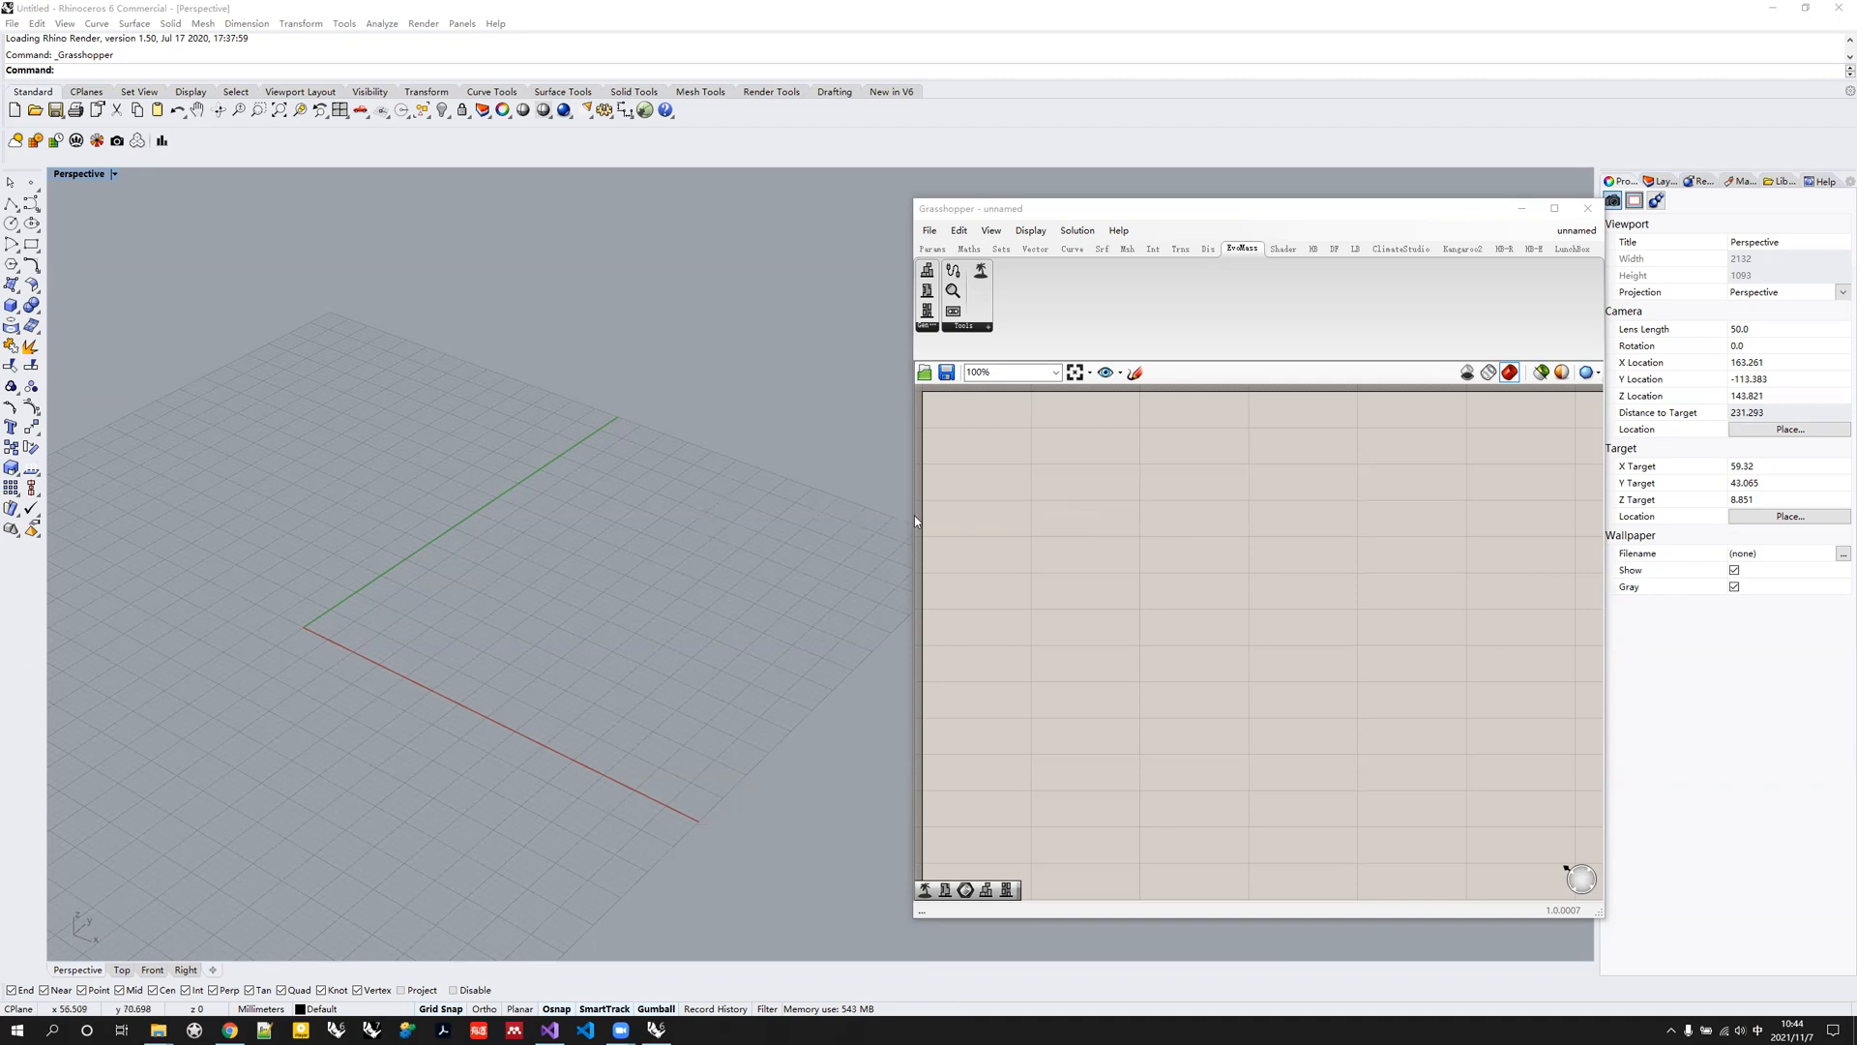
Place an AddingMass component on the canvas and a SubtractingMass component directly below it.
{"action": "left_click_drag", "start_coordinate": [927, 290], "coordinate": [1084, 557]}
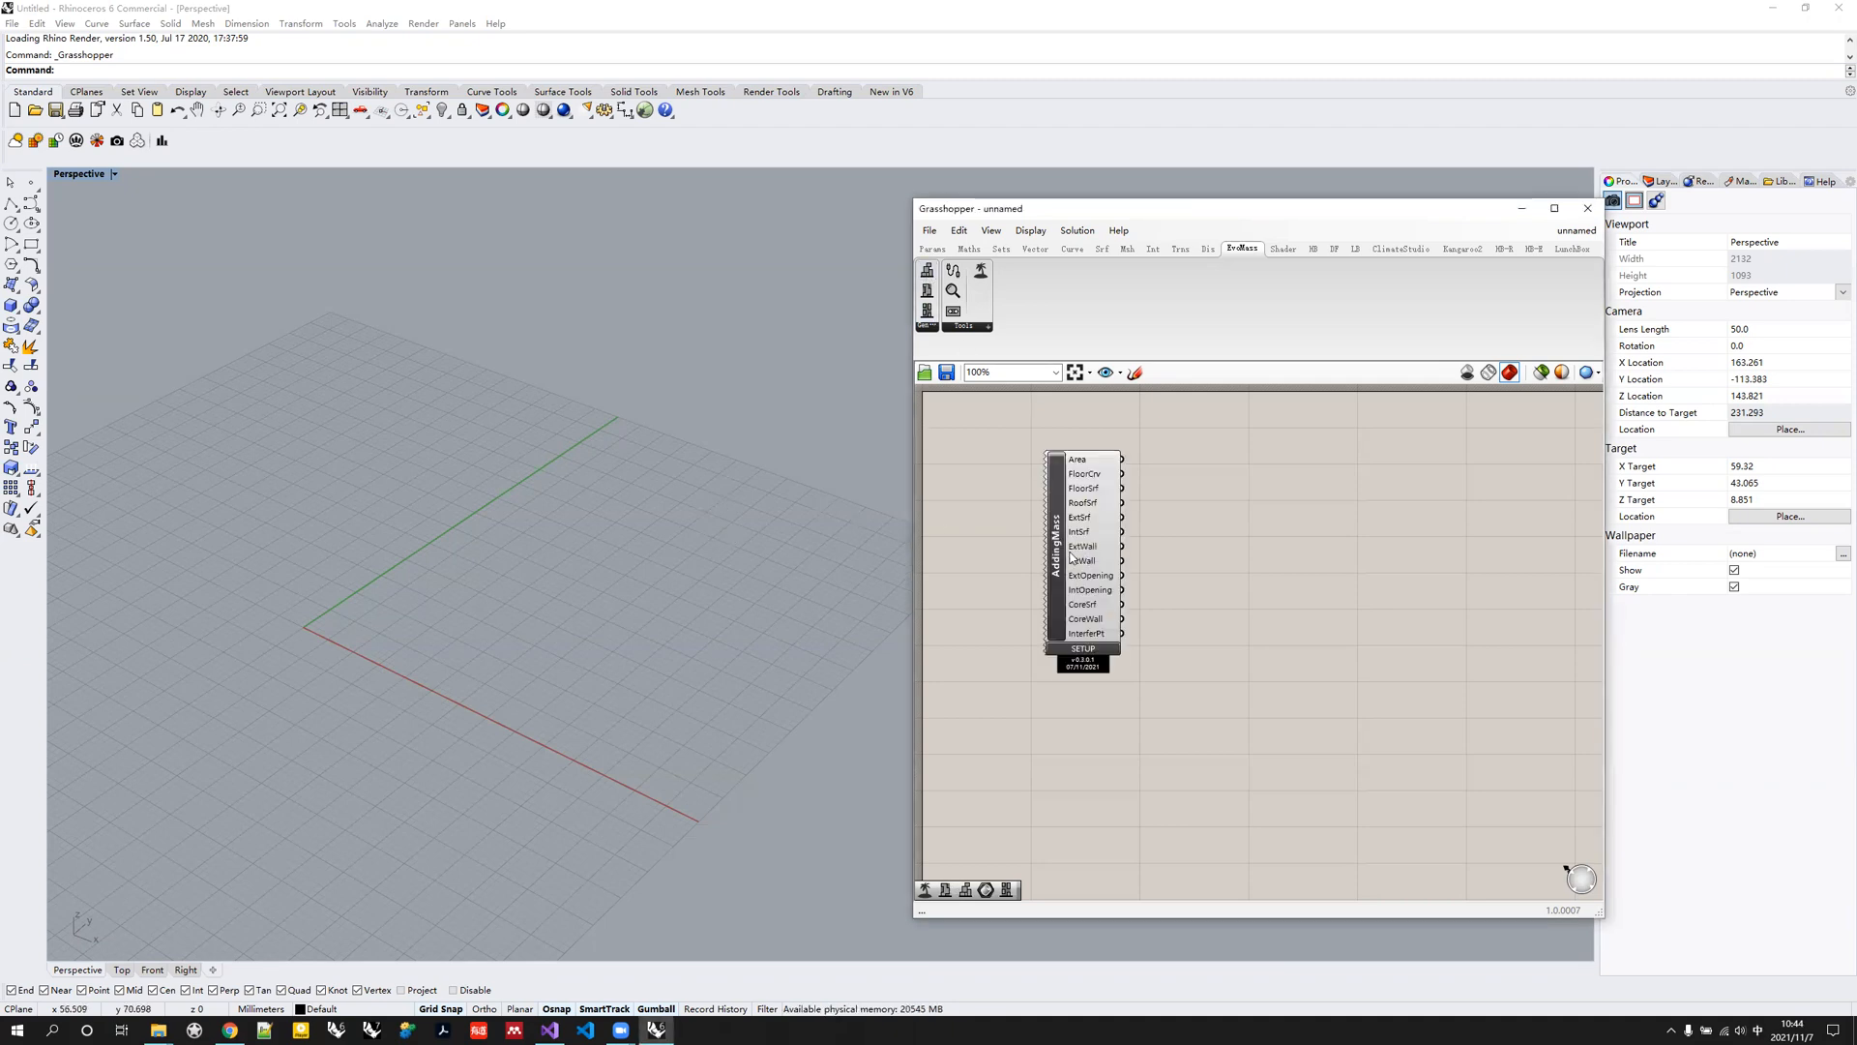
{"action": "left_click_drag", "start_coordinate": [1082, 778], "coordinate": [1084, 779]}
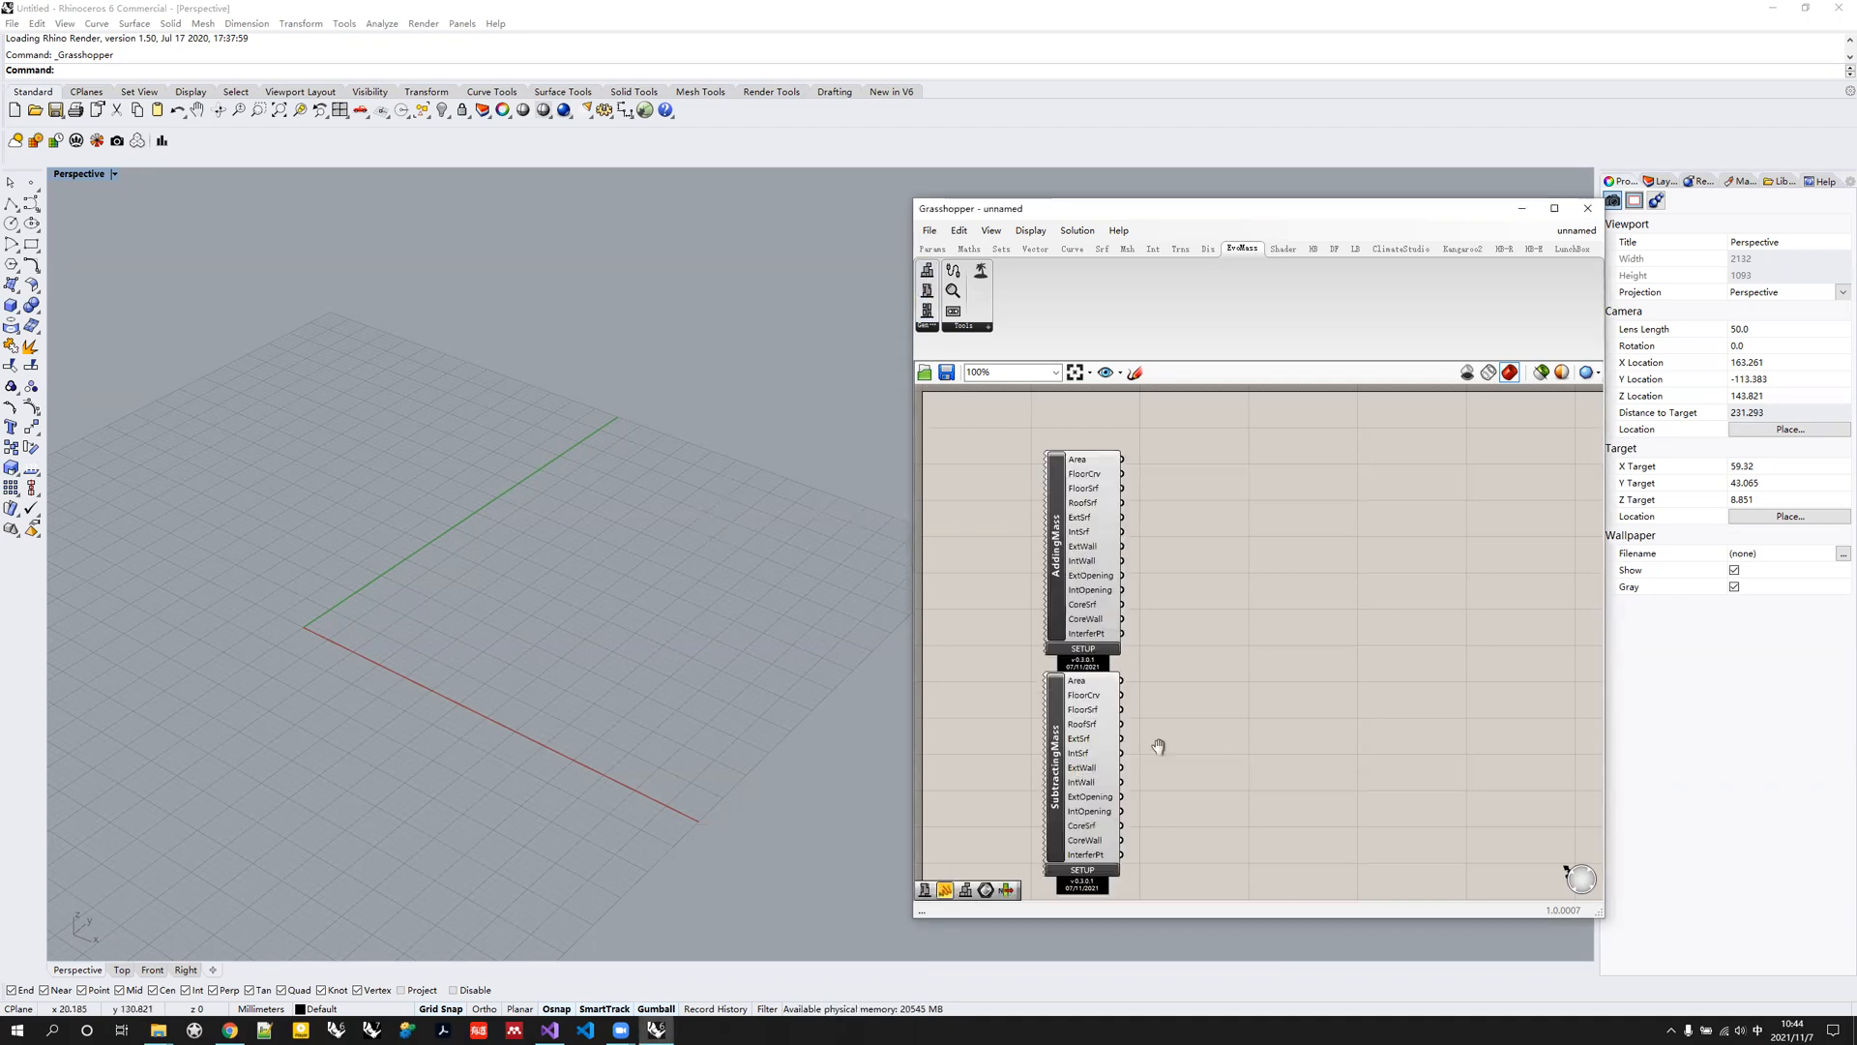
{"action": "scroll", "coordinate": [1123, 690], "scroll_direction": "down", "scroll_amount": 2}
Generate the building masses by applying the default parameters in the setup editors of the AddingMass and SubtractingMass components.
{"action": "left_click", "coordinate": [1087, 580]}
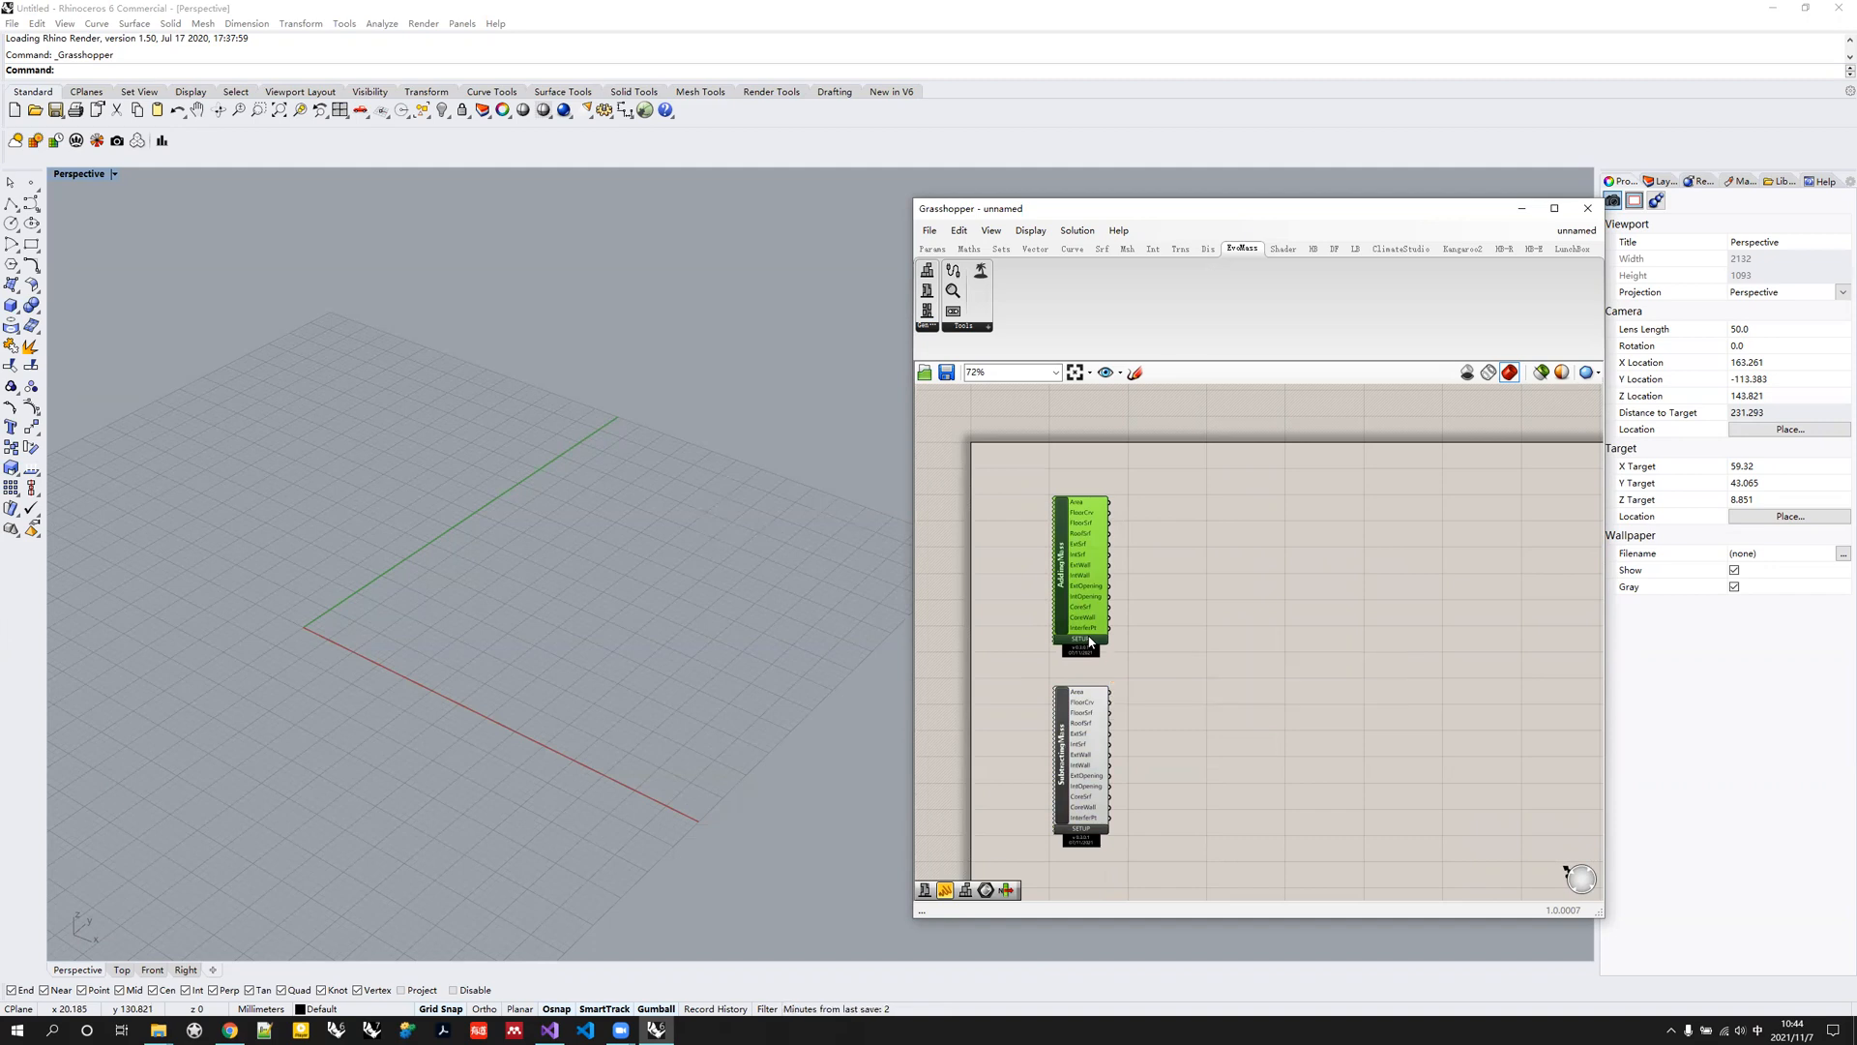
{"action": "left_click", "coordinate": [1090, 642]}
{"action": "left_click", "coordinate": [527, 621]}
{"action": "left_click", "coordinate": [1172, 595]}
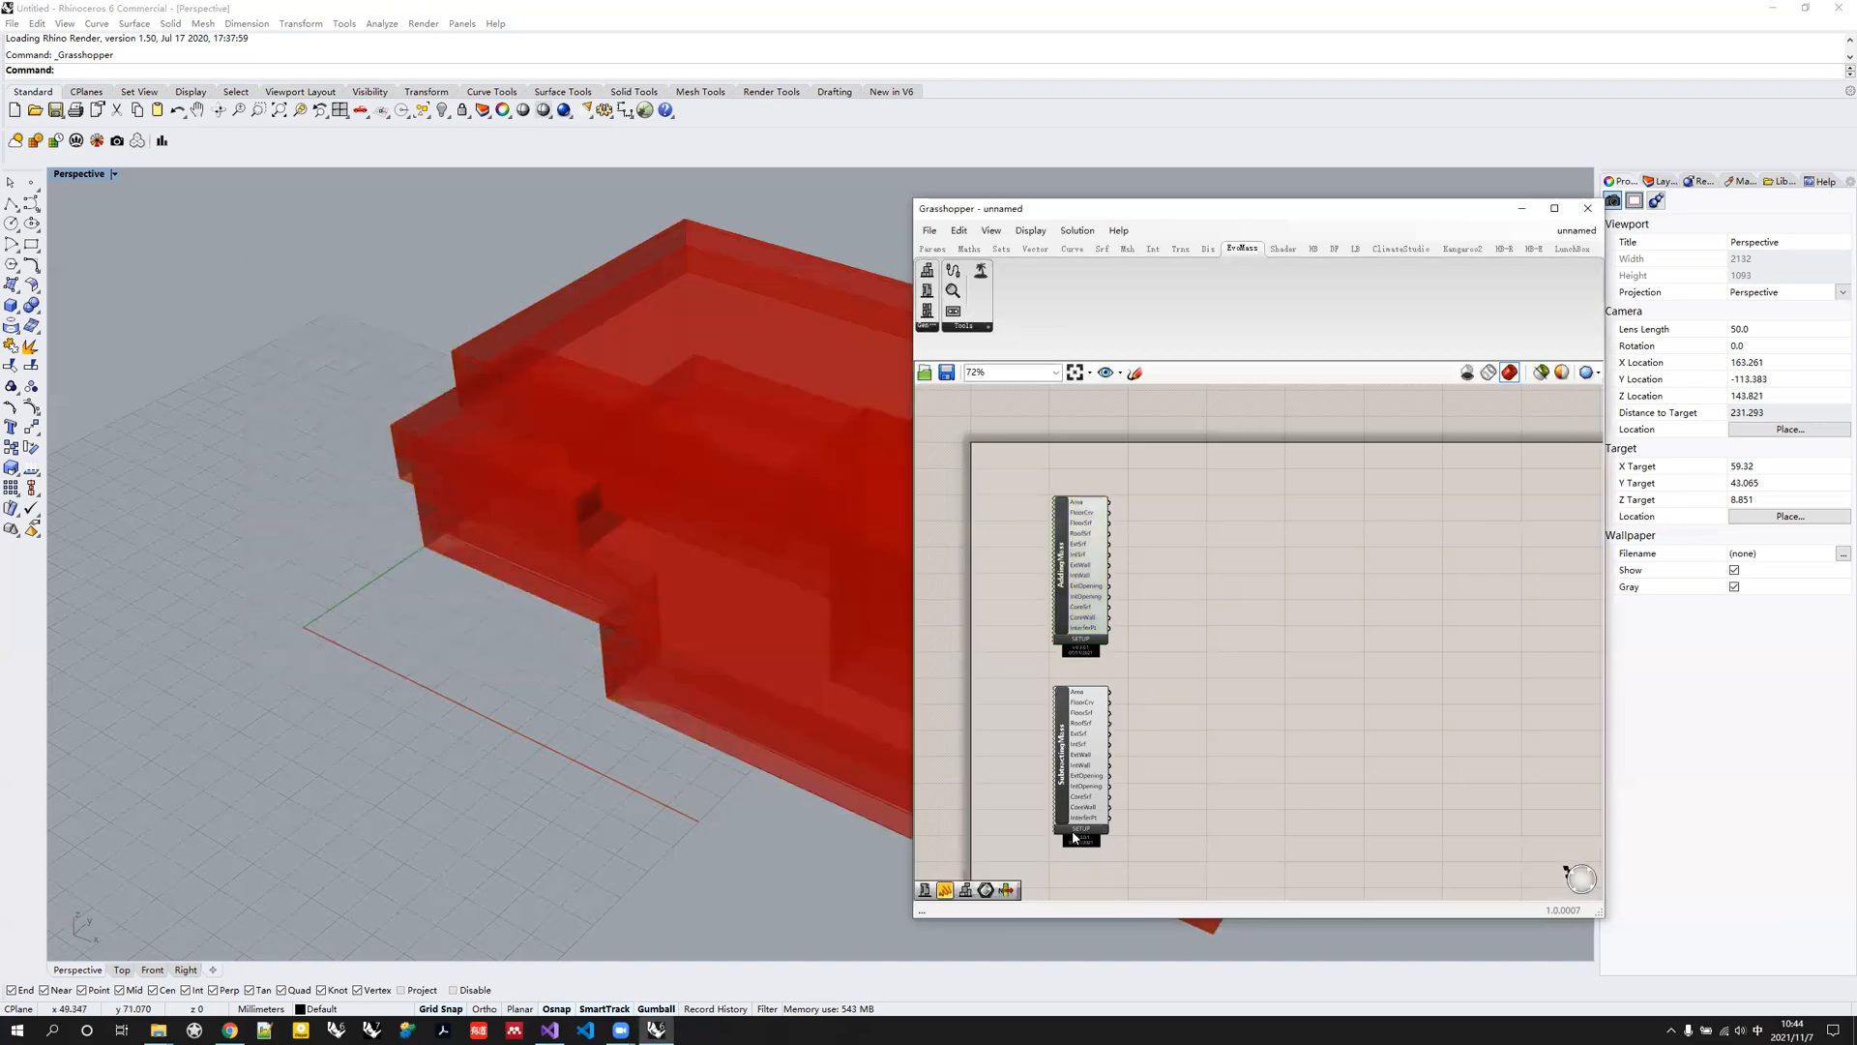
{"action": "left_click", "coordinate": [1076, 832]}
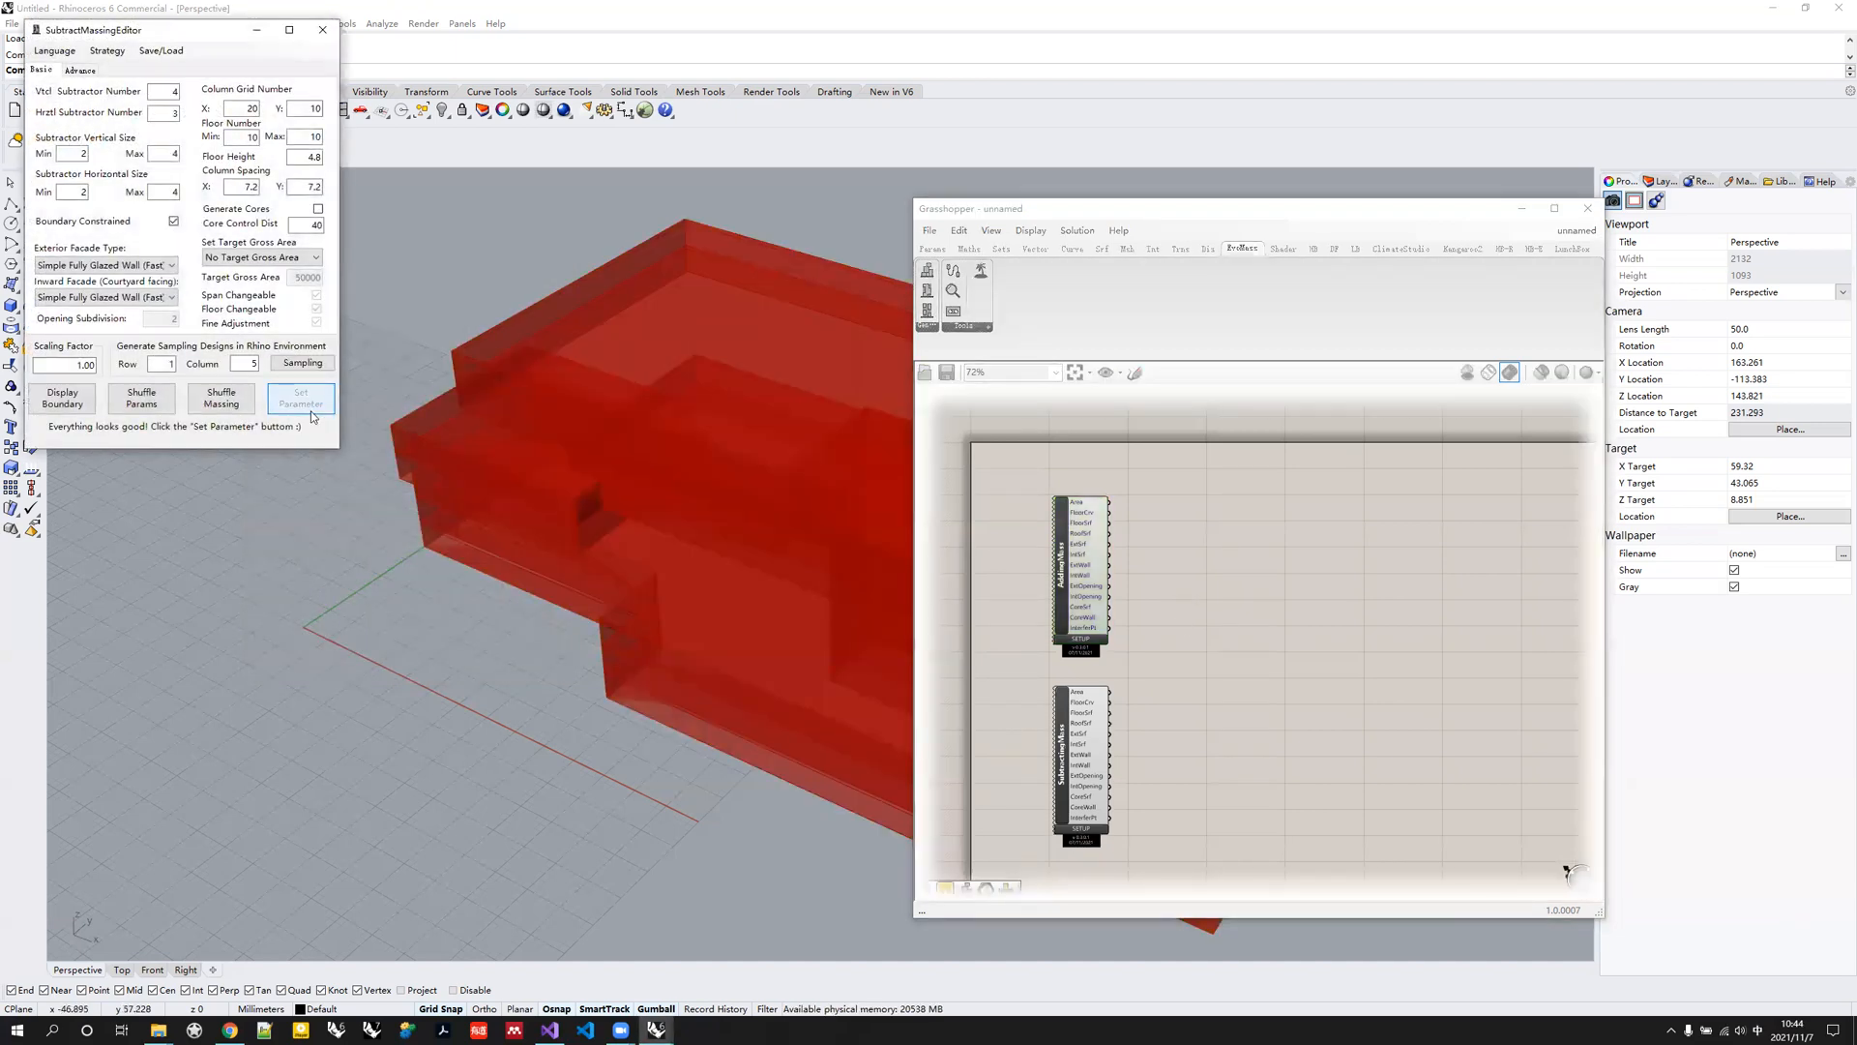
{"action": "left_click", "coordinate": [313, 417]}
Switch Rhino to the four-view layout and use Set Plane to relocate the SubtractingMass building clear of the other in the Top view.
{"action": "double_click", "coordinate": [79, 174]}
{"action": "scroll", "coordinate": [387, 484], "scroll_direction": "down", "scroll_amount": 5}
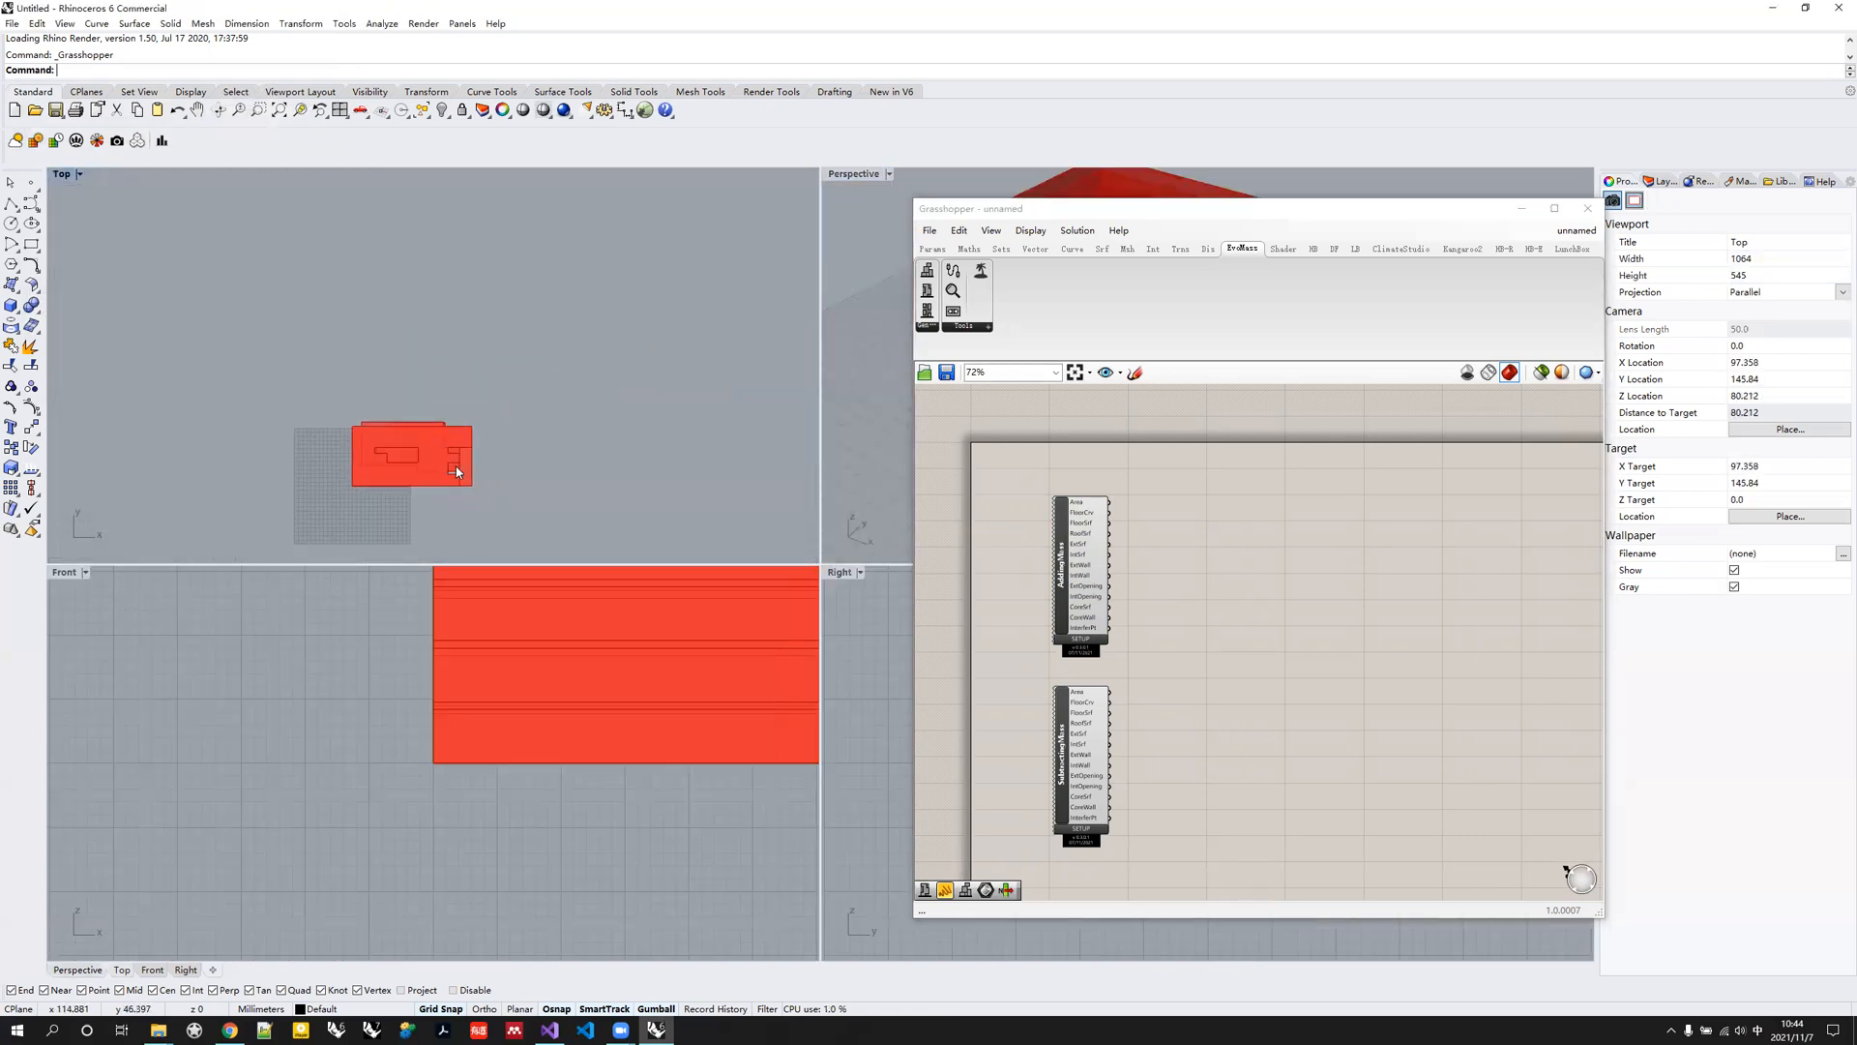
{"action": "right_click", "coordinate": [1061, 737]}
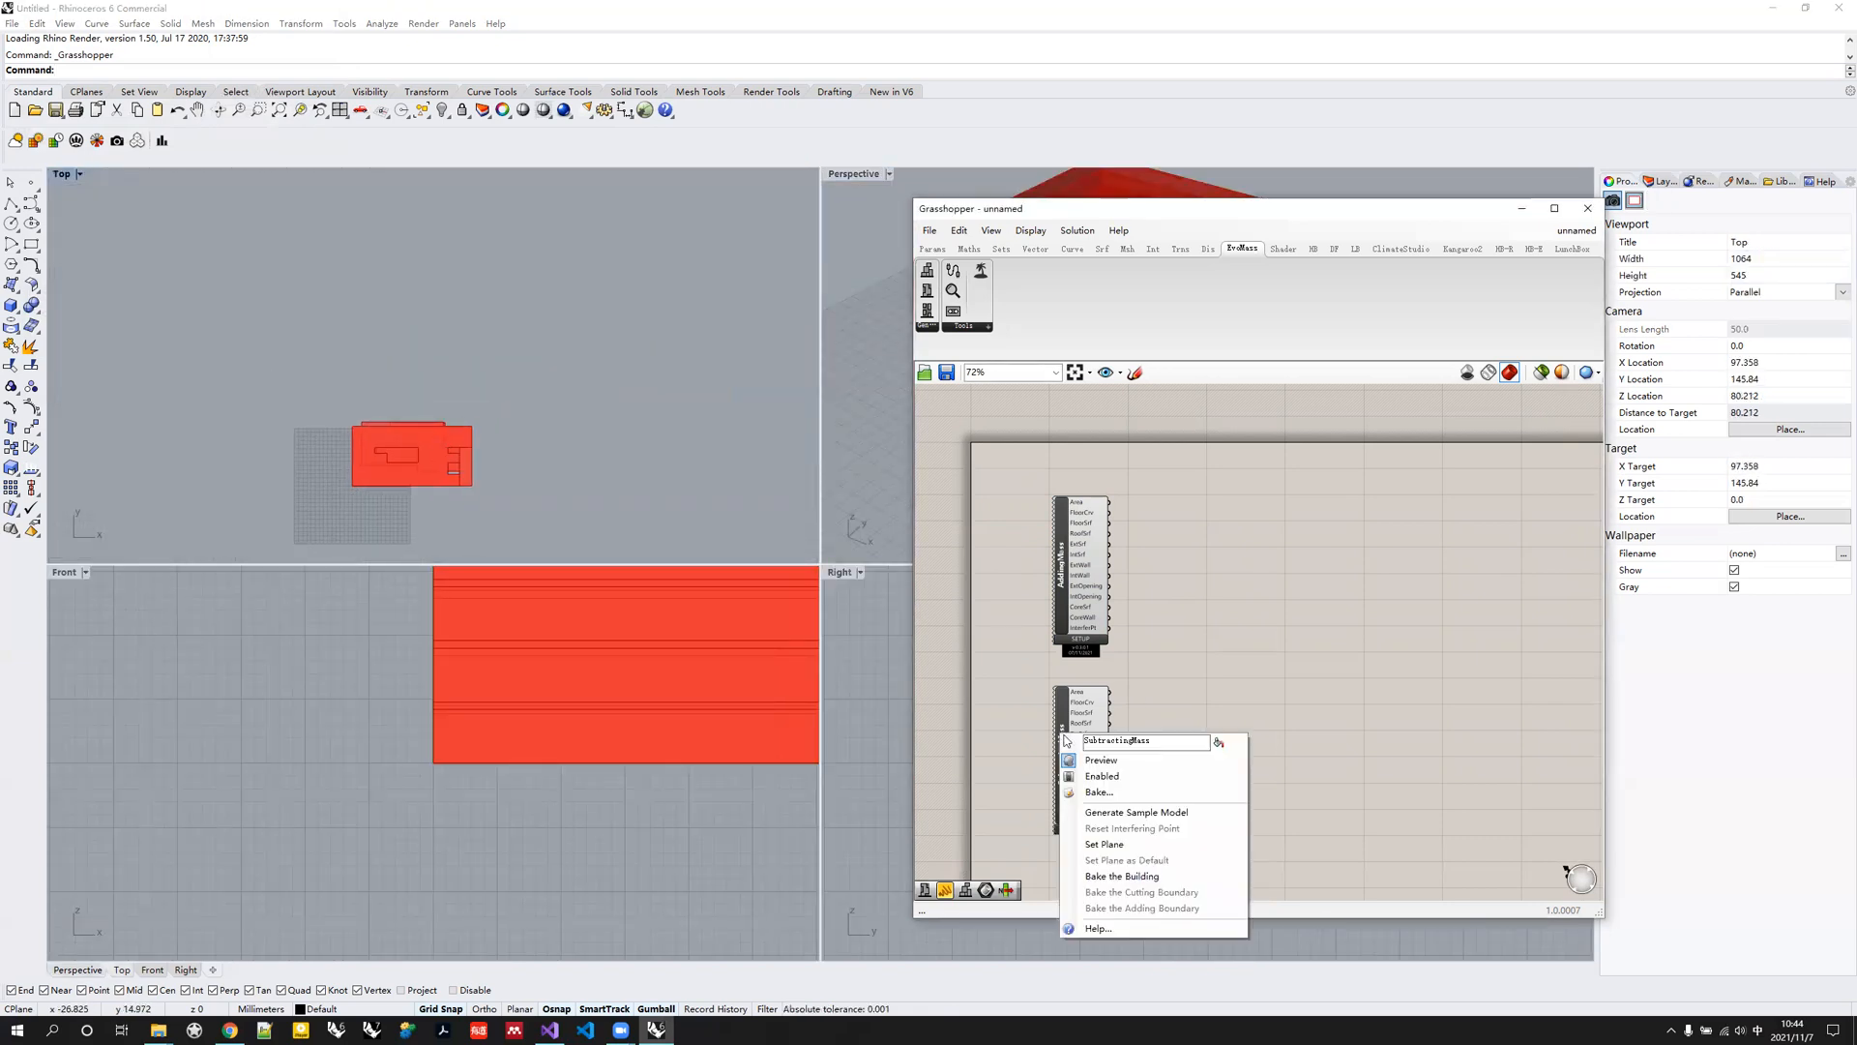
{"action": "left_click", "coordinate": [1110, 845]}
{"action": "left_click", "coordinate": [529, 381]}
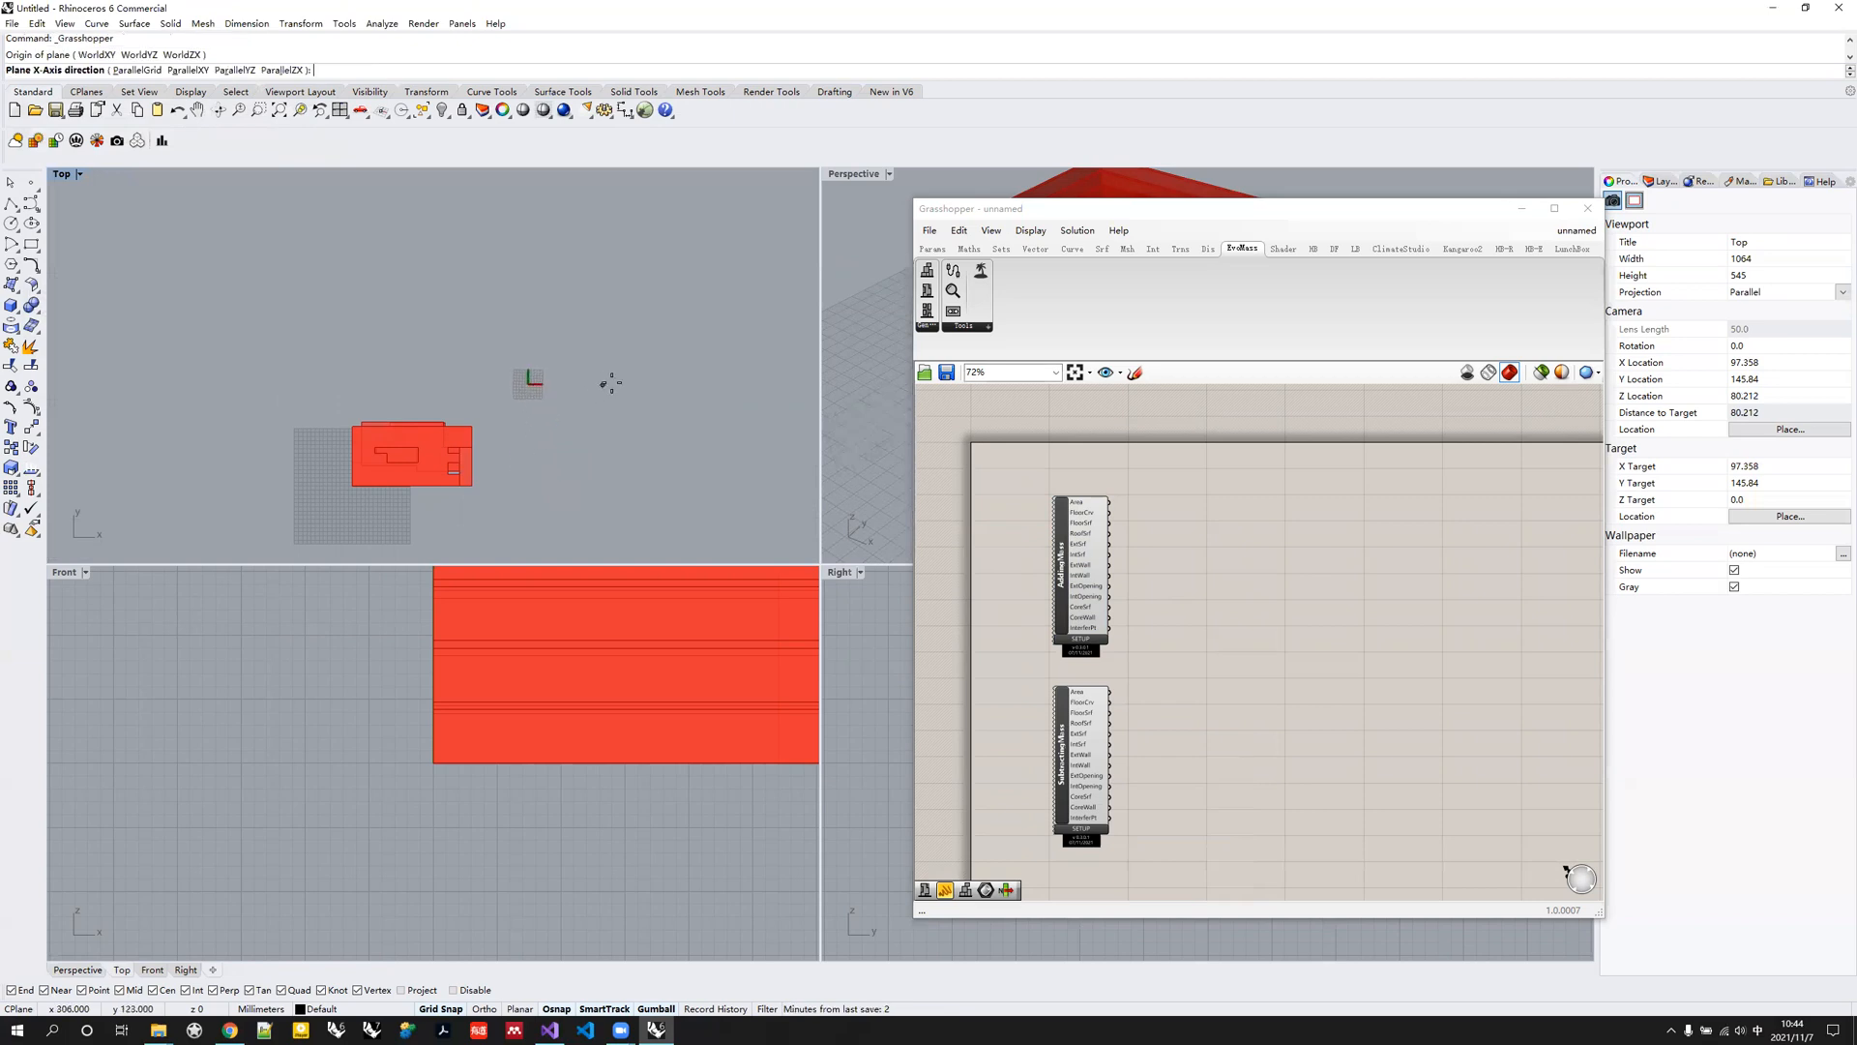
{"action": "left_click", "coordinate": [613, 382]}
{"action": "left_click", "coordinate": [531, 319]}
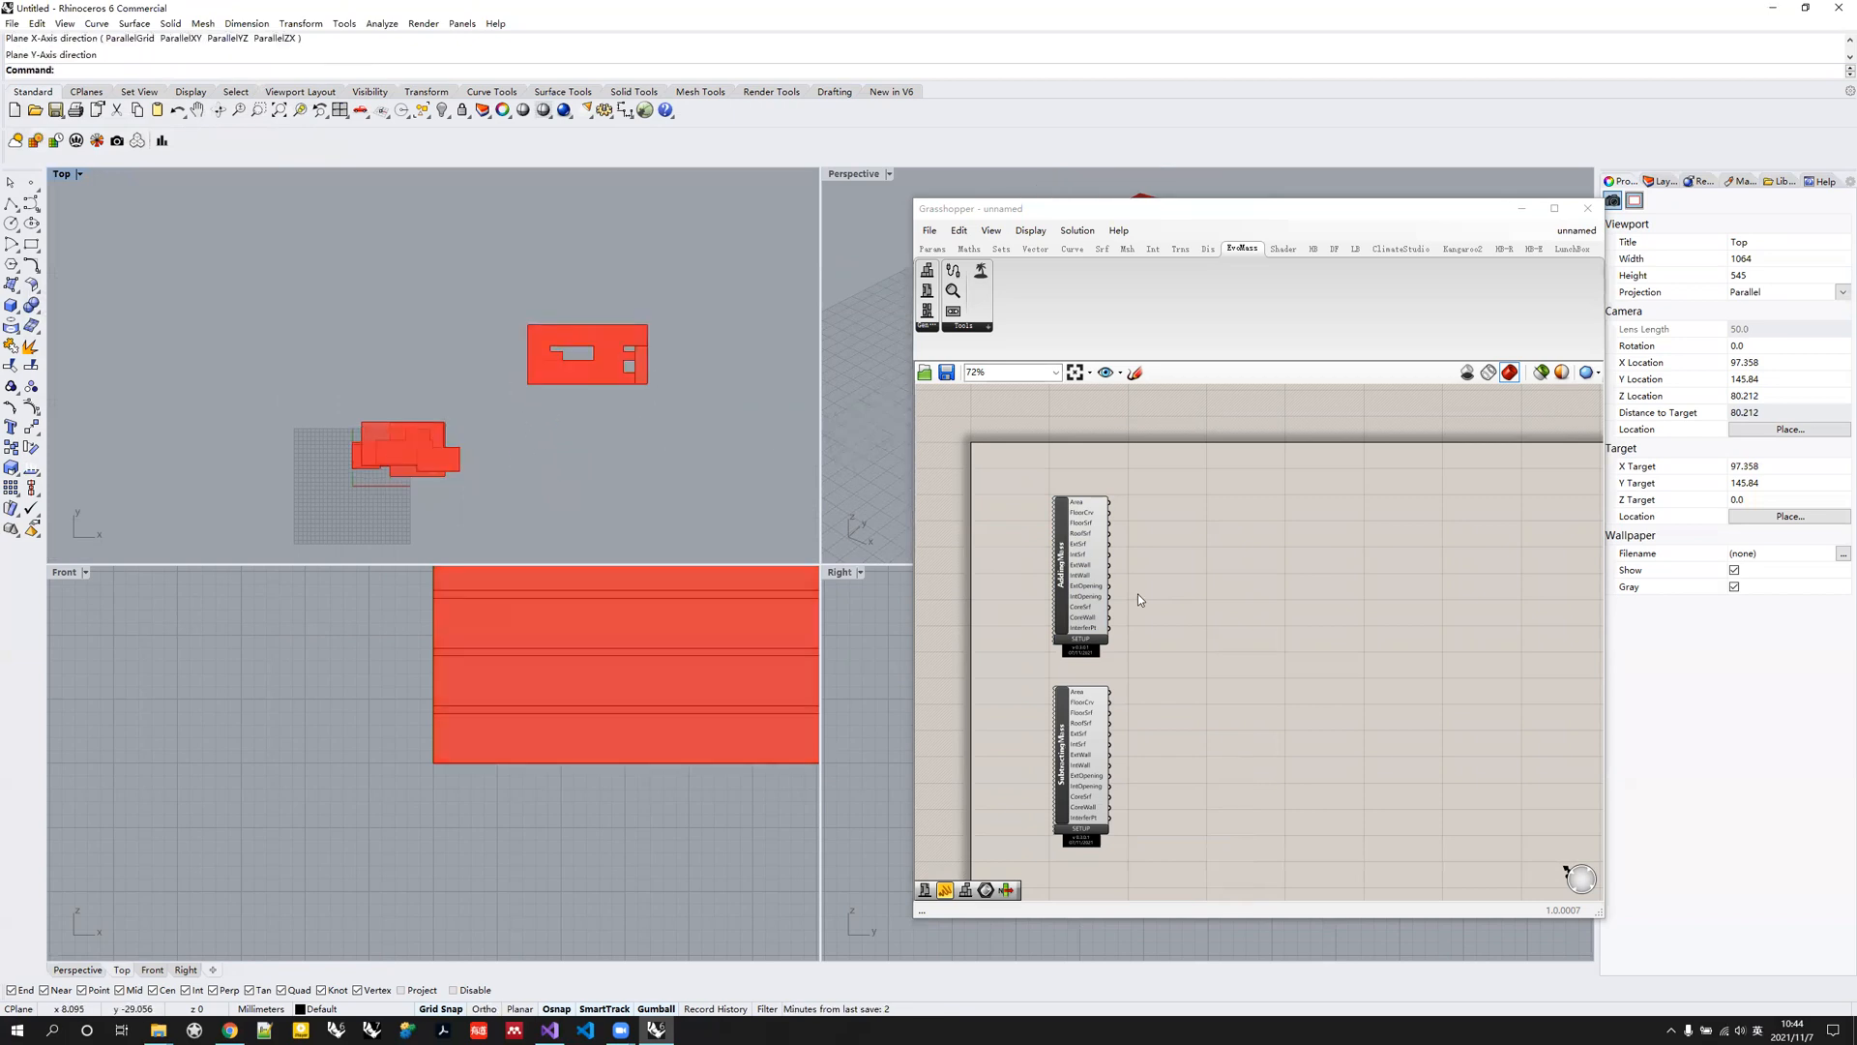
Shift the AddingMass and SubtractingMass components slightly on the canvas to tidy their alignment.
{"action": "left_click_drag", "start_coordinate": [1100, 769], "coordinate": [1117, 792]}
{"action": "left_click_drag", "start_coordinate": [1070, 563], "coordinate": [1090, 596]}
{"action": "left_click", "coordinate": [589, 419]}
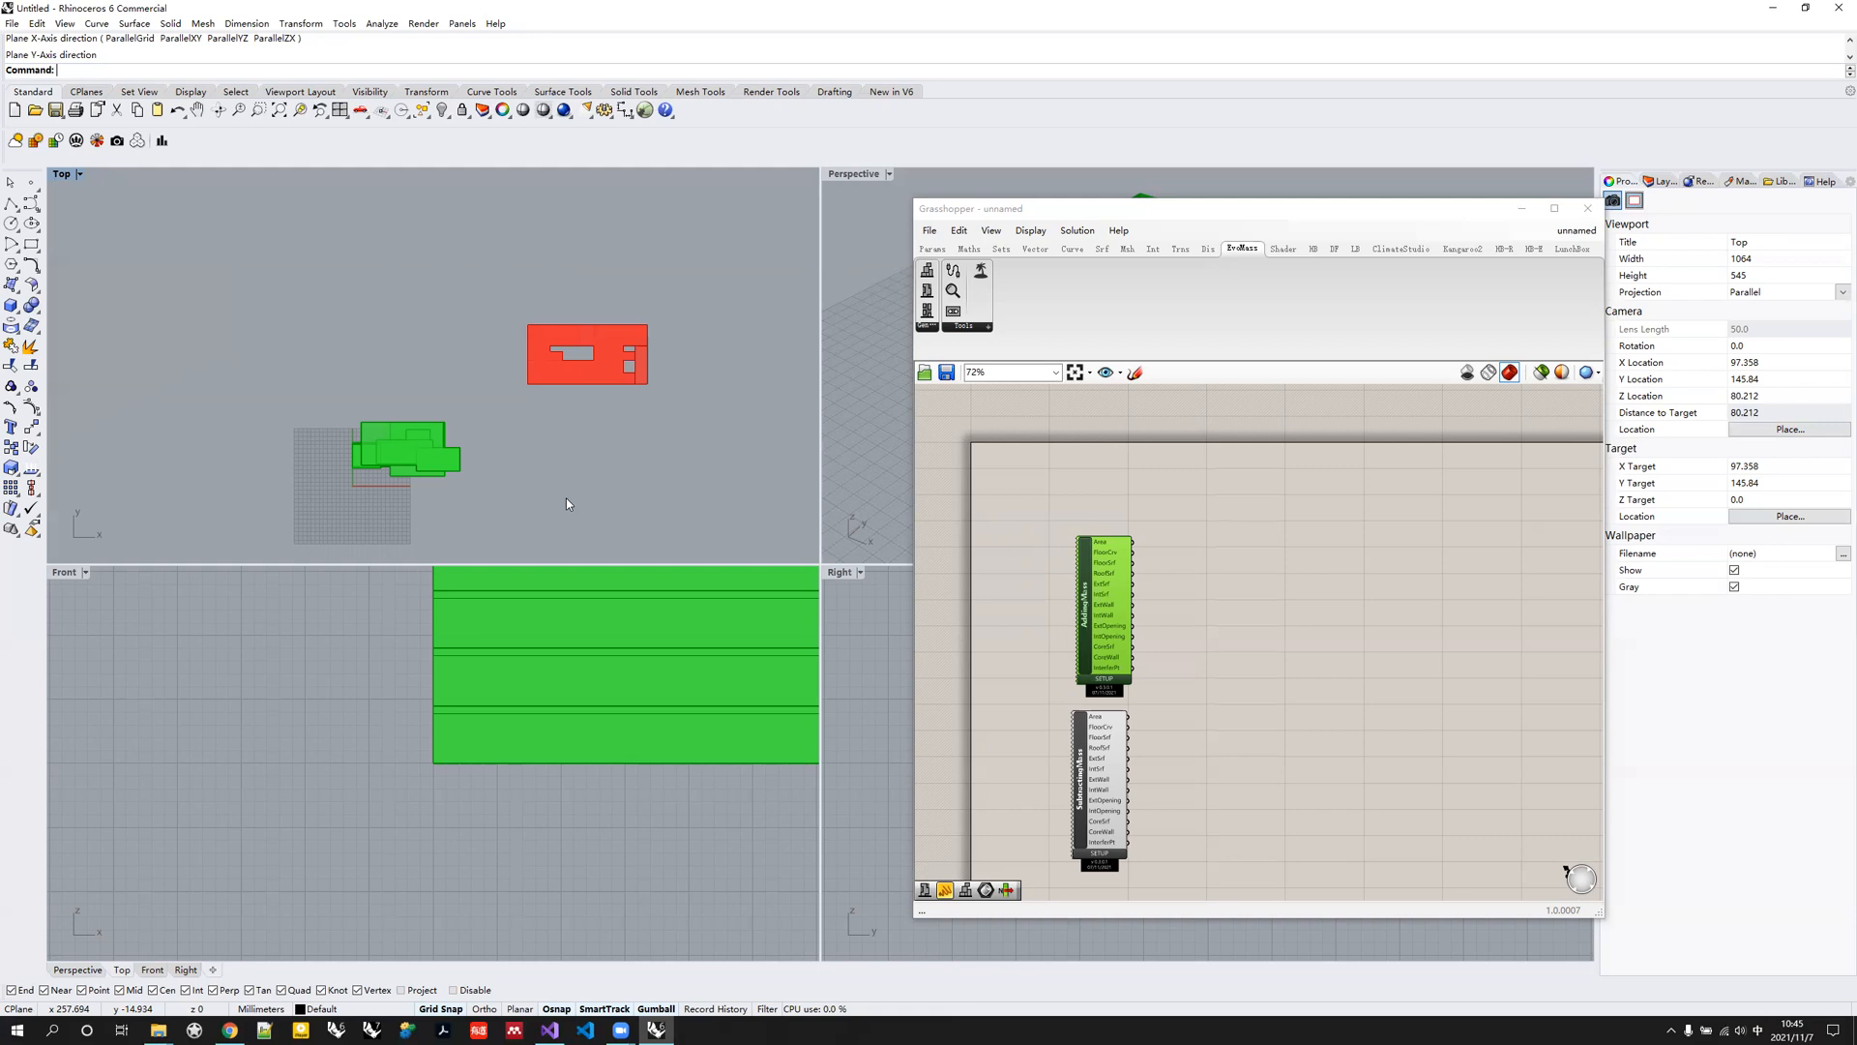
{"action": "left_click", "coordinate": [1181, 667]}
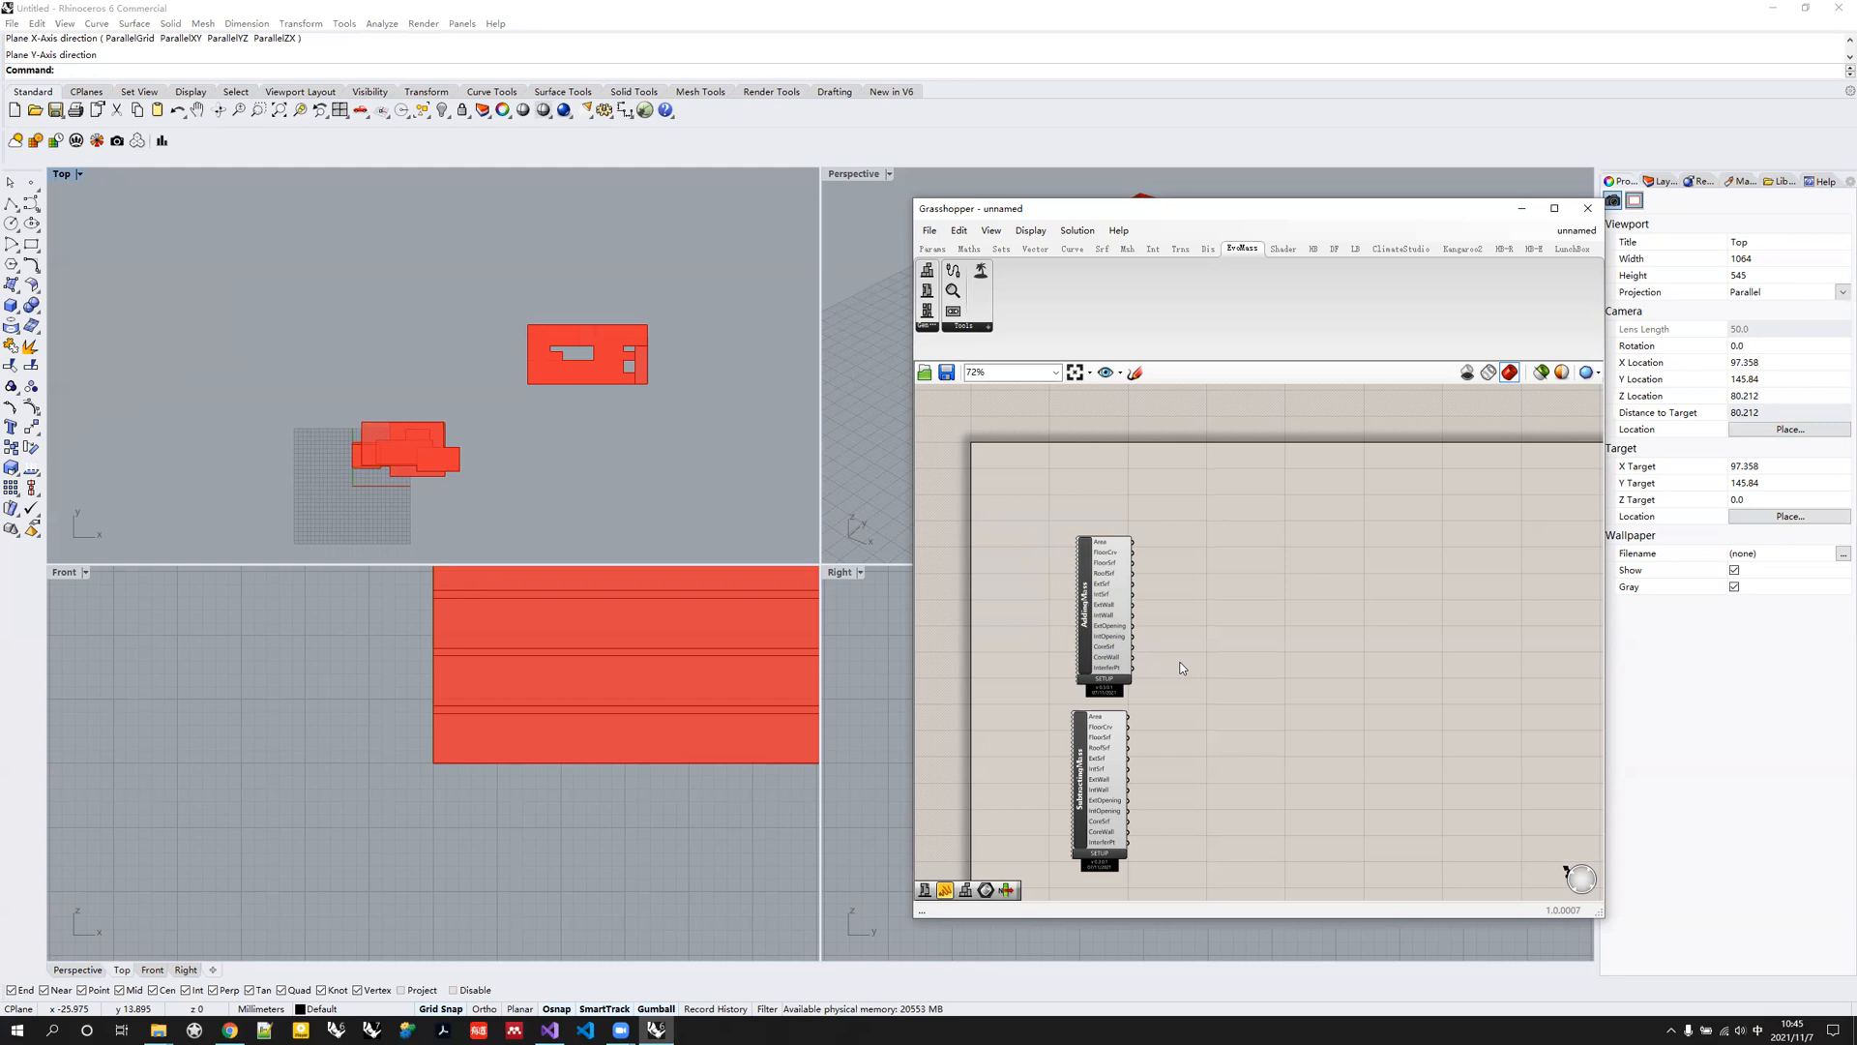
Add two List Item components and connect the Area outputs of AddingMass and SubtractingMass to their list inputs.
{"action": "double_click", "coordinate": [1181, 667]}
{"action": "type", "text": "item"}
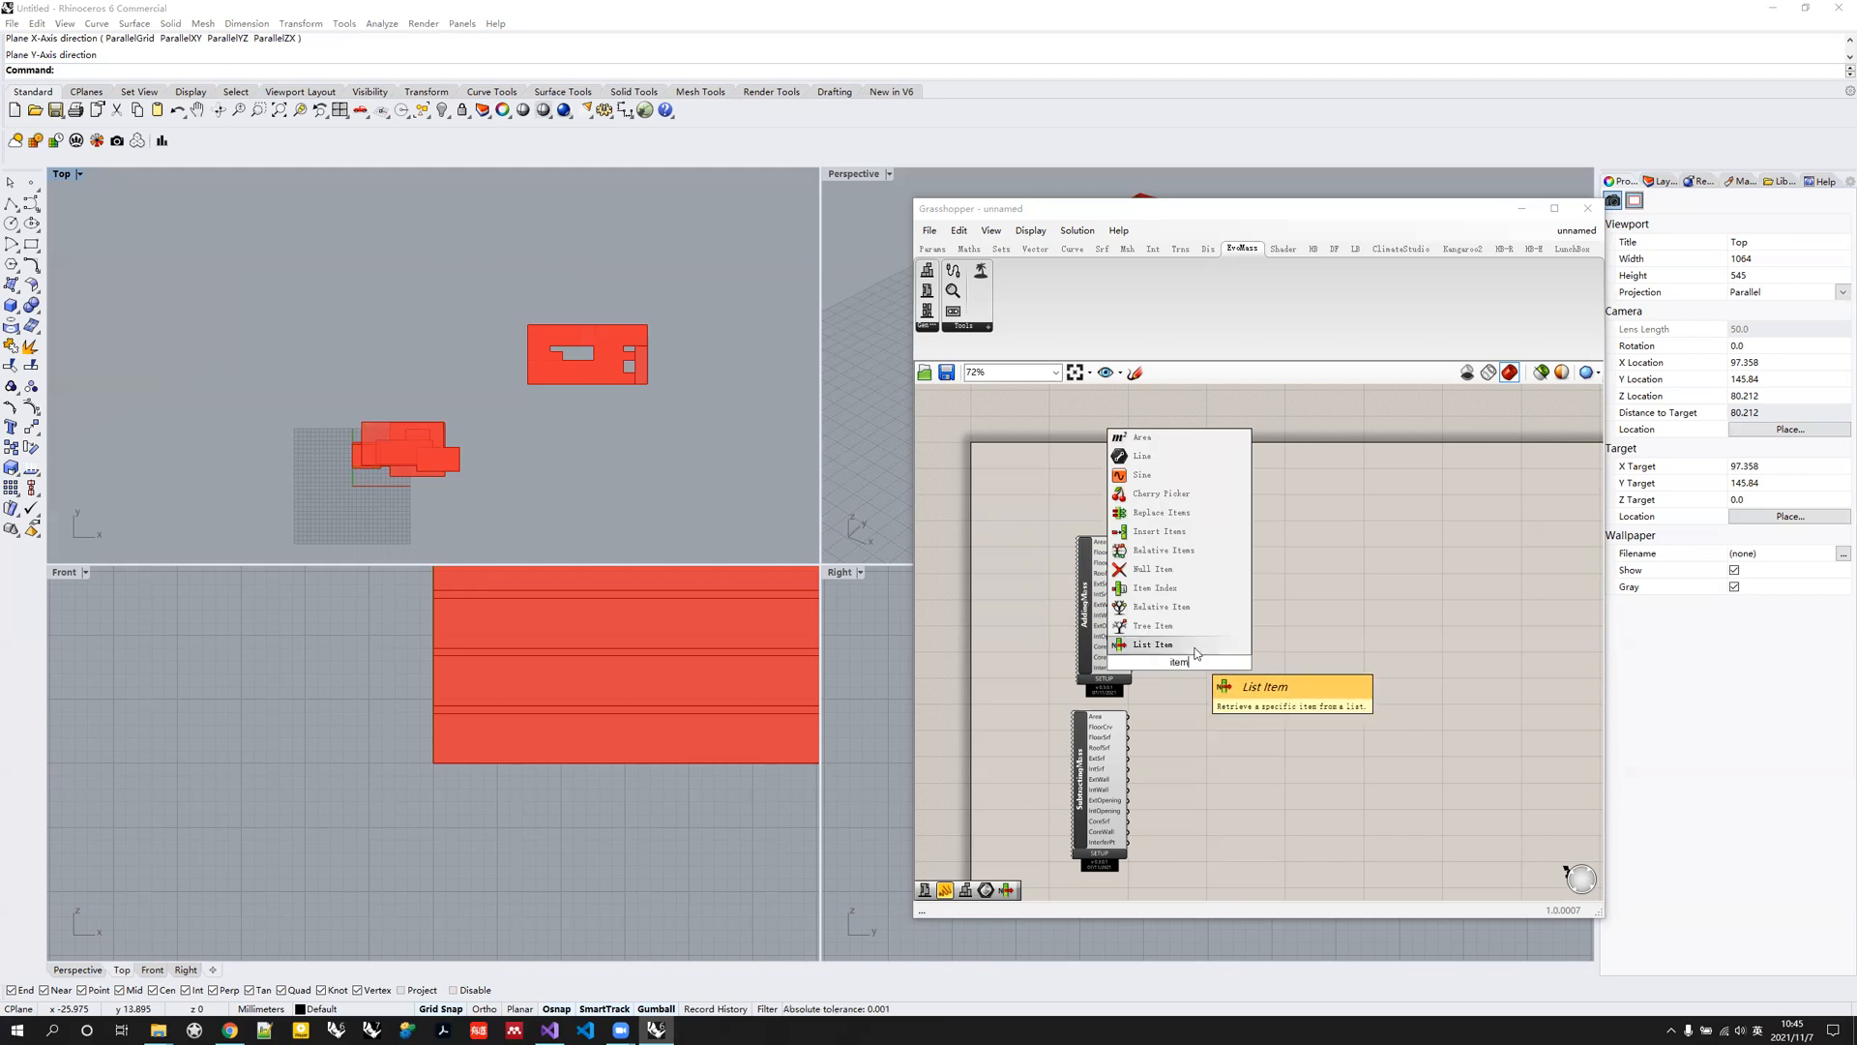
{"action": "left_click", "coordinate": [1196, 653]}
{"action": "left_click_drag", "start_coordinate": [1180, 669], "coordinate": [1196, 620]}
{"action": "left_click_drag", "start_coordinate": [1133, 543], "coordinate": [1177, 711]}
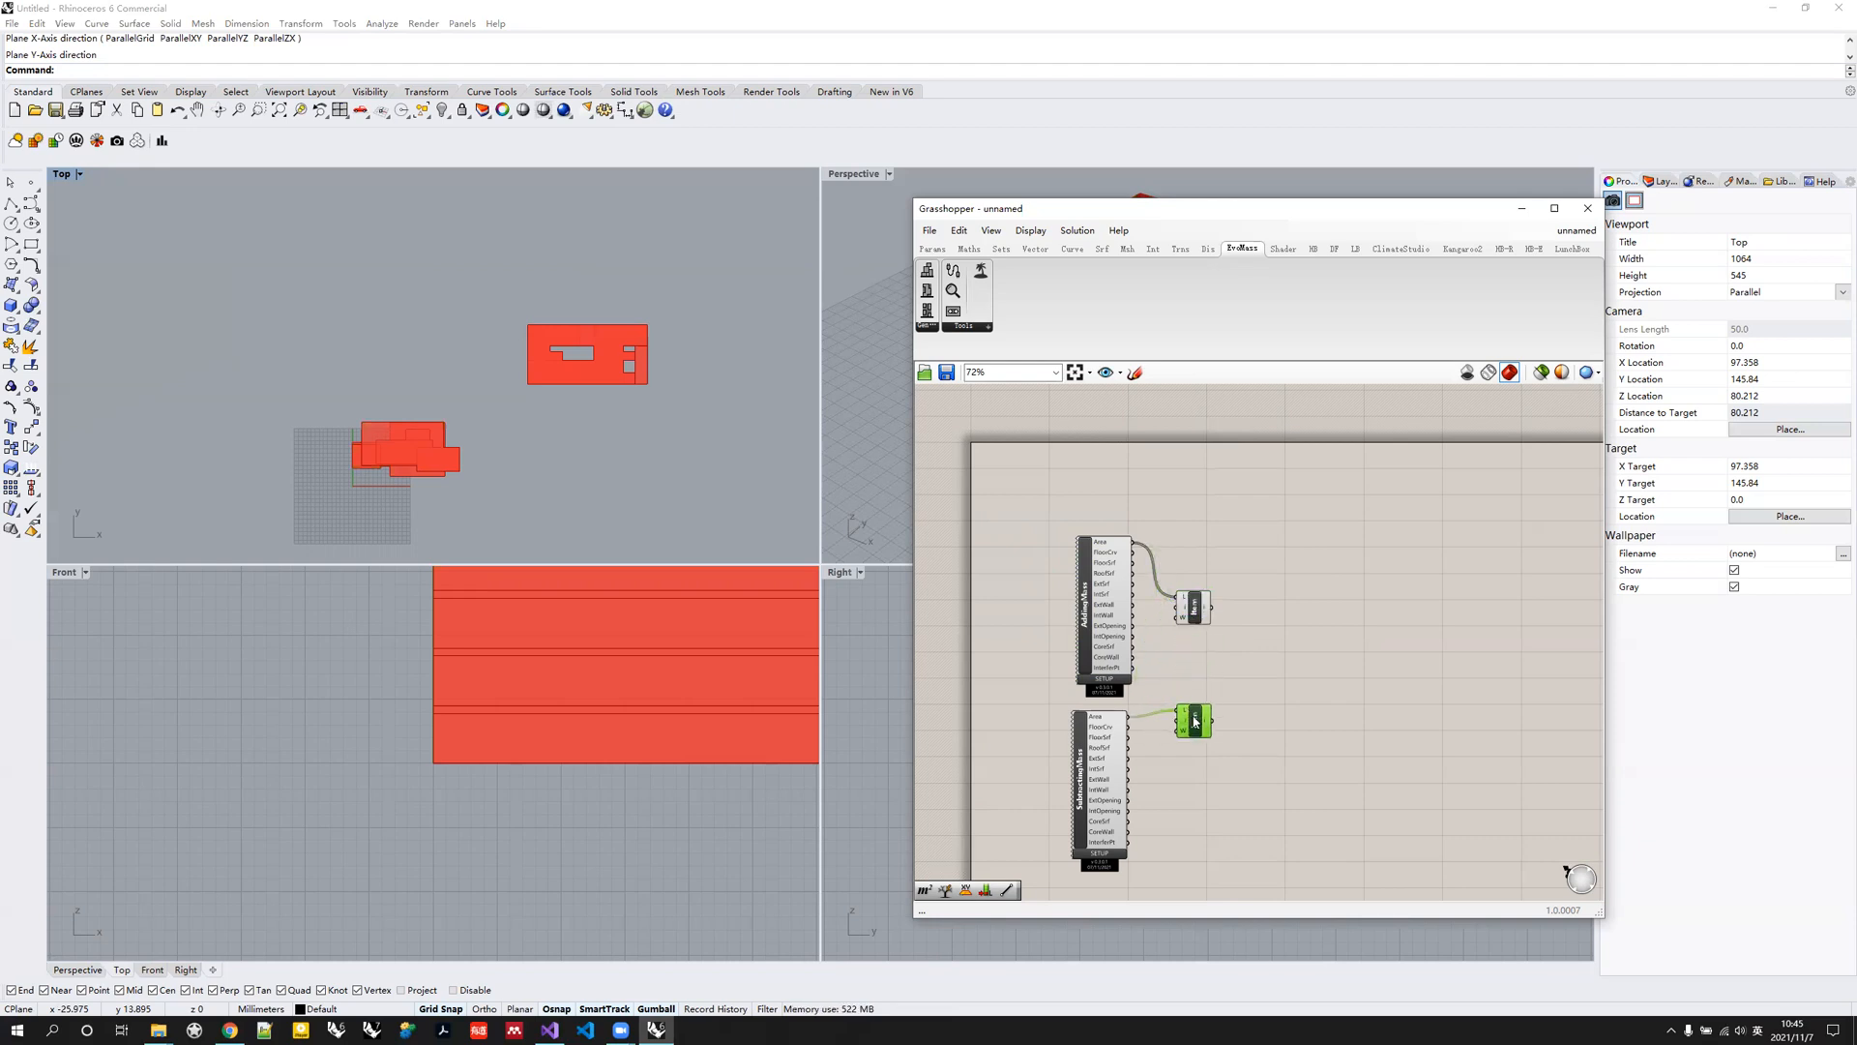
Add an Addition component and connect the outputs of both List Item components to its inputs.
{"action": "double_click", "coordinate": [1252, 680]}
{"action": "type", "text": "additi"}
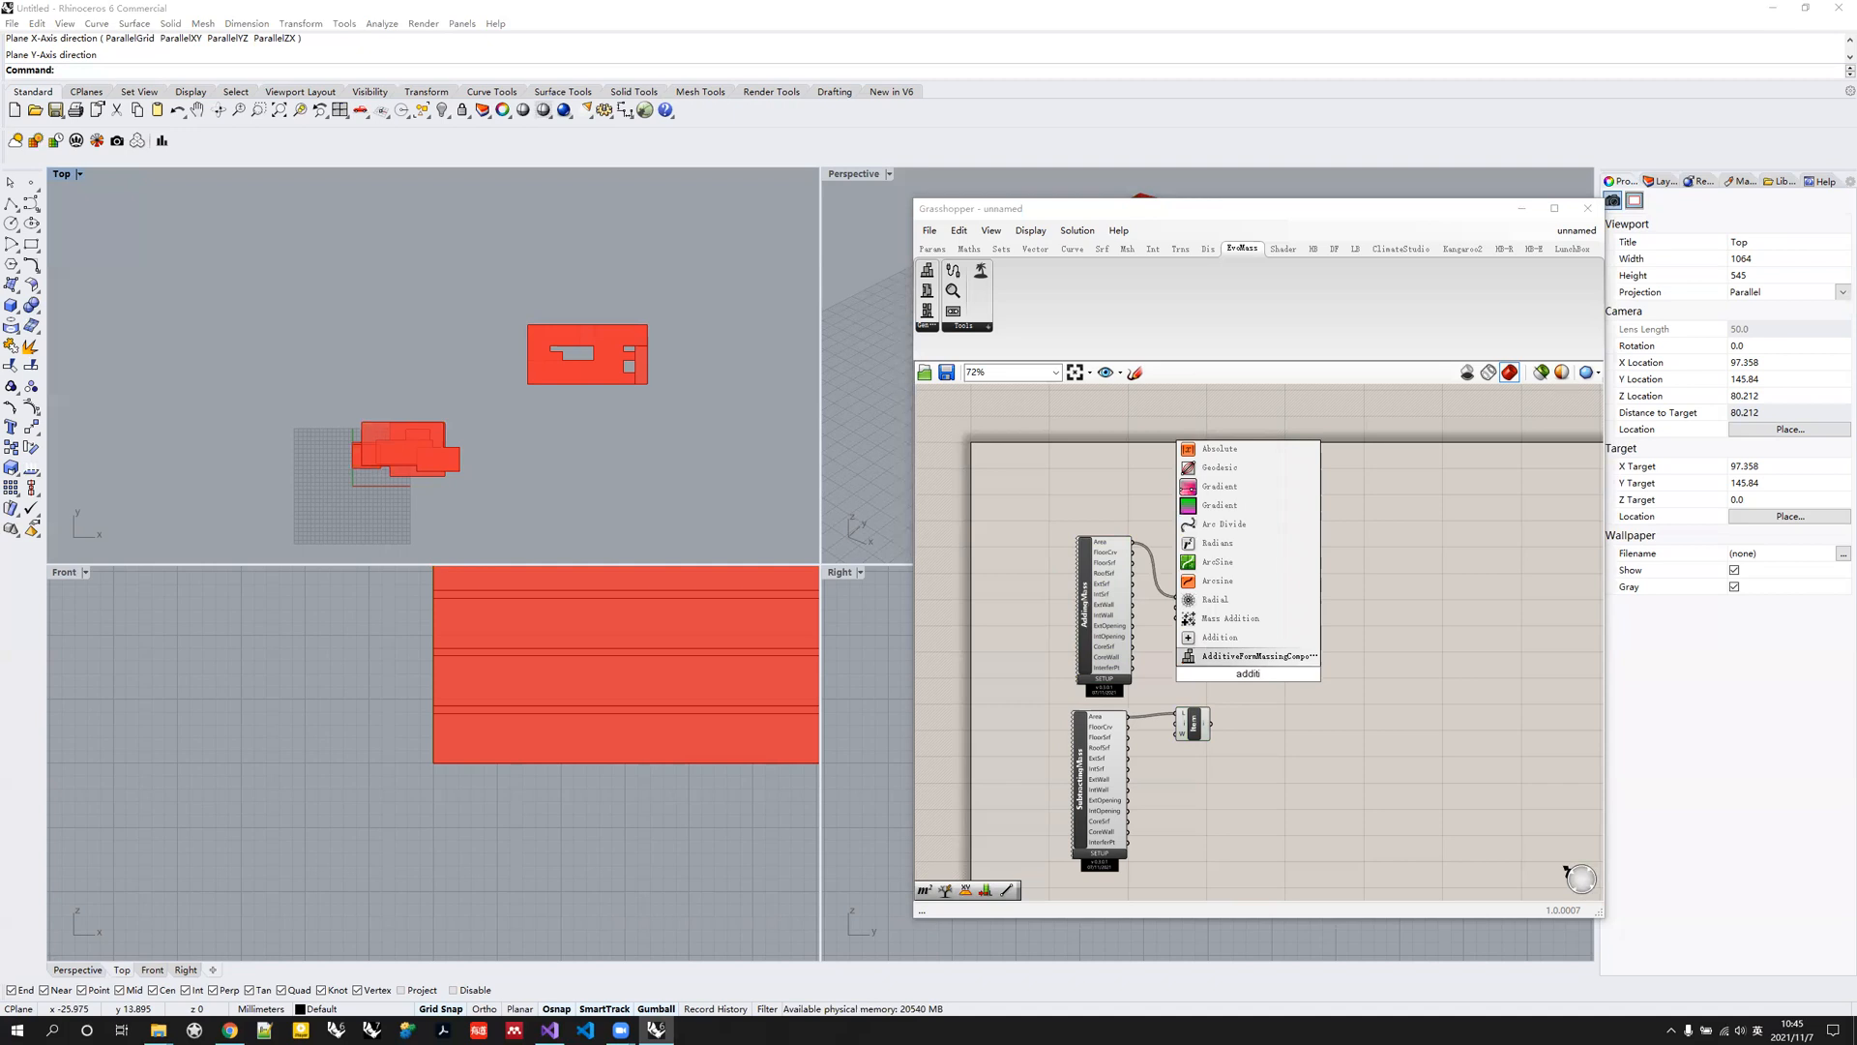
{"action": "left_click", "coordinate": [1219, 638]}
{"action": "left_click_drag", "start_coordinate": [1209, 608], "coordinate": [1264, 680]}
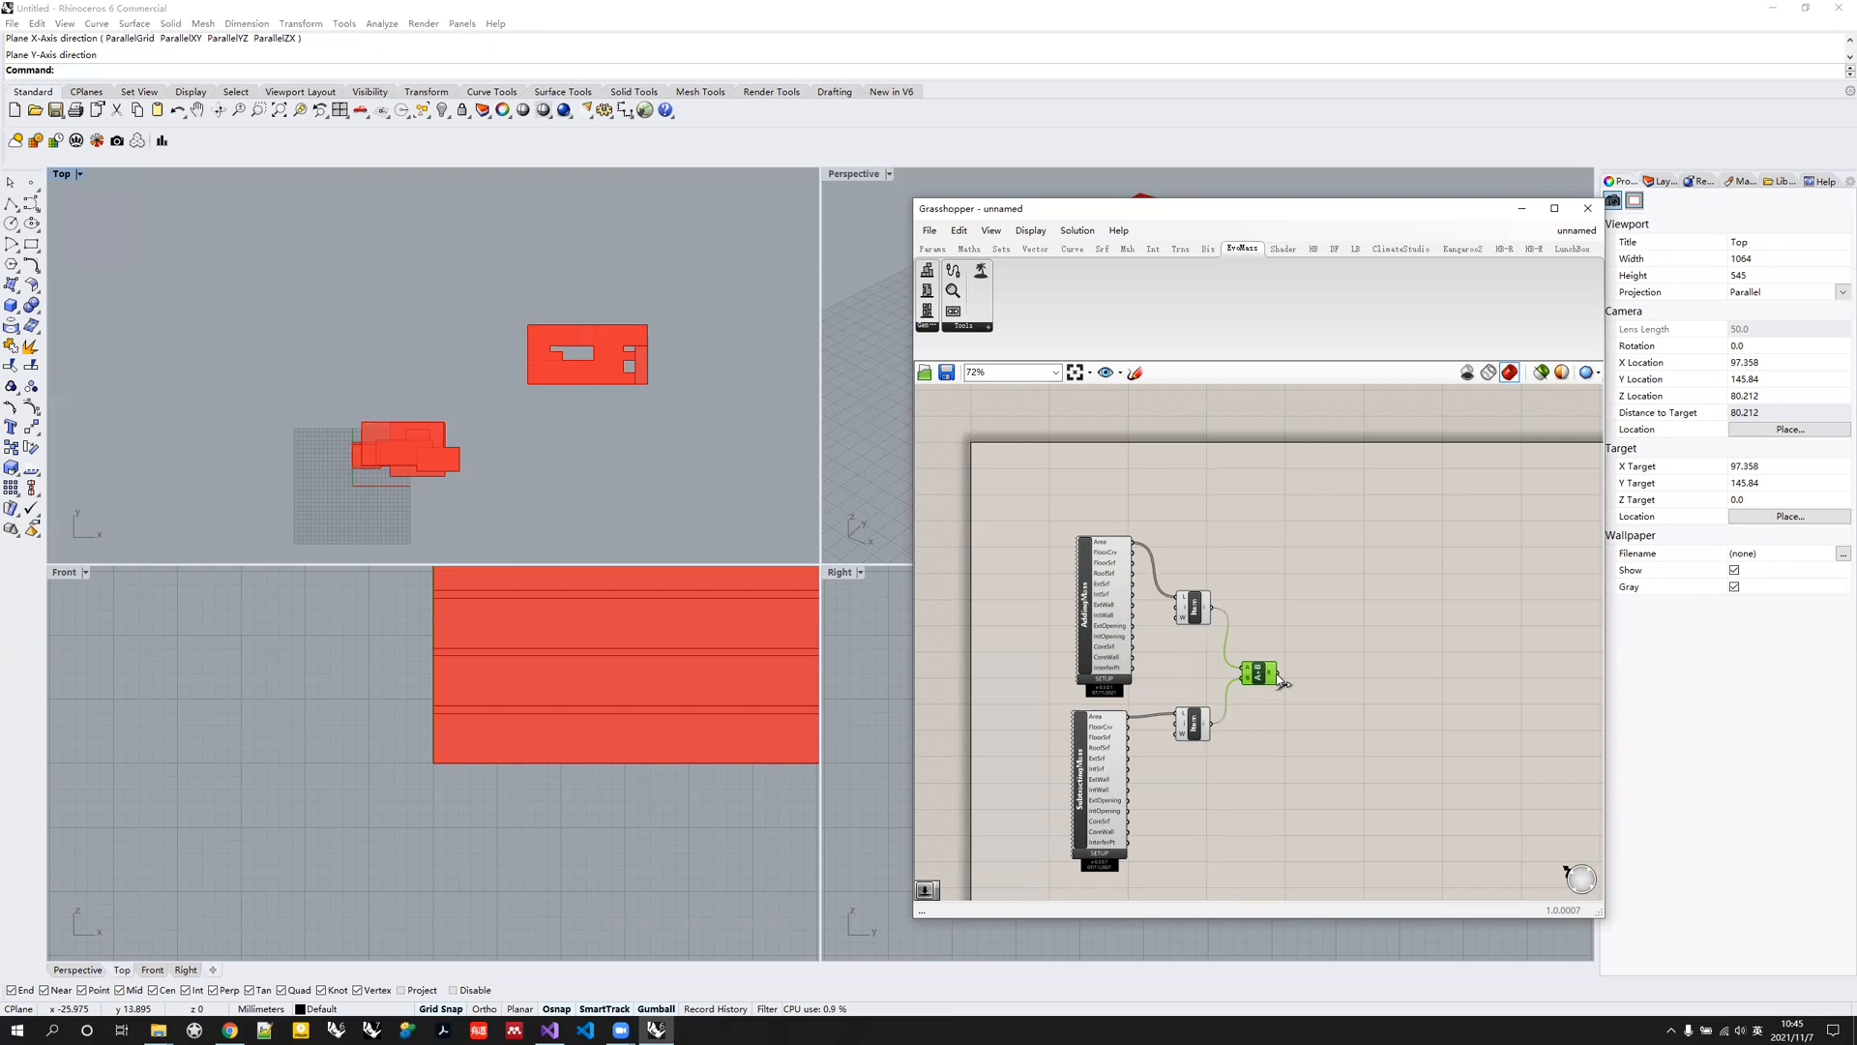
{"action": "mouse_move", "coordinate": [1275, 677]}
Place an SSIEA component and connect it to both massing components as variables and to the Addition result as fitness.
{"action": "left_click_drag", "start_coordinate": [1114, 481], "coordinate": [1131, 479]}
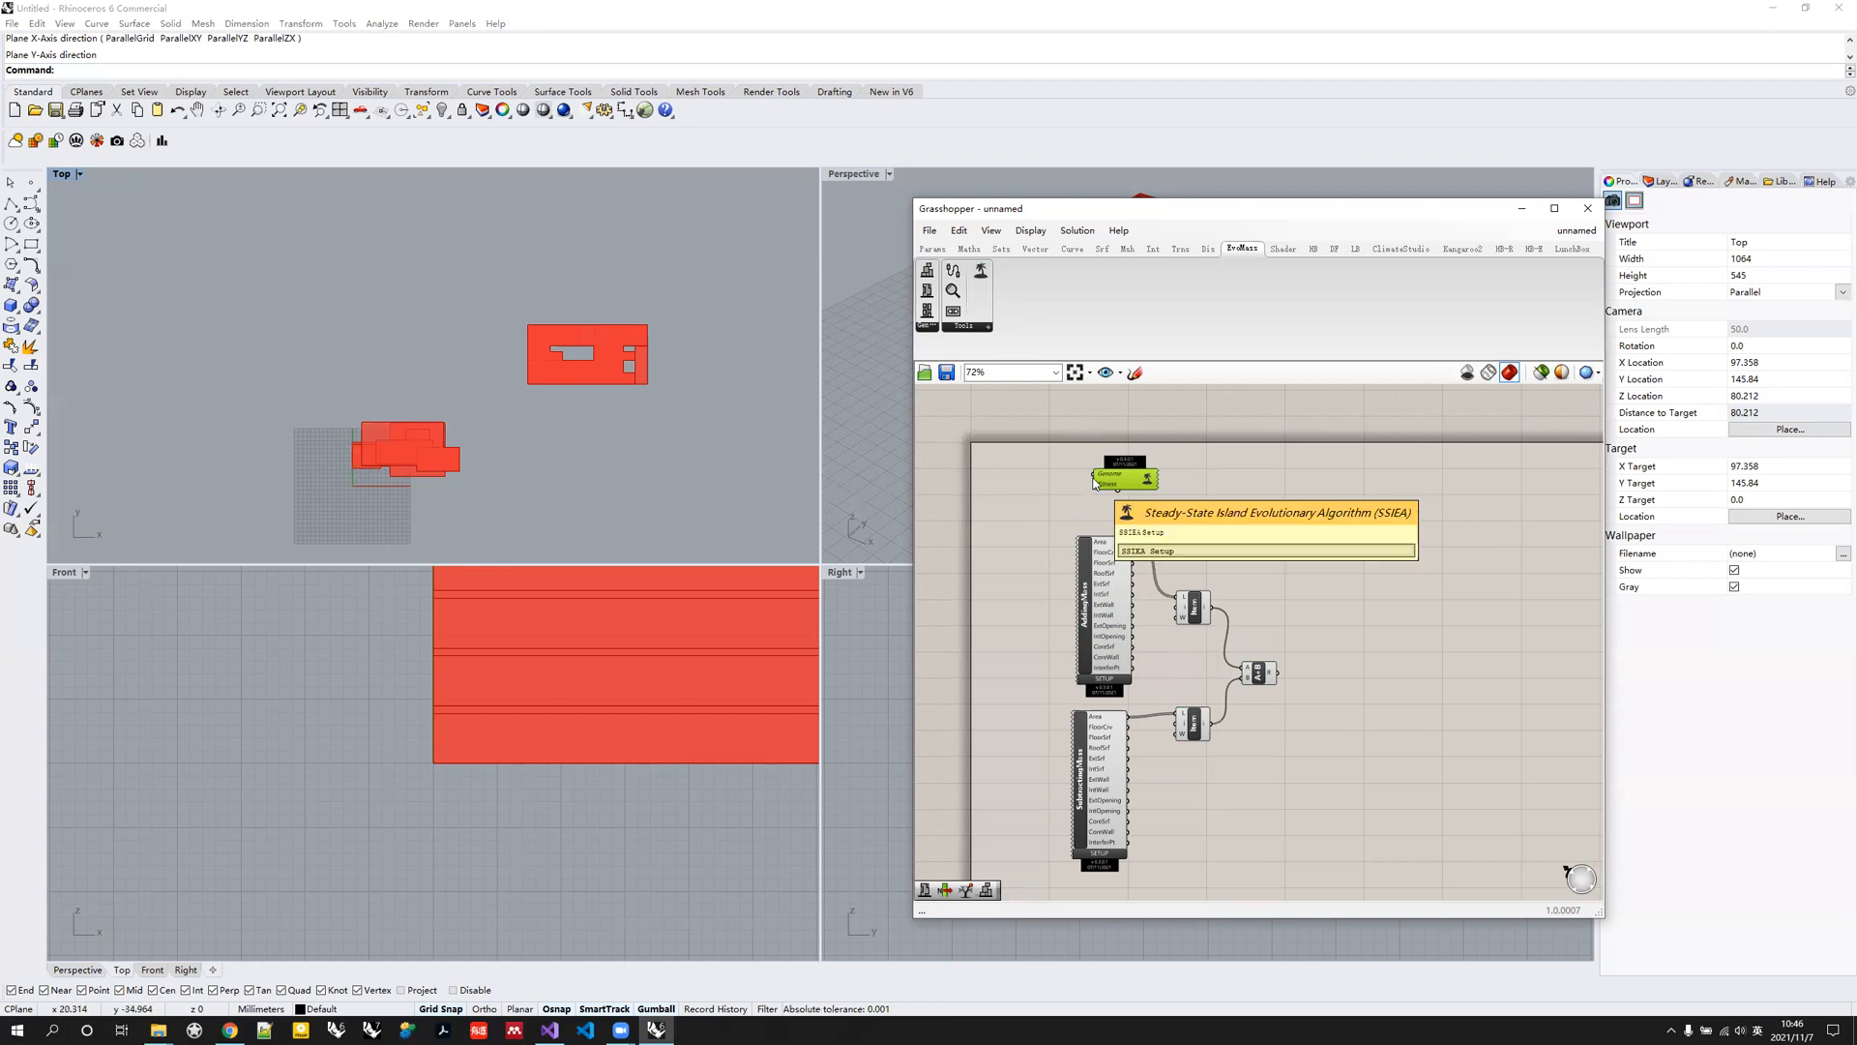
{"action": "left_click_drag", "start_coordinate": [1095, 478], "coordinate": [1119, 544]}
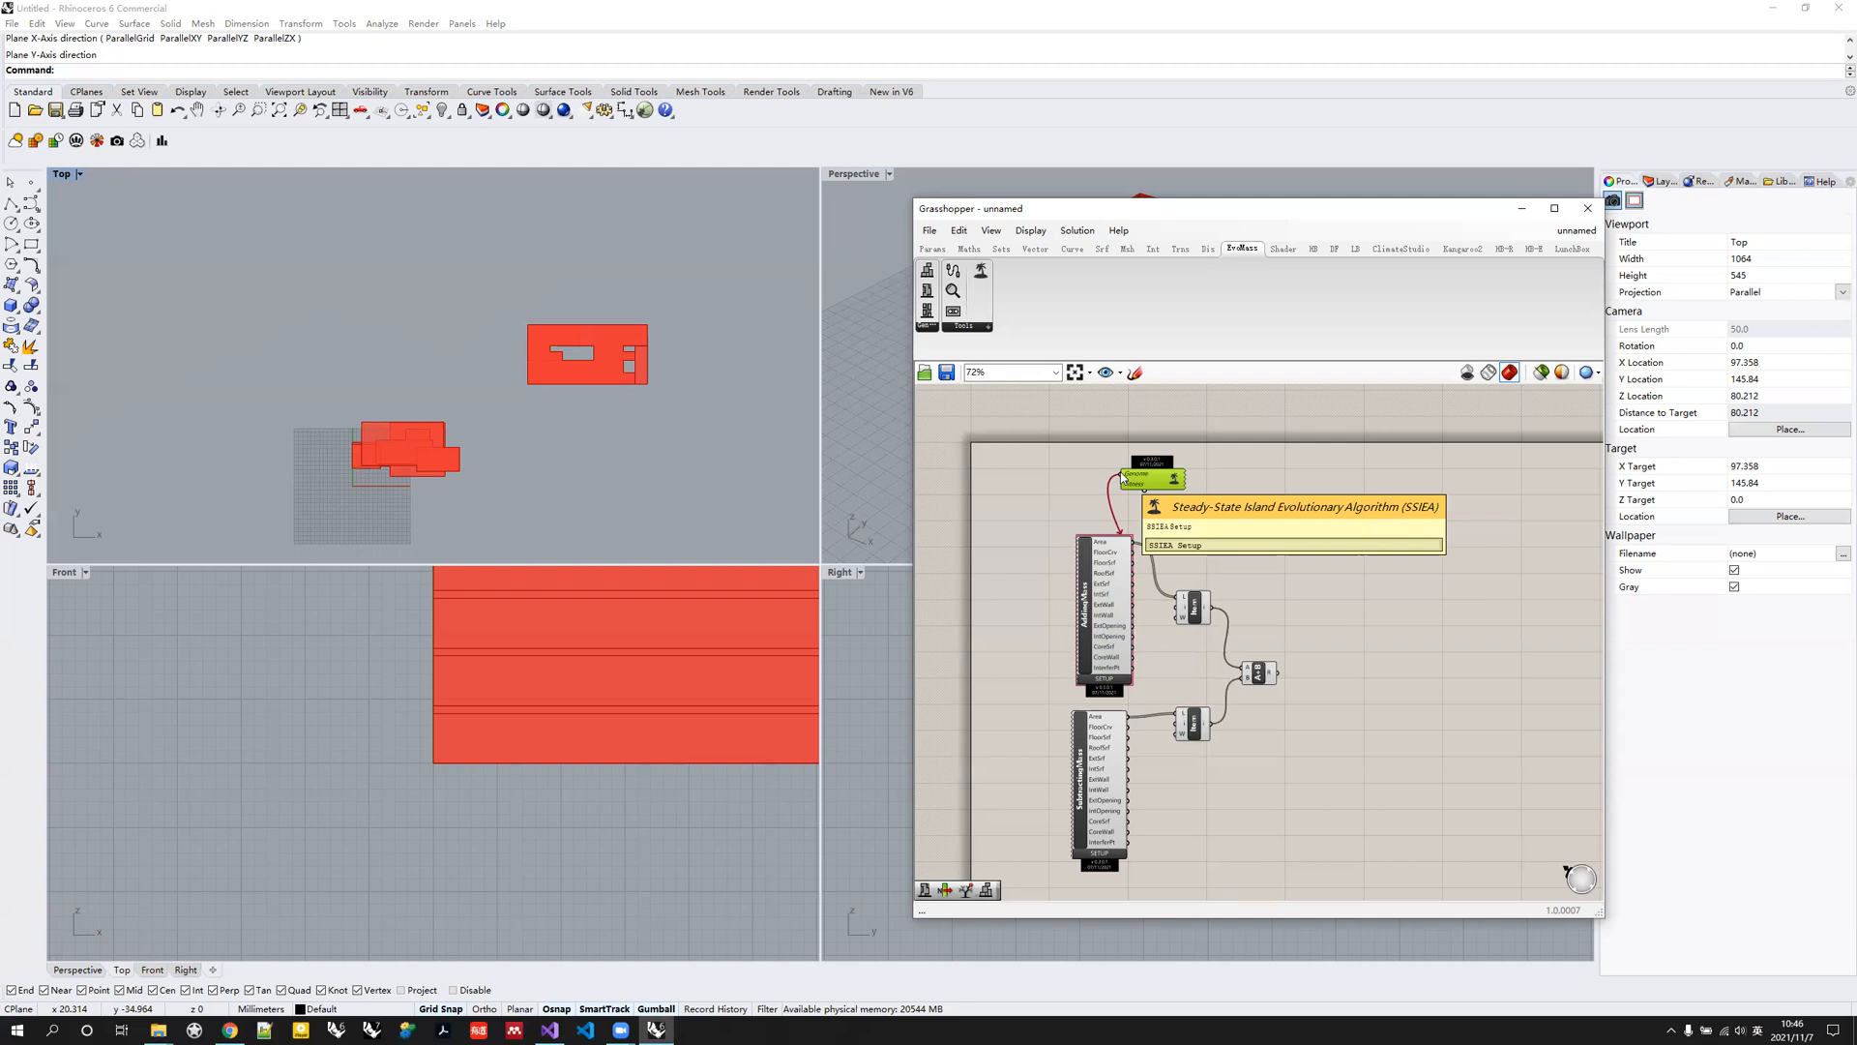
{"action": "left_click_drag", "start_coordinate": [1121, 475], "coordinate": [1112, 724], "text": "shift"}
{"action": "left_click_drag", "start_coordinate": [1180, 482], "coordinate": [1216, 470]}
{"action": "left_click_drag", "start_coordinate": [1247, 533], "coordinate": [1282, 685]}
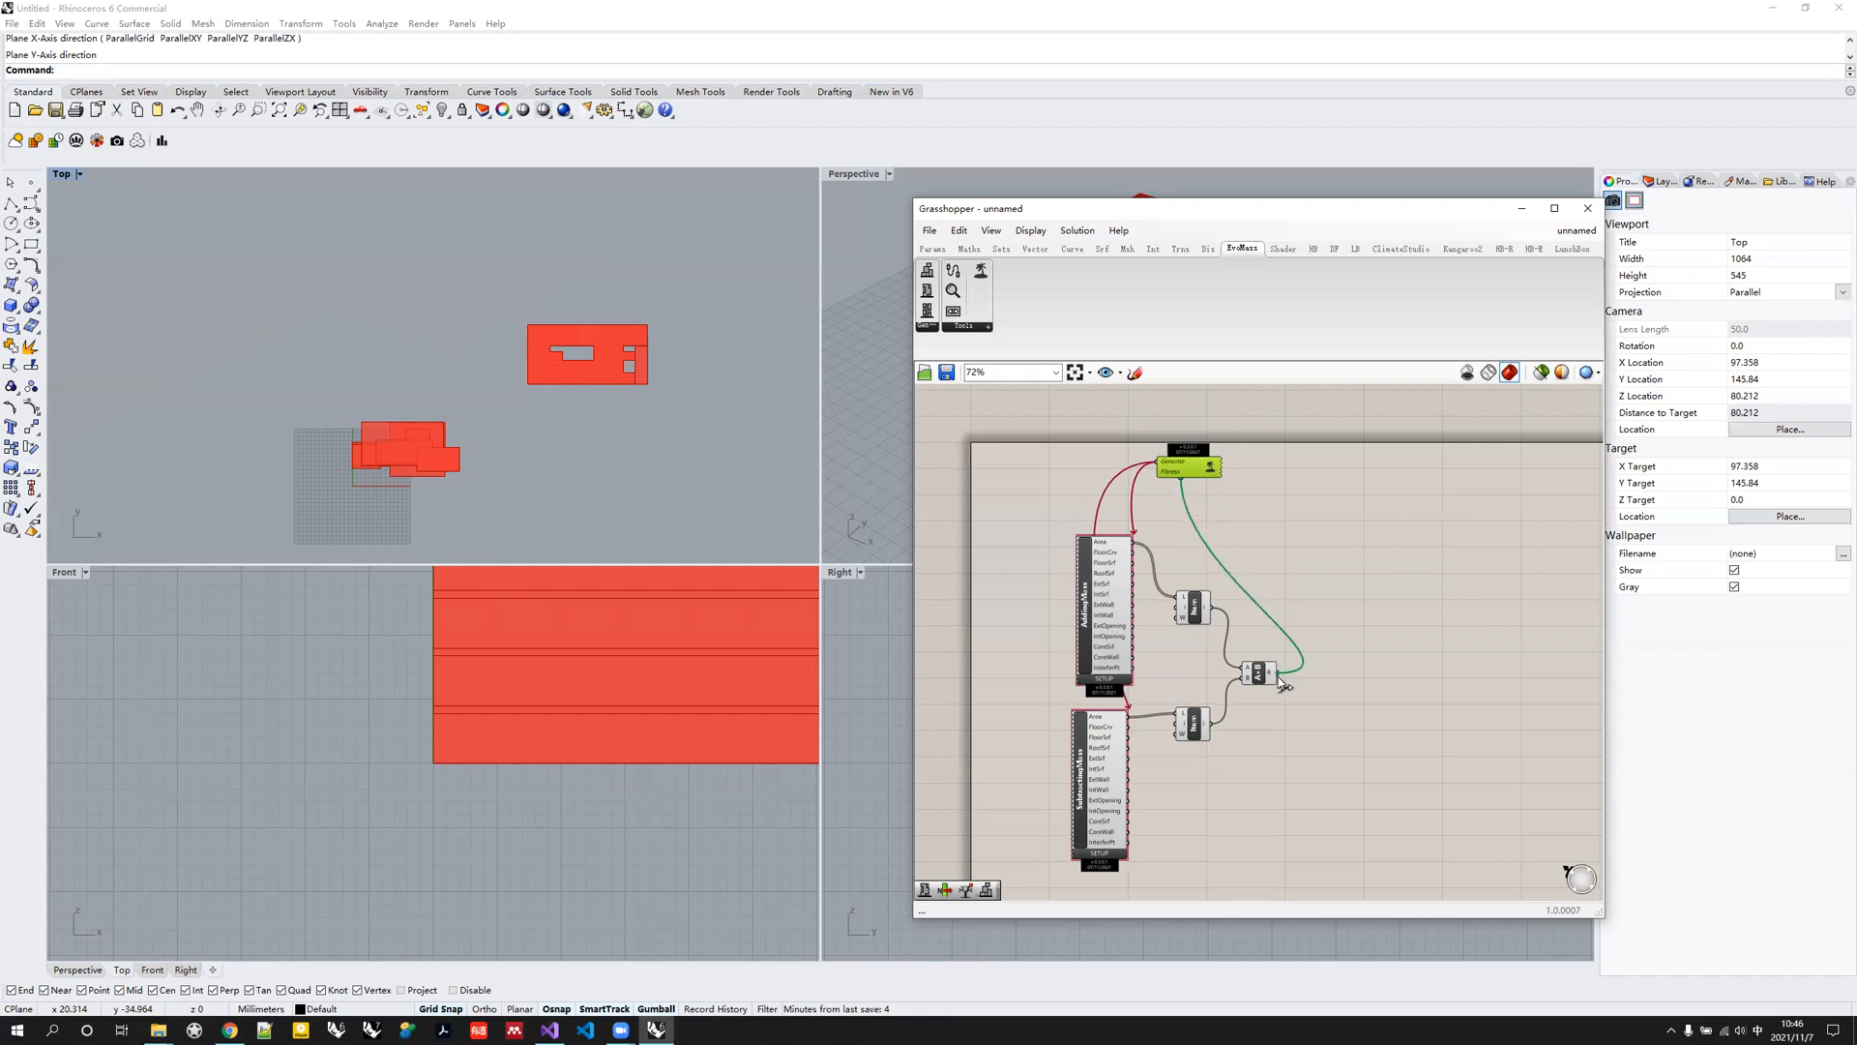
Open the SSIEA component's dialog and examine its input variables, output fitness and evolutionary algorithm settings.
{"action": "double_click", "coordinate": [1211, 468]}
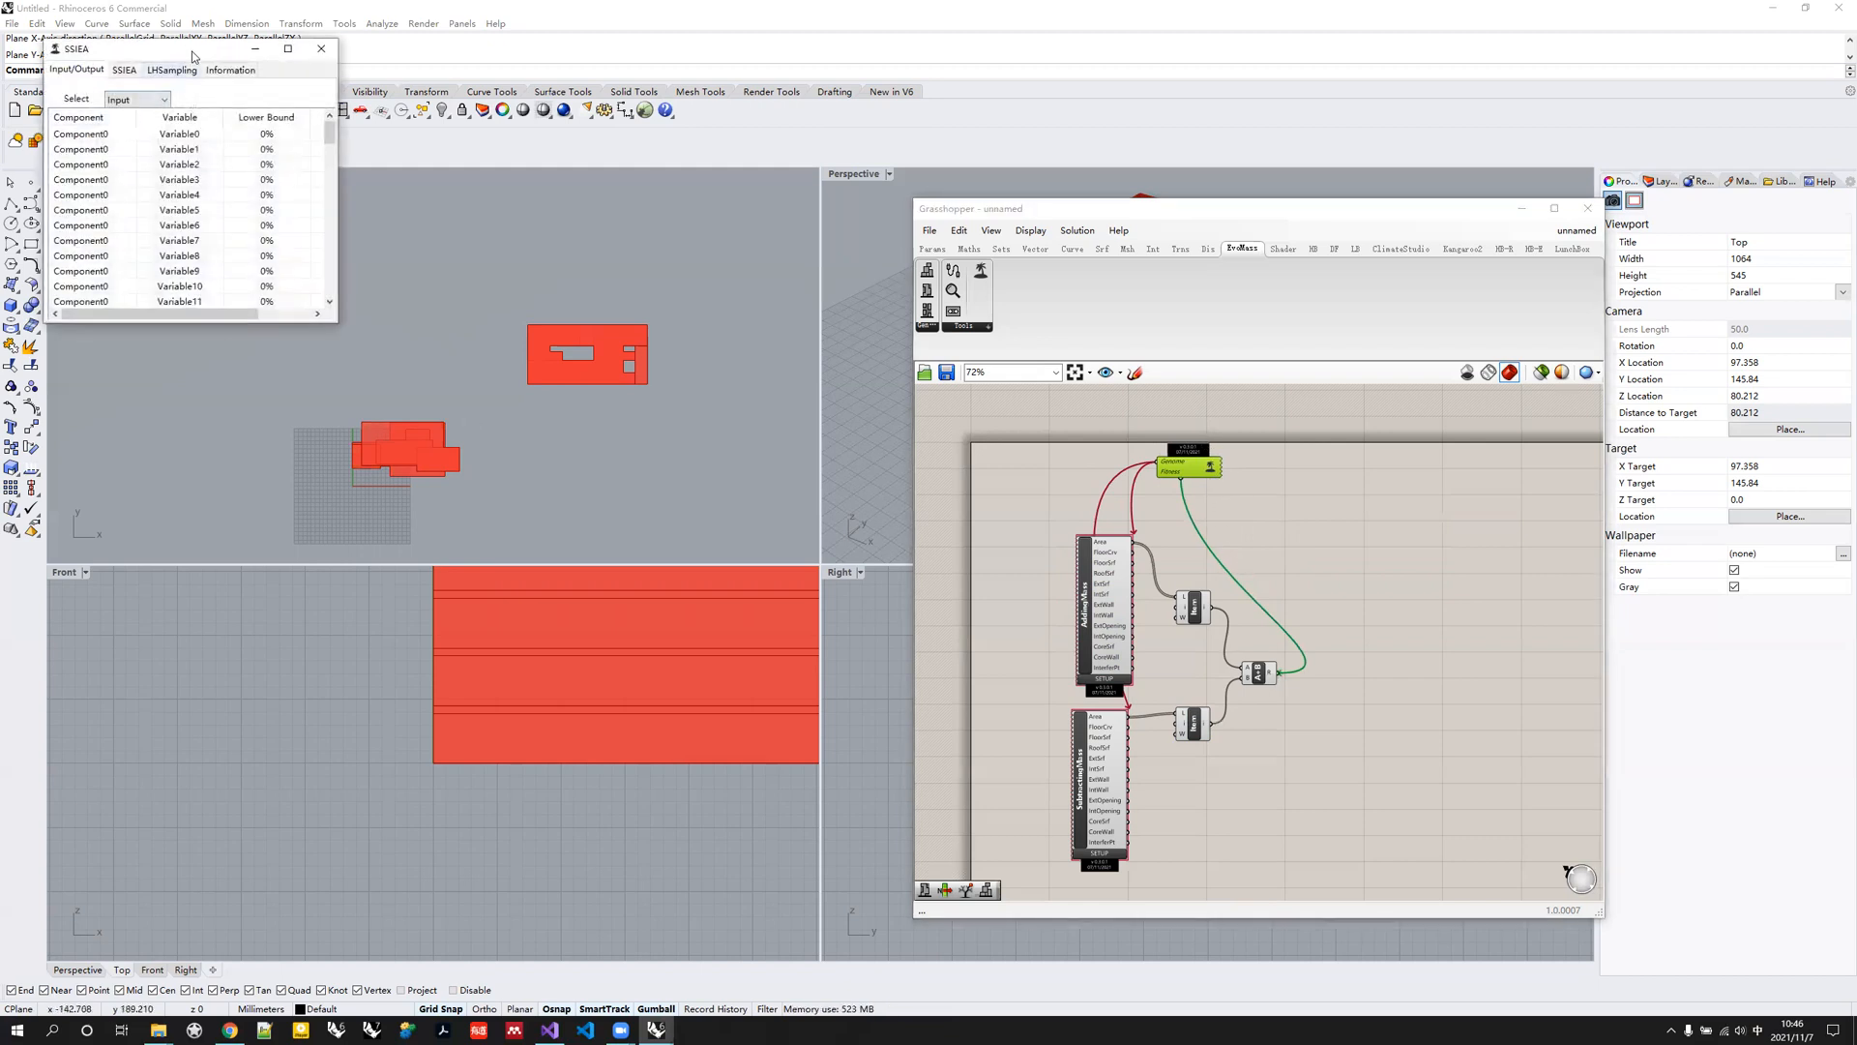
{"action": "left_click_drag", "start_coordinate": [193, 56], "coordinate": [1238, 519]}
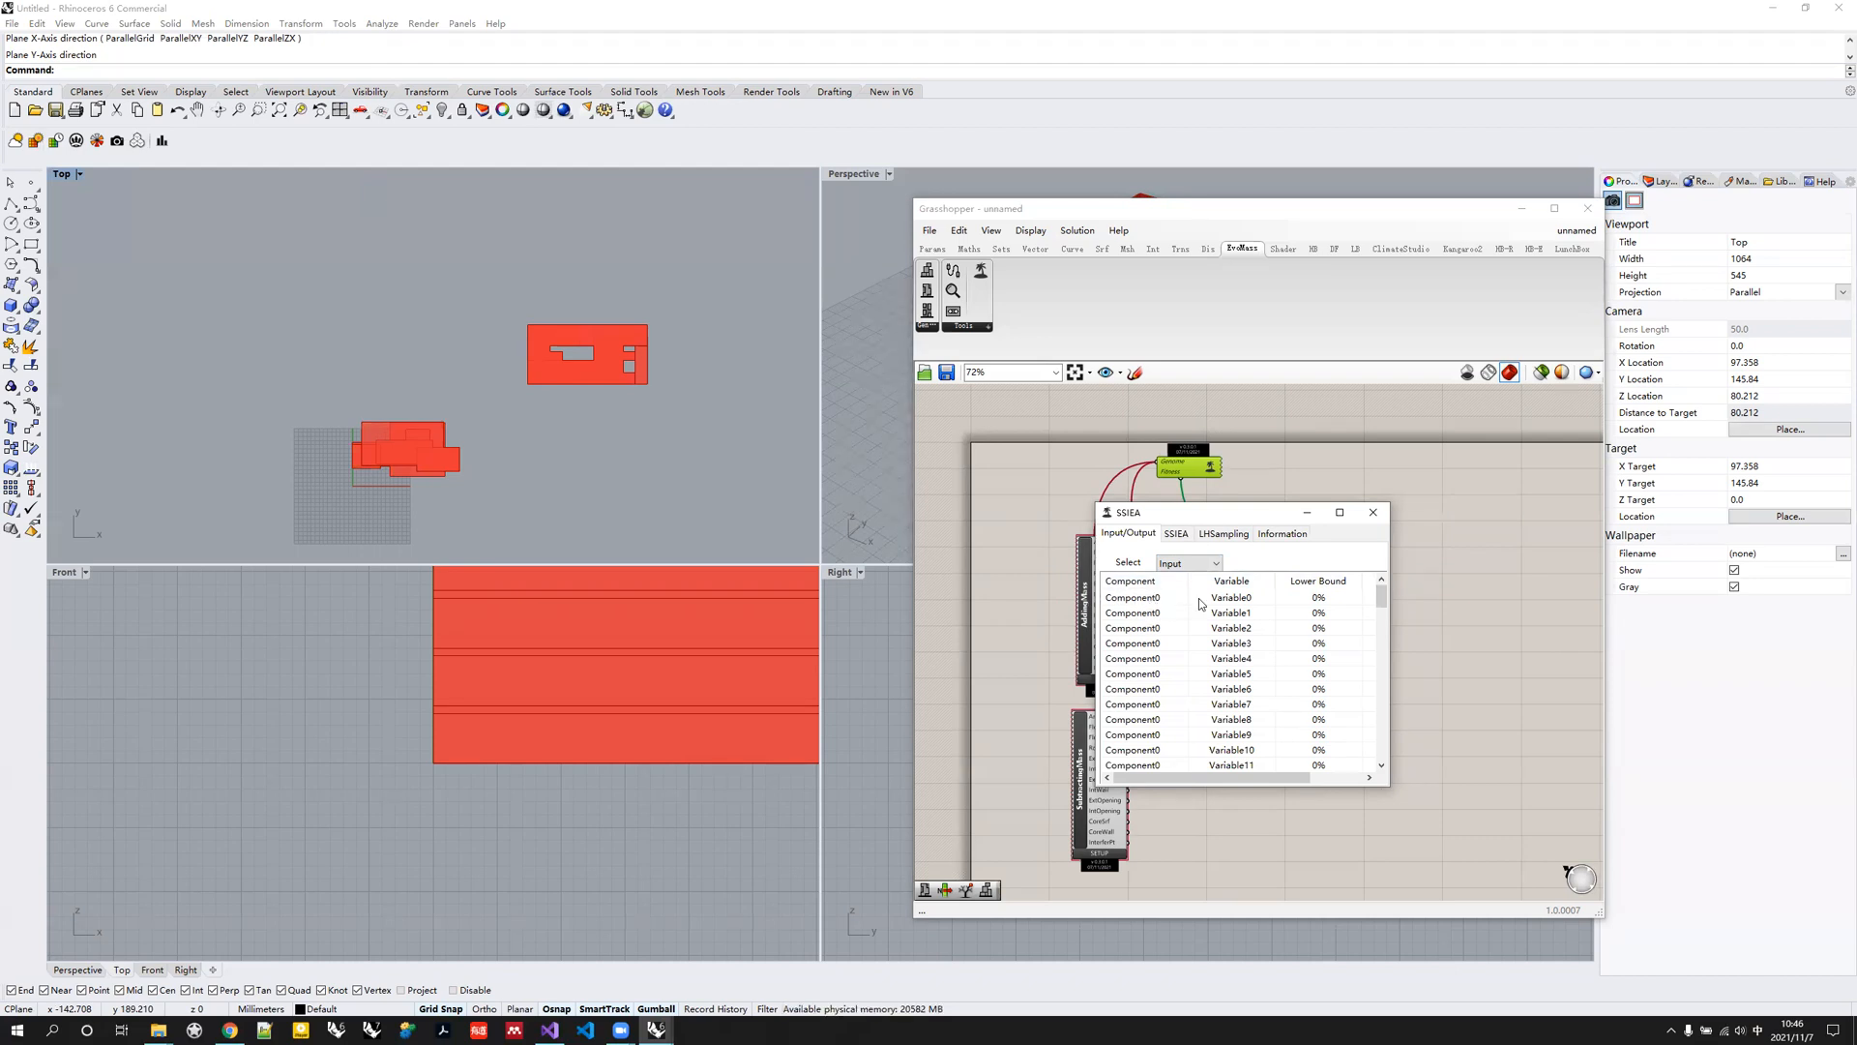
{"action": "left_click_drag", "start_coordinate": [1383, 603], "coordinate": [1380, 611]}
{"action": "left_click", "coordinate": [1189, 562]}
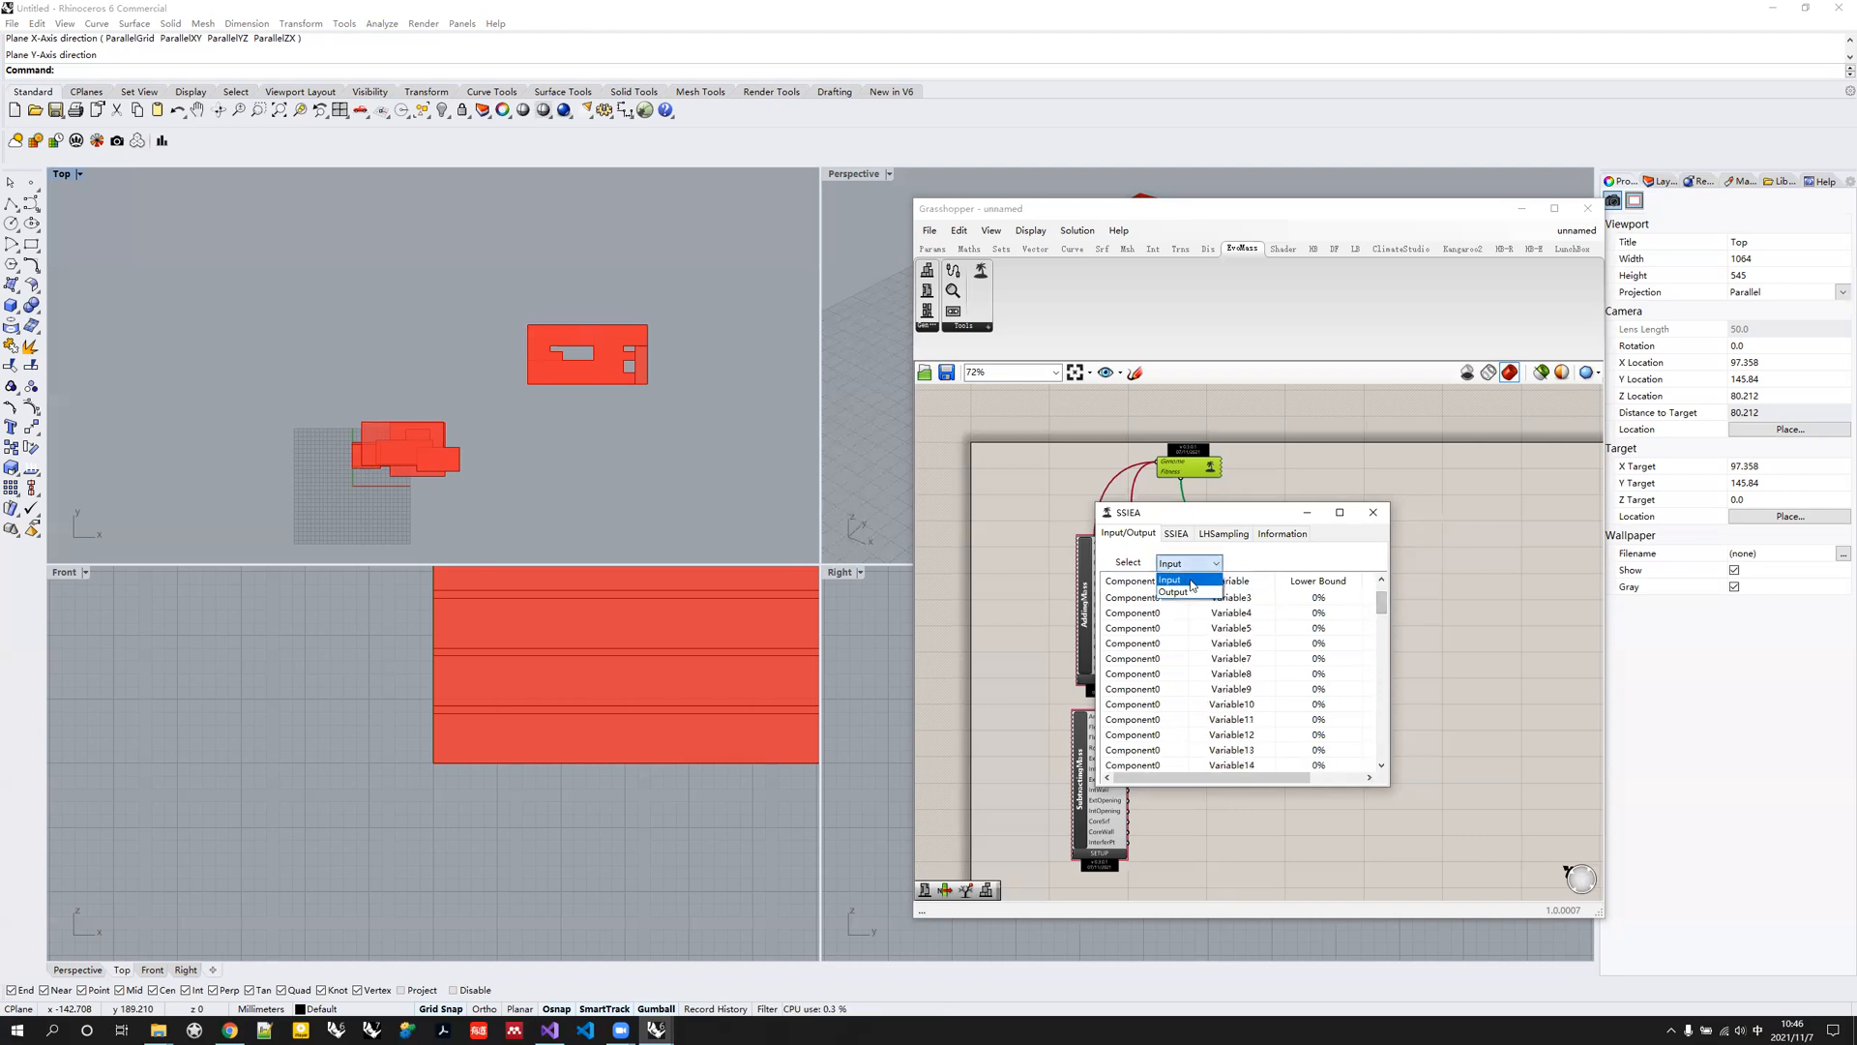
{"action": "left_click", "coordinate": [1199, 593]}
{"action": "left_click_drag", "start_coordinate": [1306, 779], "coordinate": [1265, 787]}
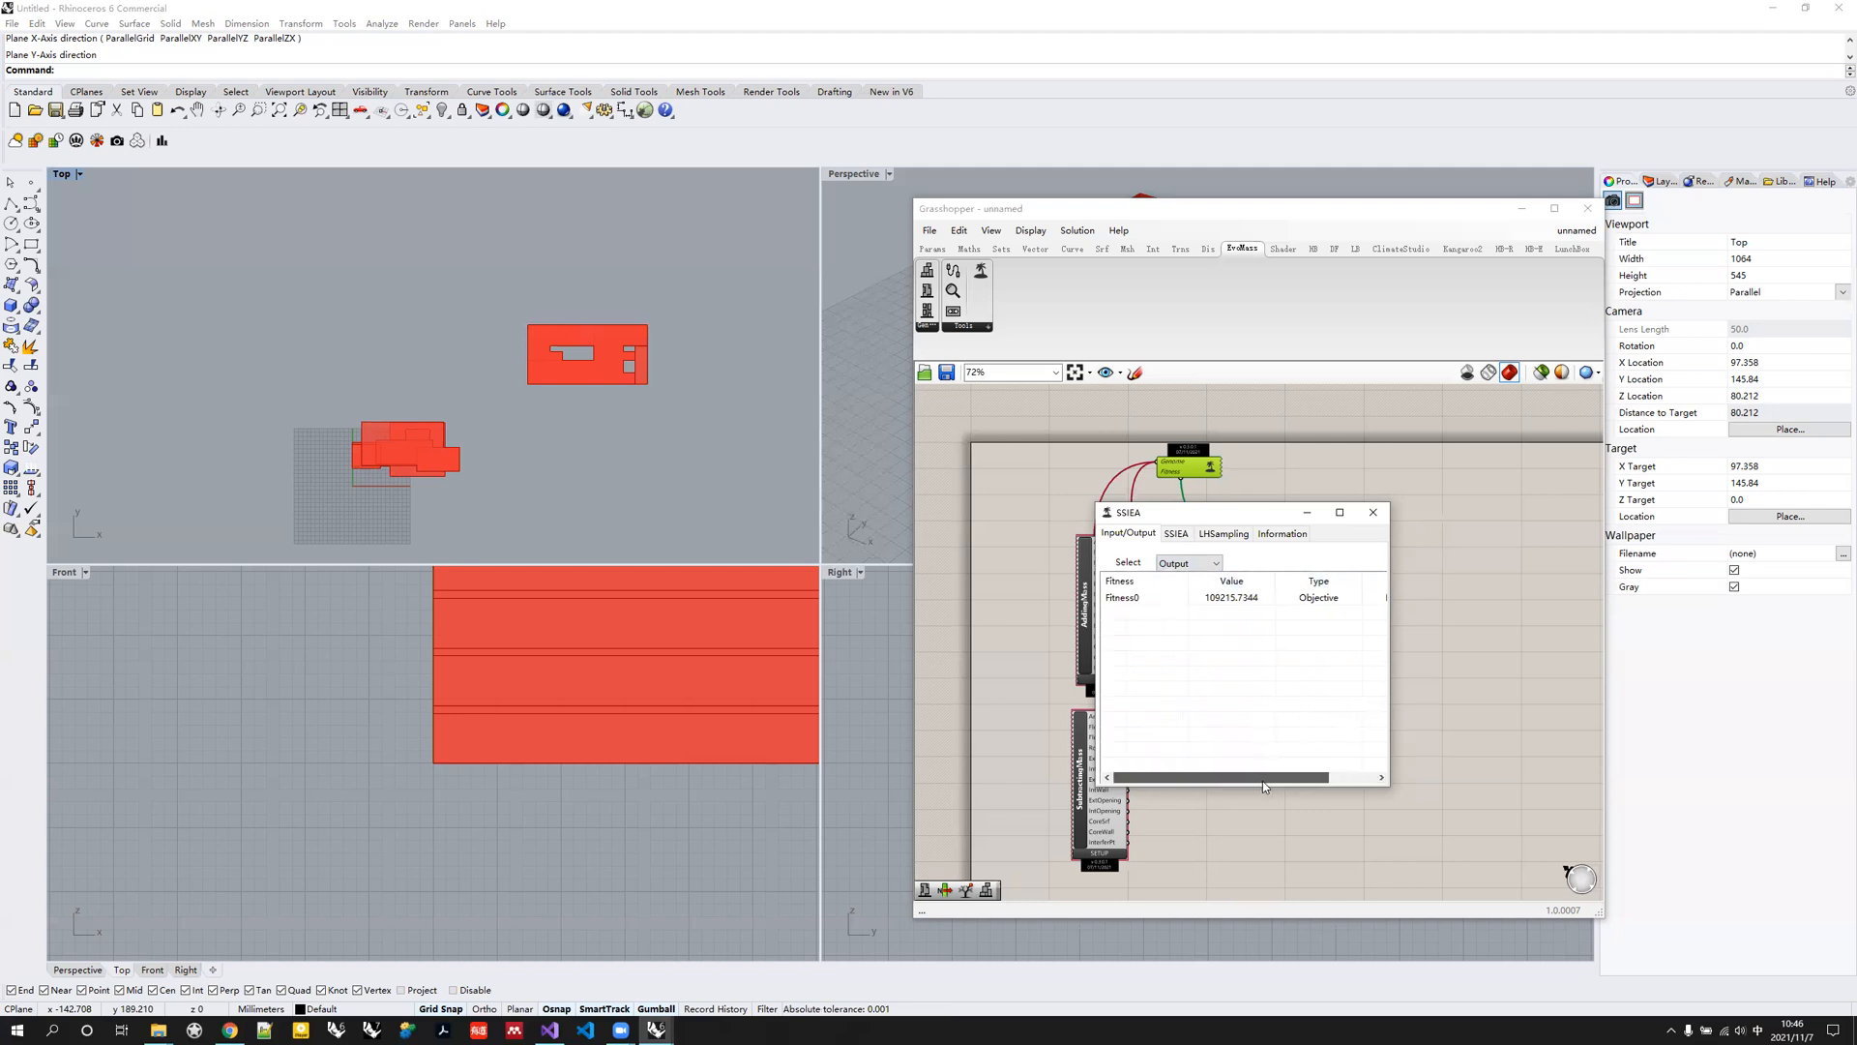
{"action": "left_click", "coordinate": [1178, 535]}
{"action": "left_click_drag", "start_coordinate": [1208, 515], "coordinate": [1430, 510]}
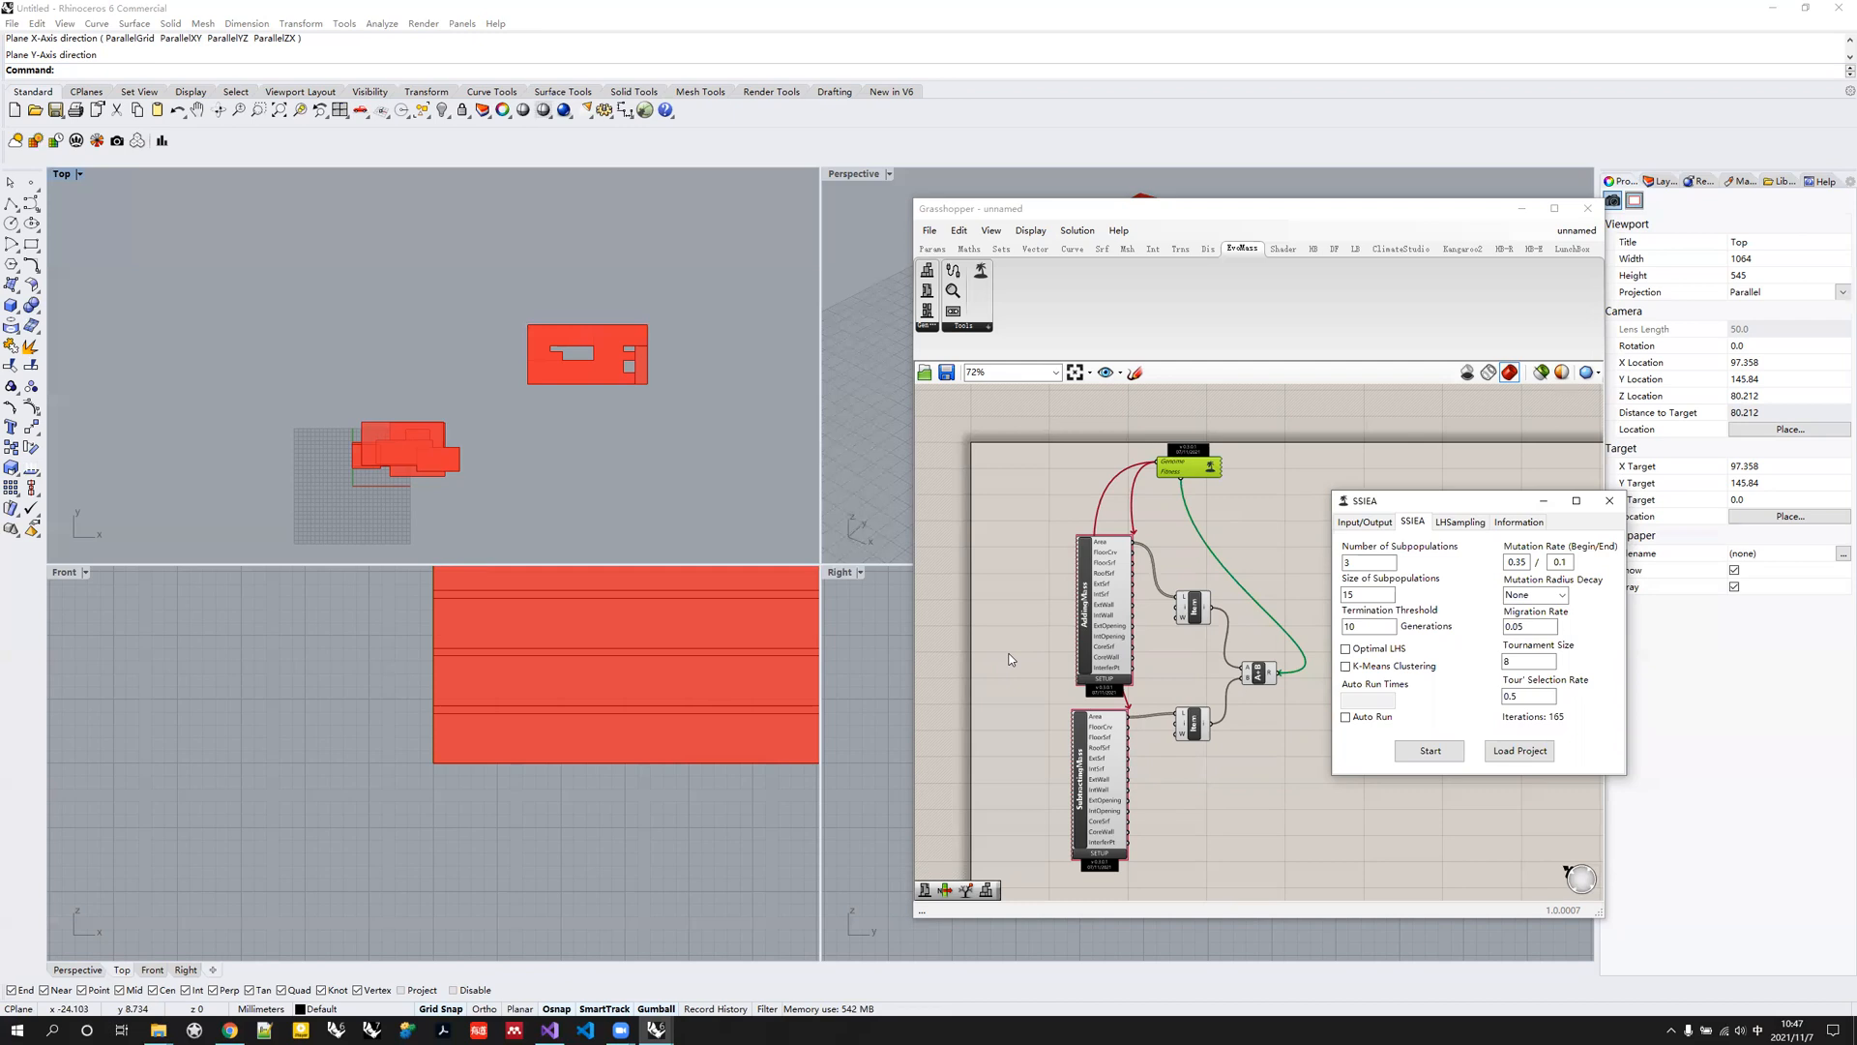
Start saving the definition, go to the 202111test folder and delete its backup subfolder.
{"action": "left_click", "coordinate": [947, 373]}
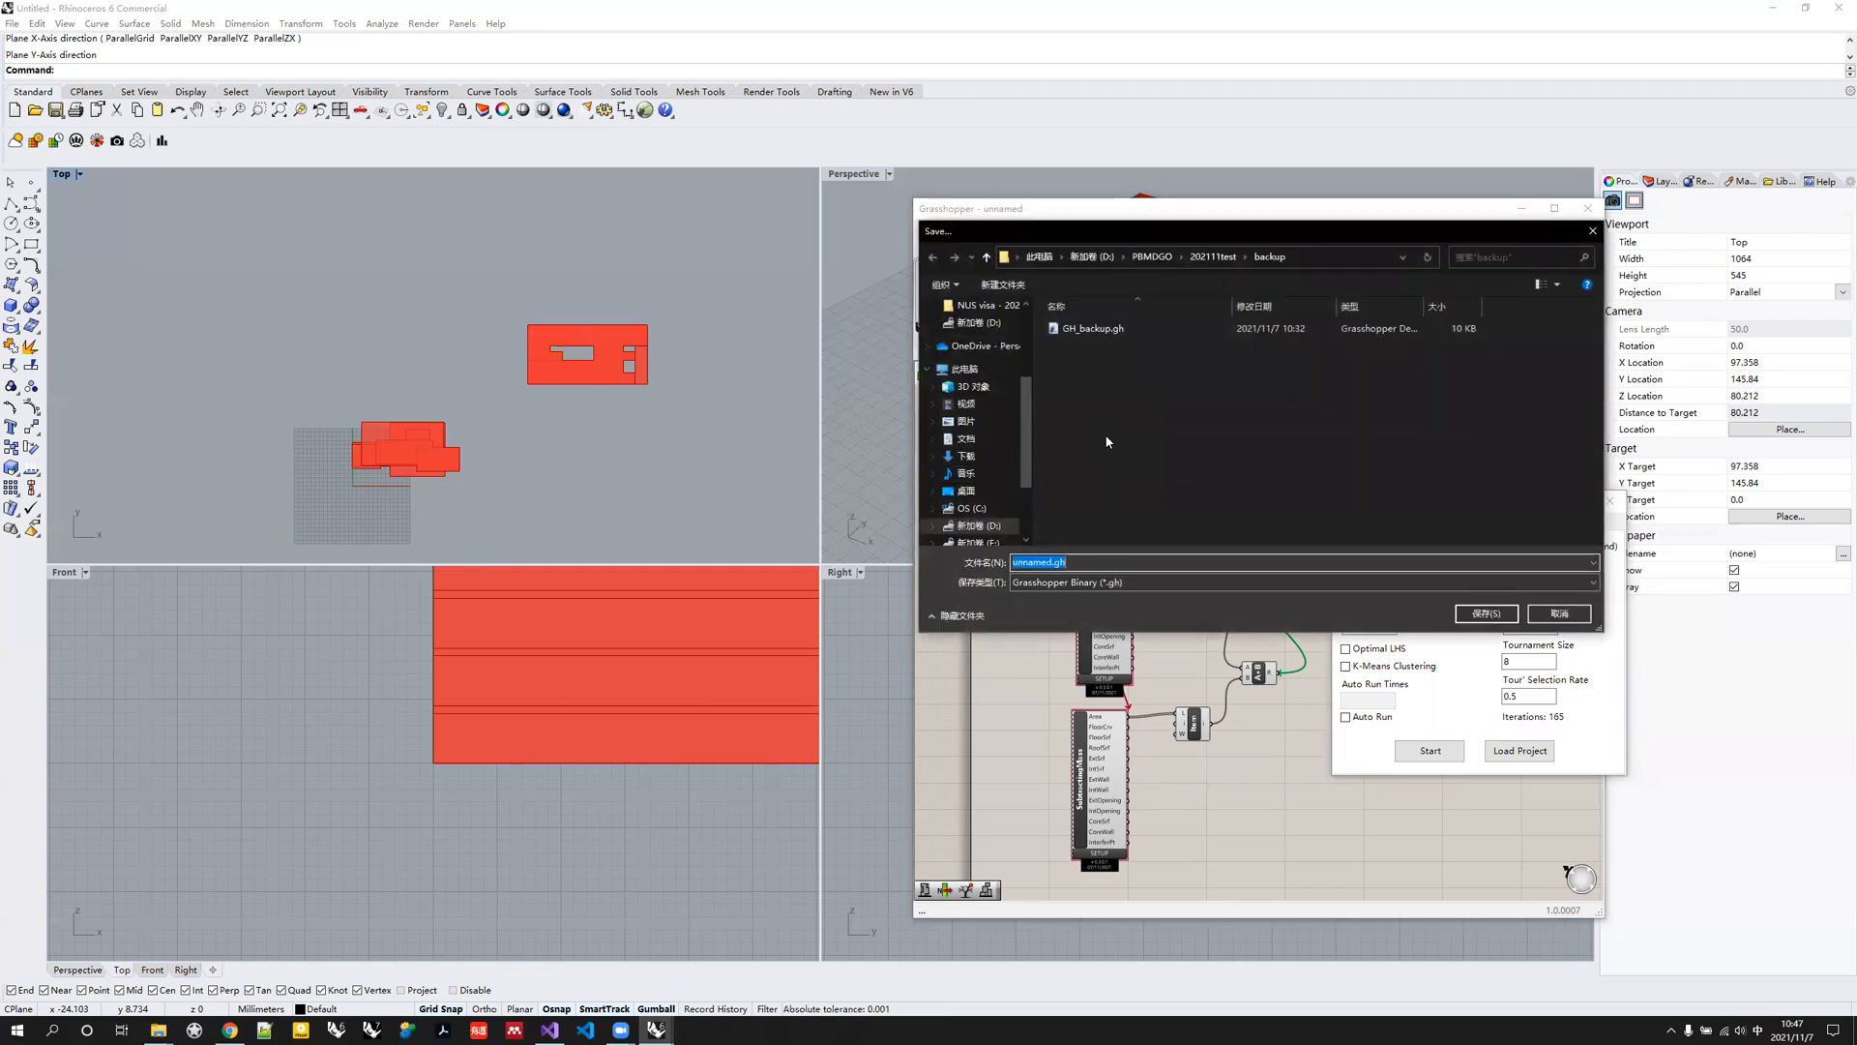
{"action": "left_click", "coordinate": [1209, 257]}
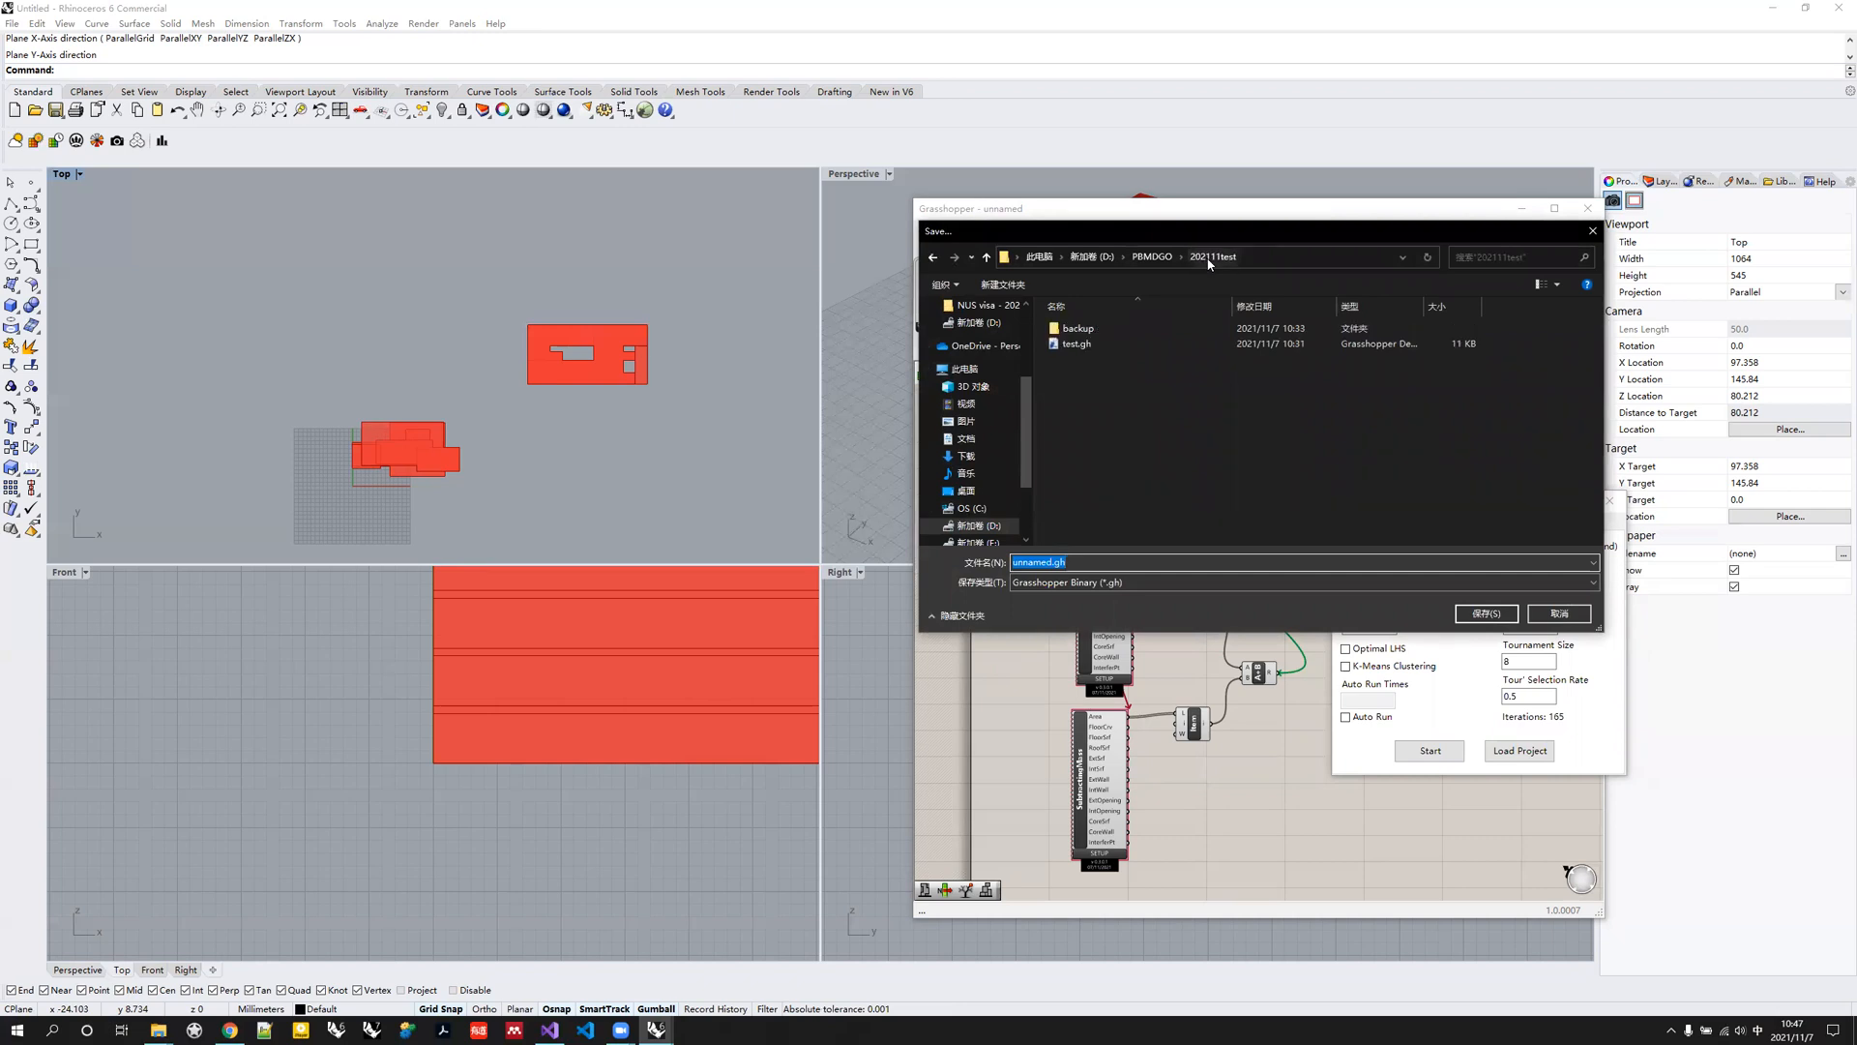
{"action": "left_click", "coordinate": [1103, 344]}
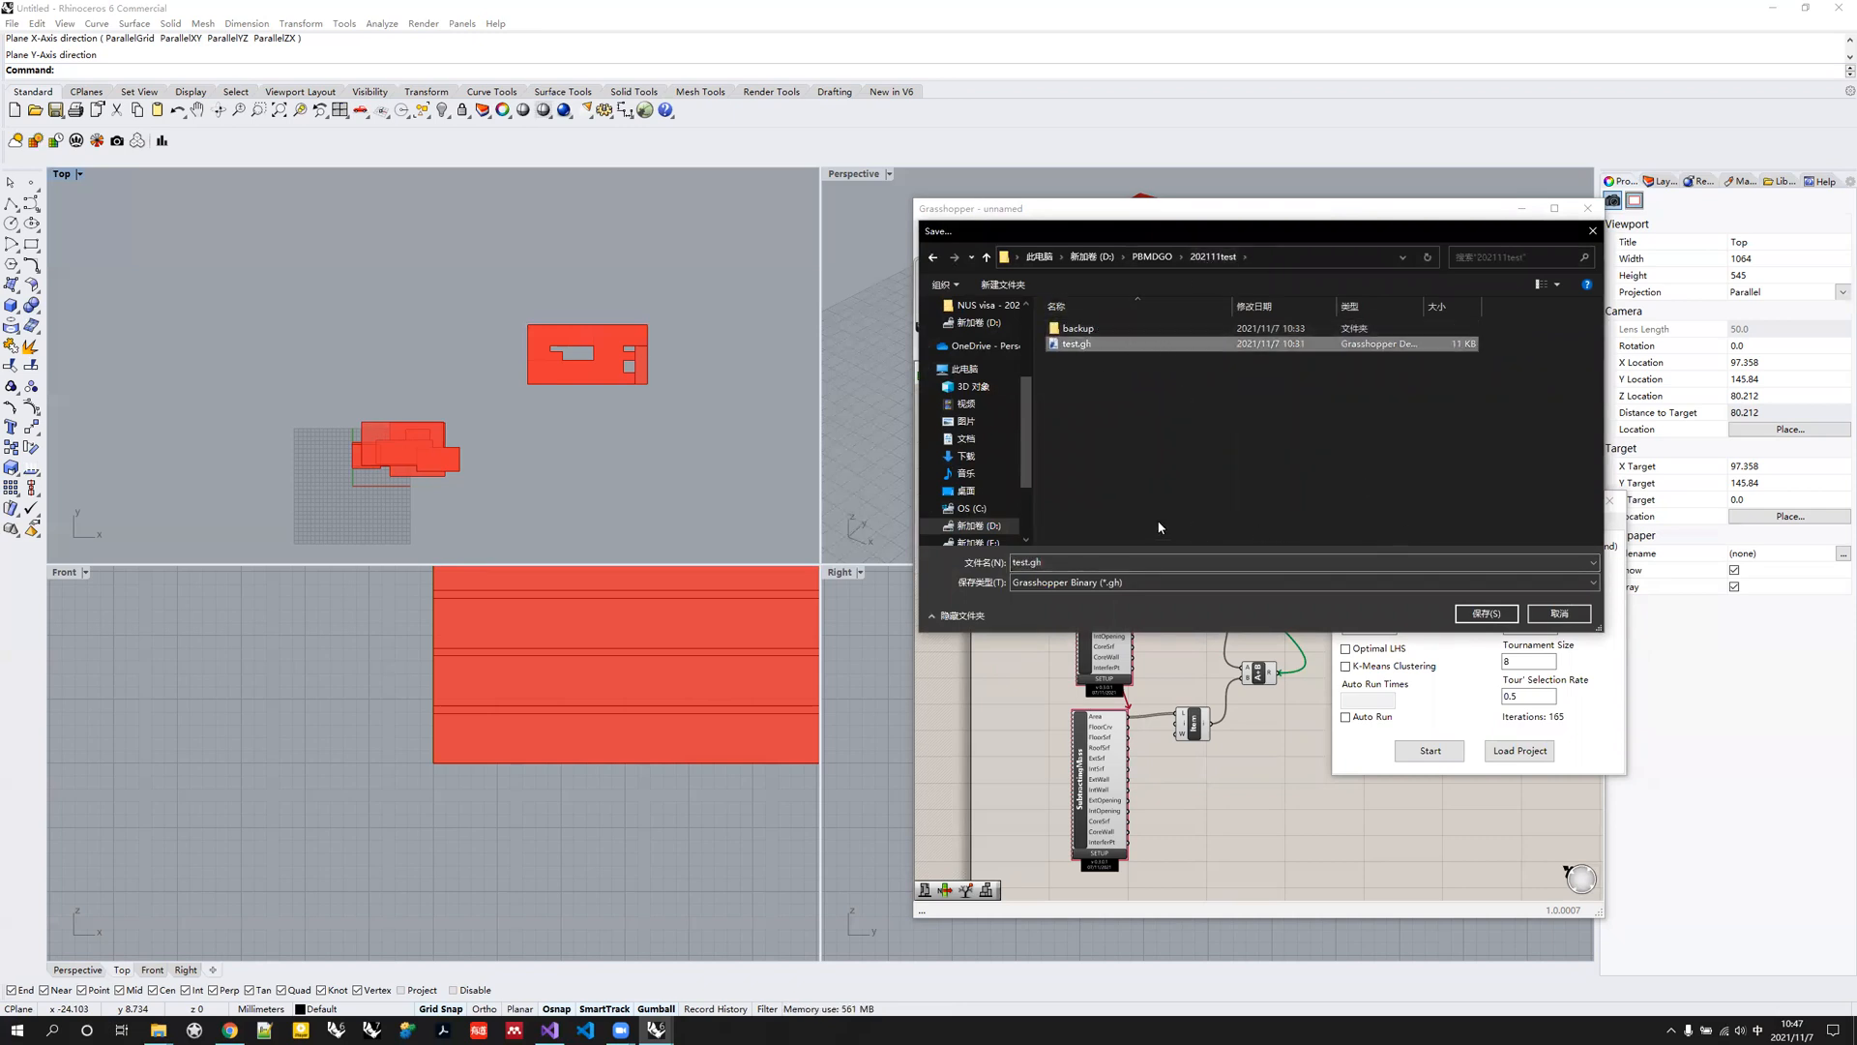
{"action": "right_click", "coordinate": [1090, 331]}
{"action": "left_click", "coordinate": [1128, 714]}
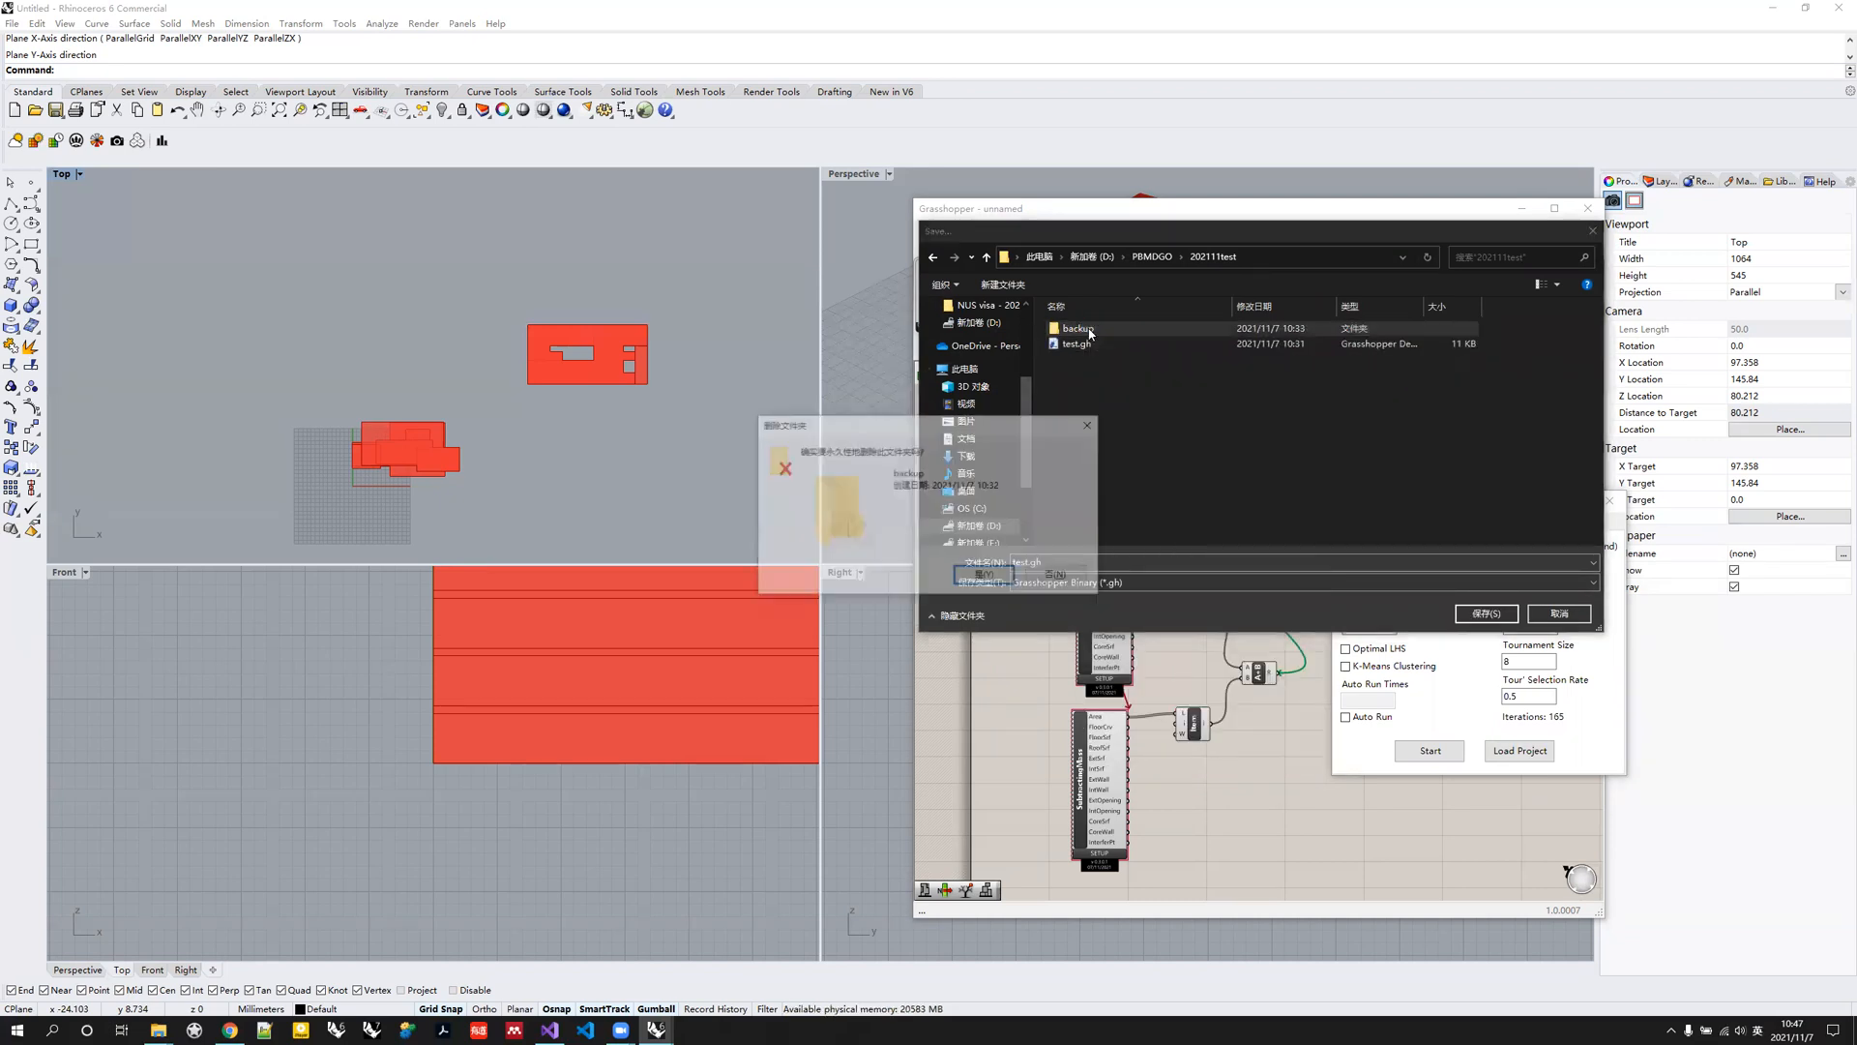
Save the definition as test.gh in the 202111test folder, replacing the existing file.
{"action": "left_click", "coordinate": [1486, 613]}
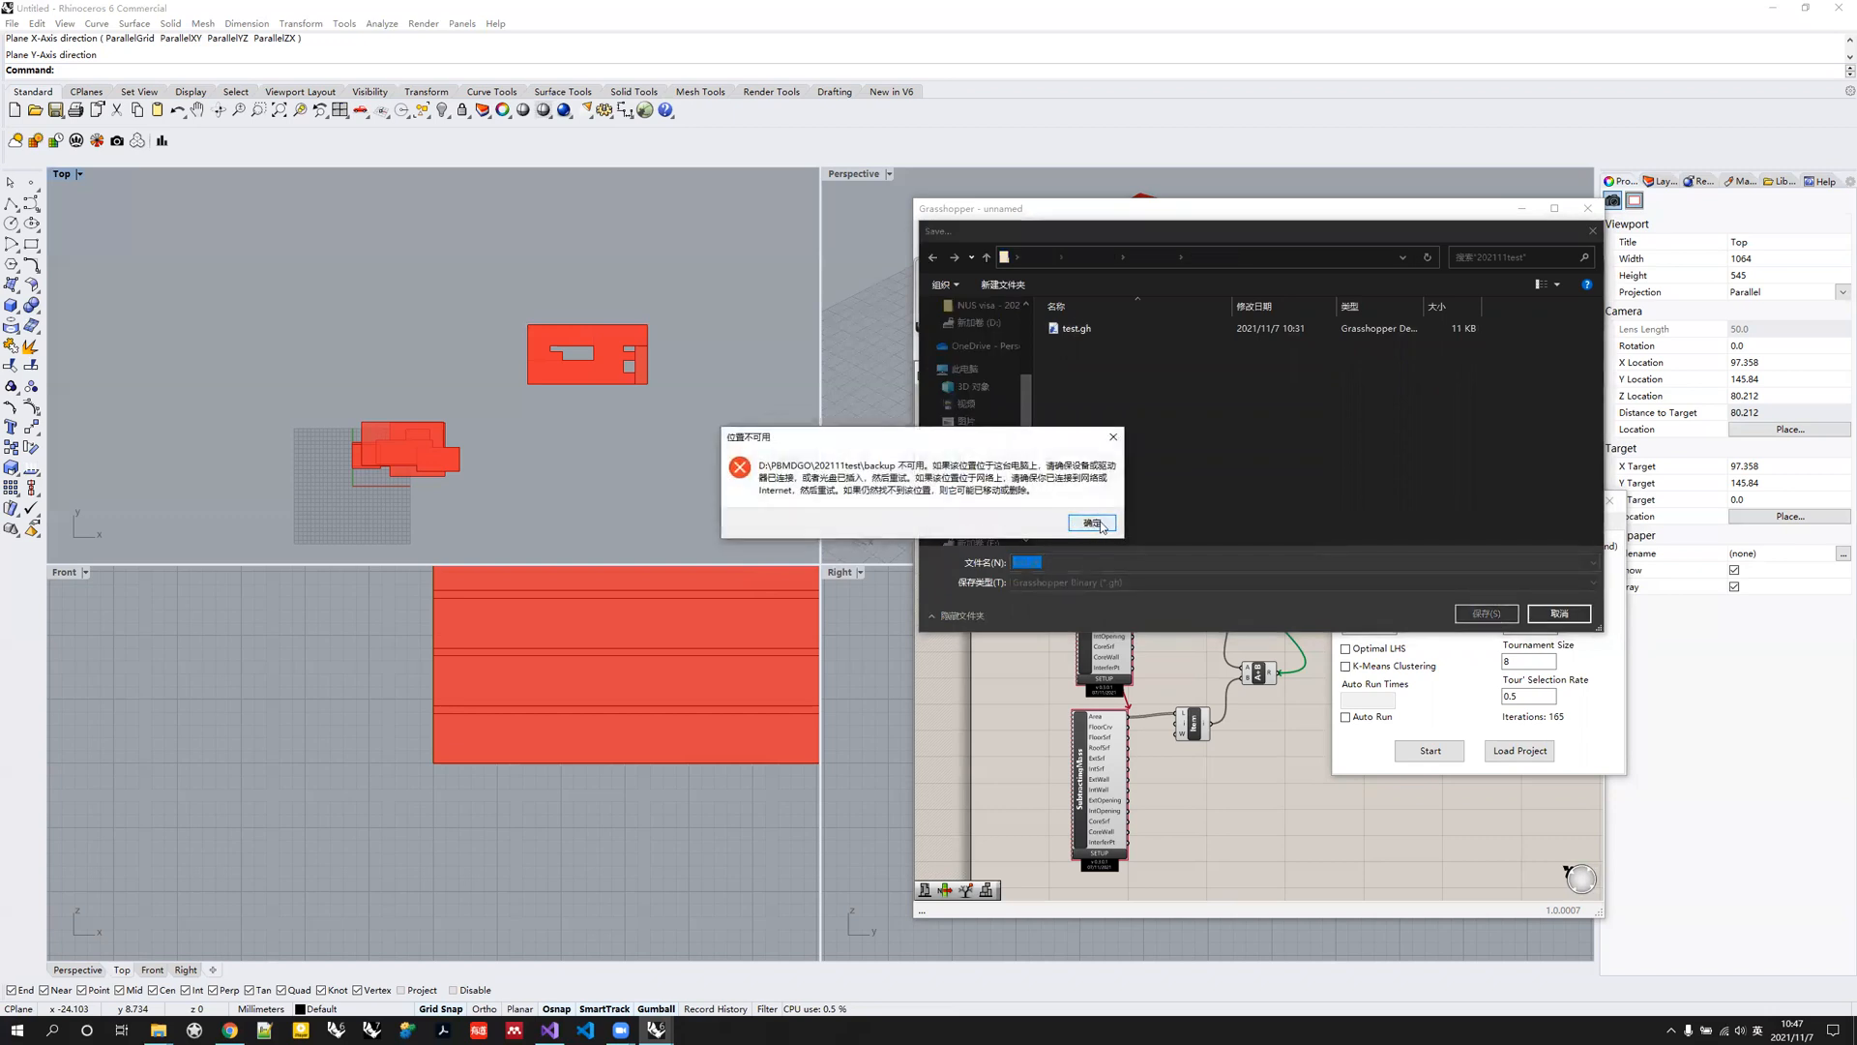
{"action": "left_click", "coordinate": [1093, 523]}
{"action": "left_click", "coordinate": [1113, 328]}
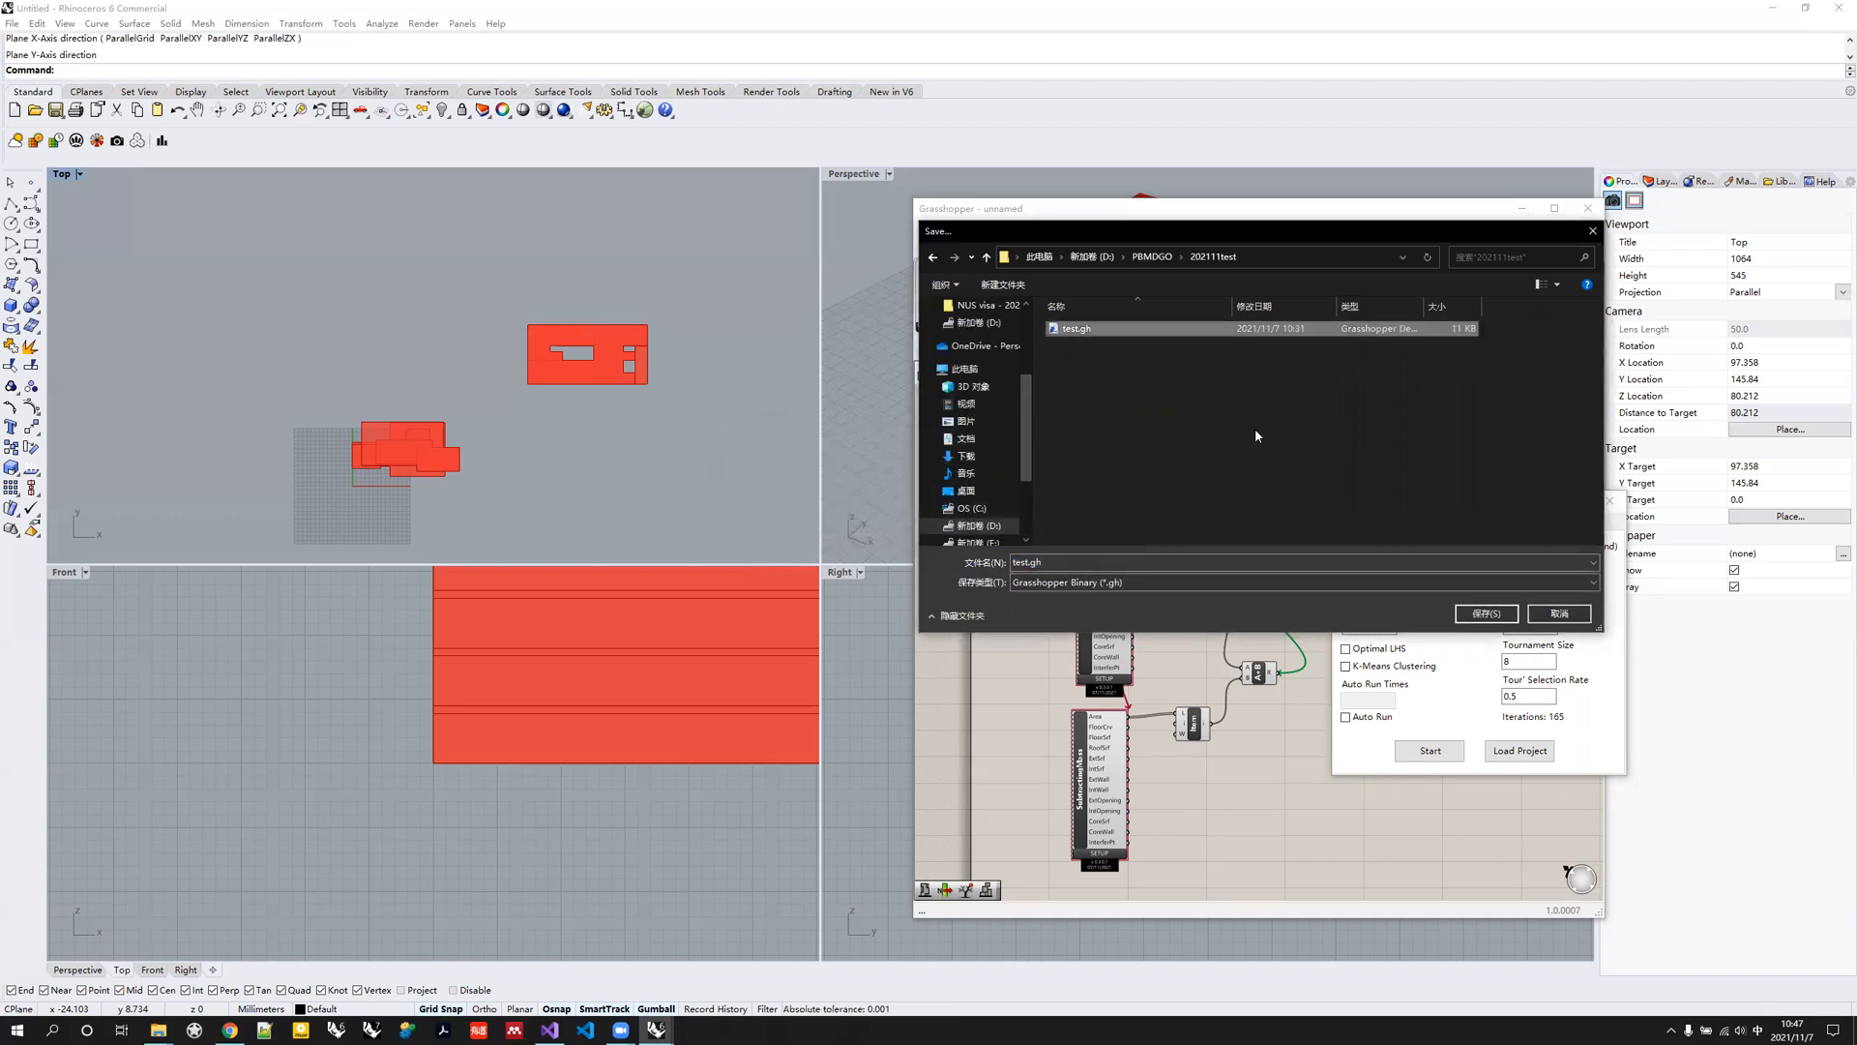
{"action": "left_click", "coordinate": [1486, 613]}
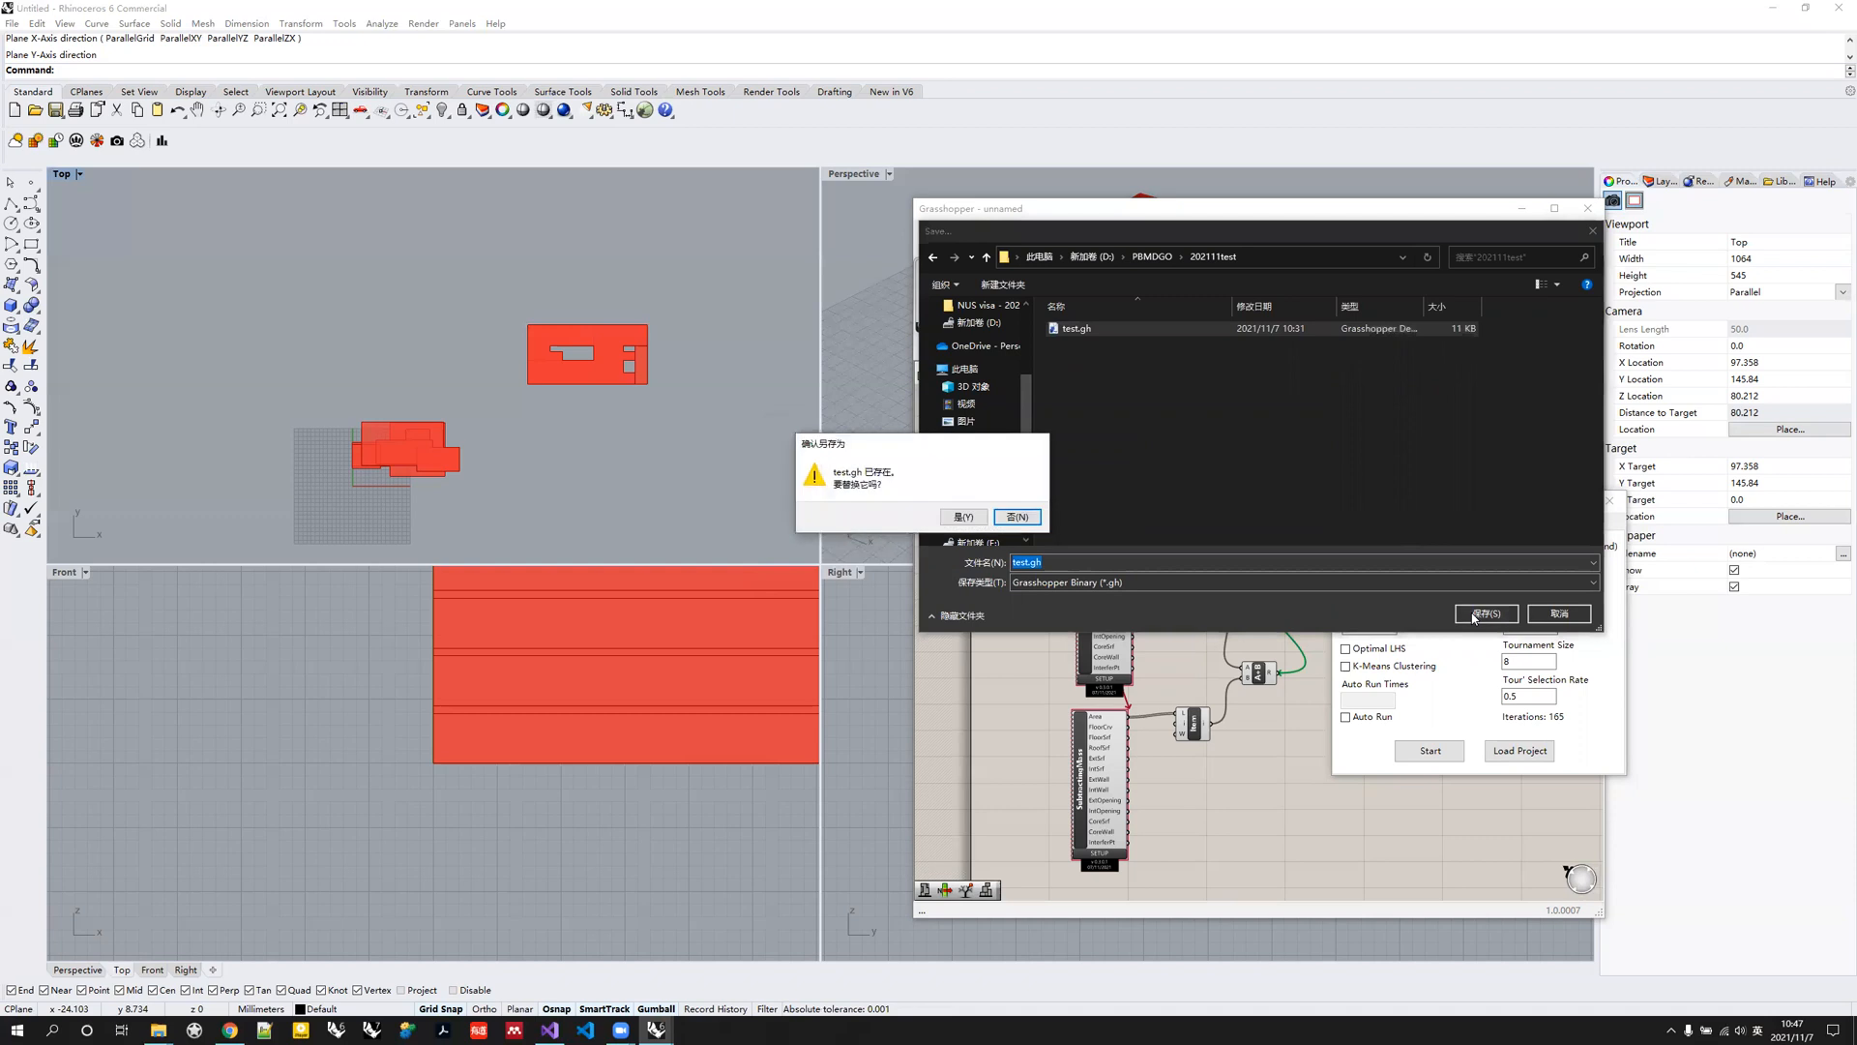
{"action": "left_click", "coordinate": [968, 518]}
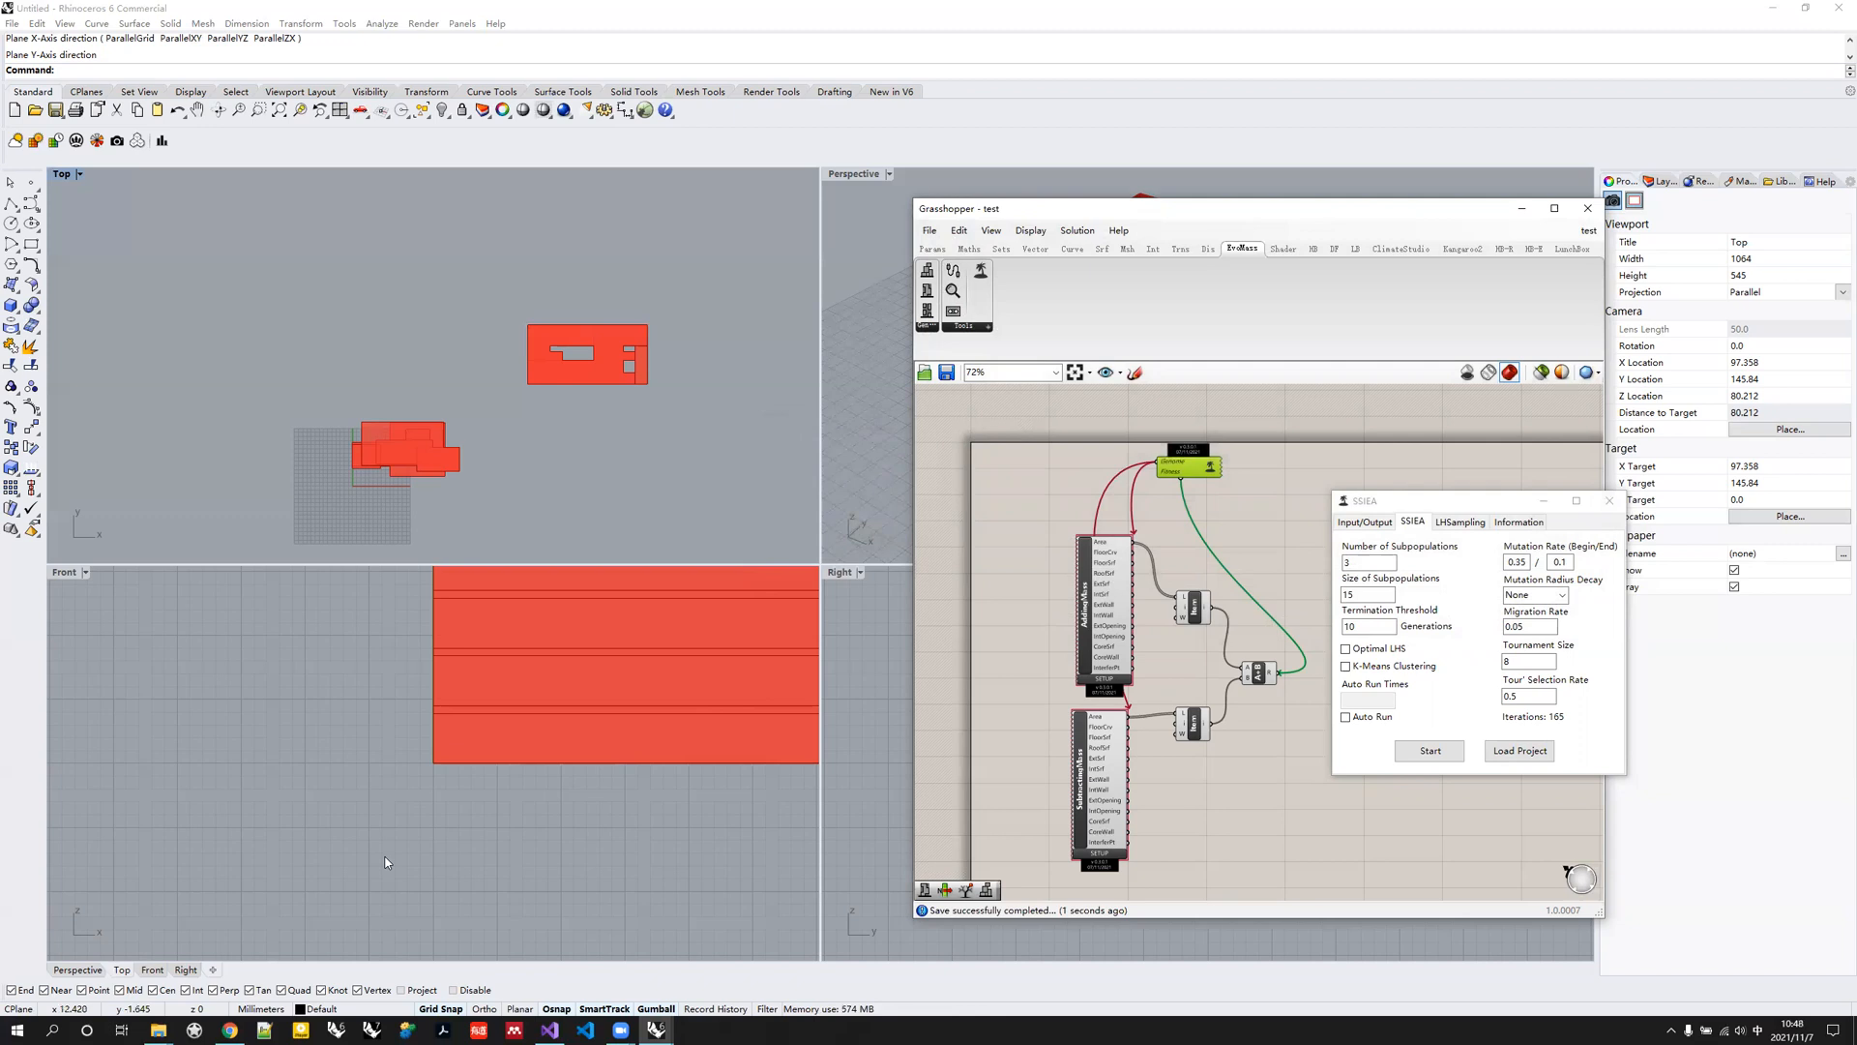
Check the saved test.gh in the 202111test folder in File Explorer, then minimize the folder window.
{"action": "left_click", "coordinate": [158, 1029]}
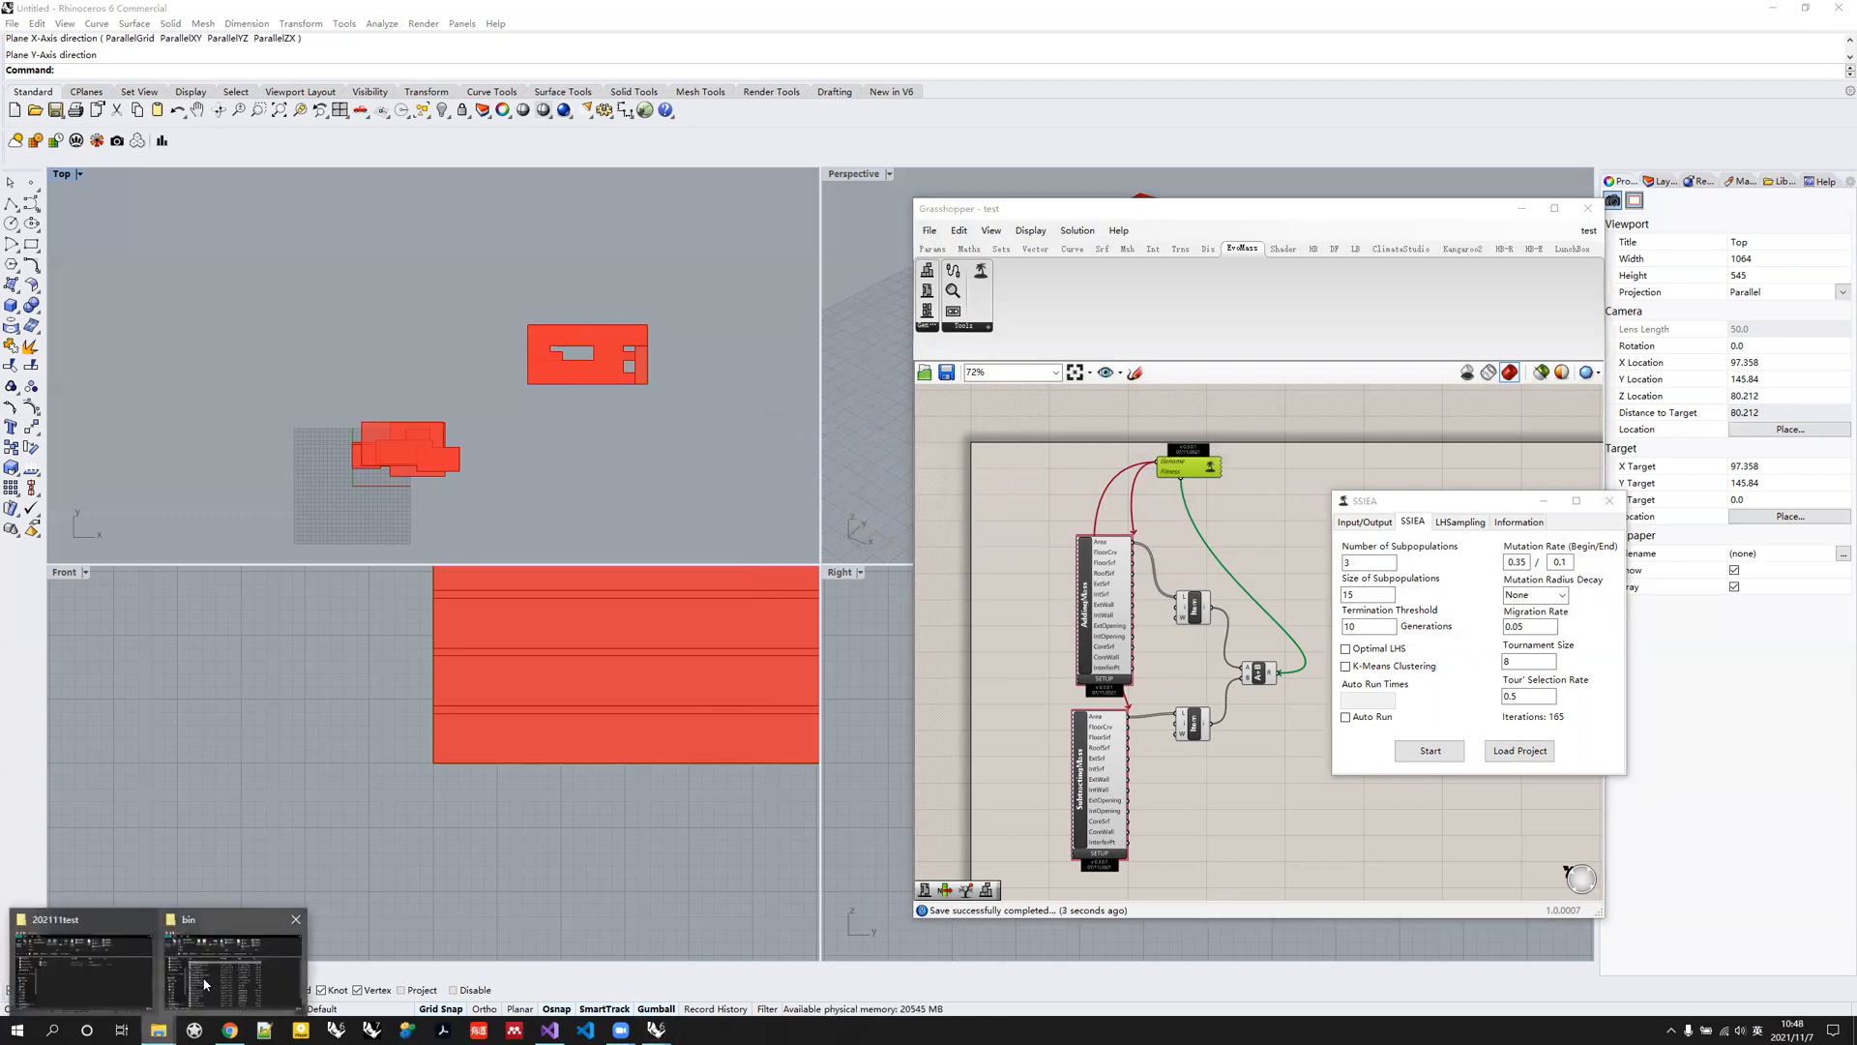
{"action": "left_click", "coordinate": [83, 967]}
{"action": "left_click", "coordinate": [1142, 379]}
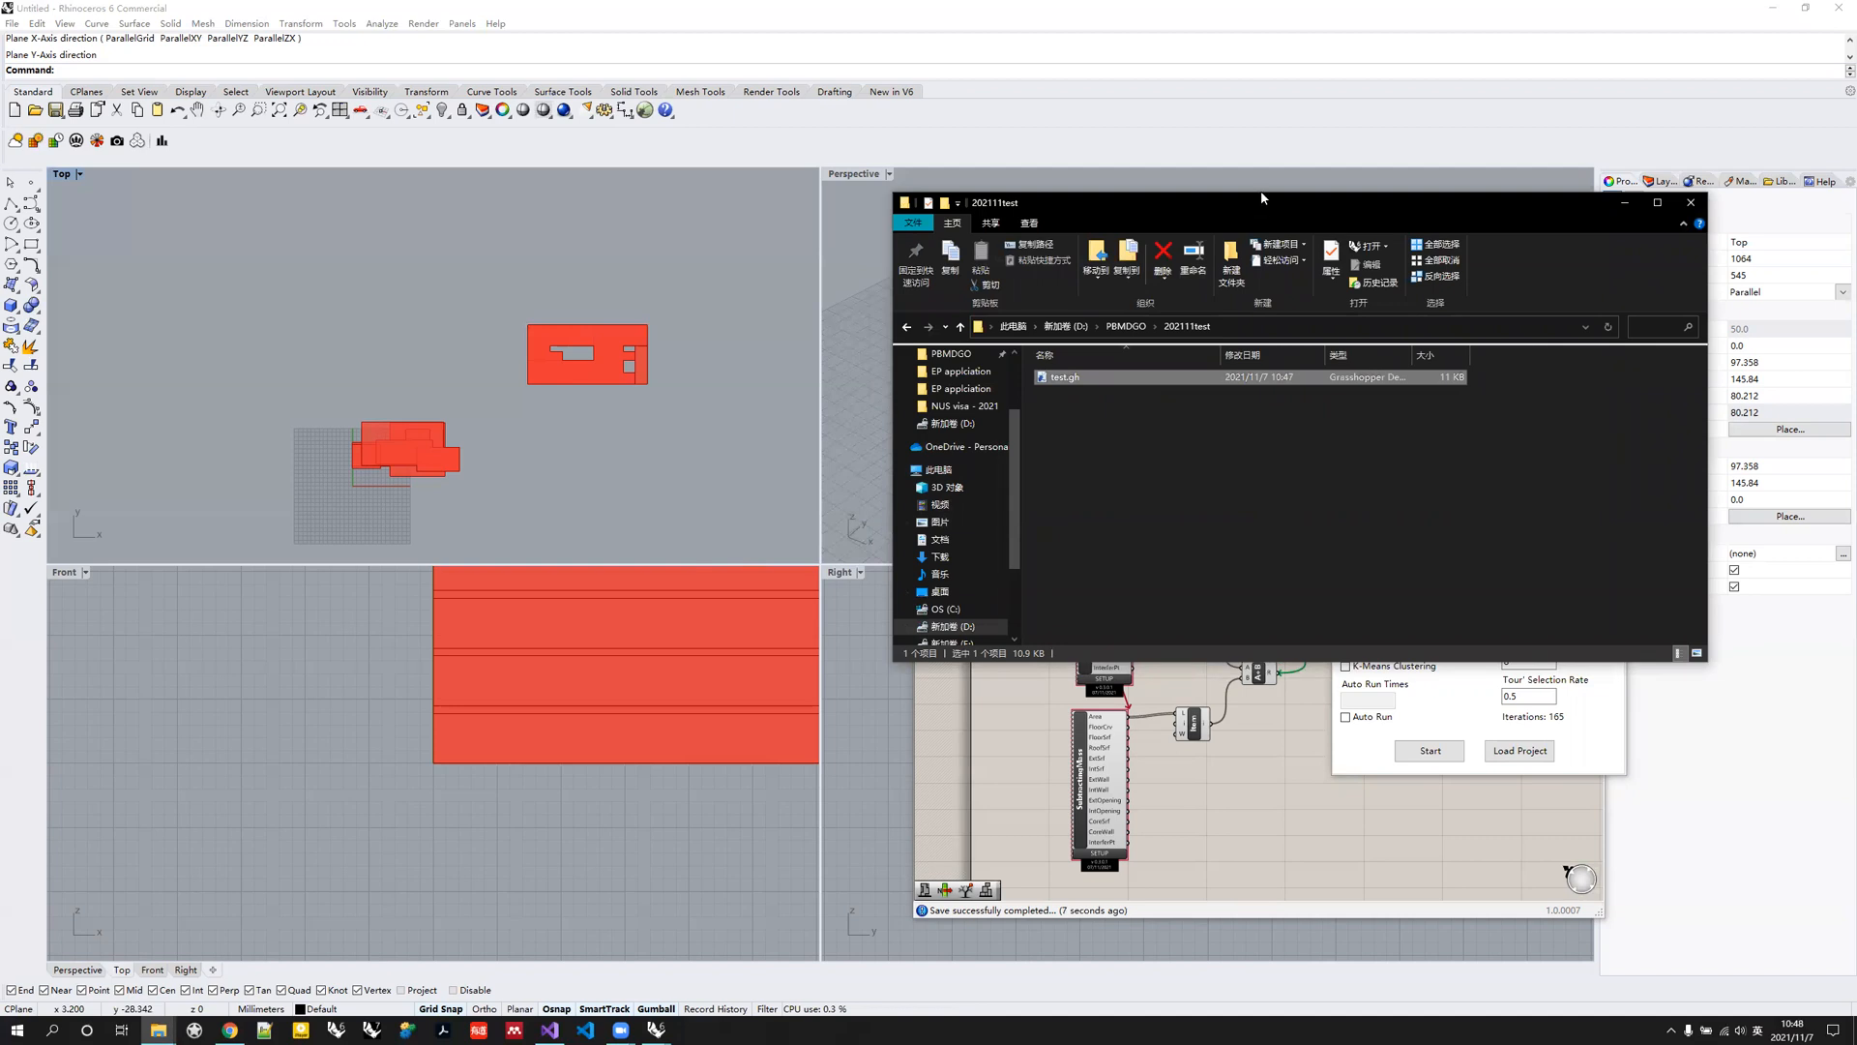
{"action": "left_click_drag", "start_coordinate": [1263, 197], "coordinate": [1295, 106]}
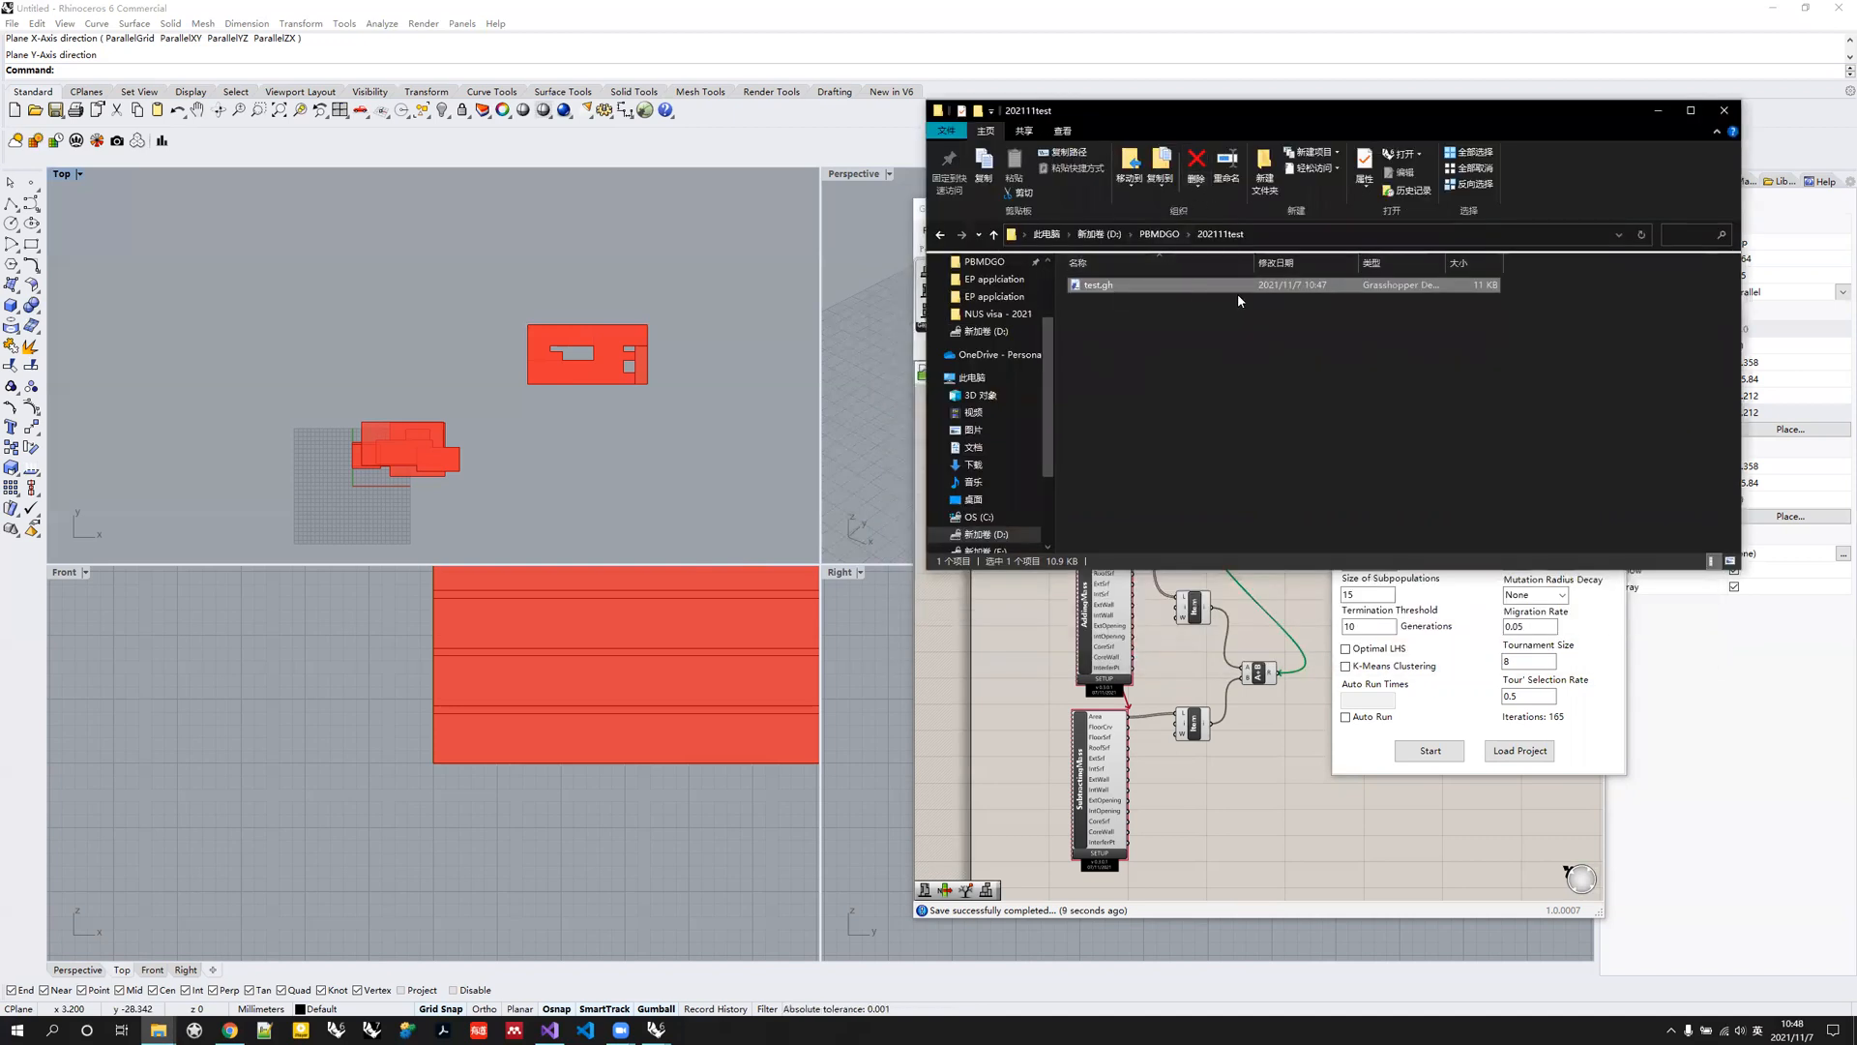
{"action": "left_click", "coordinate": [1658, 111]}
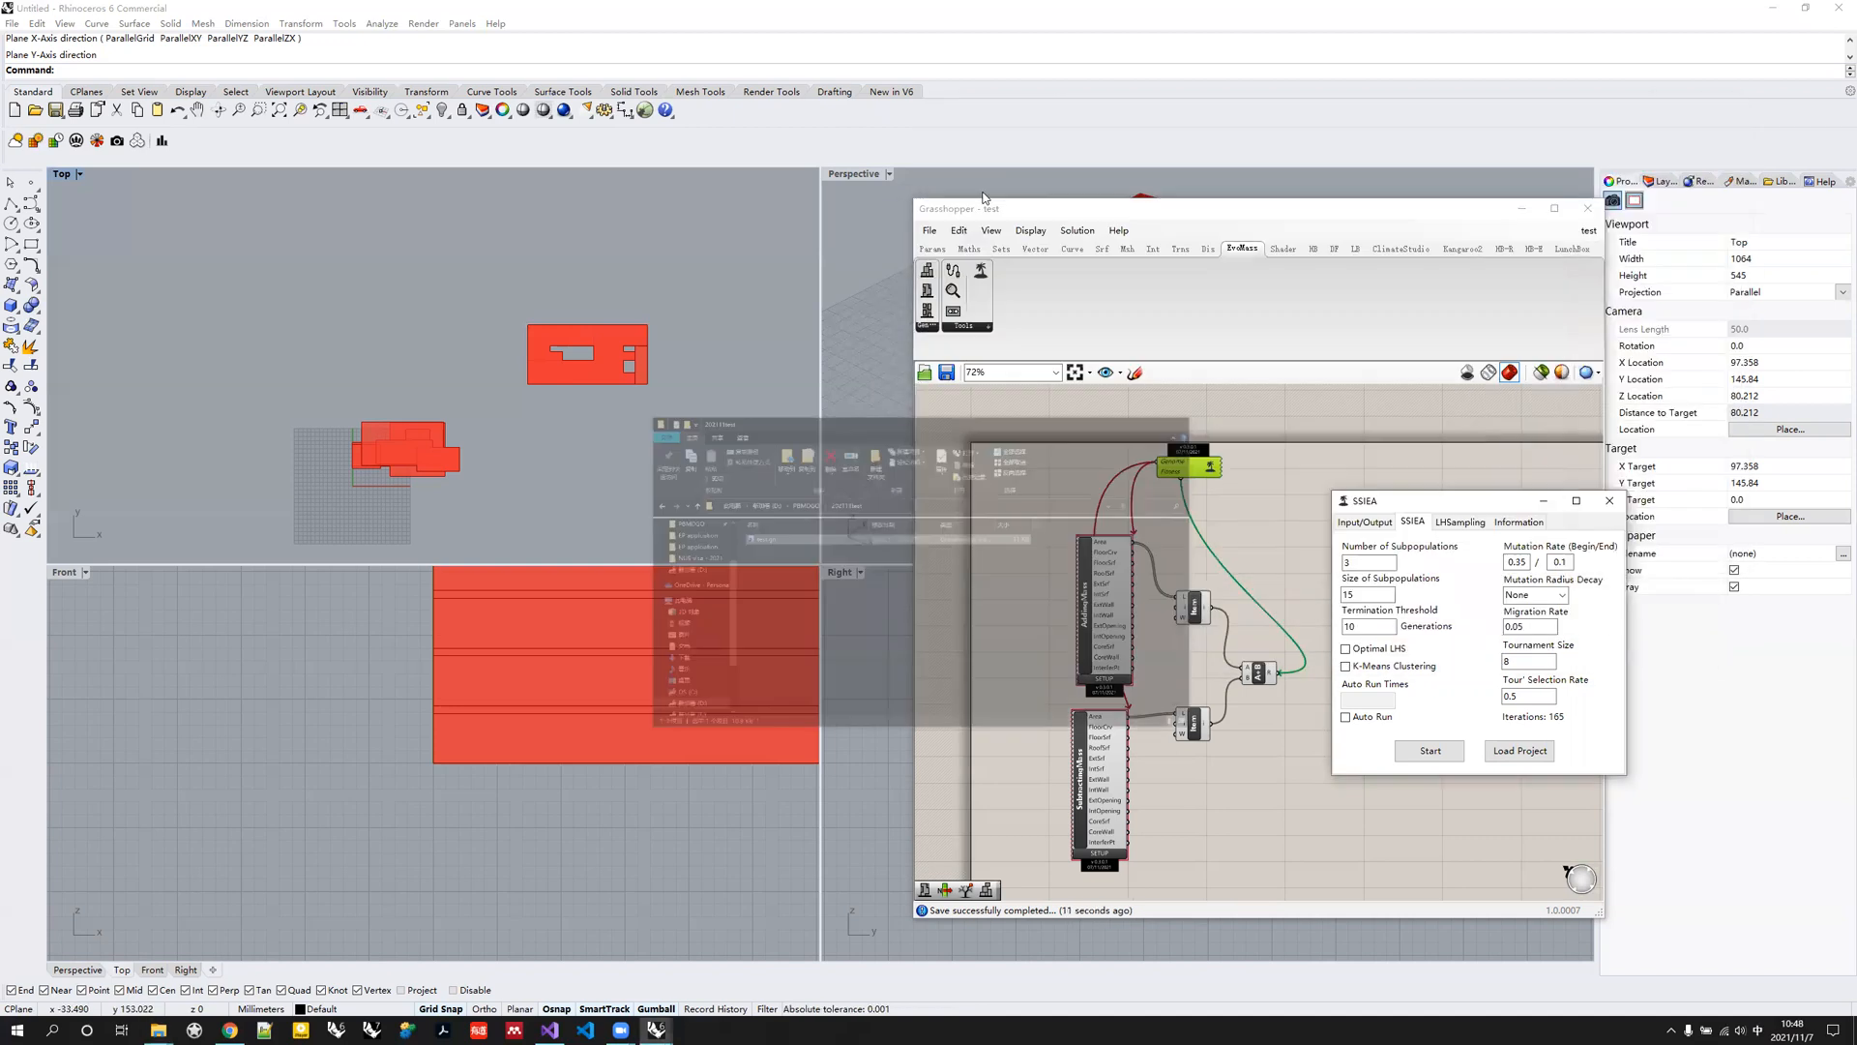
Maximize the Perspective viewport and frame the building masses in a three-dimensional view.
{"action": "double_click", "coordinate": [854, 174]}
{"action": "scroll", "coordinate": [581, 481], "scroll_direction": "down", "scroll_amount": 6}
{"action": "right_click_drag", "start_coordinate": [657, 486], "coordinate": [439, 526]}
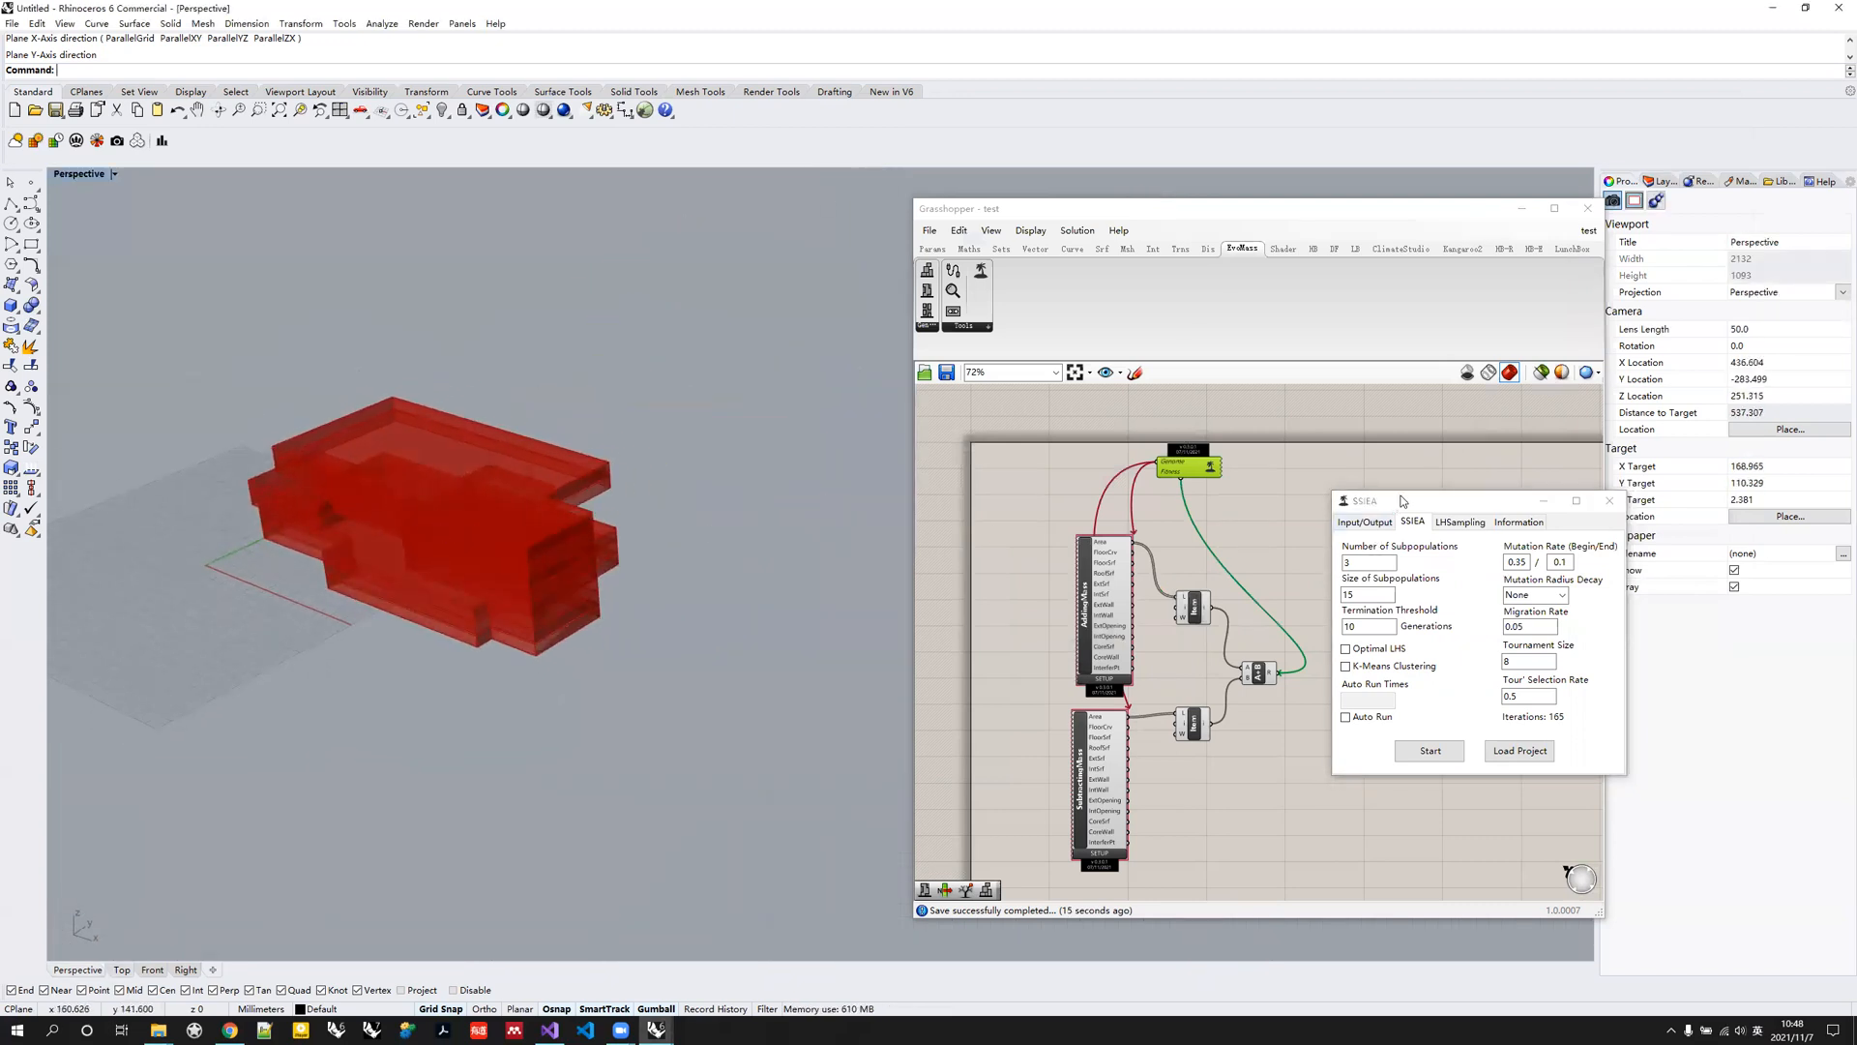
Set the SSIEA termination threshold to 4 generations and start the optimization.
{"action": "left_click_drag", "start_coordinate": [1402, 501], "coordinate": [1344, 456]}
{"action": "double_click", "coordinate": [1291, 581]}
{"action": "type", "text": "5"}
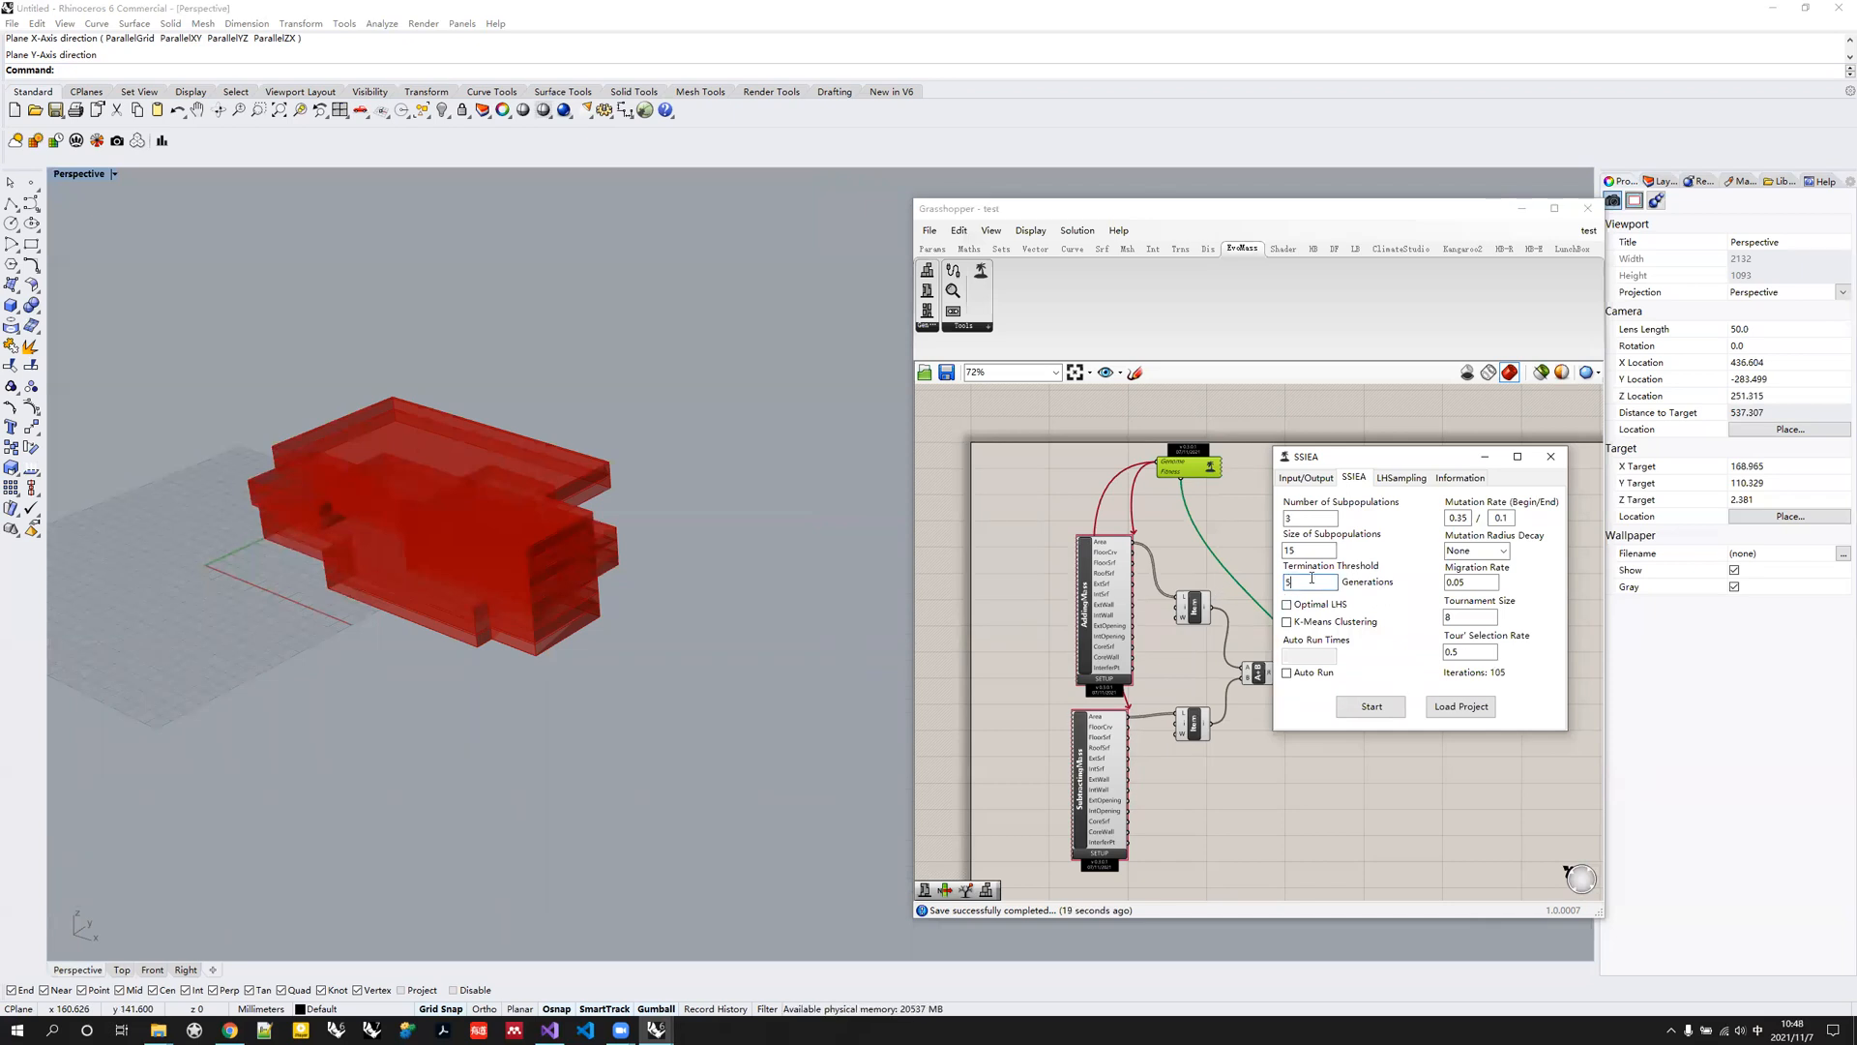
{"action": "key", "text": "BackSpace"}
{"action": "type", "text": "4"}
{"action": "left_click", "coordinate": [1385, 715]}
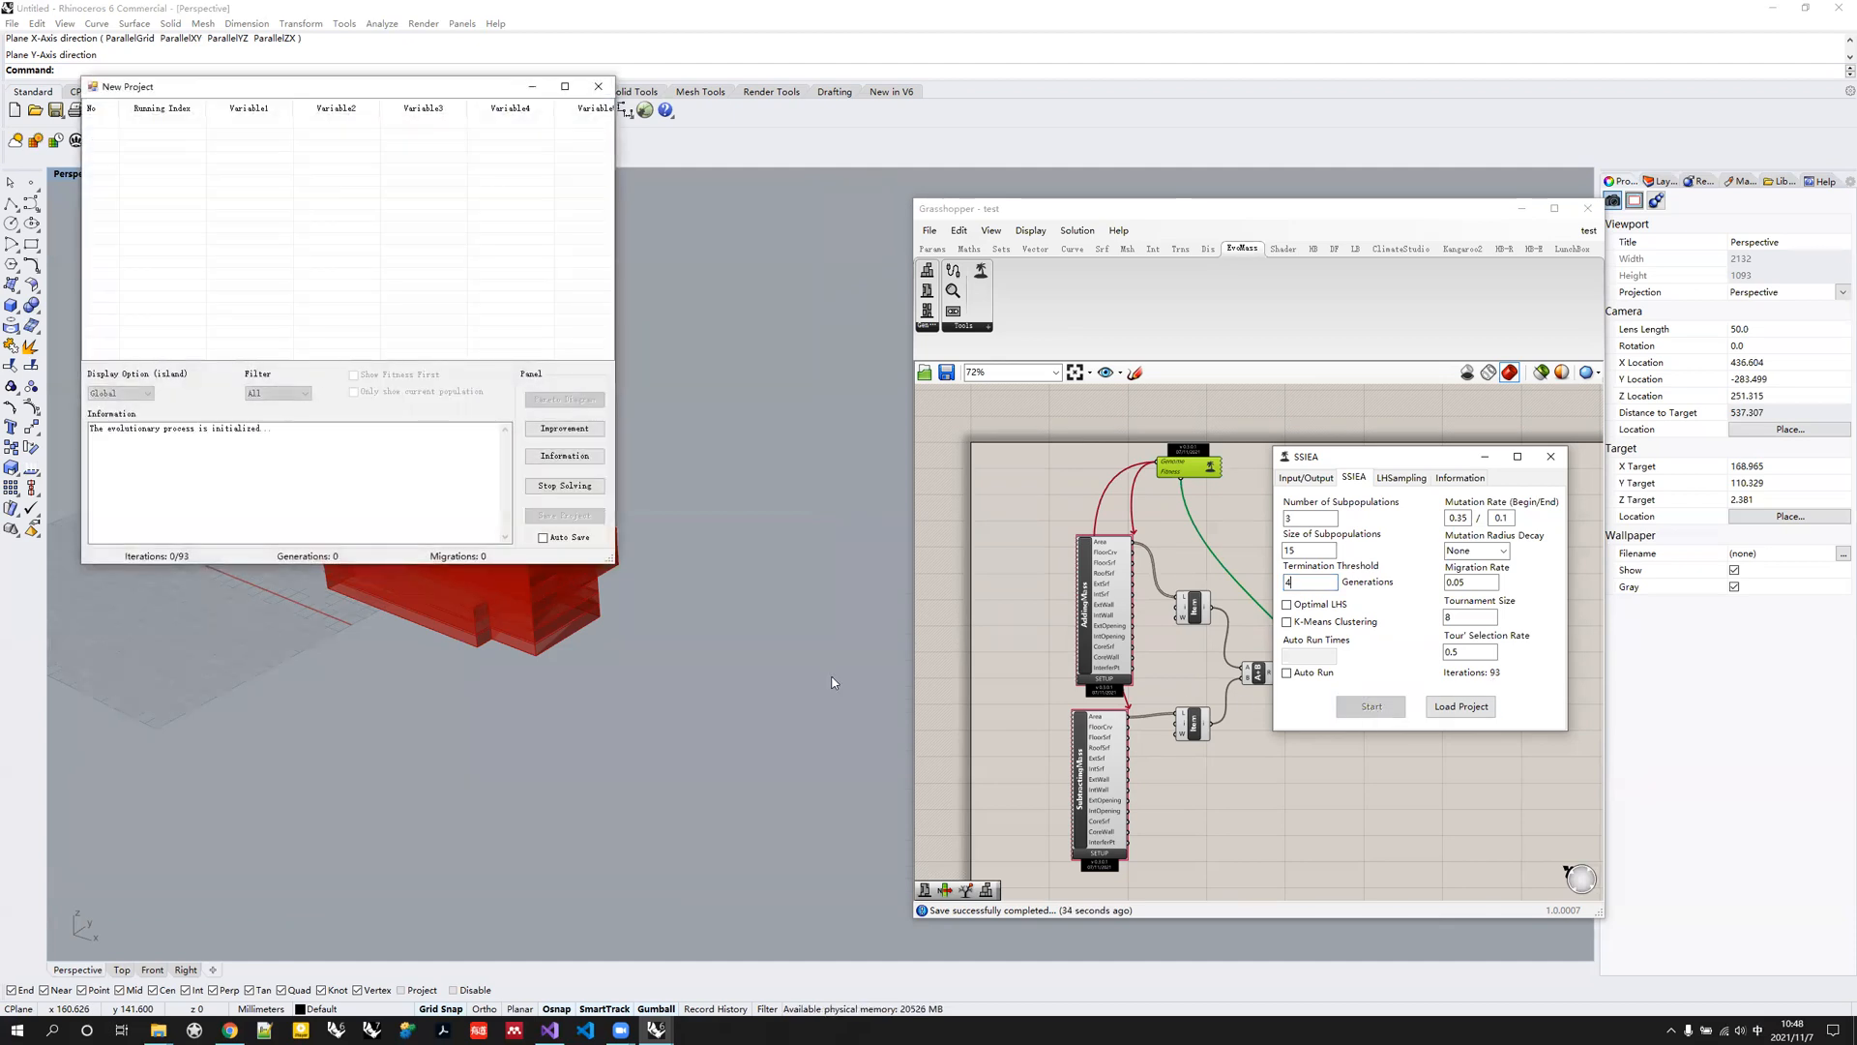
Watch both masses evolve in the Perspective view while keeping the New Project progress window clear of them.
{"action": "left_click_drag", "start_coordinate": [478, 89], "coordinate": [1180, 225]}
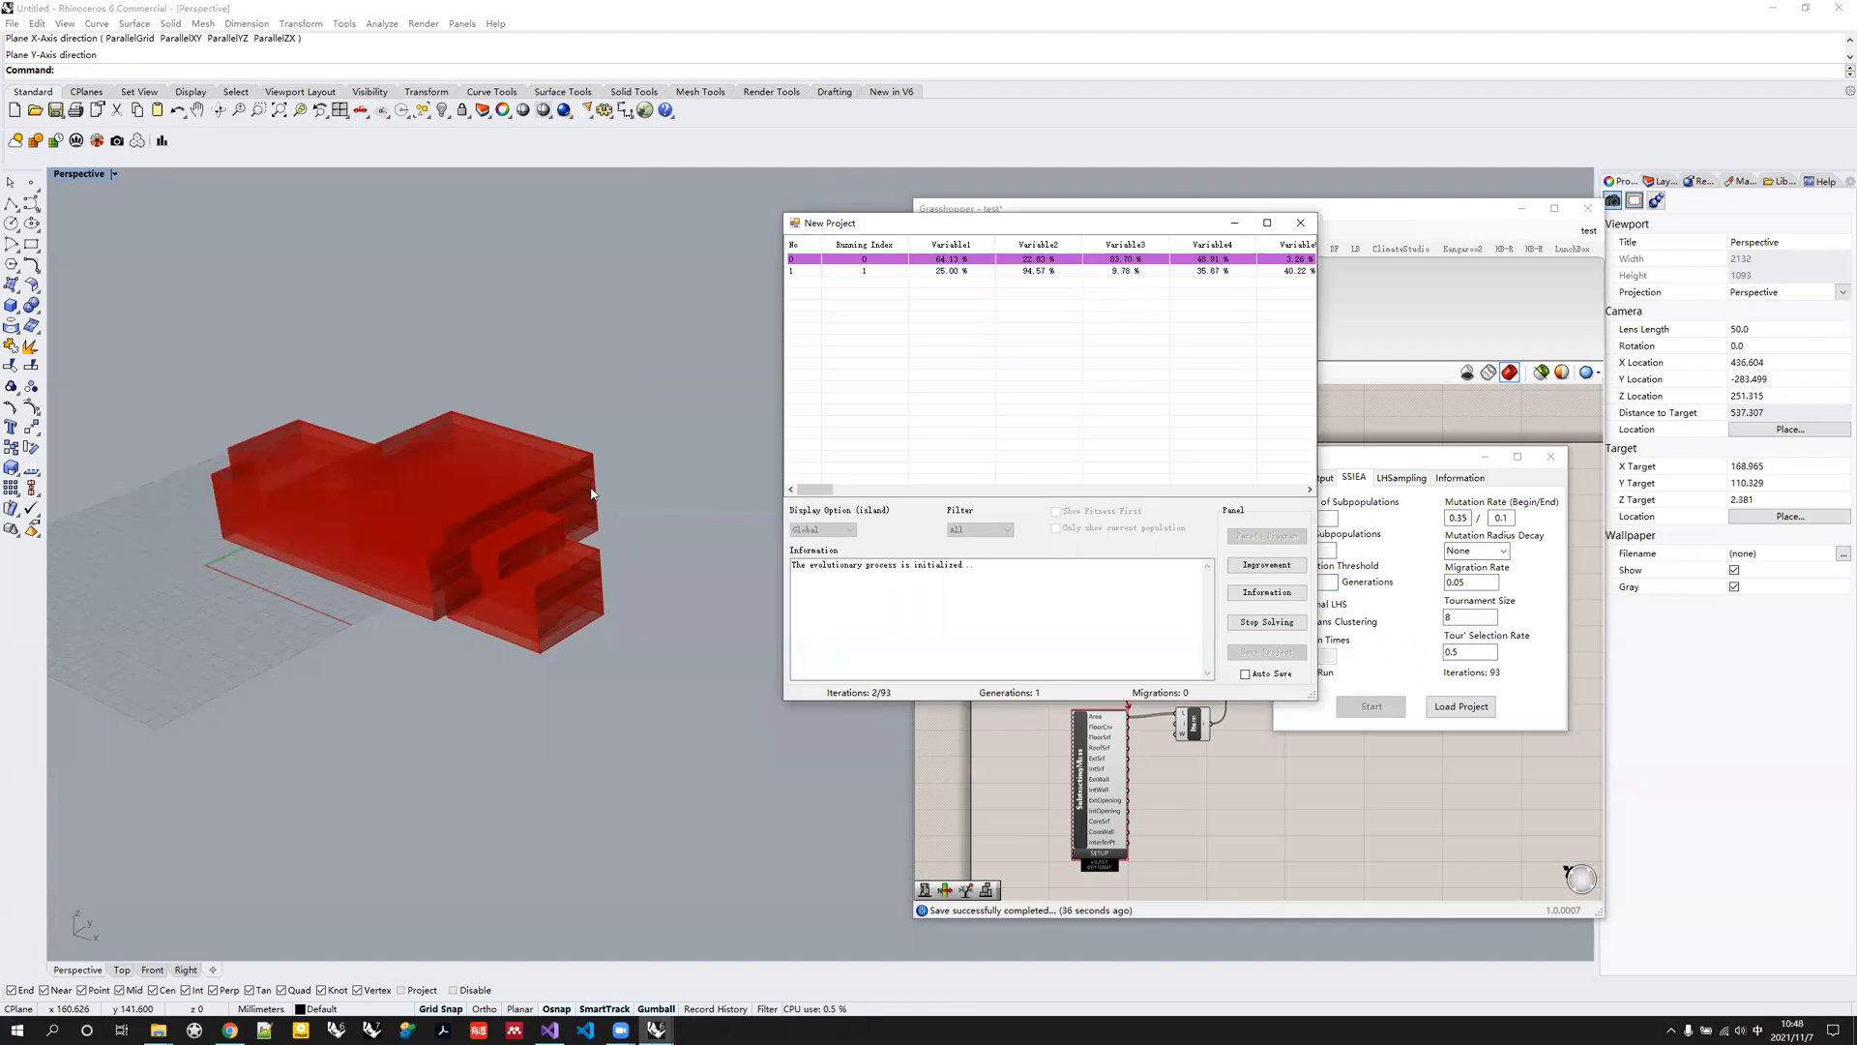
{"action": "right_click_drag", "start_coordinate": [513, 526], "coordinate": [568, 460]}
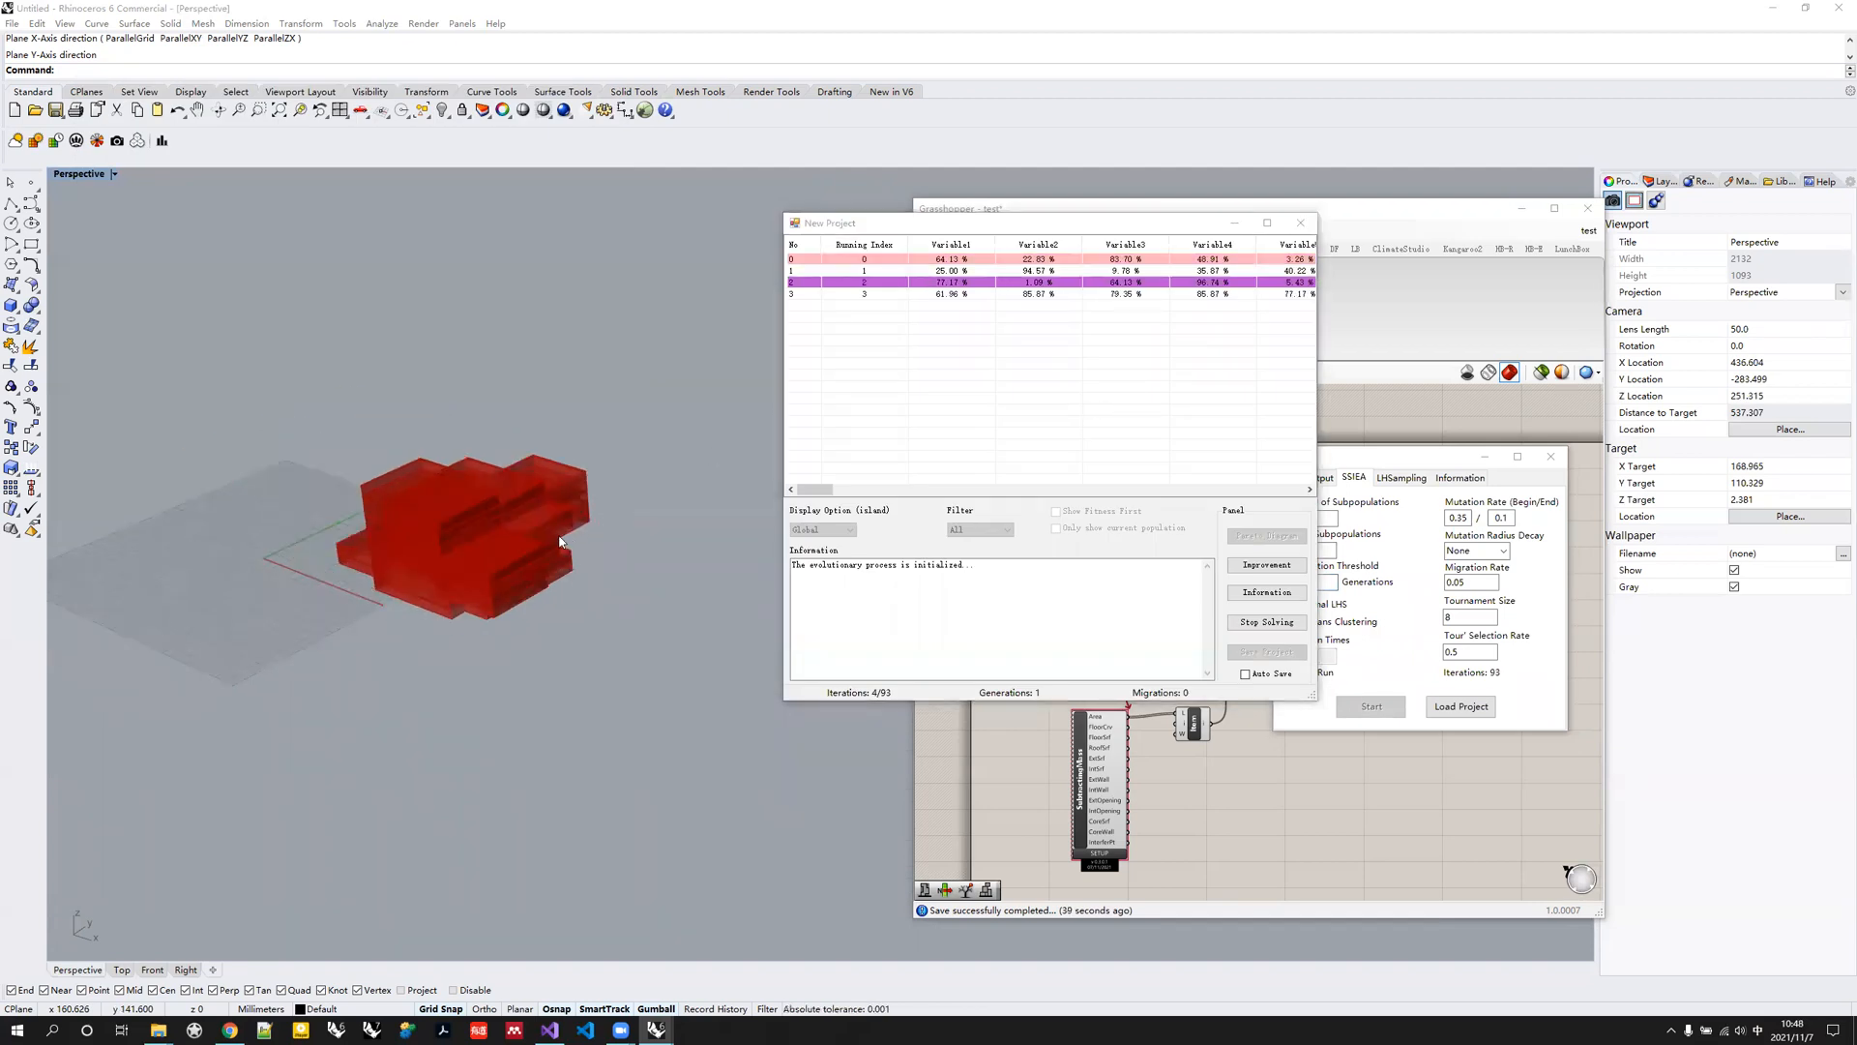
{"action": "left_click", "coordinate": [527, 553]}
{"action": "right_click_drag", "start_coordinate": [478, 573], "coordinate": [415, 572], "text": "shift"}
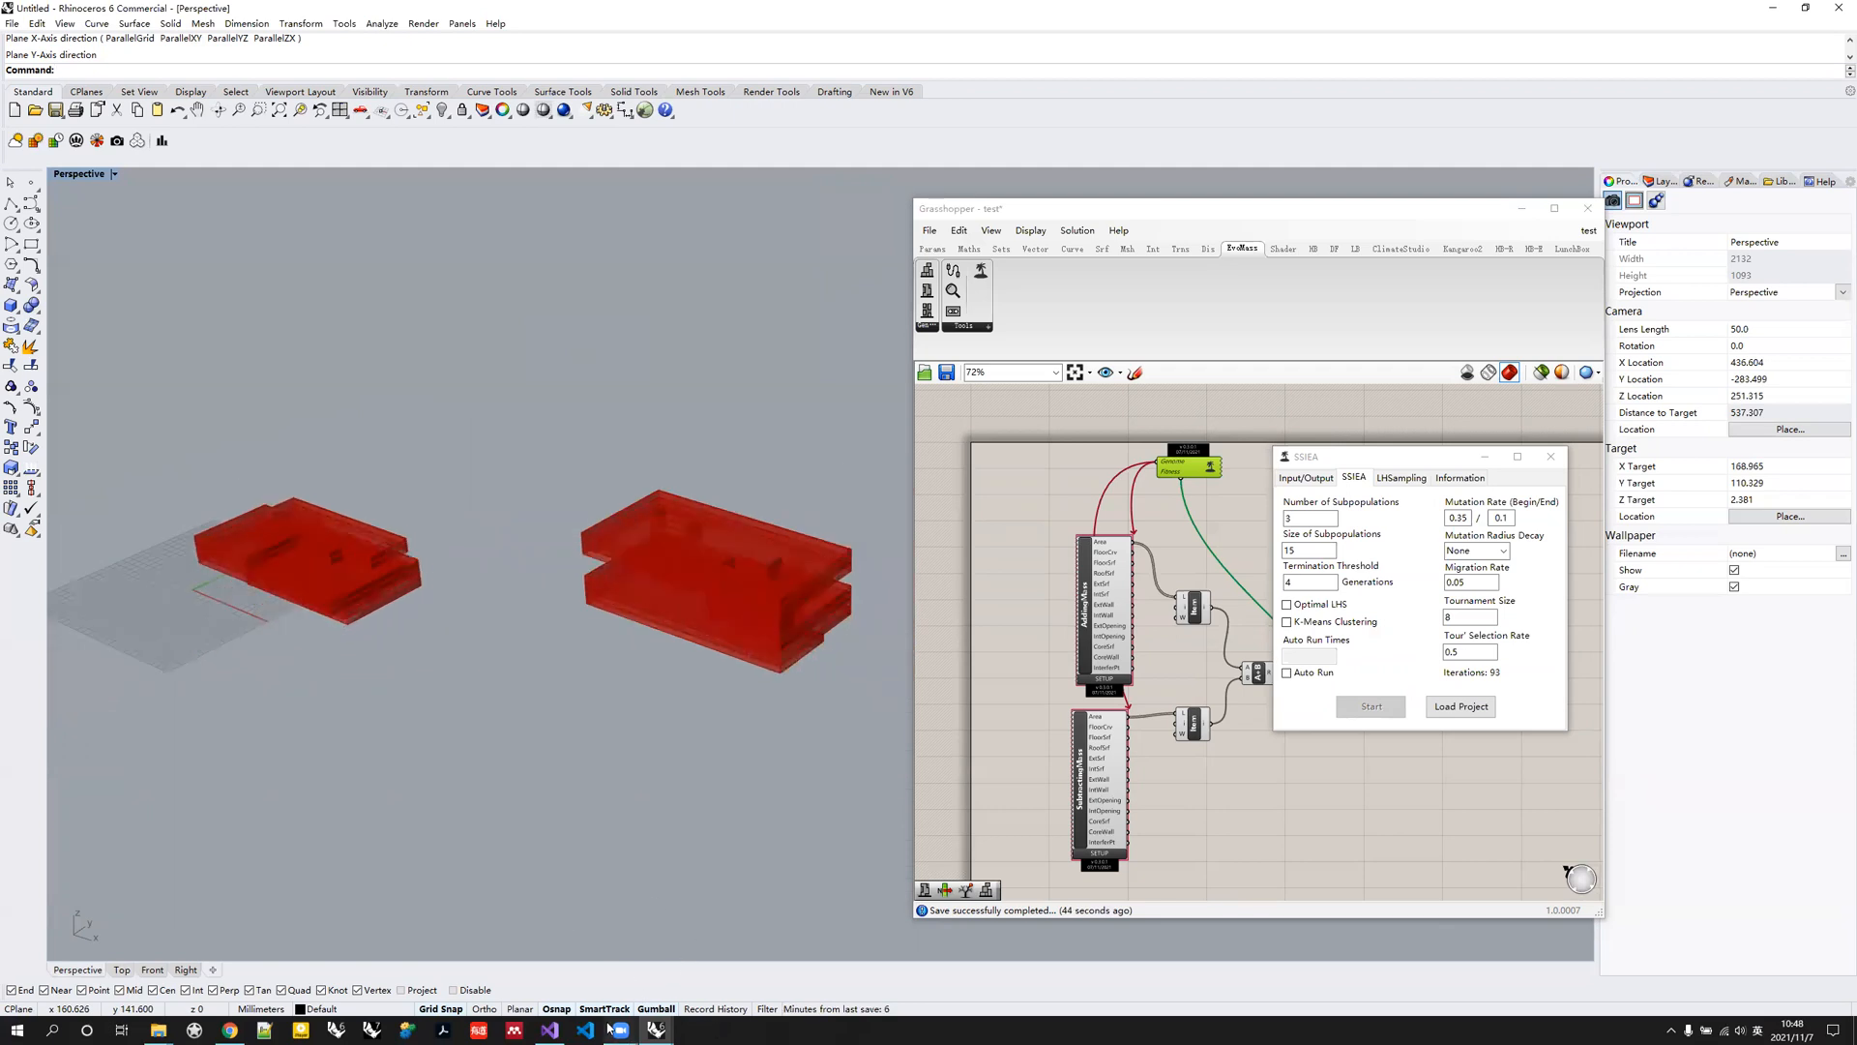
{"action": "mouse_move", "coordinate": [656, 1029]}
{"action": "left_click", "coordinate": [774, 979]}
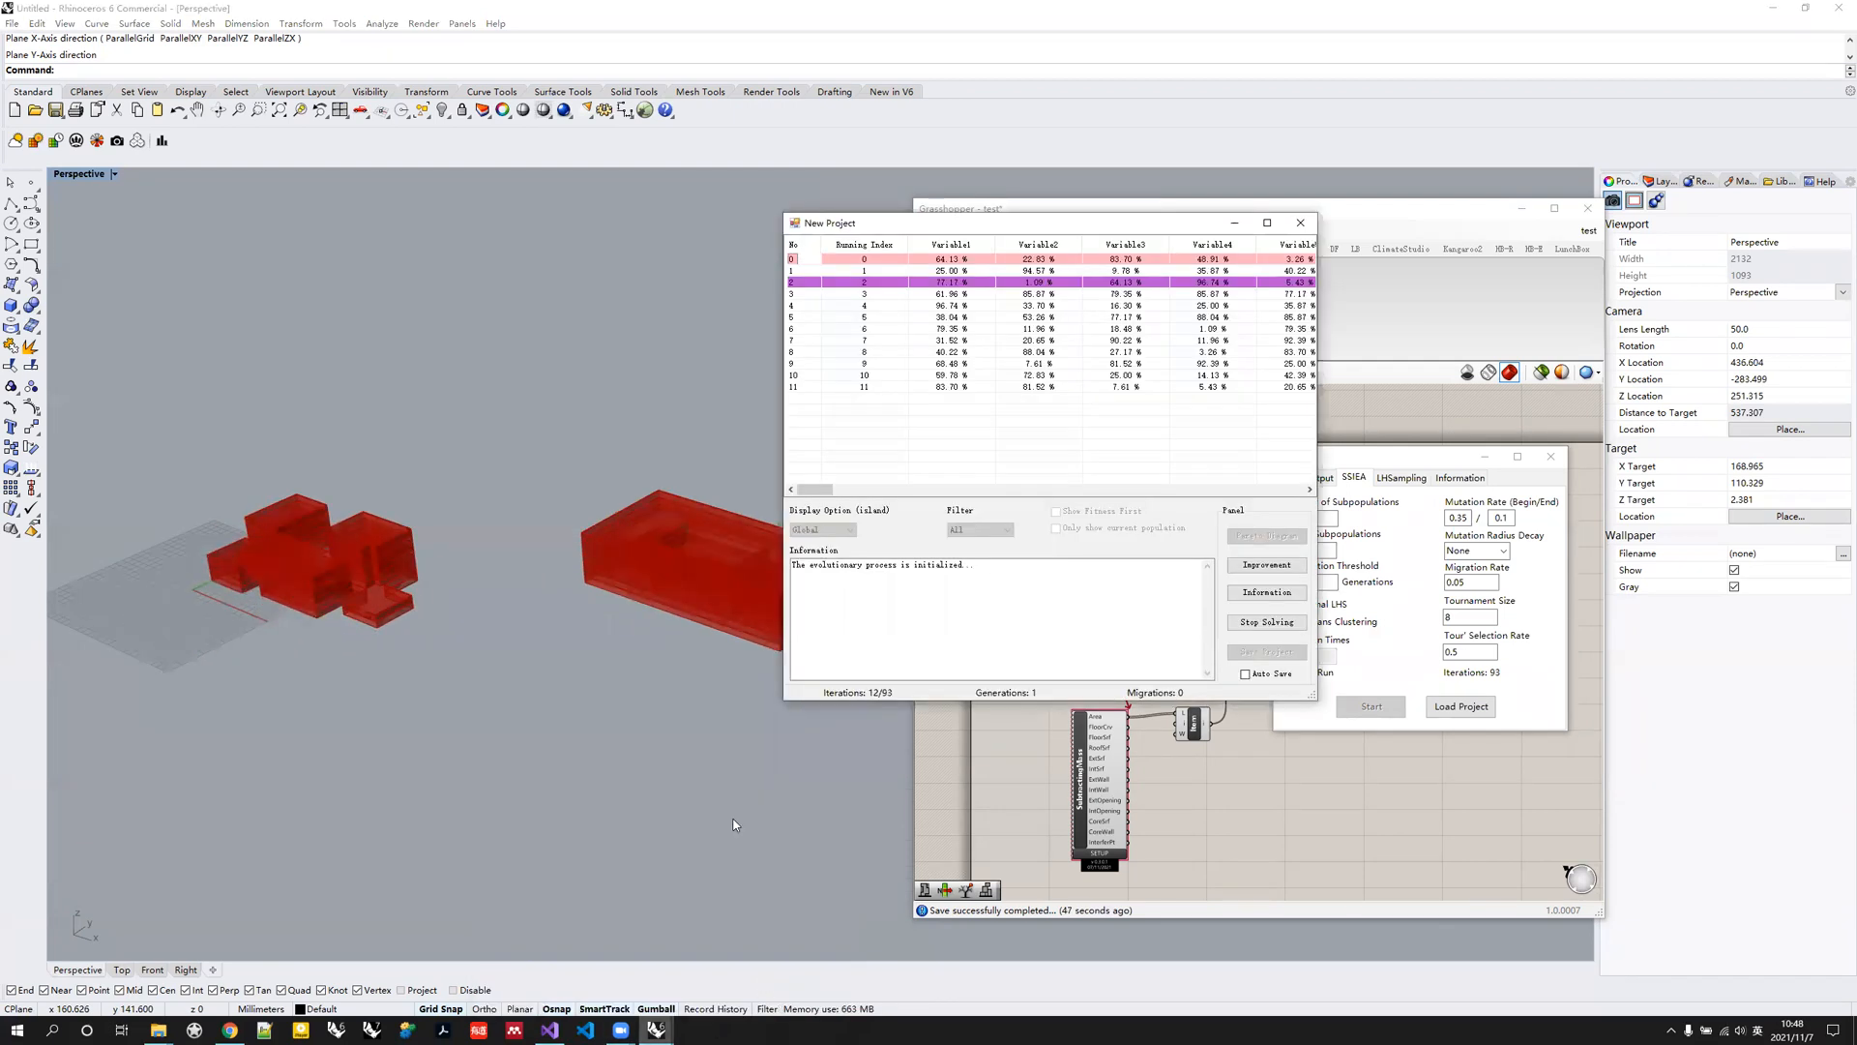
{"action": "left_click_drag", "start_coordinate": [1011, 233], "coordinate": [1187, 219]}
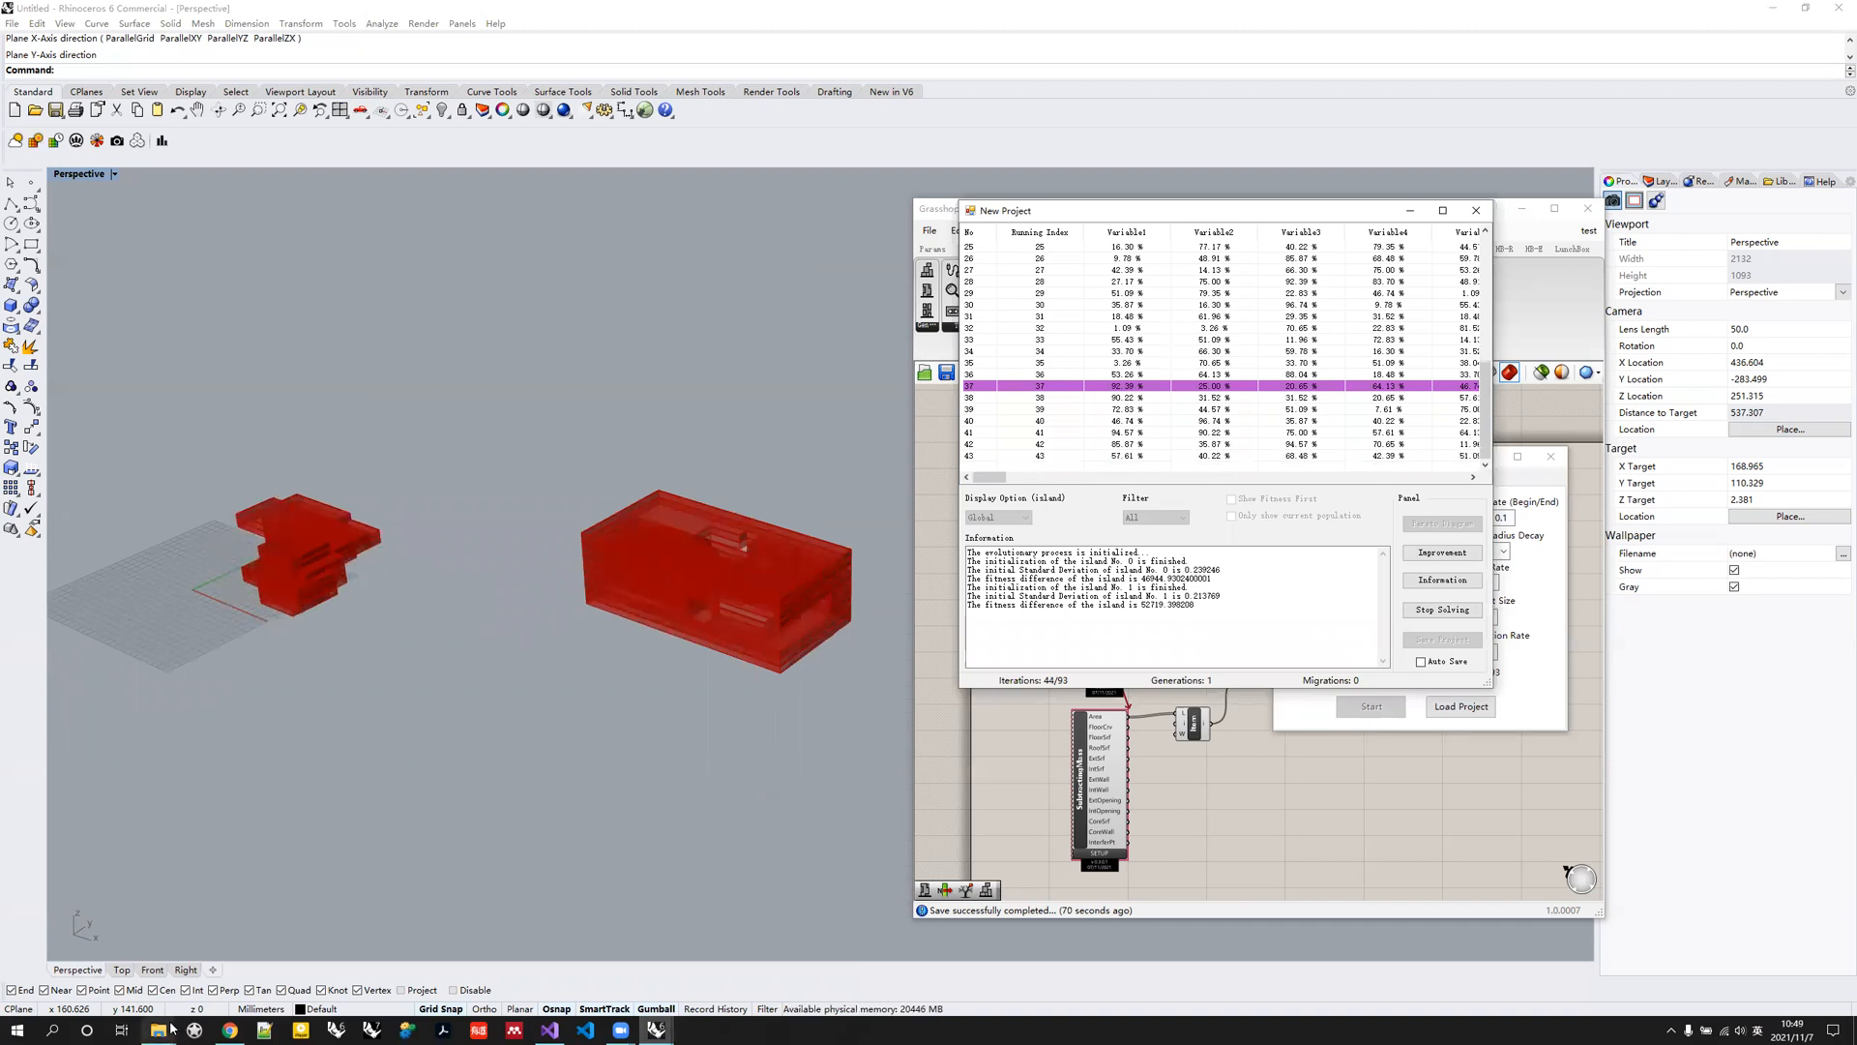
Inspect the automatically saved files in the backup subfolder of 202111test in File Explorer, and close the folder window.
{"action": "mouse_move", "coordinate": [160, 1029]}
{"action": "left_click", "coordinate": [95, 964]}
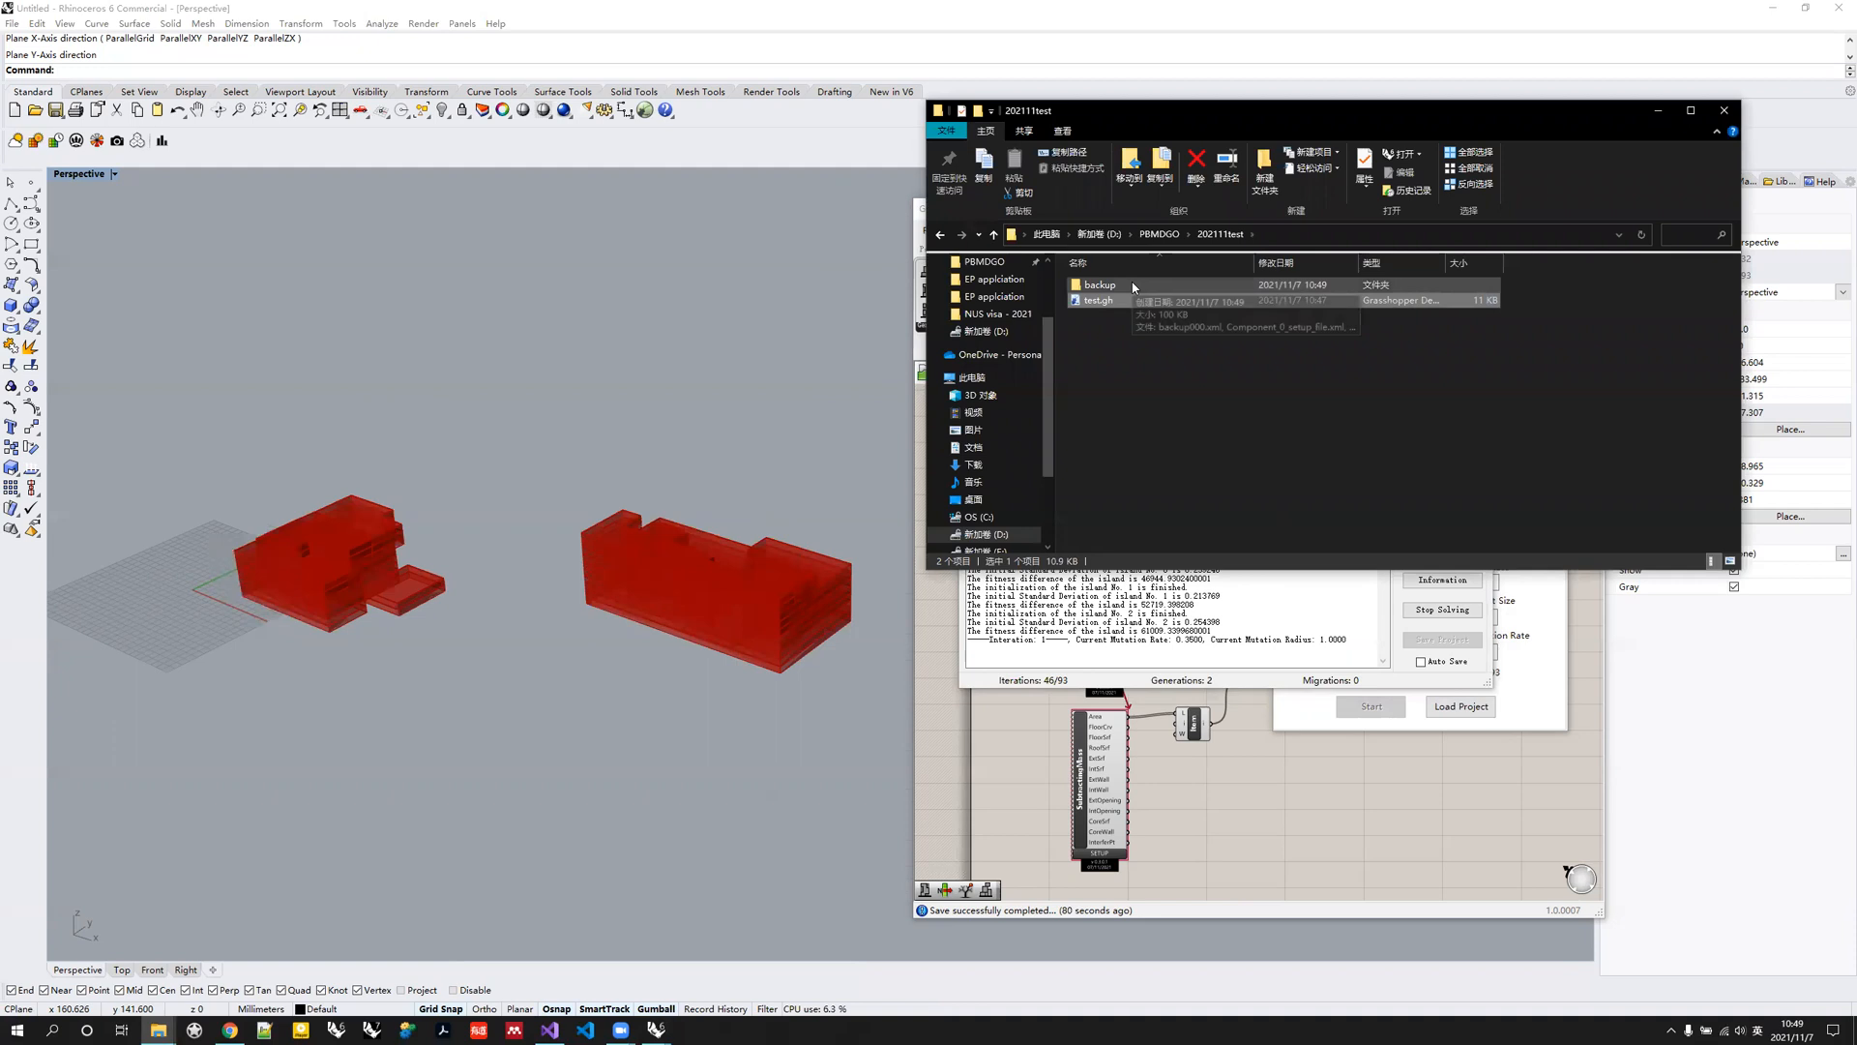
{"action": "double_click", "coordinate": [1134, 286]}
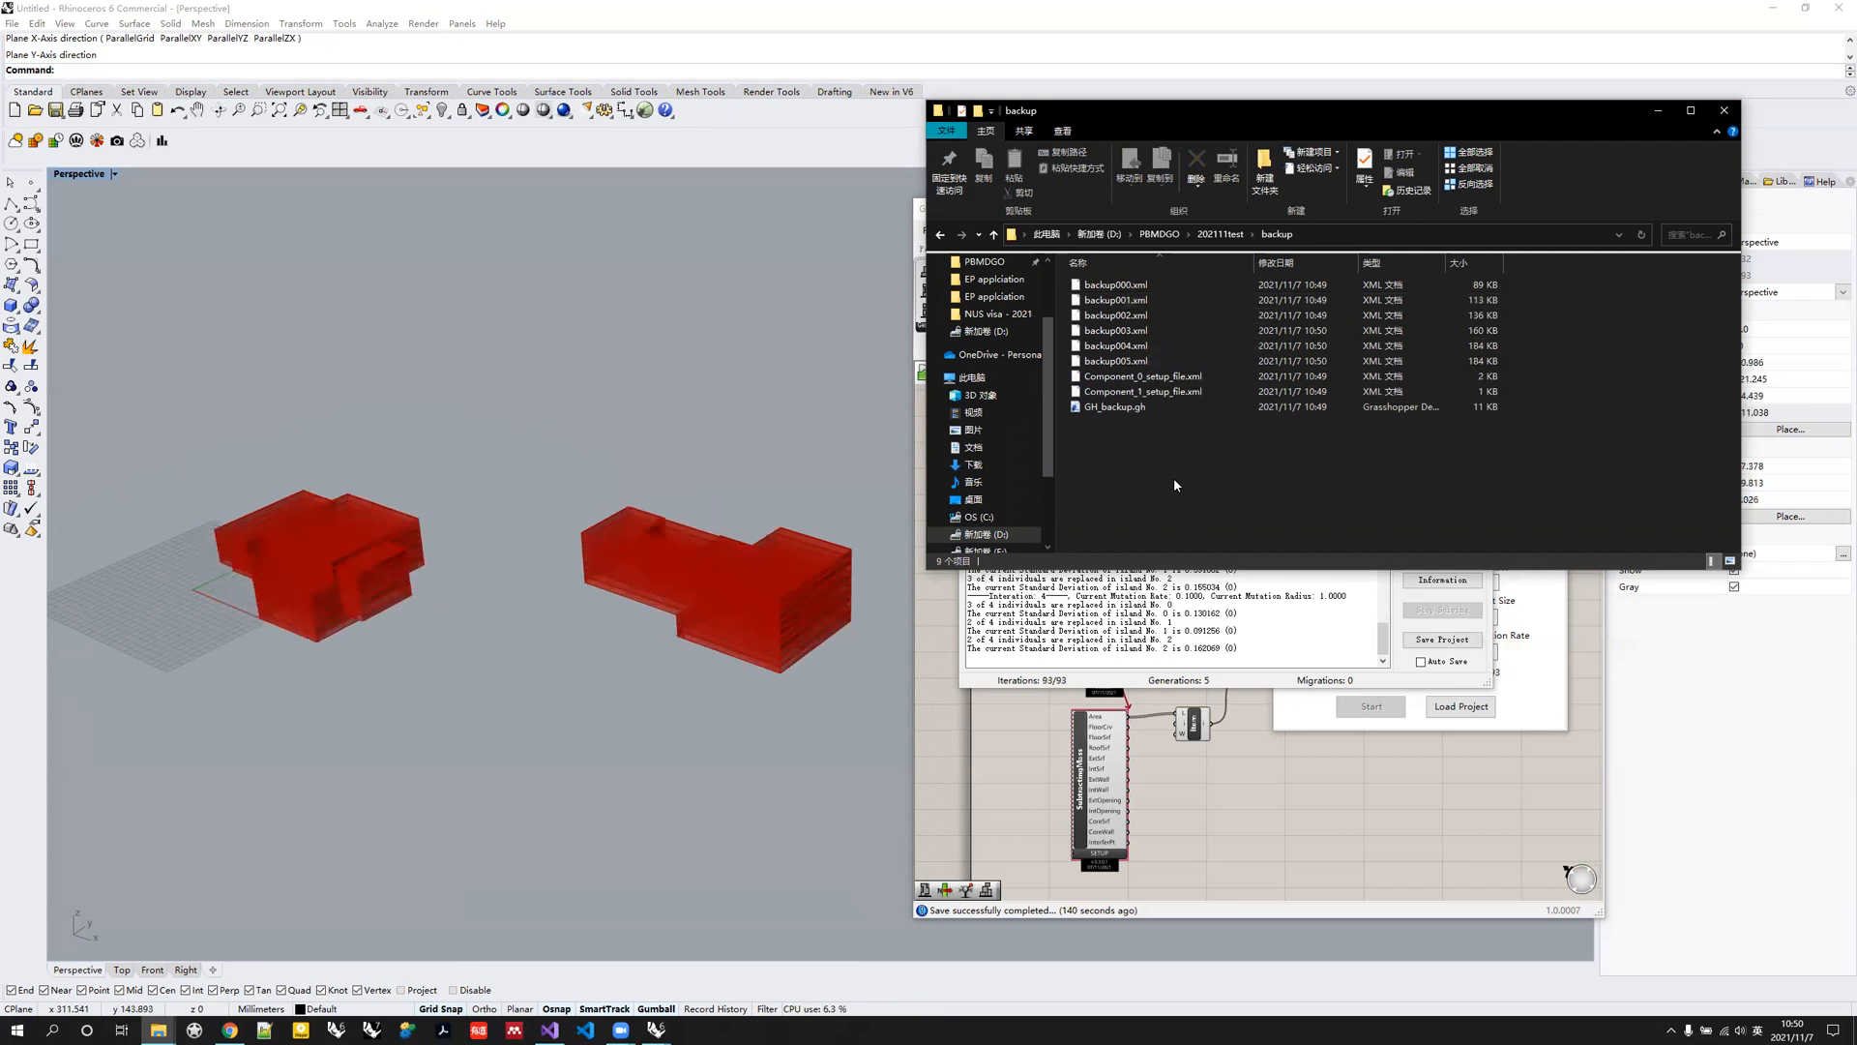
{"action": "left_click", "coordinate": [1724, 109]}
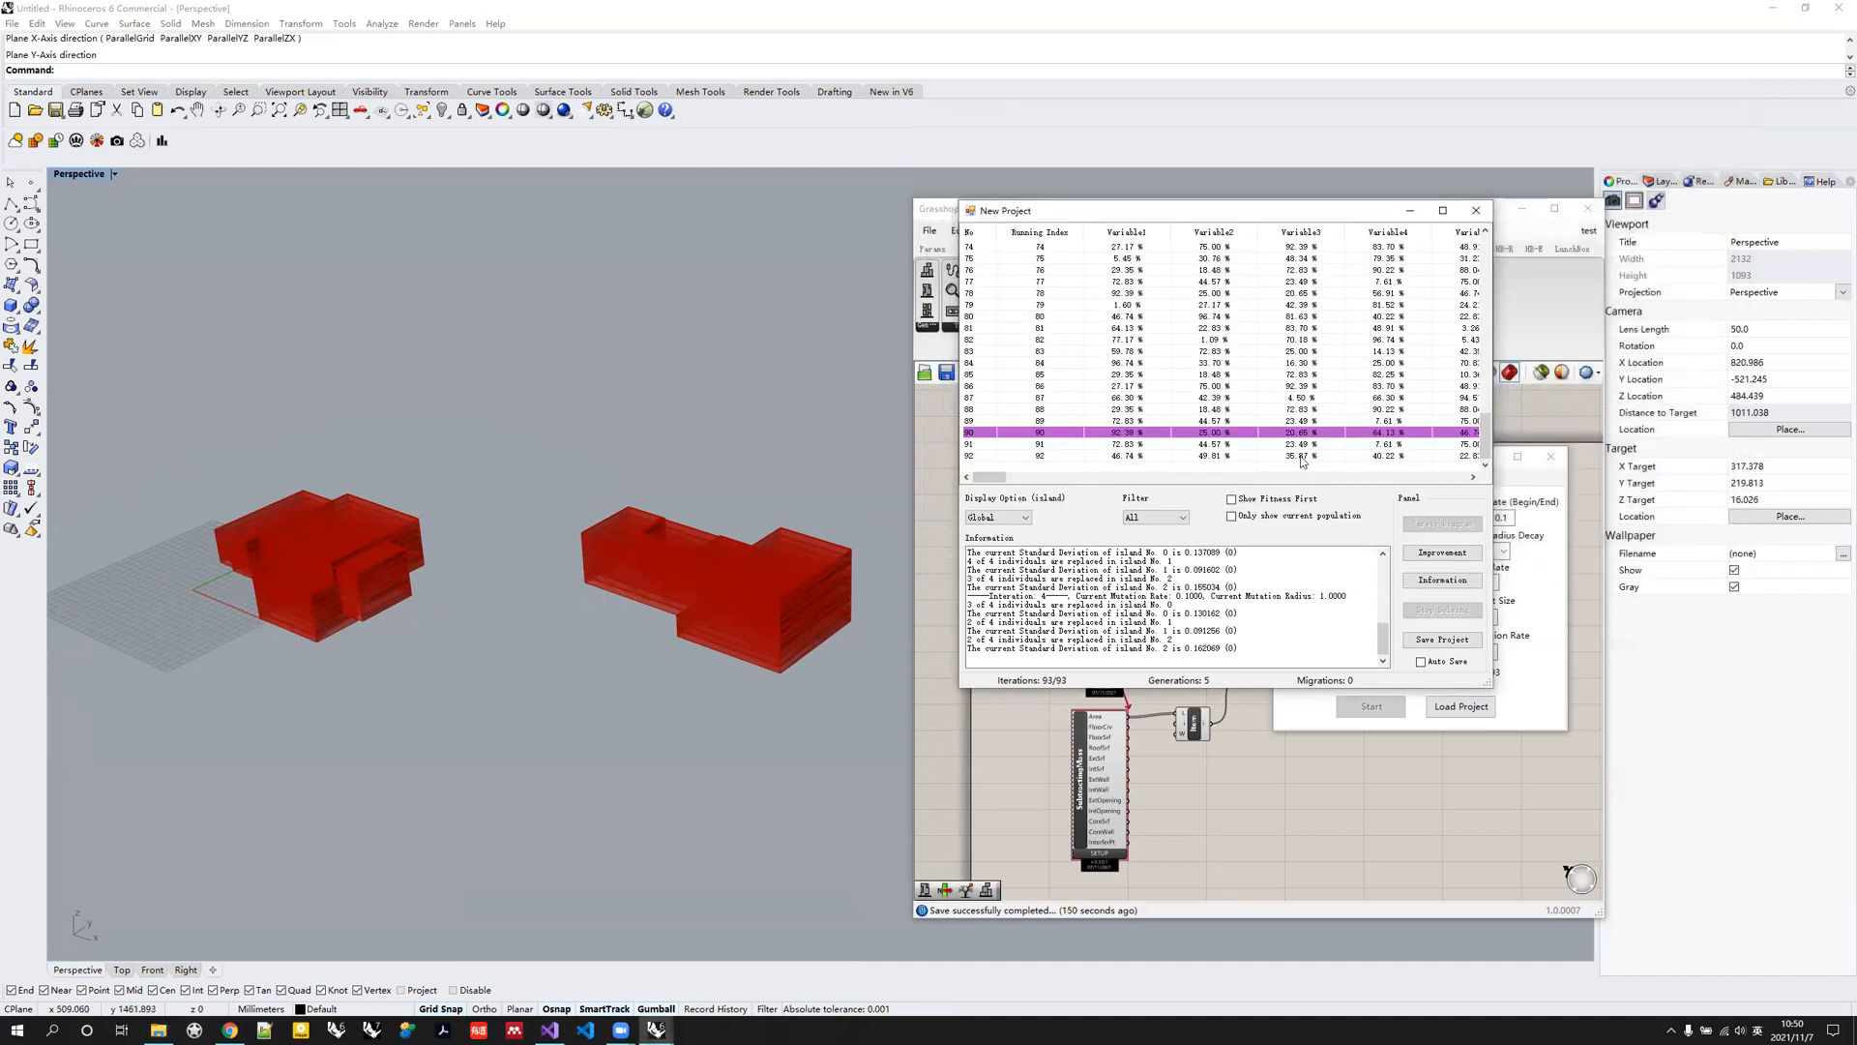
Close the finished run and the SSIEA dialog, reopen the dialog and load the project backup005.xml from the backup folder.
{"action": "left_click", "coordinate": [1476, 209]}
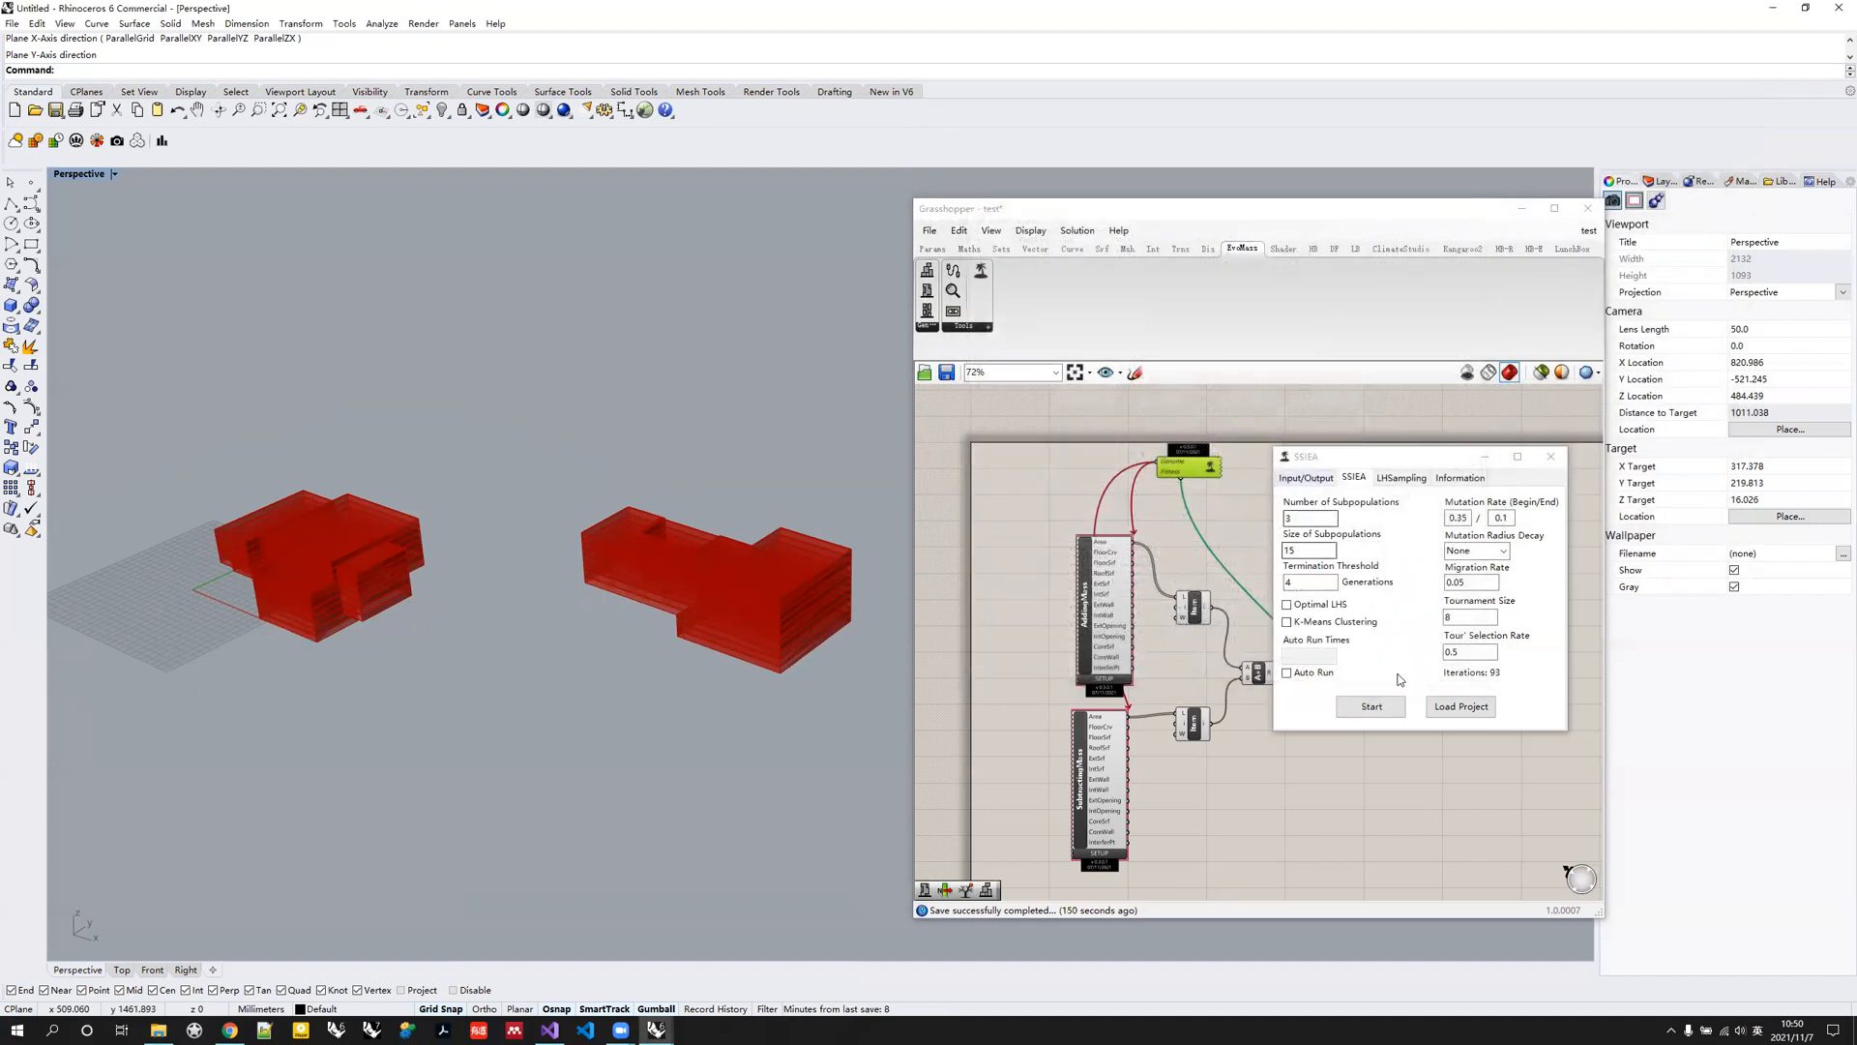
{"action": "left_click", "coordinate": [1551, 457]}
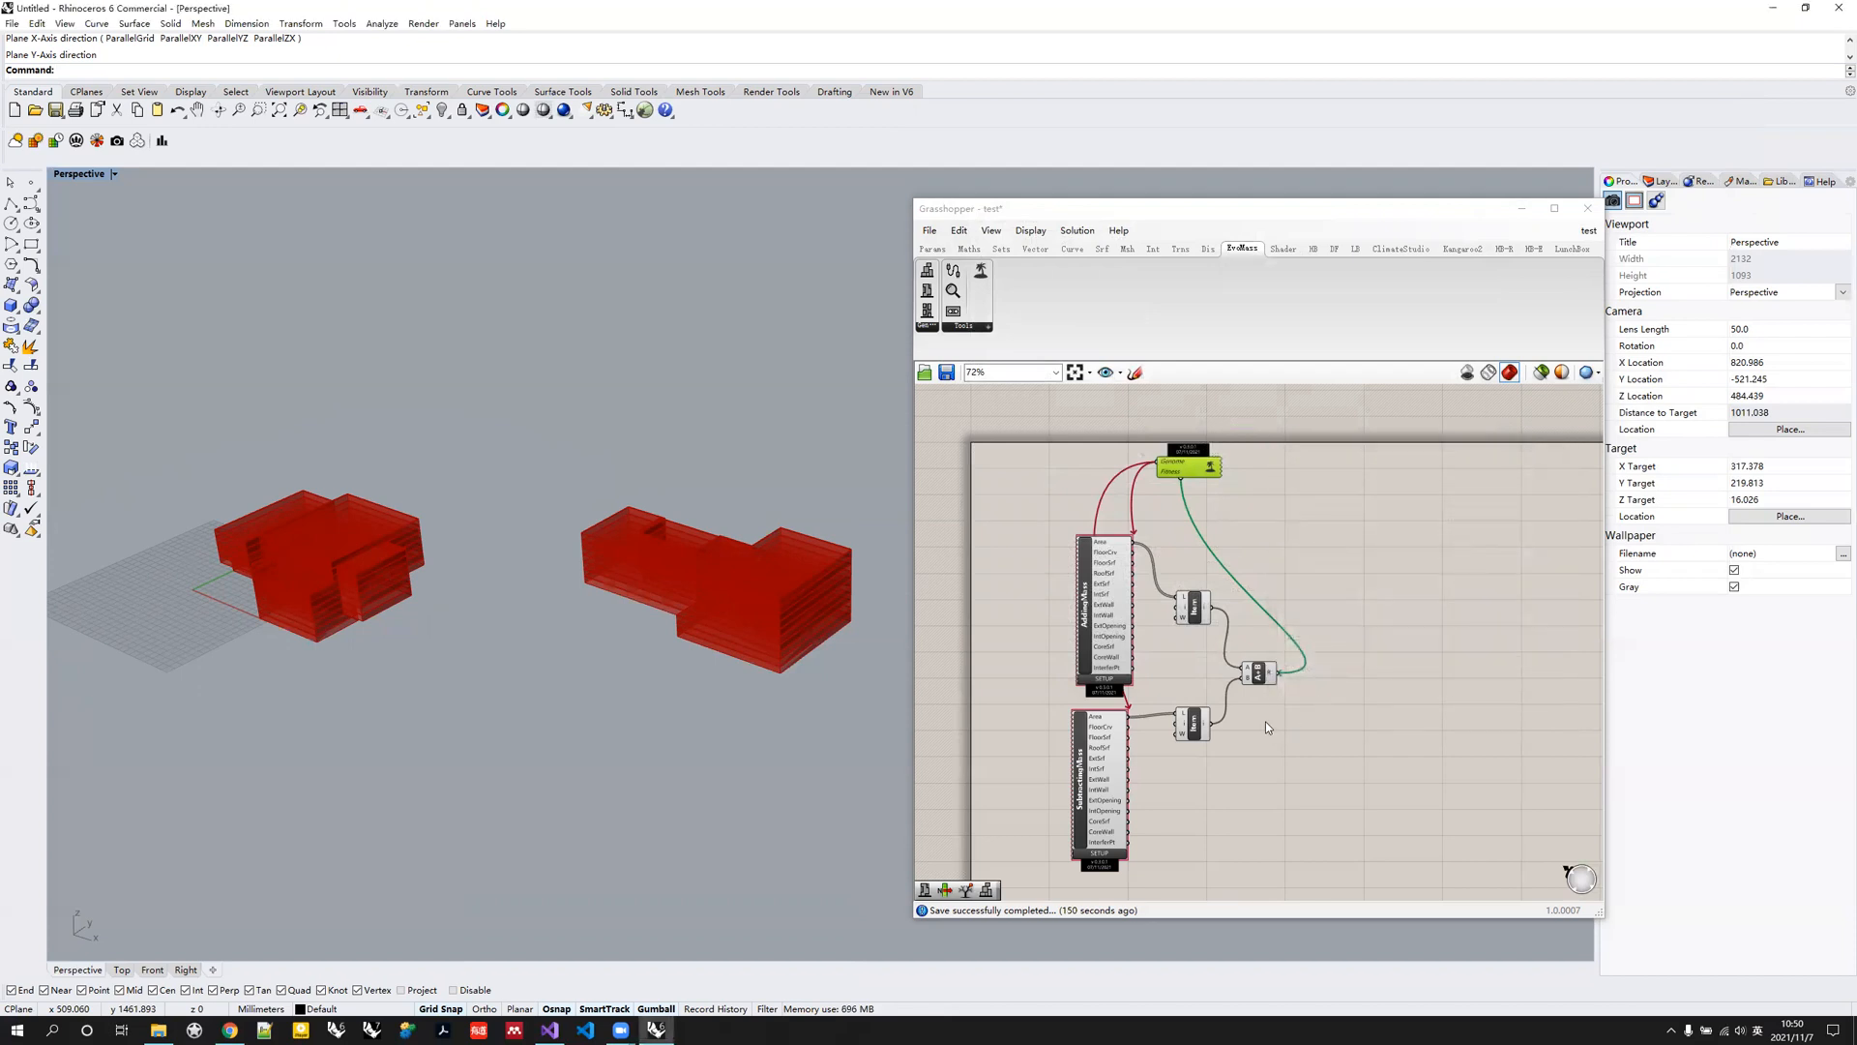
{"action": "double_click", "coordinate": [1209, 470]}
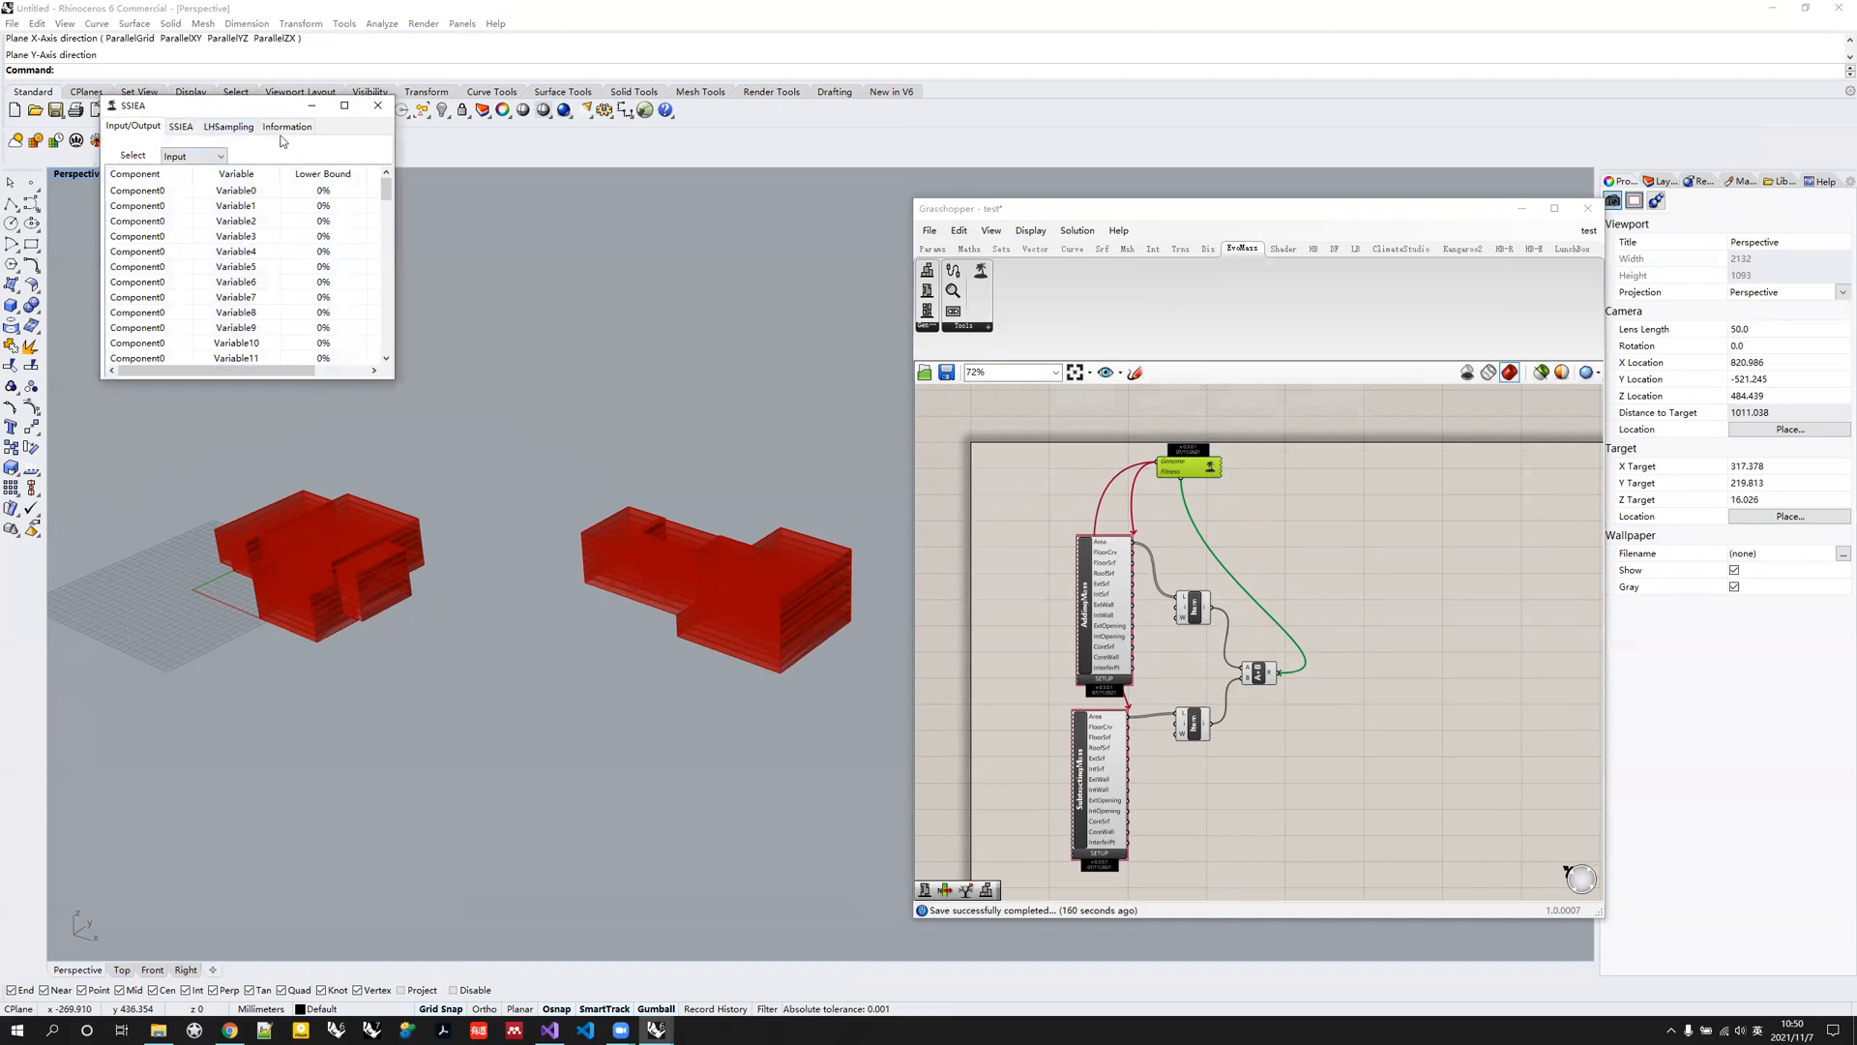
{"action": "left_click", "coordinate": [1105, 401]}
{"action": "left_click", "coordinate": [1210, 629]}
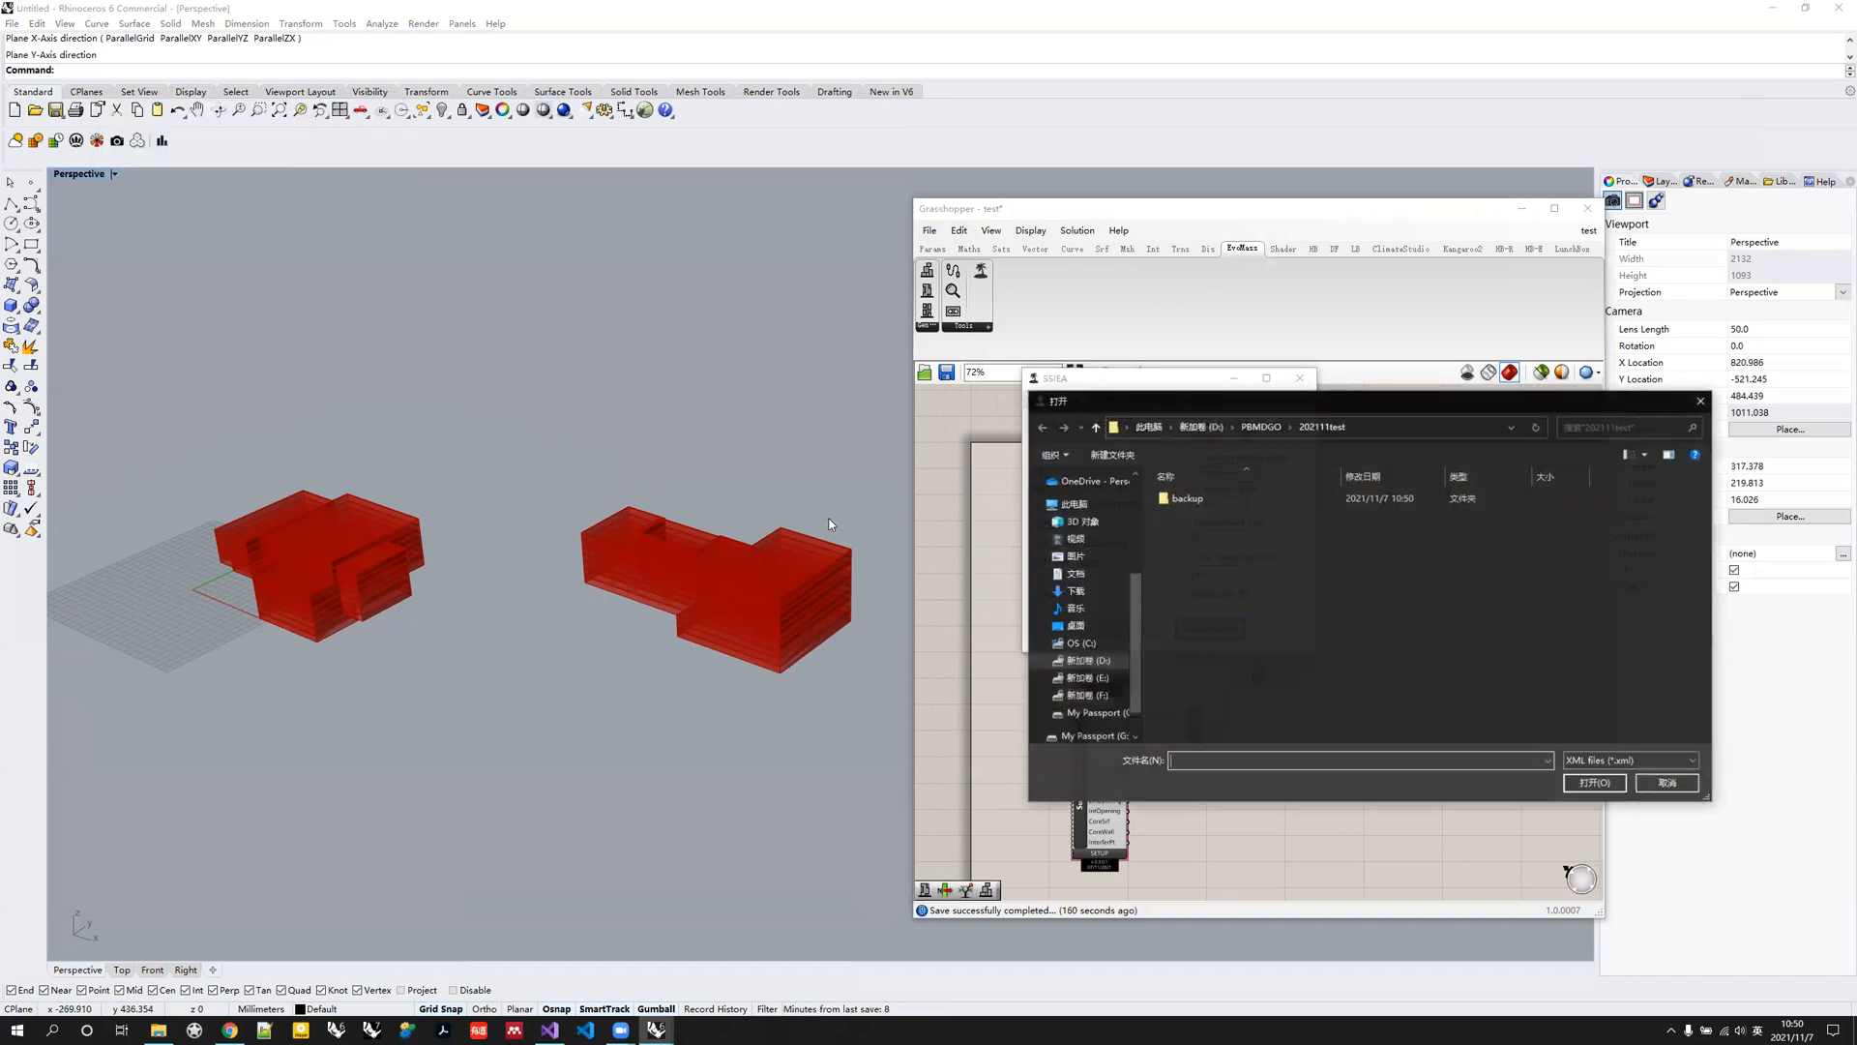
{"action": "double_click", "coordinate": [1187, 499]}
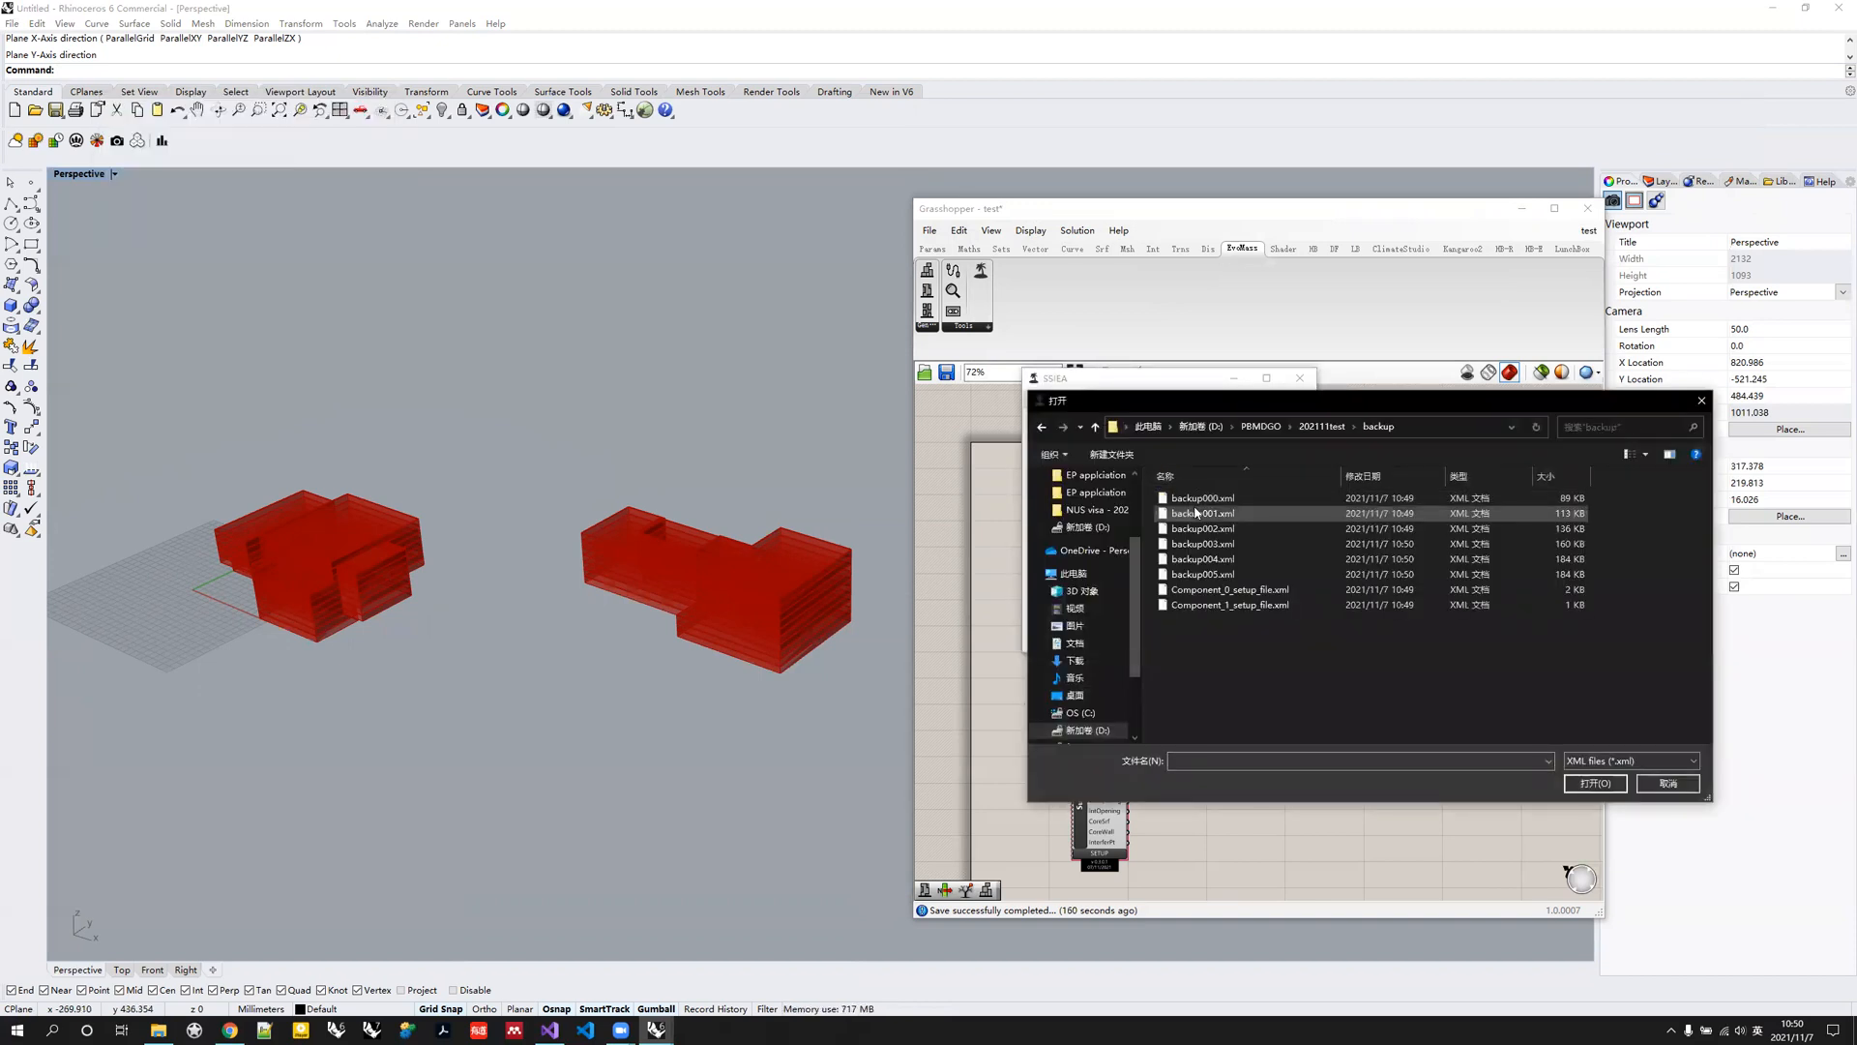
{"action": "double_click", "coordinate": [1221, 575]}
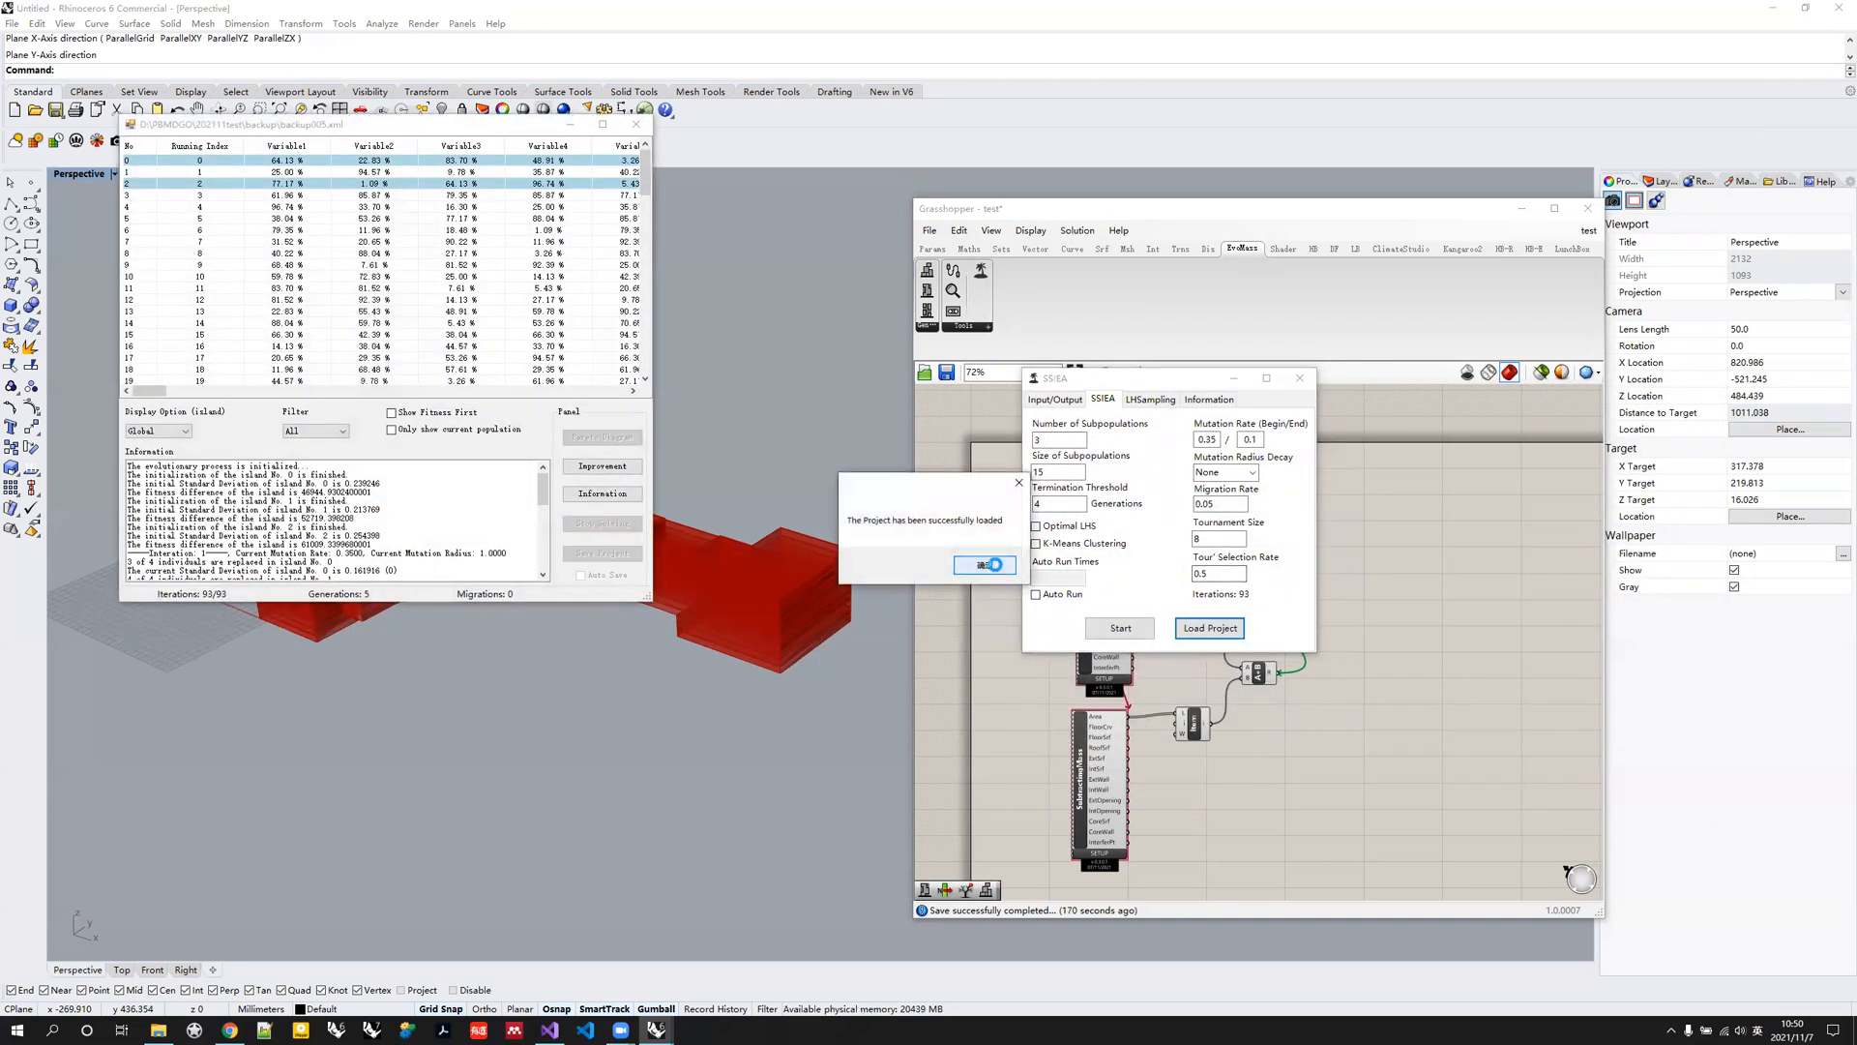
{"action": "left_click", "coordinate": [995, 564]}
Regenerate designs 7 and 14 from the loaded project's list to view their massing.
{"action": "left_click", "coordinate": [1090, 369]}
{"action": "right_click", "coordinate": [1090, 368]}
{"action": "left_click", "coordinate": [1112, 375]}
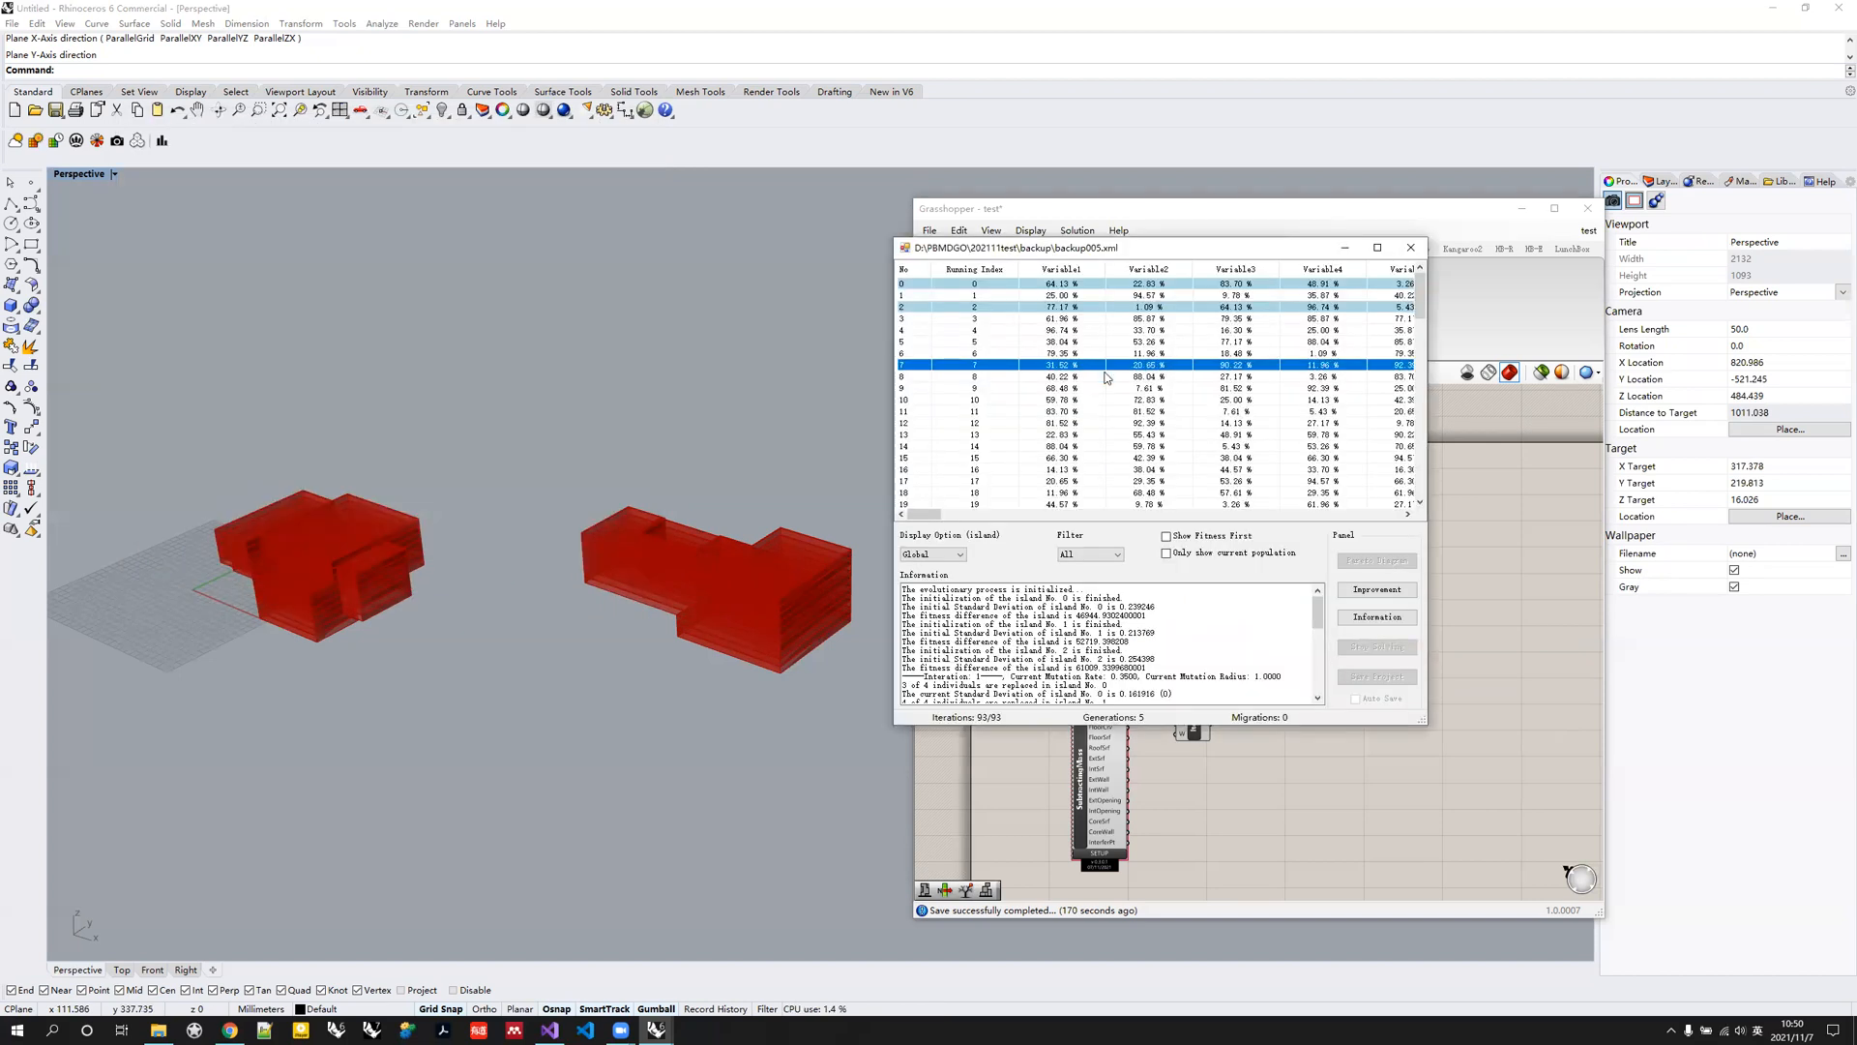
{"action": "left_click", "coordinate": [1063, 450]}
{"action": "right_click", "coordinate": [1063, 450]}
{"action": "left_click", "coordinate": [1081, 457]}
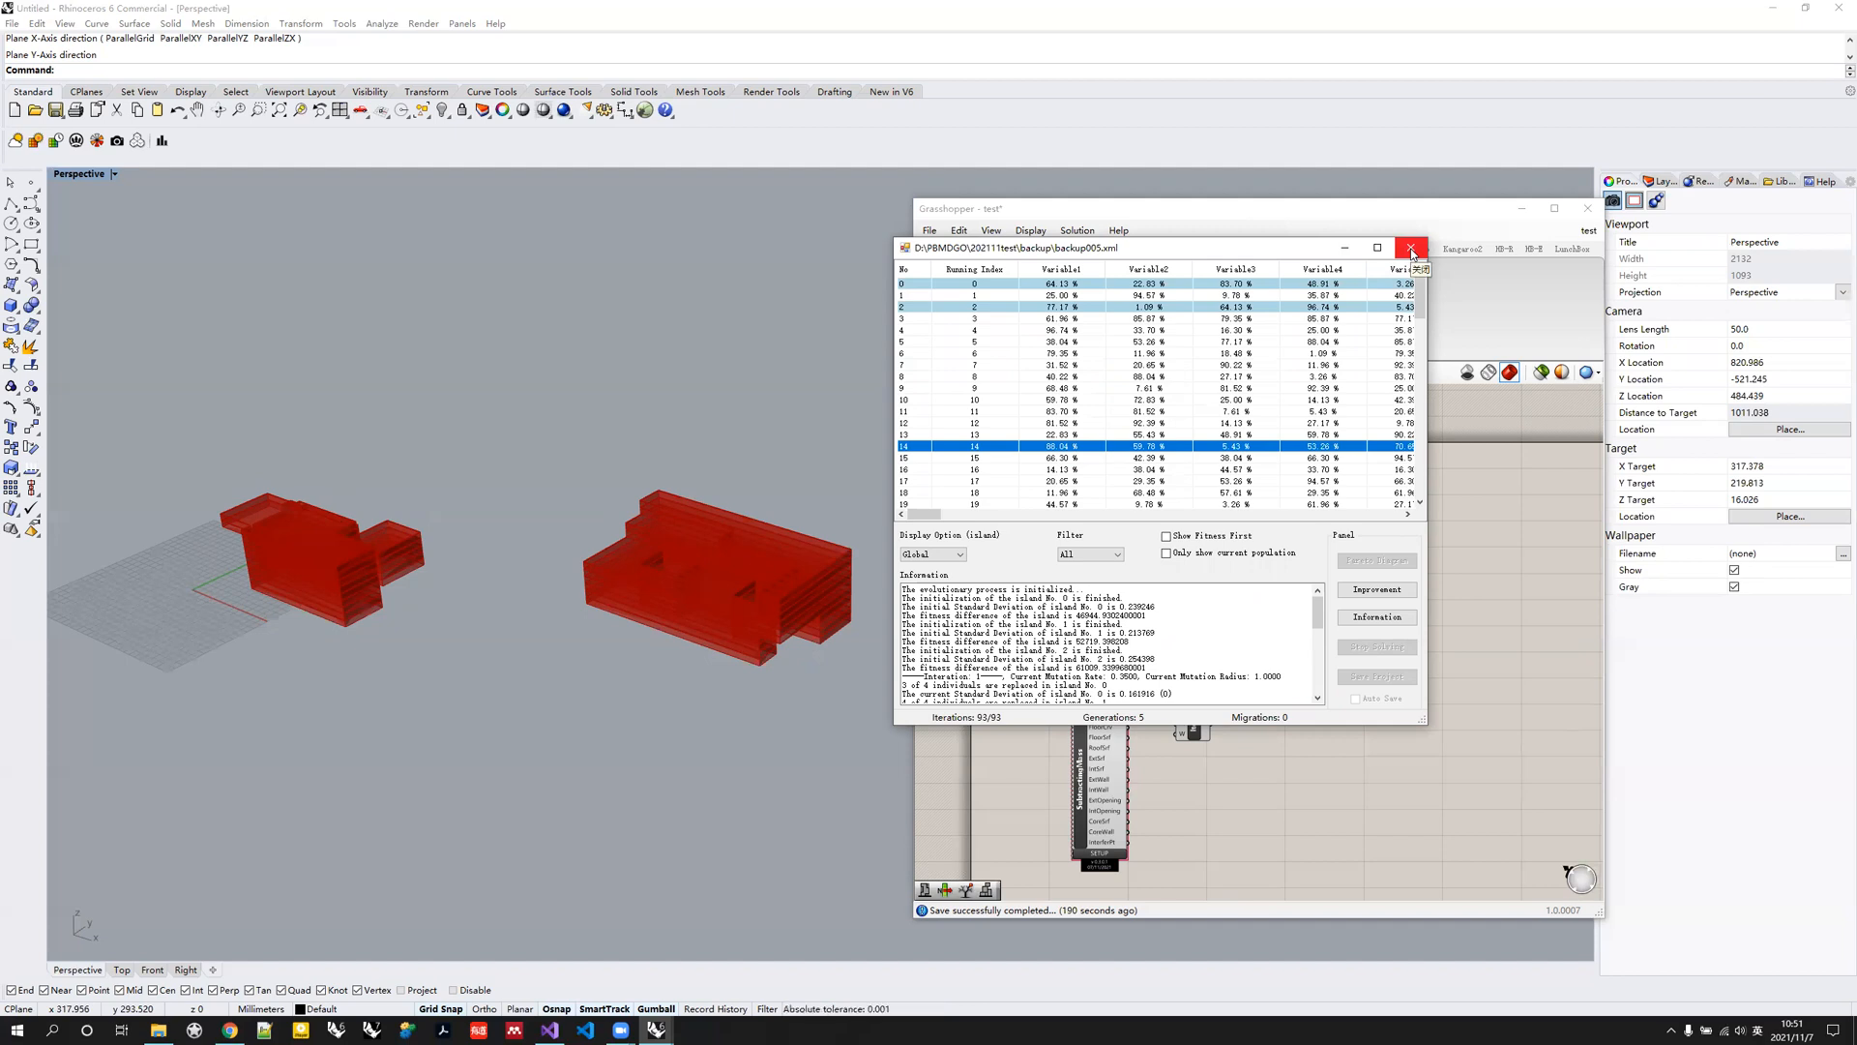
Close the loaded project and the SSIEA dialog, and delete all components from the canvas.
{"action": "left_click", "coordinate": [1411, 252]}
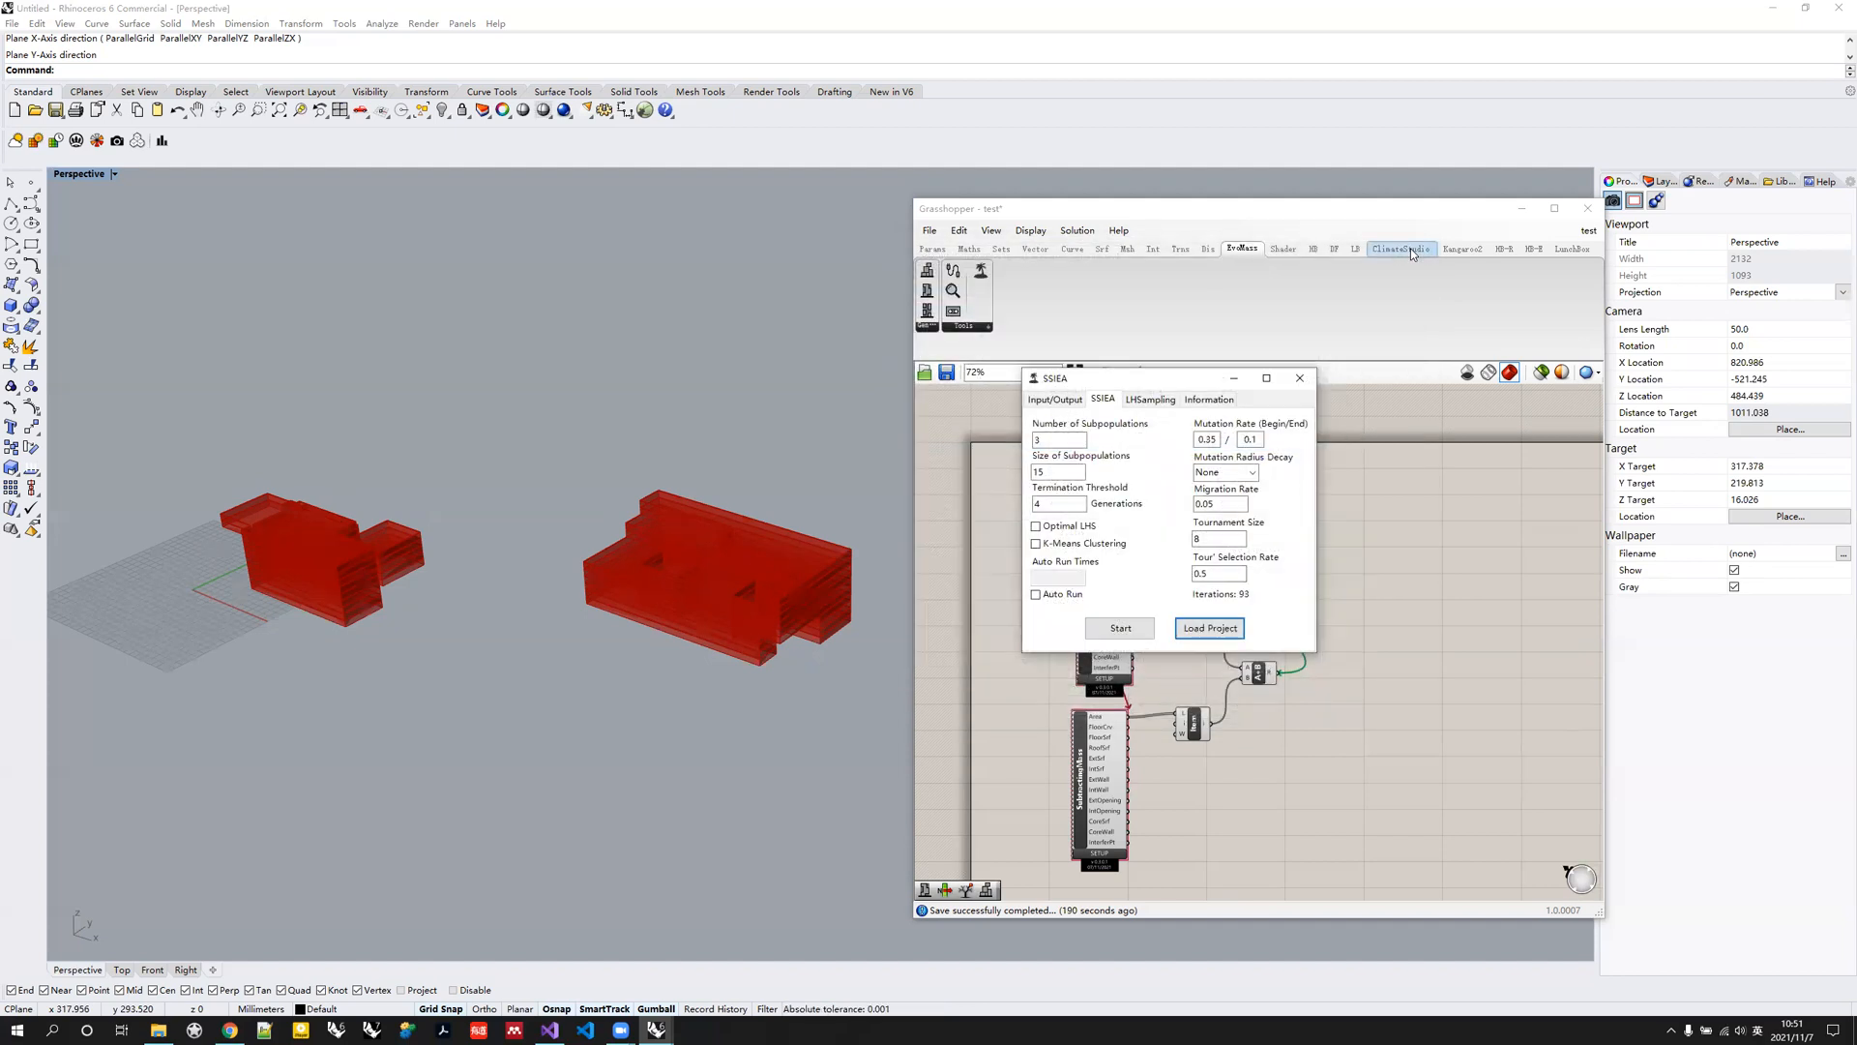
{"action": "left_click", "coordinate": [1300, 381]}
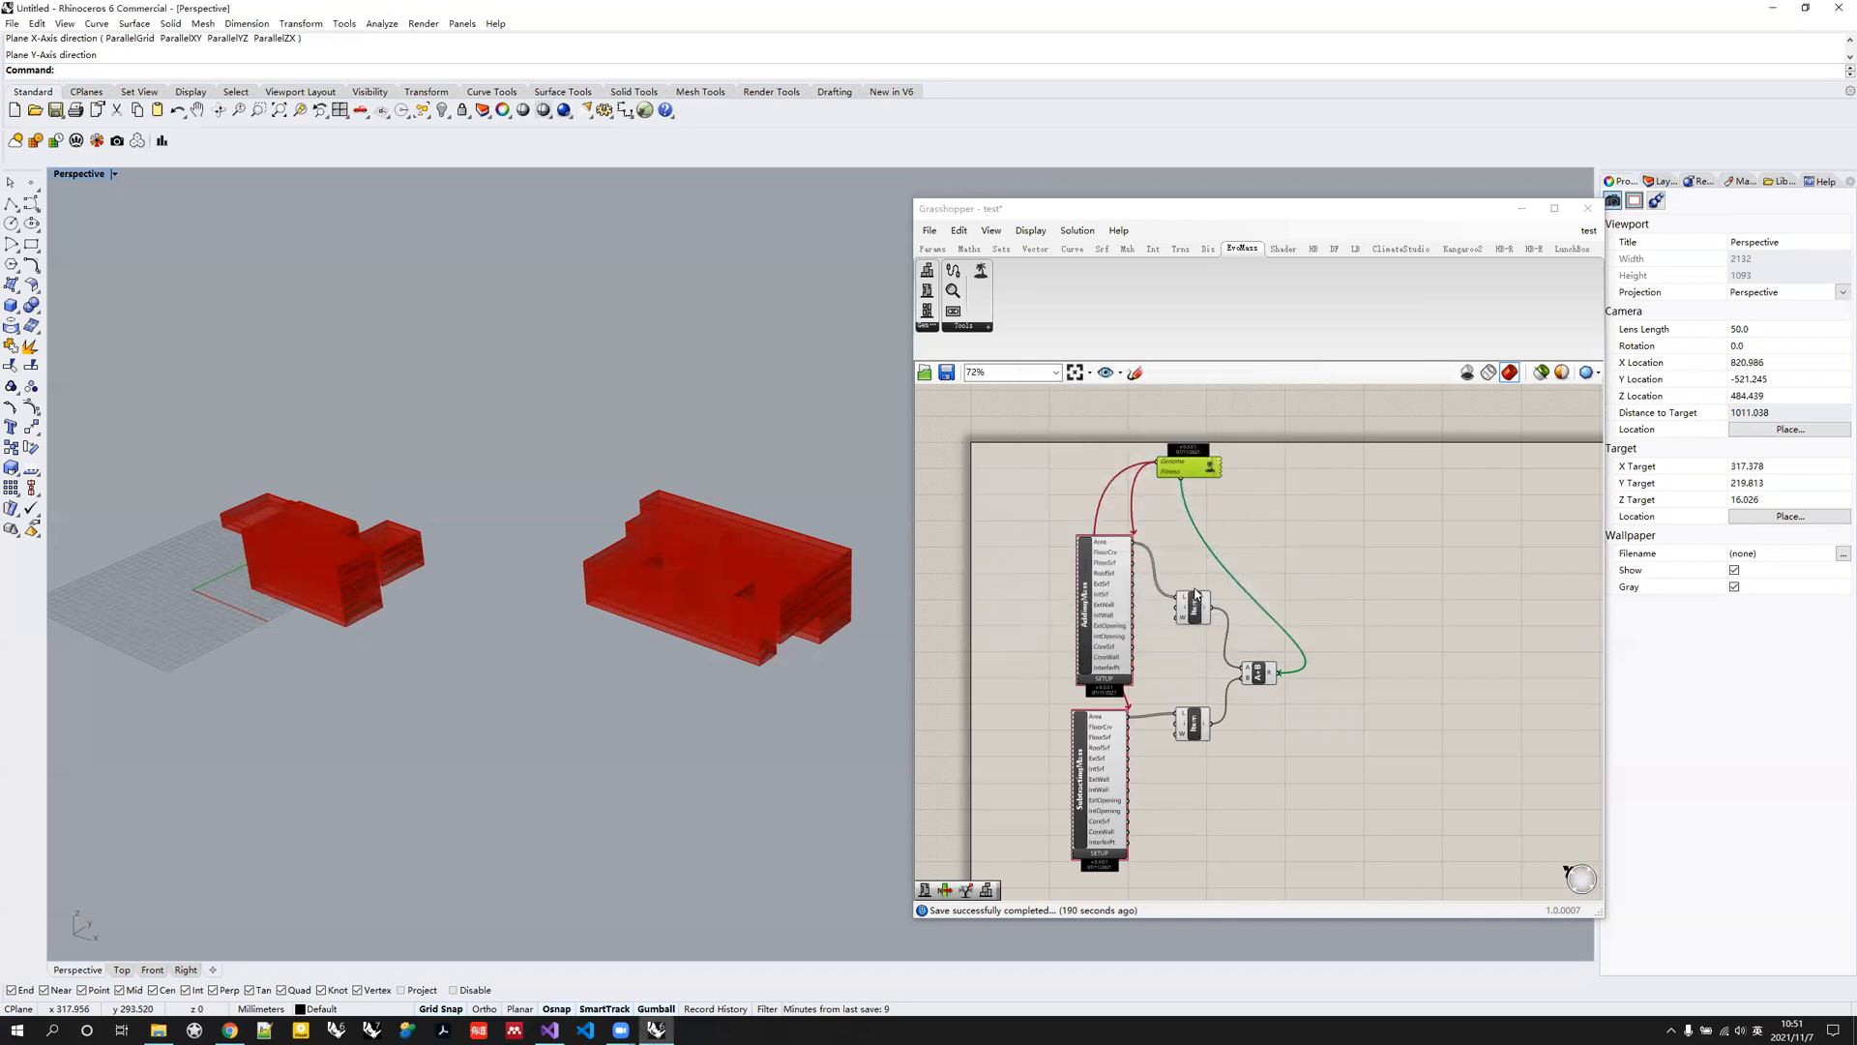
{"action": "left_click_drag", "start_coordinate": [1366, 843], "coordinate": [1067, 451]}
{"action": "key", "text": "Delete"}
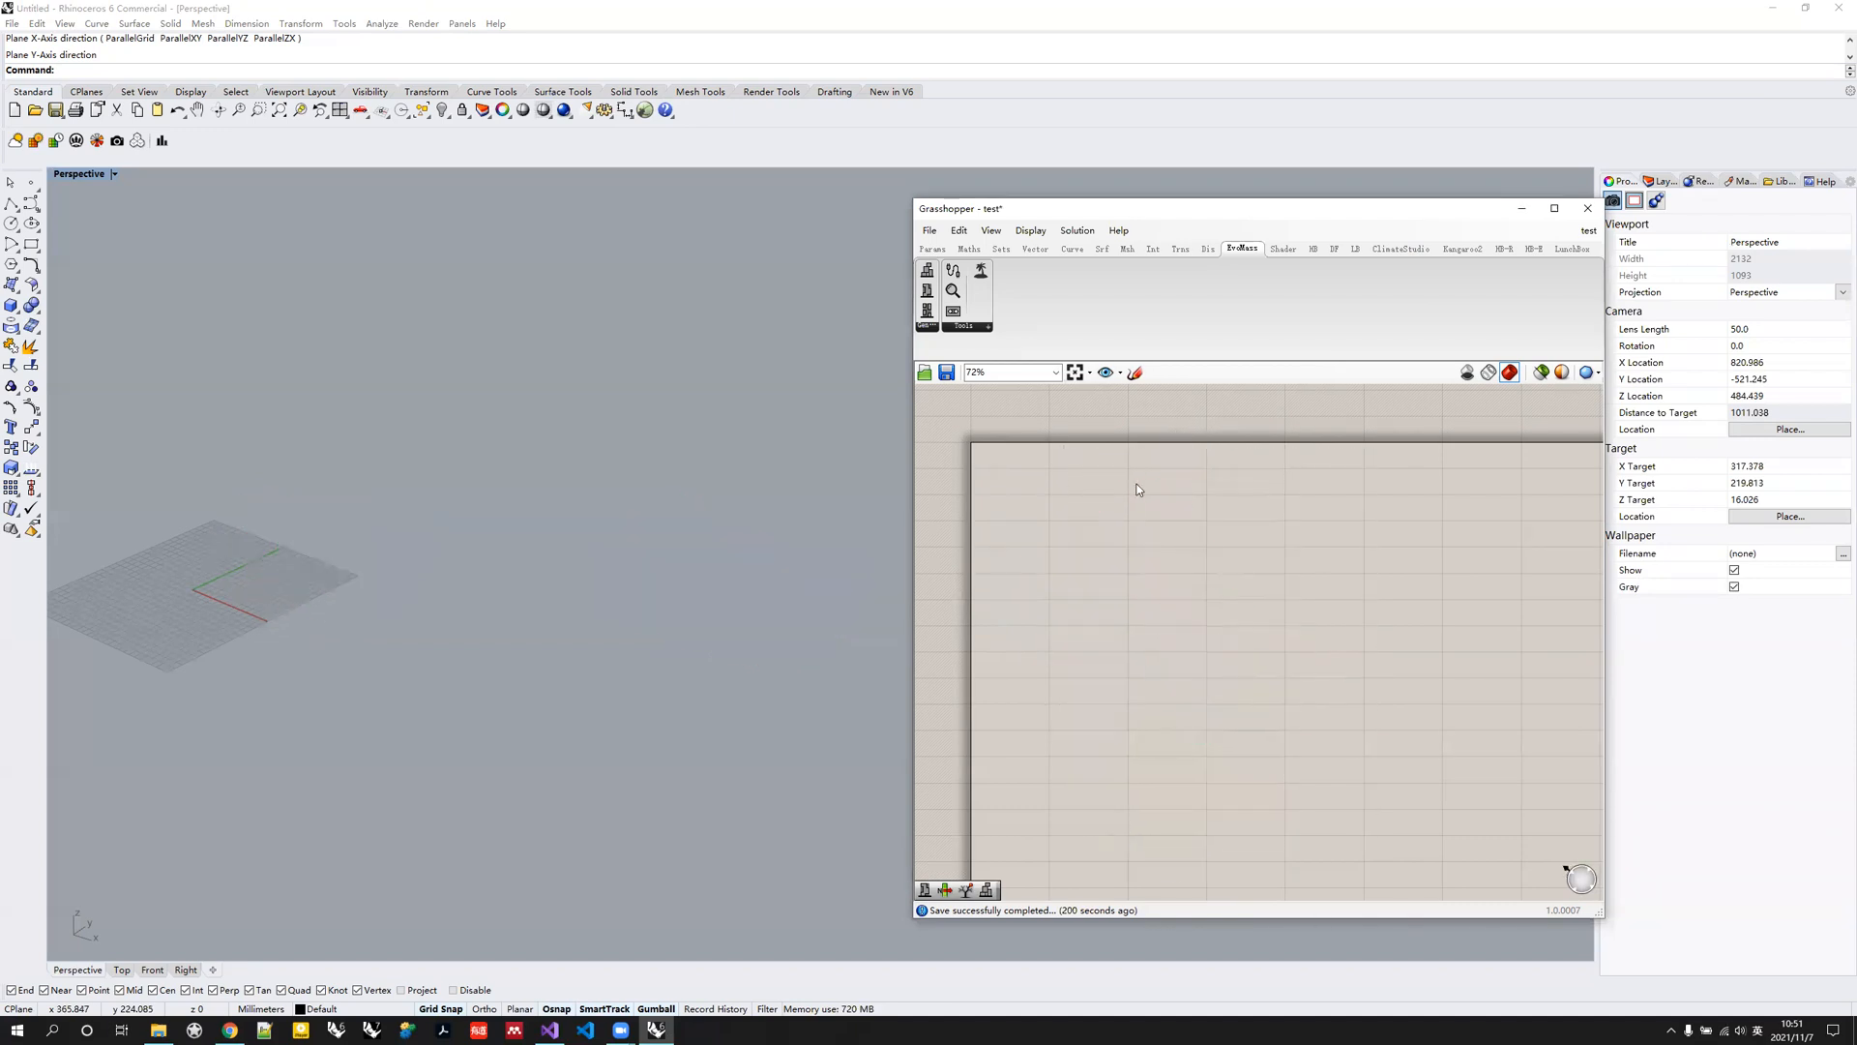
Add an additive massing component, turn off its target gross area and apply the parameters.
{"action": "left_click_drag", "start_coordinate": [927, 272], "coordinate": [1105, 518]}
{"action": "left_click", "coordinate": [1119, 658]}
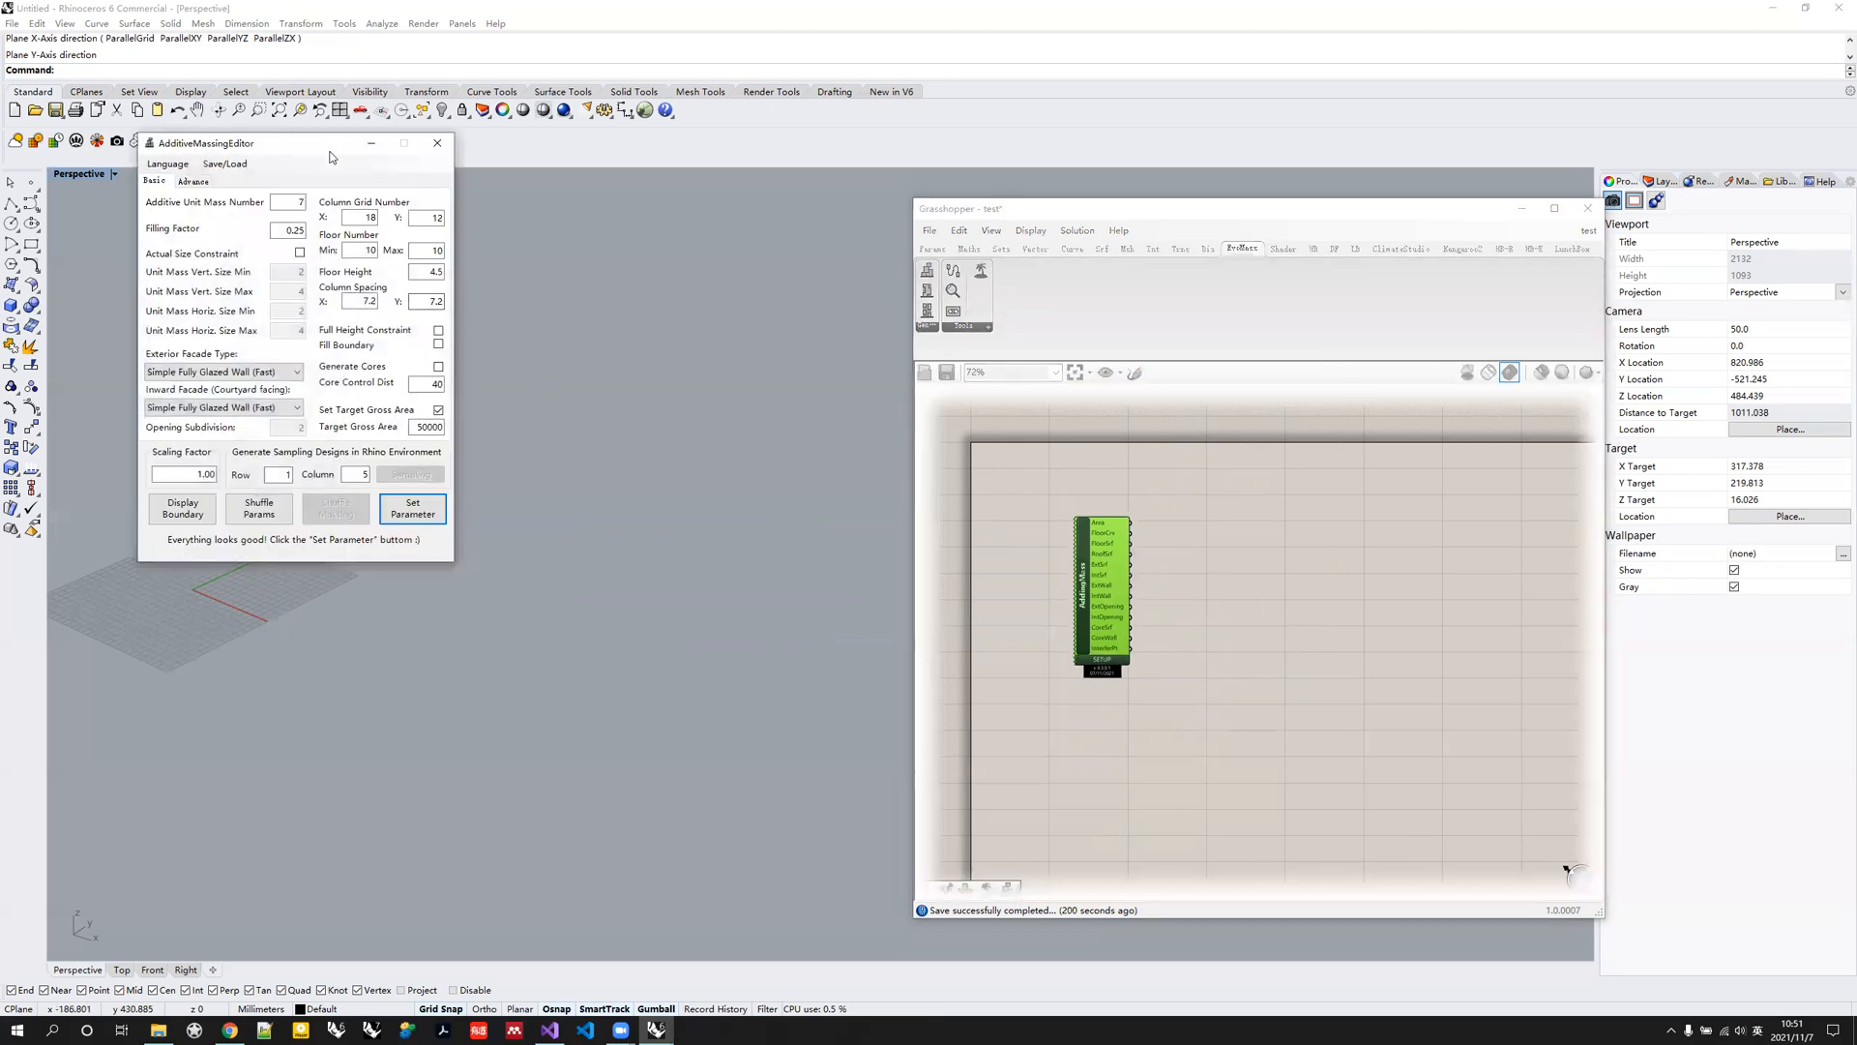
{"action": "left_click_drag", "start_coordinate": [330, 148], "coordinate": [1314, 344]}
{"action": "left_click", "coordinate": [1423, 606]}
{"action": "left_click", "coordinate": [1398, 706]}
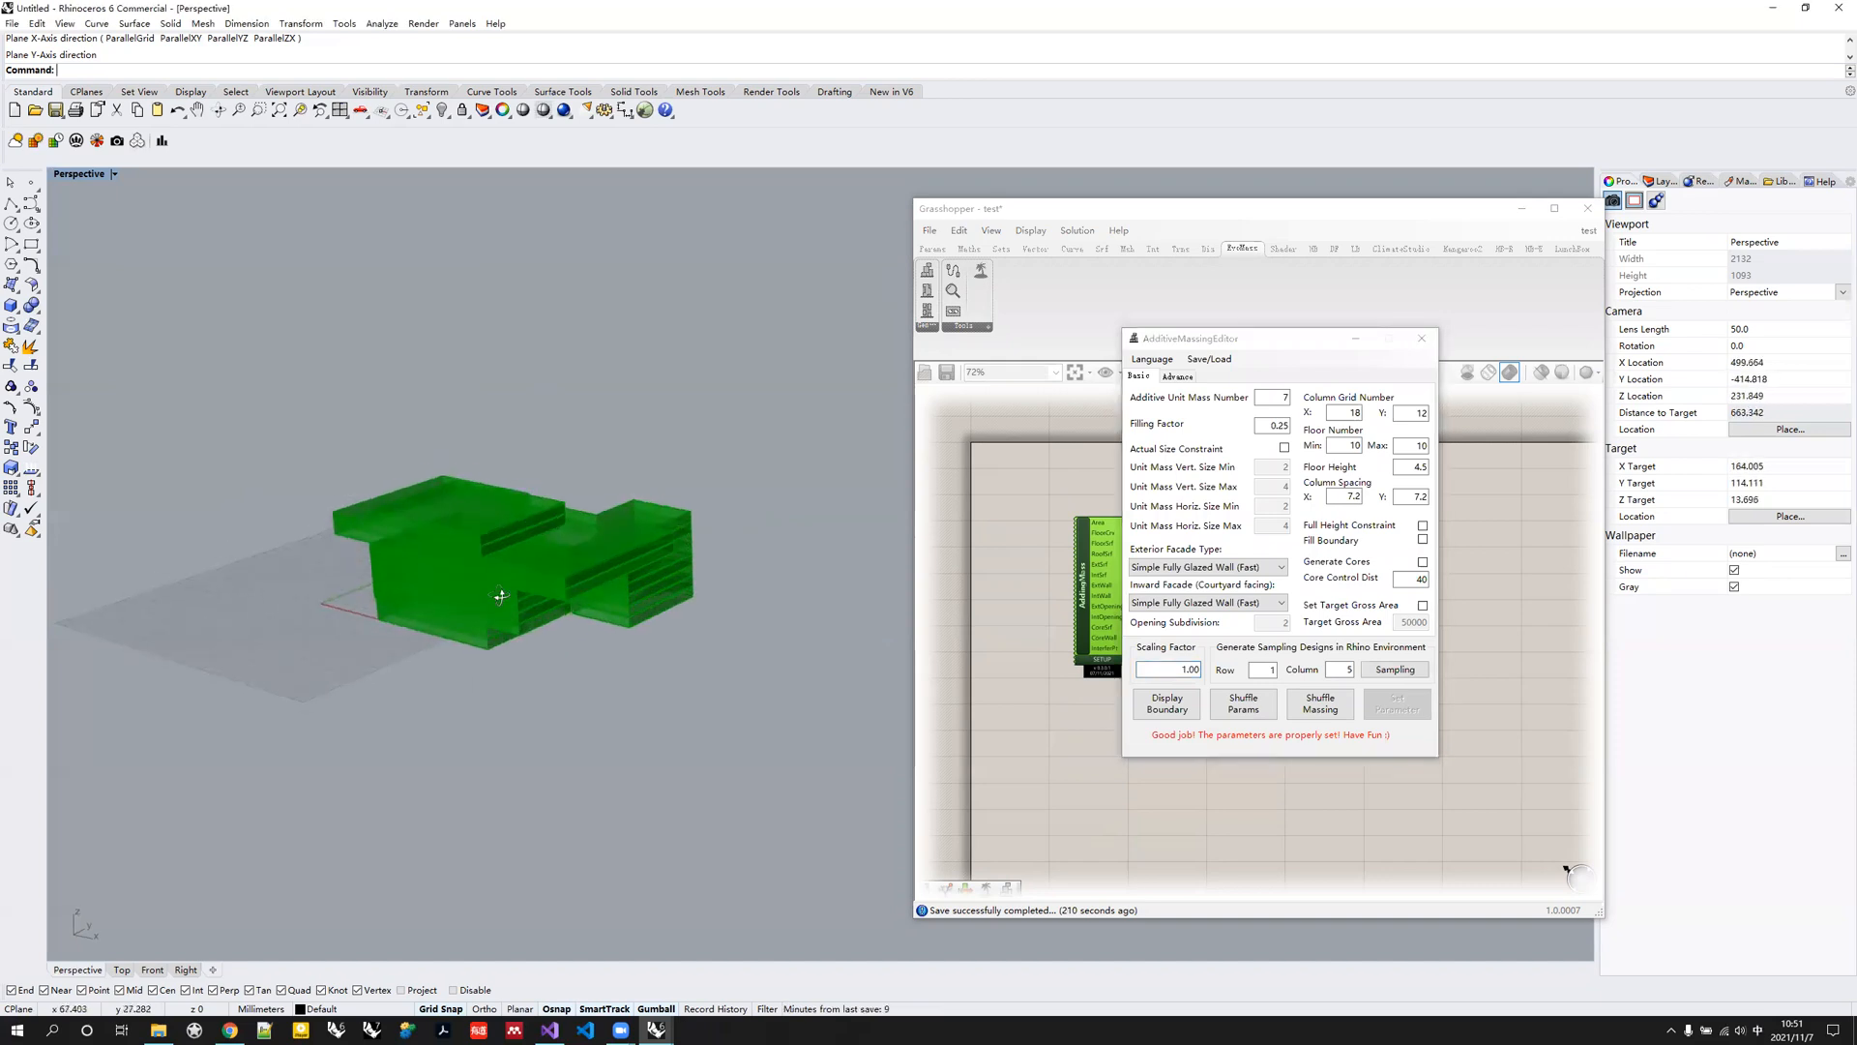
{"action": "left_click", "coordinate": [1422, 338]}
Set both the minimum and maximum floor number of the additive mass to 30 and apply the parameters.
{"action": "double_click", "coordinate": [1129, 627]}
{"action": "left_click_drag", "start_coordinate": [342, 175], "coordinate": [1140, 379]}
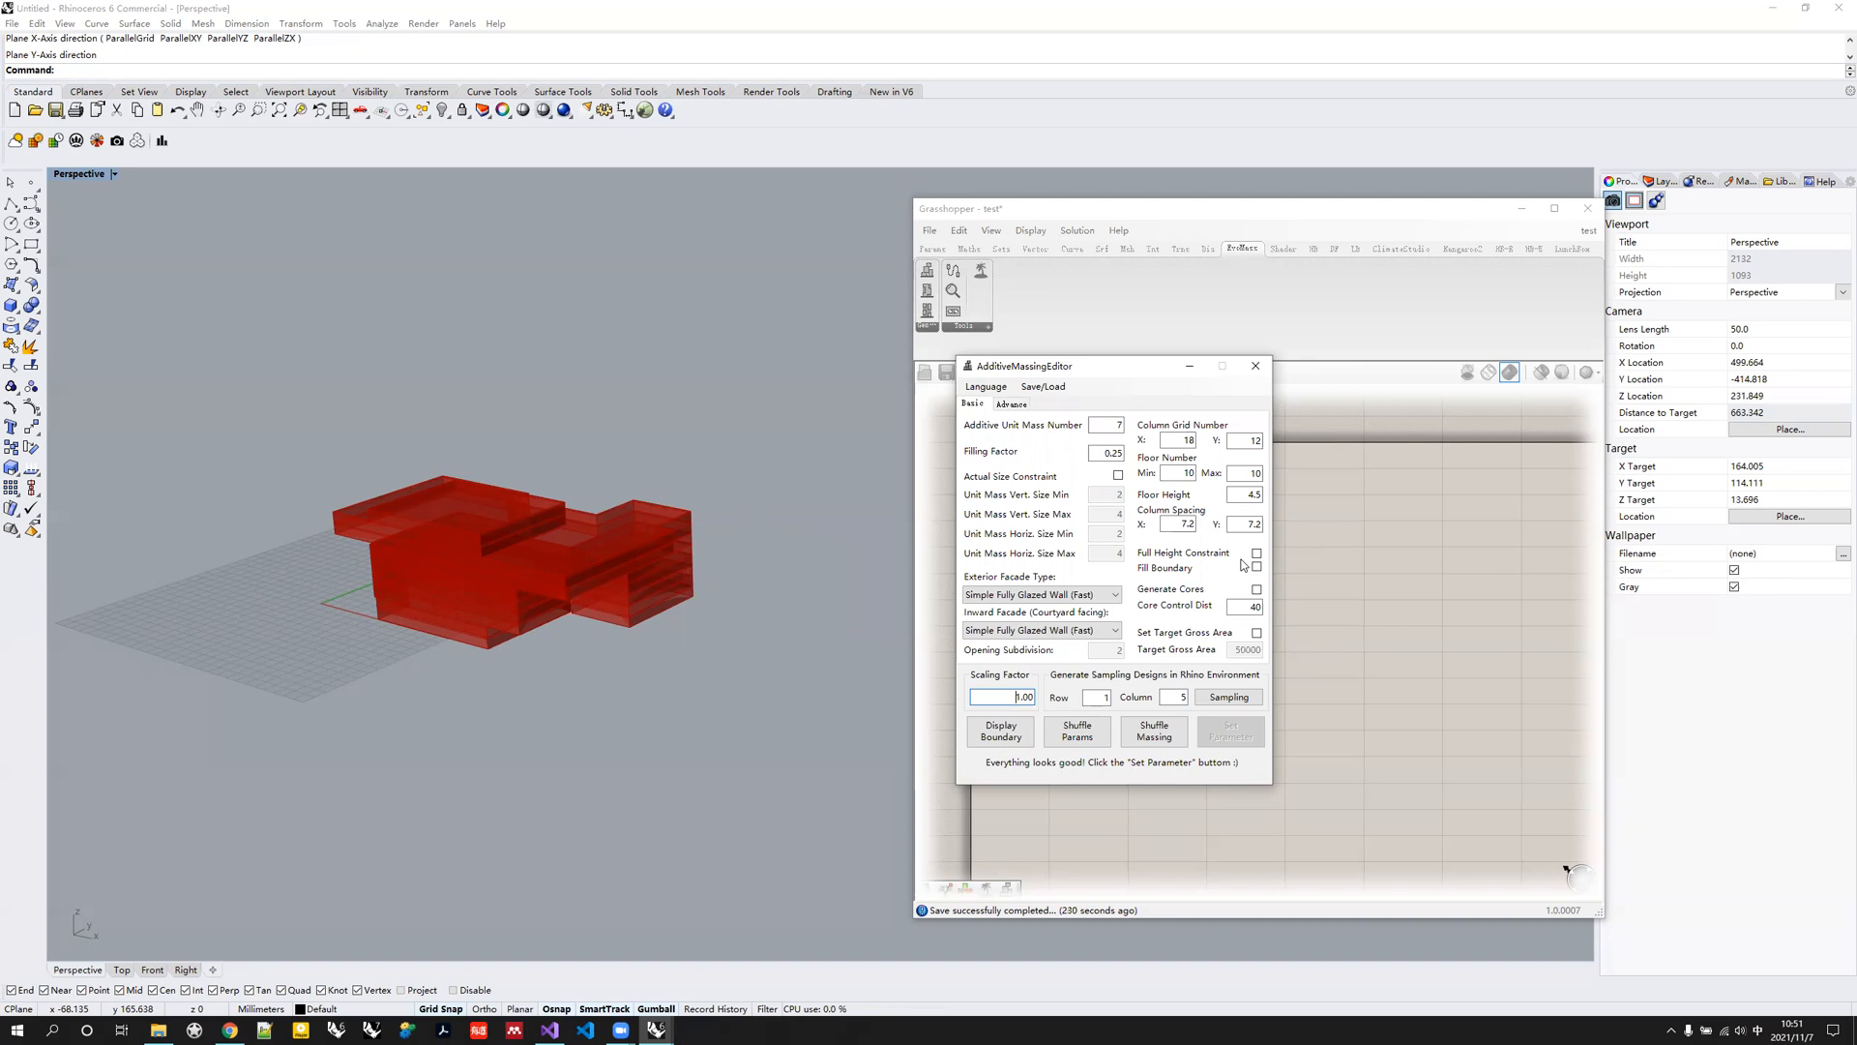
{"action": "double_click", "coordinate": [1186, 472]}
{"action": "type", "text": "3"}
{"action": "left_click_drag", "start_coordinate": [1262, 474], "coordinate": [1230, 472]}
{"action": "type", "text": "30"}
{"action": "key", "text": "shift+Tab"}
{"action": "left_click", "coordinate": [1237, 728]}
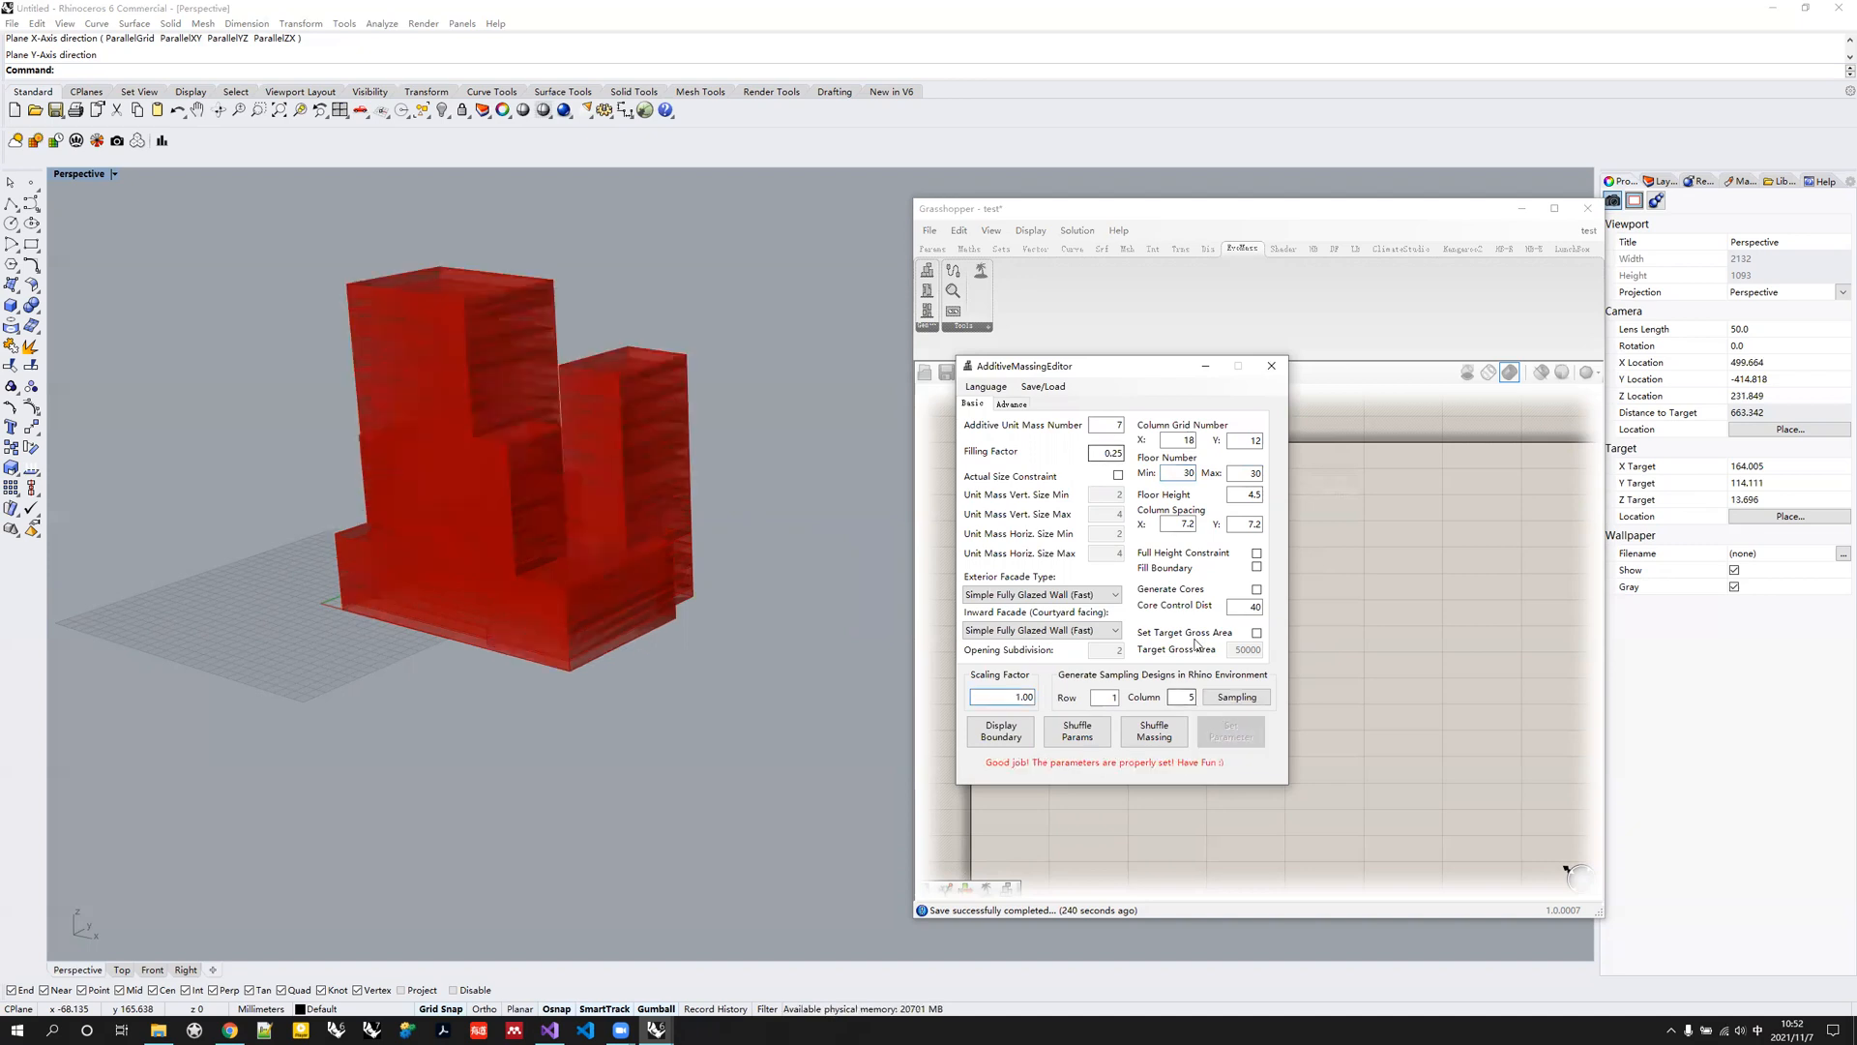
Shuffle the massing three times to generate different 30-floor design variants.
{"action": "left_click_drag", "start_coordinate": [1121, 371], "coordinate": [874, 355]}
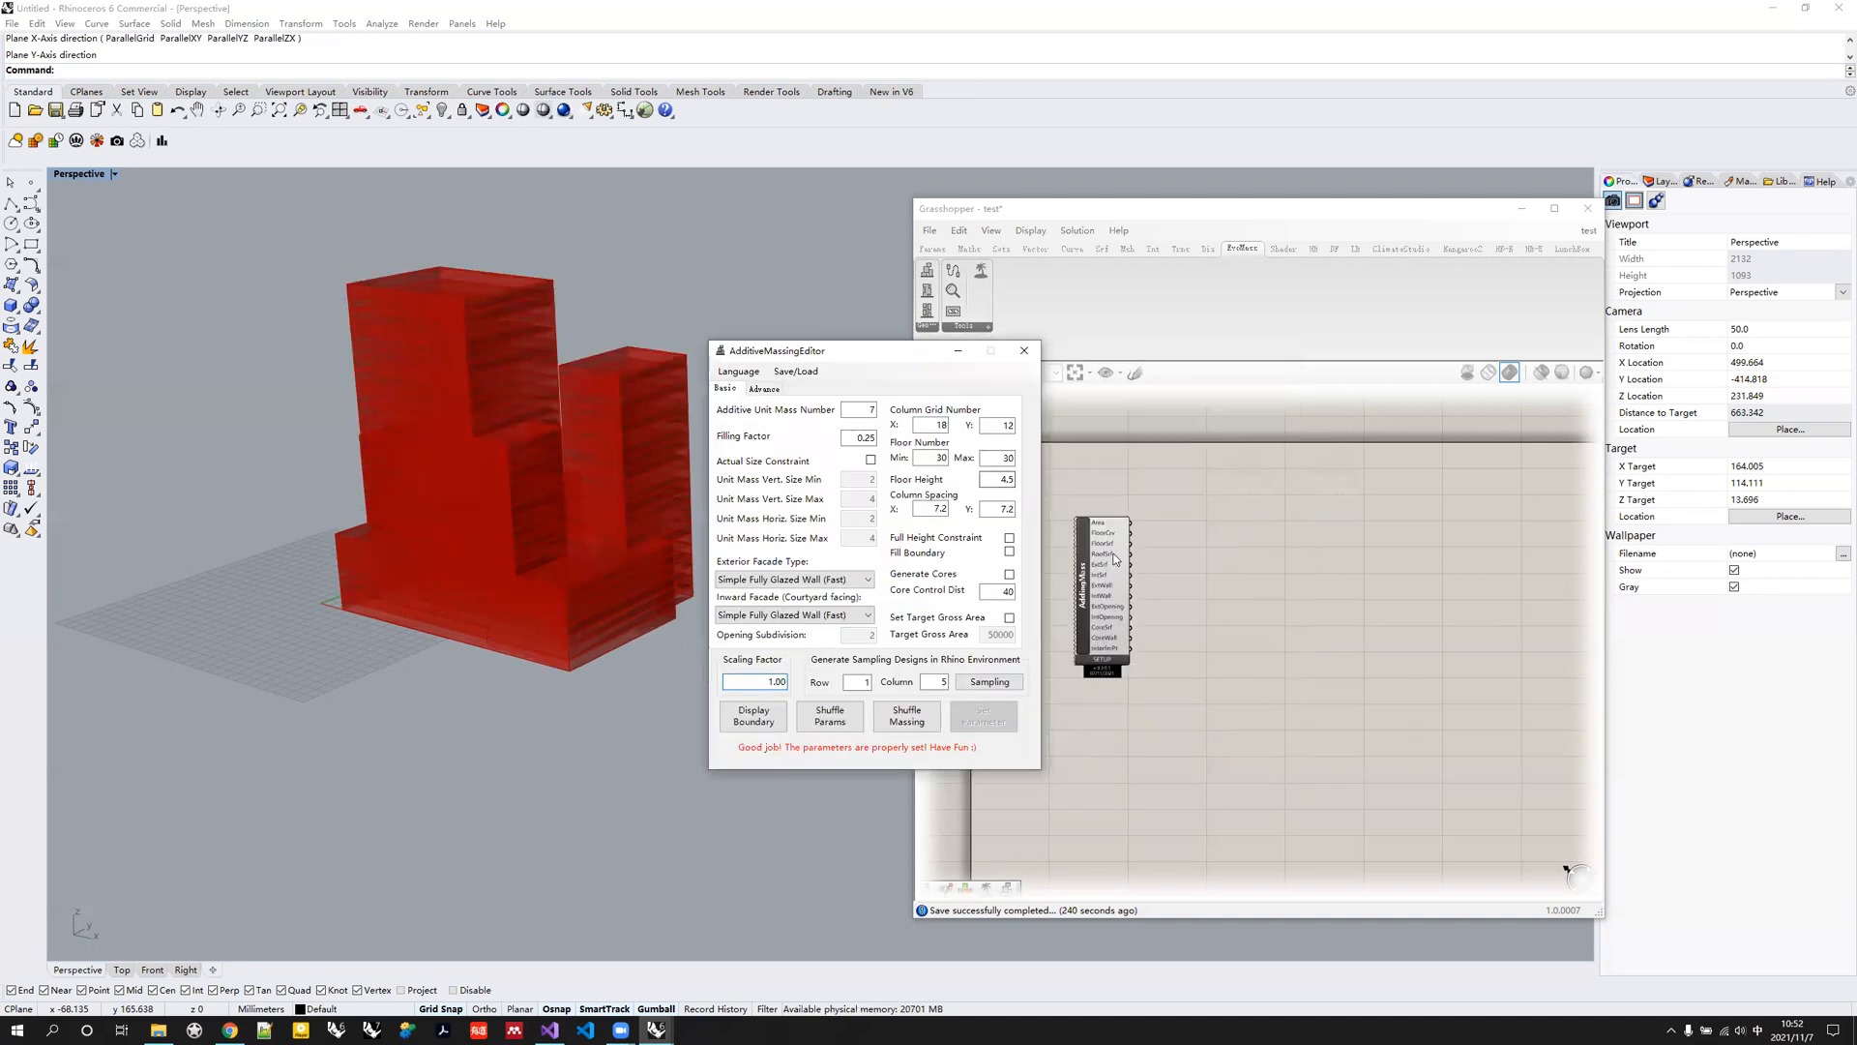
{"action": "mouse_move", "coordinate": [1106, 551]}
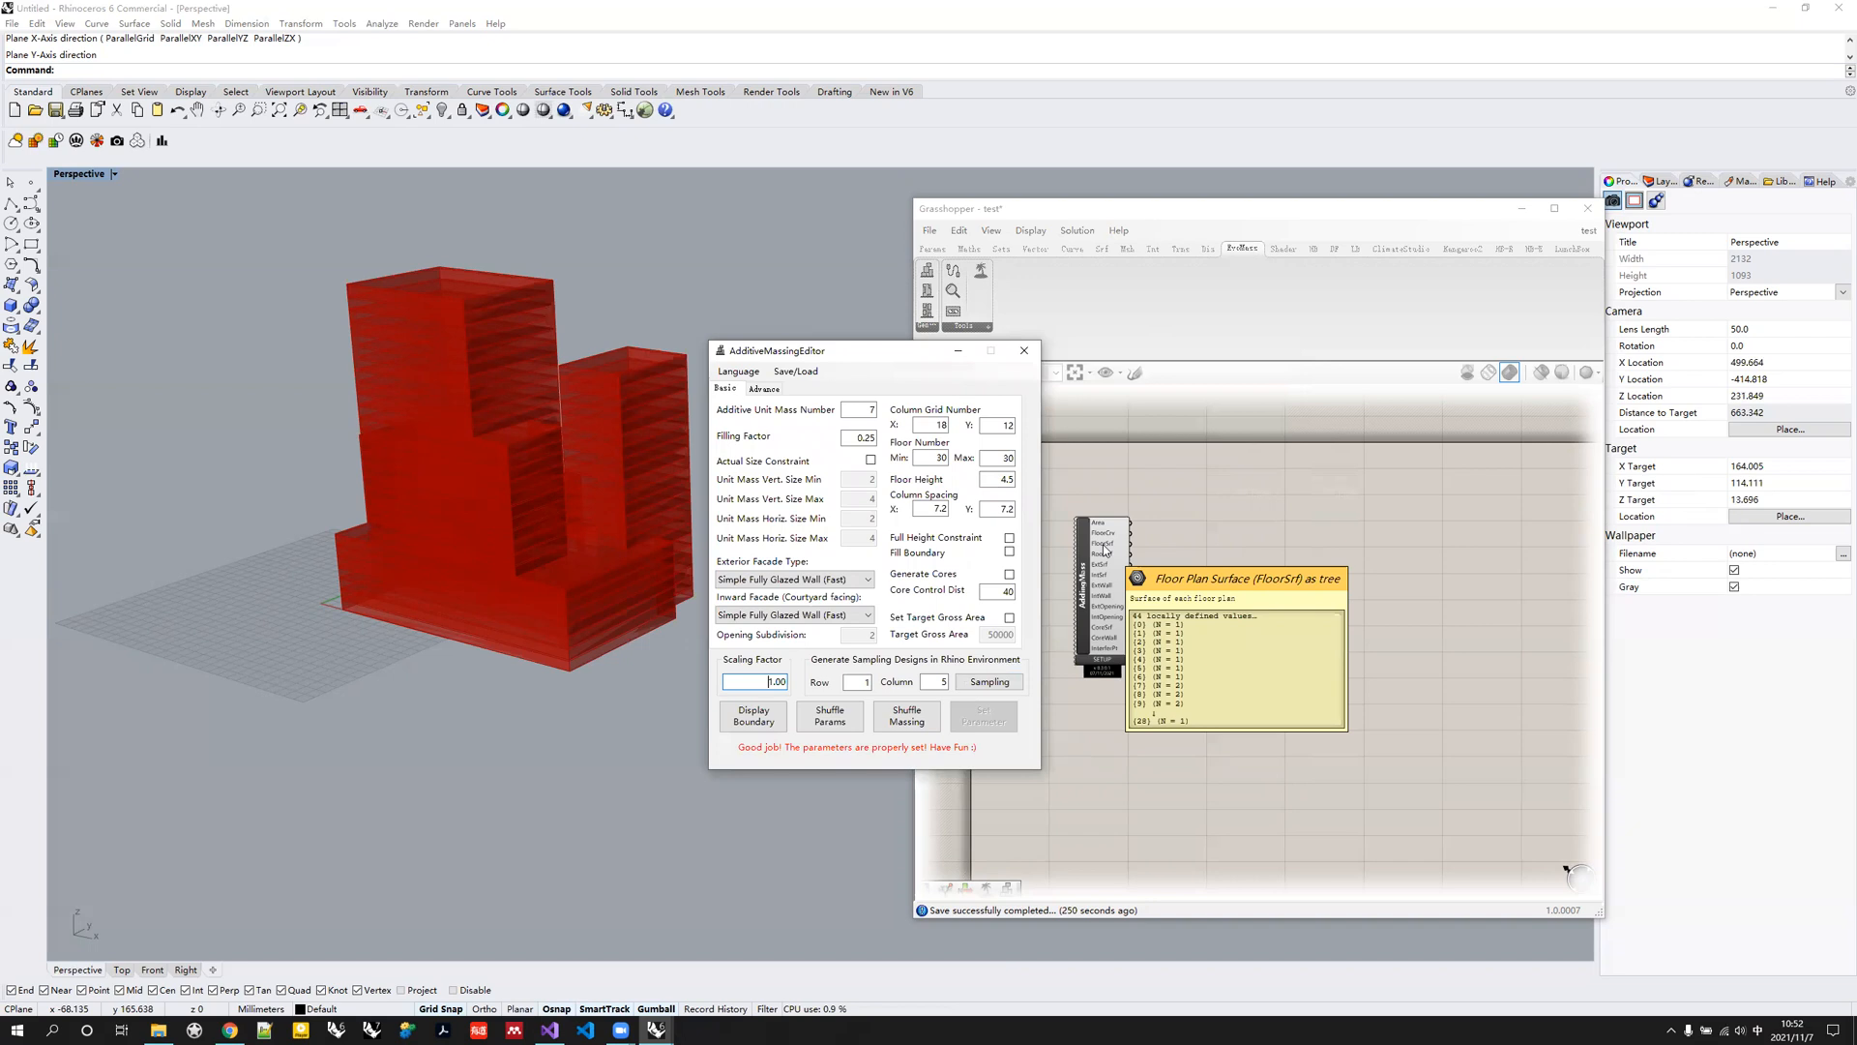
{"action": "left_click", "coordinate": [917, 724]}
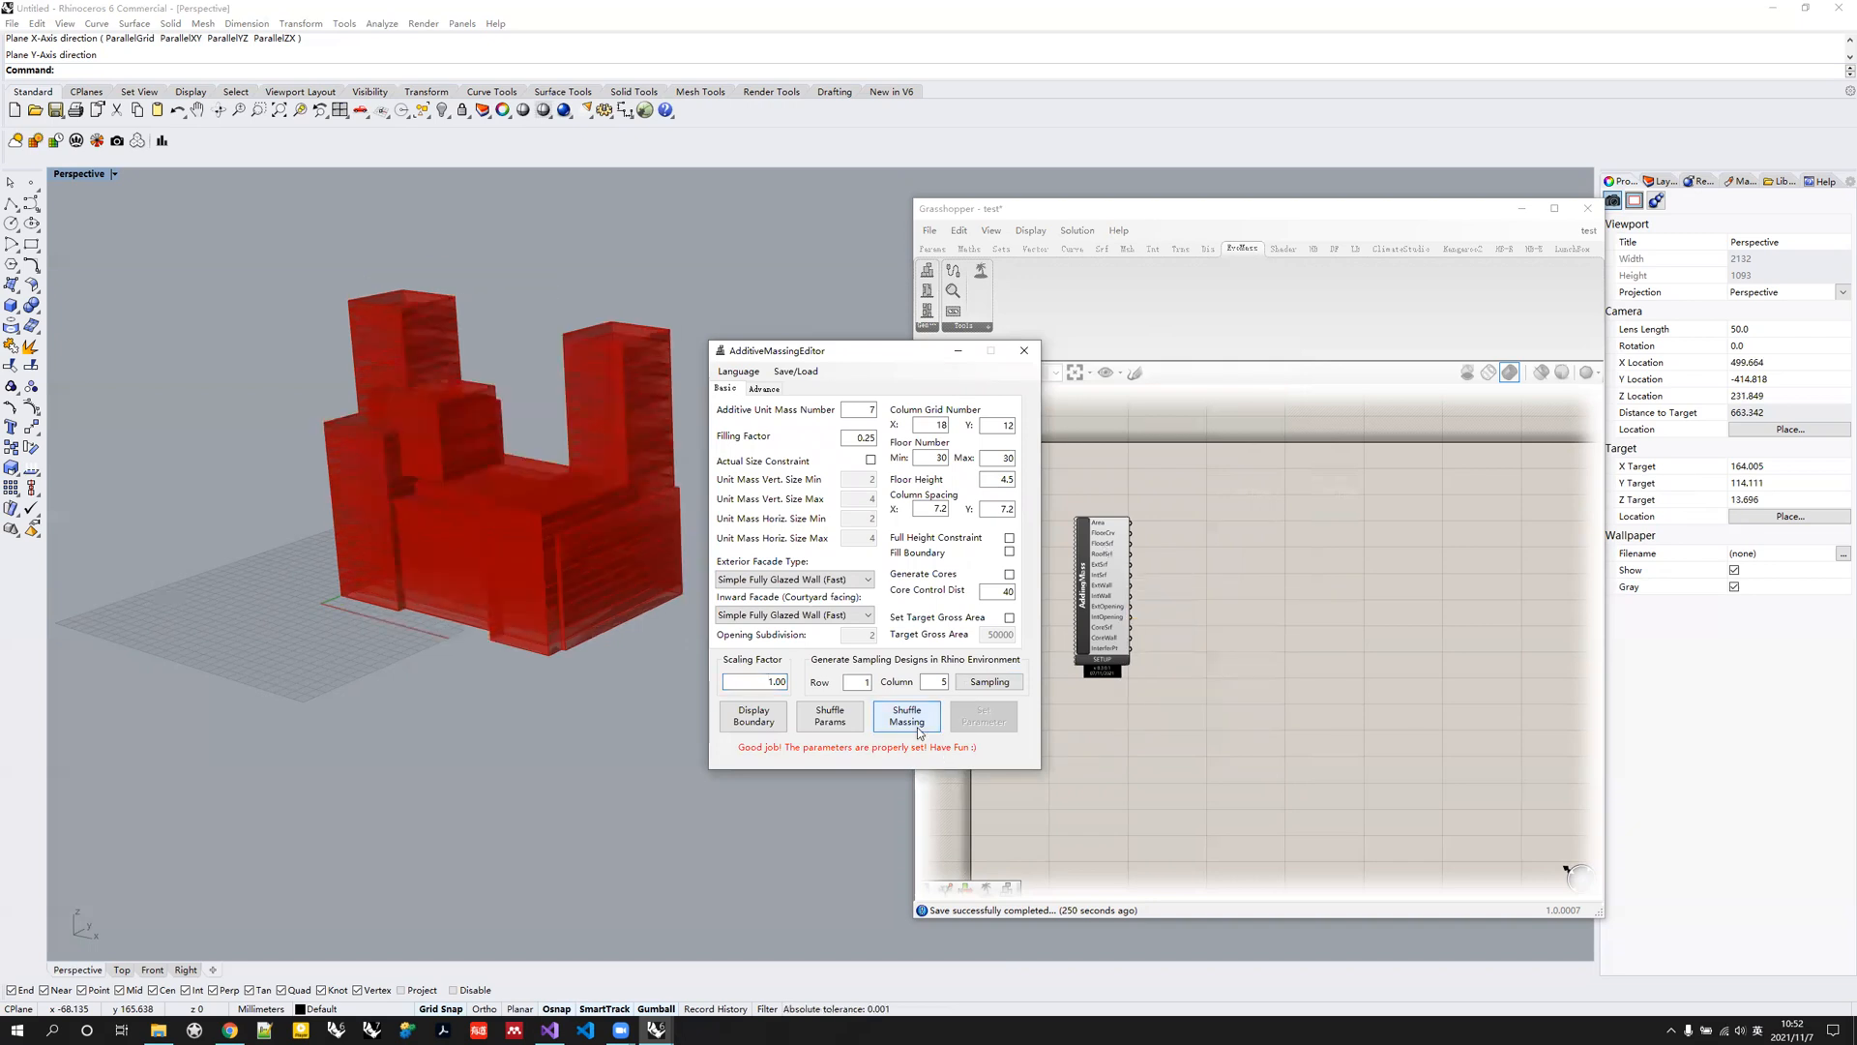
{"action": "left_click", "coordinate": [919, 732]}
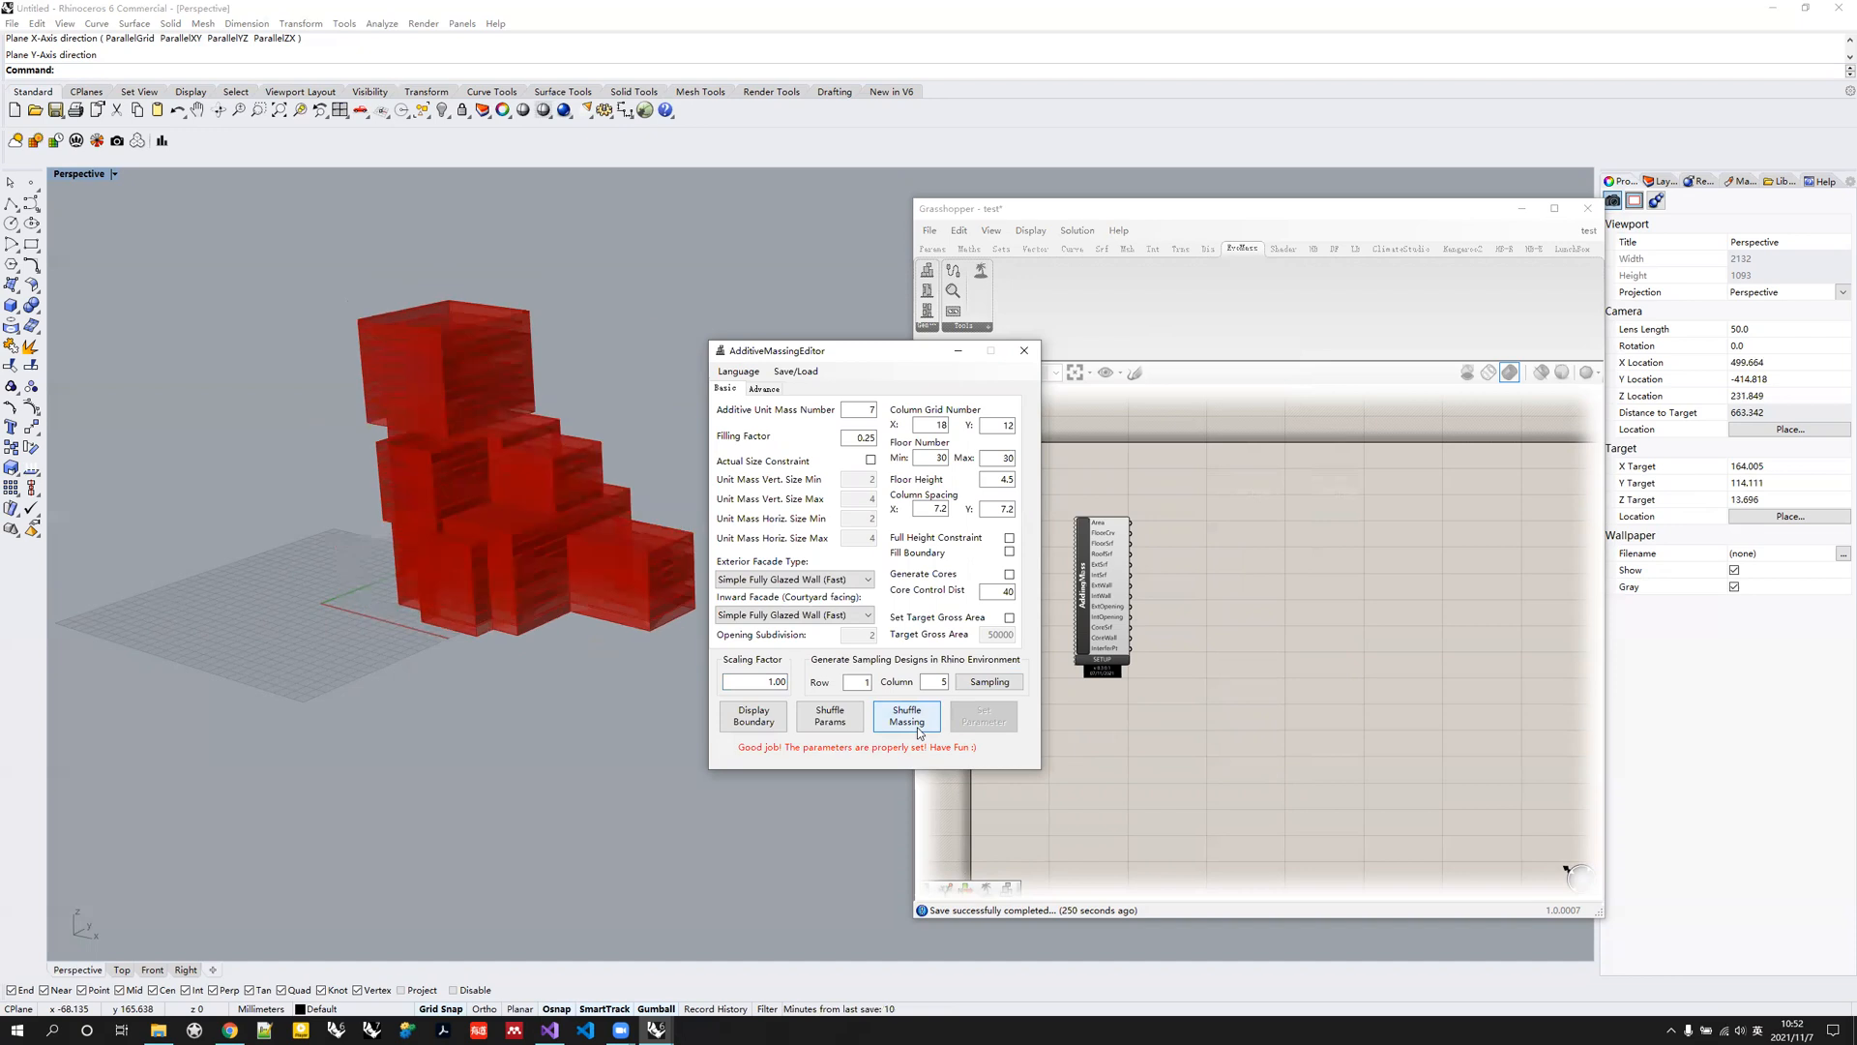
{"action": "left_click", "coordinate": [919, 733]}
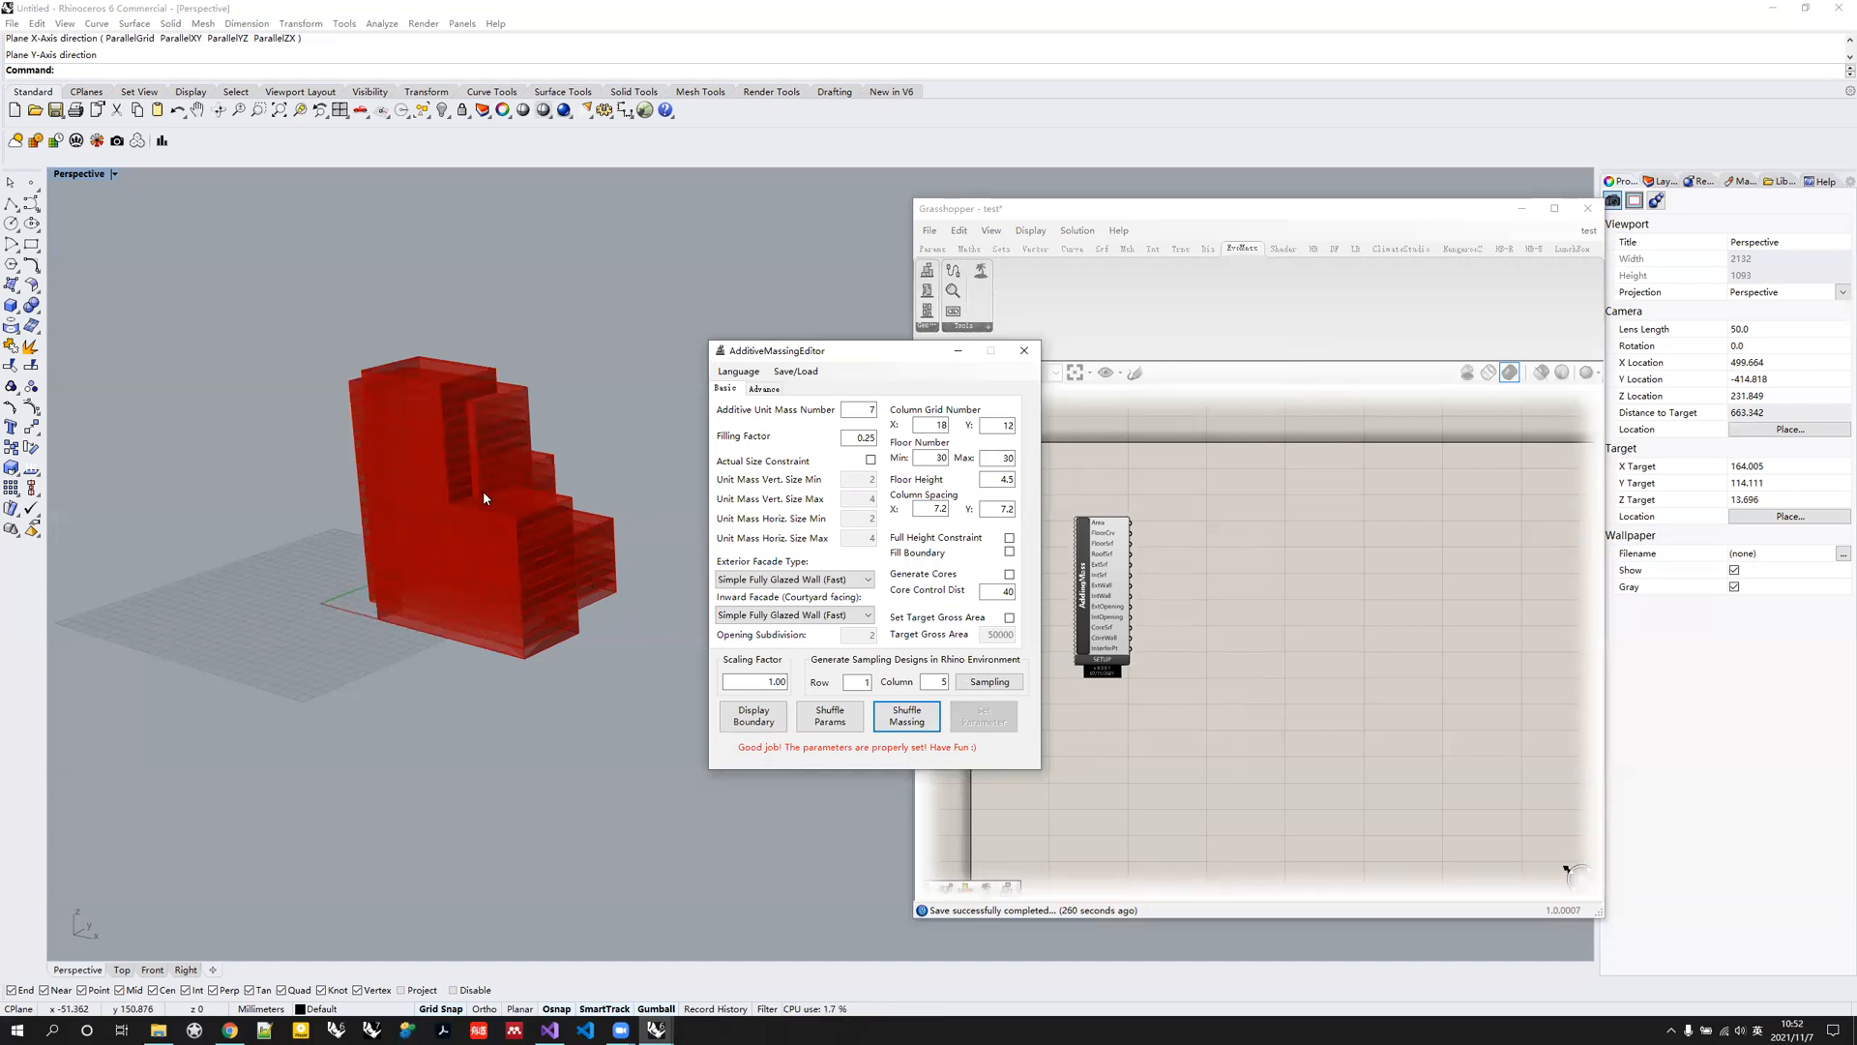
Enable the Full Height Constraint, apply the parameters and shuffle the massing.
{"action": "mouse_move", "coordinate": [1106, 551]}
{"action": "left_click", "coordinate": [1009, 538]}
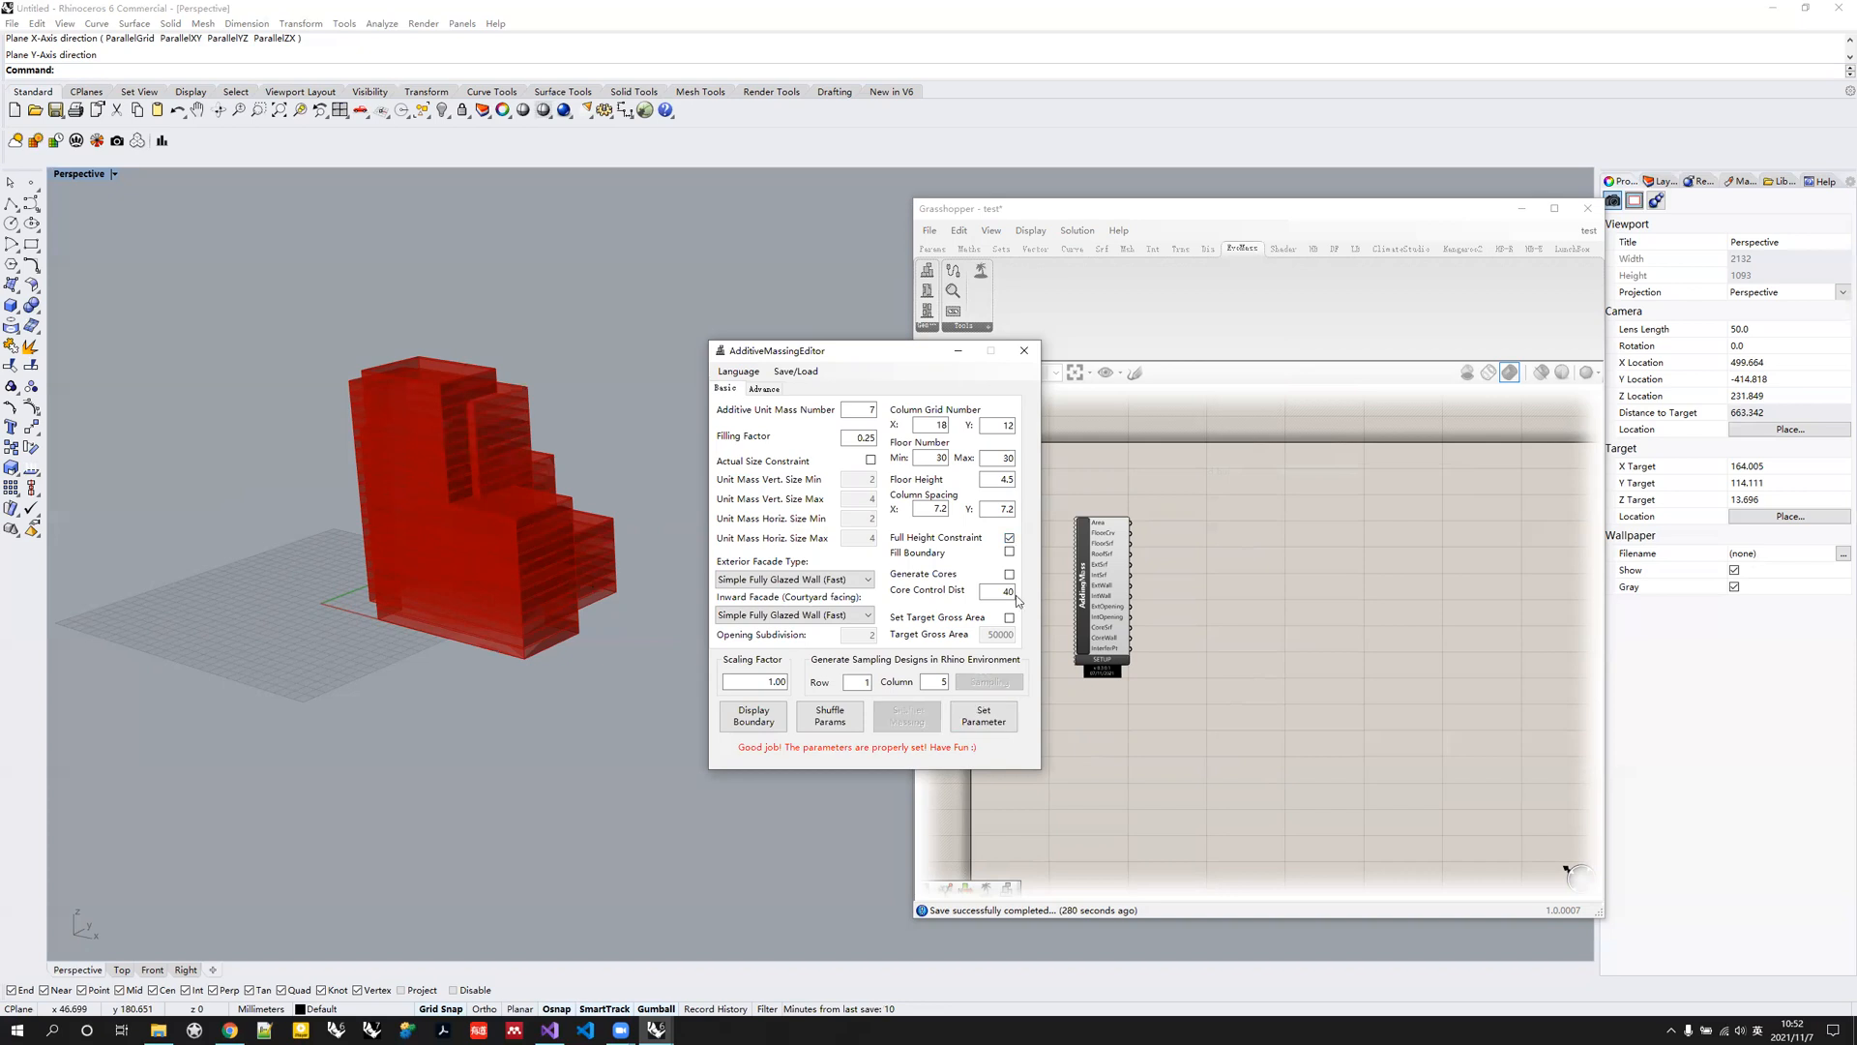
{"action": "left_click", "coordinate": [985, 718]}
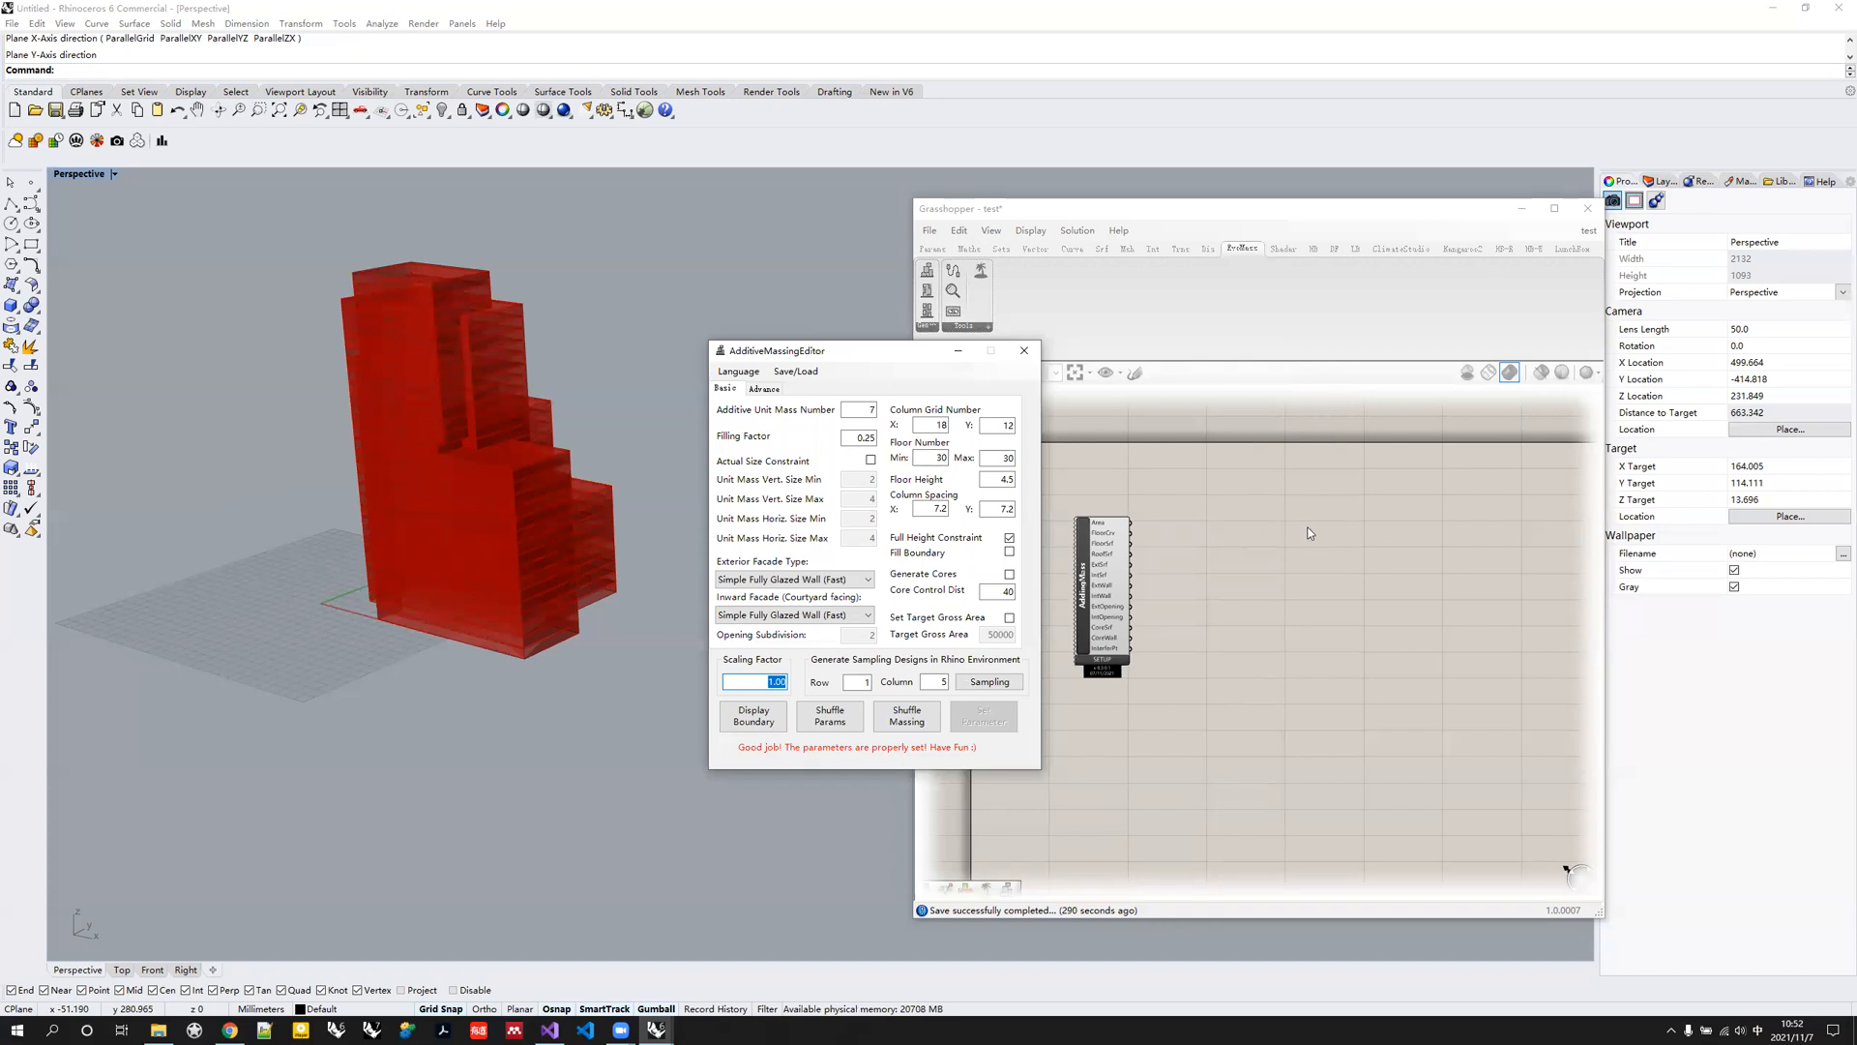
{"action": "left_click", "coordinate": [900, 726]}
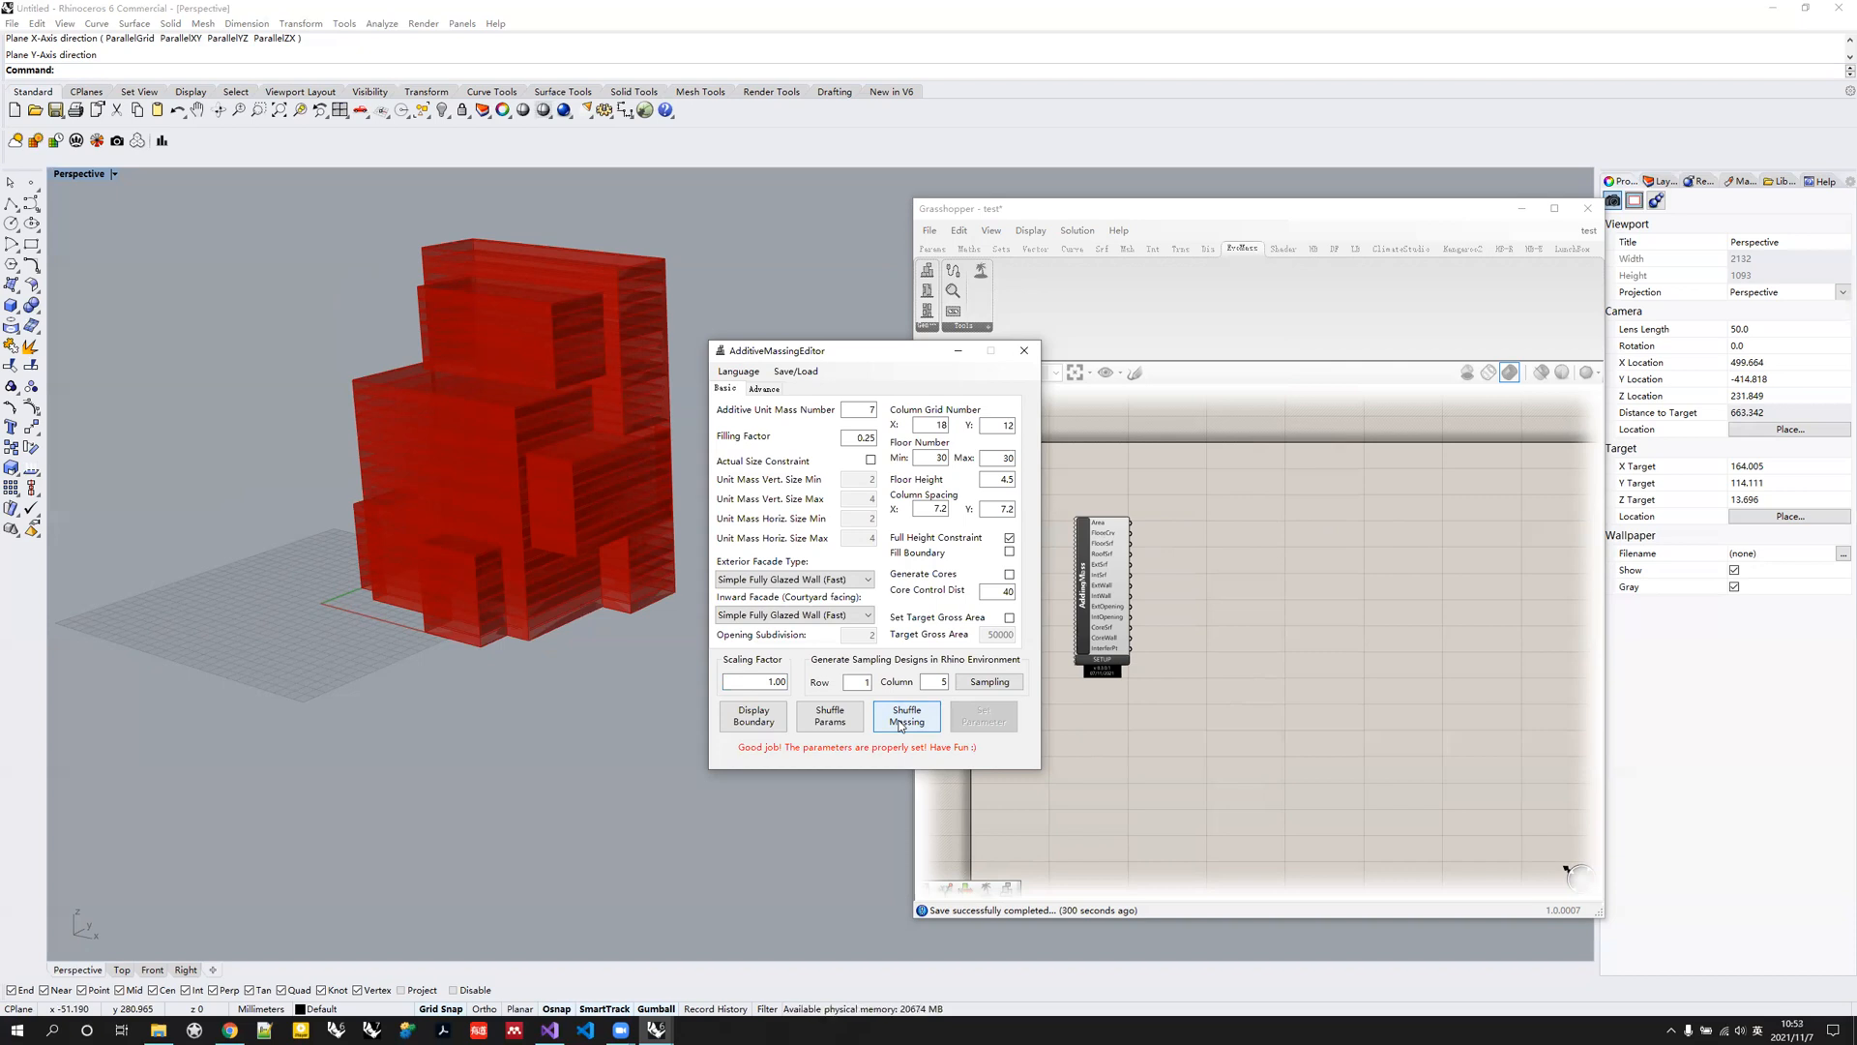
Turn off the Full Height Constraint and apply the parameters to the current massing.
{"action": "left_click", "coordinate": [901, 723]}
{"action": "left_click", "coordinate": [998, 721]}
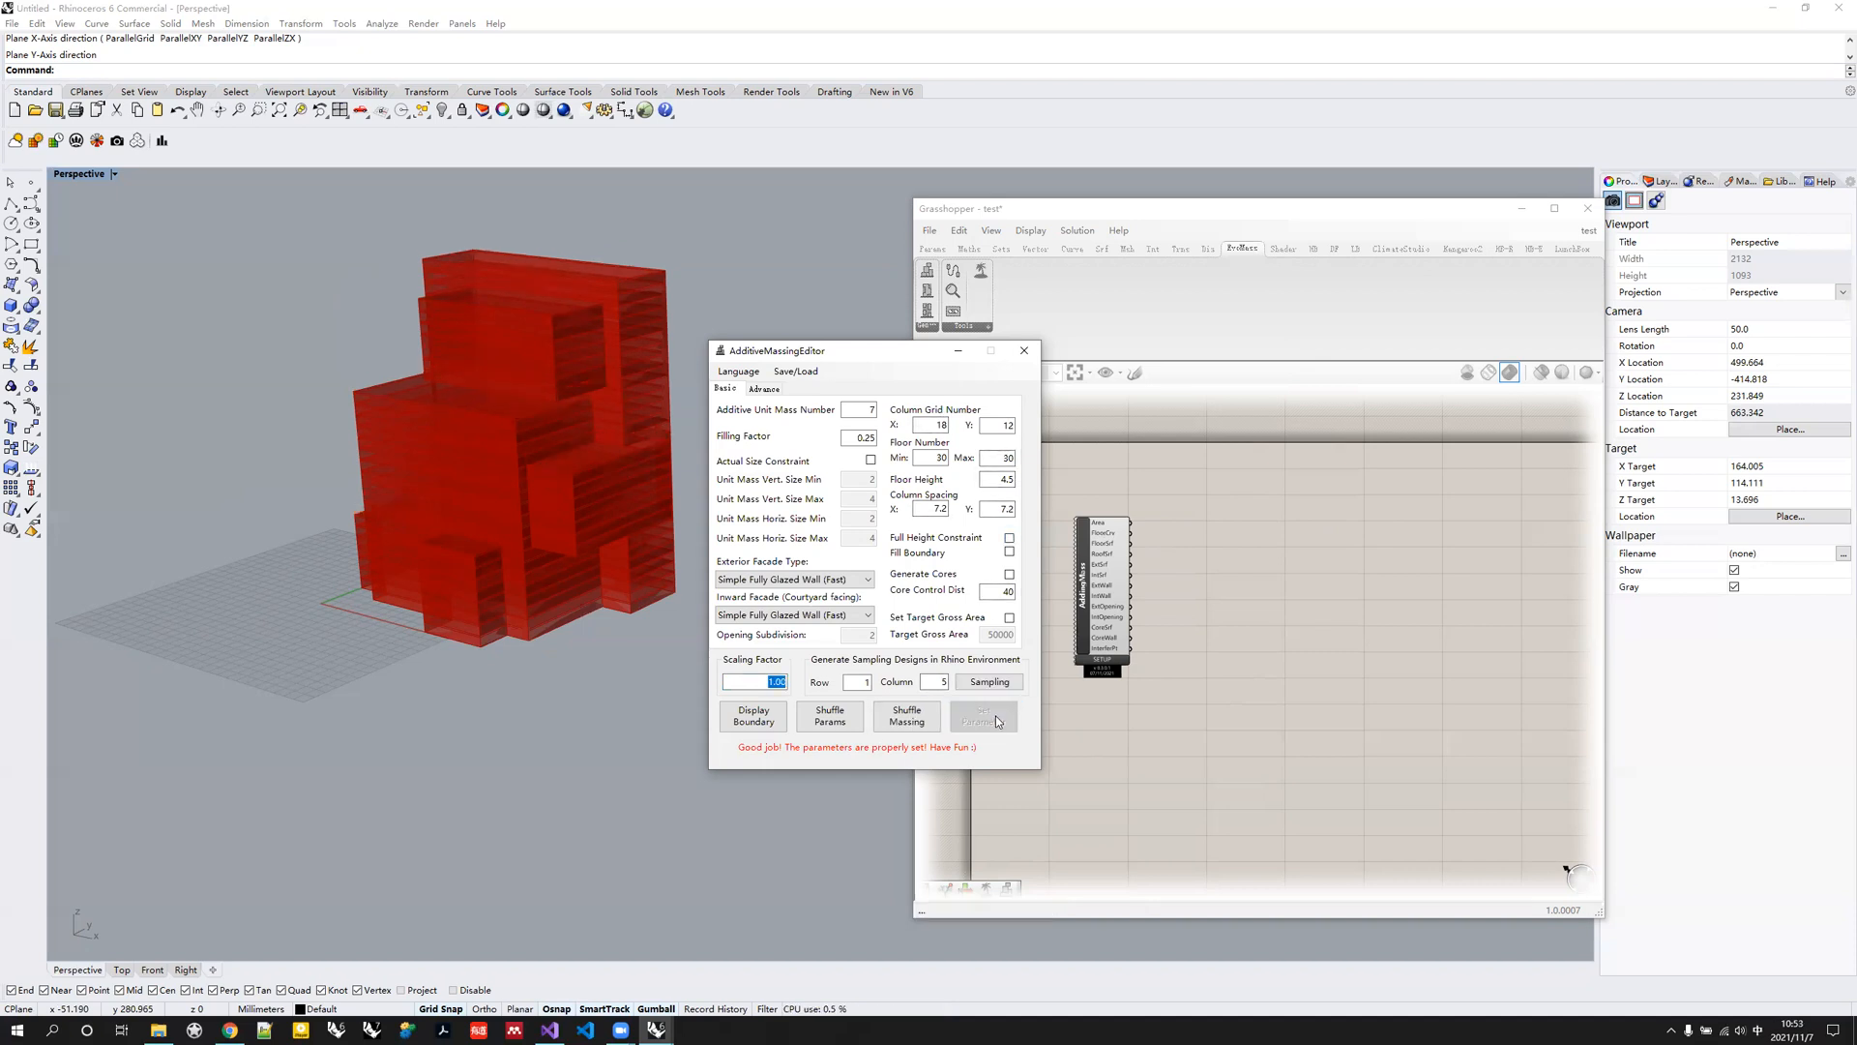
Set both the minimum and maximum floor number of the additive mass to 10 and apply the parameters.
{"action": "type", "text": "1"}
{"action": "left_click_drag", "start_coordinate": [937, 459], "coordinate": [1008, 458]}
{"action": "type", "text": "1"}
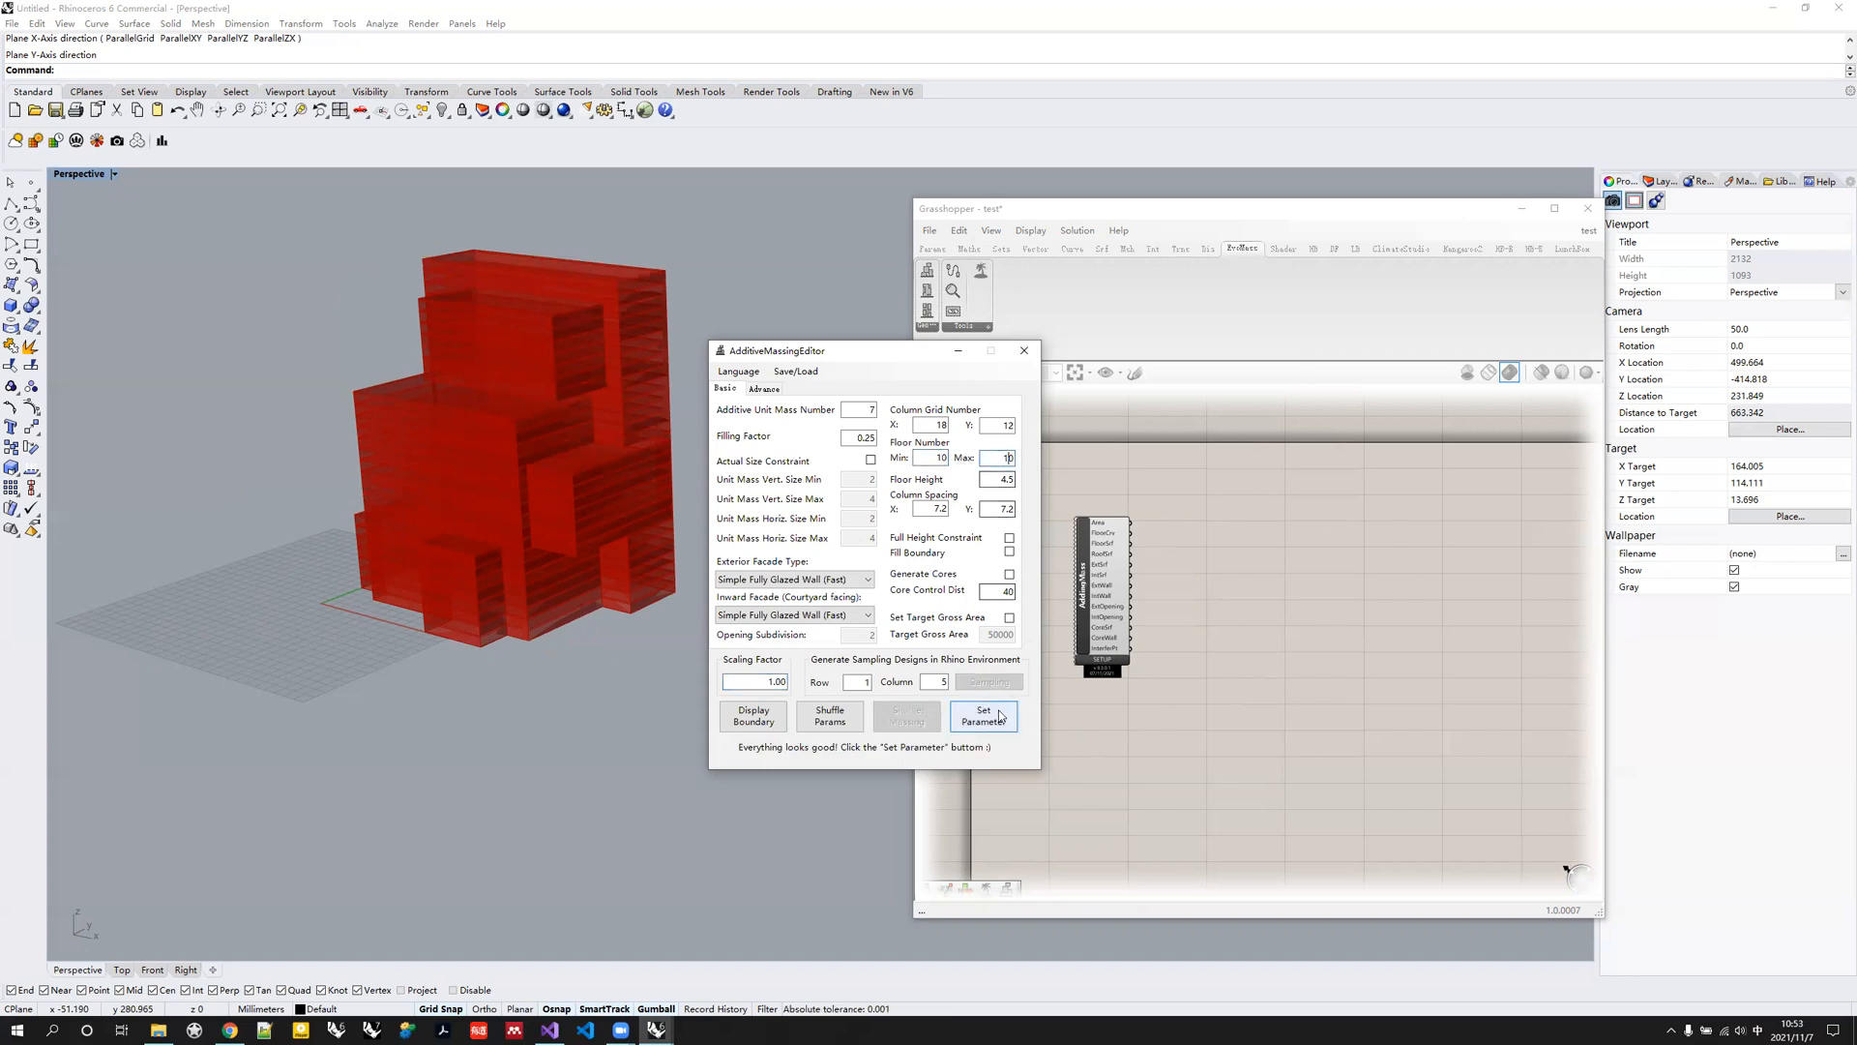
{"action": "left_click", "coordinate": [1000, 717]}
Enable the Actual Size Constraint, apply the parameters and shuffle the massing once, viewing the unit masses from above.
{"action": "left_click", "coordinate": [871, 460]}
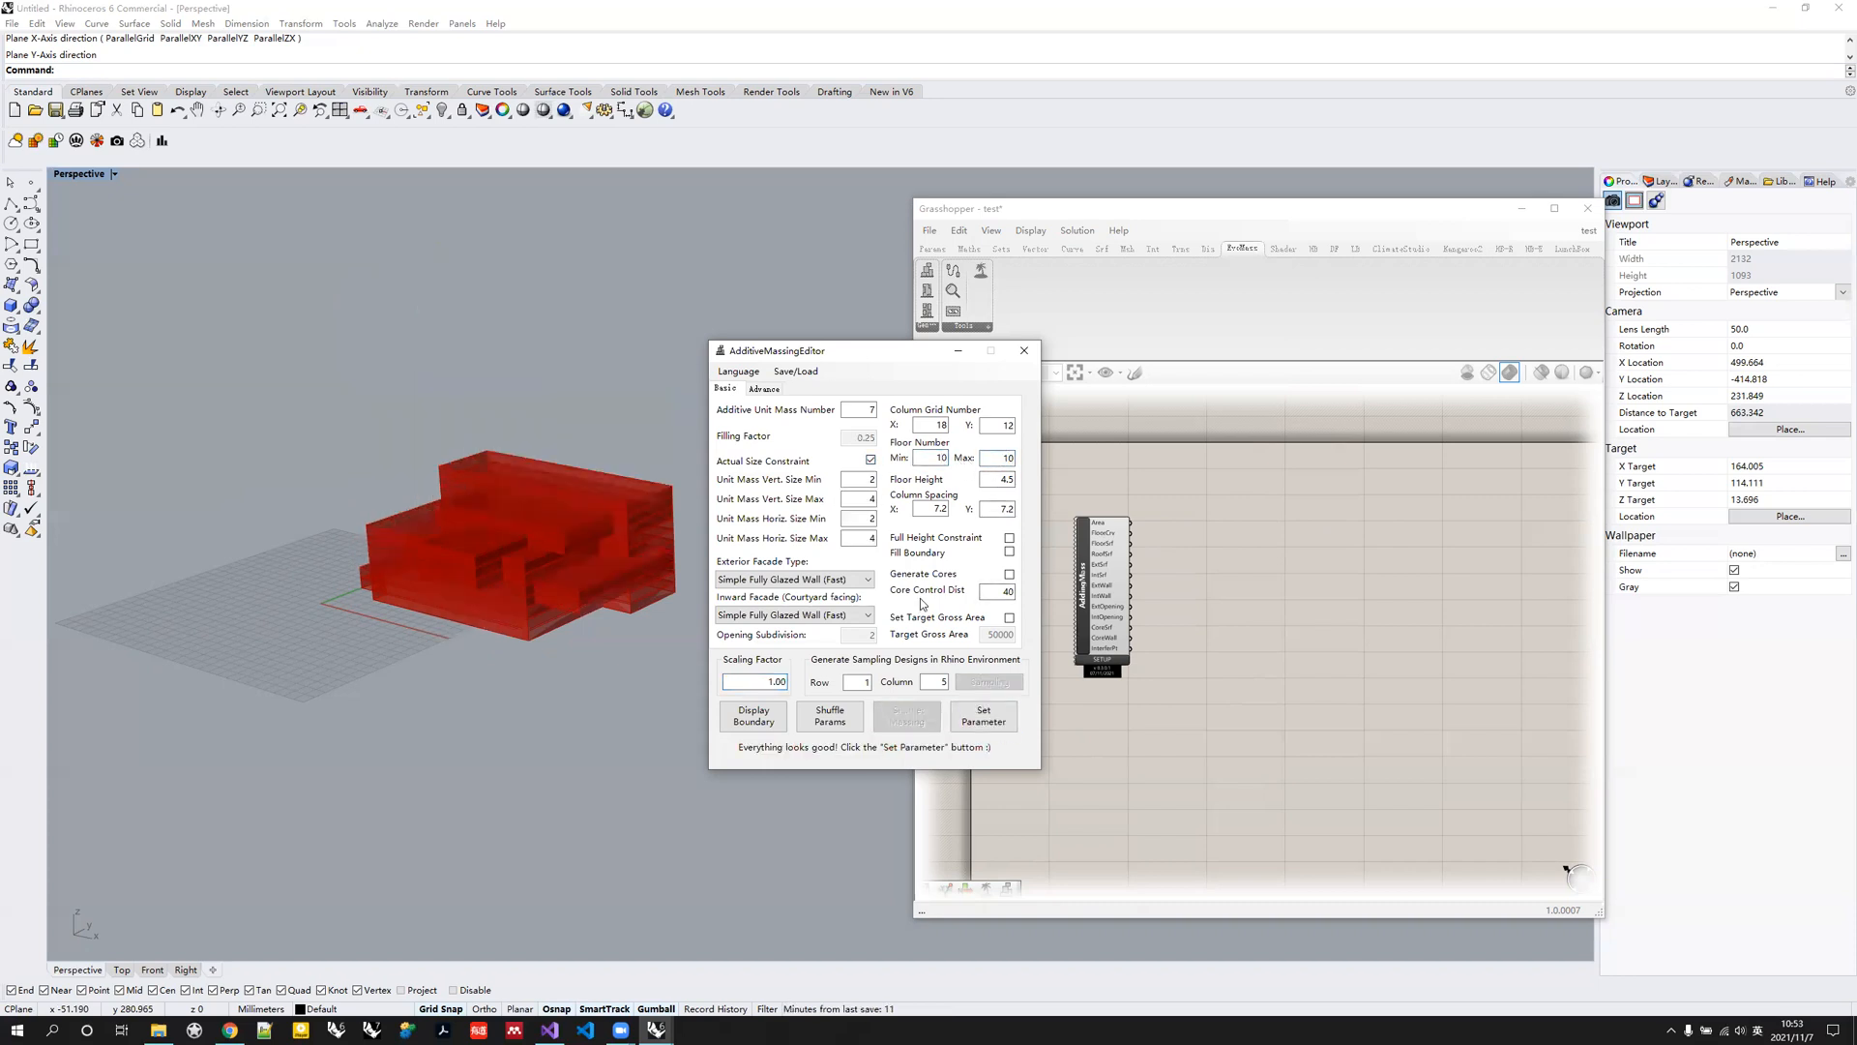
{"action": "left_click", "coordinate": [995, 728]}
{"action": "right_click_drag", "start_coordinate": [455, 624], "coordinate": [531, 626]}
{"action": "scroll", "coordinate": [521, 636], "scroll_direction": "down", "scroll_amount": 6}
{"action": "right_click_drag", "start_coordinate": [568, 750], "coordinate": [475, 677], "text": "shift"}
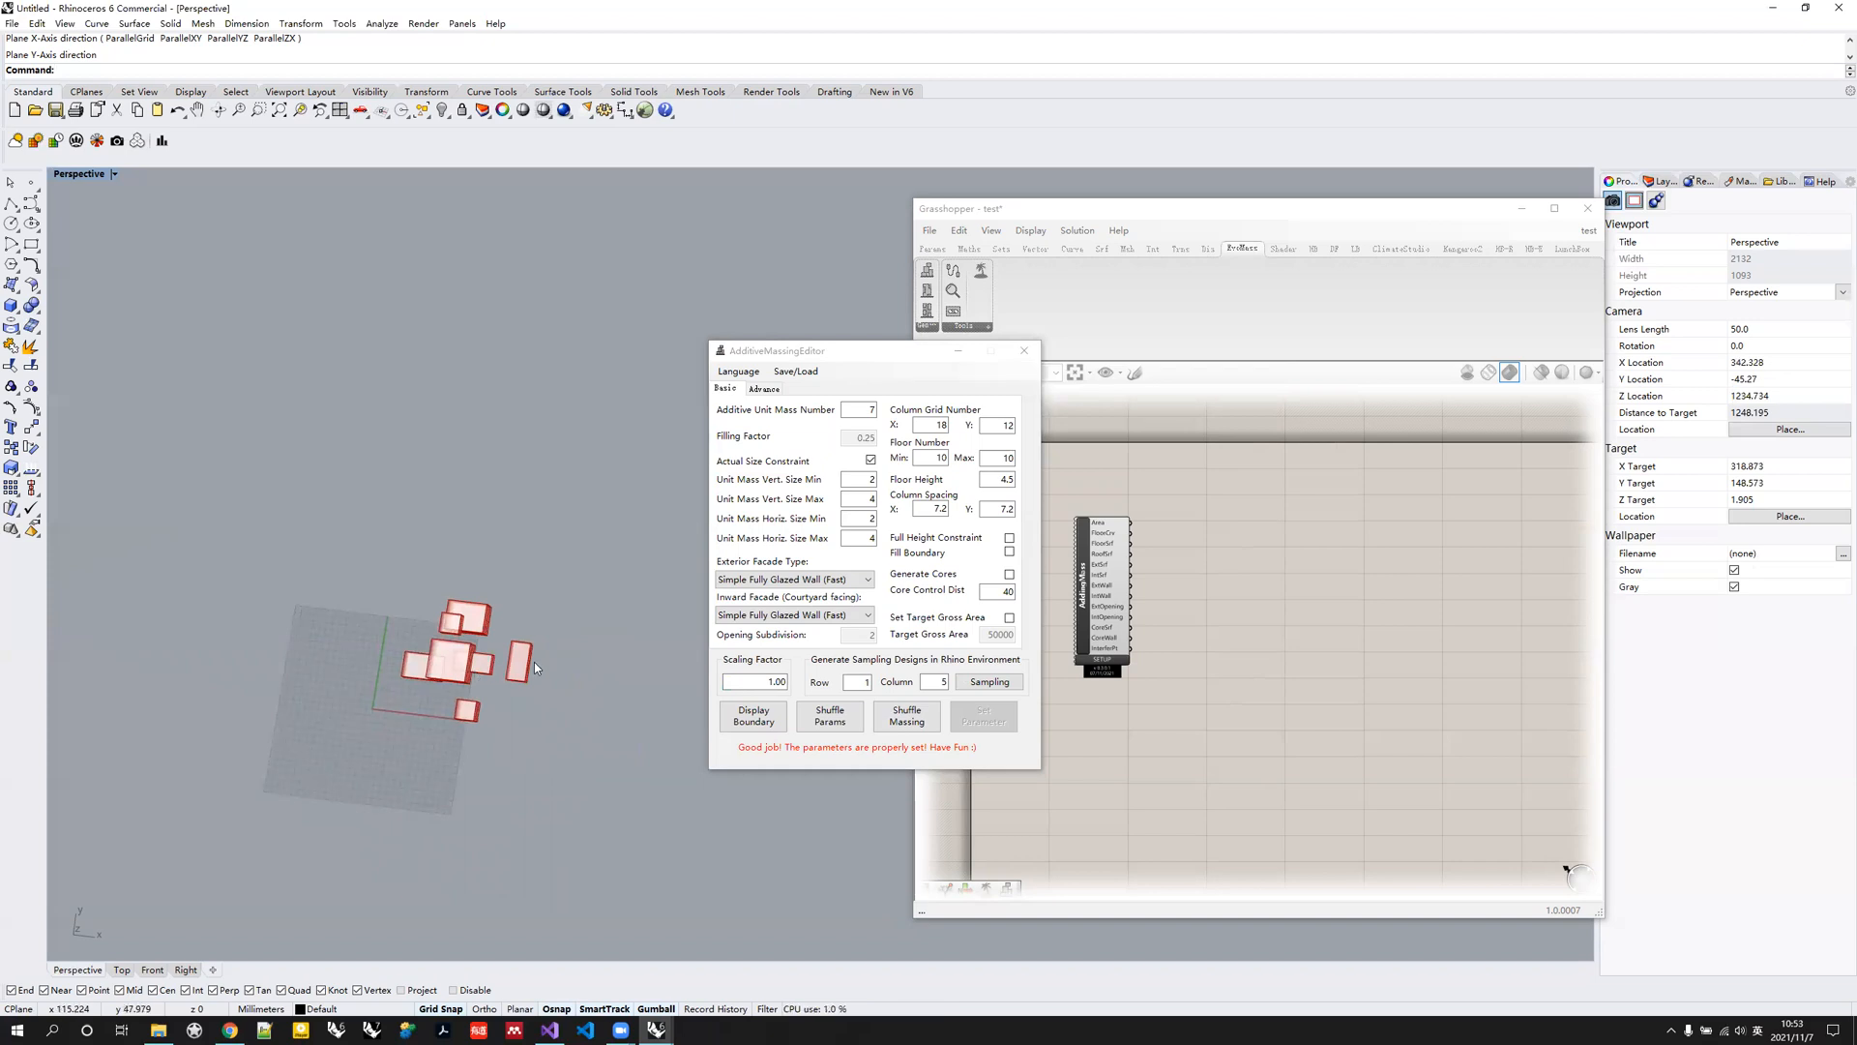
{"action": "left_click", "coordinate": [918, 716]}
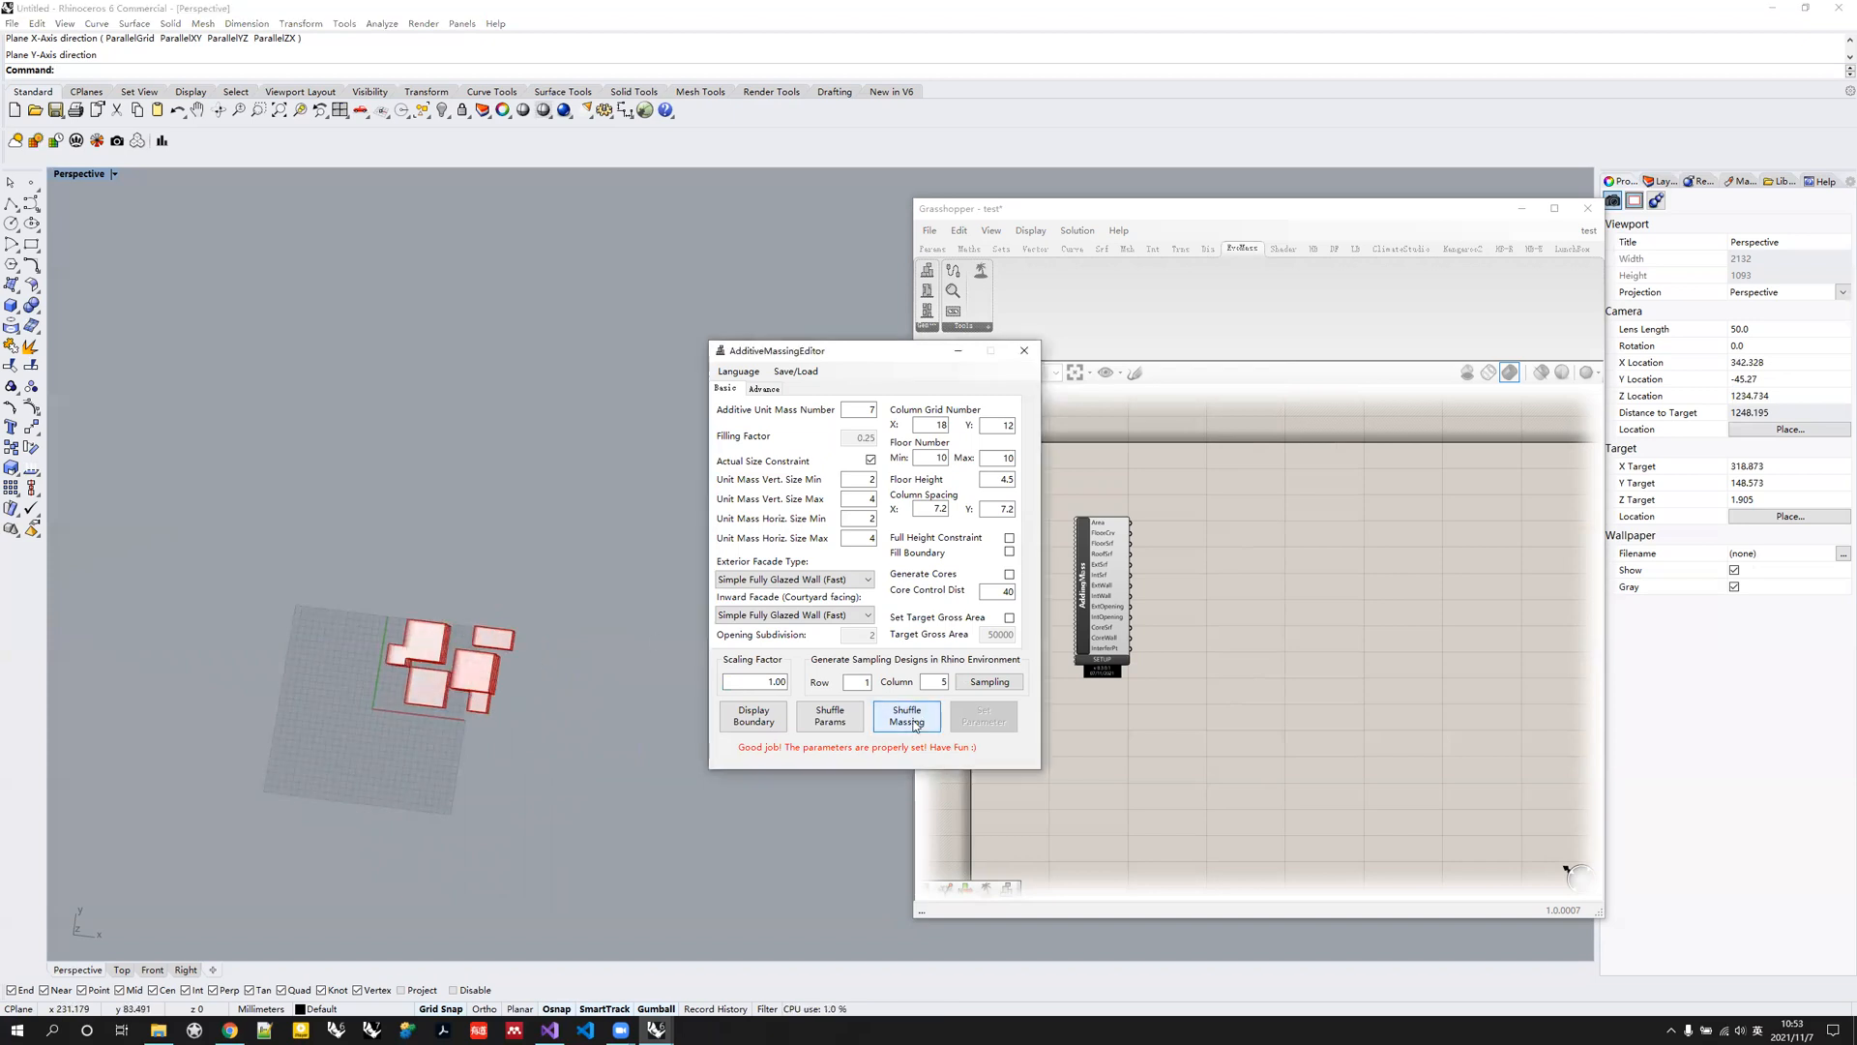
Switch to the four-viewport layout, enable Fill Boundary for the additive mass and apply the parameters.
{"action": "double_click", "coordinate": [83, 179]}
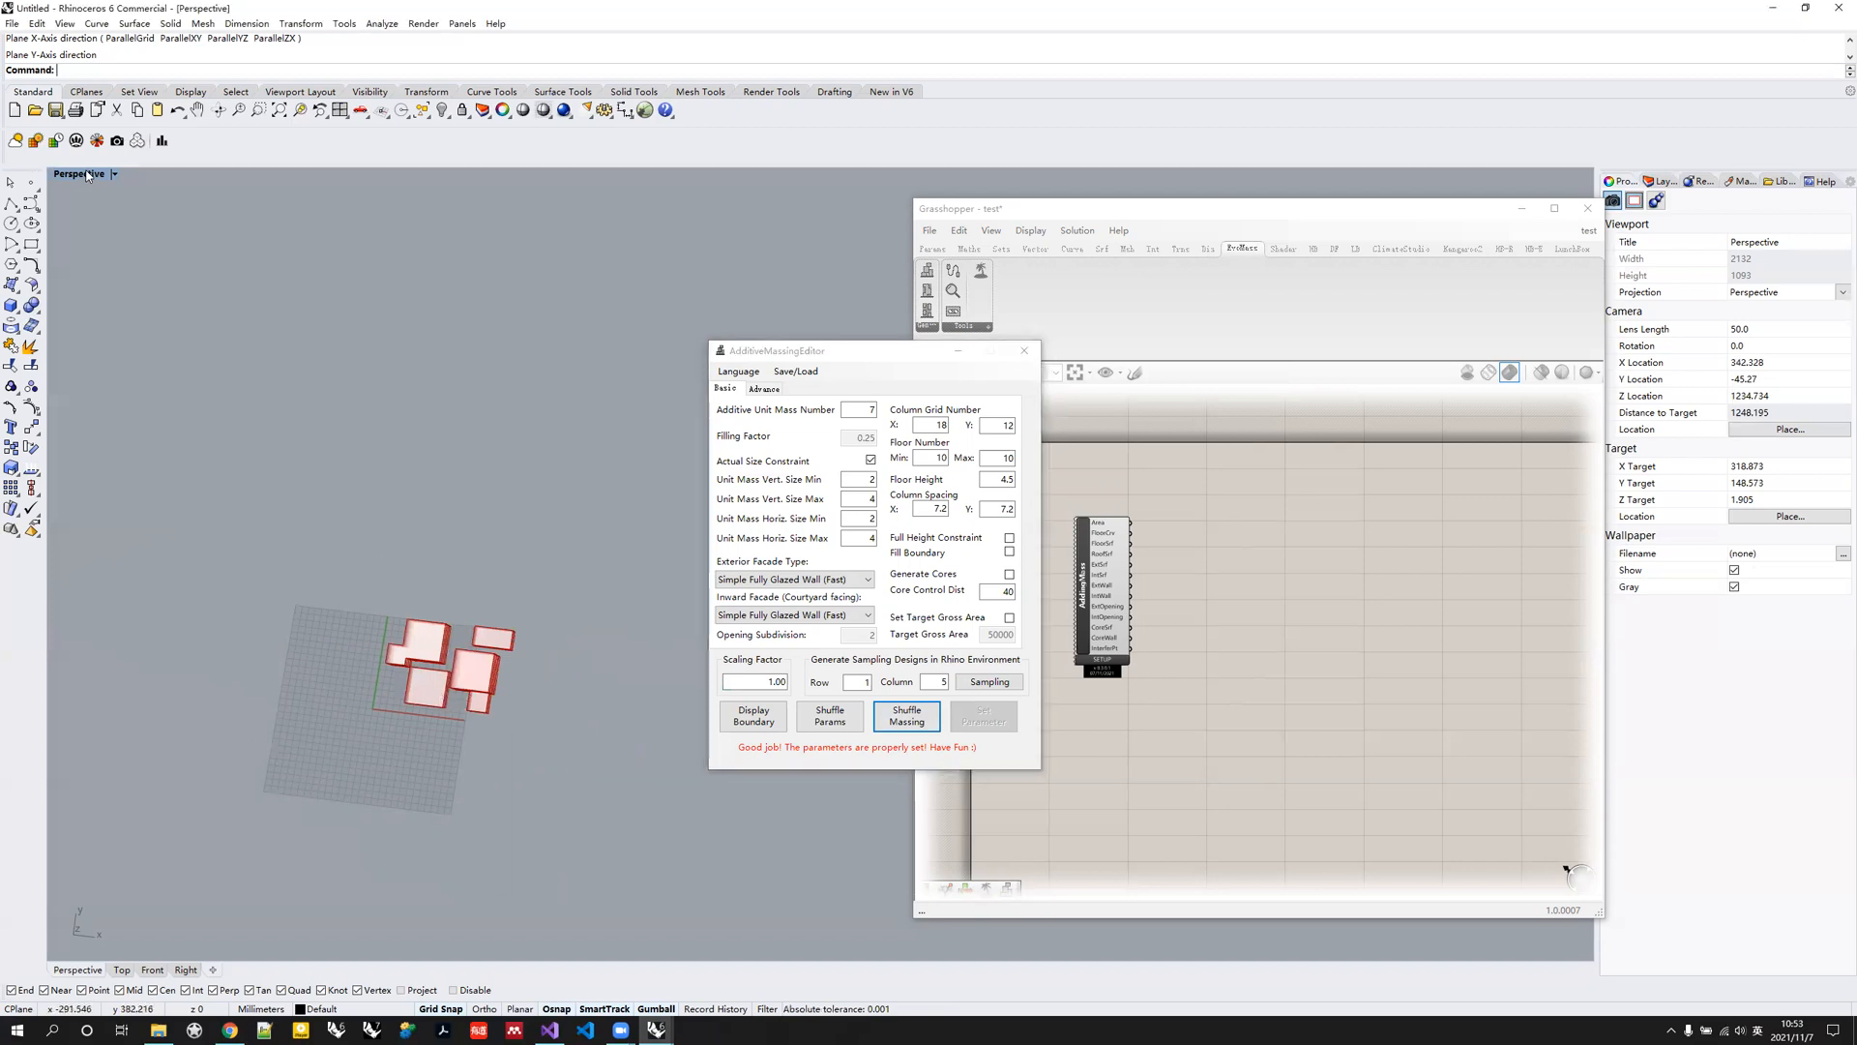
{"action": "scroll", "coordinate": [405, 490], "scroll_direction": "up", "scroll_amount": 5}
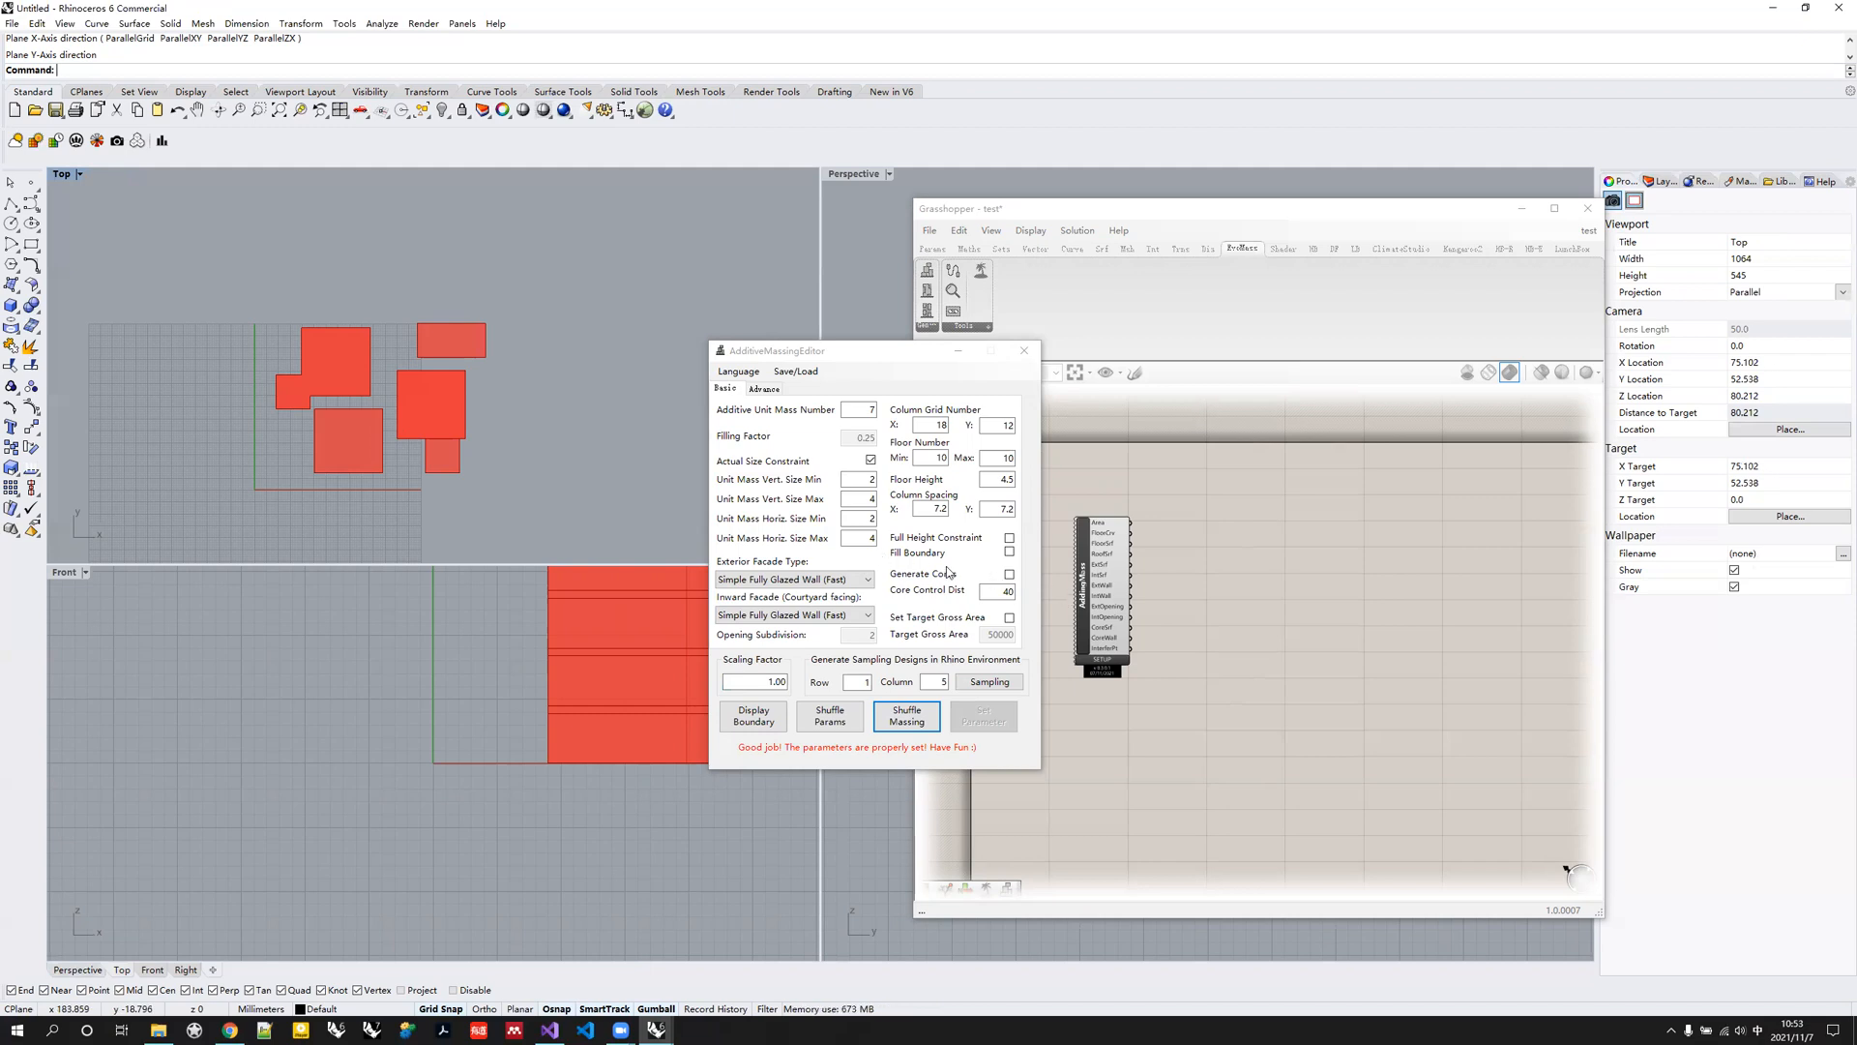
{"action": "left_click", "coordinate": [1009, 553]}
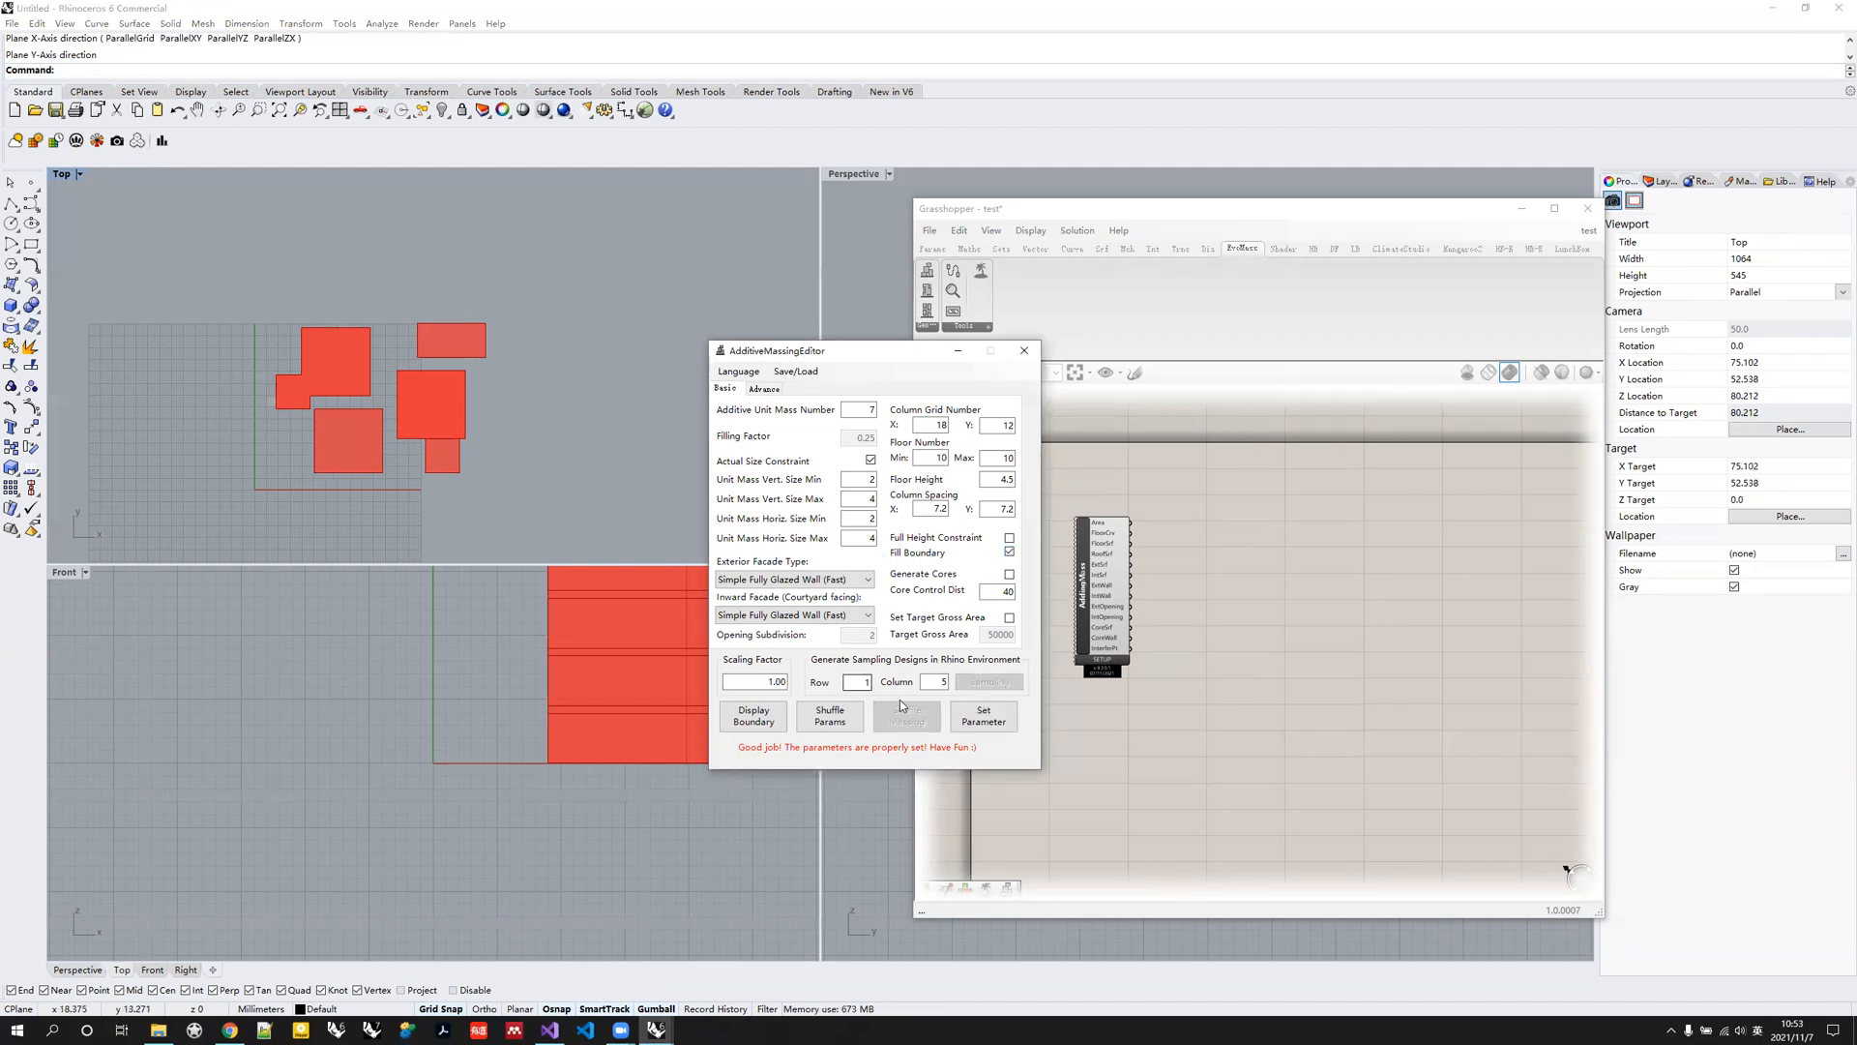
{"action": "left_click", "coordinate": [984, 716]}
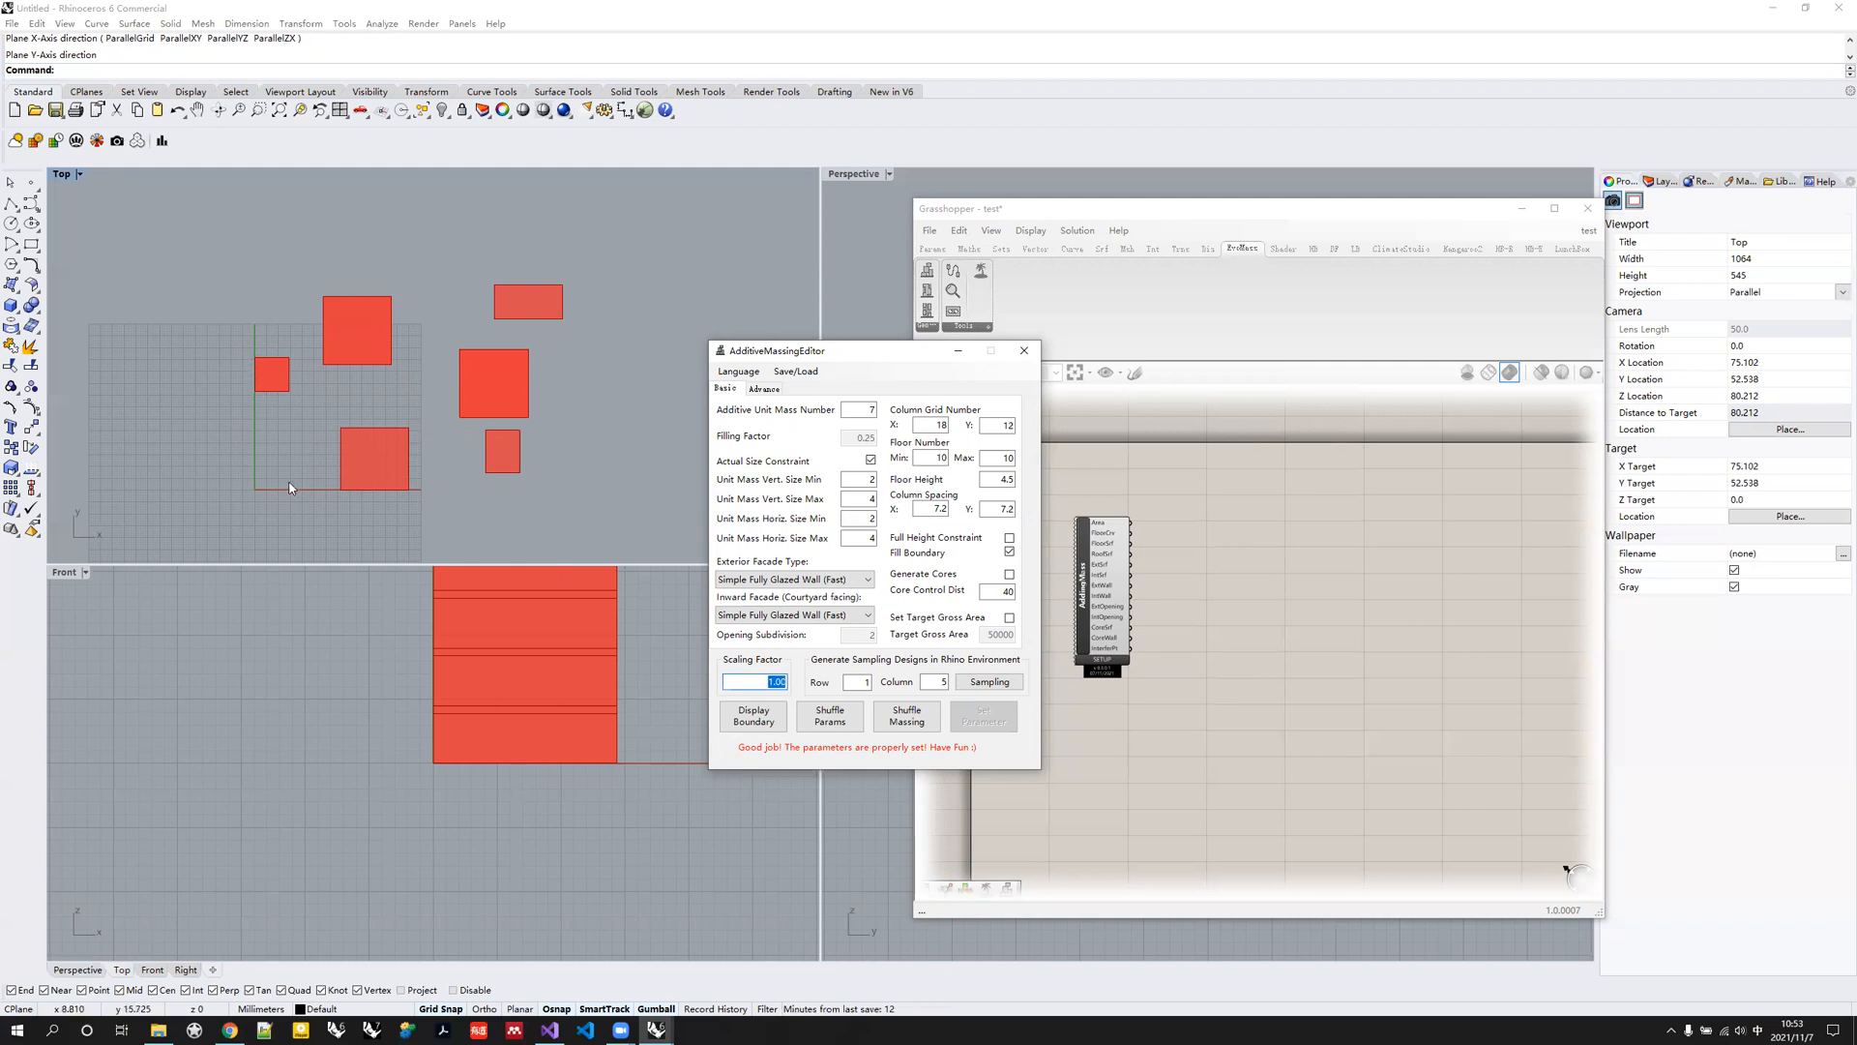
Shuffle the massing once, turn off Fill Boundary and apply the parameters.
{"action": "left_click", "coordinate": [892, 717]}
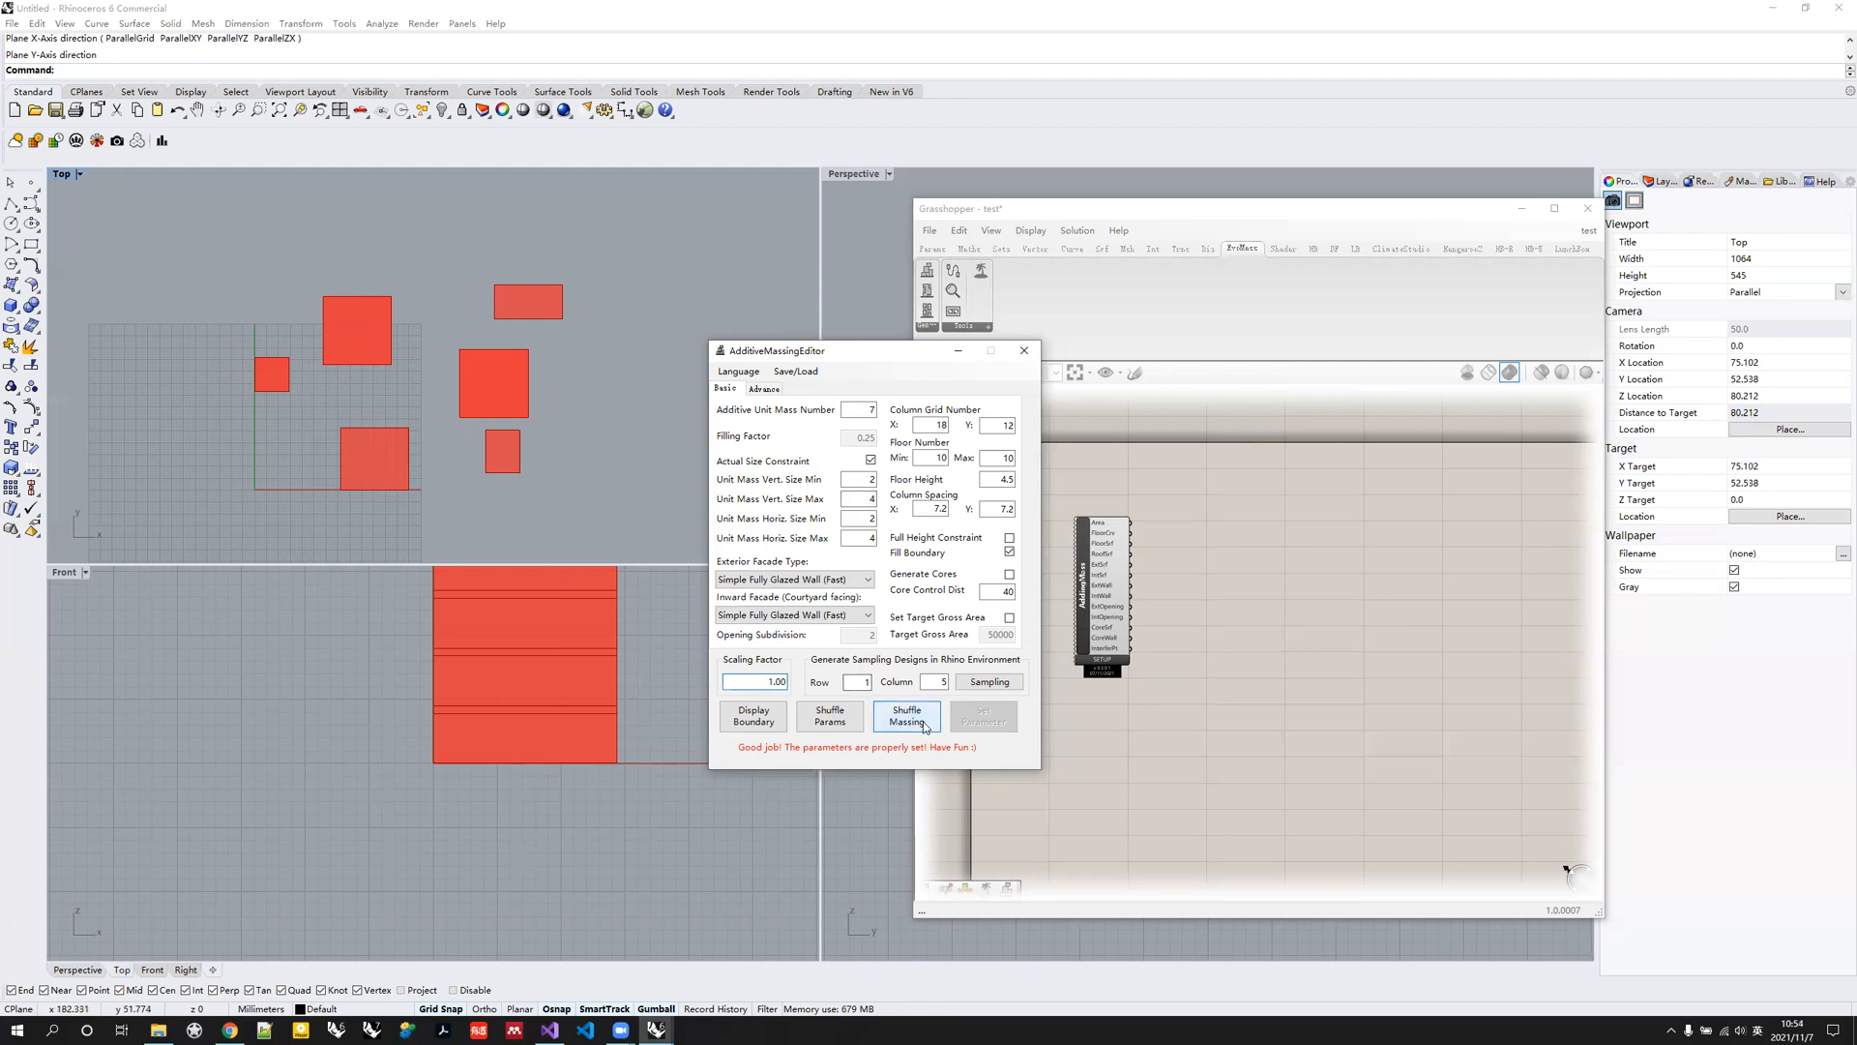
{"action": "left_click", "coordinate": [1009, 551]}
{"action": "left_click", "coordinate": [984, 716]}
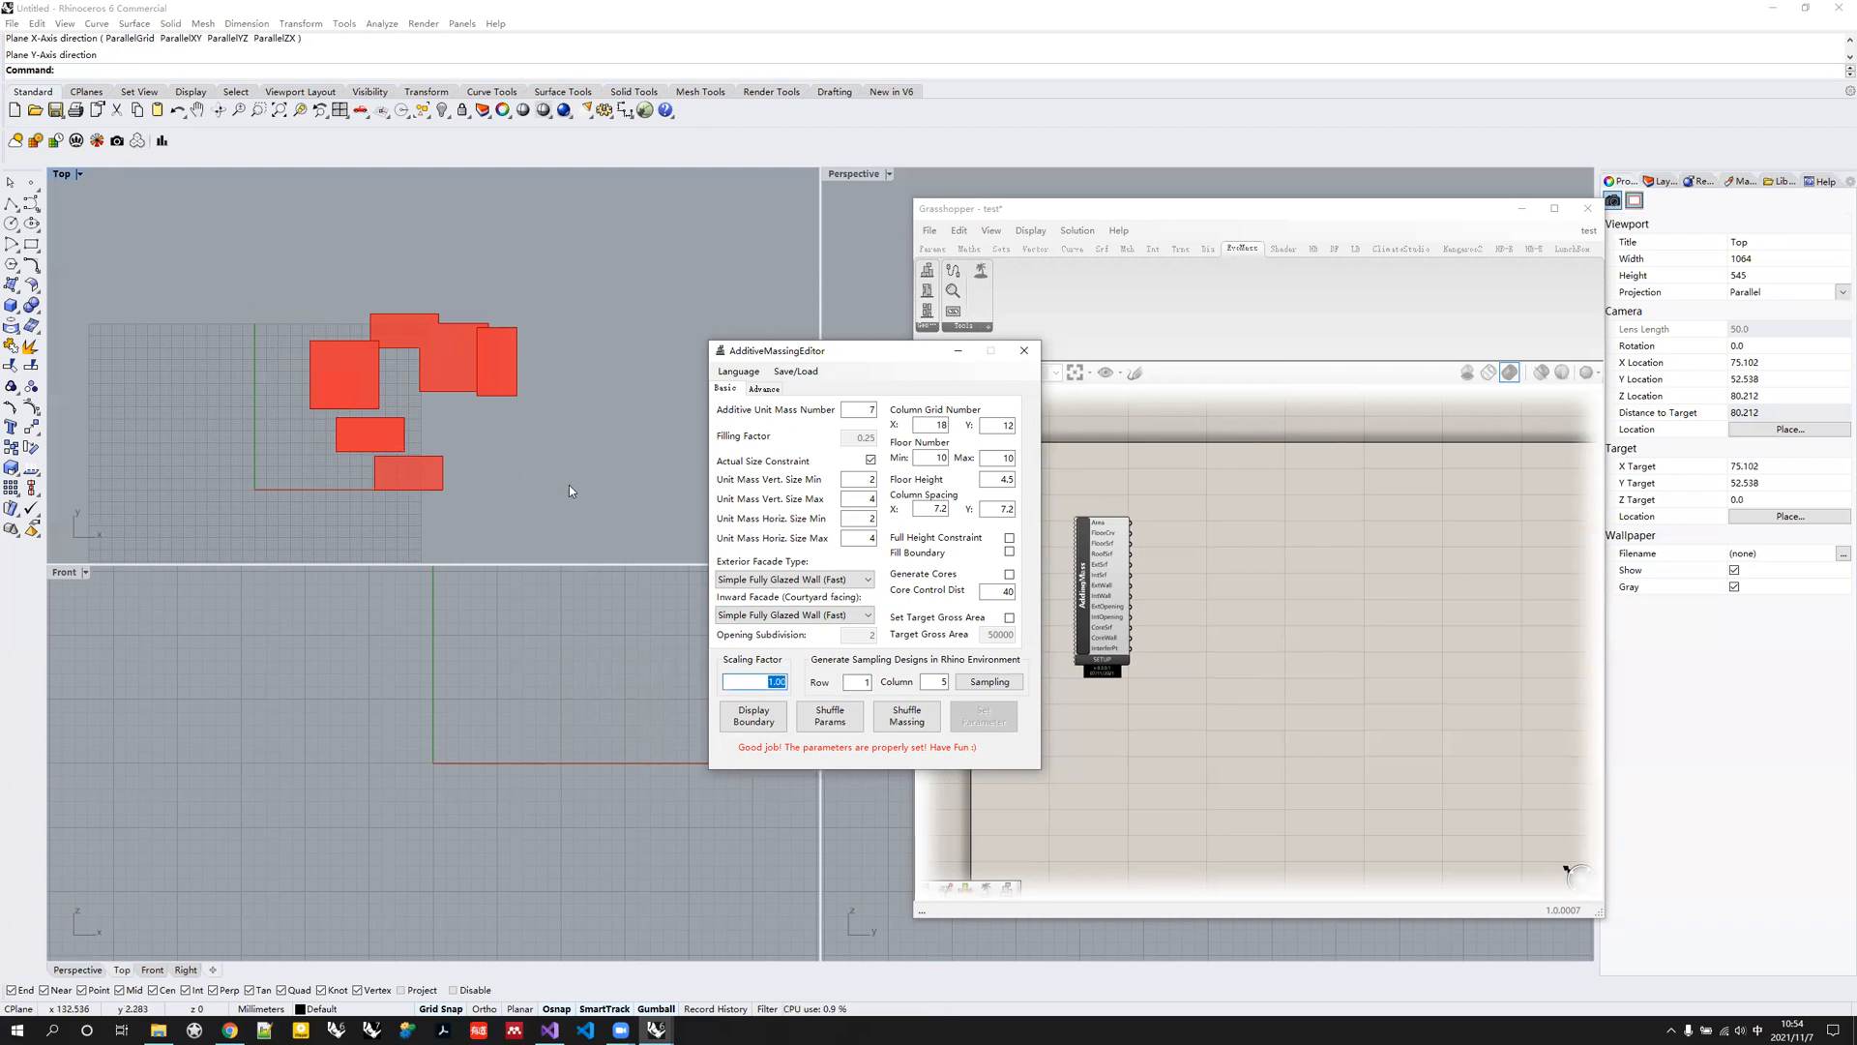
Re-enable Fill Boundary, apply it and shuffle the massing several times to compare the variants in the Top view.
{"action": "left_click", "coordinate": [1010, 552]}
{"action": "left_click", "coordinate": [910, 718]}
{"action": "left_click", "coordinate": [909, 718]}
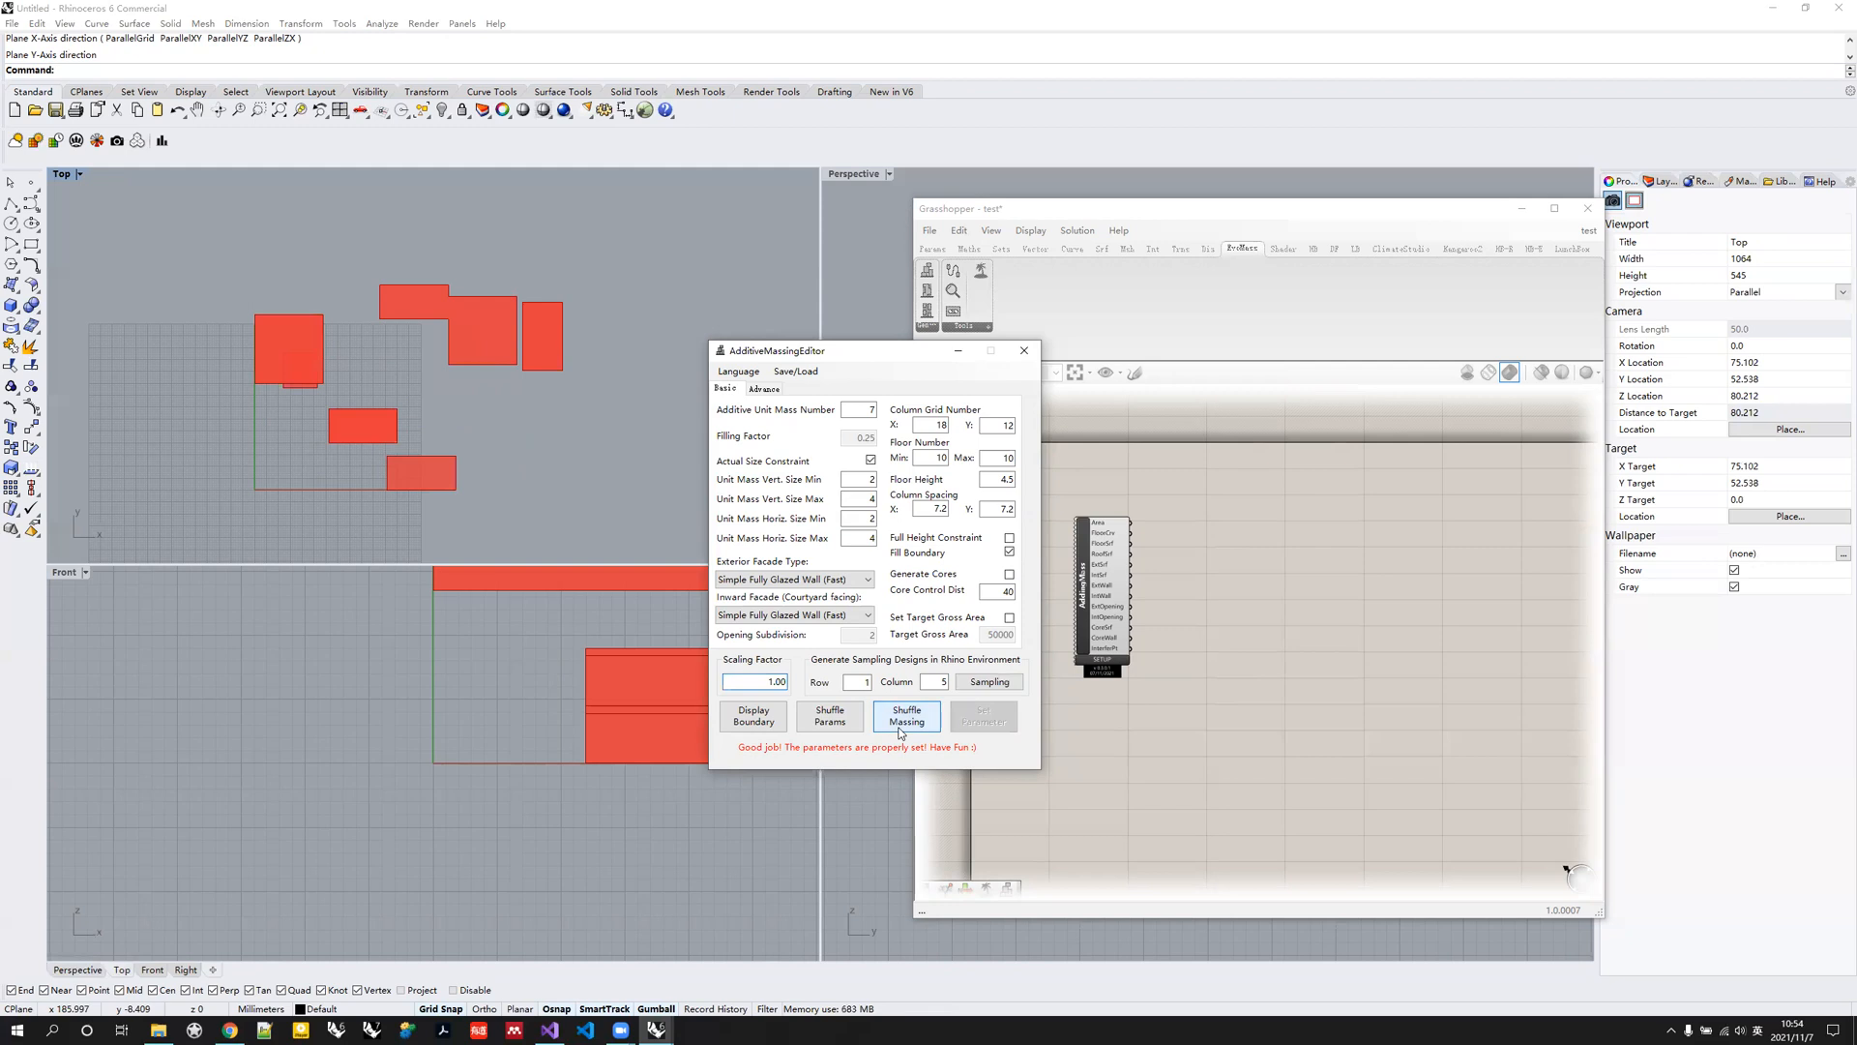
{"action": "mouse_move", "coordinate": [1010, 552]}
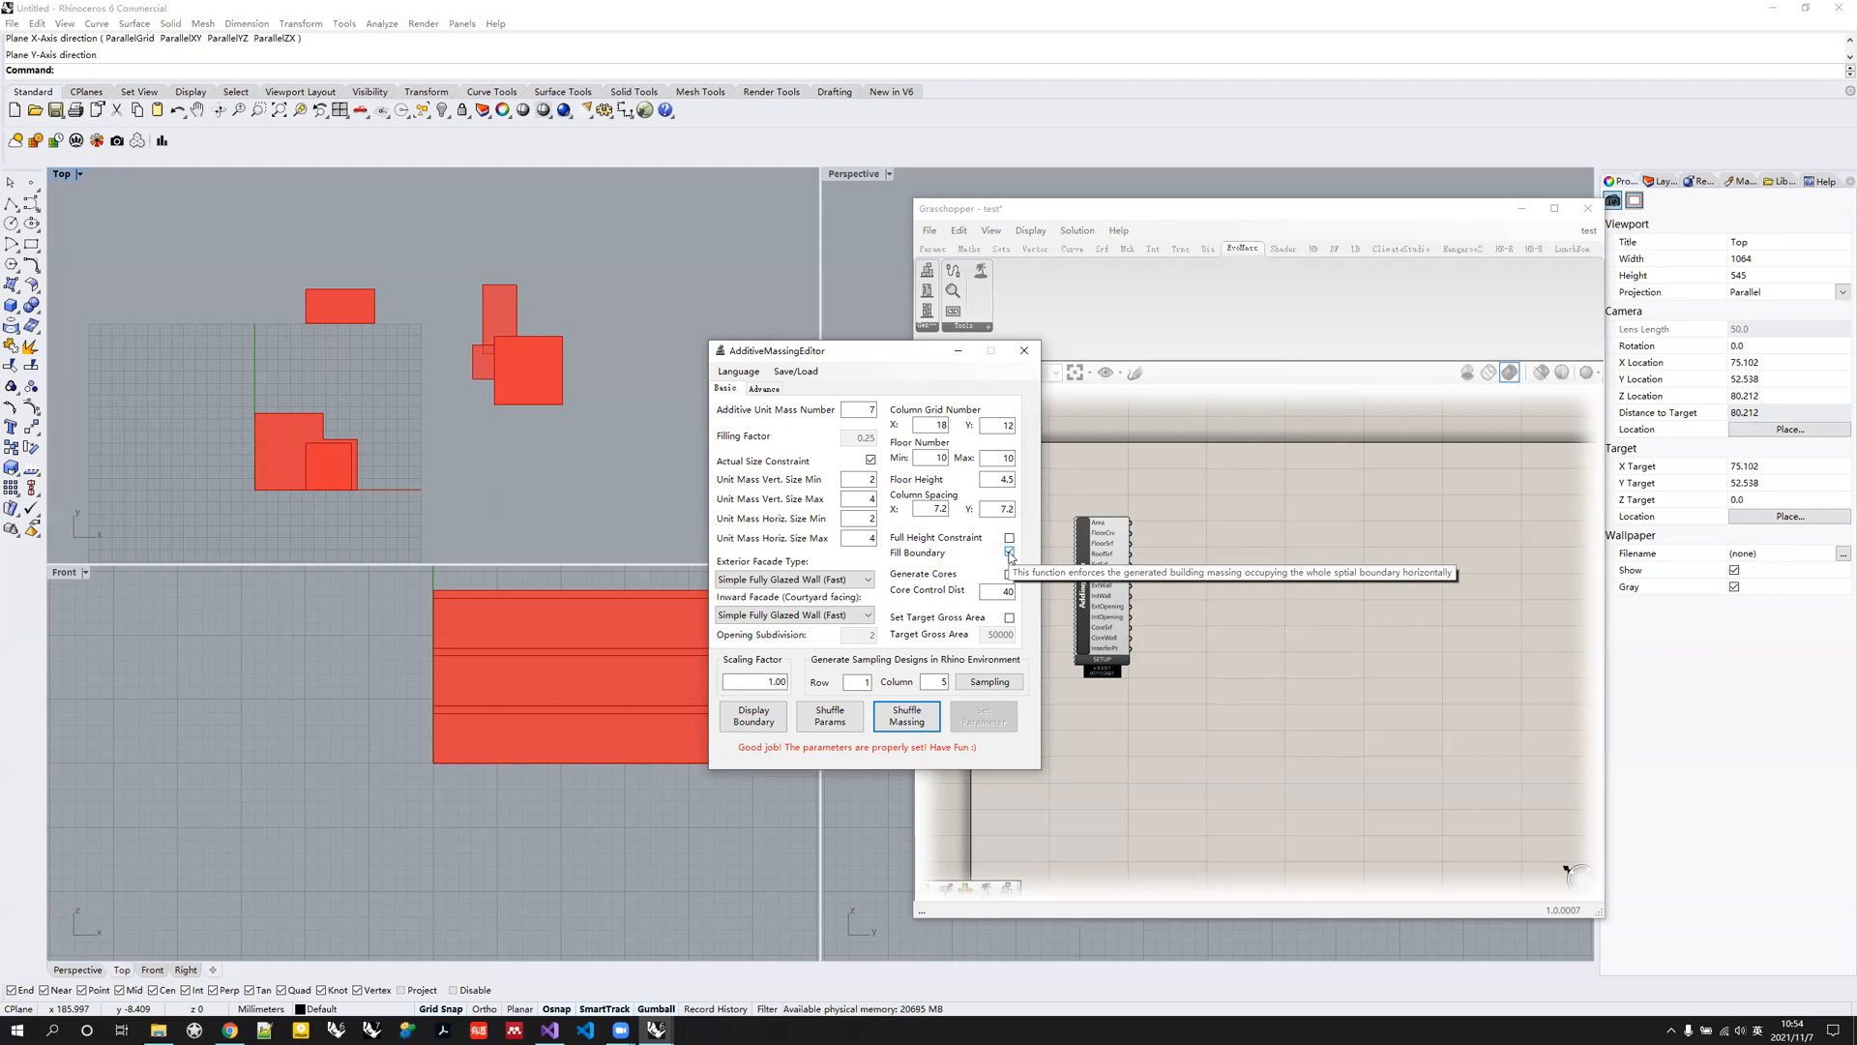
{"action": "left_click", "coordinate": [905, 721]}
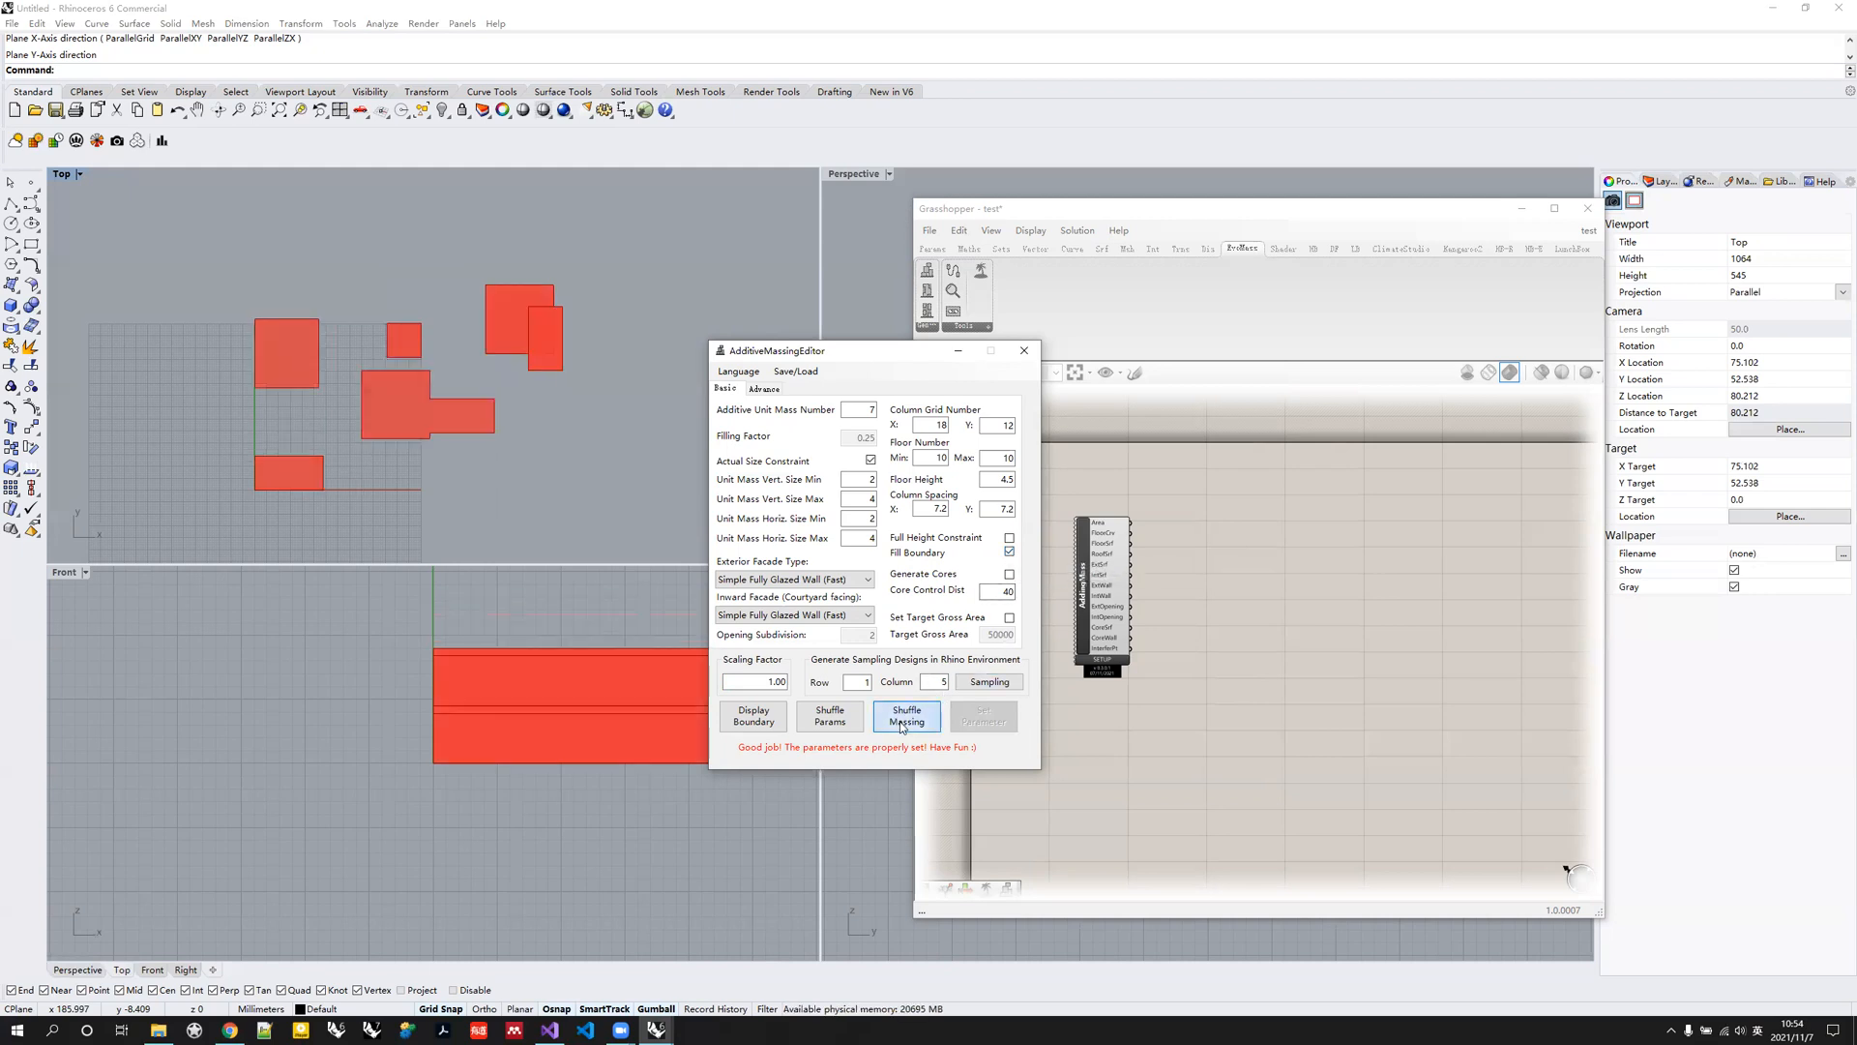
{"action": "left_click", "coordinate": [903, 727]}
Disable Fill Boundary again, apply the parameters and move the massing editor slightly aside.
{"action": "left_click", "coordinate": [1010, 553]}
{"action": "left_click", "coordinate": [987, 717]}
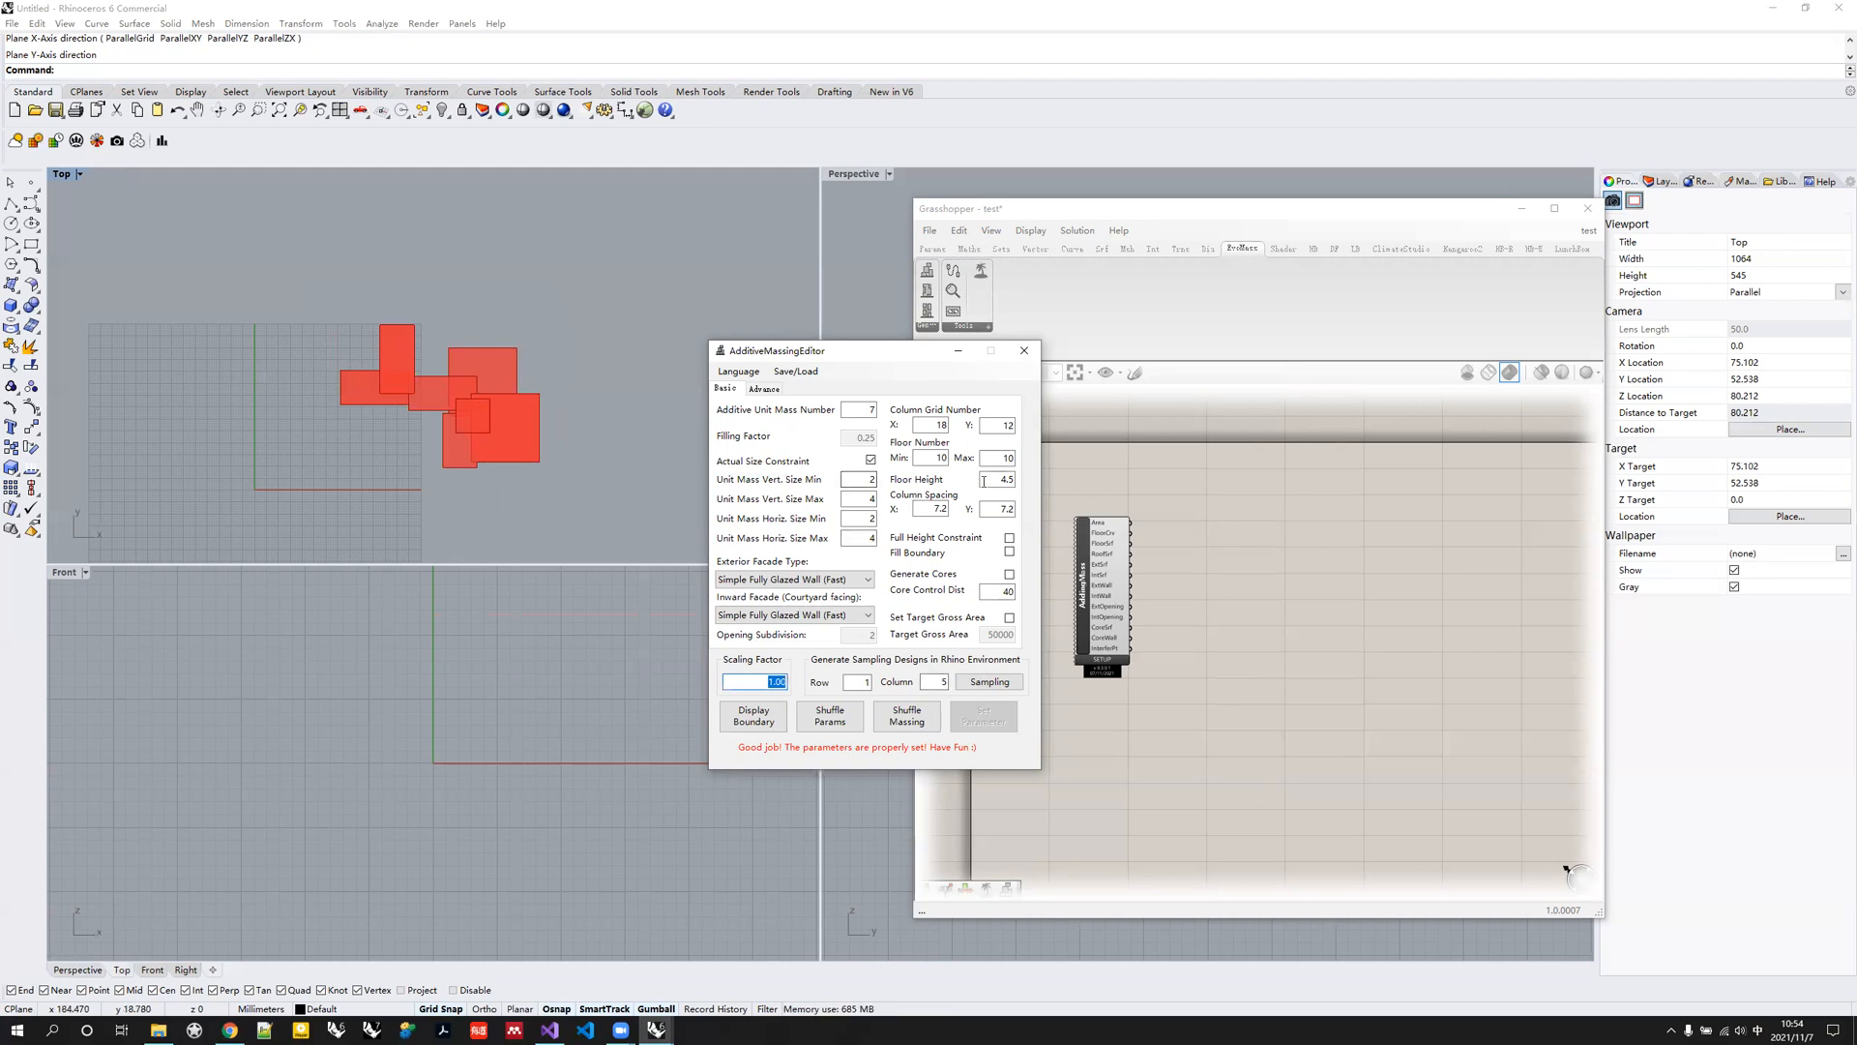
{"action": "left_click_drag", "start_coordinate": [813, 351], "coordinate": [787, 373]}
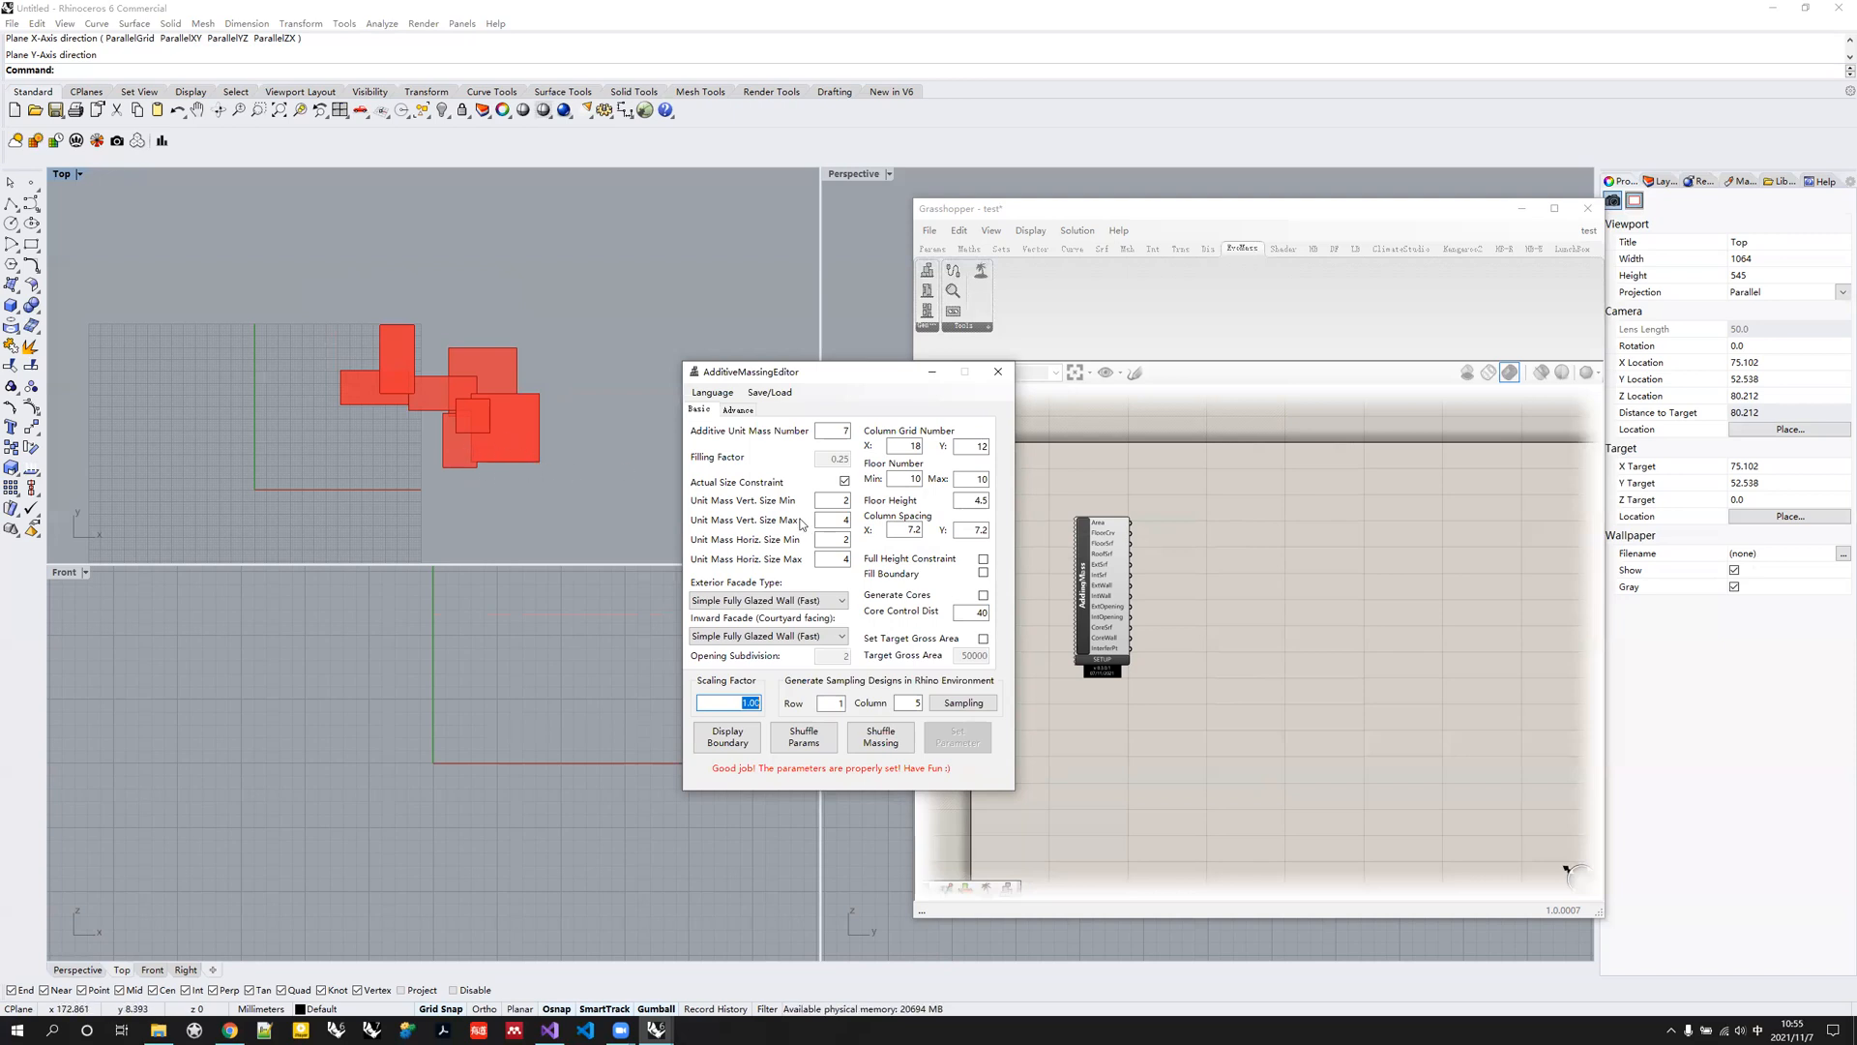
Set the column spacing in the Y direction to 9 and apply the parameters.
{"action": "left_click", "coordinate": [972, 530]}
{"action": "type", "text": "9"}
{"action": "key", "text": "Tab"}
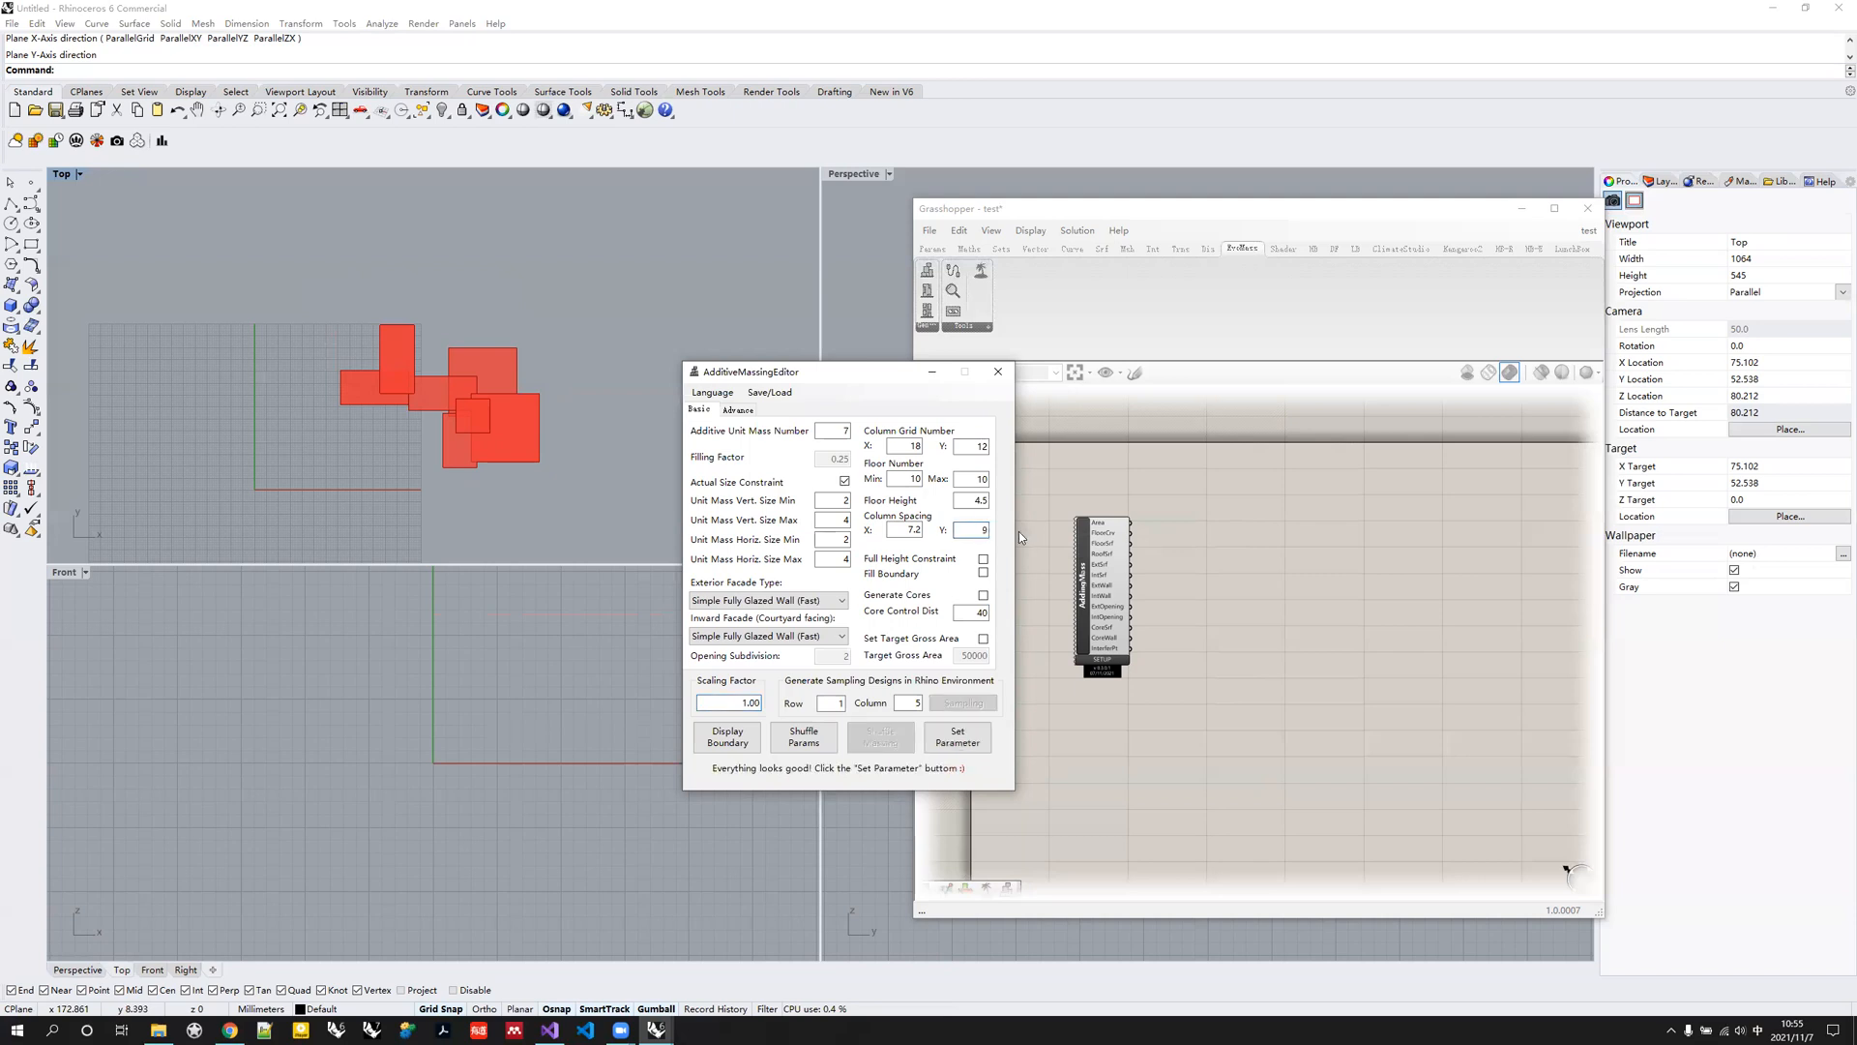
{"action": "left_click", "coordinate": [962, 741]}
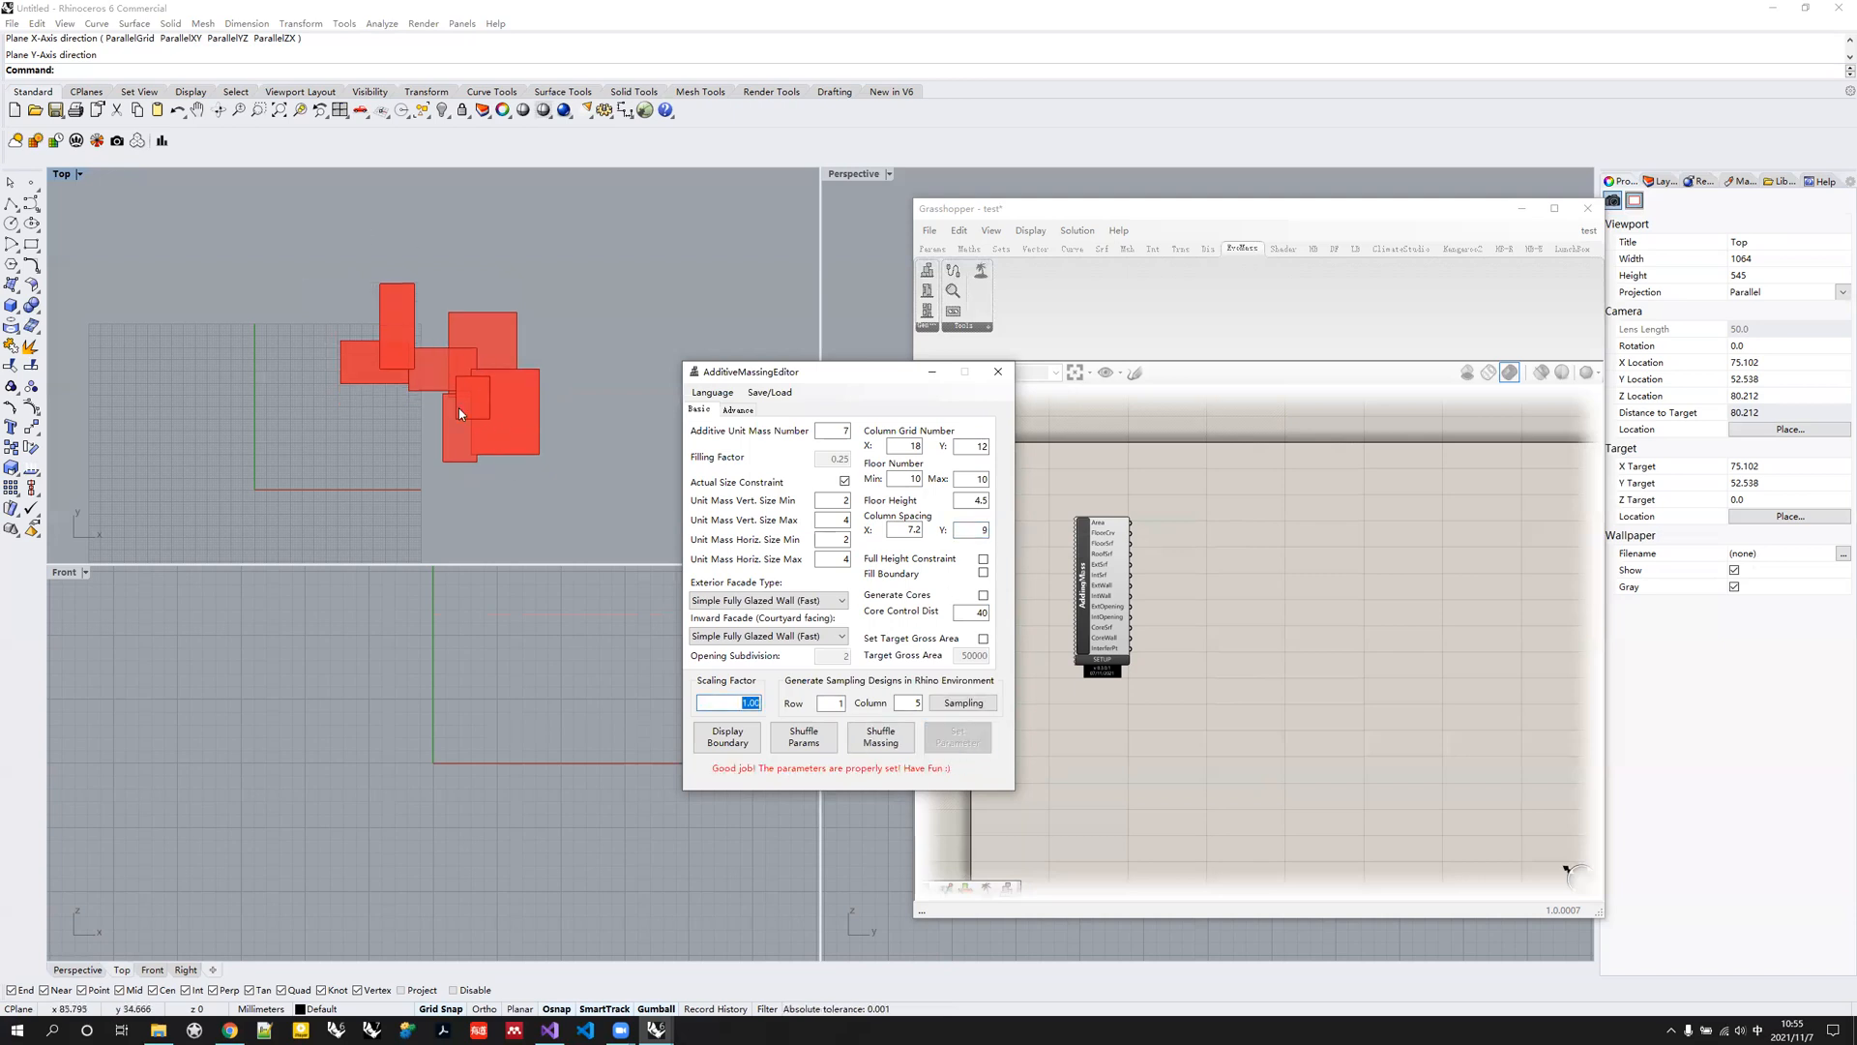
Set the exterior facade type to Window Opening (Slow), apply it and inspect the facades in the enlarged Perspective view.
{"action": "left_click", "coordinate": [789, 602]}
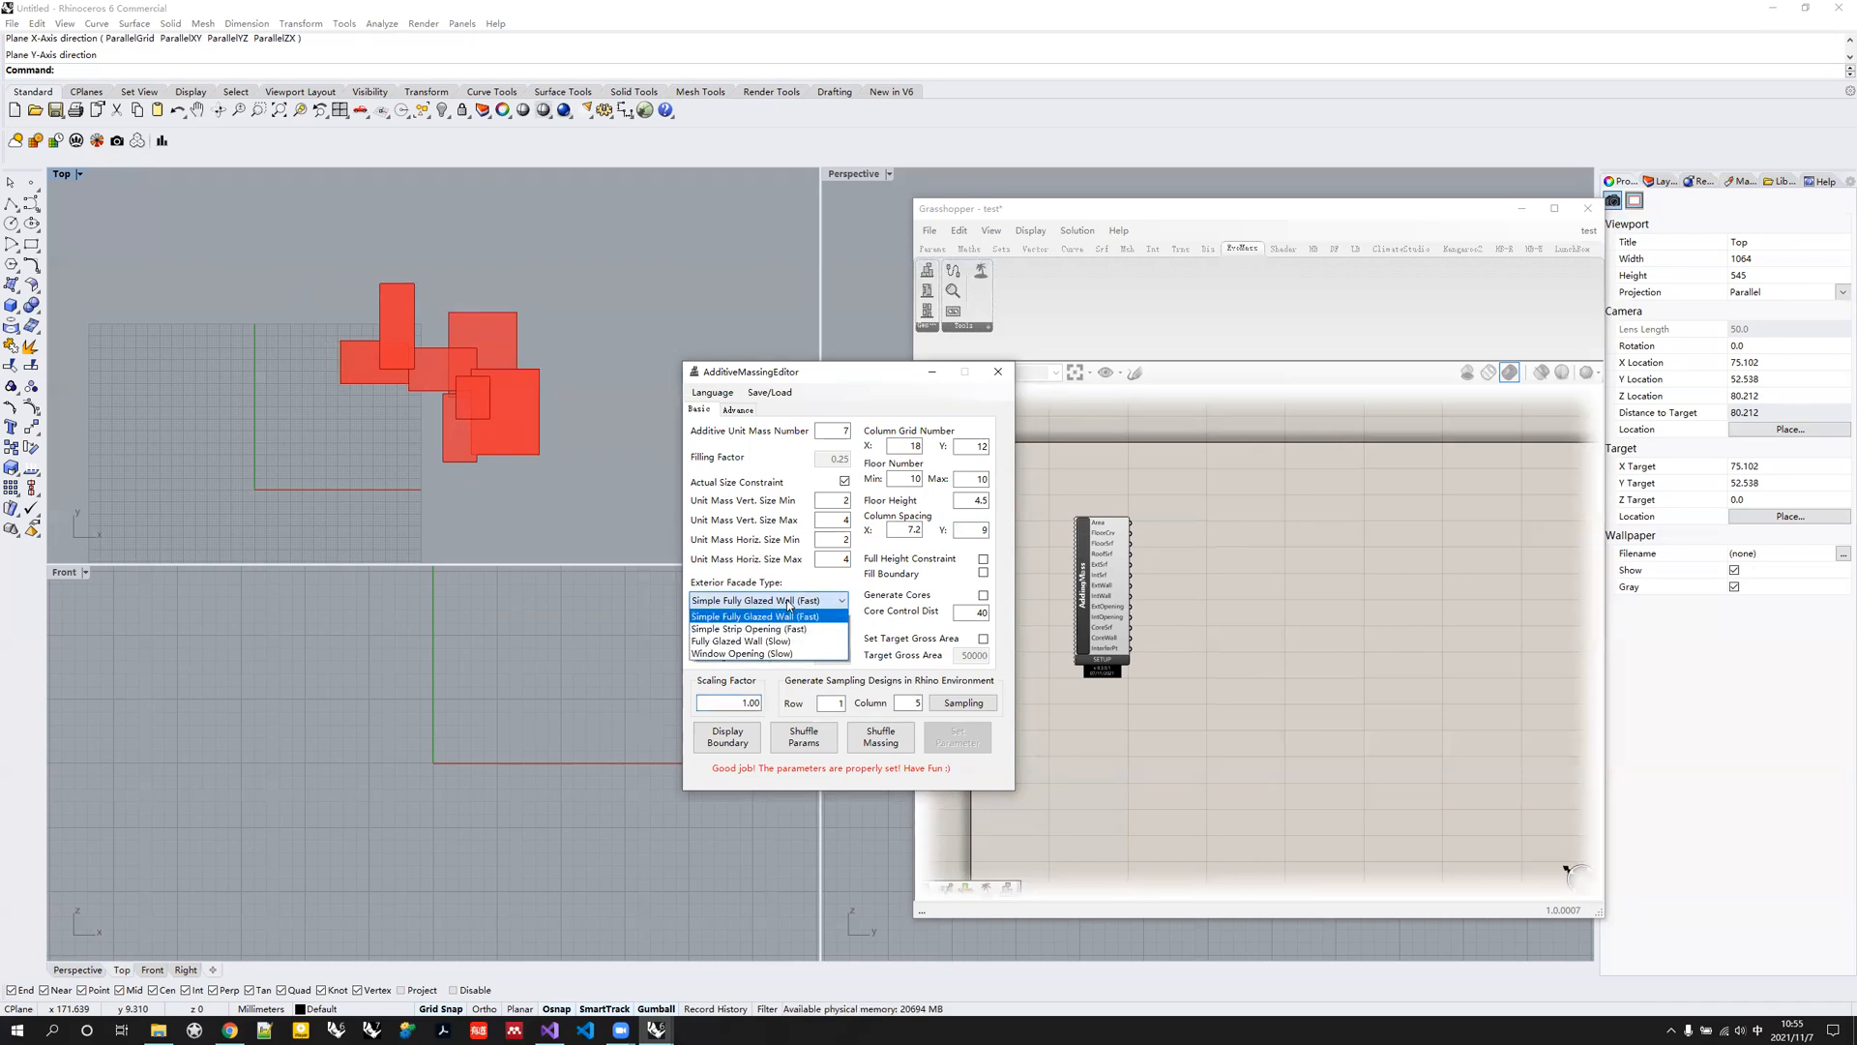
{"action": "left_click", "coordinate": [790, 655]}
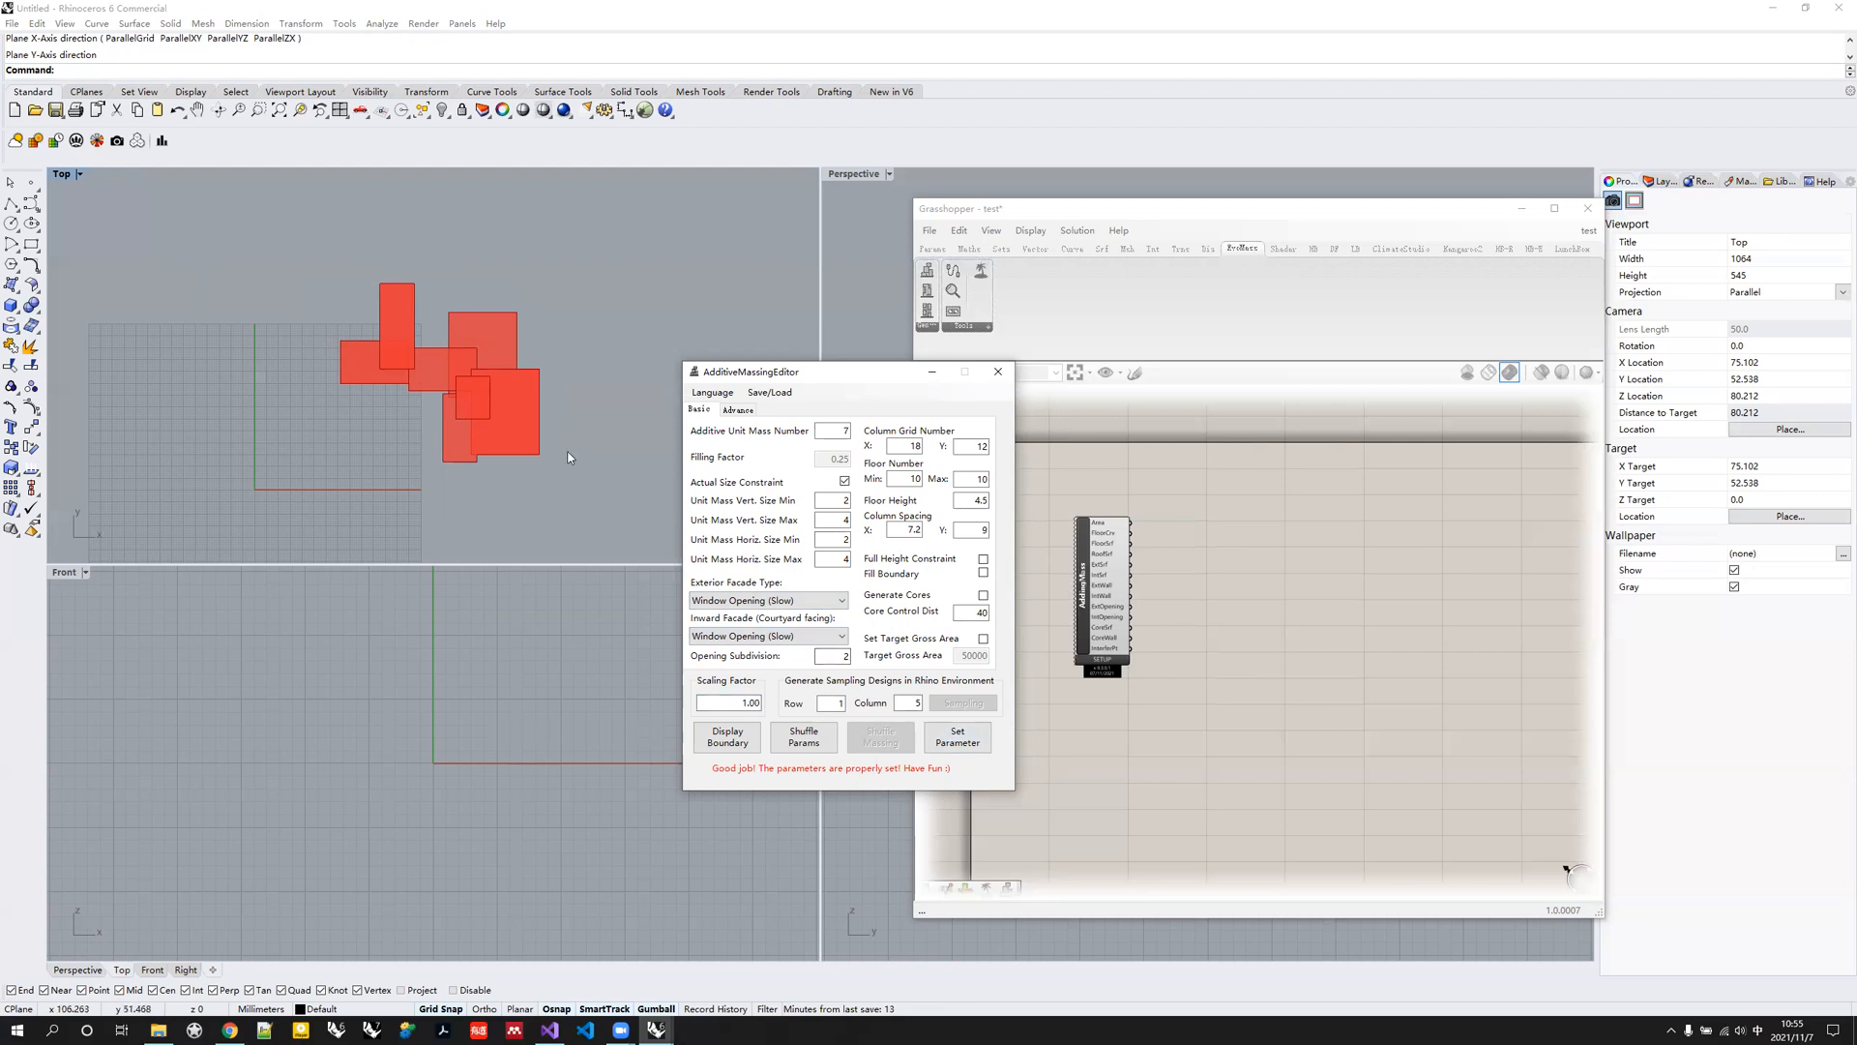
{"action": "left_click", "coordinate": [957, 739]}
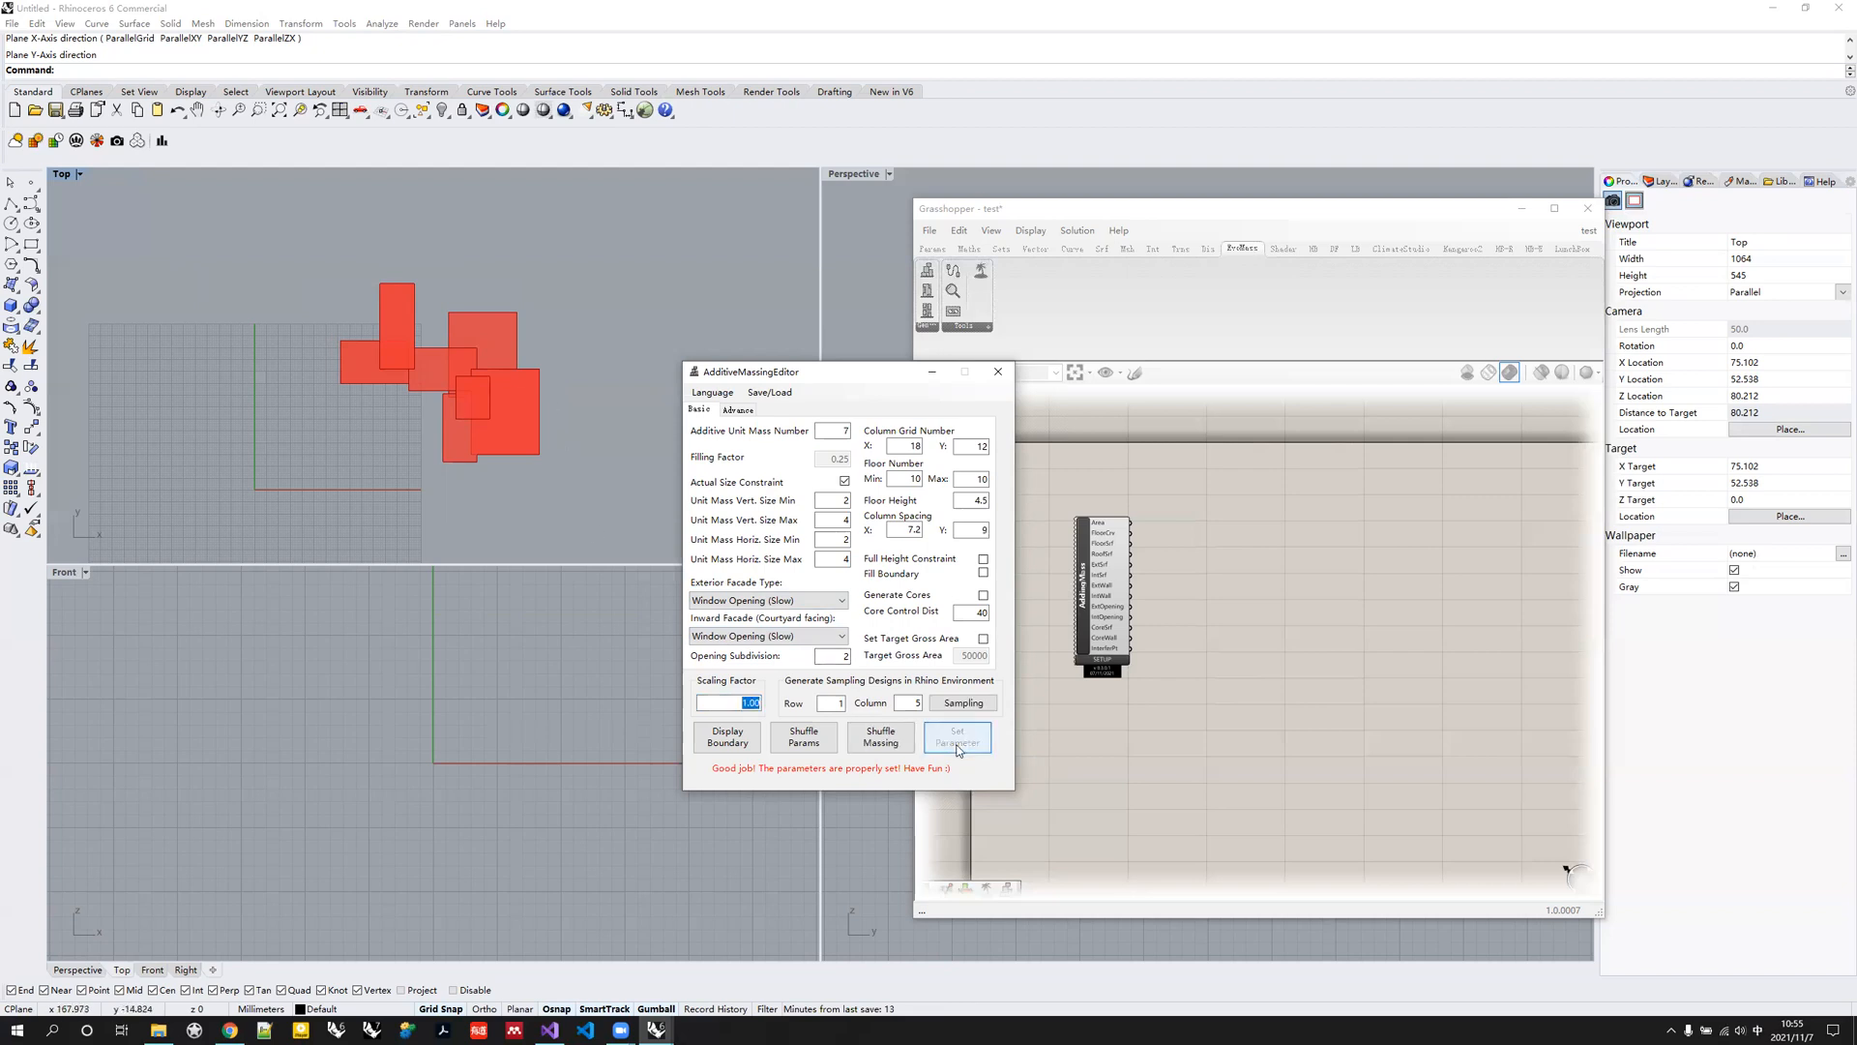
{"action": "double_click", "coordinate": [859, 174]}
{"action": "scroll", "coordinate": [513, 600], "scroll_direction": "up", "scroll_amount": 8}
{"action": "right_click_drag", "start_coordinate": [532, 774], "coordinate": [427, 644]}
{"action": "scroll", "coordinate": [447, 676], "scroll_direction": "up", "scroll_amount": 3}
{"action": "scroll", "coordinate": [354, 637], "scroll_direction": "up", "scroll_amount": 3}
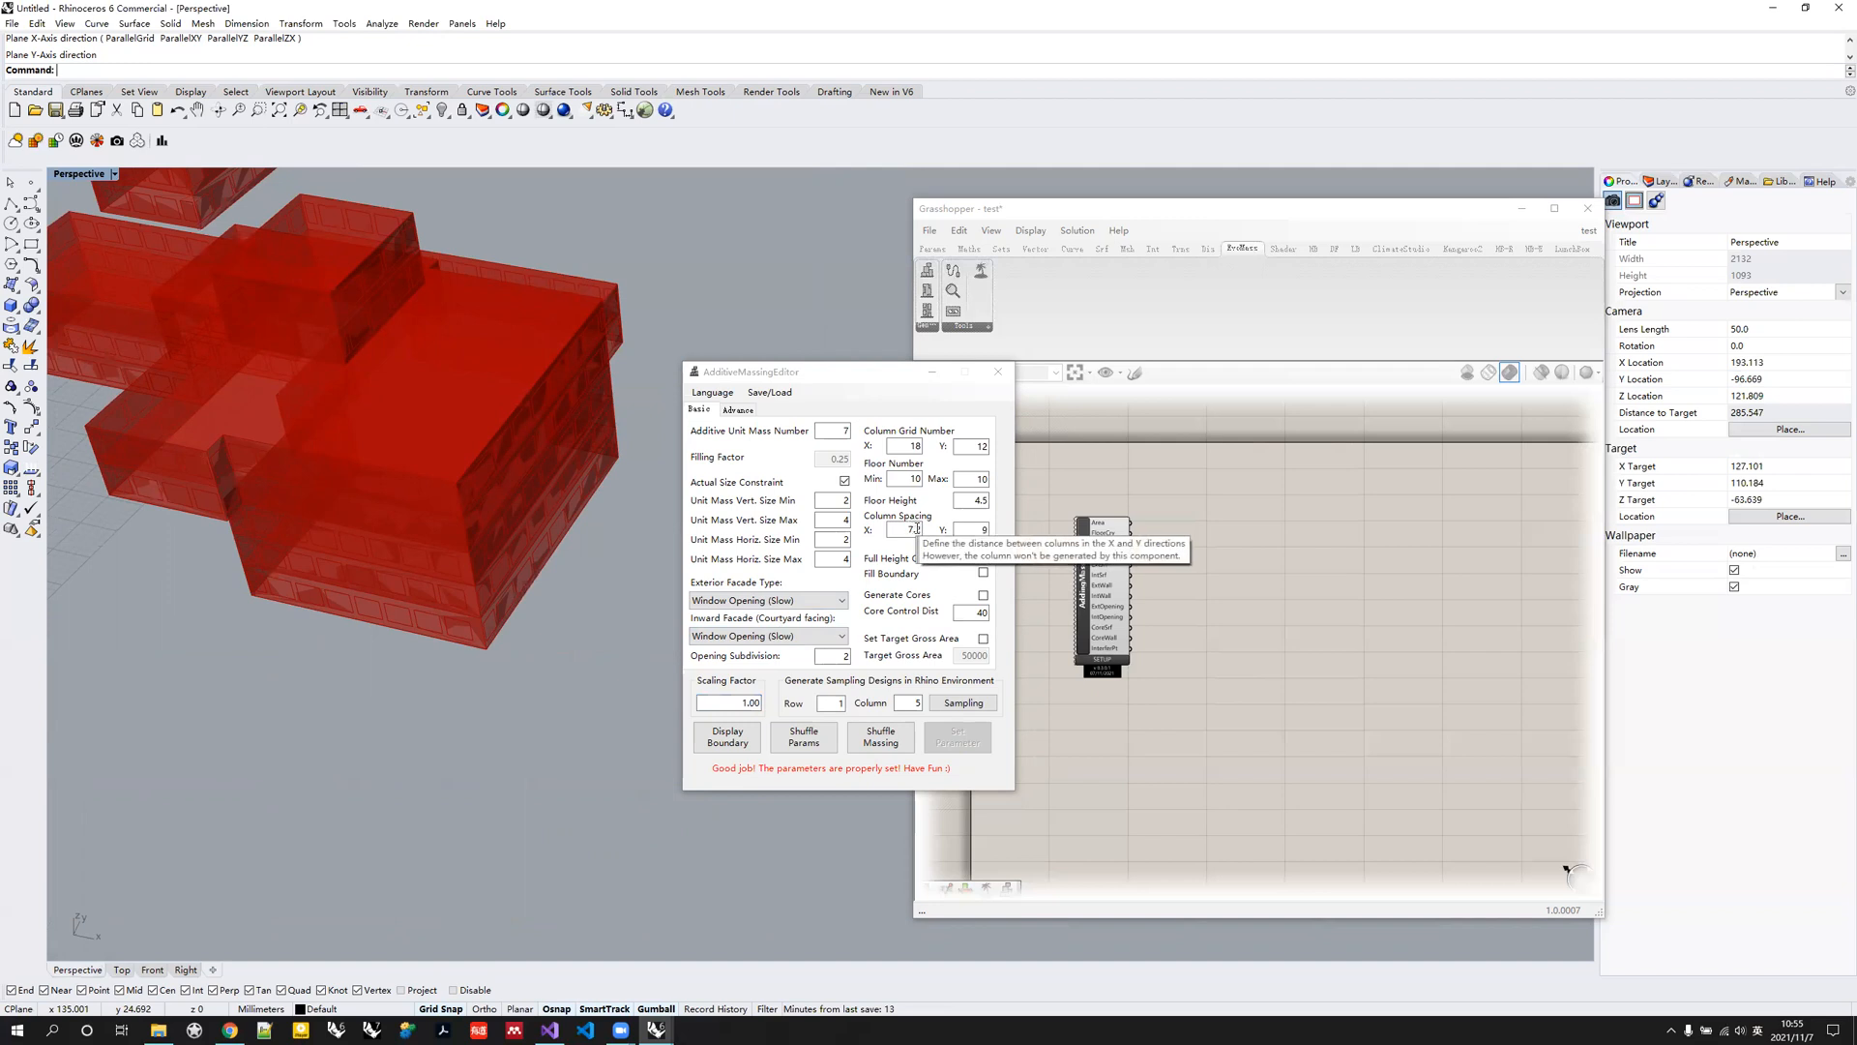
{"action": "right_click_drag", "start_coordinate": [459, 621], "coordinate": [366, 647]}
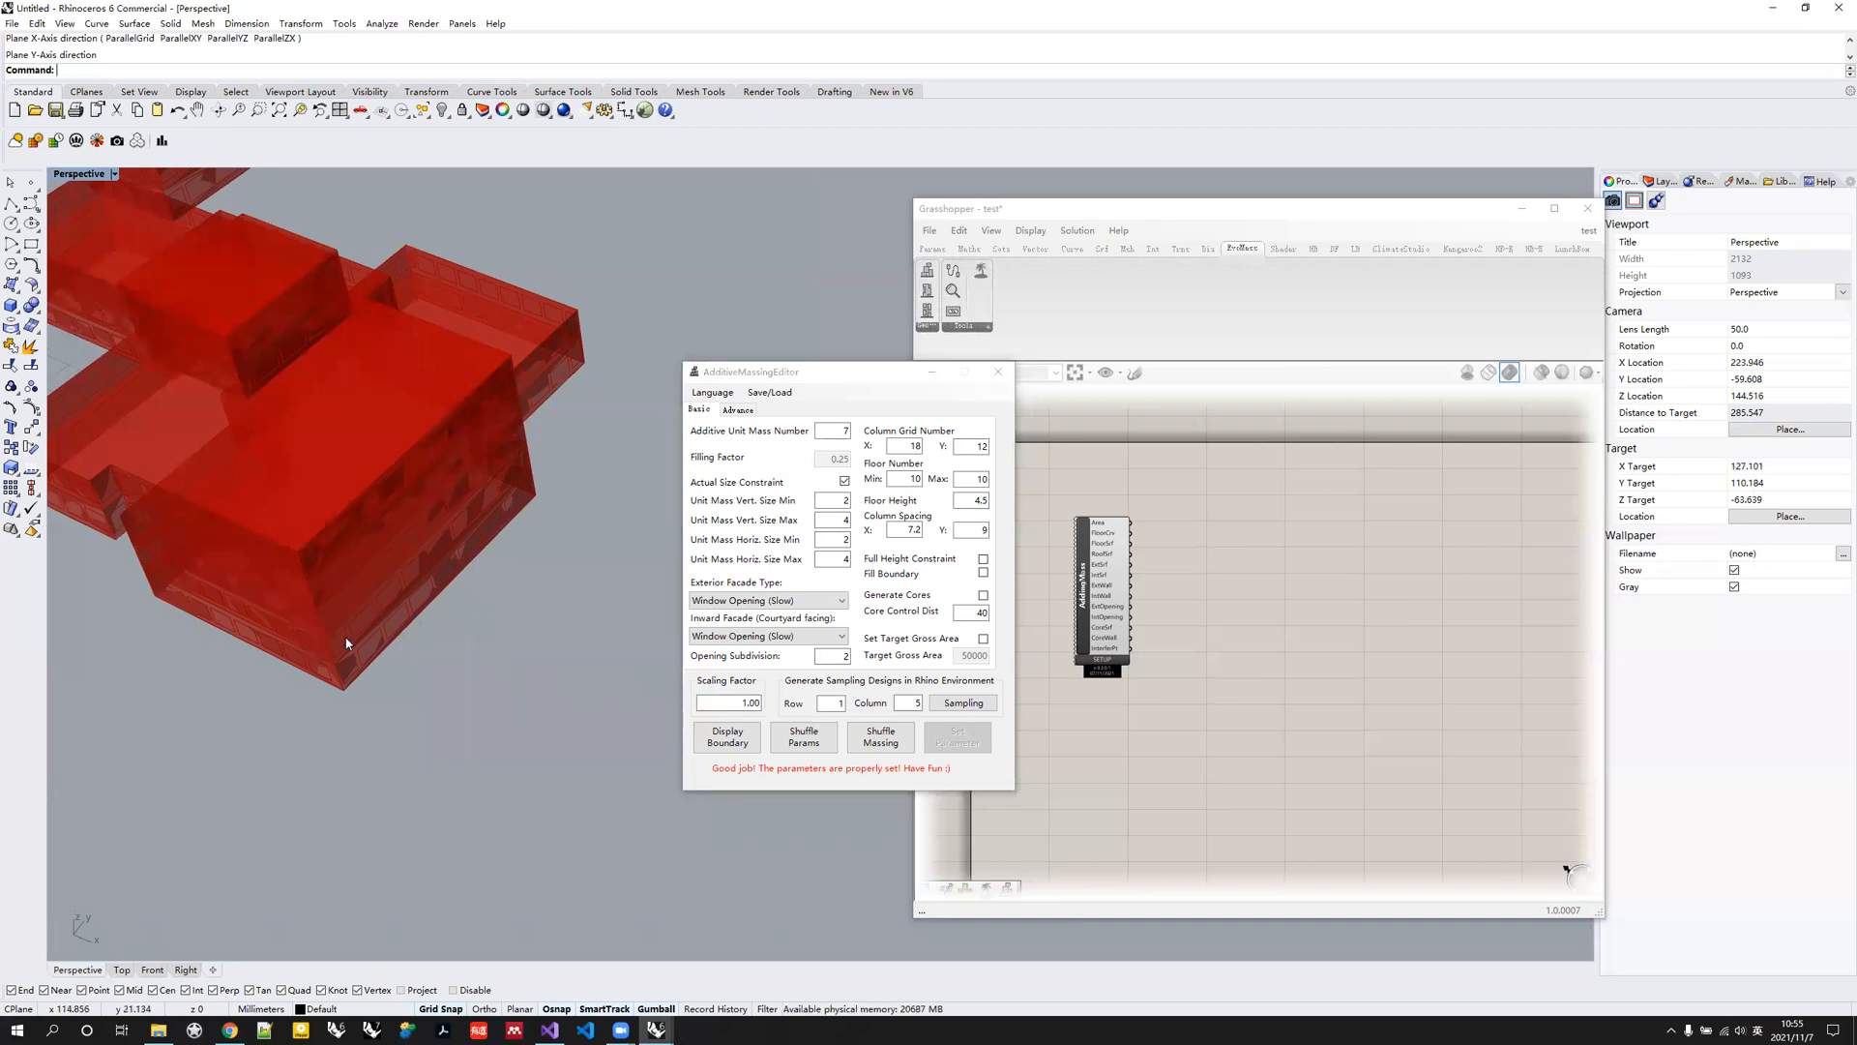
Set the Y column spacing to 7.2 and apply the parameters.
{"action": "double_click", "coordinate": [979, 530]}
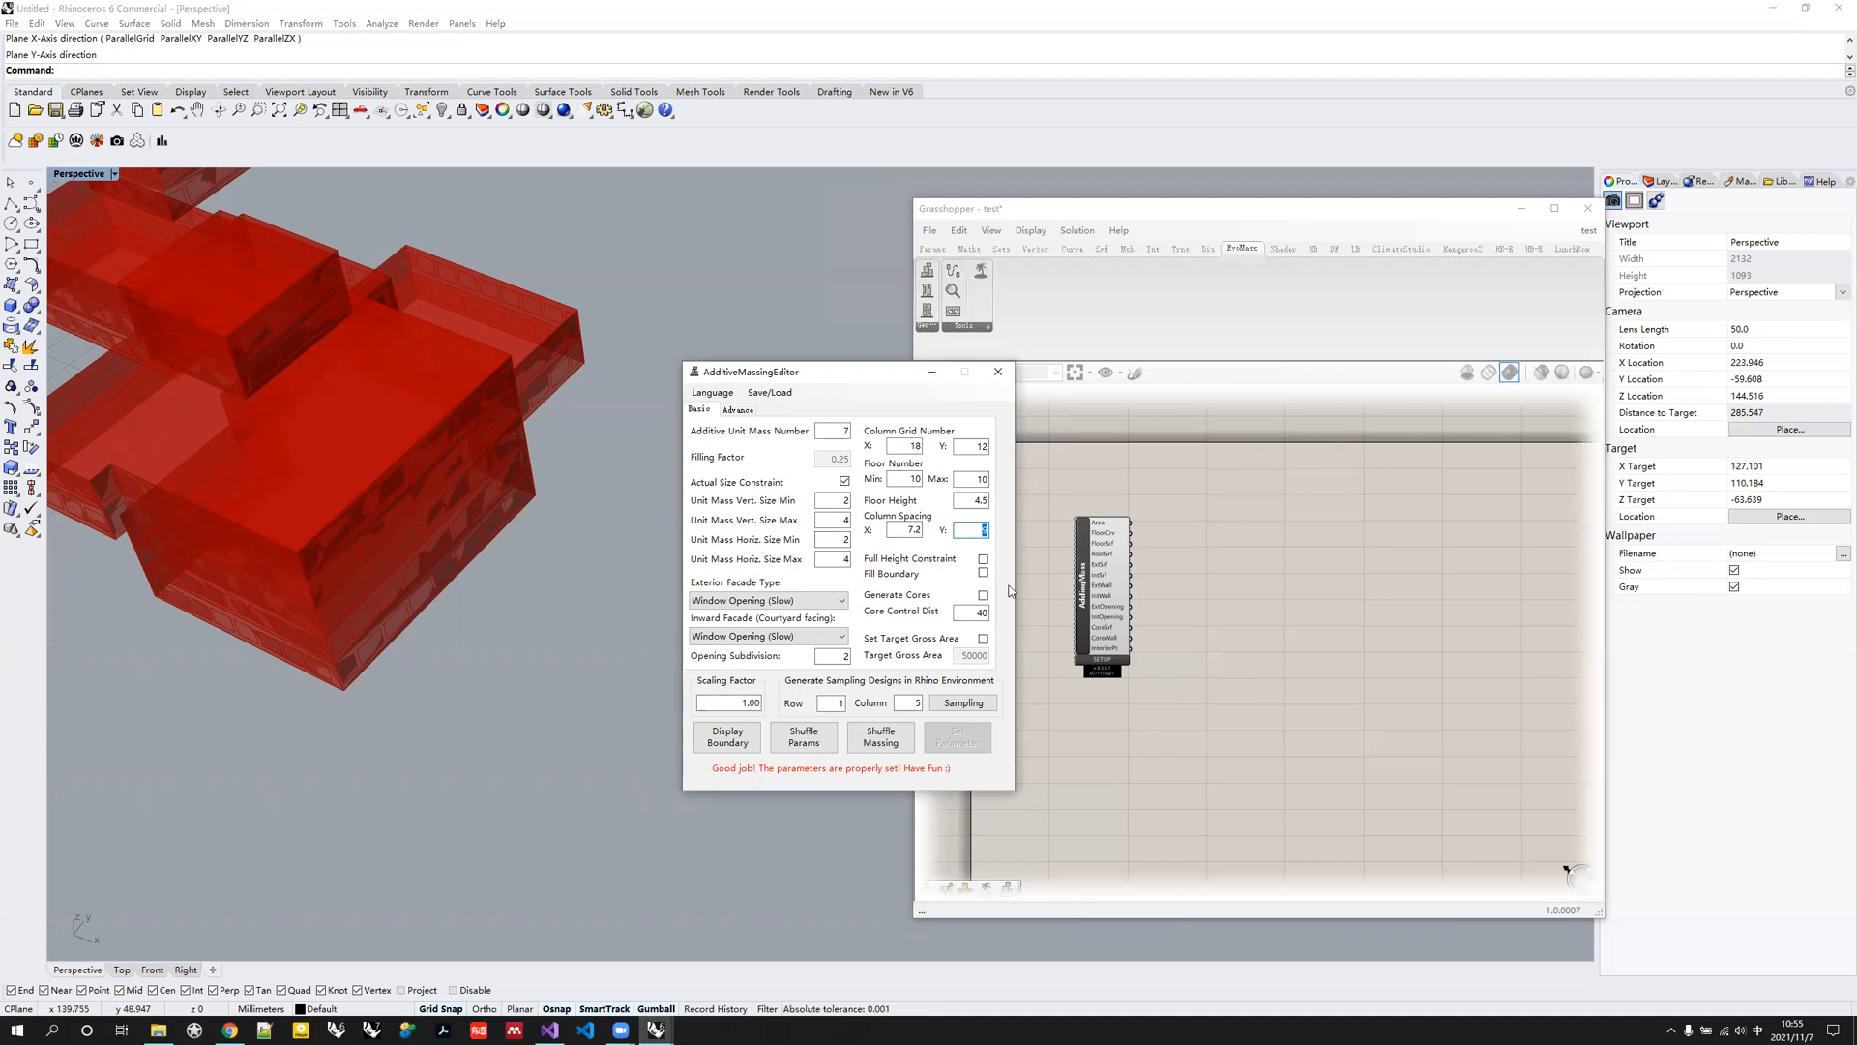
{"action": "type", "text": "7.2"}
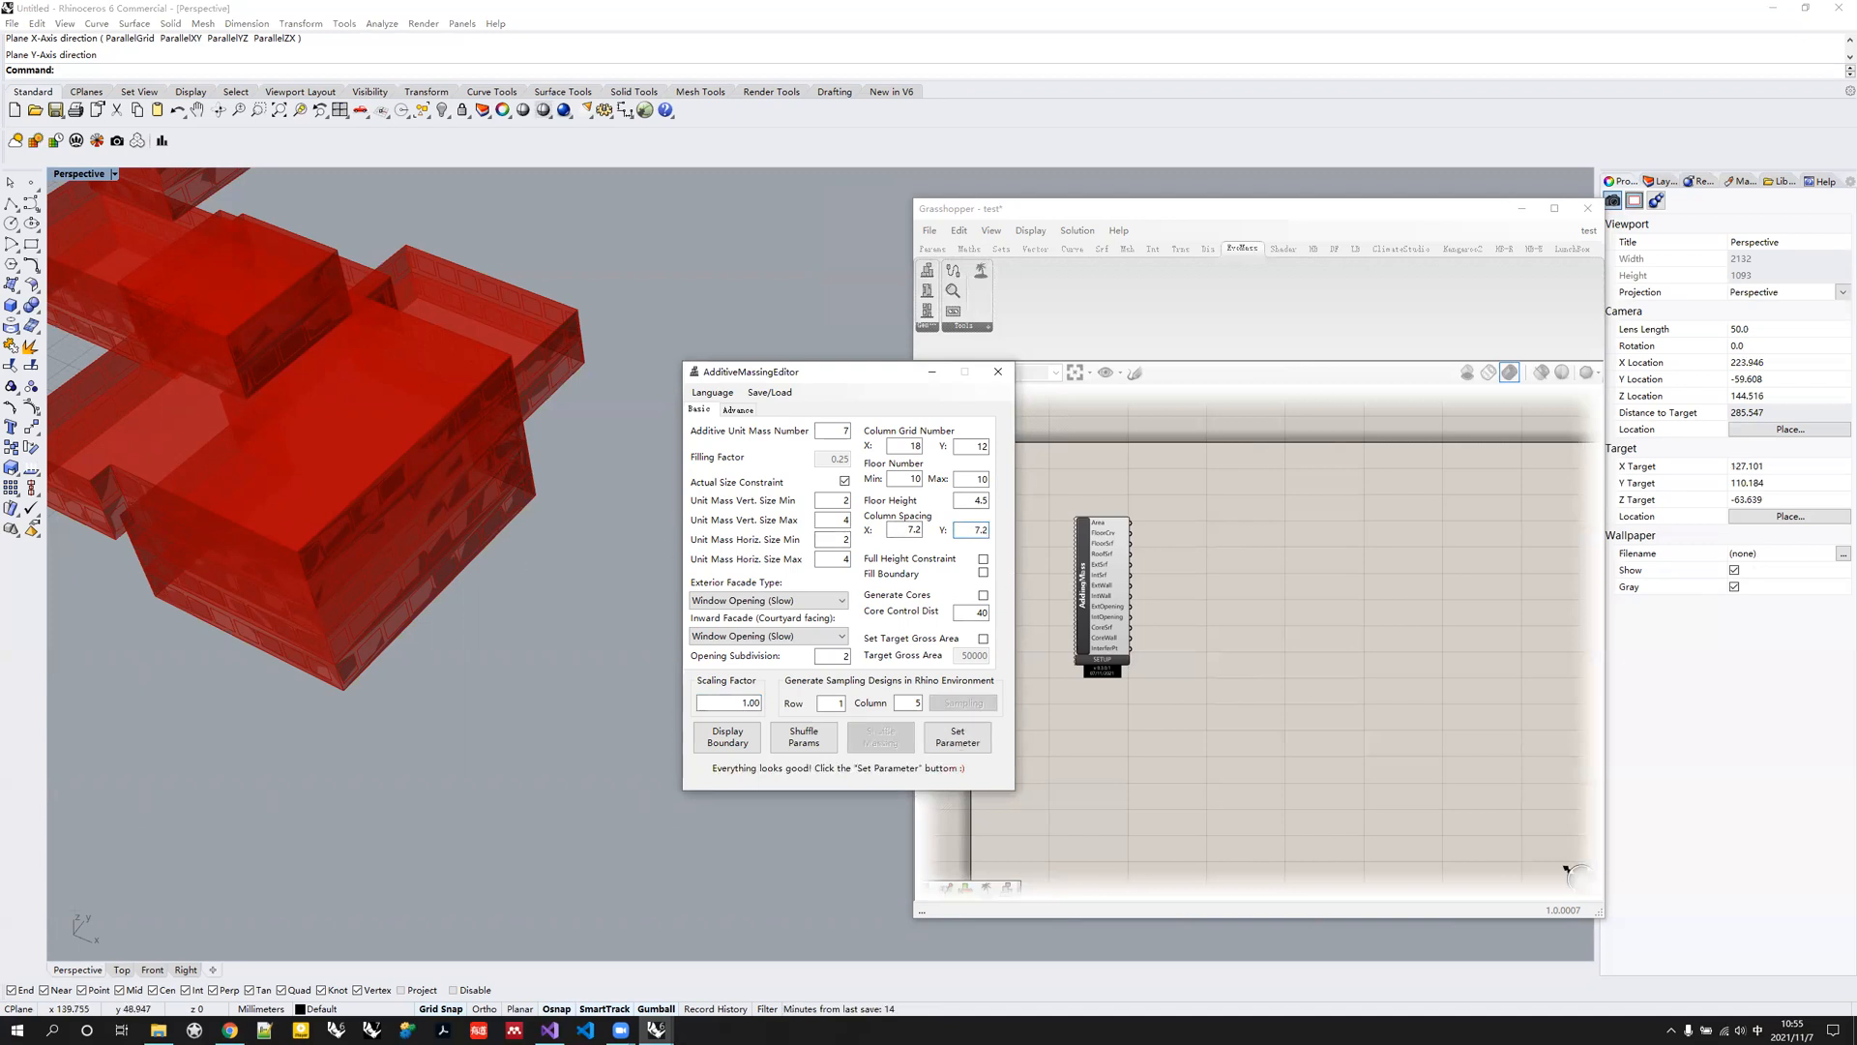
{"action": "left_click", "coordinate": [957, 736]}
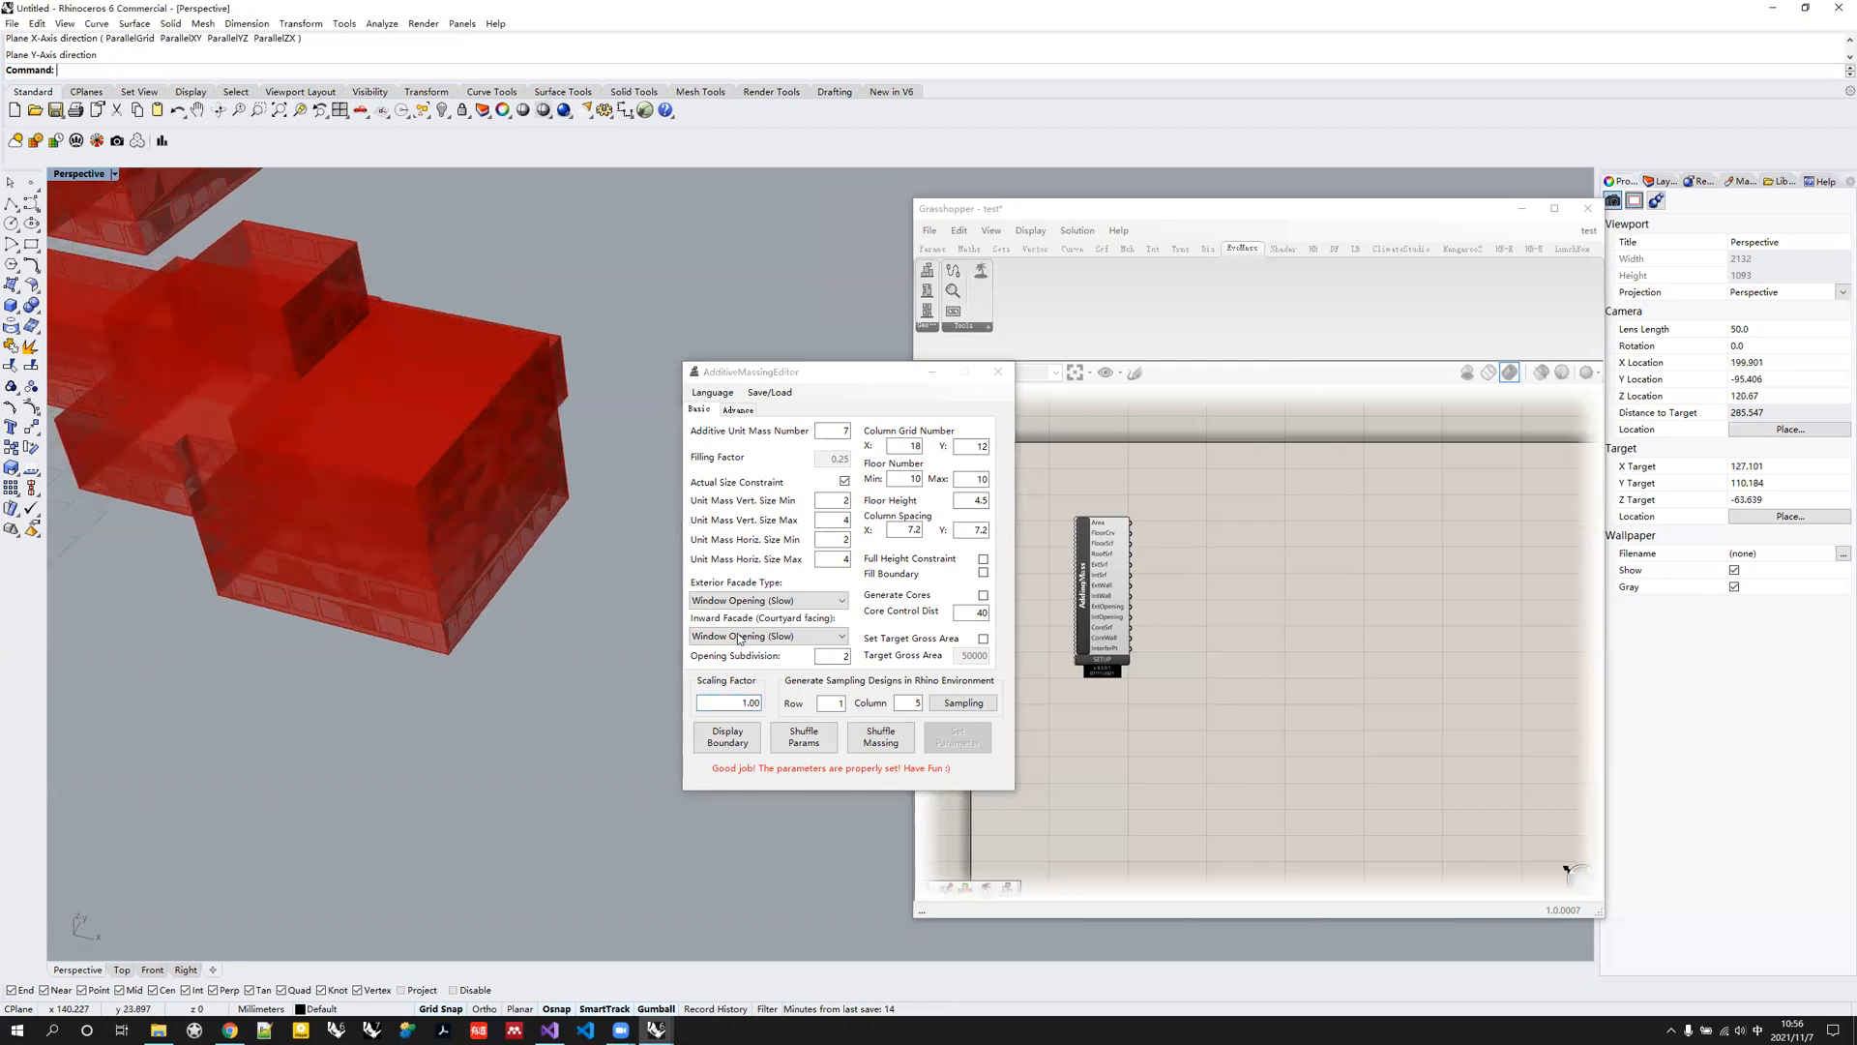
Set the exterior facade type to Simple Fully Glazed Wall (Fast), apply it and view the updated massing.
{"action": "left_click", "coordinate": [811, 601]}
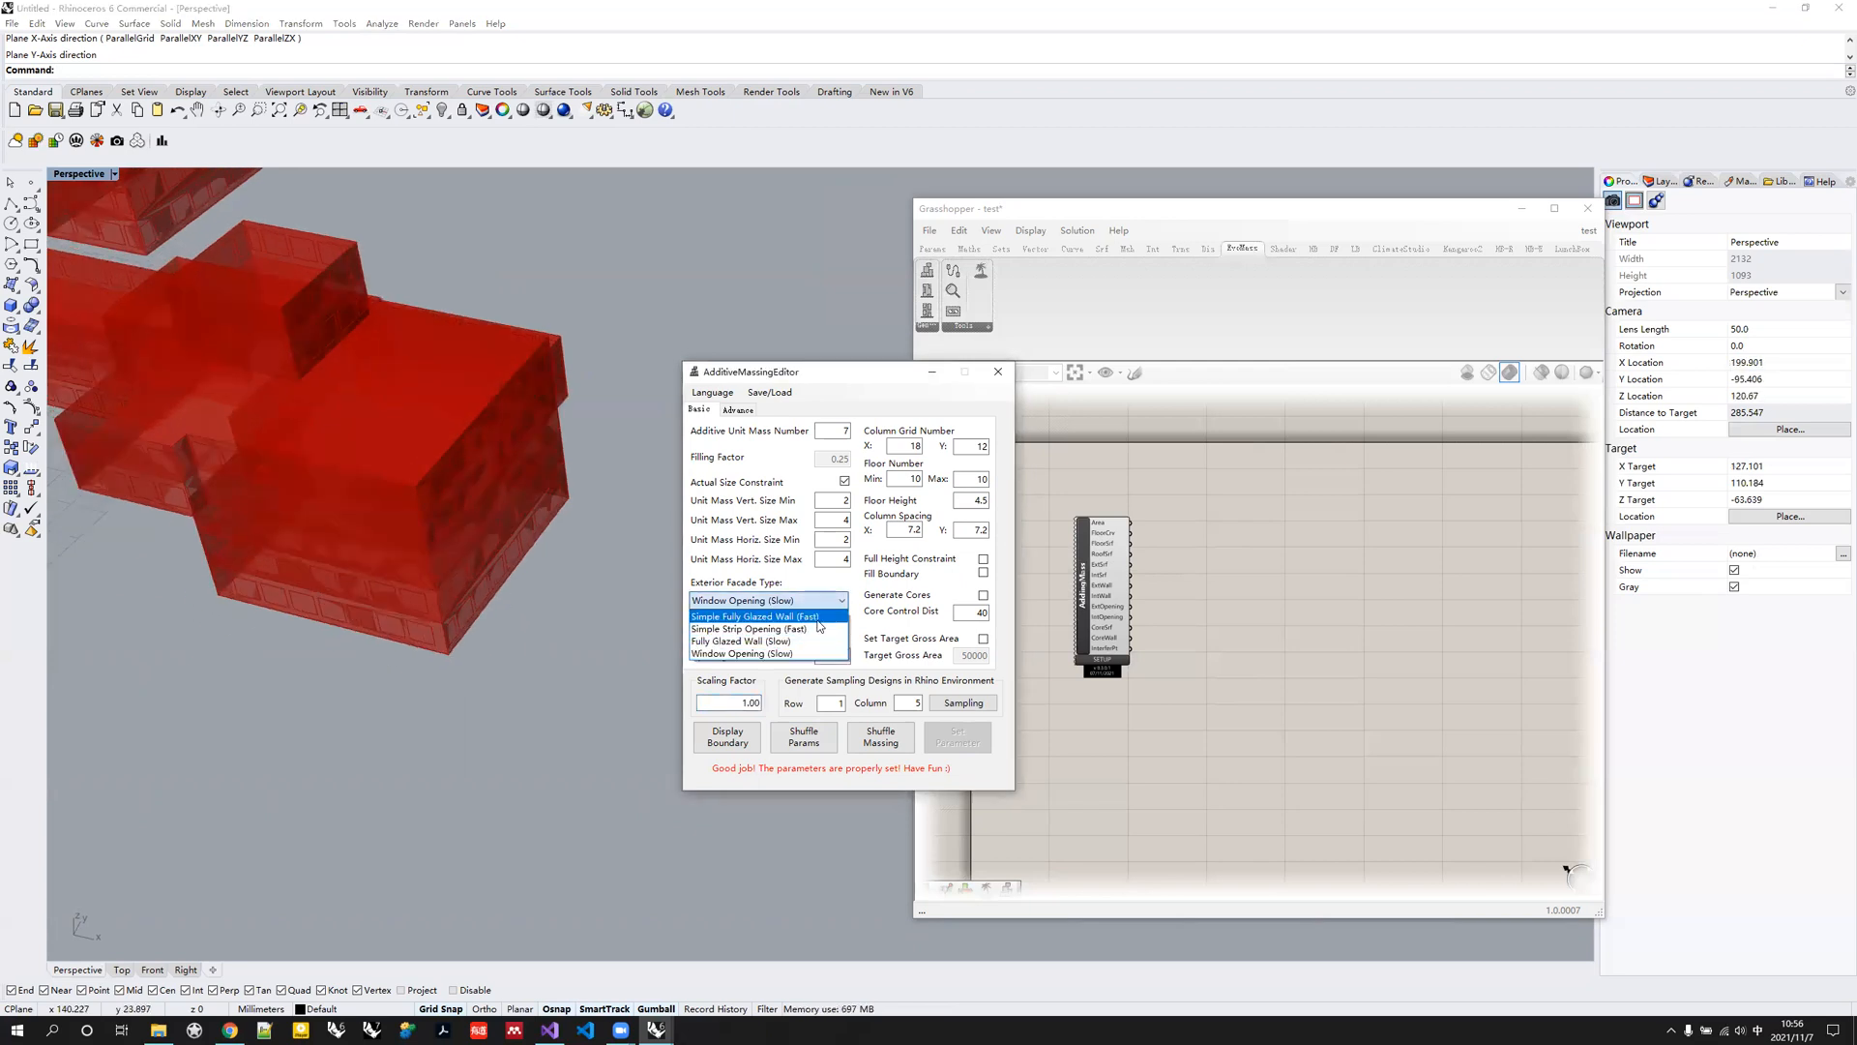
{"action": "left_click", "coordinate": [817, 617]}
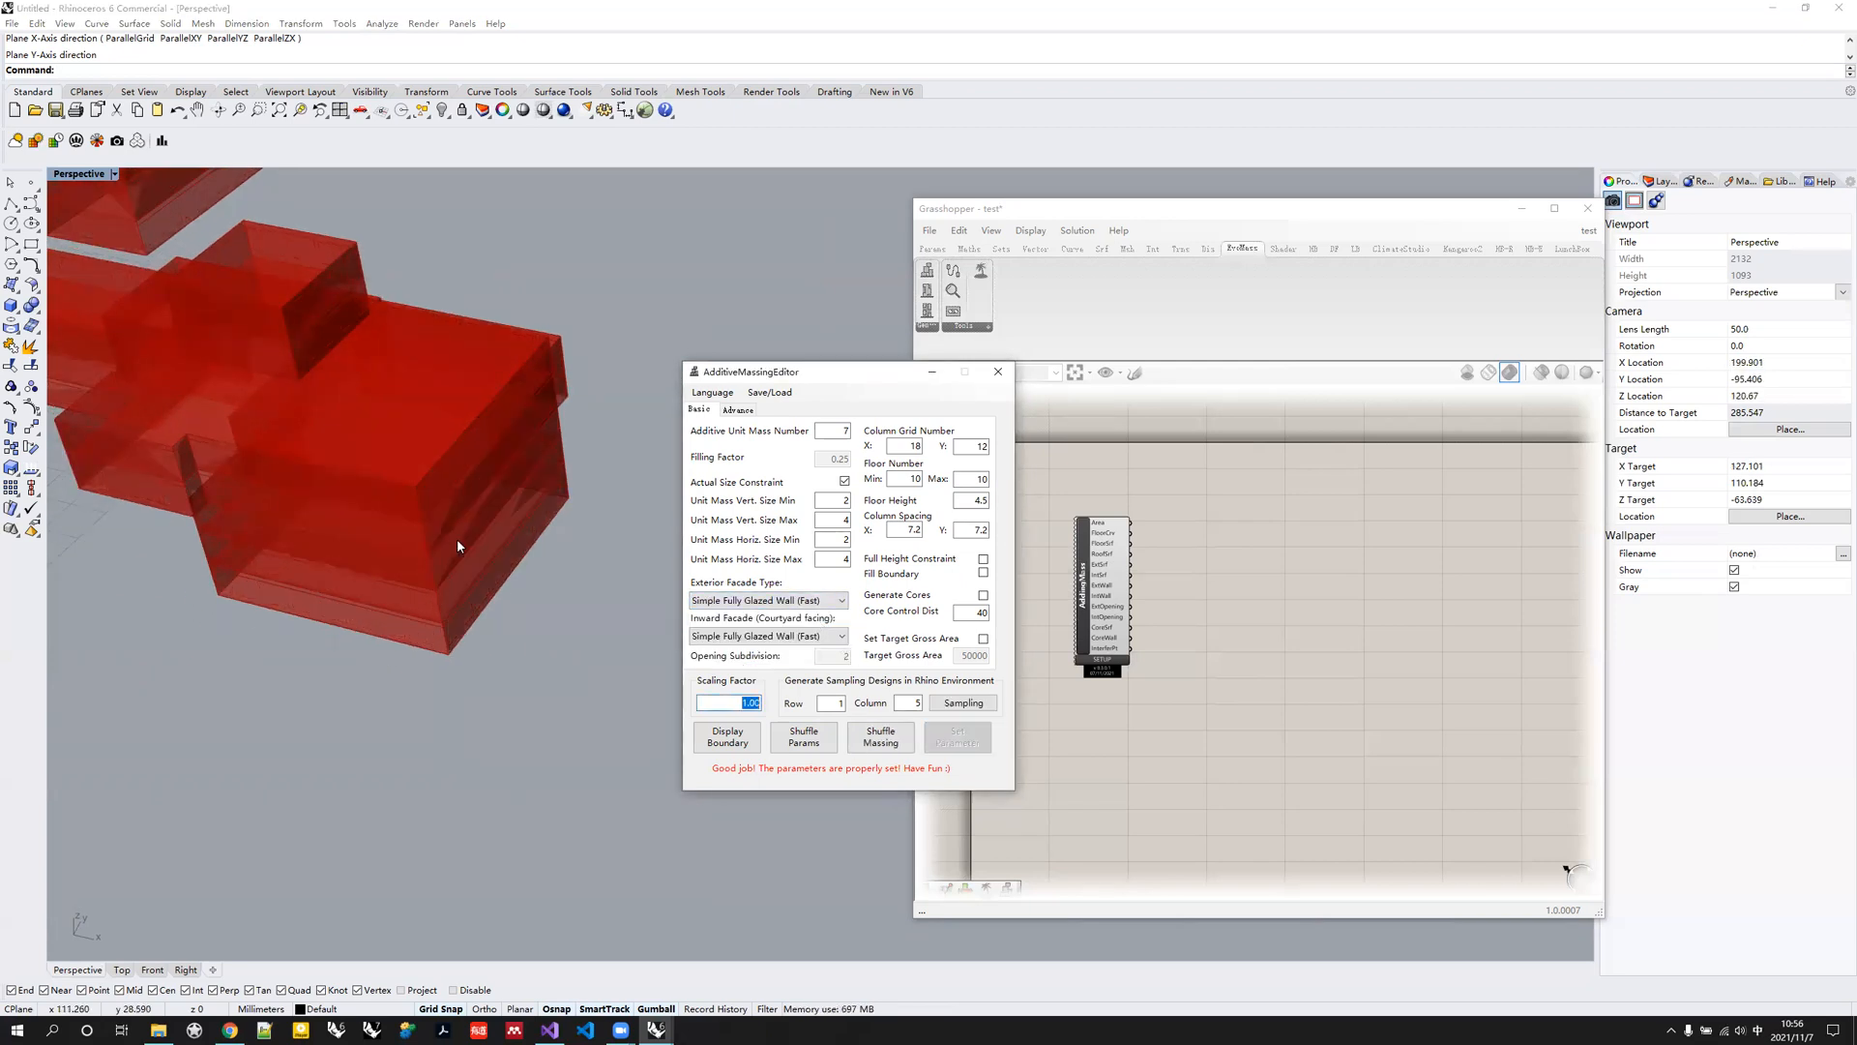
{"action": "scroll", "coordinate": [456, 538], "scroll_direction": "down", "scroll_amount": 3}
{"action": "right_click_drag", "start_coordinate": [447, 546], "coordinate": [426, 559]}
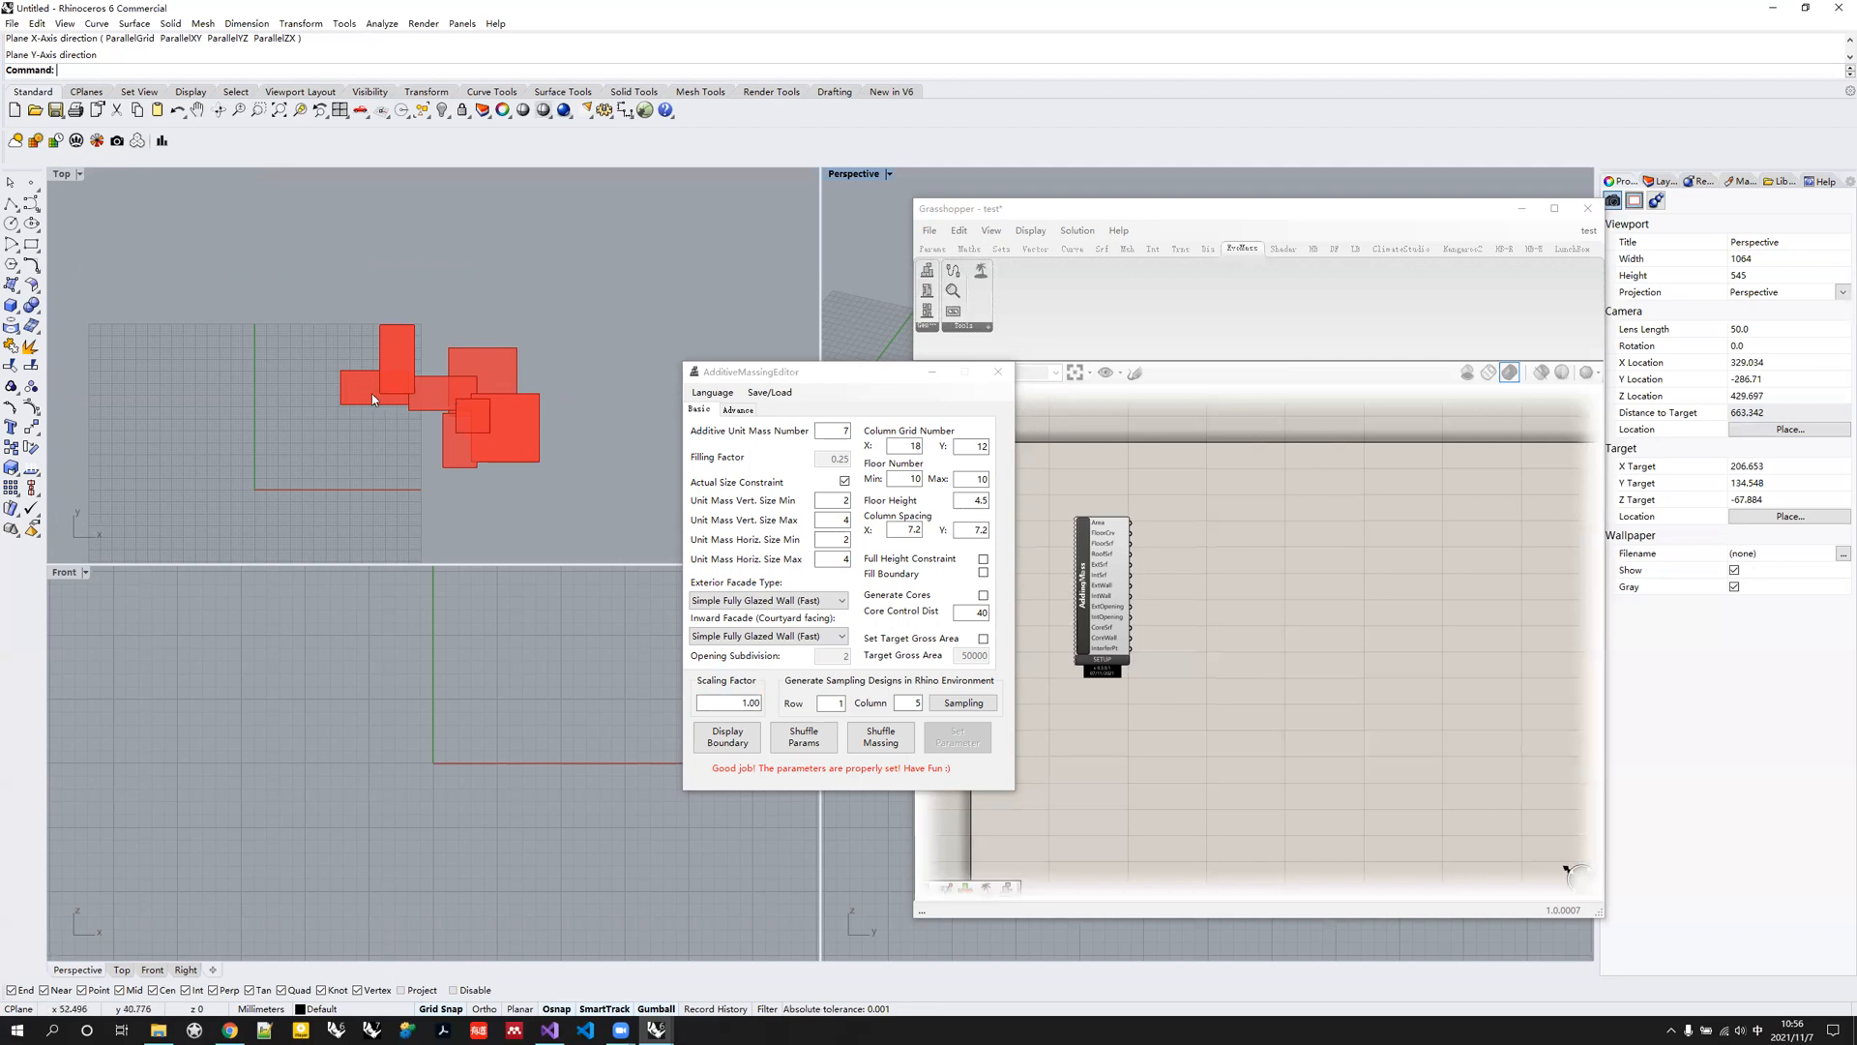
Shuffle the massing twice and display the design boundary in the Top view.
{"action": "left_click", "coordinate": [878, 742]}
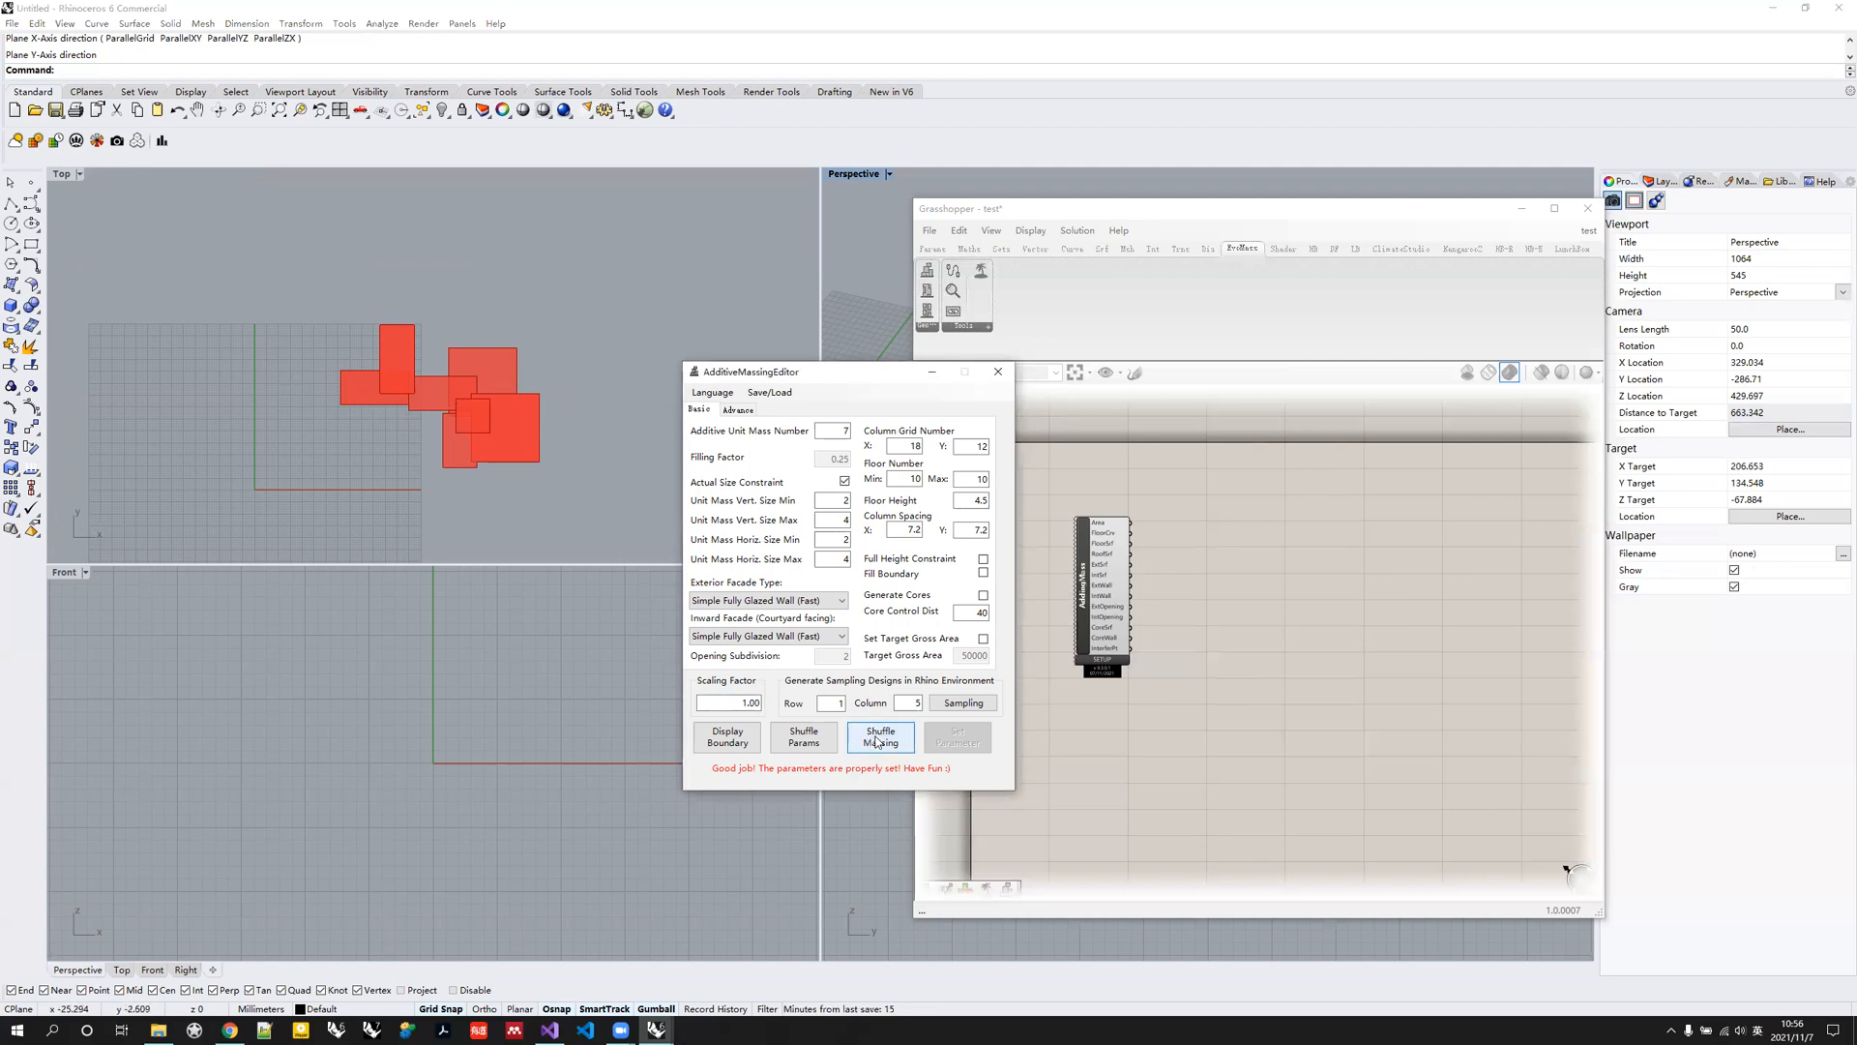
{"action": "left_click", "coordinate": [878, 742]}
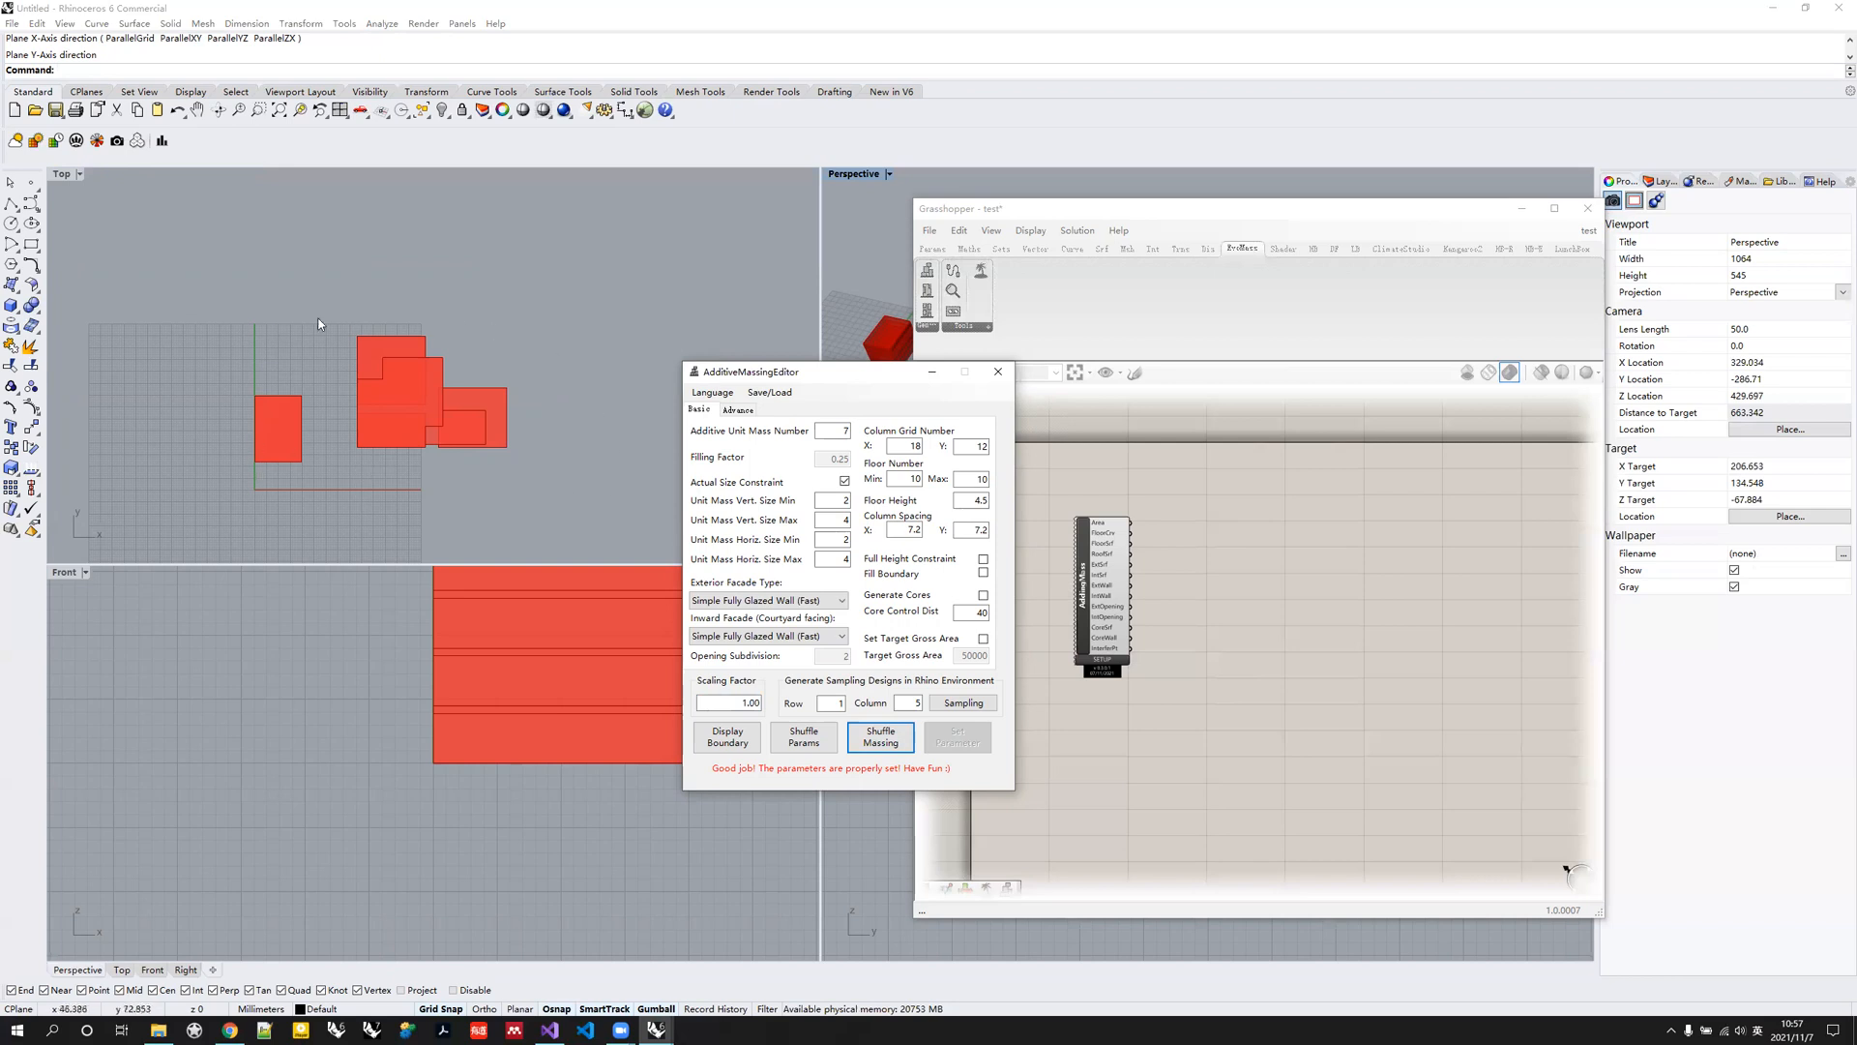
{"action": "left_click", "coordinate": [735, 748]}
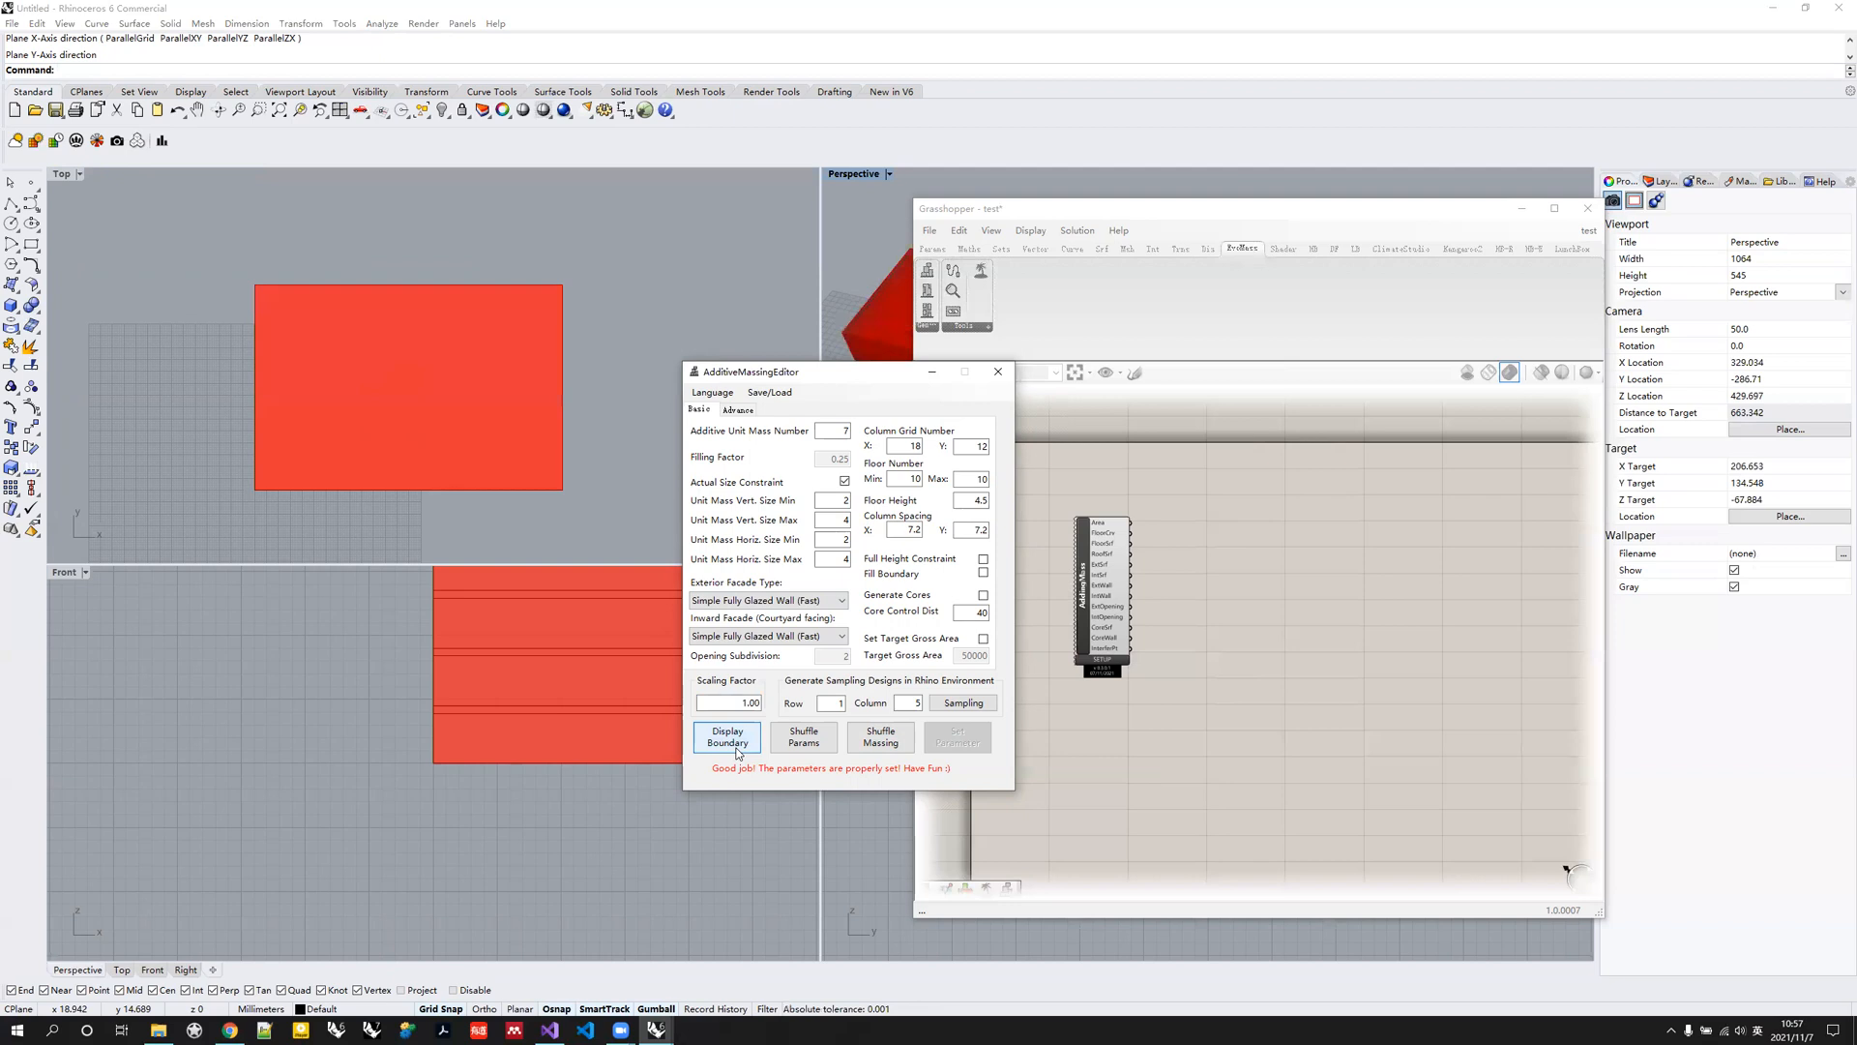
{"action": "left_click", "coordinate": [356, 413]}
{"action": "scroll", "coordinate": [319, 392], "scroll_direction": "down", "scroll_amount": 3}
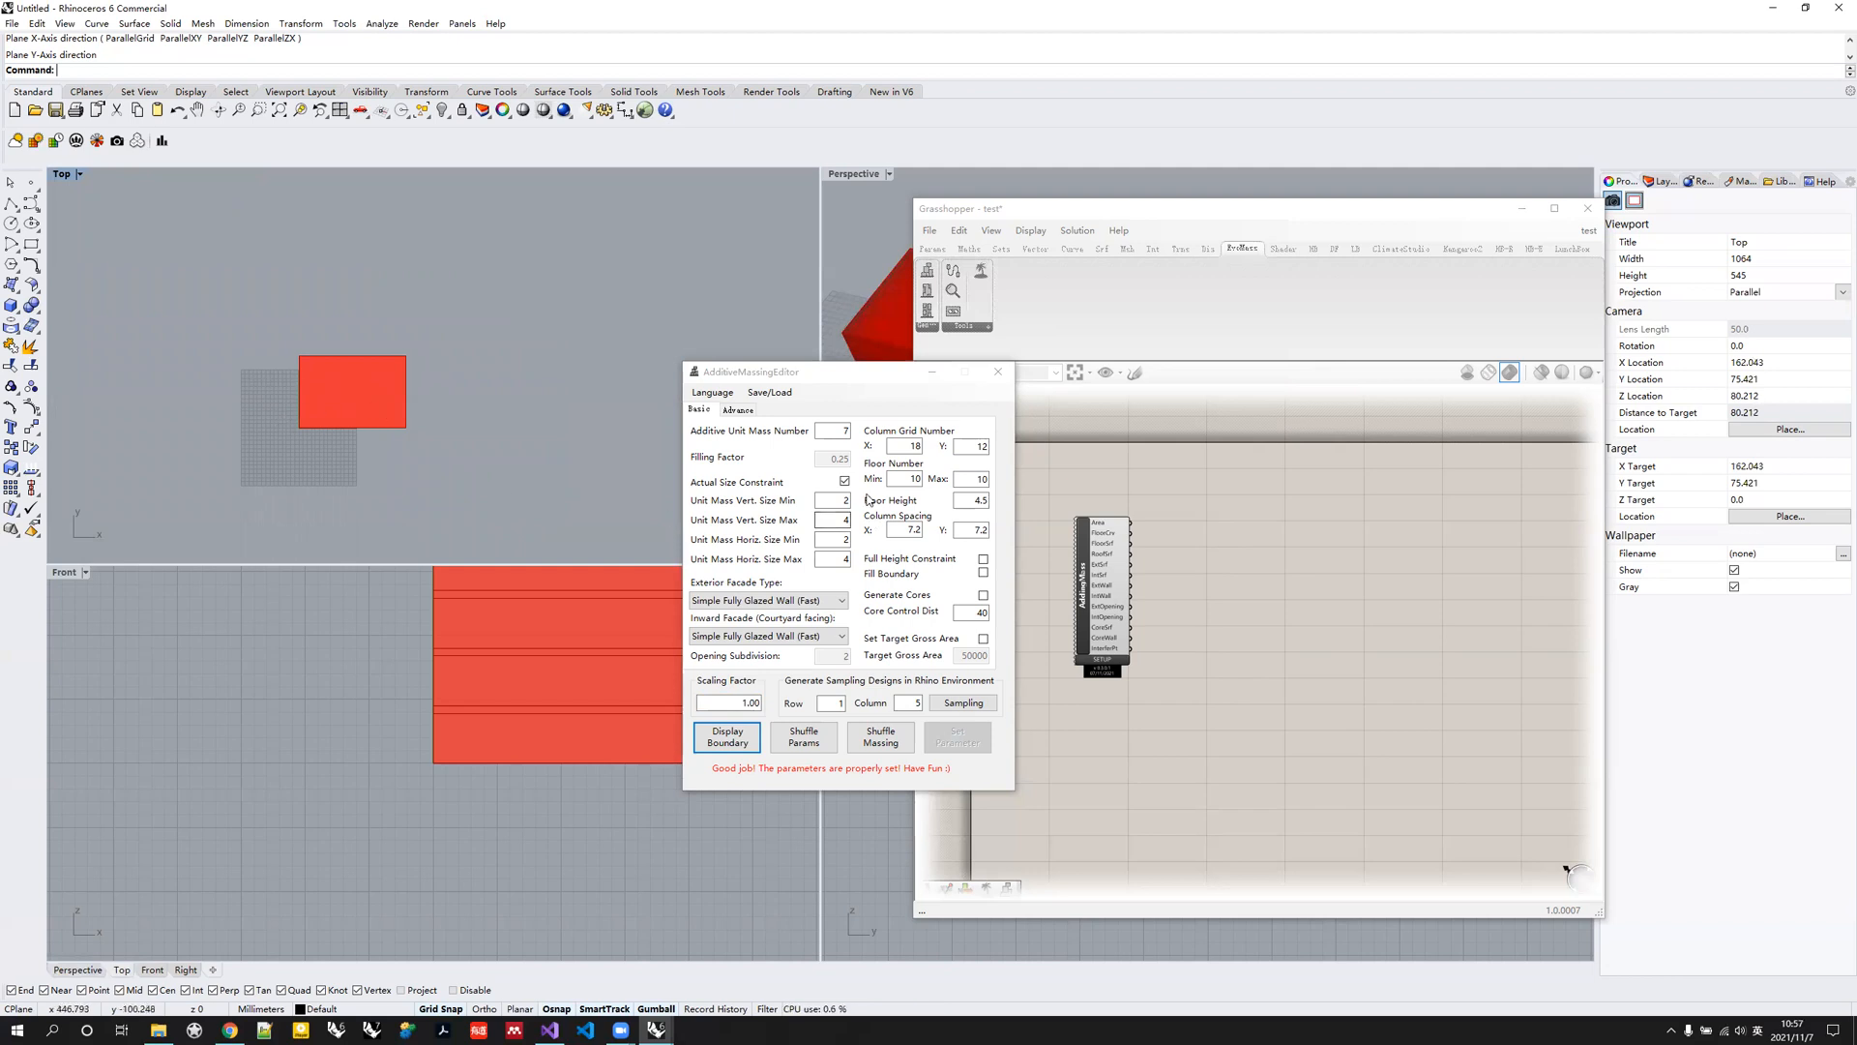
Set the column grid number in X to 15, apply the parameters and display the updated boundary.
{"action": "double_click", "coordinate": [915, 446]}
{"action": "type", "text": "15"}
{"action": "left_click", "coordinate": [958, 736]}
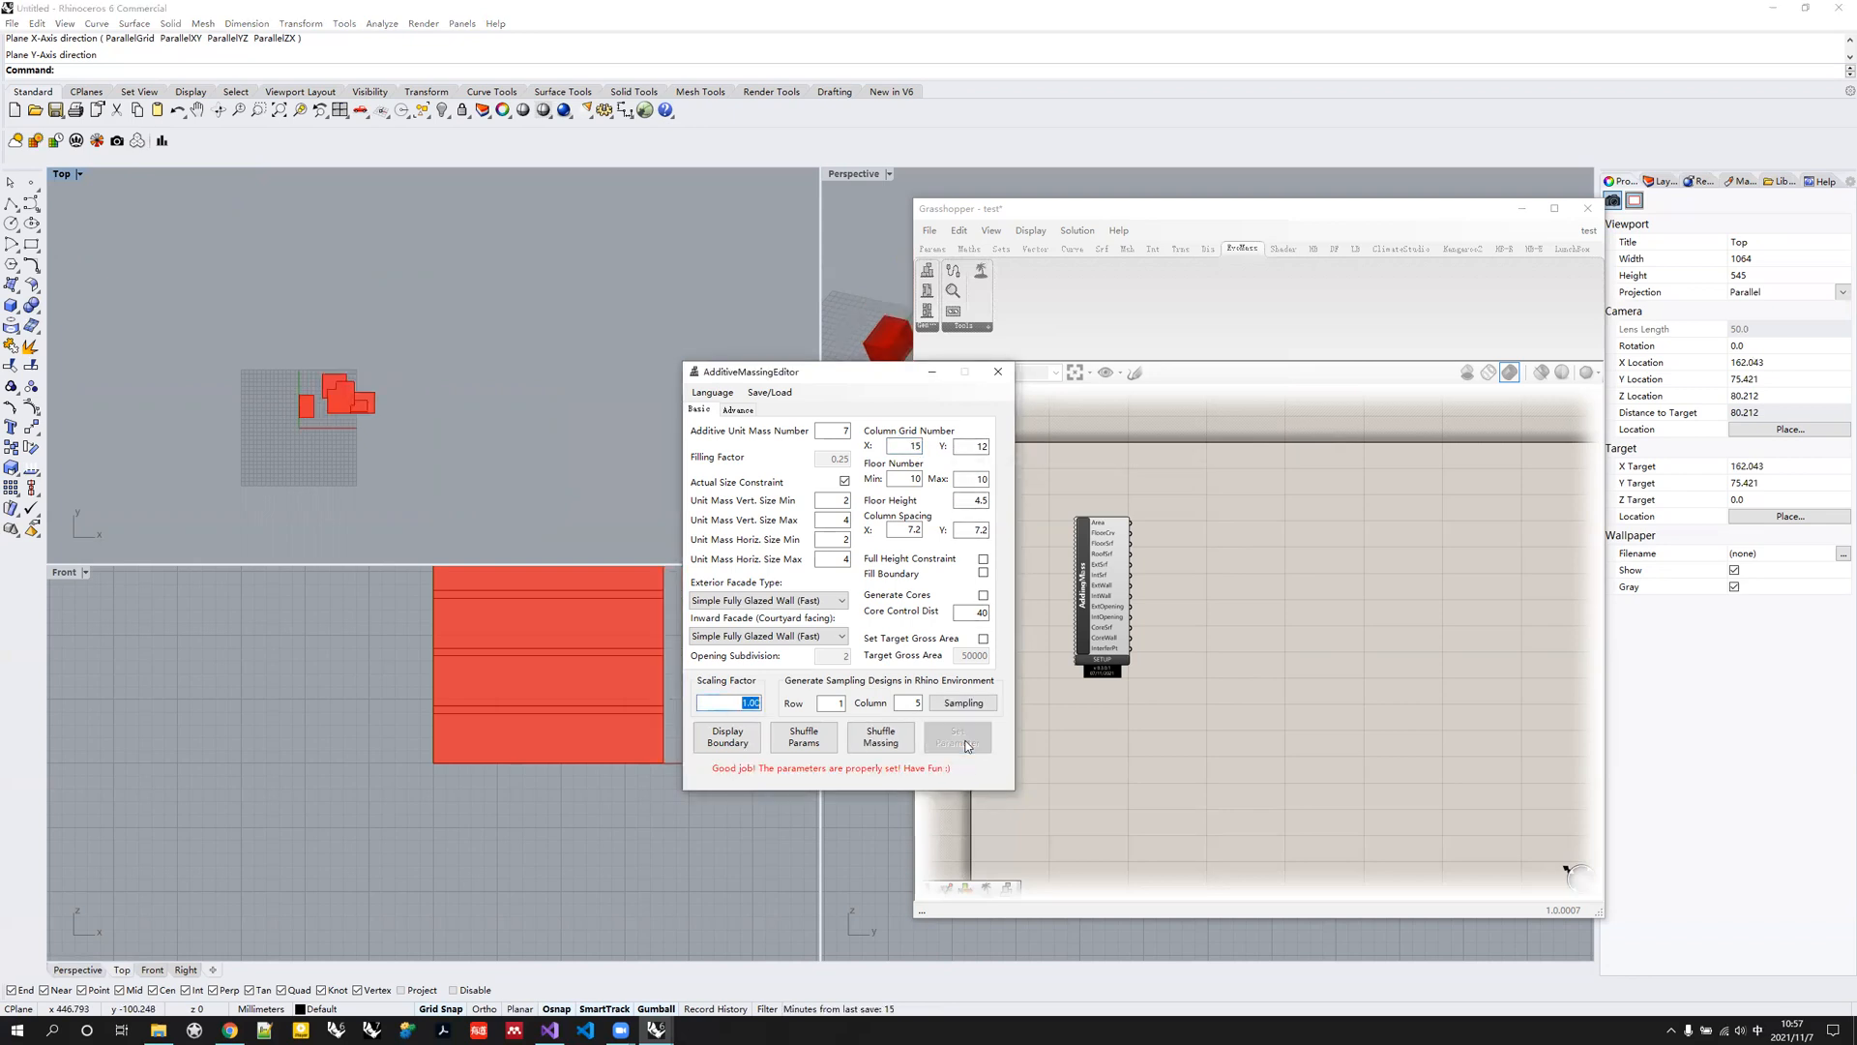
{"action": "left_click", "coordinate": [727, 736]}
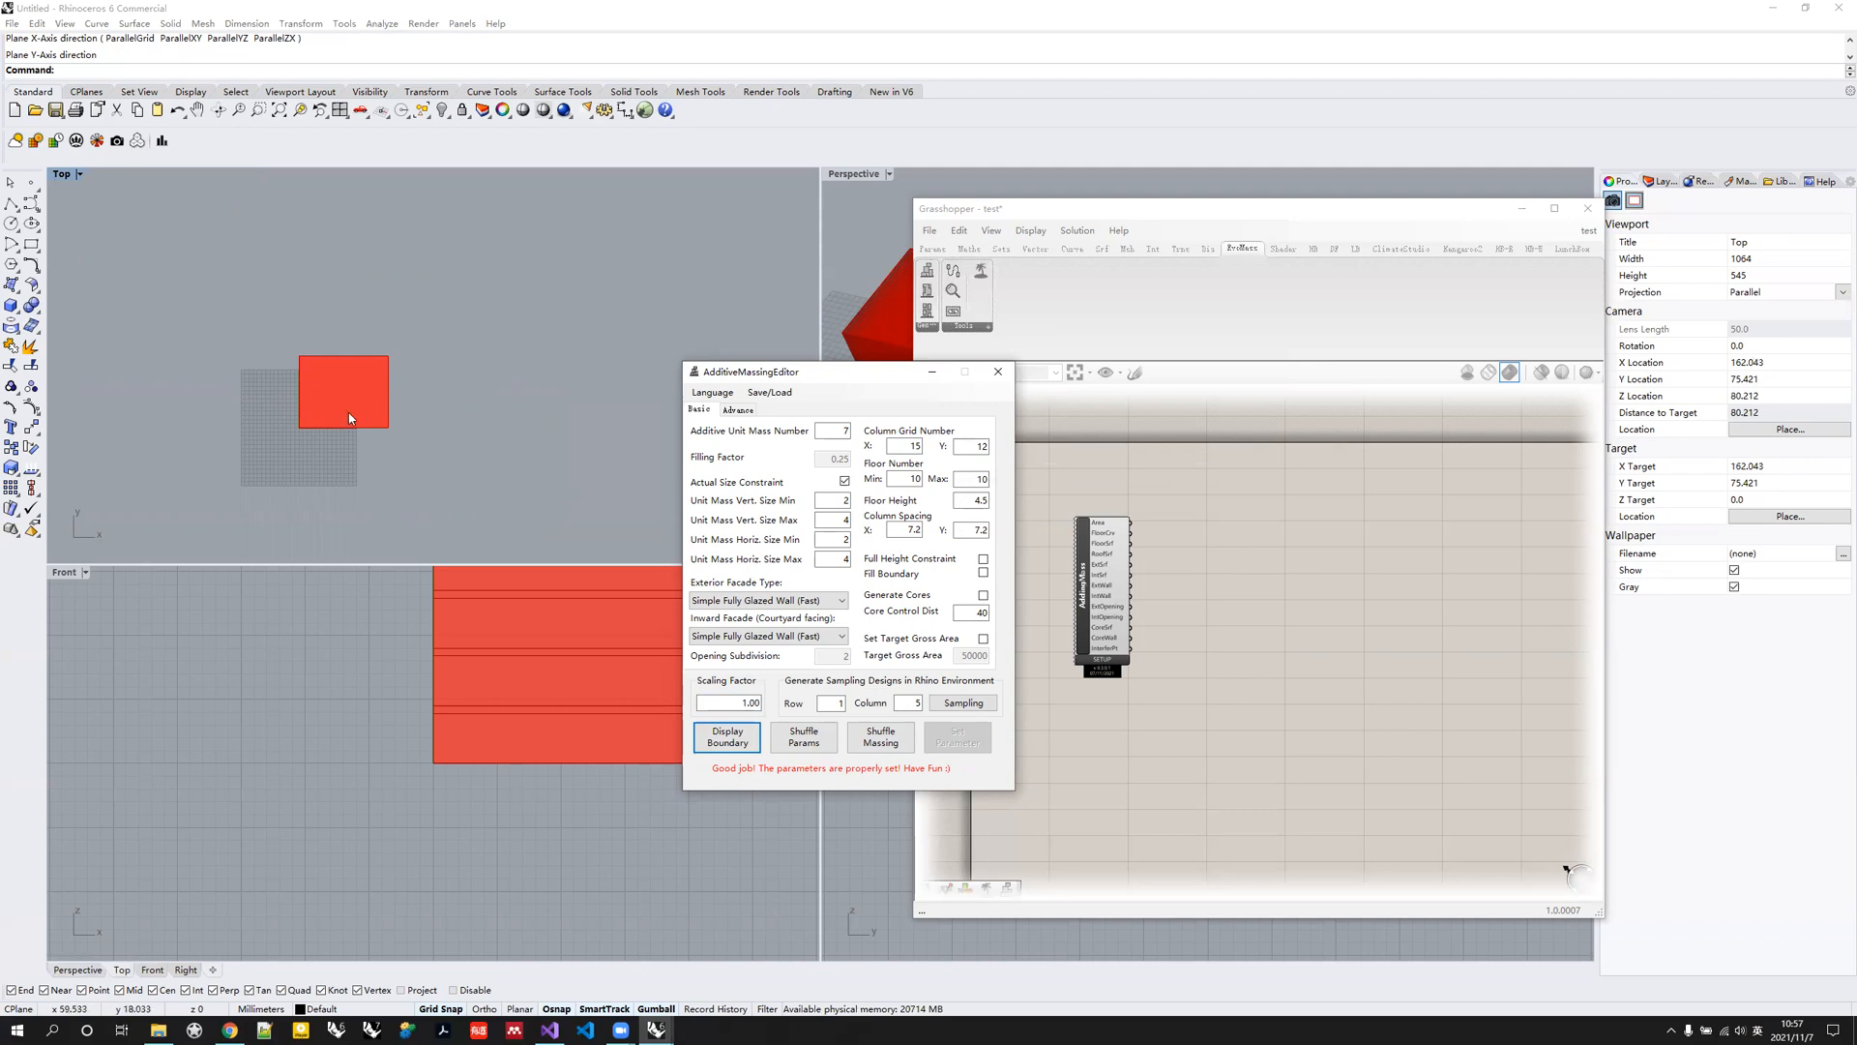
{"action": "scroll", "coordinate": [349, 412], "scroll_direction": "up", "scroll_amount": 3}
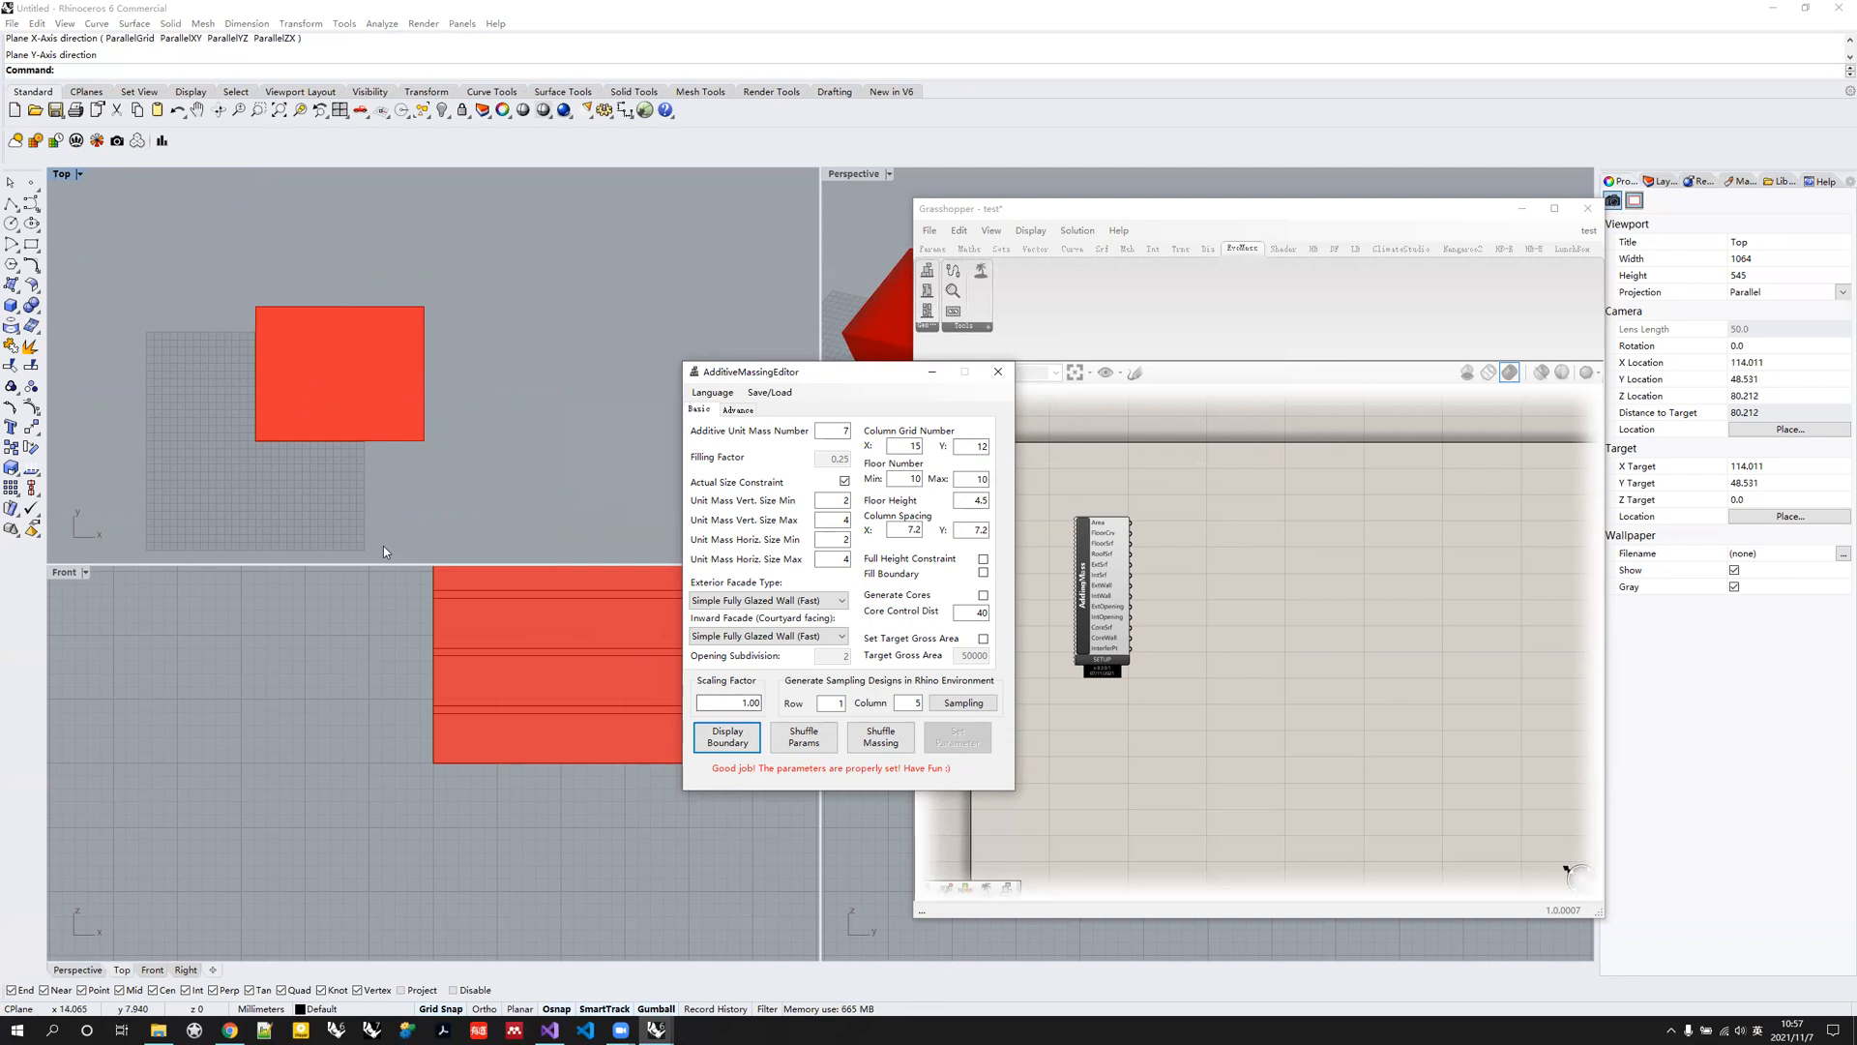
Set the scaling factor to 5, apply the parameters and display the scaled boundary in the Top view.
{"action": "scroll", "coordinate": [366, 462], "scroll_direction": "down", "scroll_amount": 4}
{"action": "right_click_drag", "start_coordinate": [436, 480], "coordinate": [415, 494]}
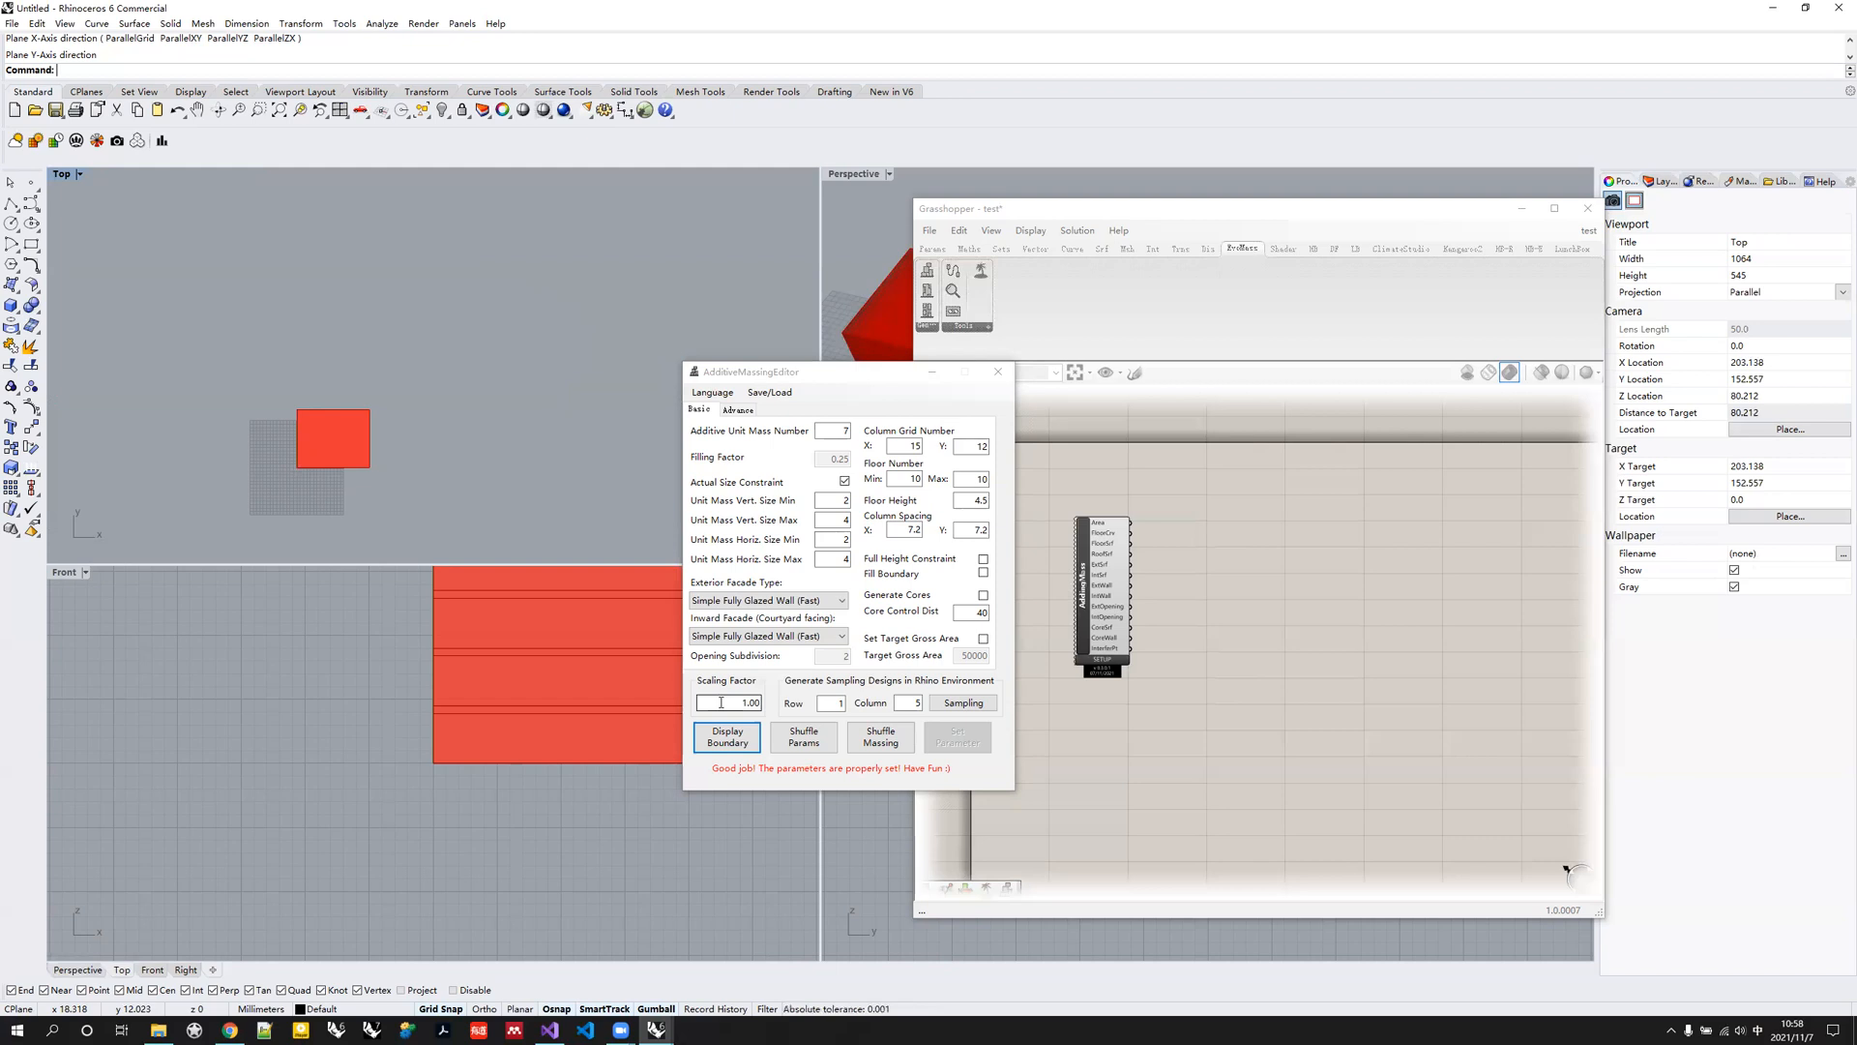
{"action": "left_click_drag", "start_coordinate": [726, 703], "coordinate": [769, 708]}
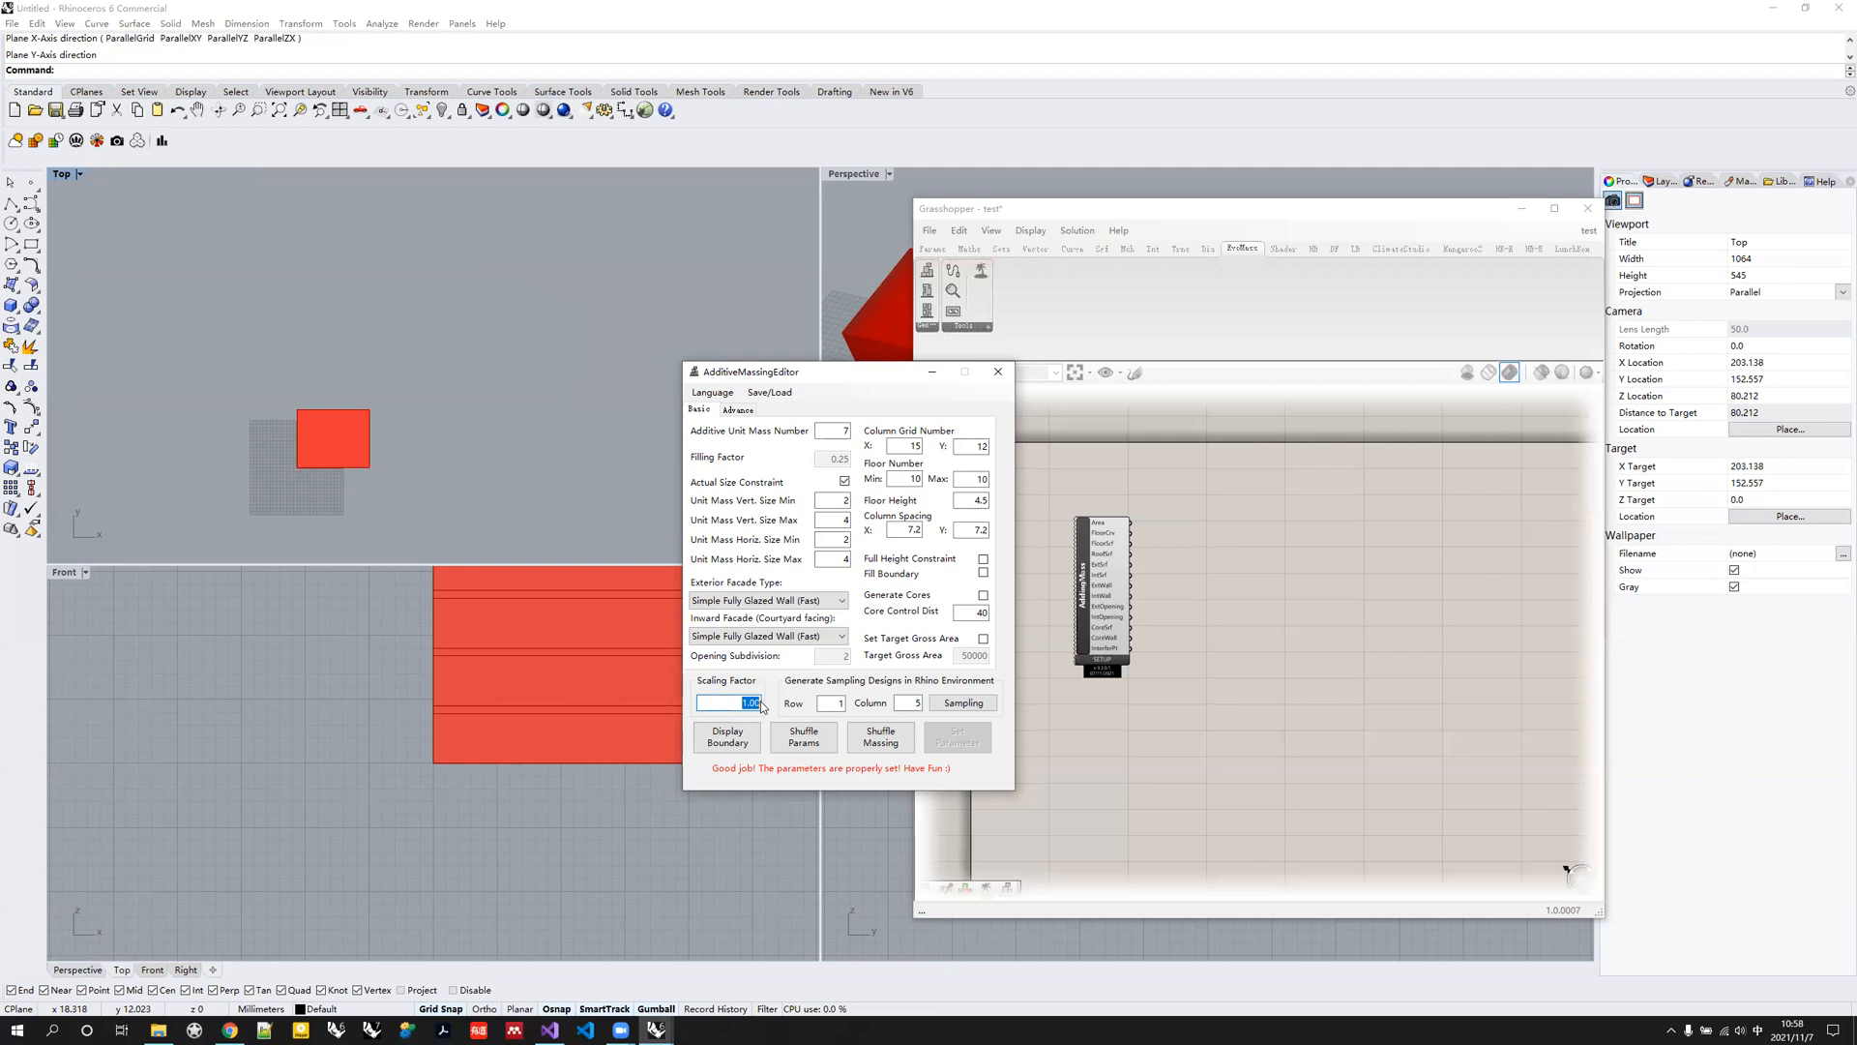
{"action": "type", "text": "5"}
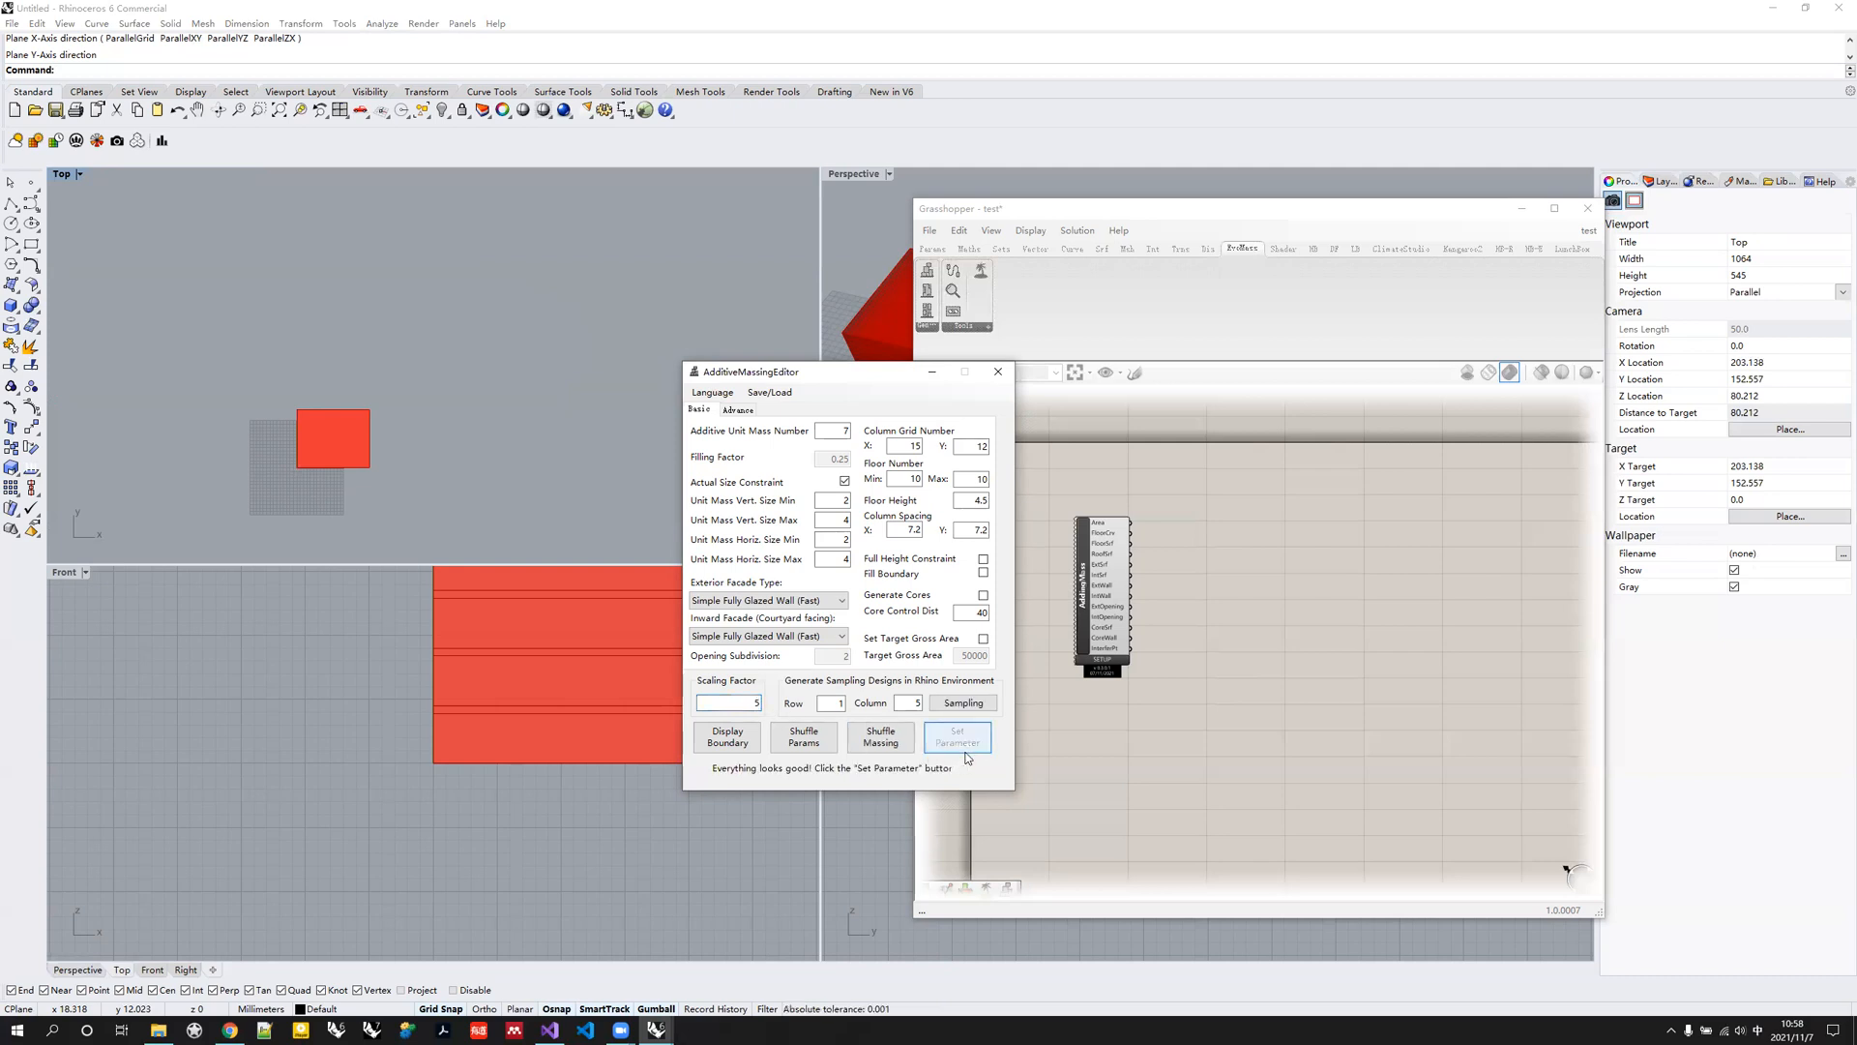
{"action": "left_click", "coordinate": [962, 749]}
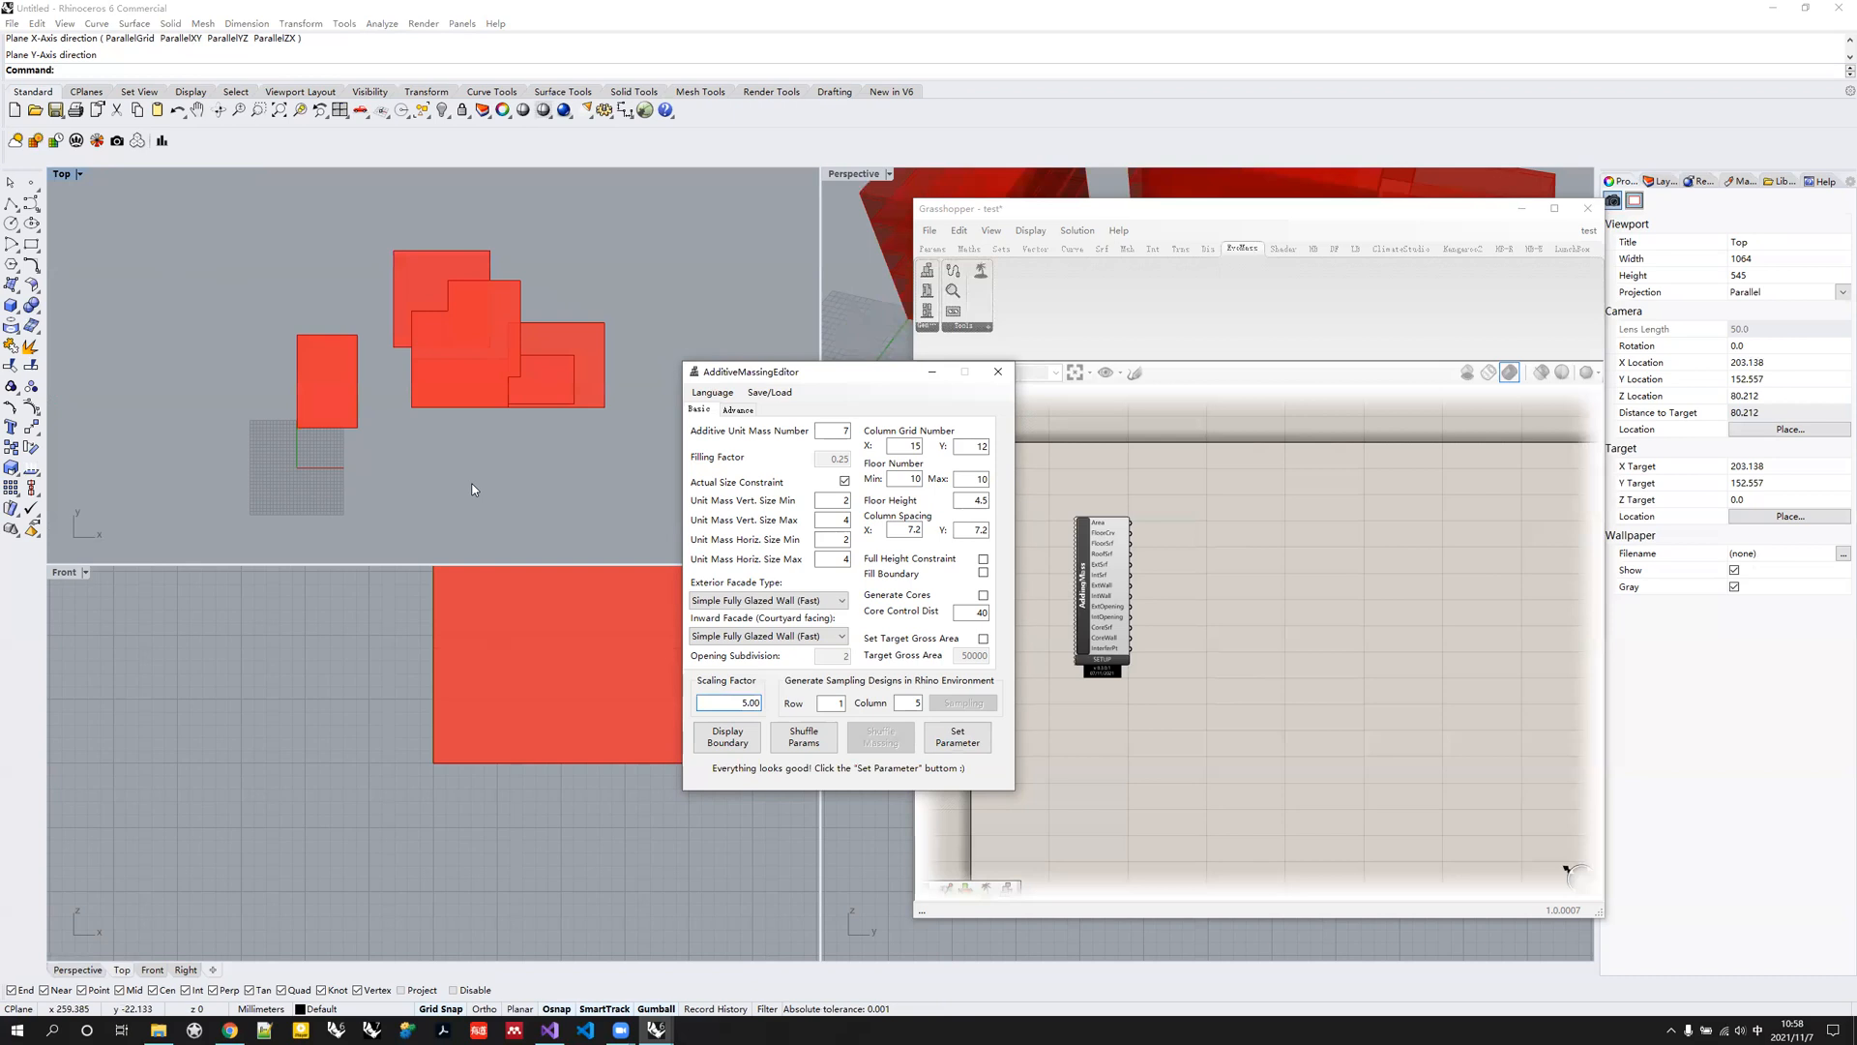
{"action": "left_click", "coordinate": [742, 751]}
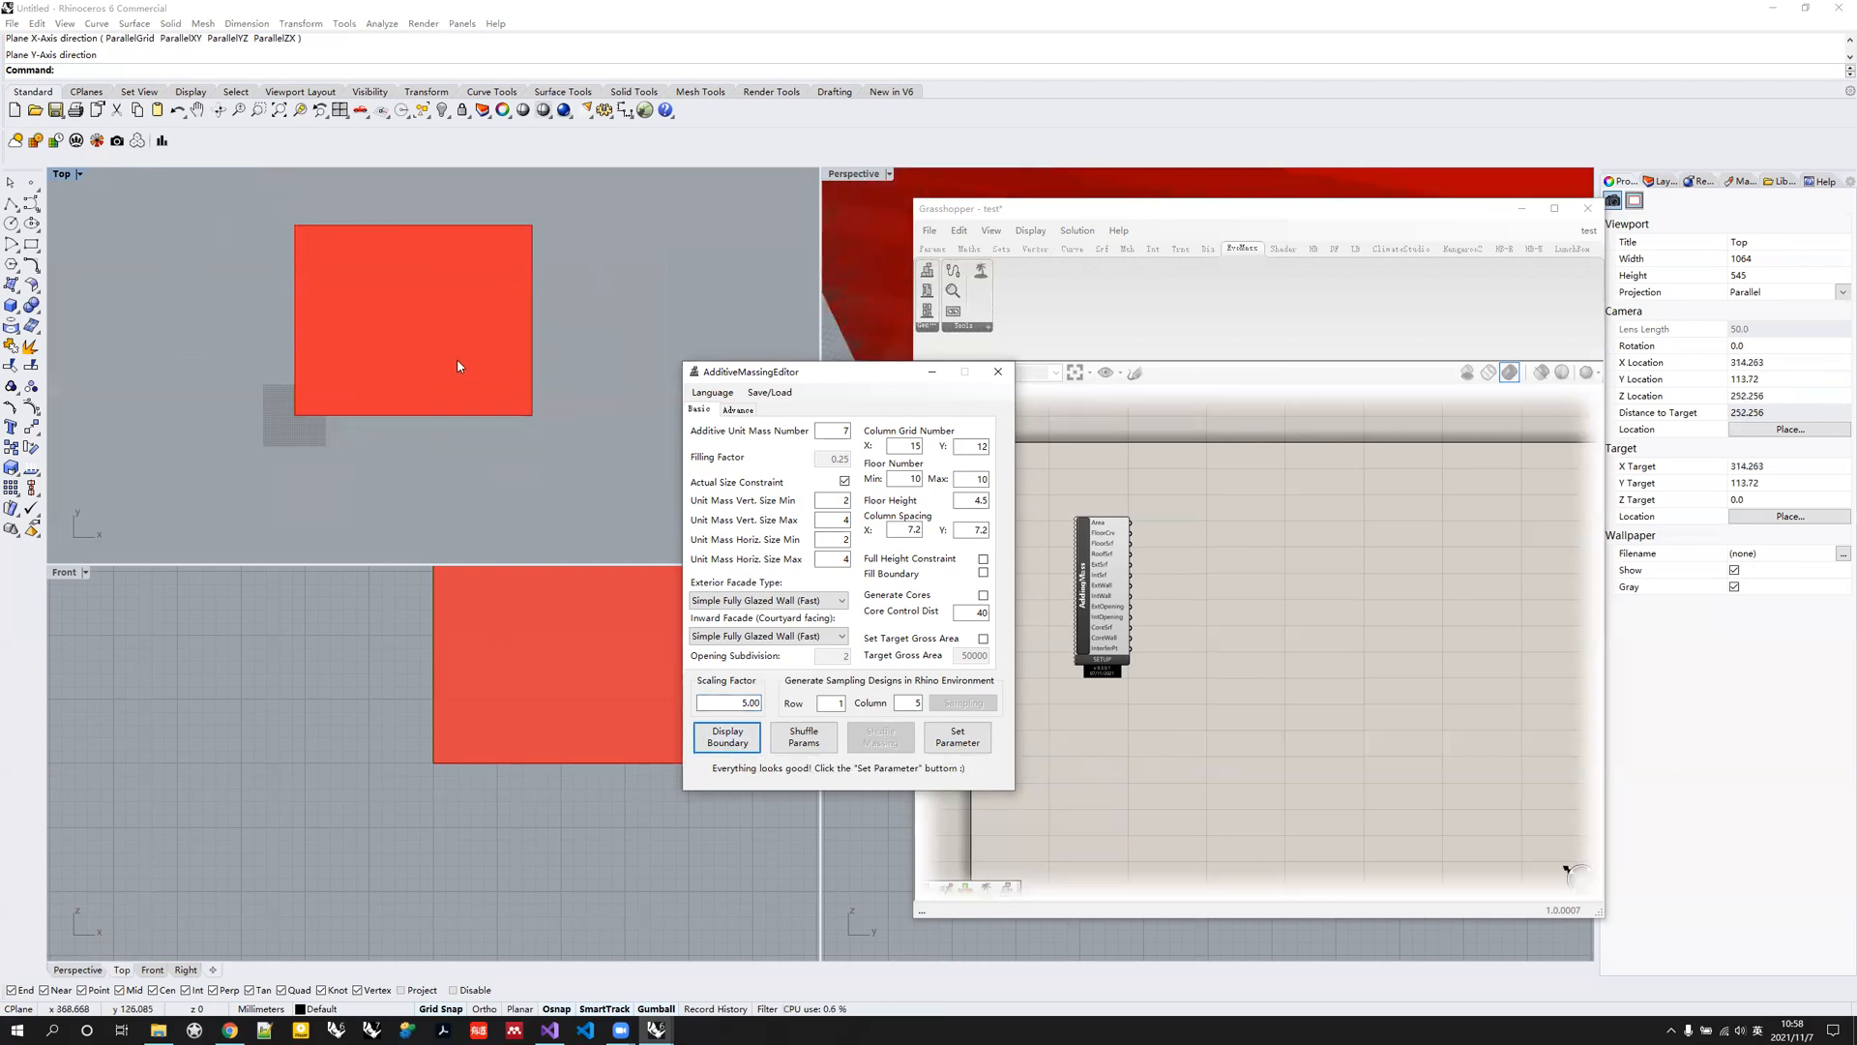
Set the scaling factor back to 1.00 and apply the parameters to the massing.
{"action": "left_click", "coordinate": [956, 737]}
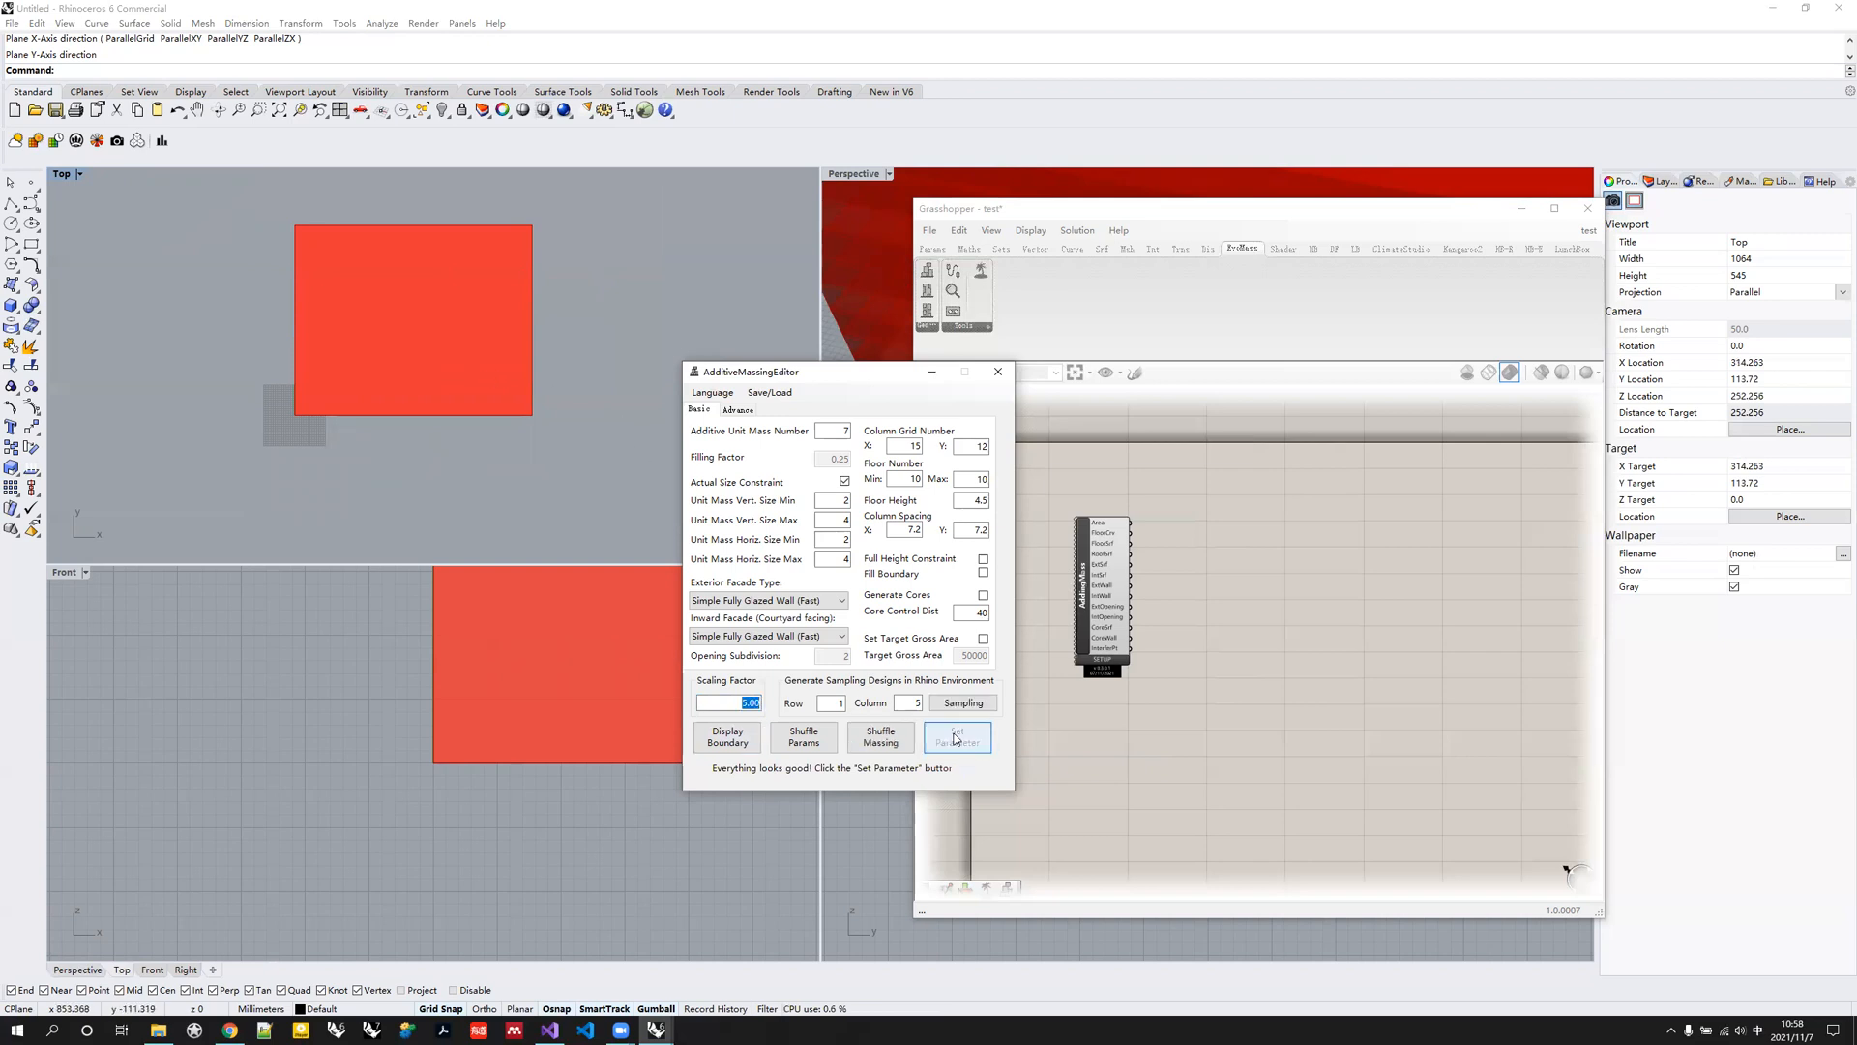
{"action": "left_click", "coordinate": [958, 740]}
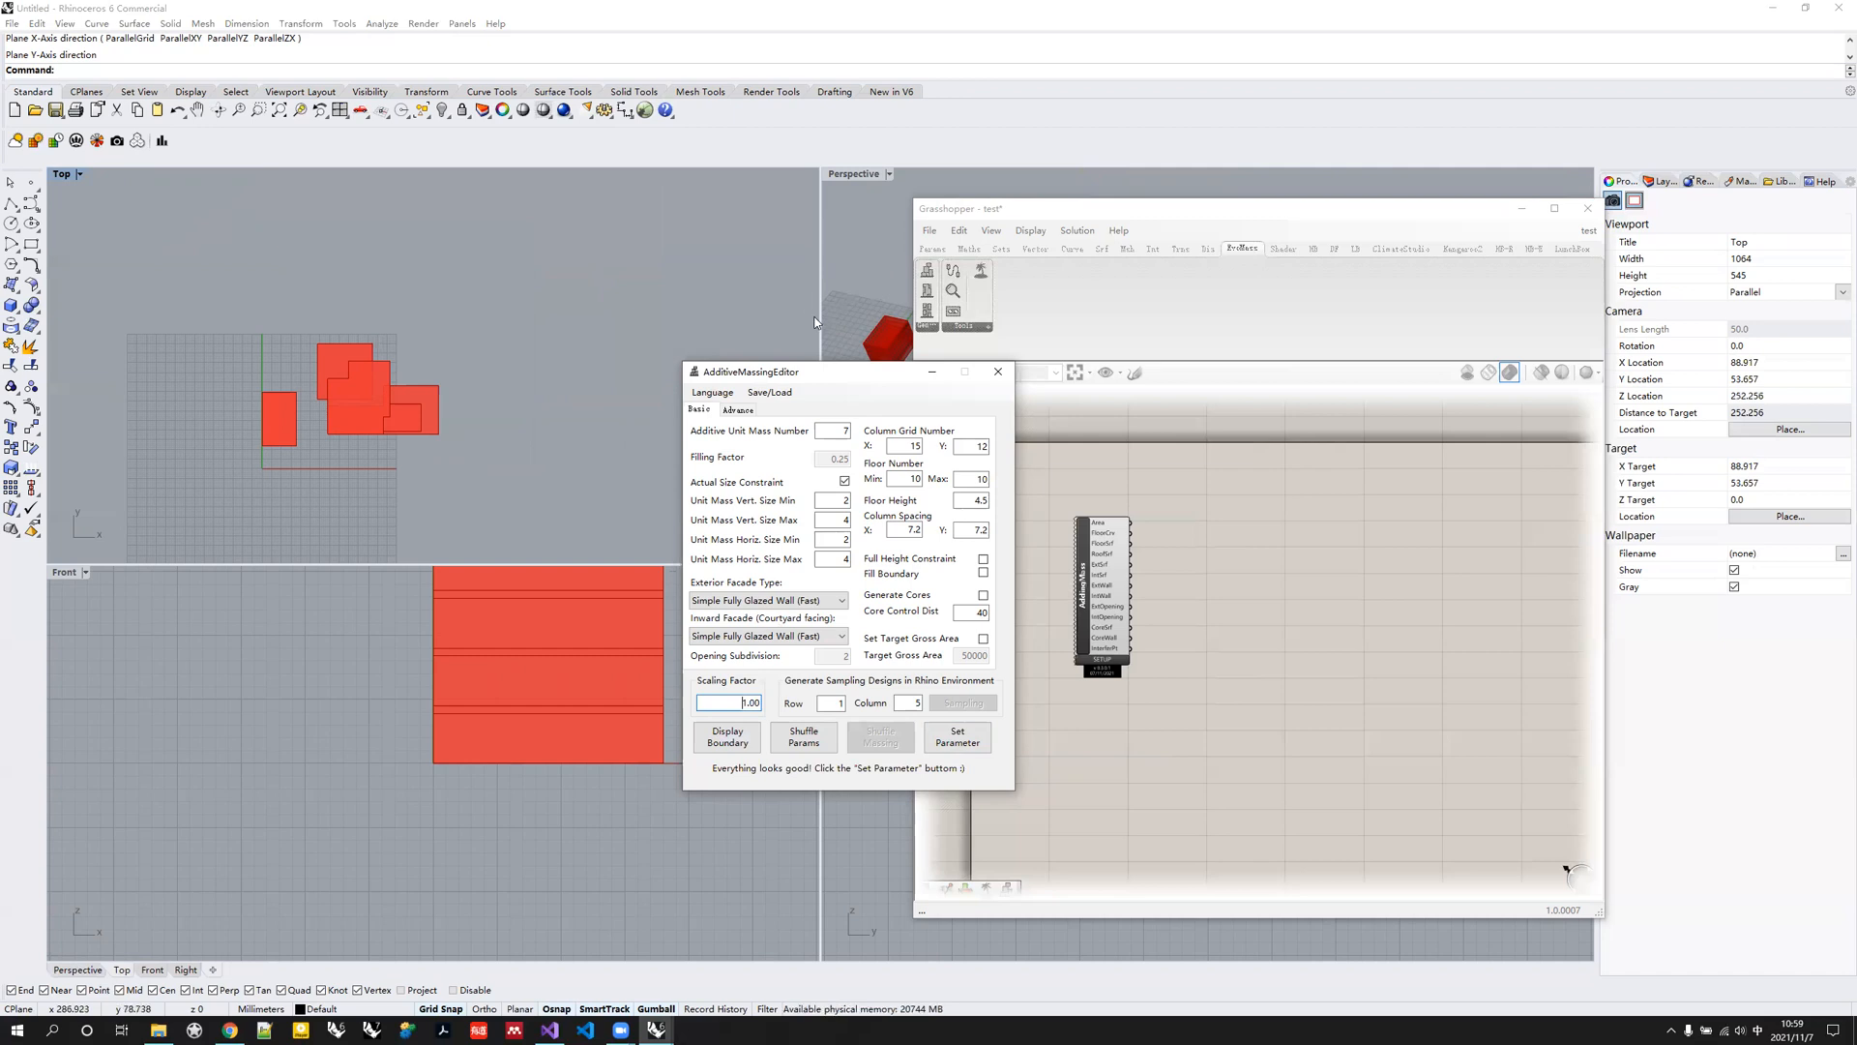
Show the advanced massing parameters and draw a closed six-sided polyline around the massing in the Top view.
{"action": "left_click", "coordinate": [741, 411]}
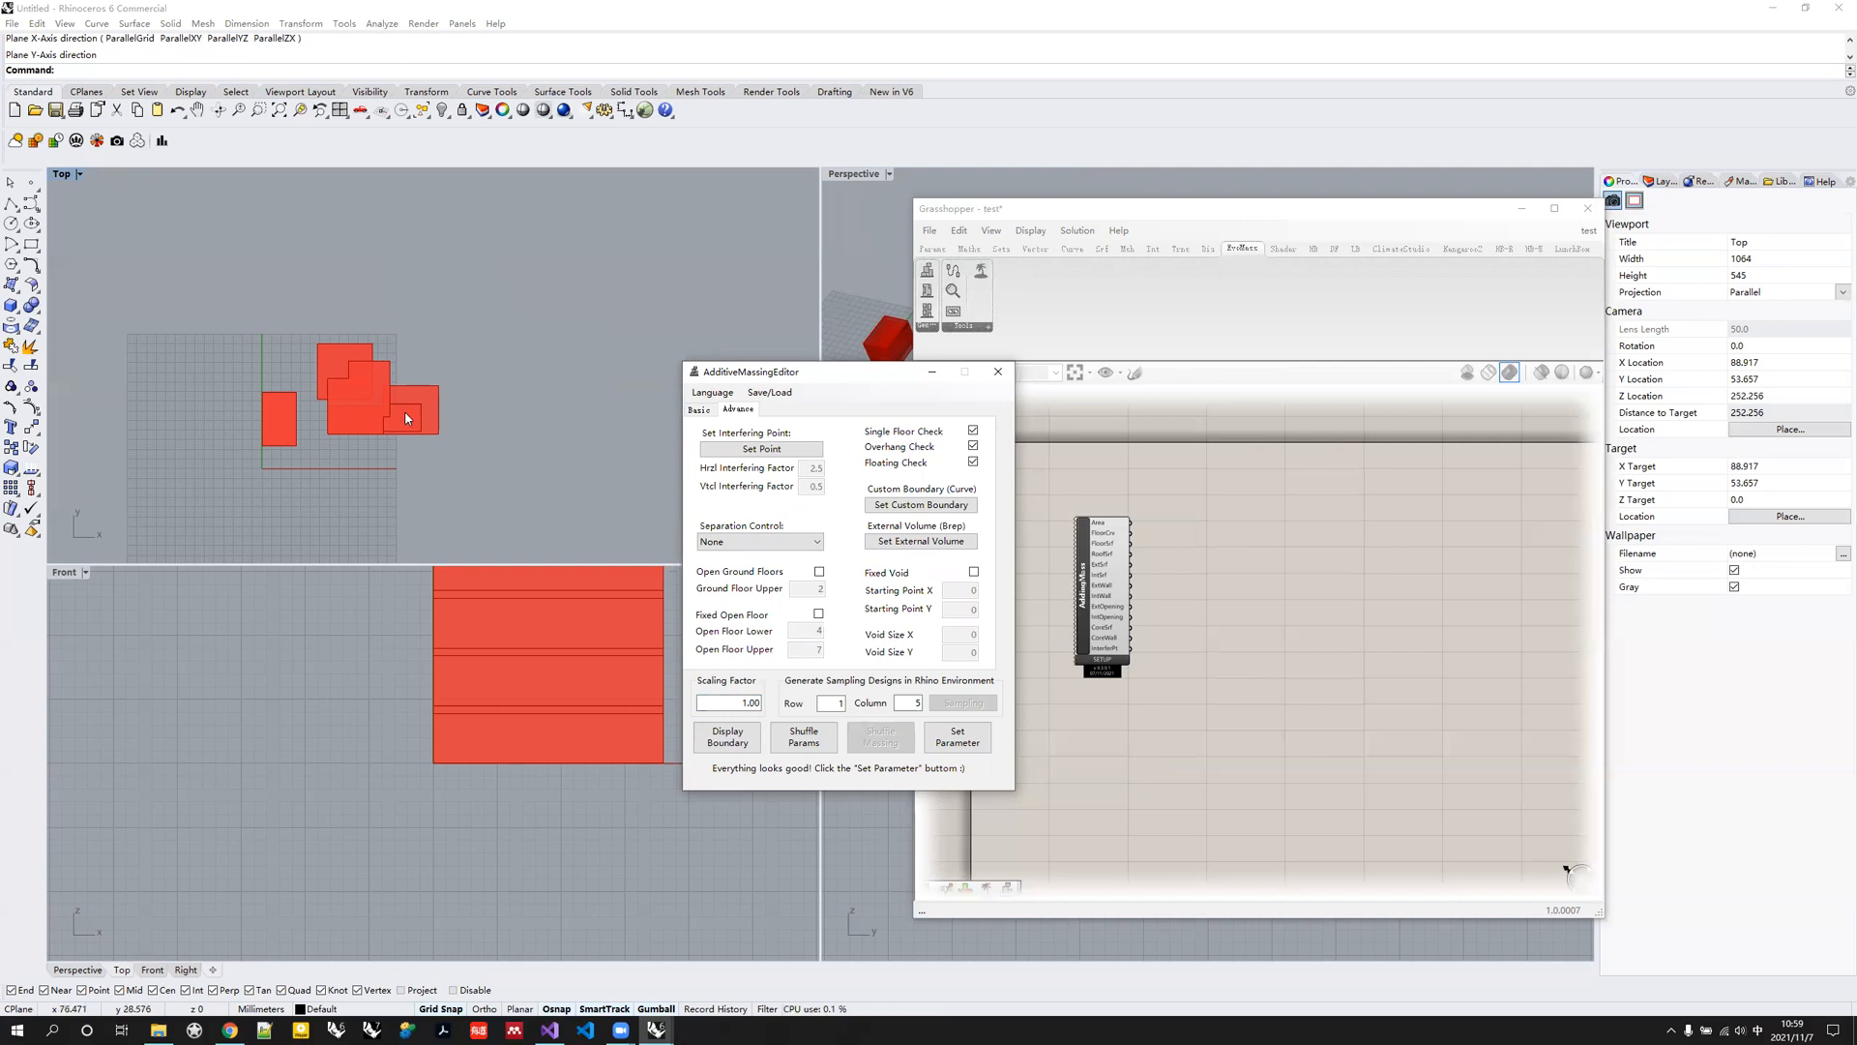
{"action": "left_click_drag", "start_coordinate": [863, 375], "coordinate": [979, 353]}
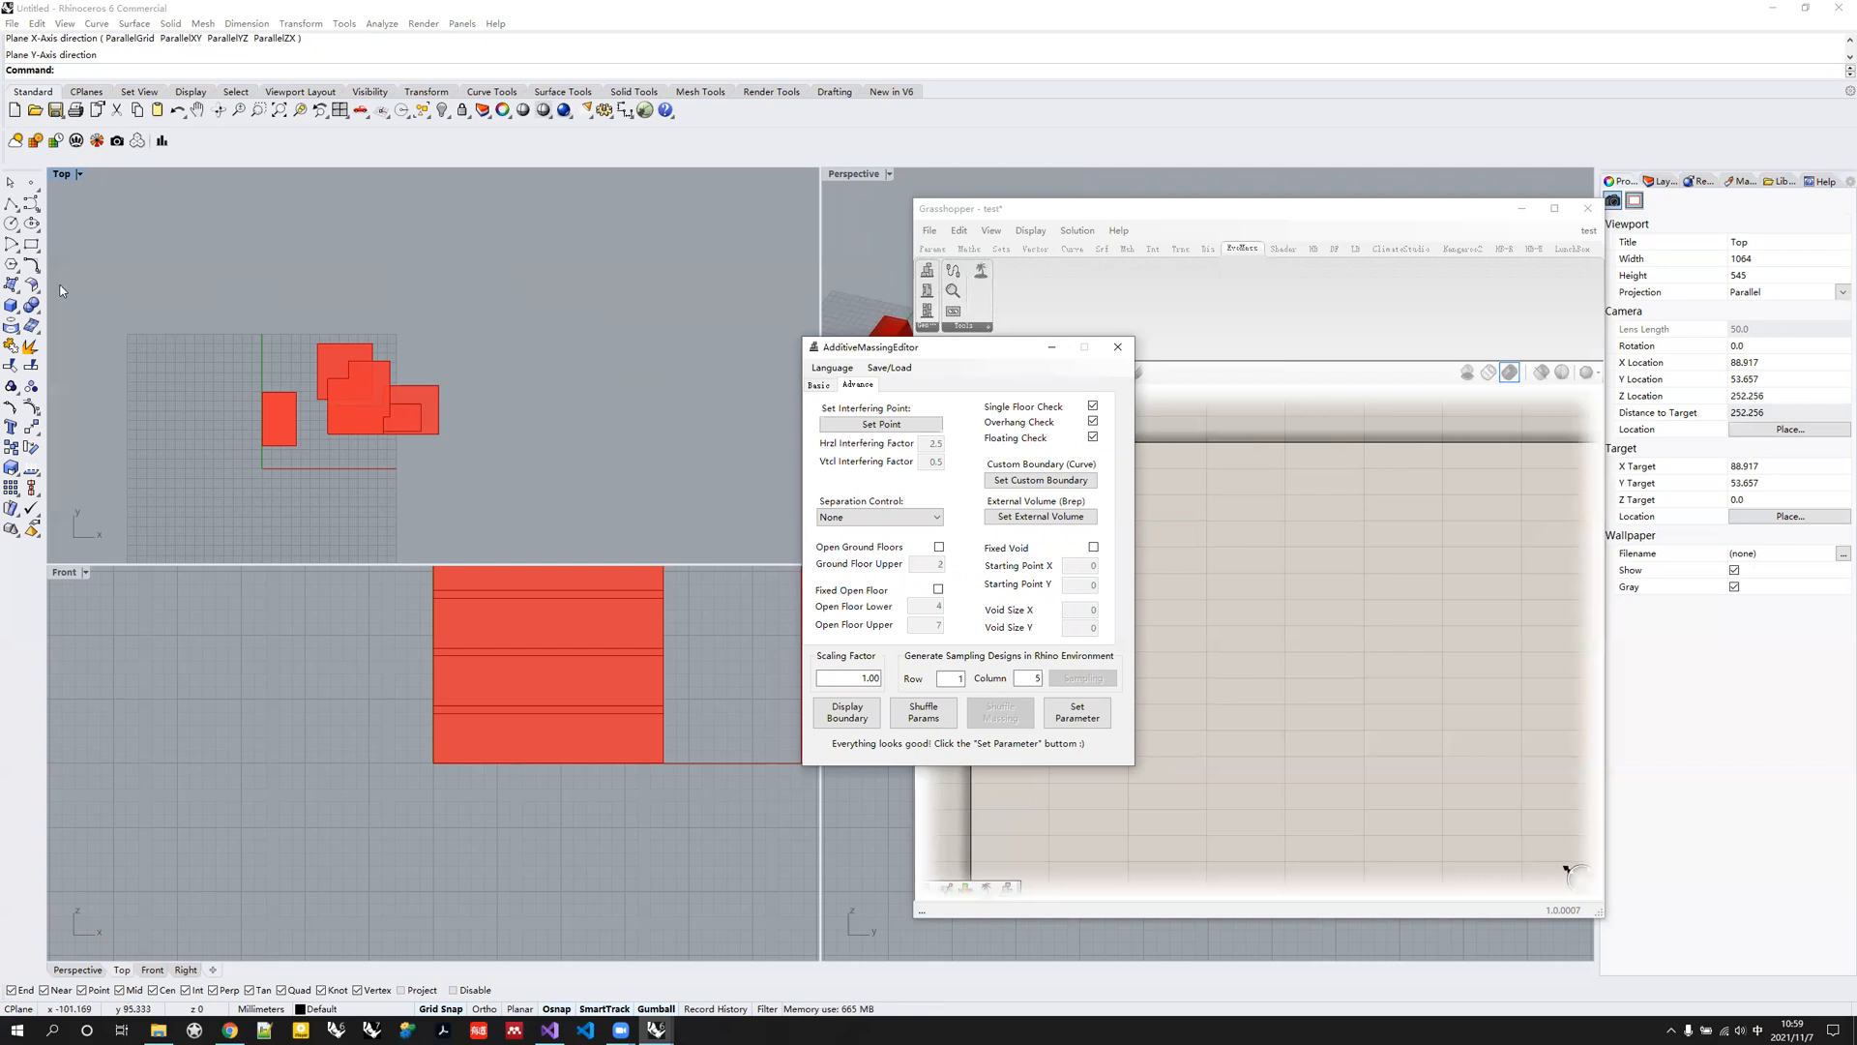
{"action": "left_click", "coordinate": [12, 203]}
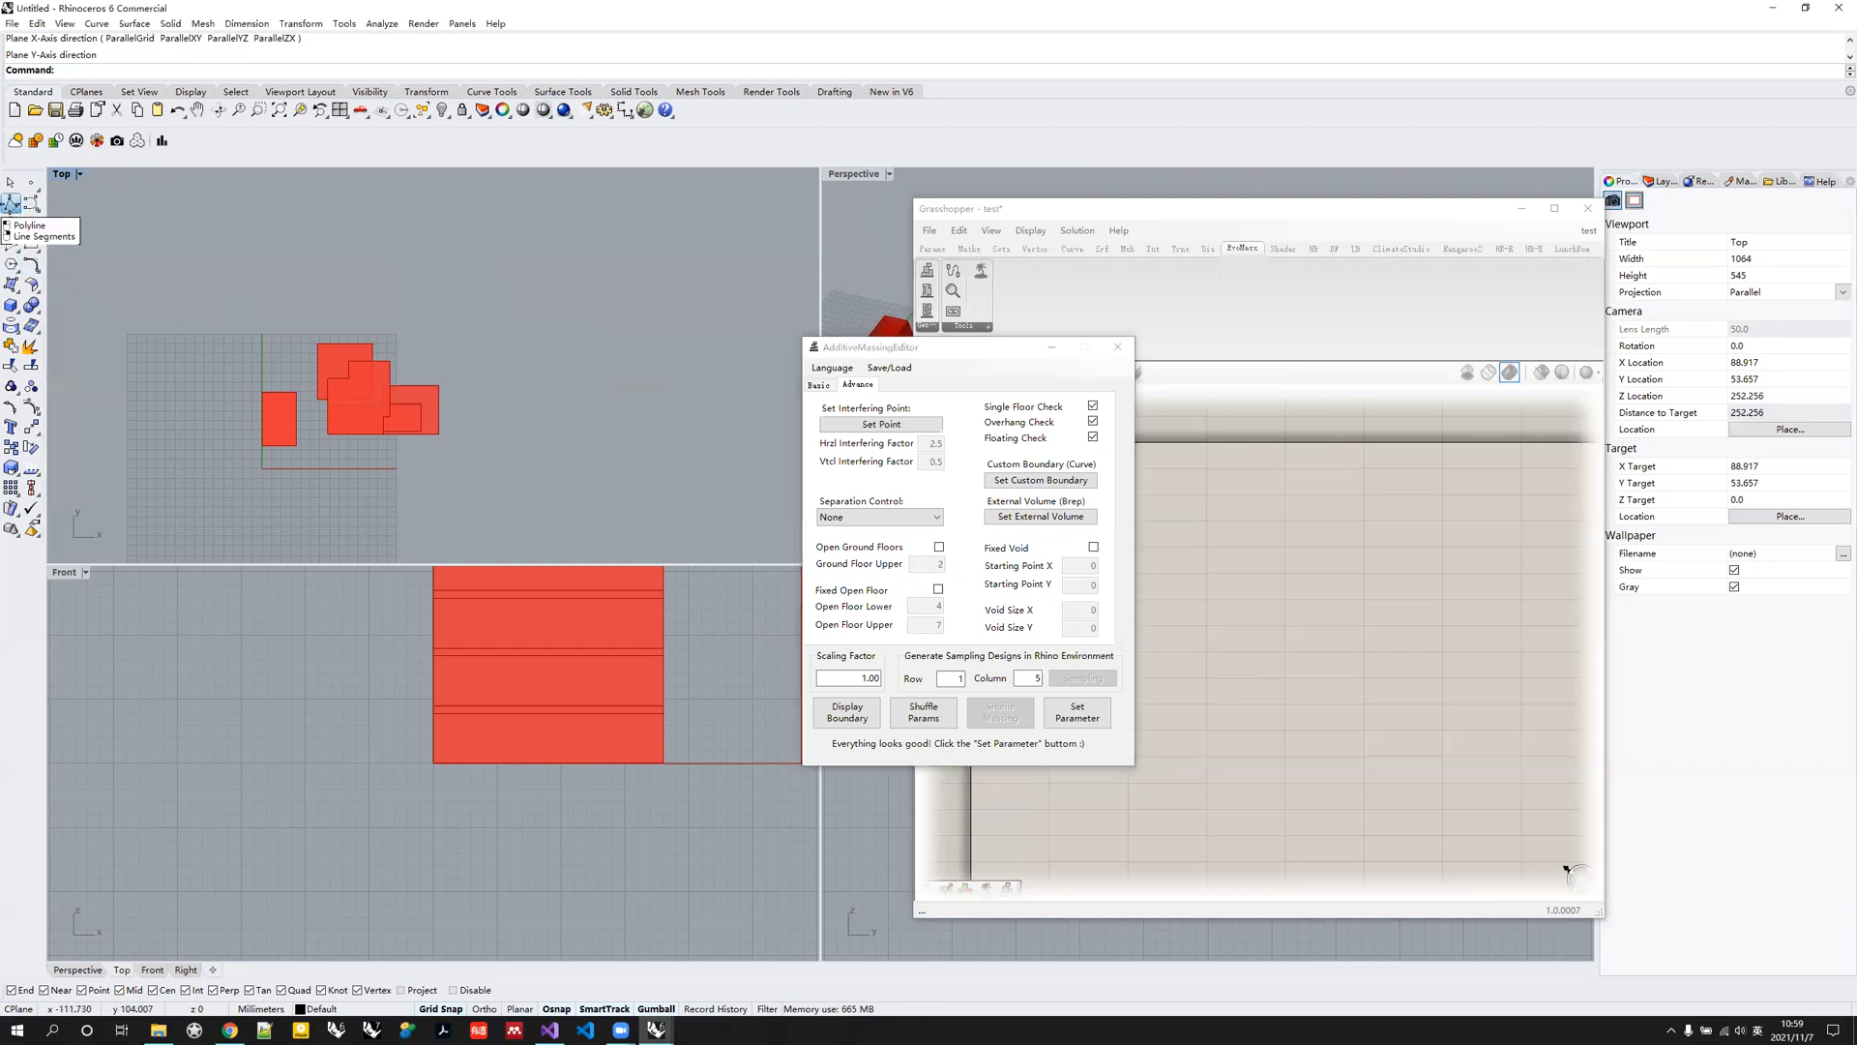
{"action": "left_click", "coordinate": [245, 415]}
{"action": "left_click", "coordinate": [303, 332]}
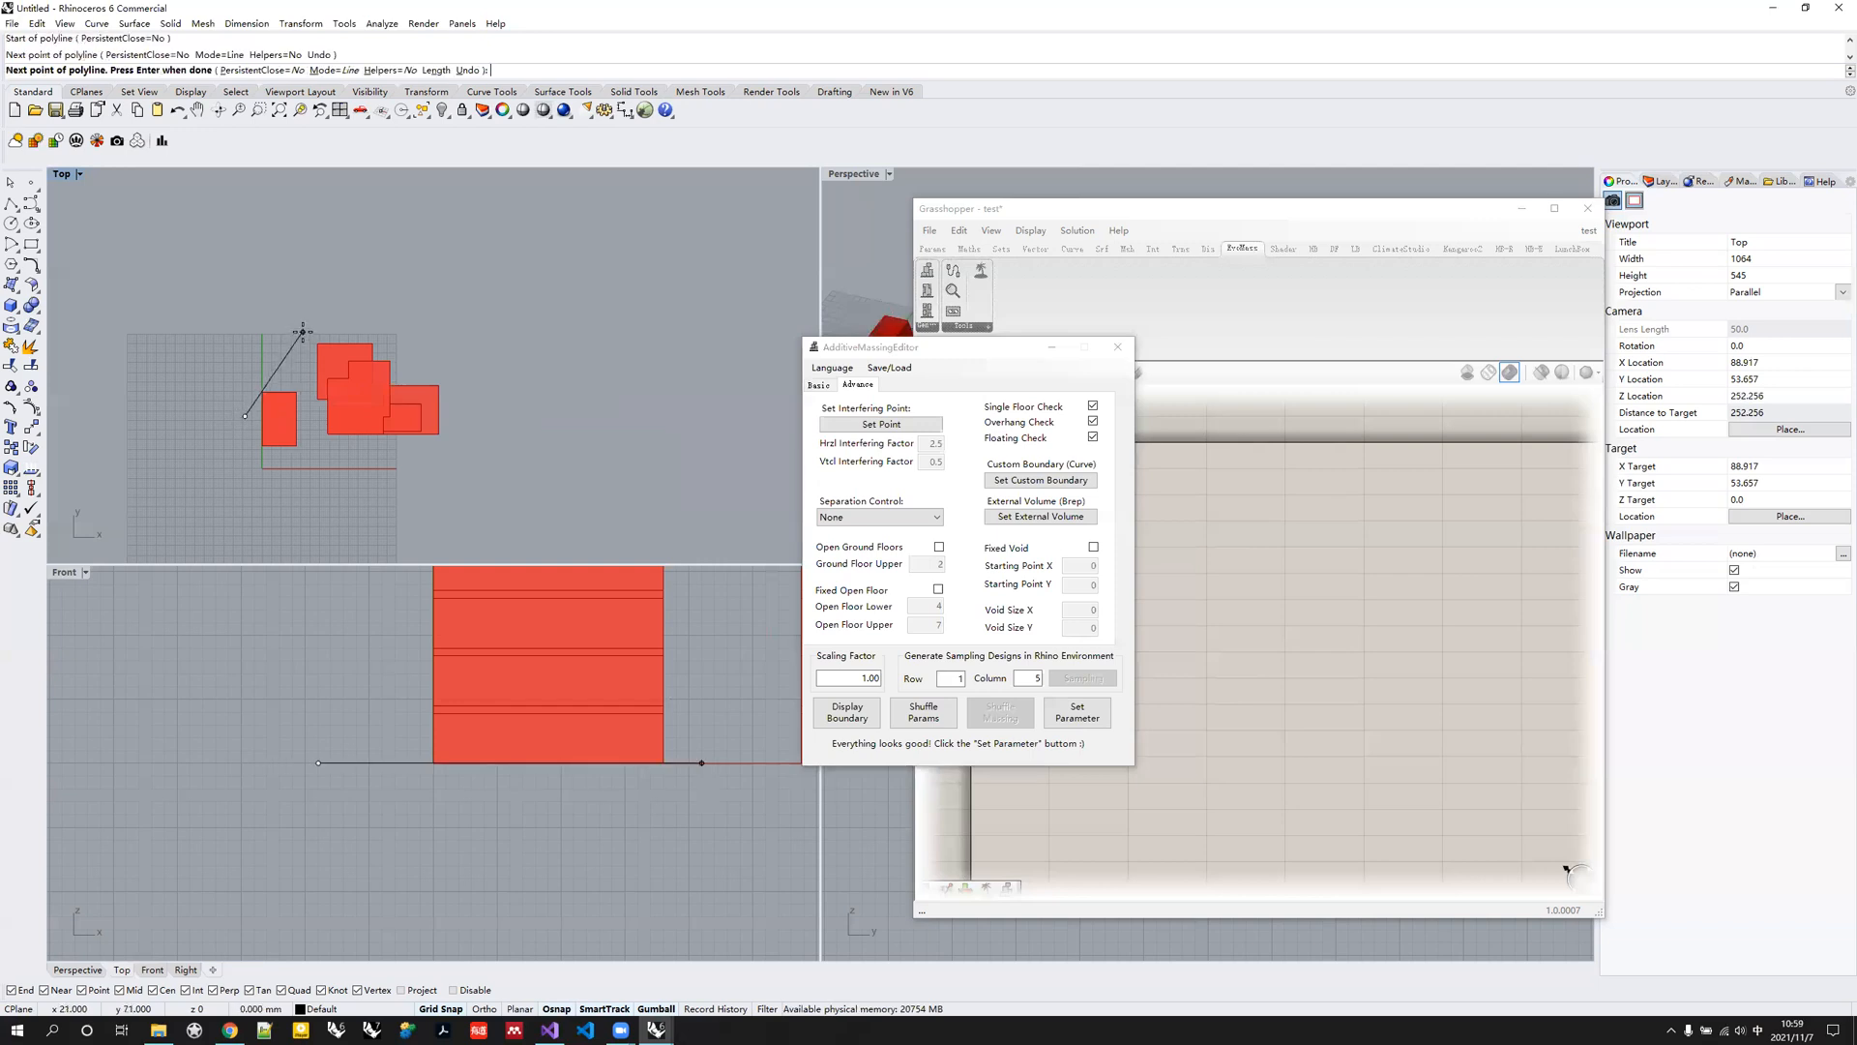
{"action": "left_click", "coordinate": [391, 334]}
{"action": "left_click", "coordinate": [446, 399]}
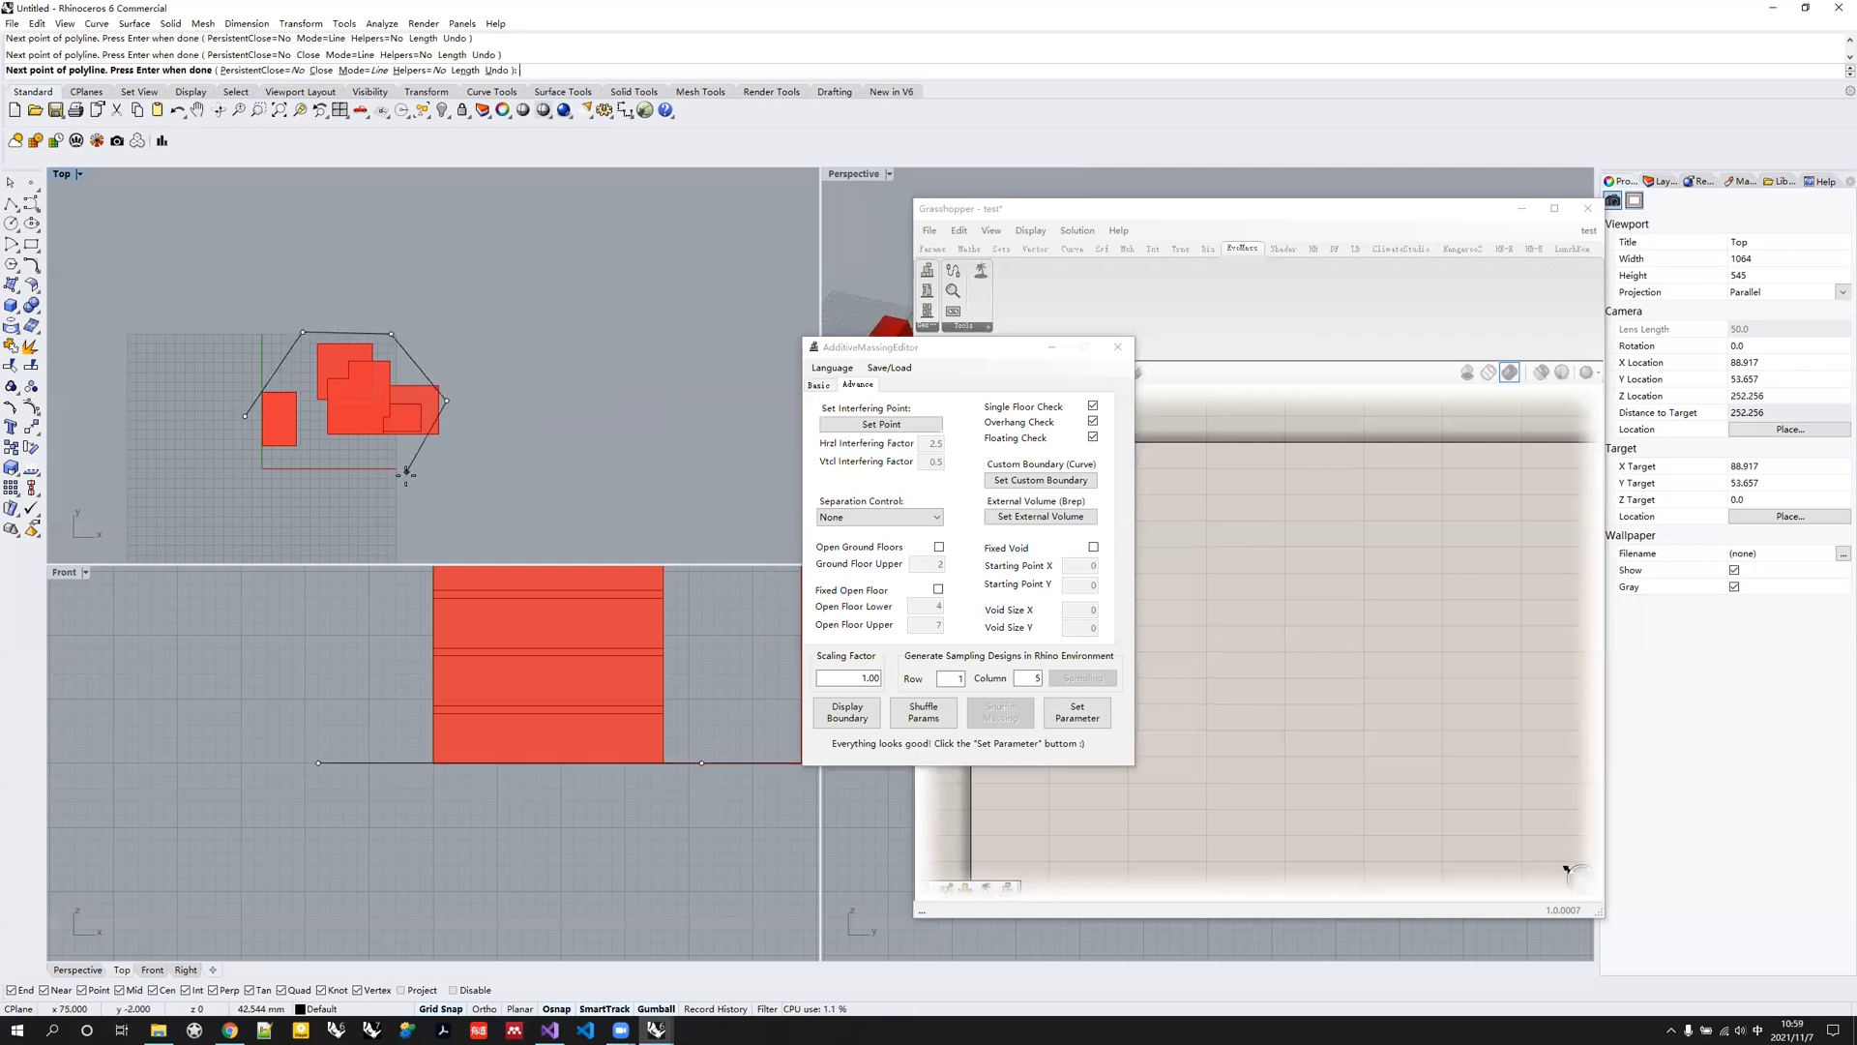
{"action": "left_click", "coordinate": [400, 481]}
{"action": "left_click", "coordinate": [294, 484]}
{"action": "left_click", "coordinate": [244, 416]}
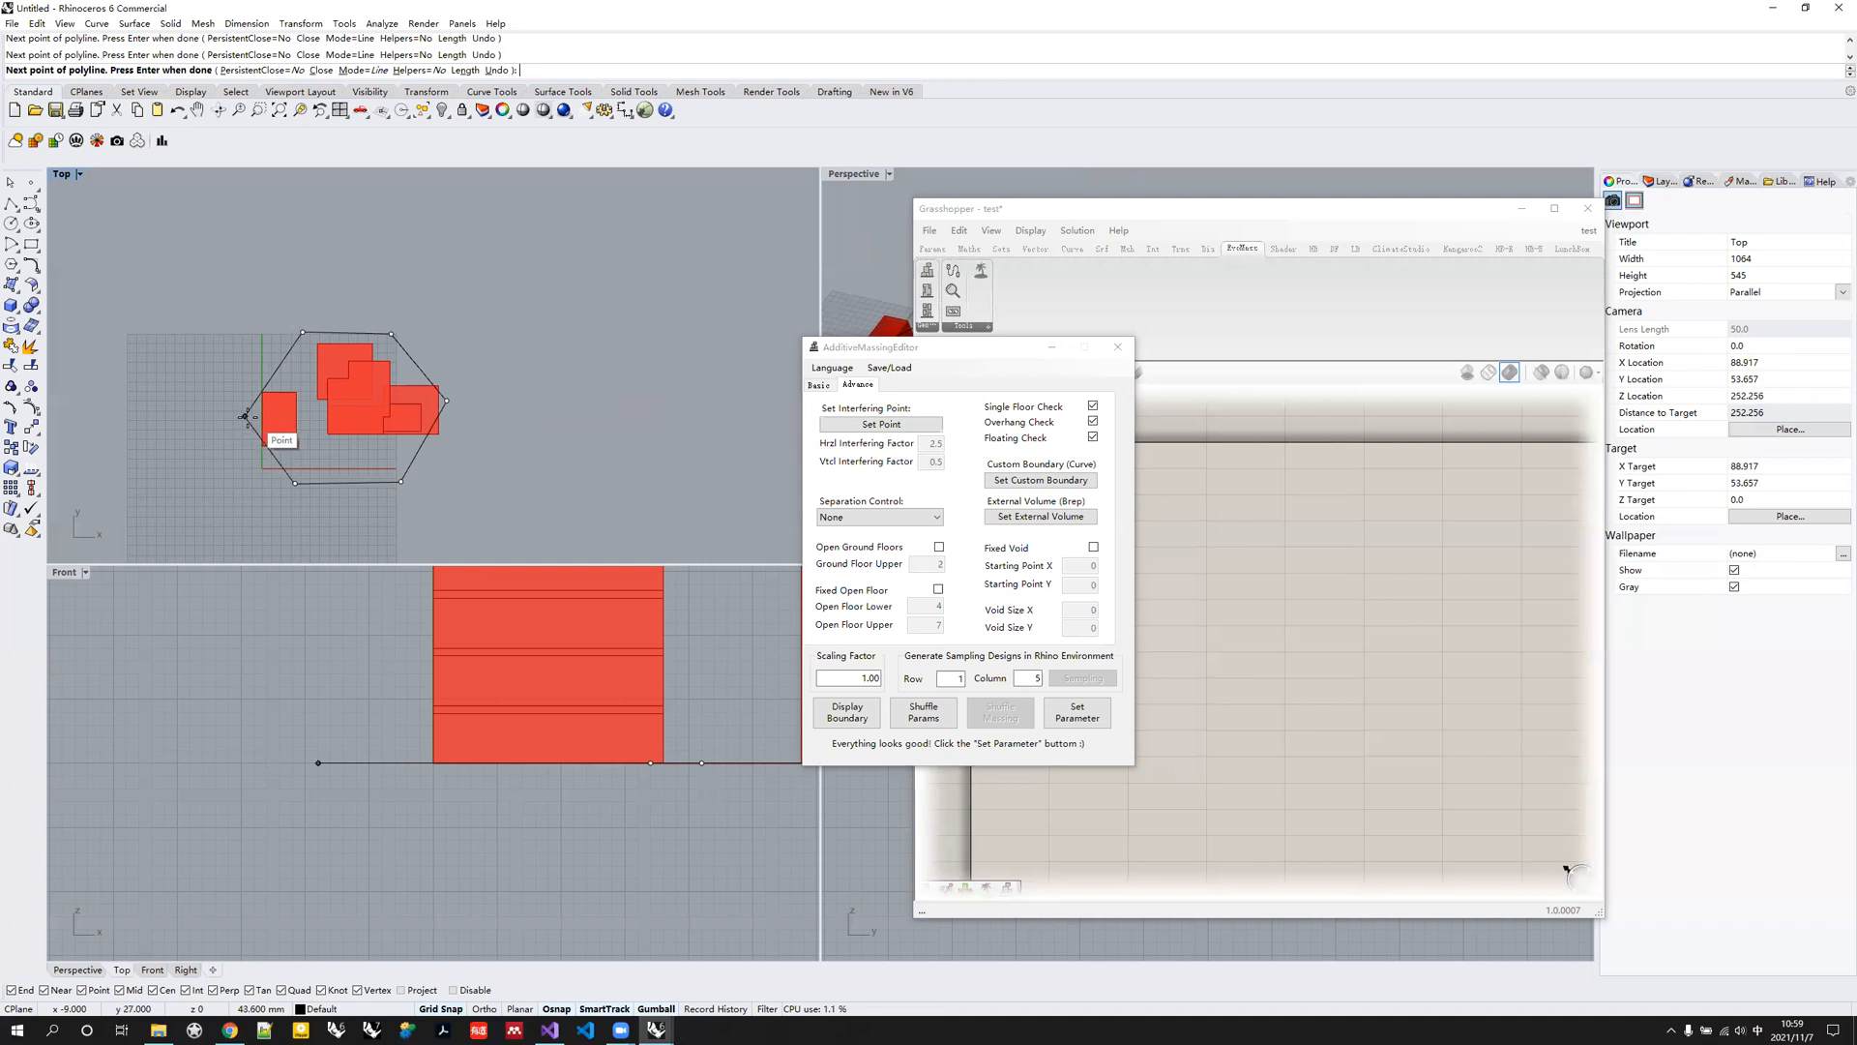
Set the six-sided polyline as the custom boundary and apply the parameters.
{"action": "left_click", "coordinate": [1040, 480]}
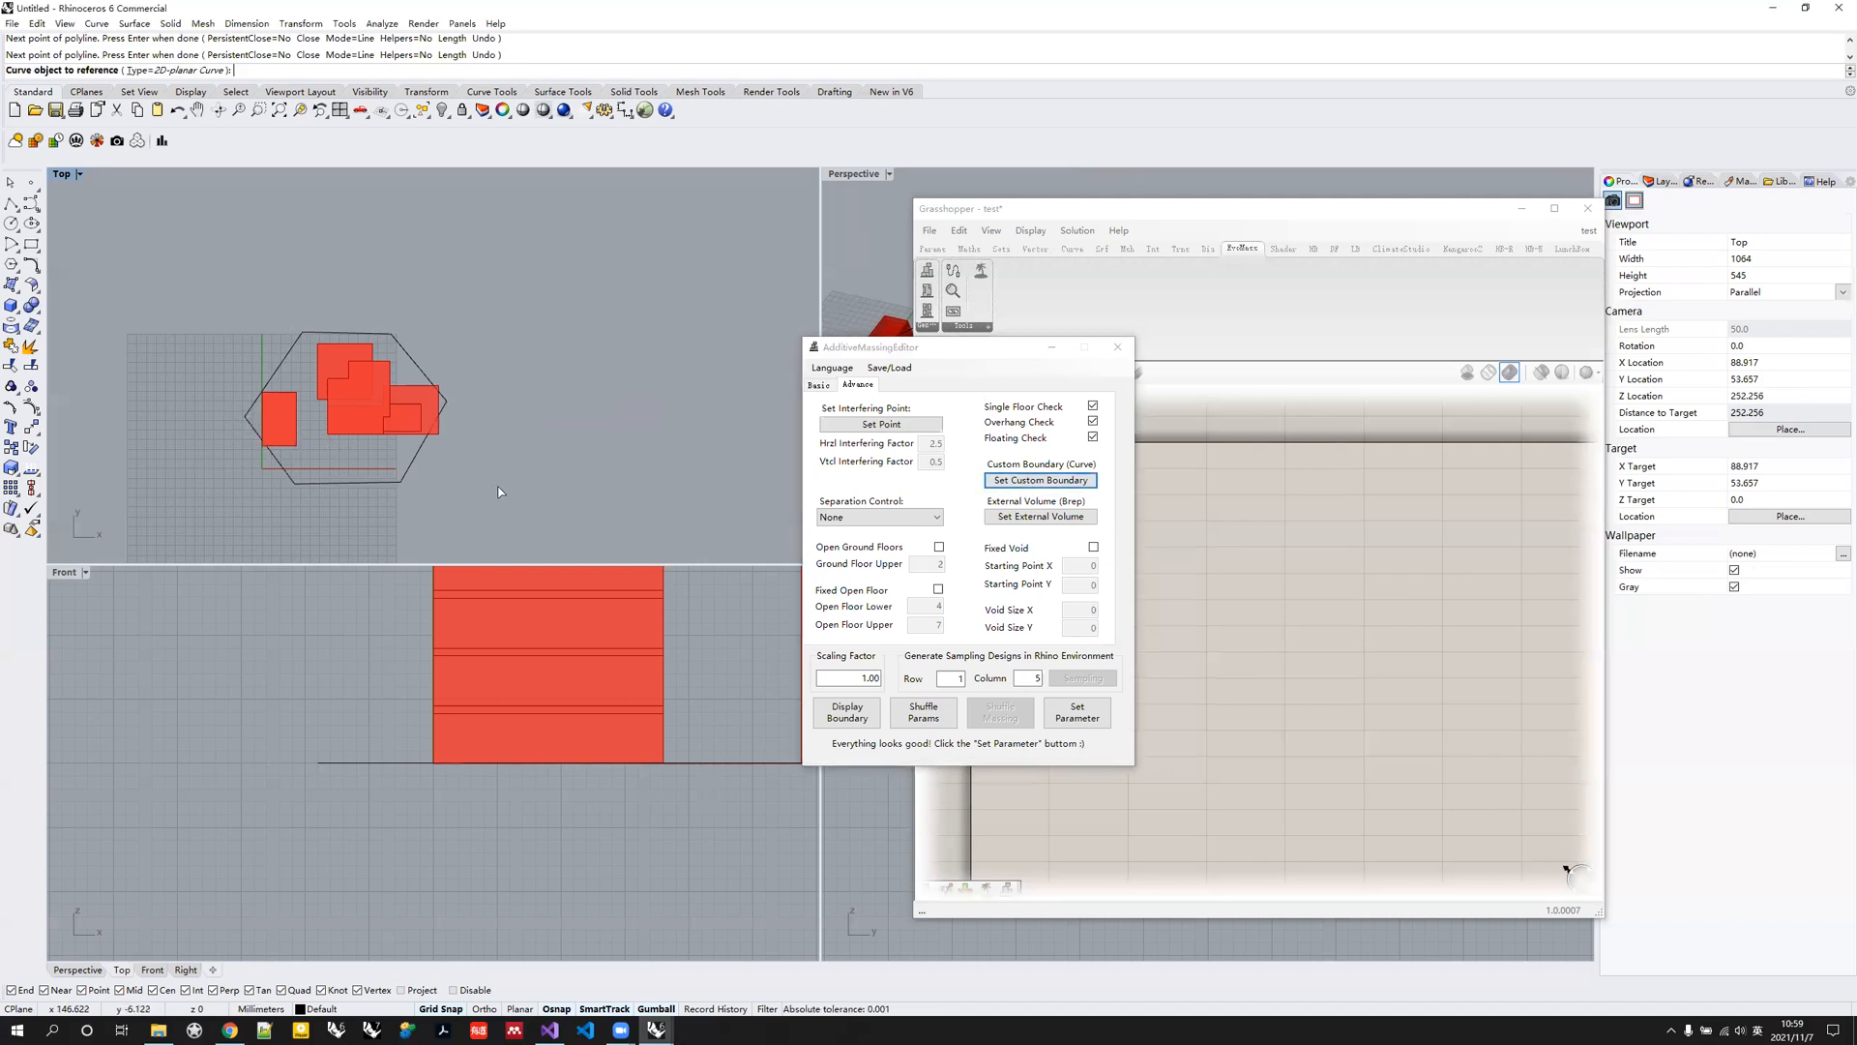
{"action": "left_click", "coordinate": [415, 453]}
{"action": "left_click", "coordinate": [1076, 712]}
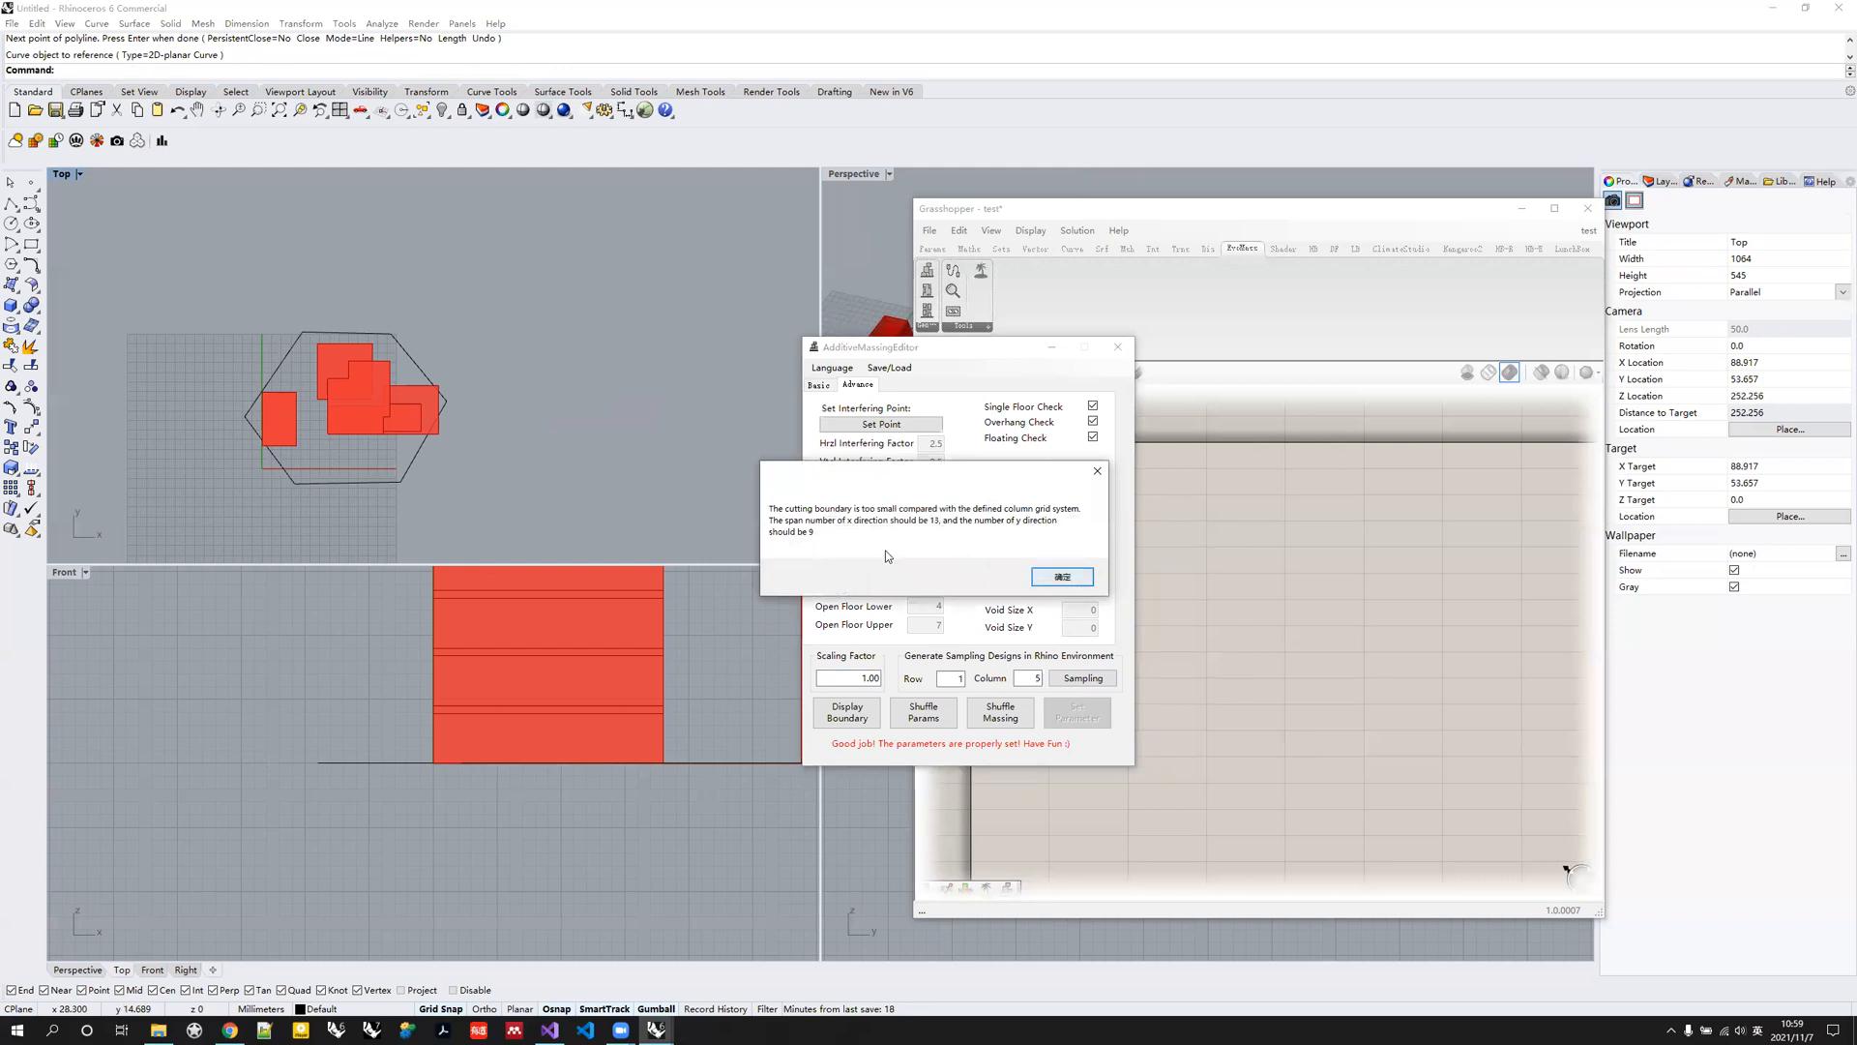
{"action": "left_click", "coordinate": [1064, 578]}
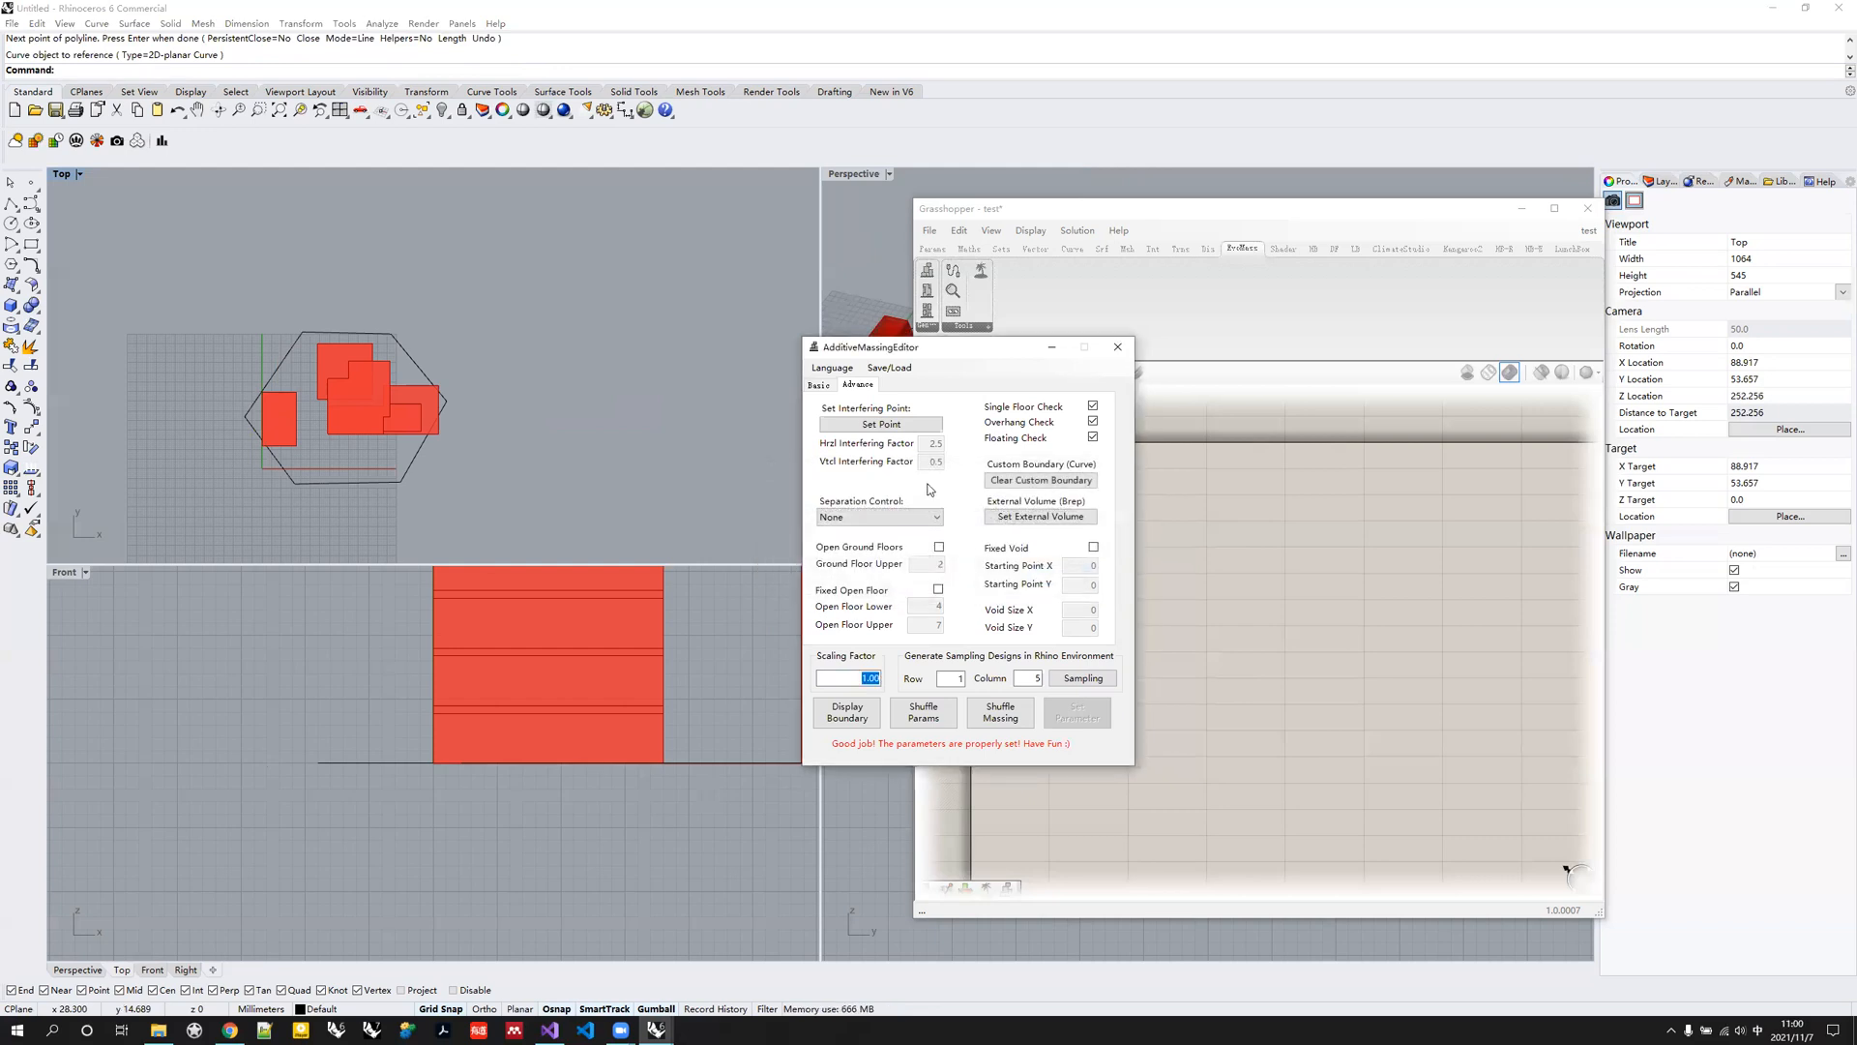
Display the design boundary to compare its extent with the hexagonal custom boundary curve.
{"action": "left_click", "coordinate": [821, 386]}
{"action": "left_click", "coordinate": [861, 718]}
{"action": "left_click", "coordinate": [859, 721]}
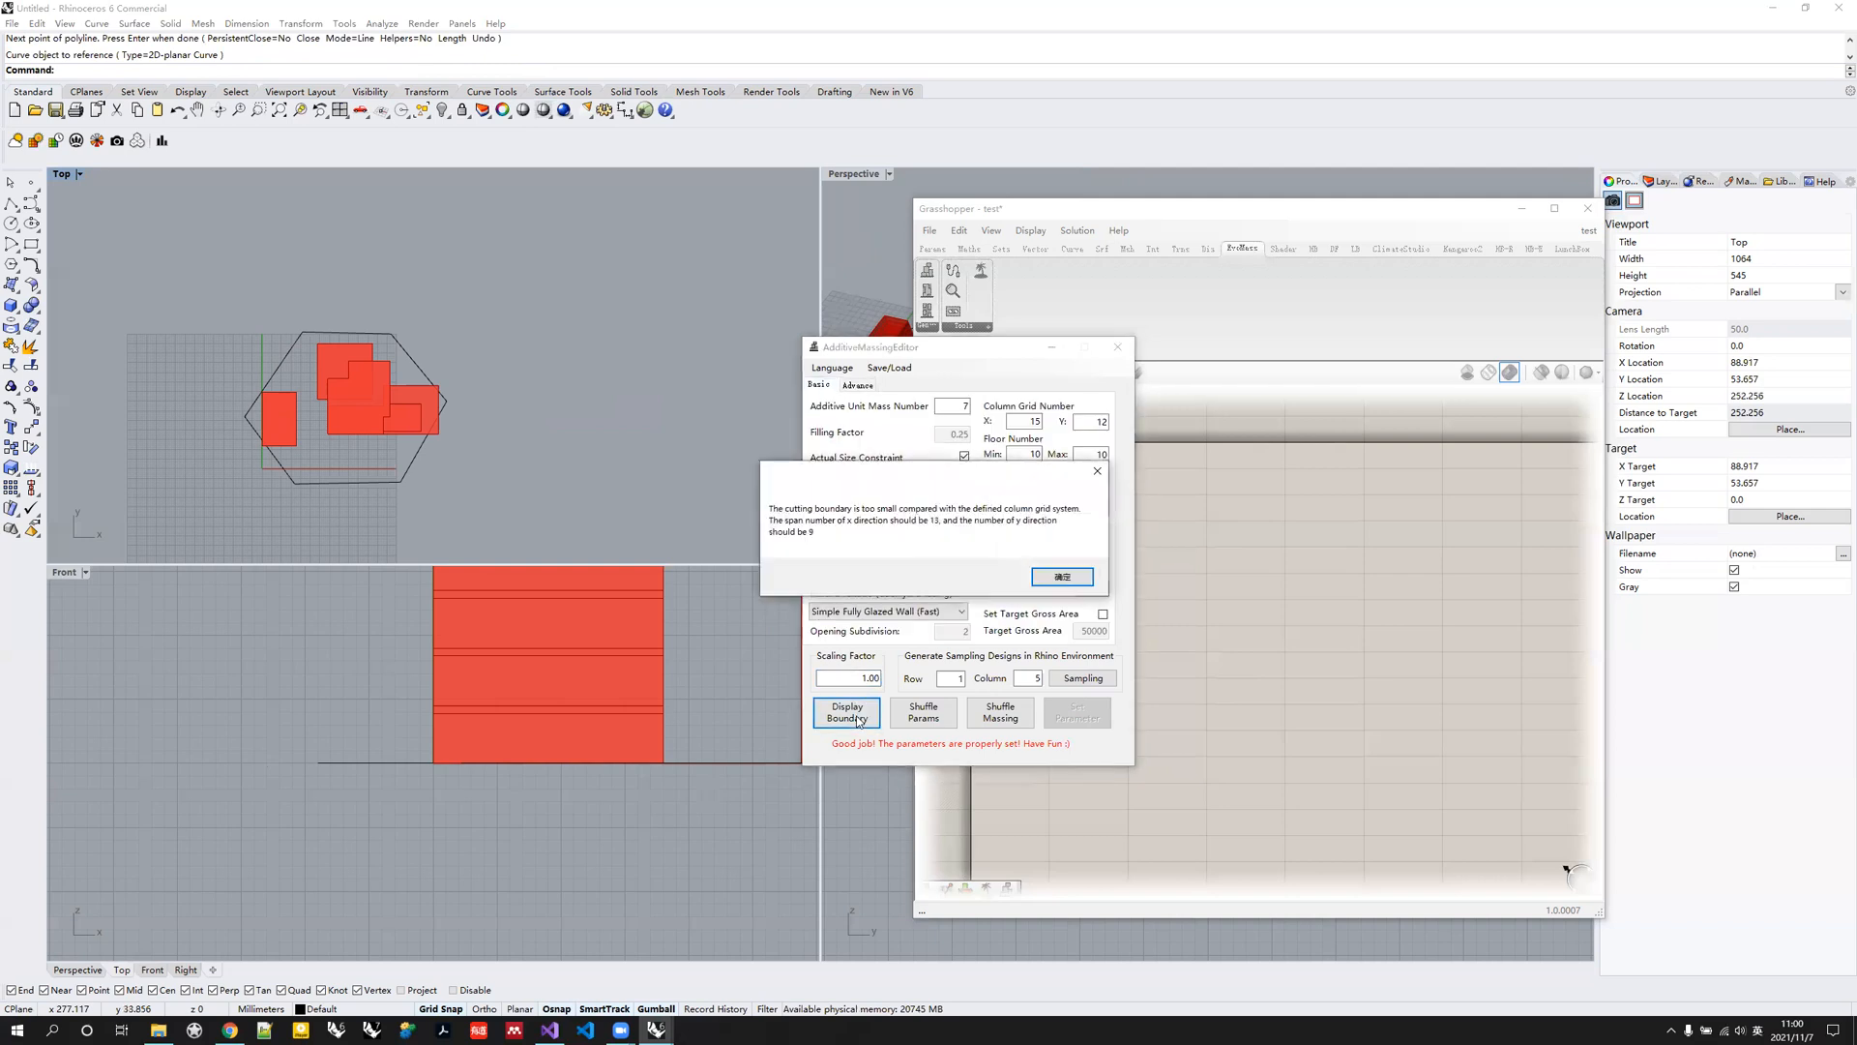
{"action": "left_click", "coordinate": [1062, 577]}
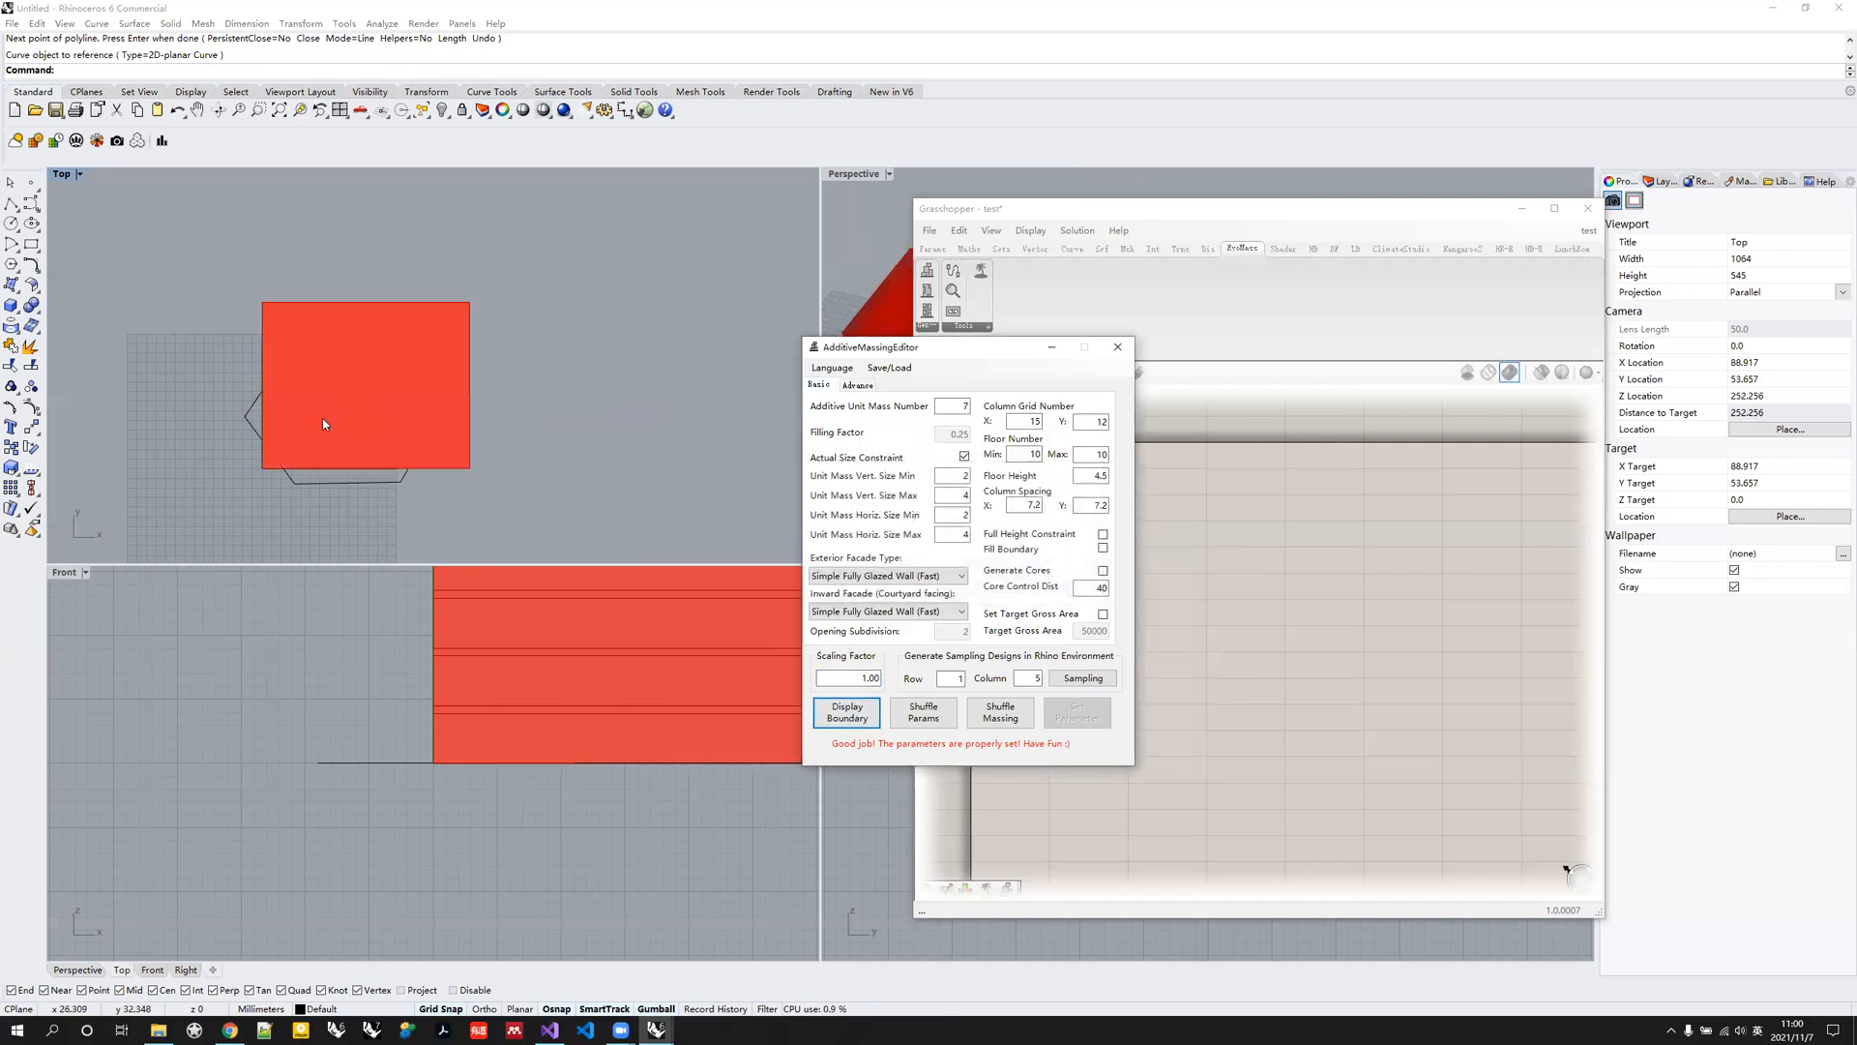
Enlarge the hexagon in the Top view by moving its two upper vertices up and its rightmost vertex outward past the displayed boundary.
{"action": "left_click", "coordinate": [405, 480]}
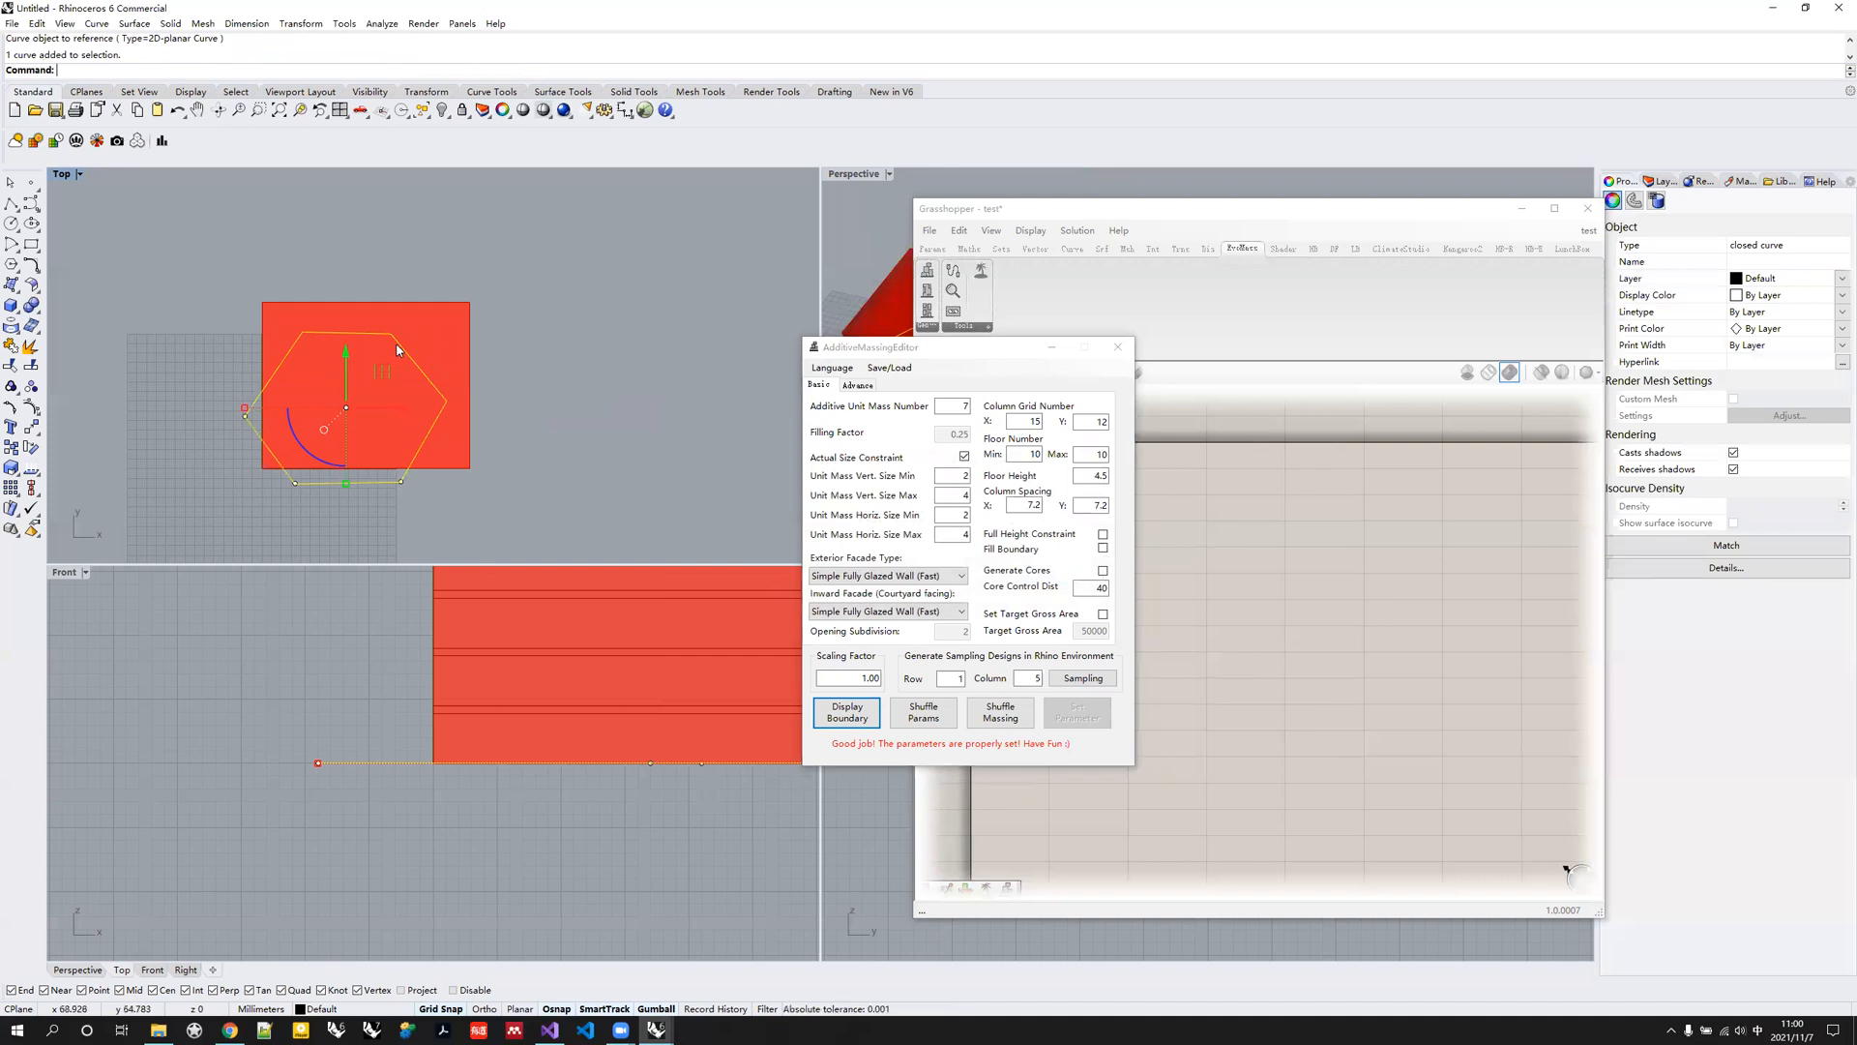
{"action": "left_click", "coordinate": [374, 278]}
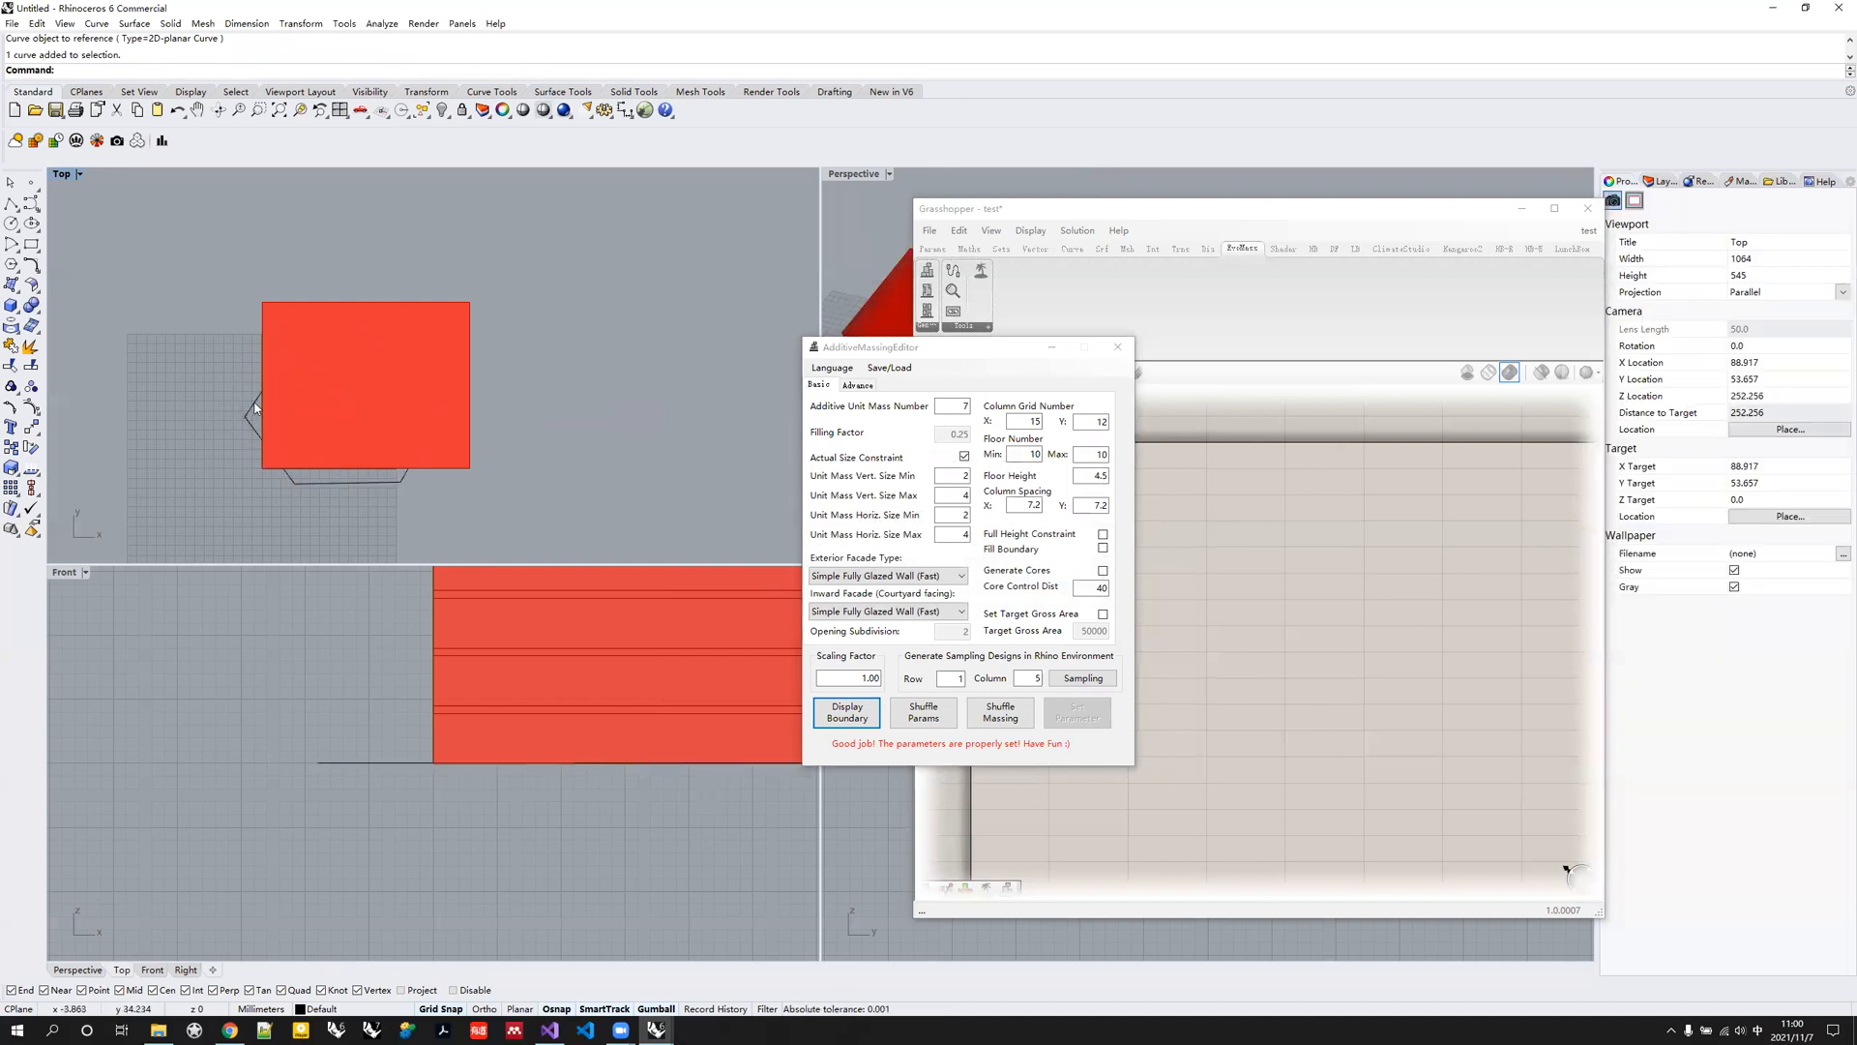
{"action": "left_click", "coordinate": [256, 408]}
{"action": "left_click", "coordinate": [391, 334]}
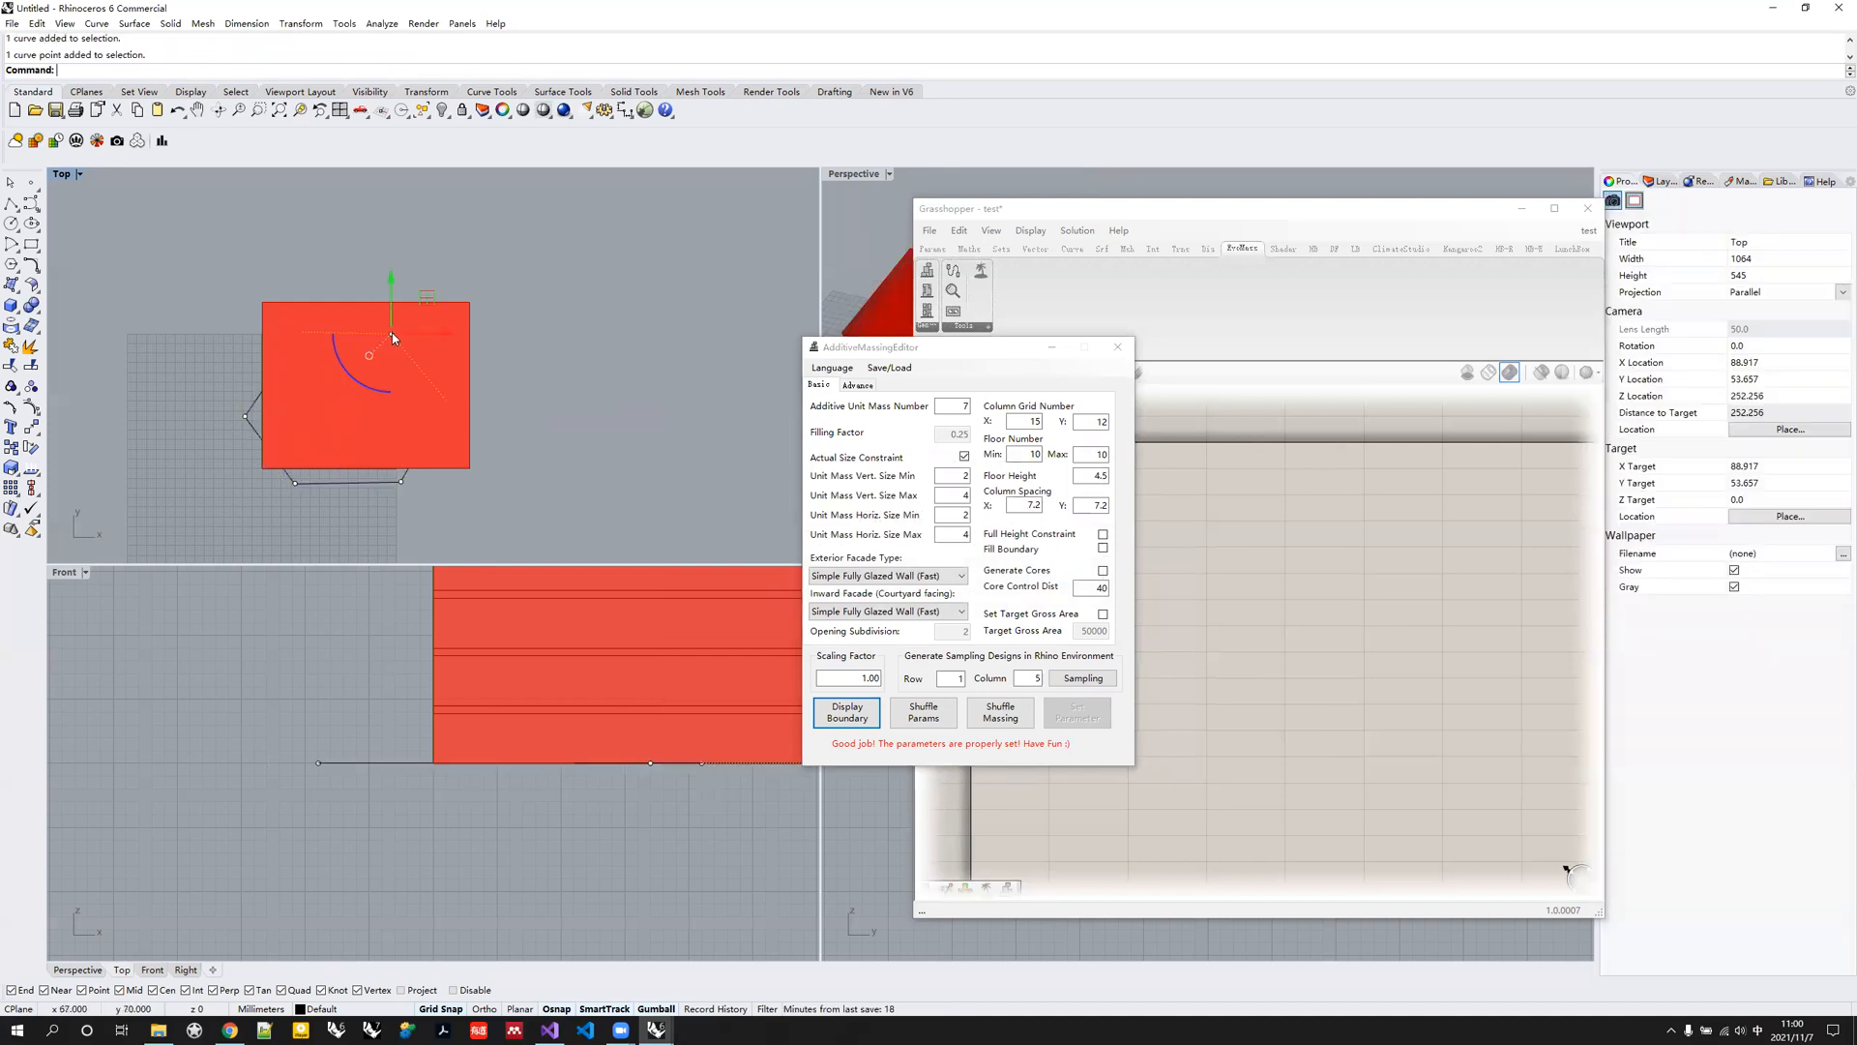
{"action": "left_click_drag", "start_coordinate": [391, 305], "coordinate": [395, 258]}
{"action": "left_click", "coordinate": [449, 403]}
{"action": "left_click_drag", "start_coordinate": [449, 404], "coordinate": [488, 401]}
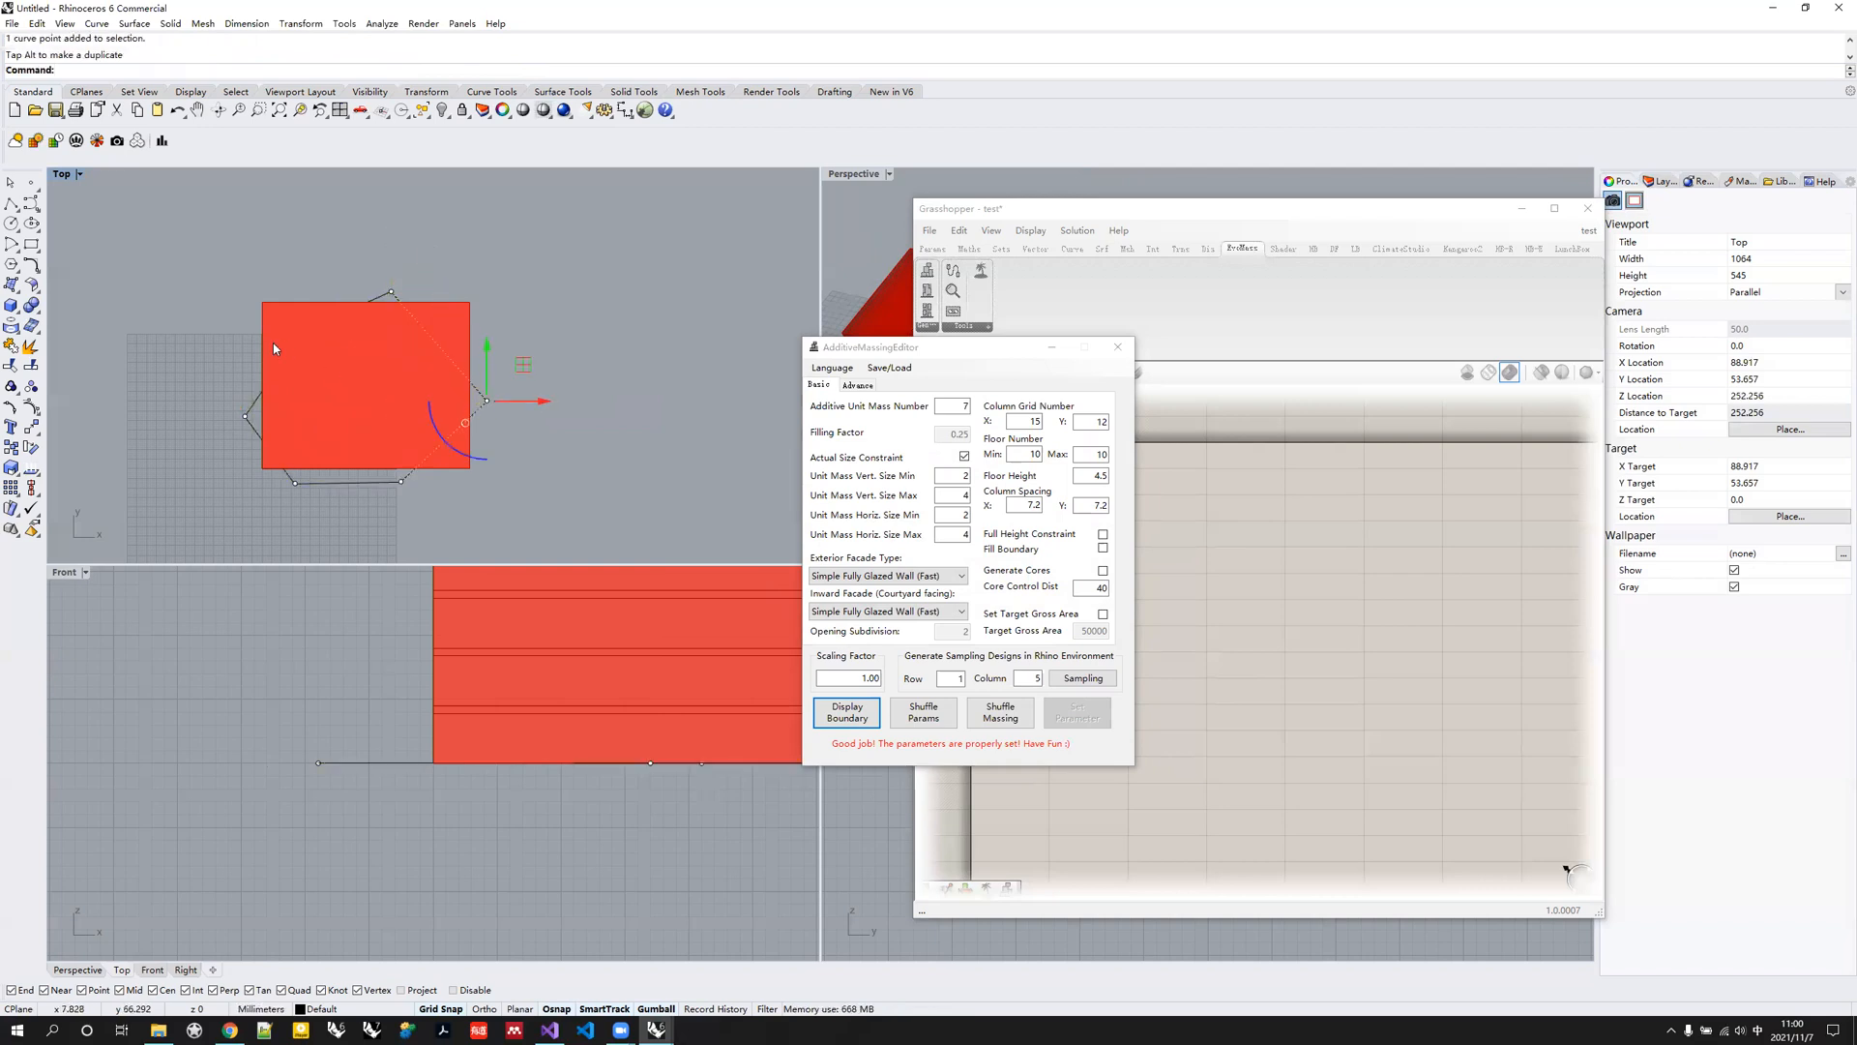
{"action": "left_click", "coordinate": [279, 354]}
{"action": "left_click_drag", "start_coordinate": [299, 339], "coordinate": [302, 293]}
{"action": "left_click", "coordinate": [503, 303]}
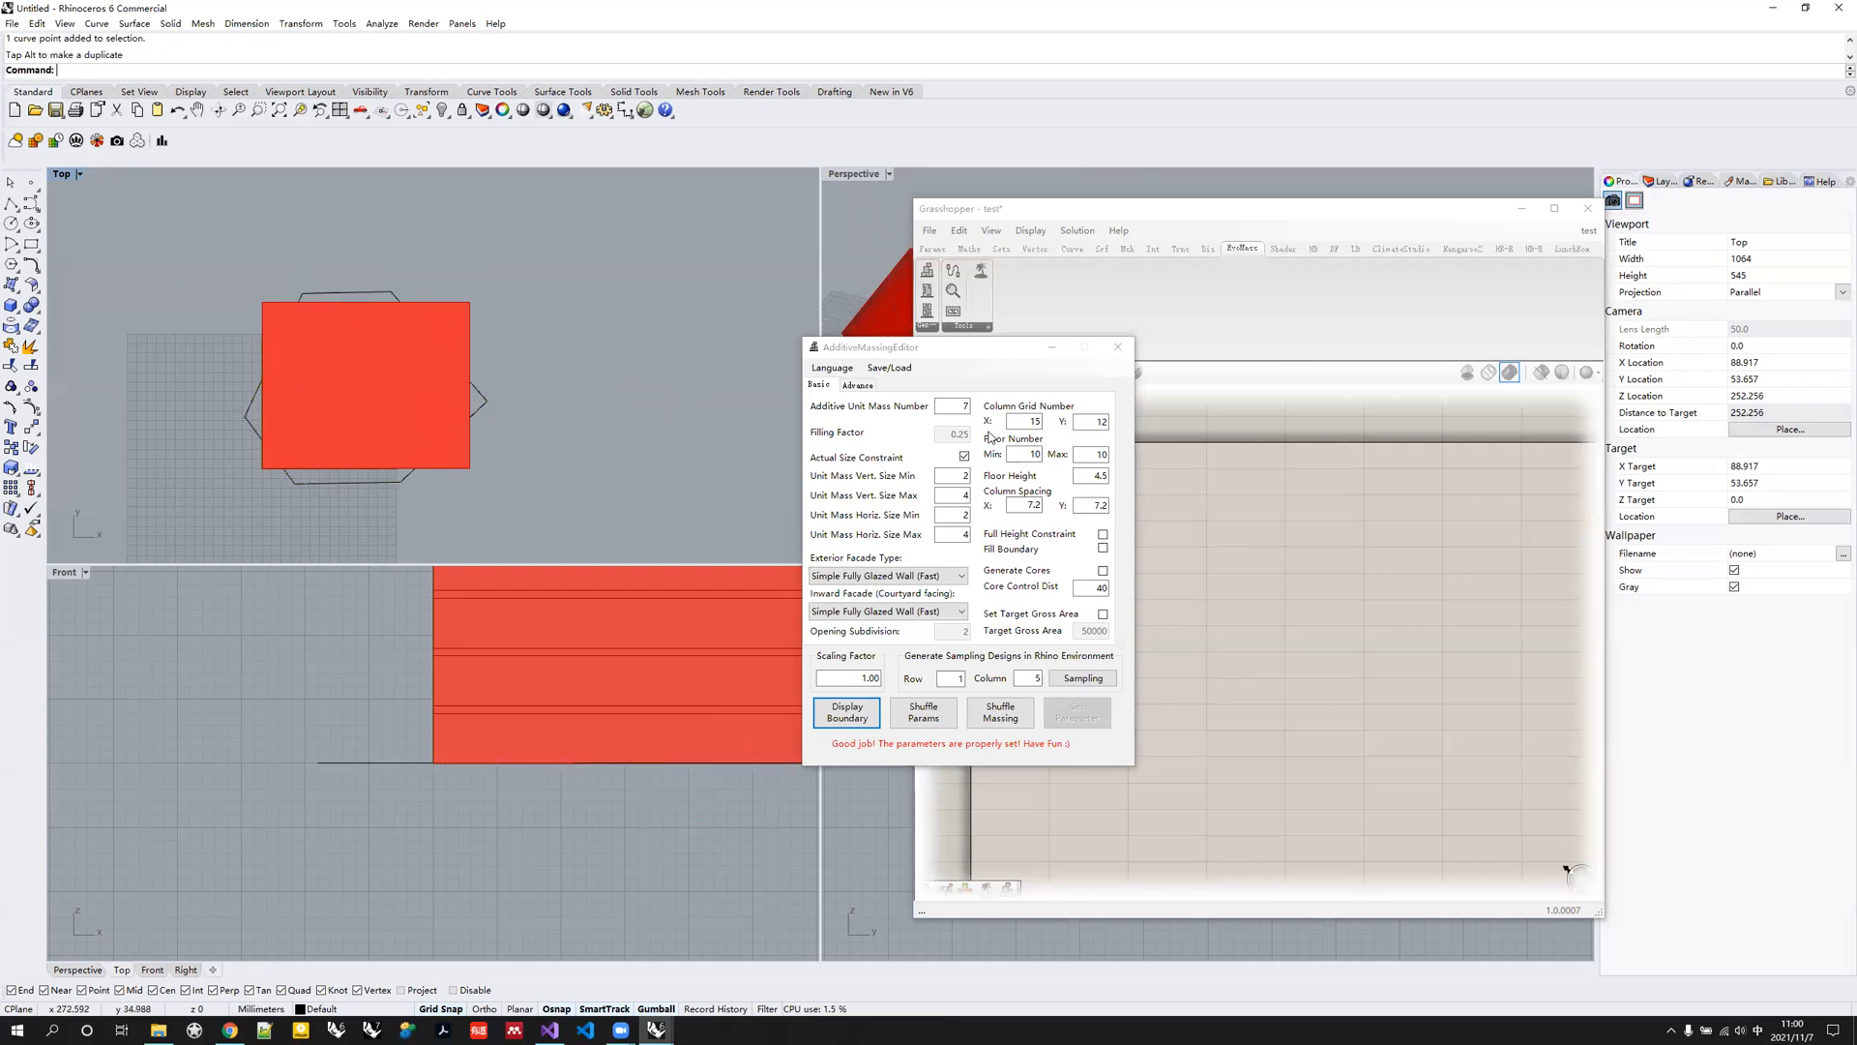
Replace the custom boundary with the enlarged hexagon and apply the parameters.
{"action": "left_click", "coordinate": [858, 385]}
{"action": "left_click", "coordinate": [1051, 484]}
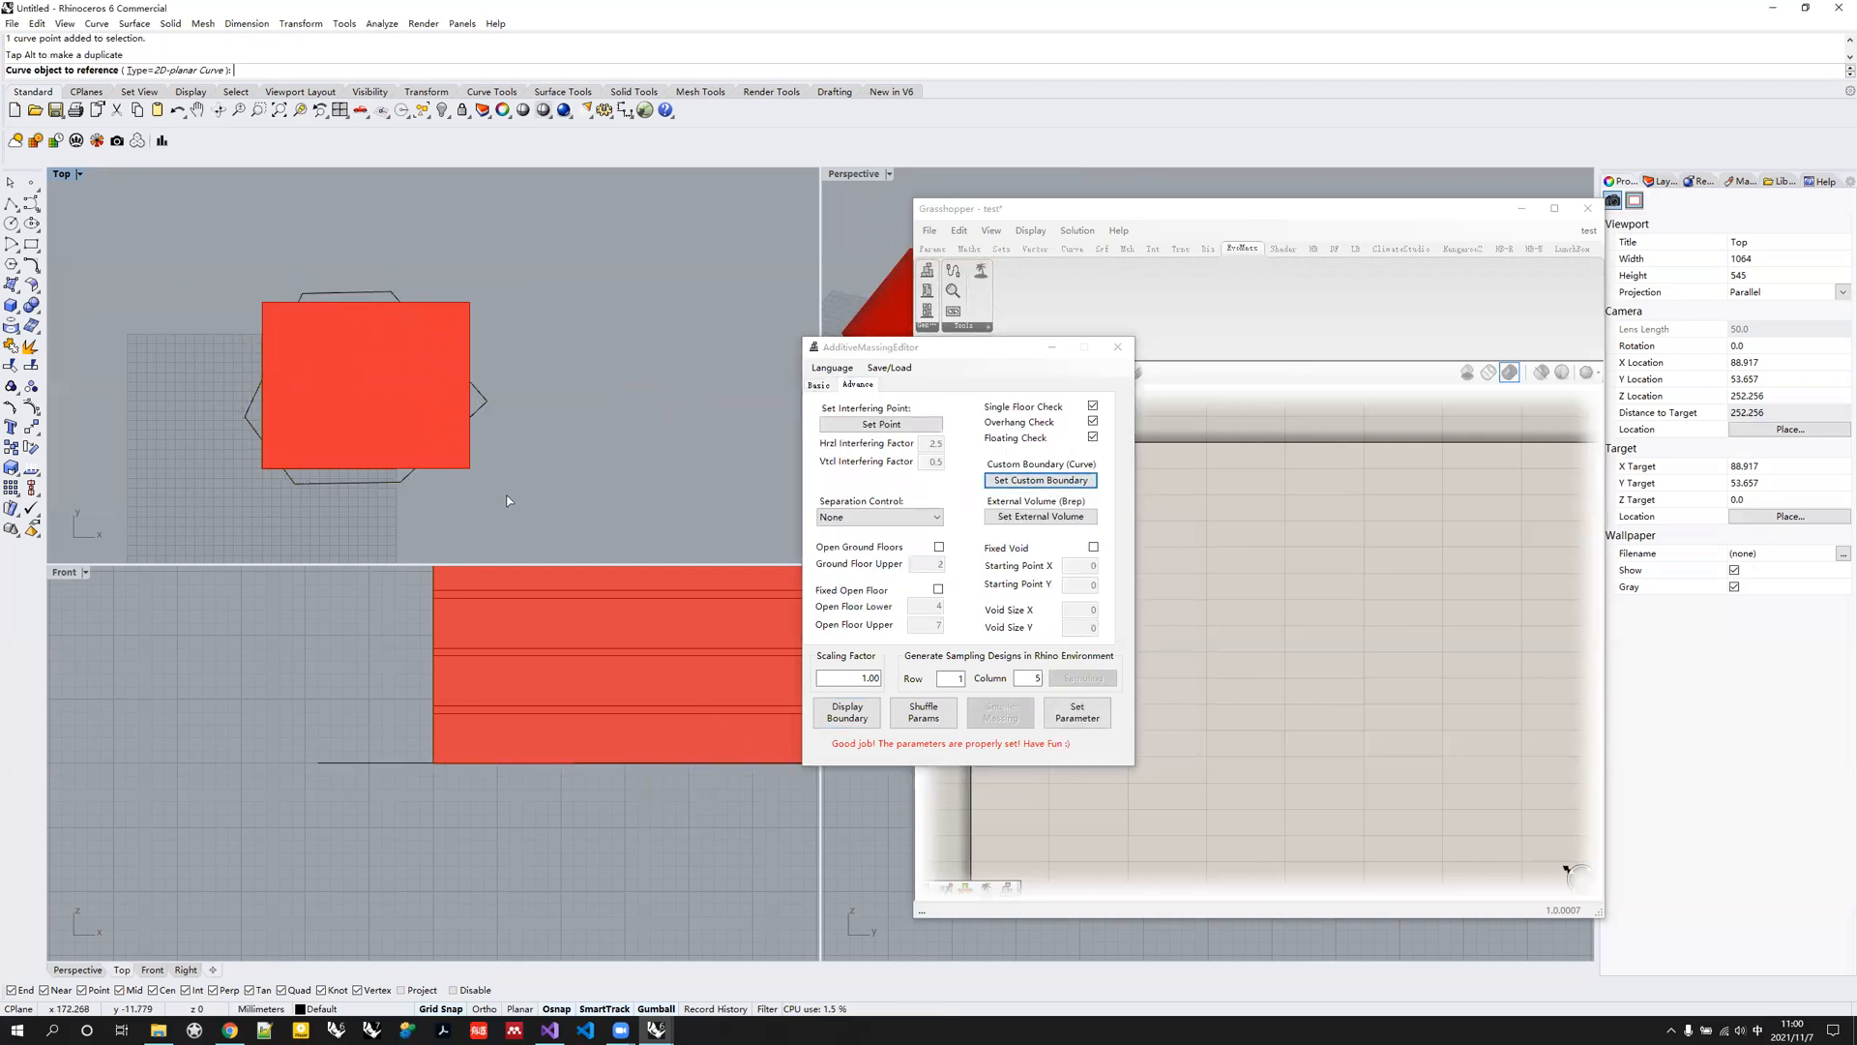
{"action": "left_click", "coordinate": [1064, 714]}
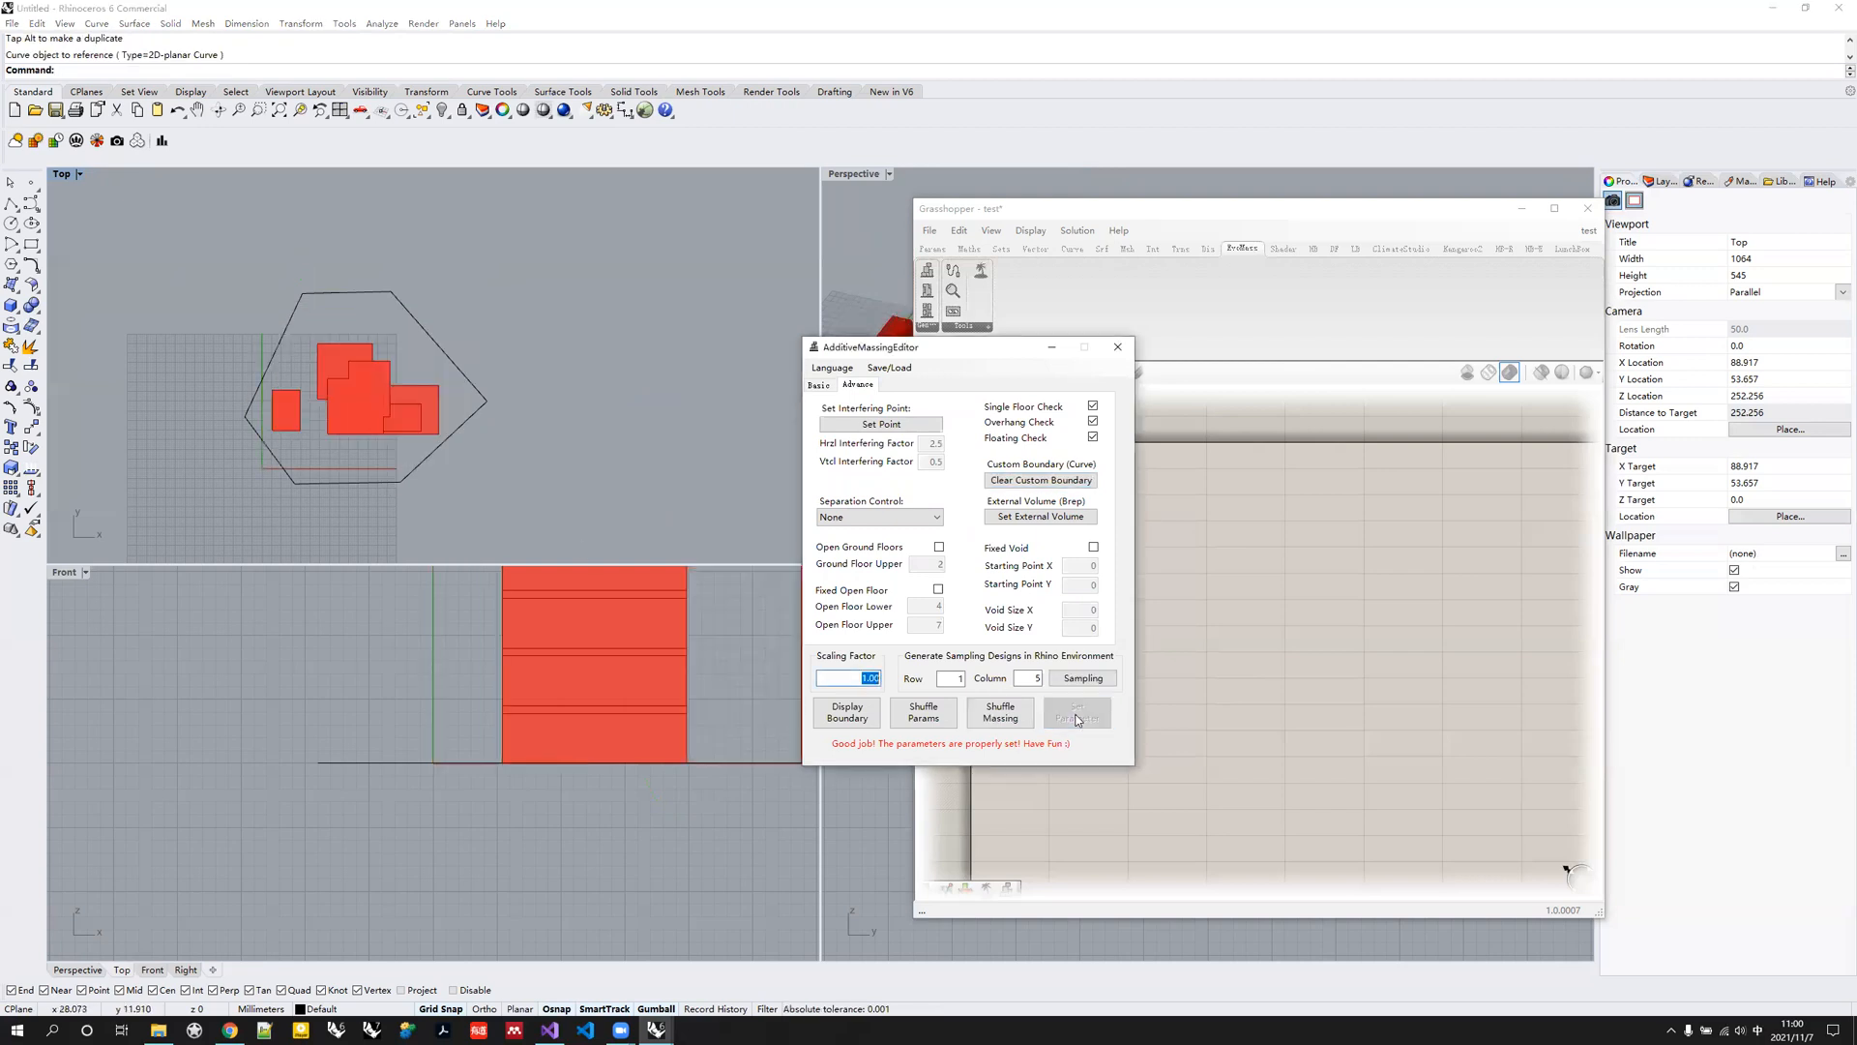
Shuffle the massing repeatedly to generate different variants inside the hexagonal boundary.
{"action": "left_click", "coordinate": [1006, 719]}
{"action": "left_click", "coordinate": [1006, 718]}
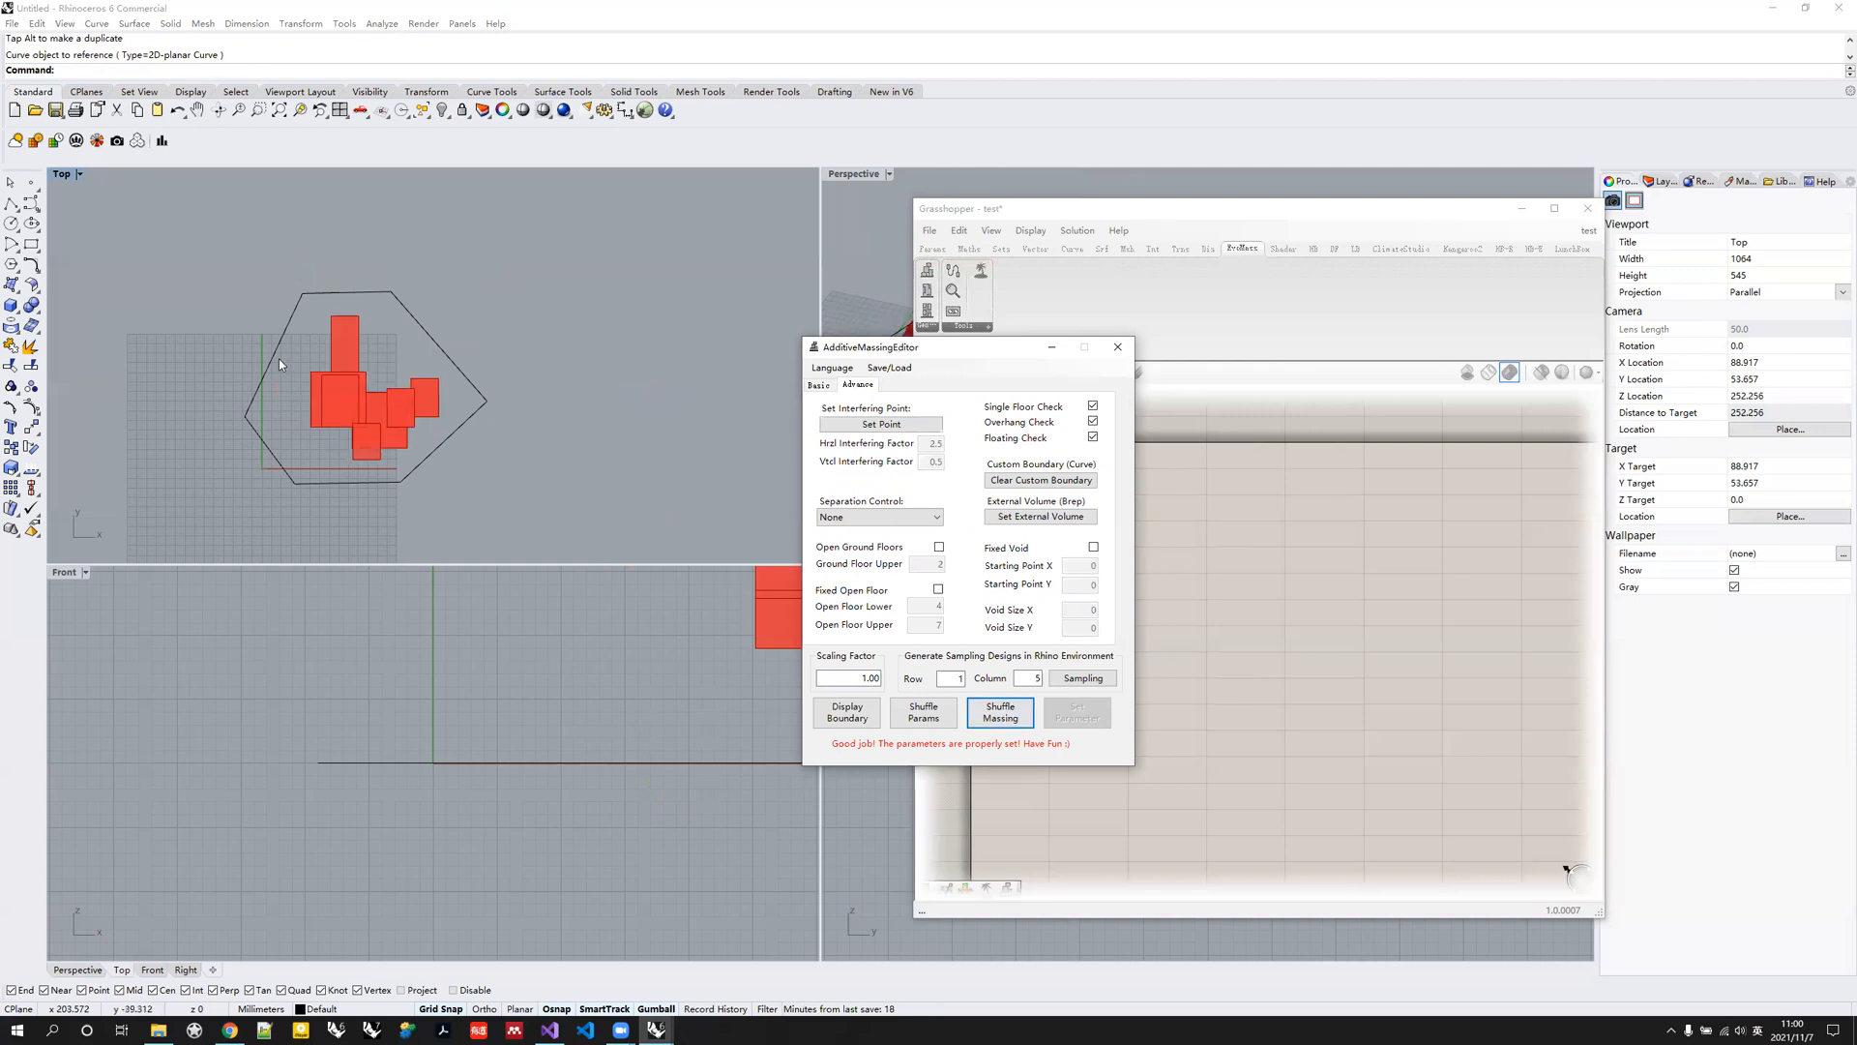
{"action": "left_click", "coordinate": [978, 712]}
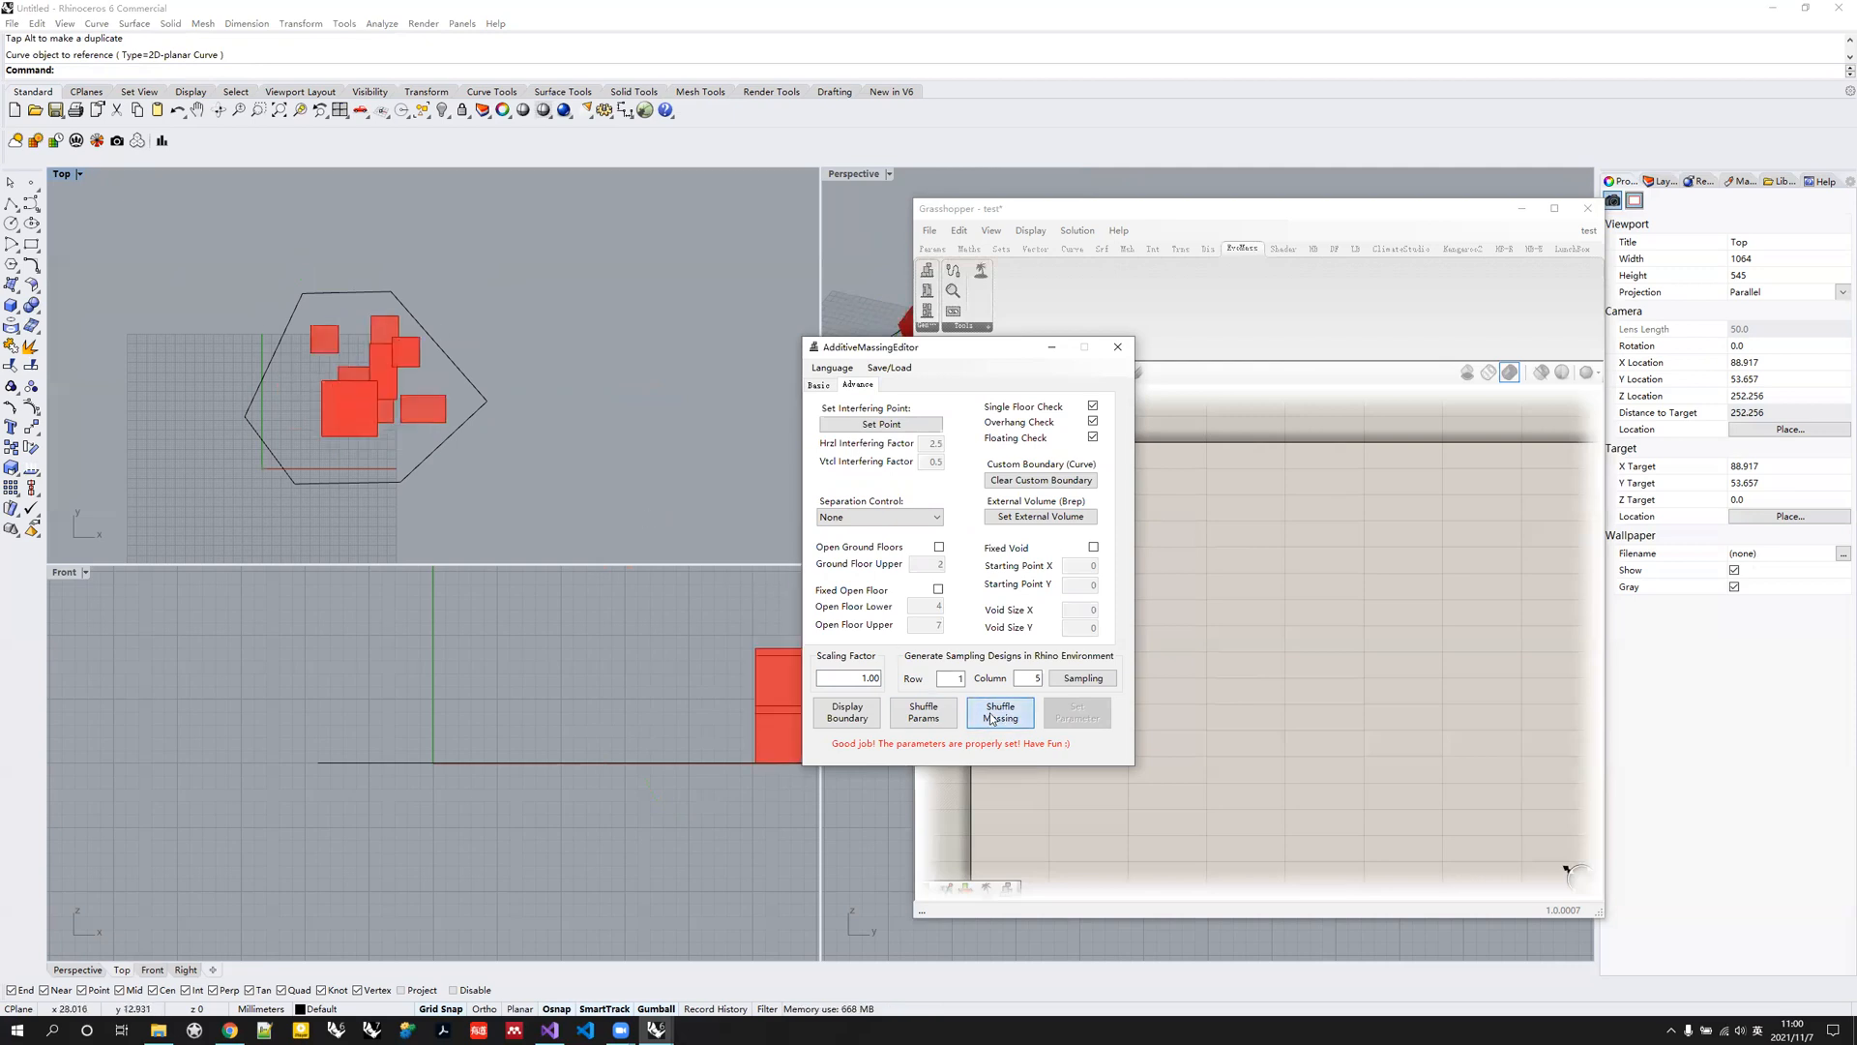
{"action": "left_click", "coordinate": [992, 718]}
{"action": "left_click", "coordinate": [992, 718]}
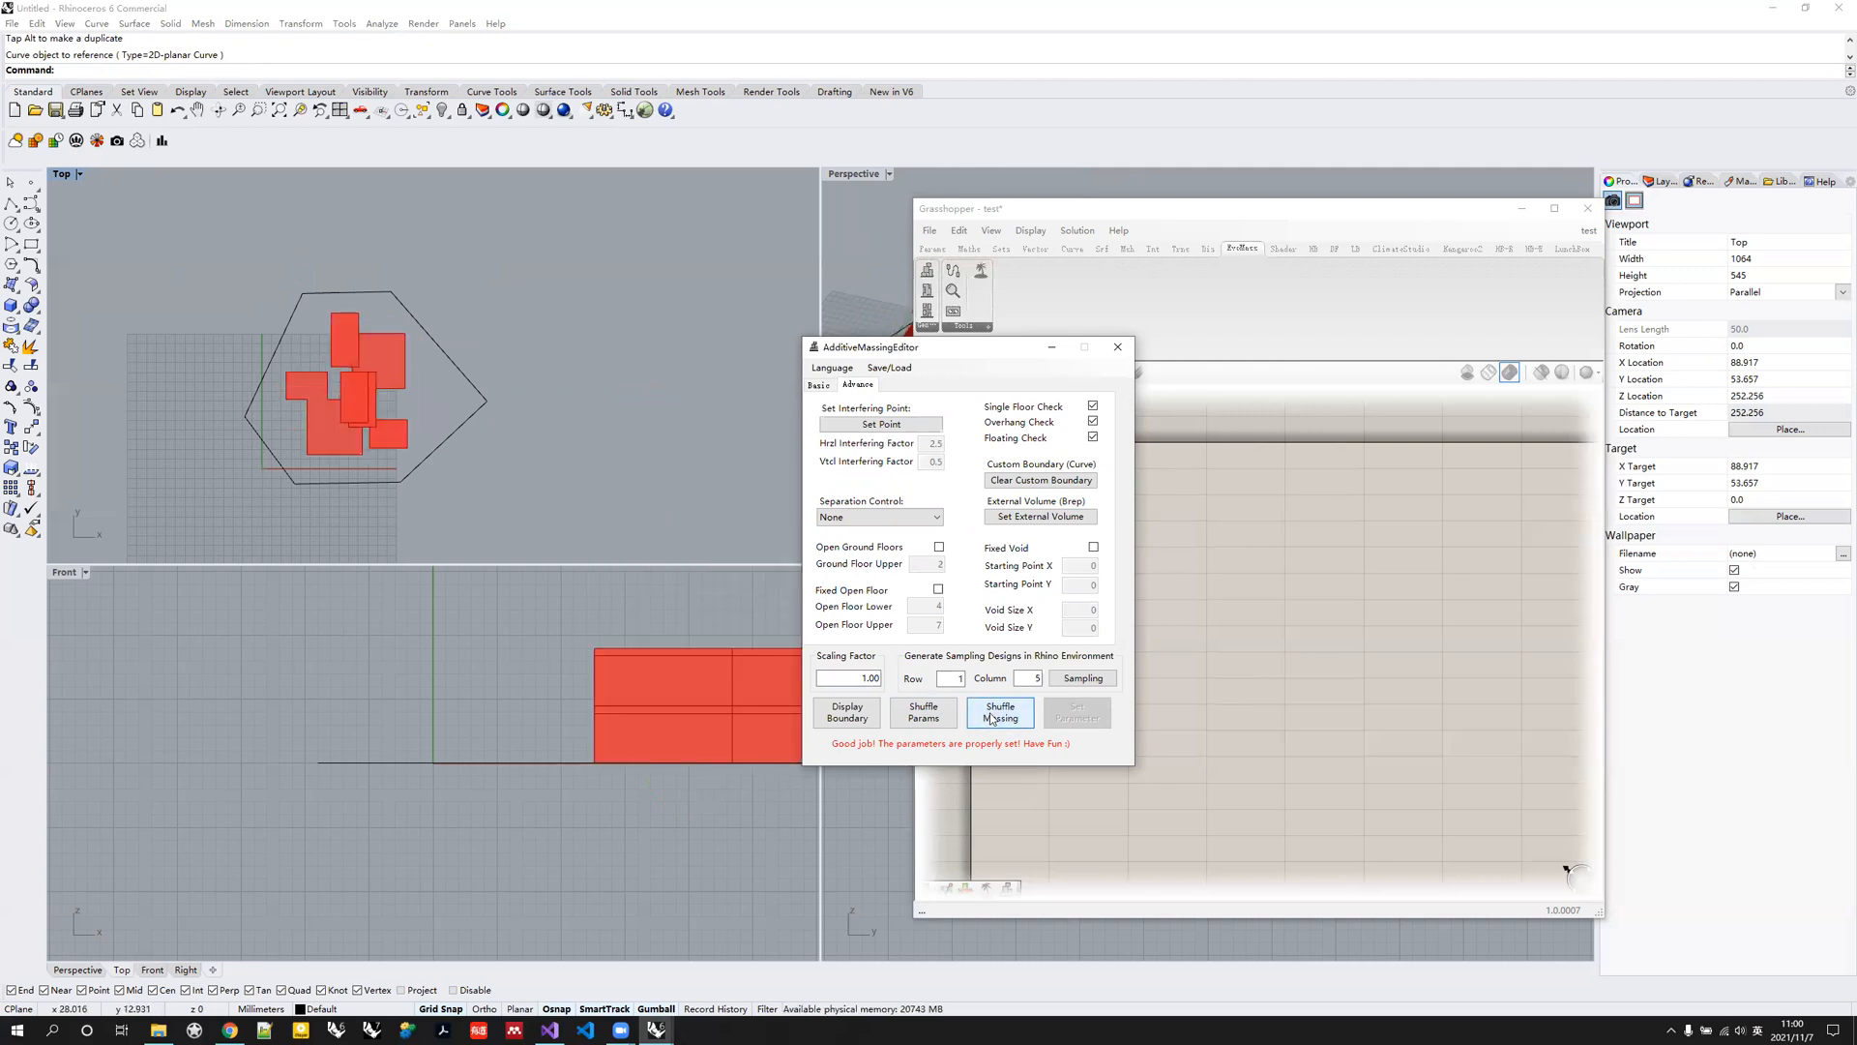
{"action": "left_click", "coordinate": [991, 718]}
{"action": "left_click", "coordinate": [992, 718]}
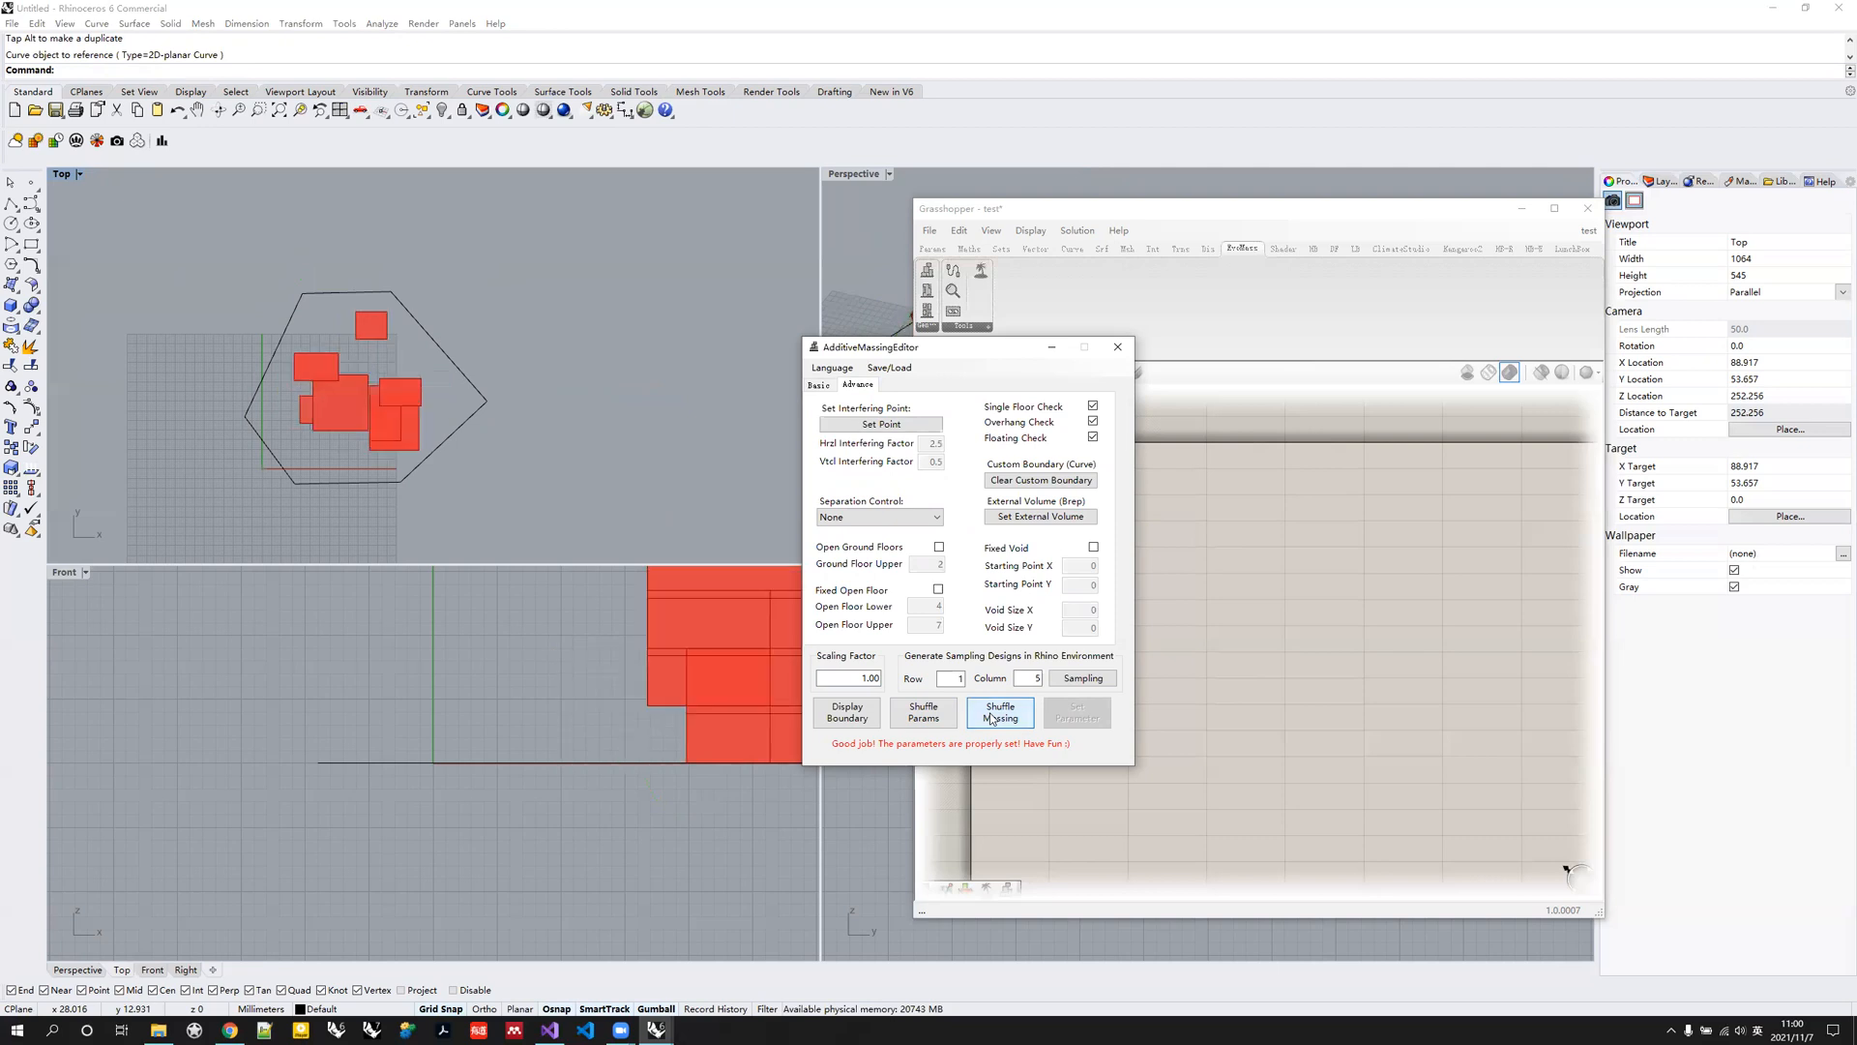
{"action": "left_click", "coordinate": [992, 718]}
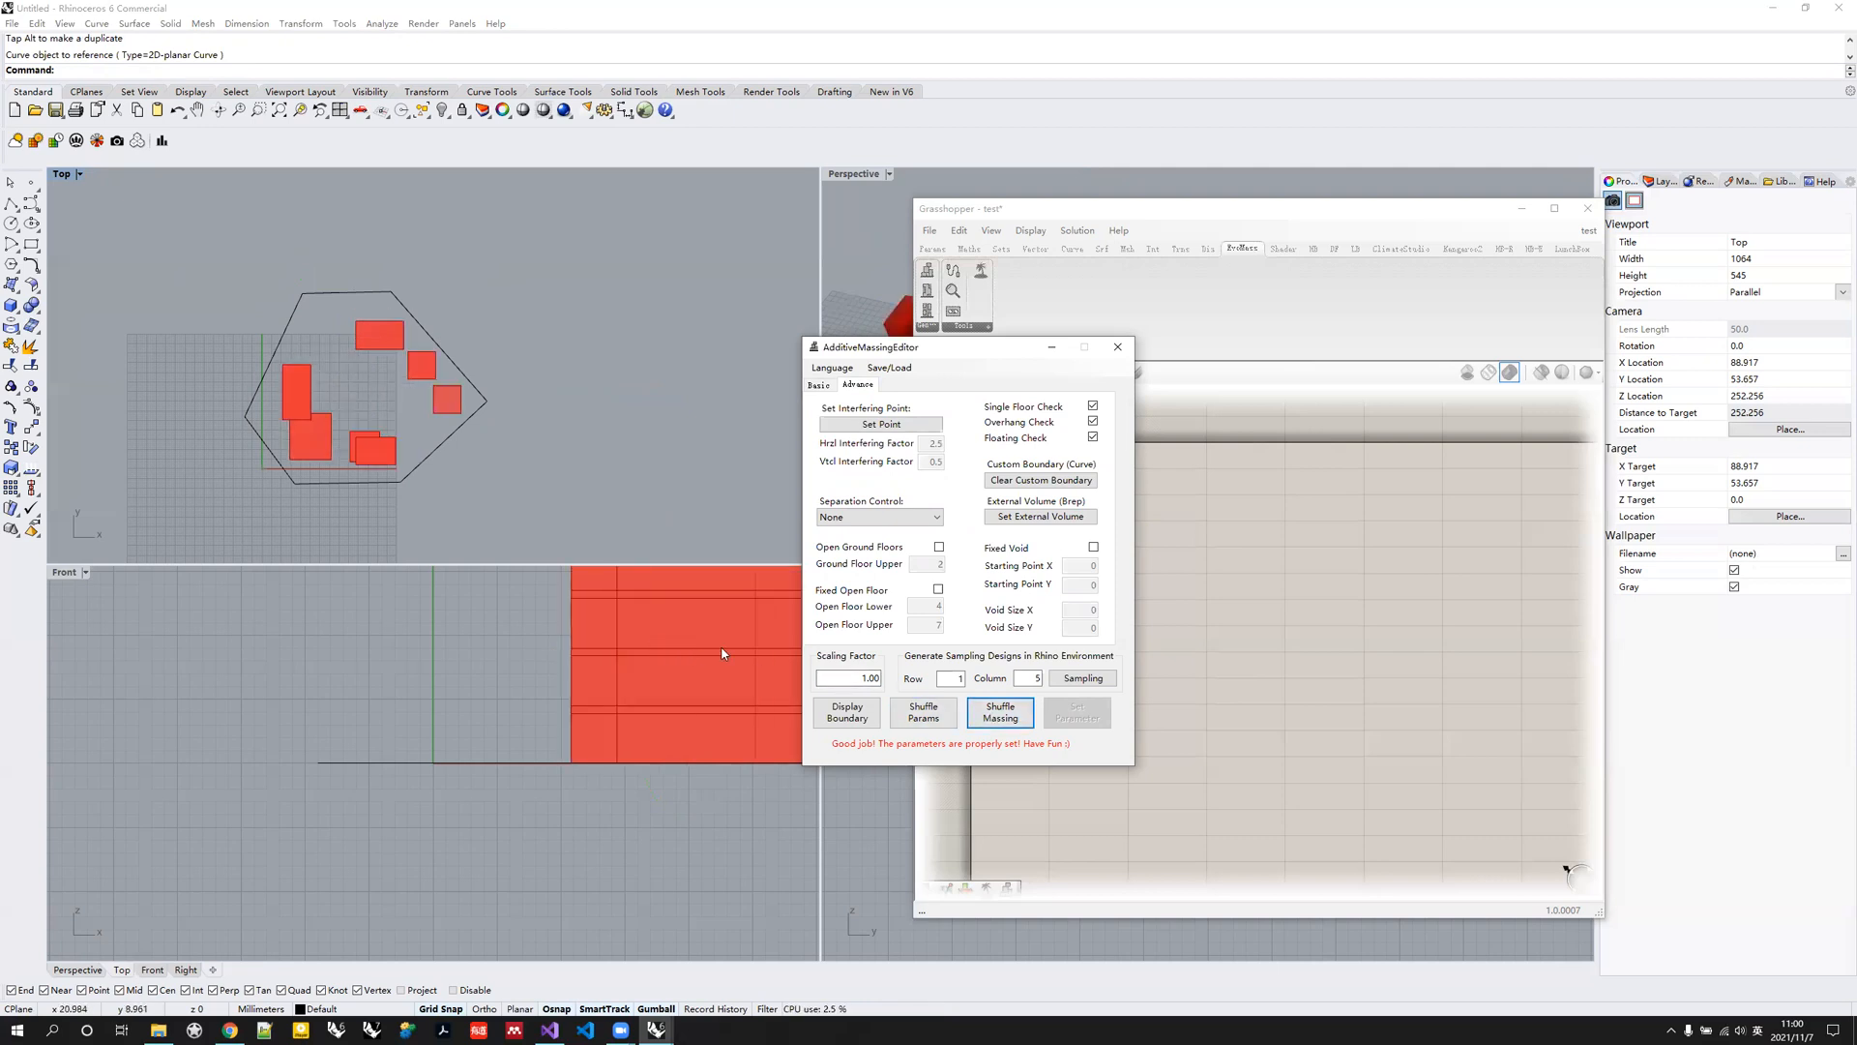
Clear the custom boundary, apply the parameters and delete the hexagonal curve.
{"action": "key", "text": "Tab"}
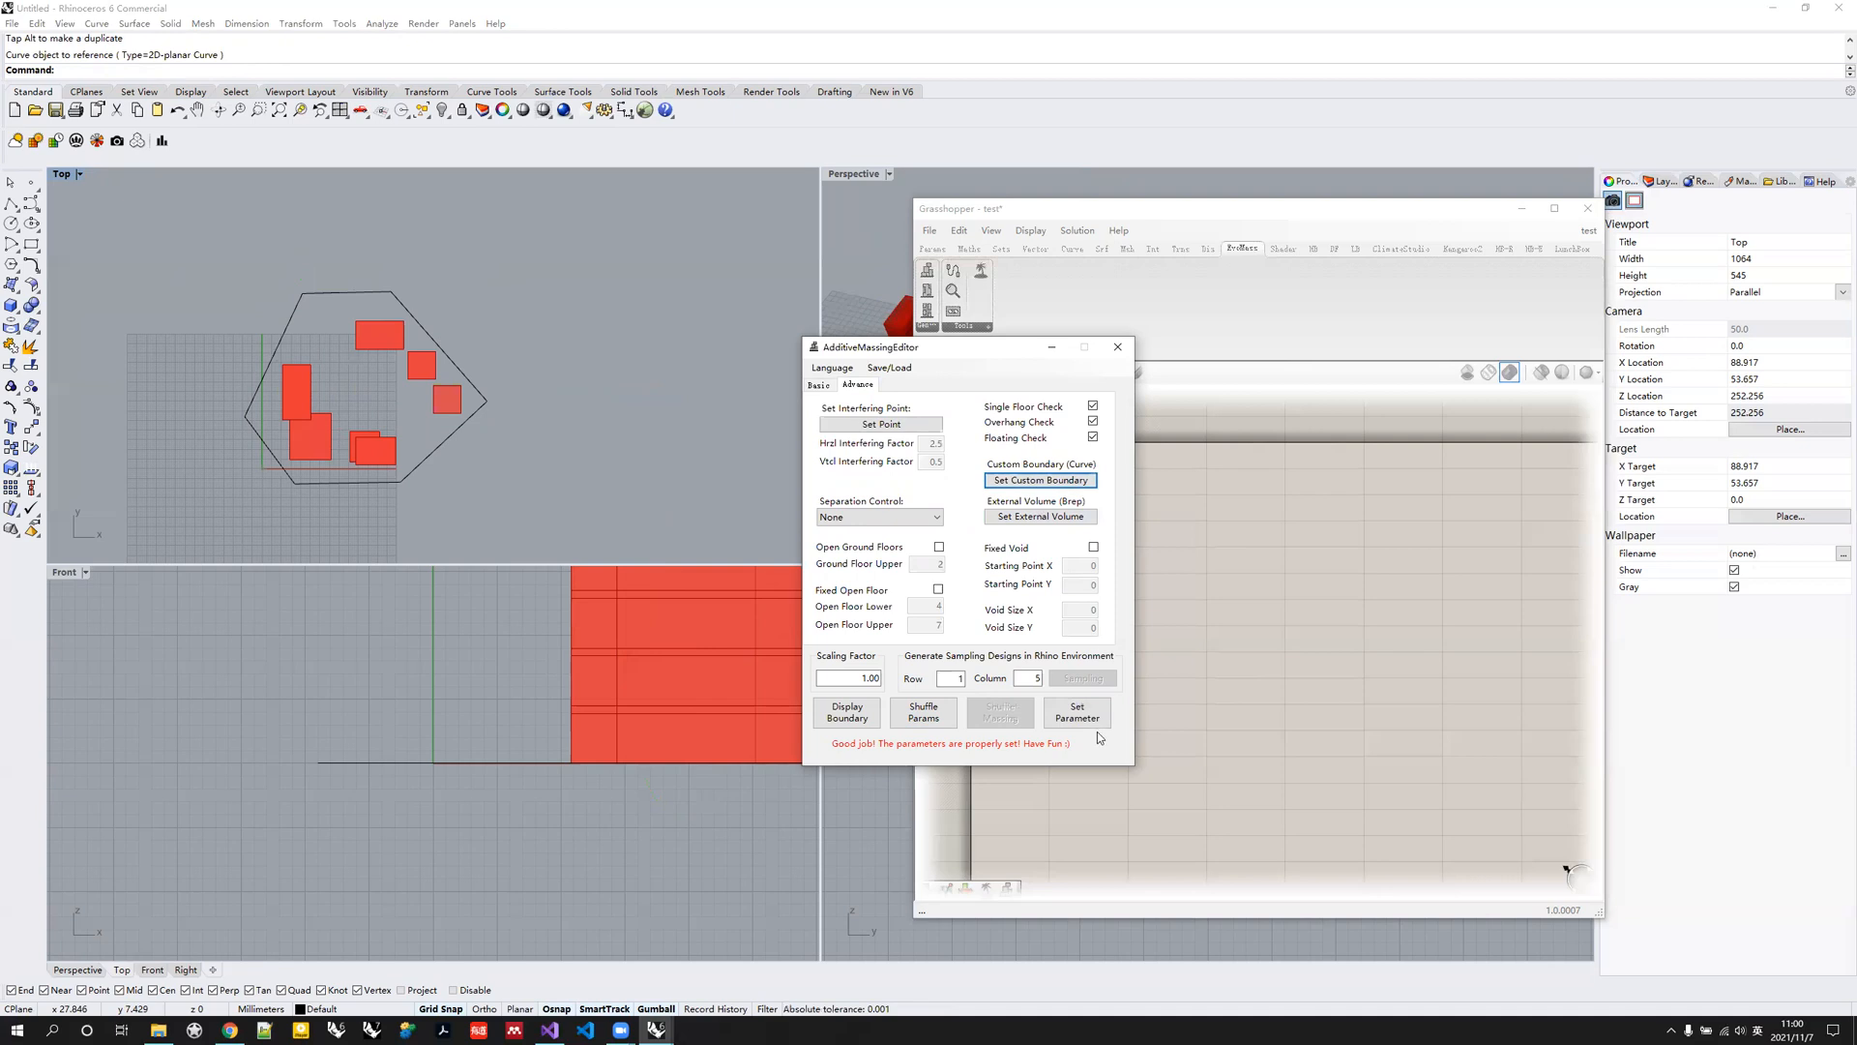
{"action": "left_click", "coordinate": [444, 435]}
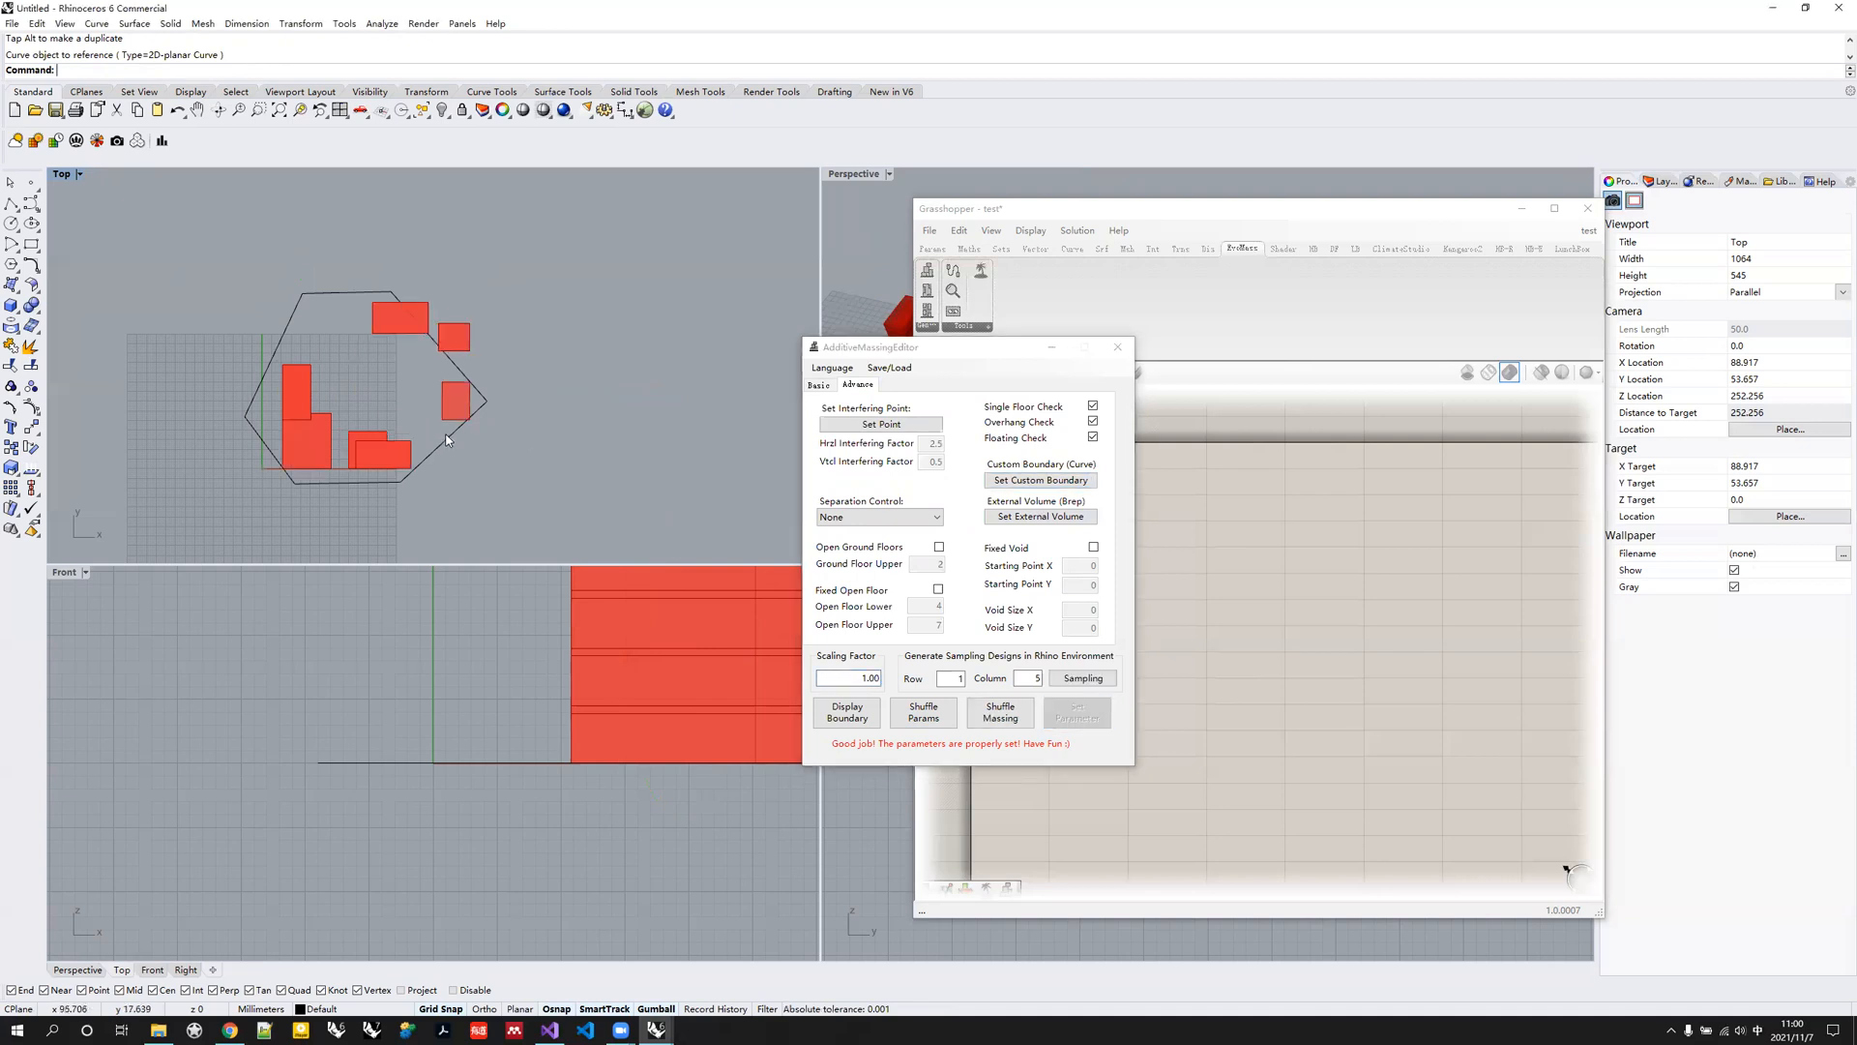
Display the design boundary and draw a closed, irregular twelve-sided concave polyline around it in the Top view.
{"action": "left_click", "coordinate": [839, 720]}
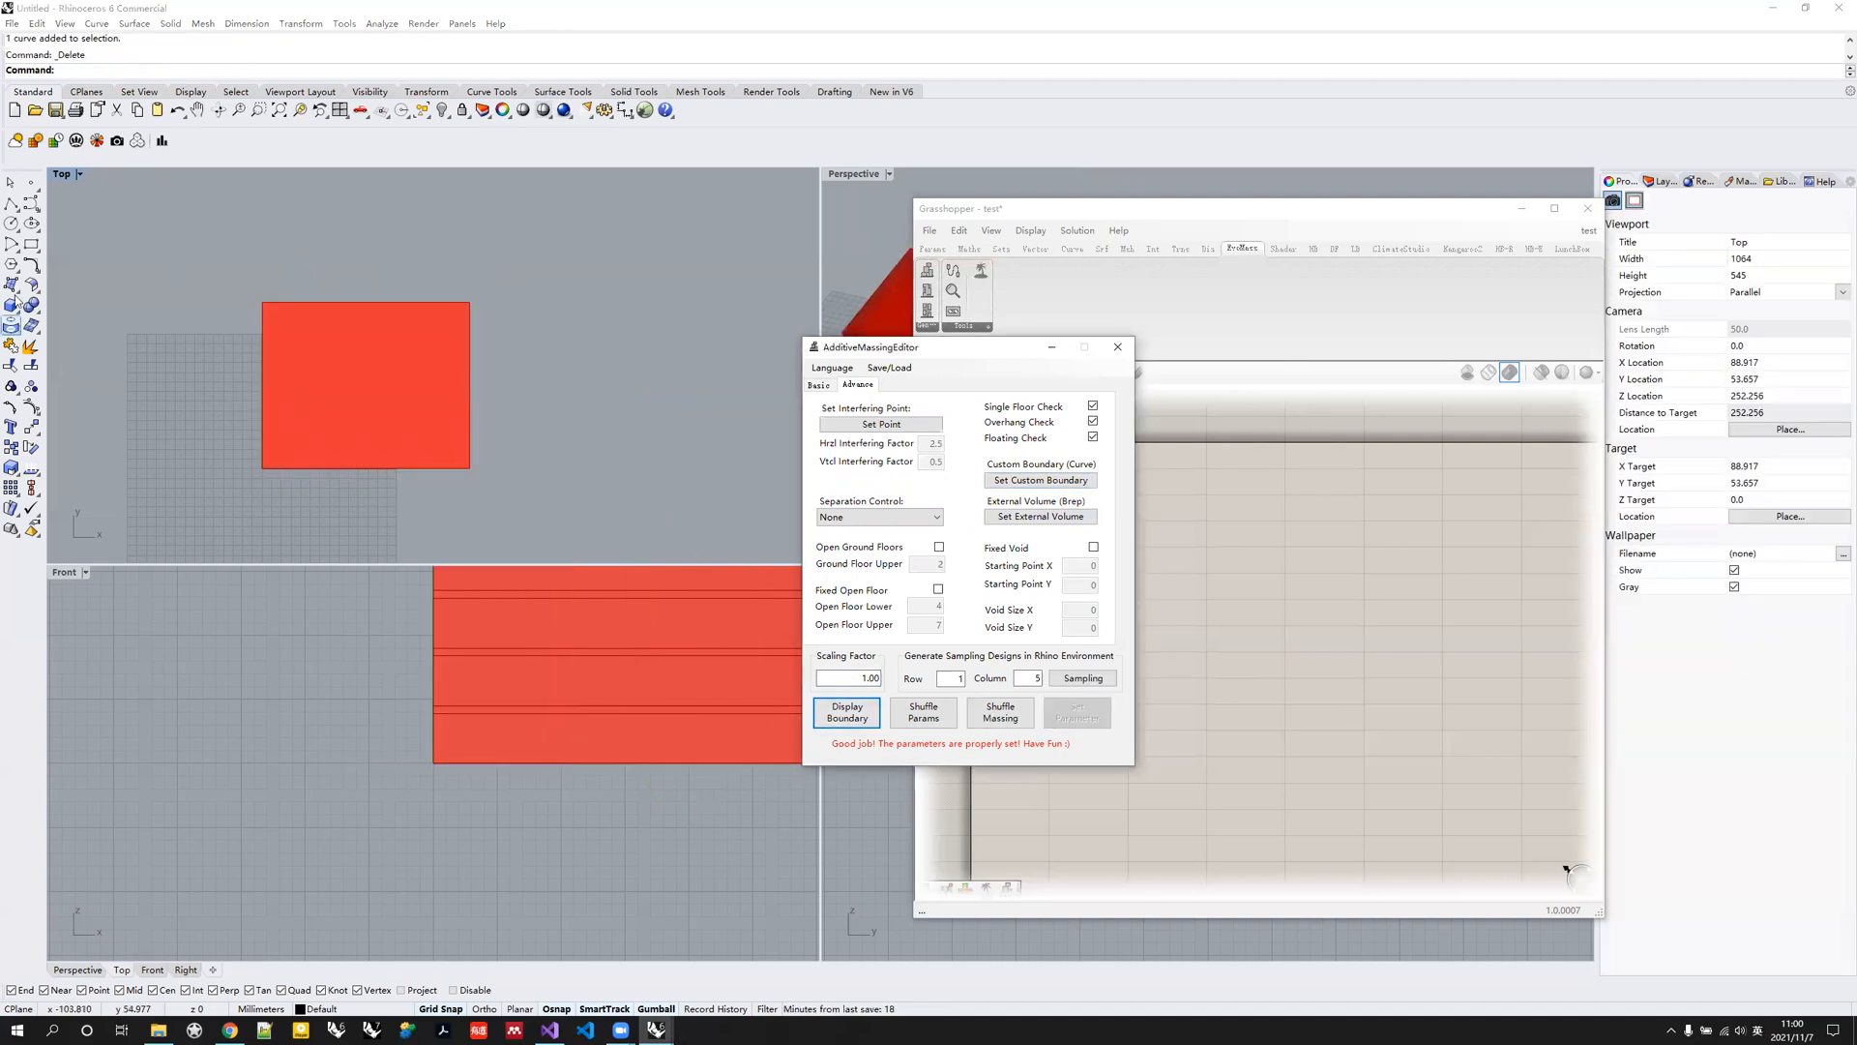
{"action": "left_click", "coordinate": [12, 203]}
{"action": "left_click", "coordinate": [242, 372]}
{"action": "left_click", "coordinate": [313, 284]}
{"action": "left_click", "coordinate": [365, 289]}
{"action": "left_click", "coordinate": [377, 332]}
{"action": "left_click", "coordinate": [409, 334]}
{"action": "left_click", "coordinate": [421, 287]}
{"action": "left_click", "coordinate": [495, 308]}
{"action": "left_click", "coordinate": [498, 399]}
{"action": "left_click", "coordinate": [435, 422]}
{"action": "left_click", "coordinate": [424, 487]}
{"action": "left_click", "coordinate": [329, 483]}
{"action": "left_click", "coordinate": [320, 426]}
{"action": "left_click", "coordinate": [241, 373]}
Set the new concave polyline as the custom boundary.
{"action": "left_click", "coordinate": [1027, 481]}
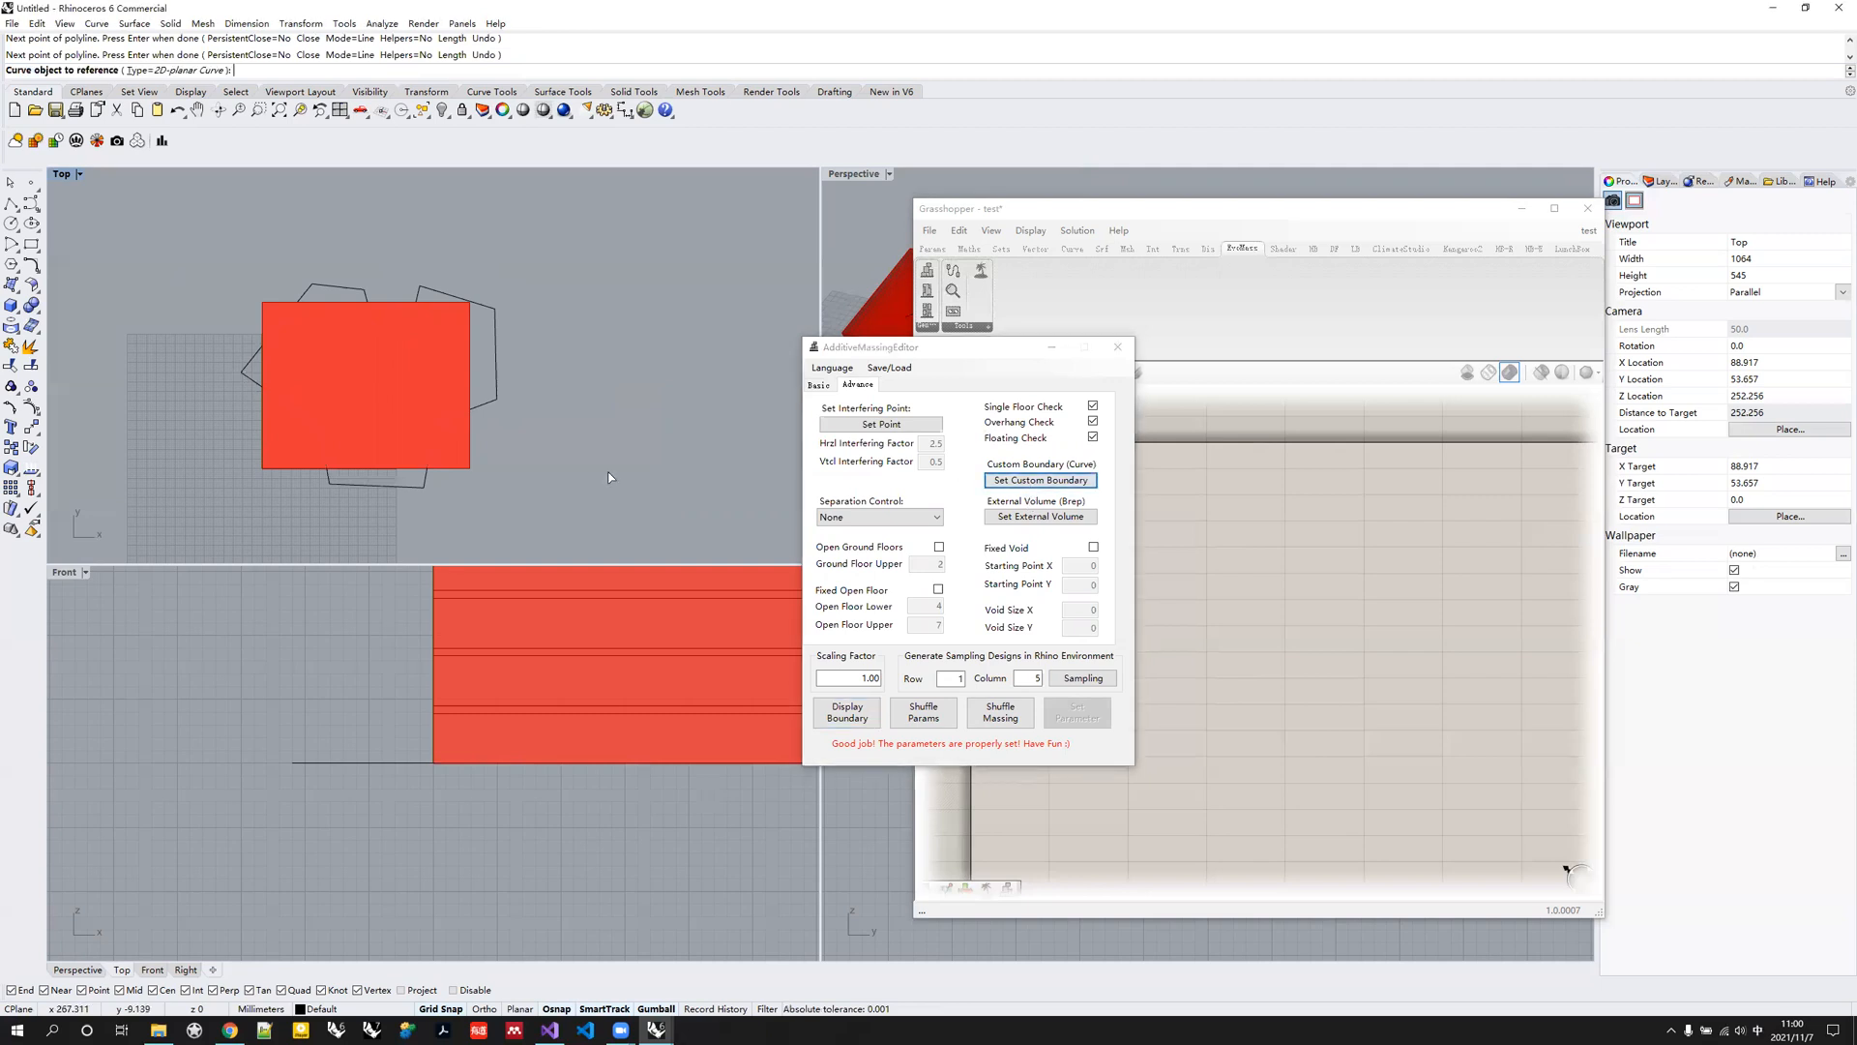
{"action": "left_click", "coordinate": [488, 404]}
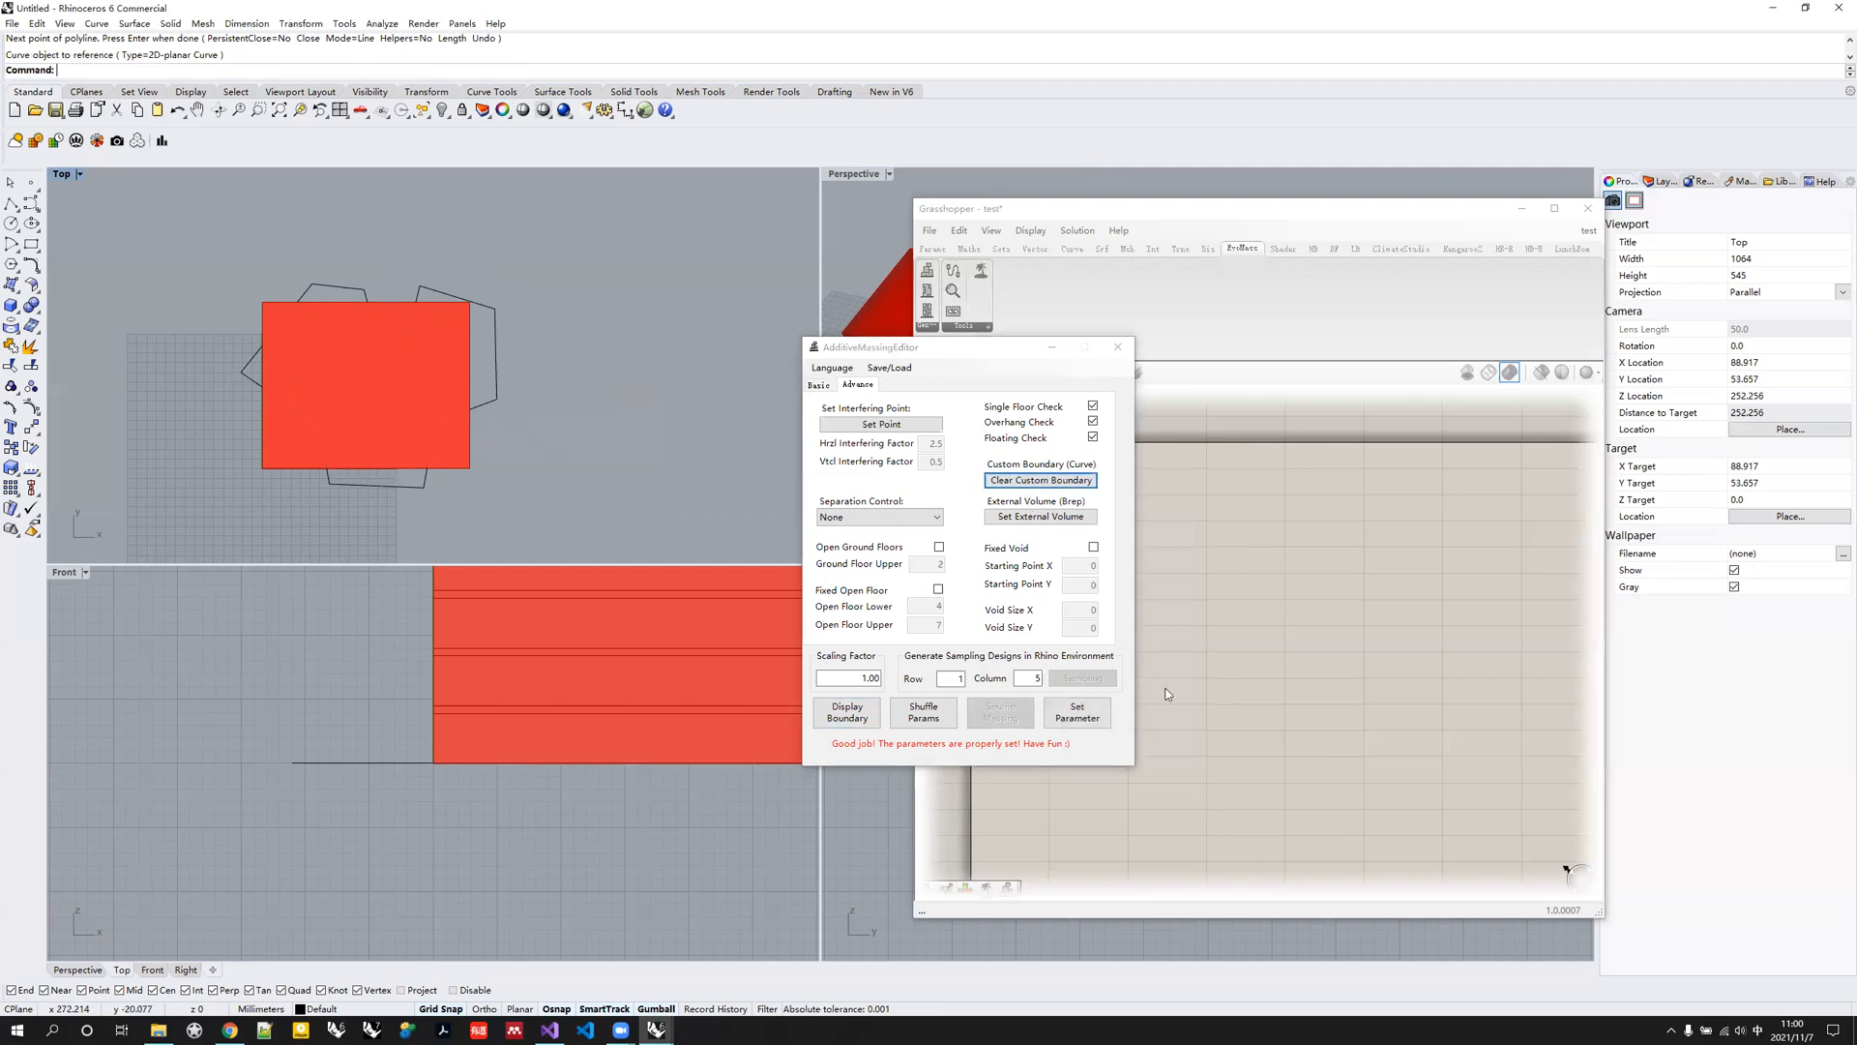
Apply the parameters to generate massing inside the concave boundary, and move the Grasshopper window clear of the Perspective view.
{"action": "left_click", "coordinate": [1100, 726]}
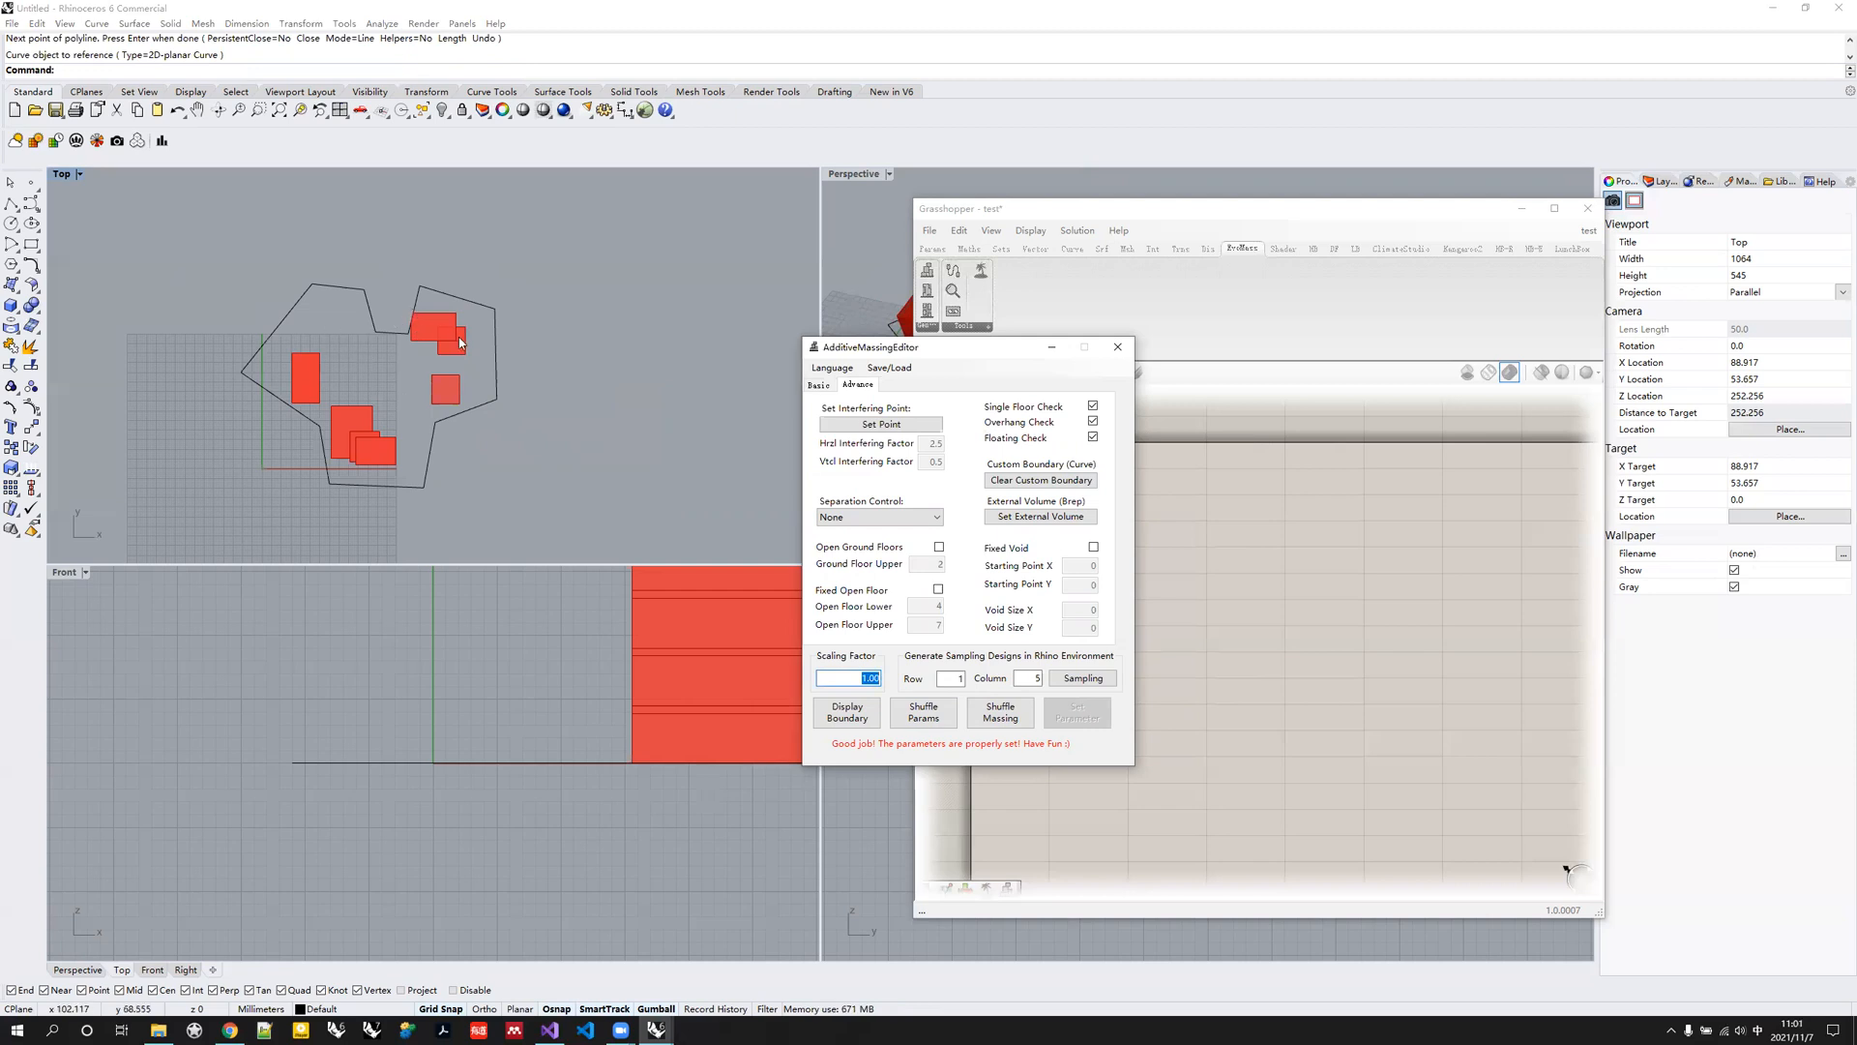
{"action": "scroll", "coordinate": [417, 336], "scroll_direction": "up", "scroll_amount": 5}
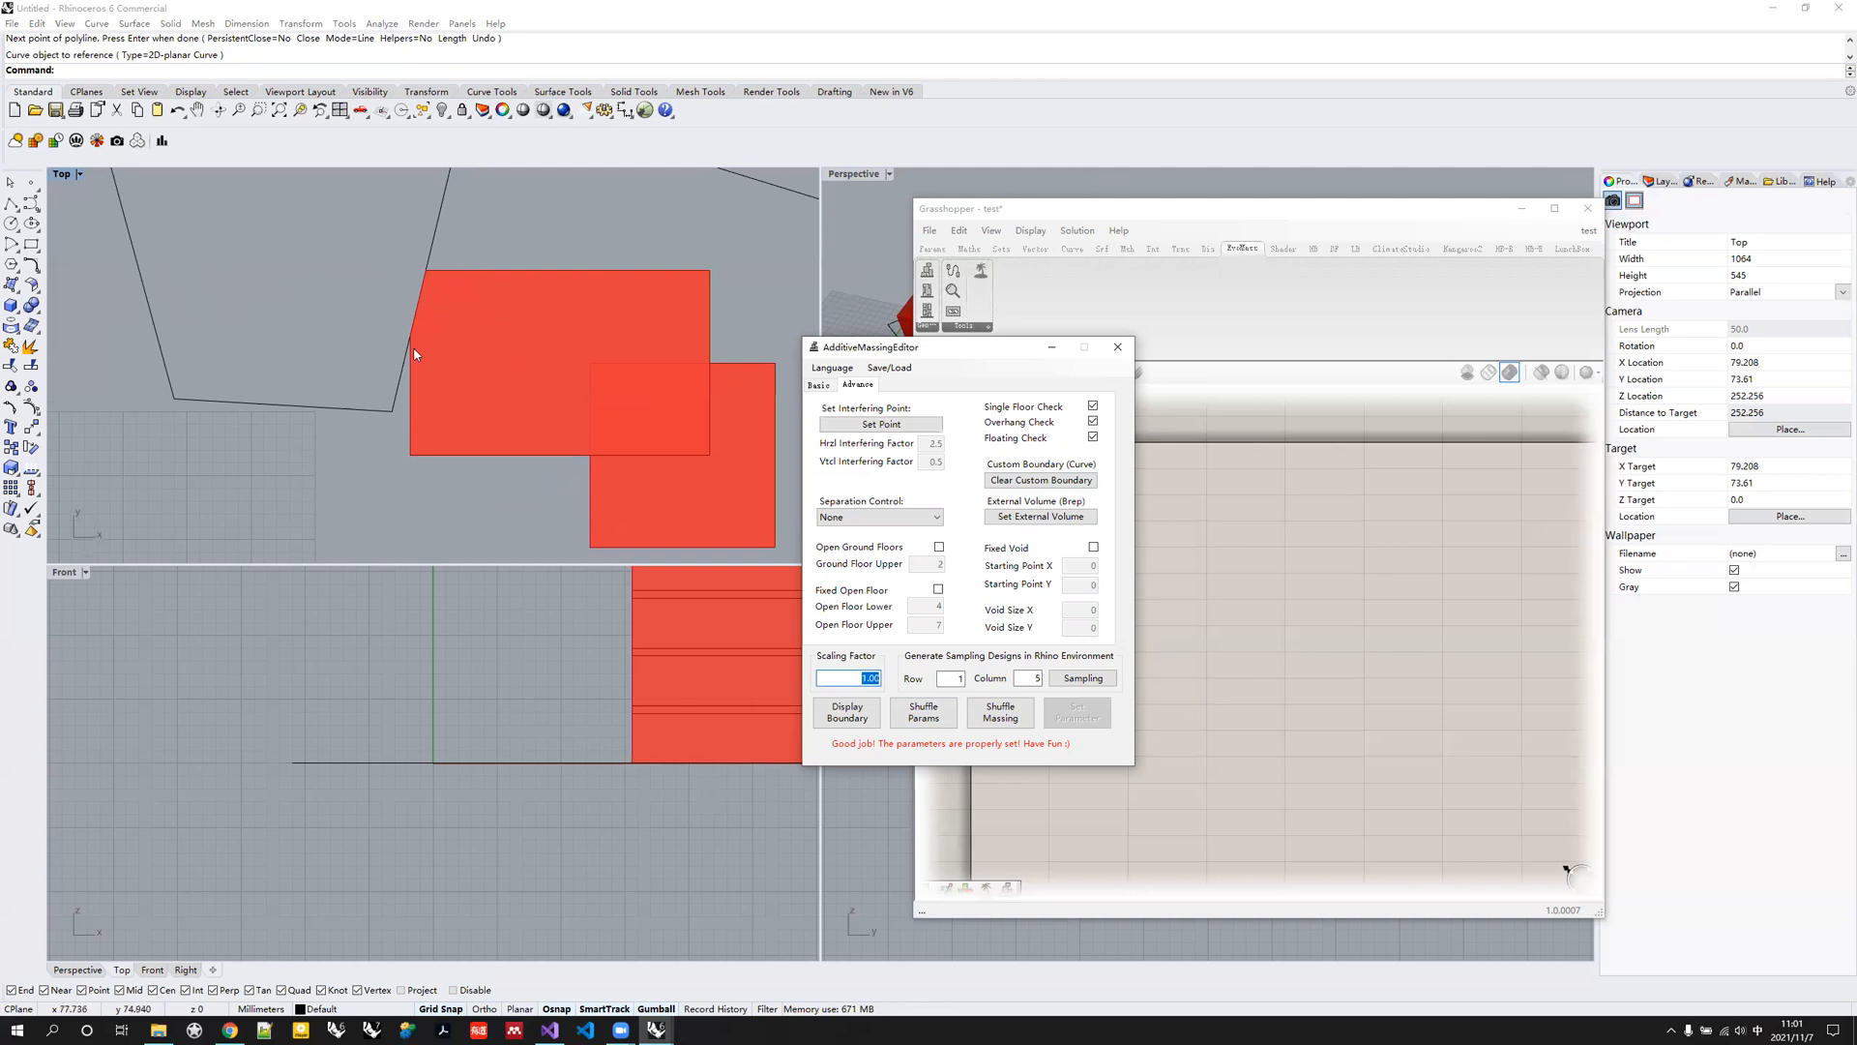
{"action": "left_click", "coordinate": [1198, 213]}
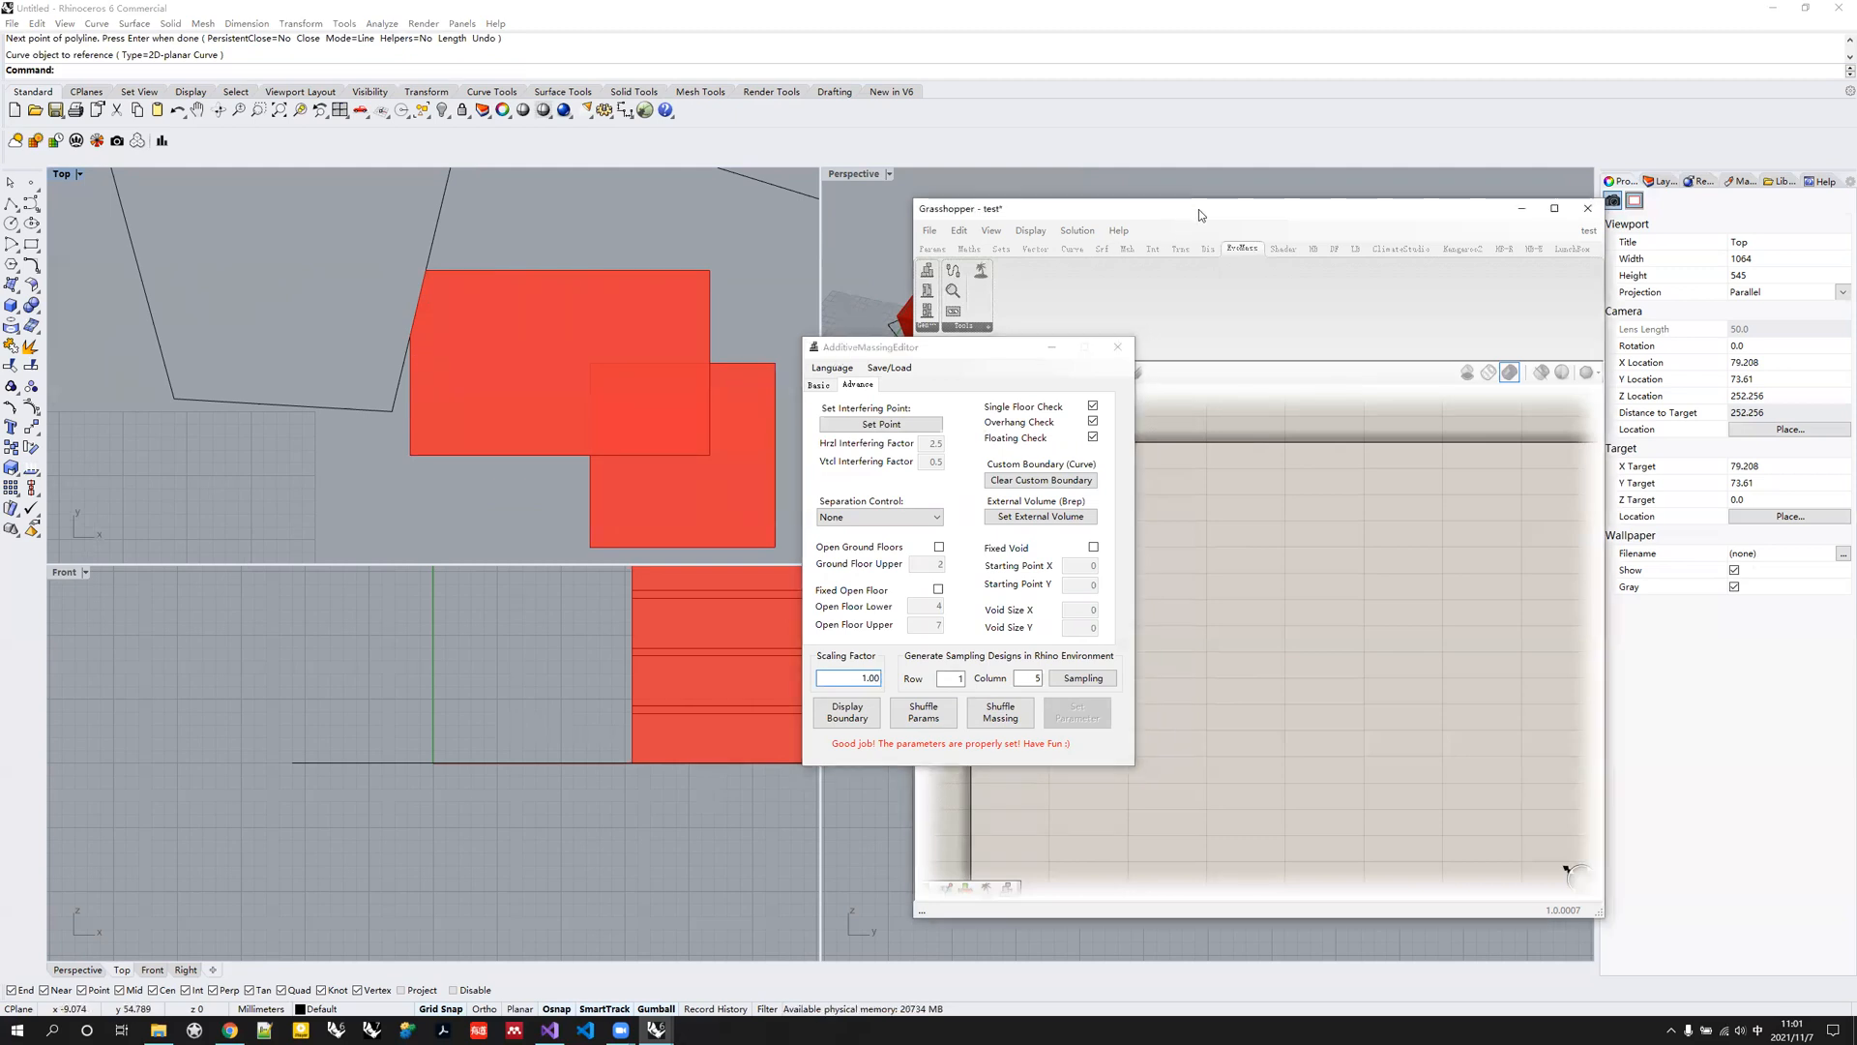
{"action": "left_click_drag", "start_coordinate": [1199, 209], "coordinate": [1533, 358]}
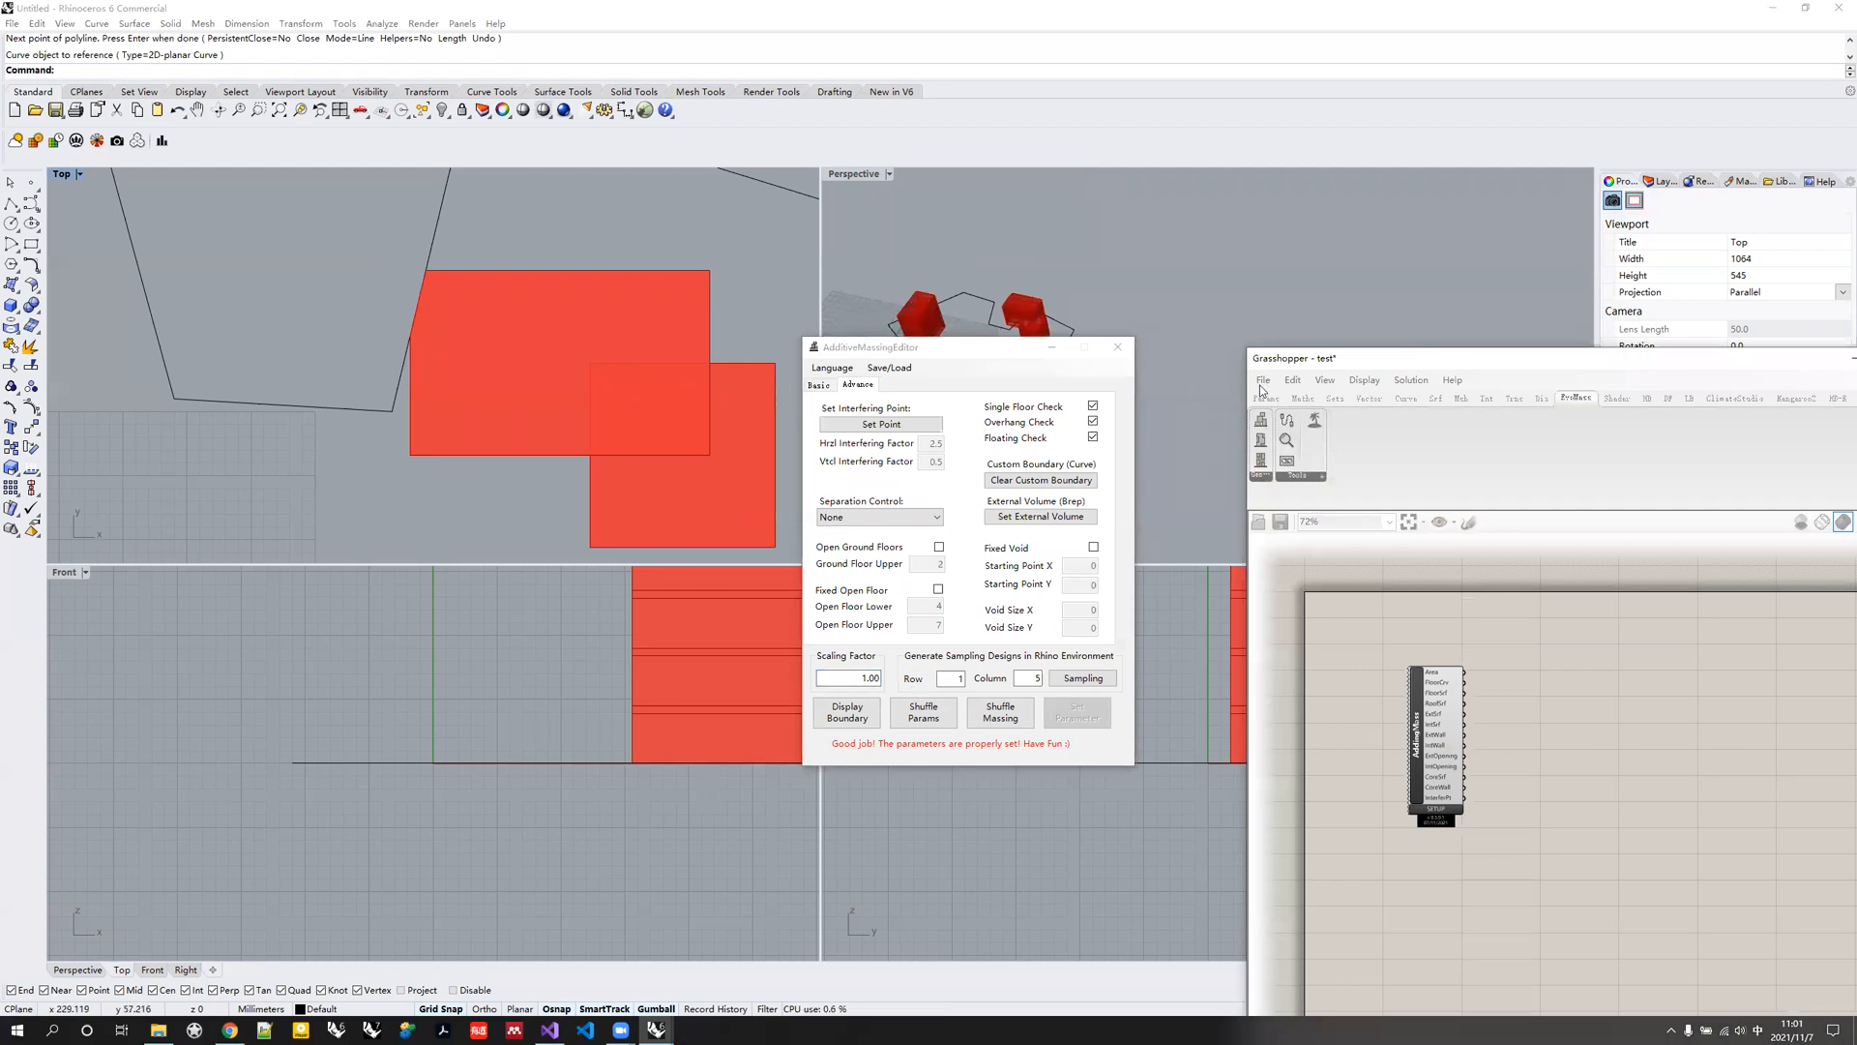
{"action": "left_click_drag", "start_coordinate": [1332, 358], "coordinate": [1175, 231]}
{"action": "scroll", "coordinate": [379, 392], "scroll_direction": "down", "scroll_amount": 14}
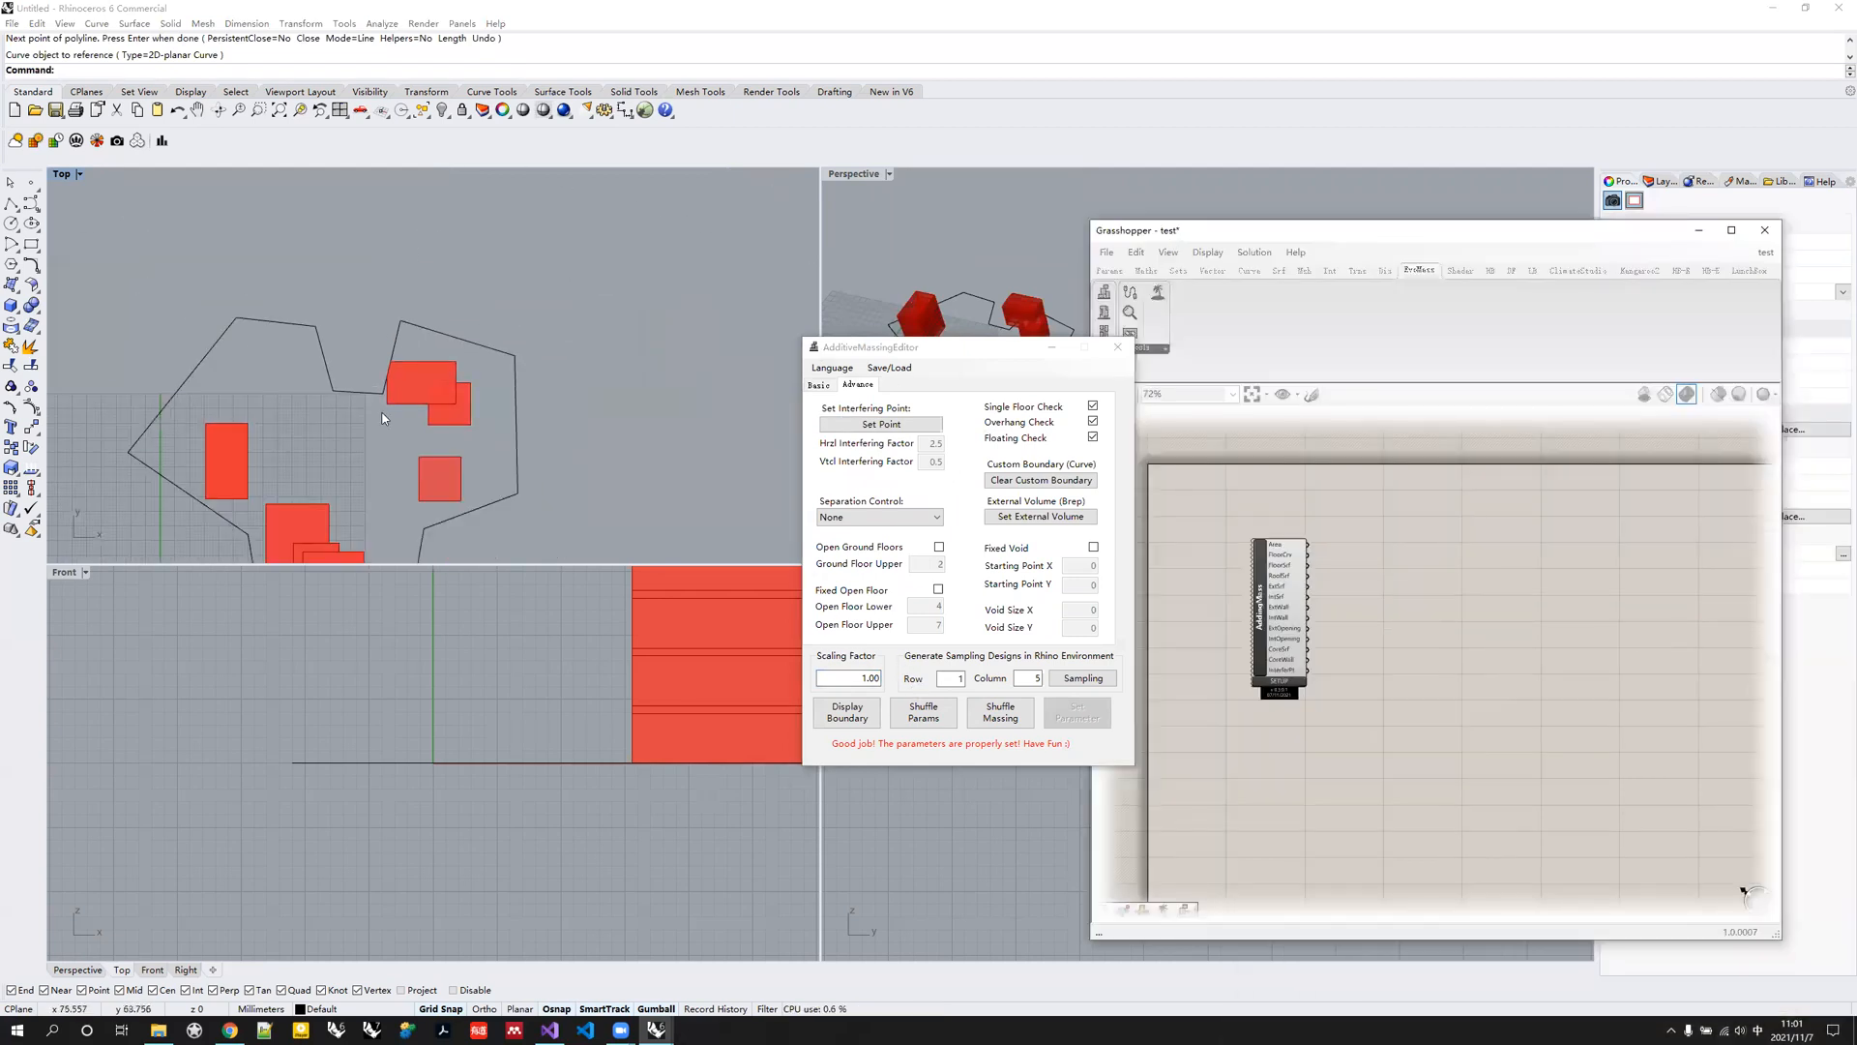
{"action": "right_click_drag", "start_coordinate": [382, 418], "coordinate": [411, 353]}
Set the horizontal unit mass size to a minimum of 5 and a maximum of 8, and apply the parameters.
{"action": "left_click", "coordinate": [819, 385]}
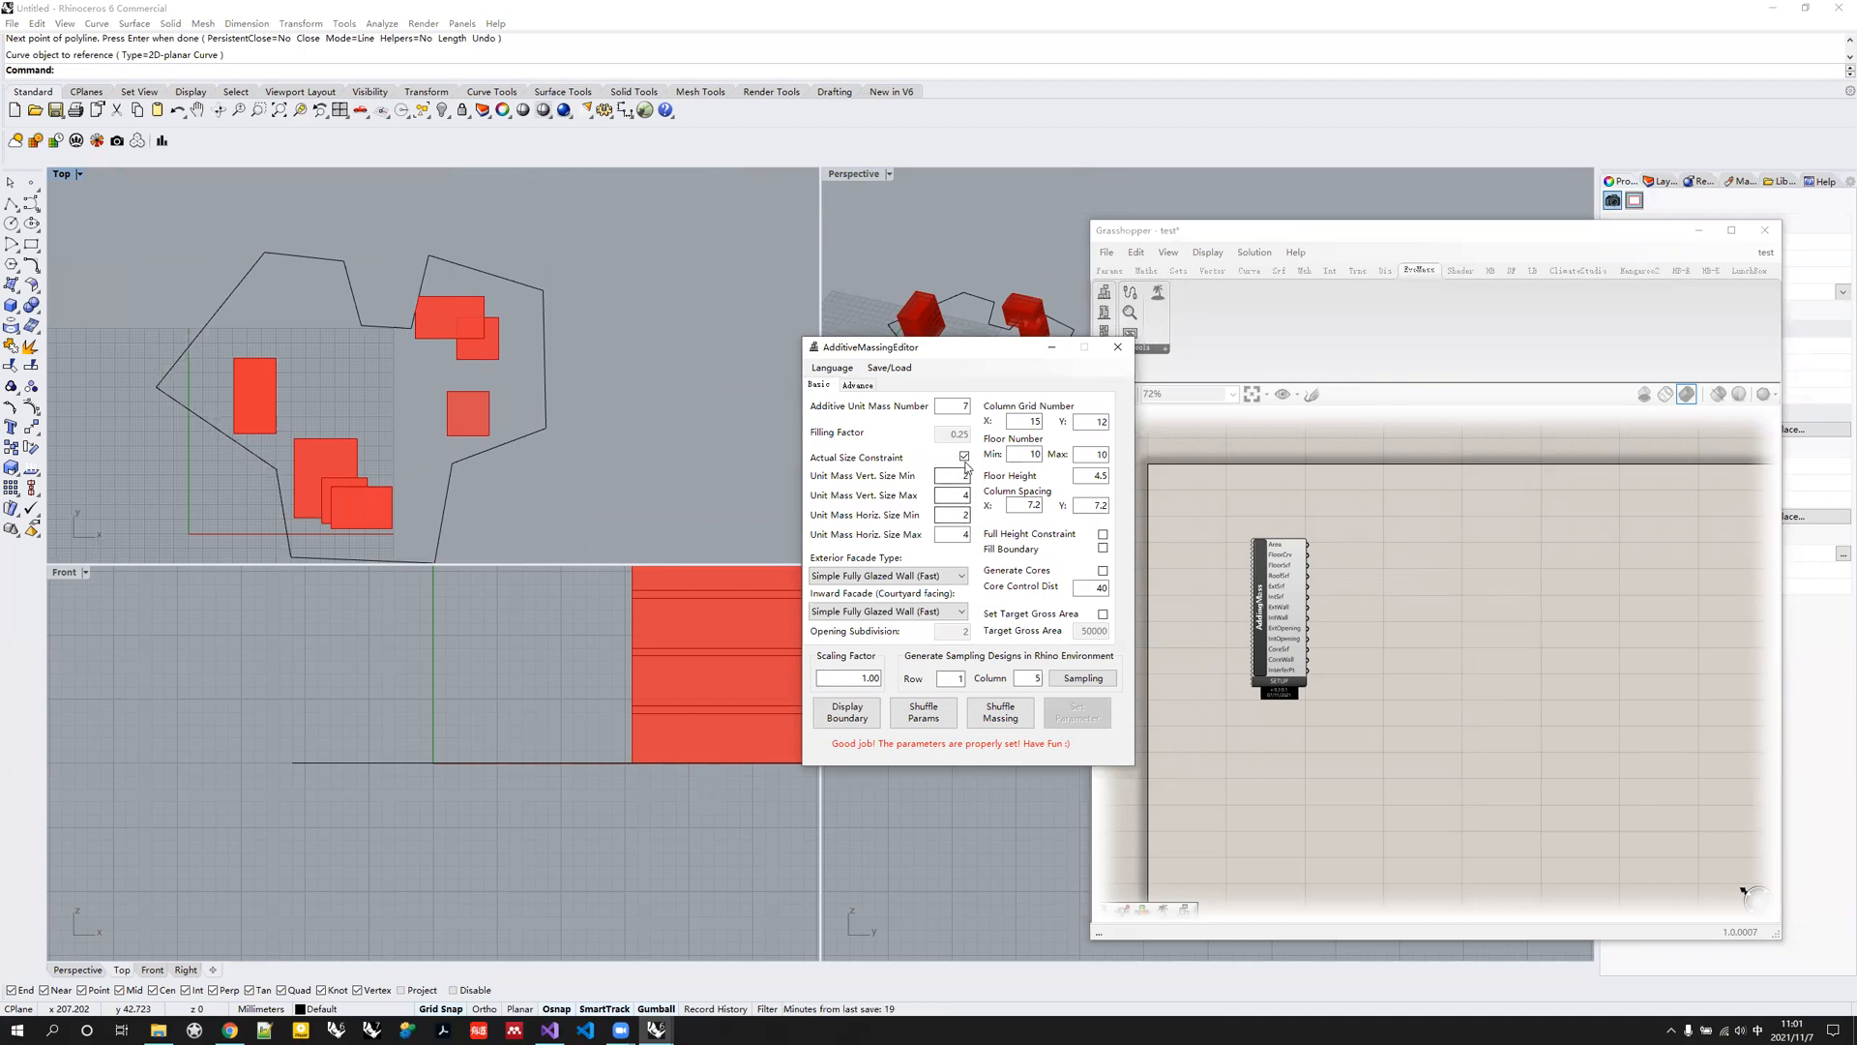
{"action": "left_click_drag", "start_coordinate": [957, 535], "coordinate": [997, 539]}
{"action": "type", "text": "8"}
{"action": "key", "text": "shift+Tab"}
{"action": "left_click", "coordinate": [1077, 710]}
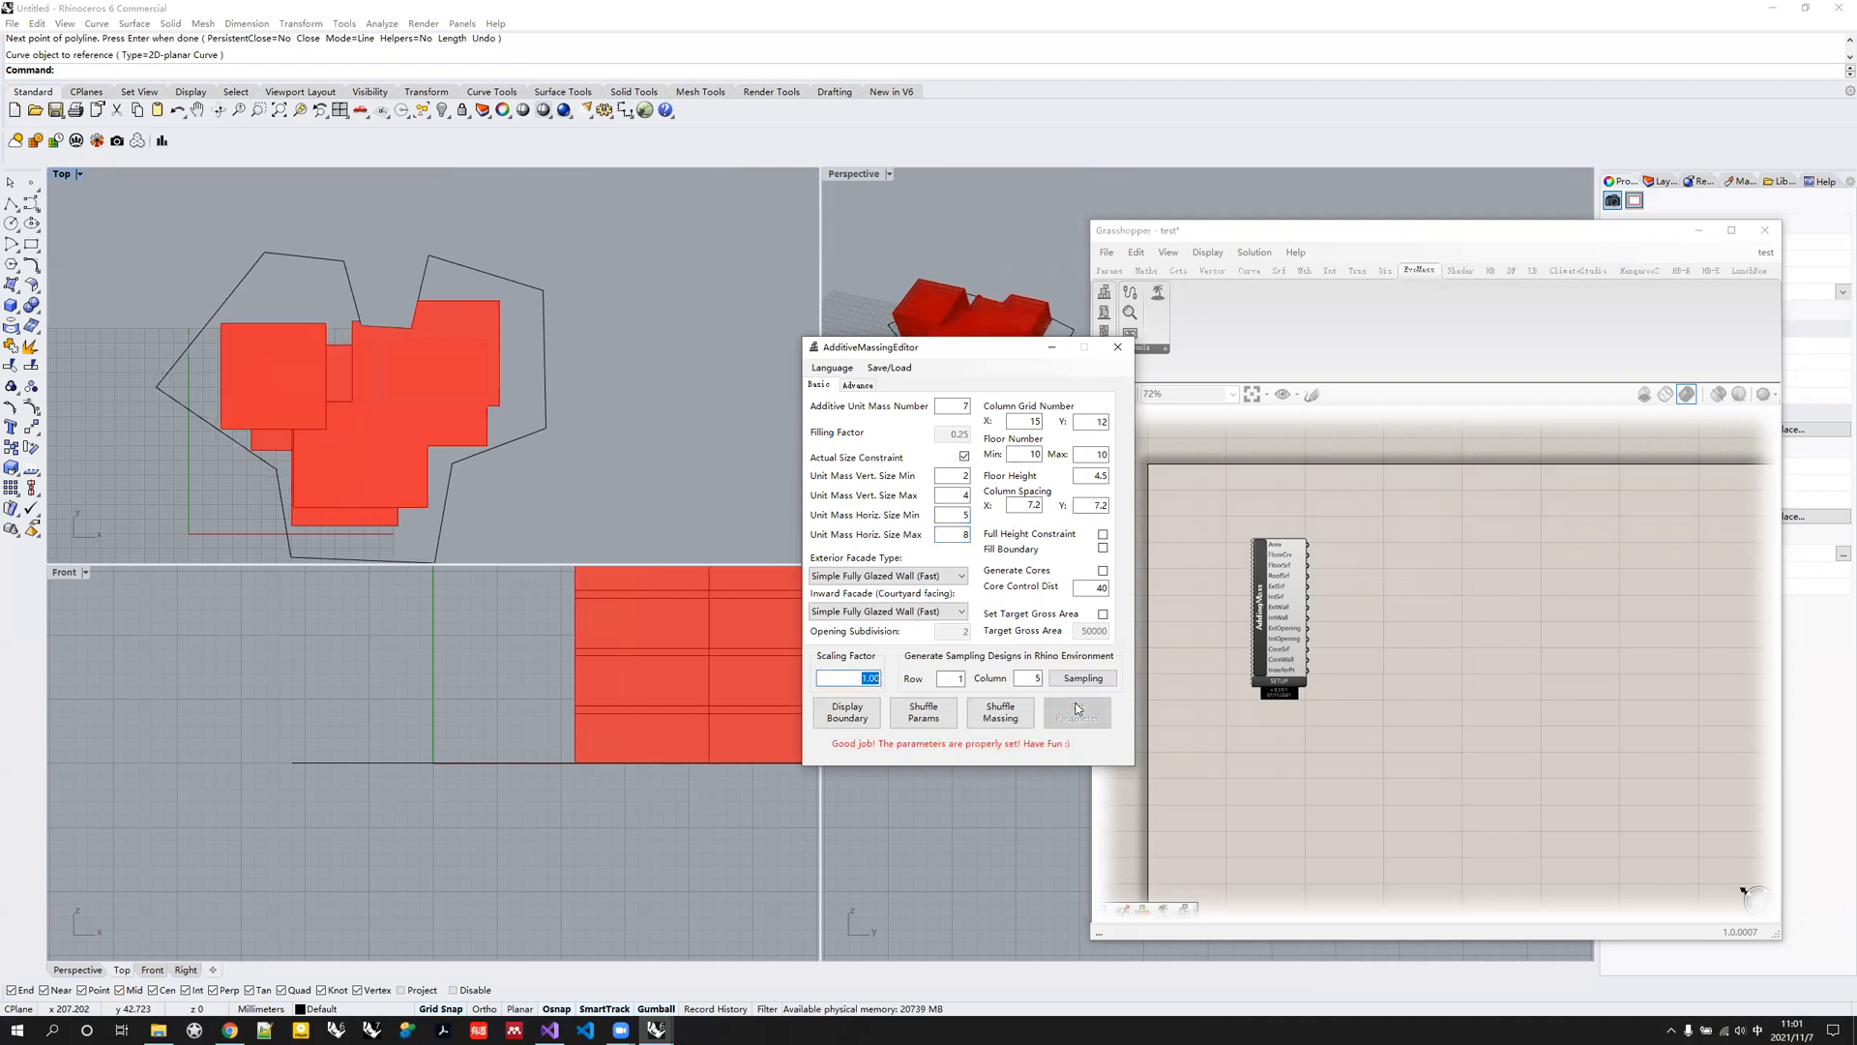
{"action": "scroll", "coordinate": [354, 327], "scroll_direction": "up", "scroll_amount": 5}
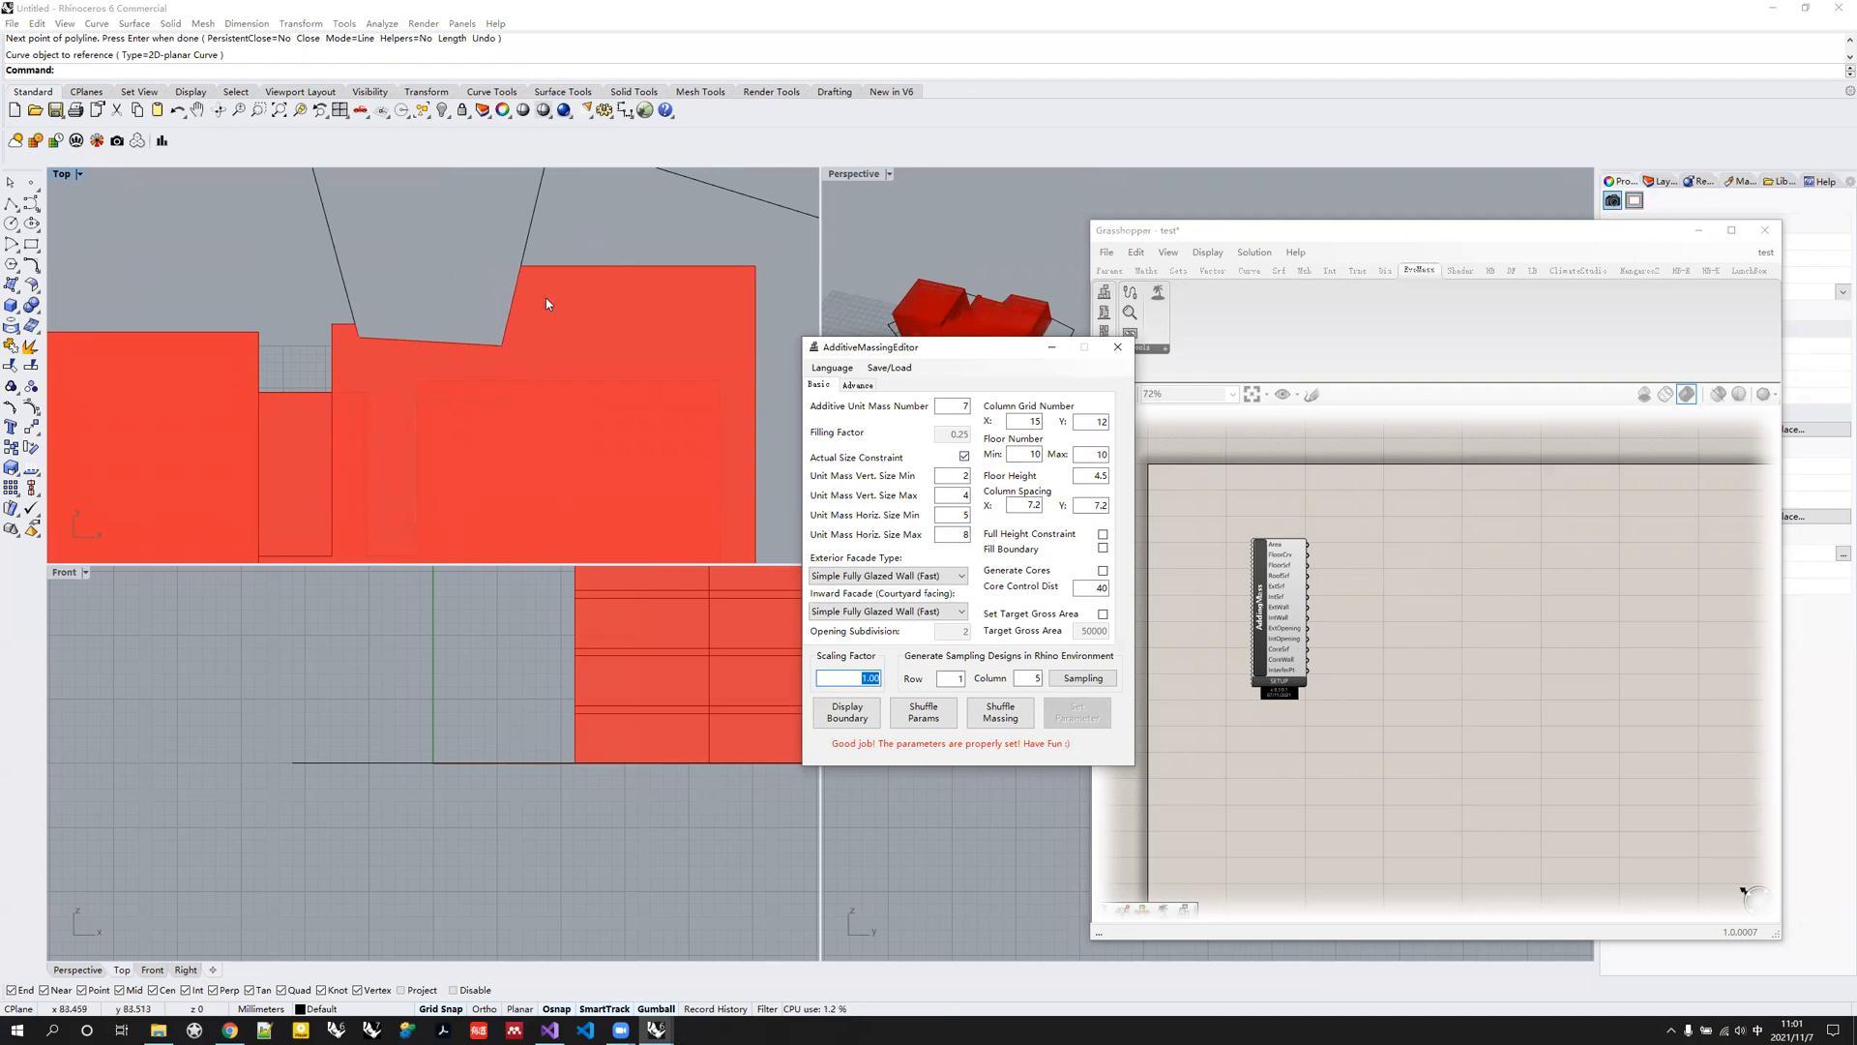
{"action": "scroll", "coordinate": [534, 310], "scroll_direction": "down", "scroll_amount": 5}
Maximize the Perspective view and examine the massing against the concave boundary curve from several angles.
{"action": "right_click_drag", "start_coordinate": [968, 290], "coordinate": [849, 177]}
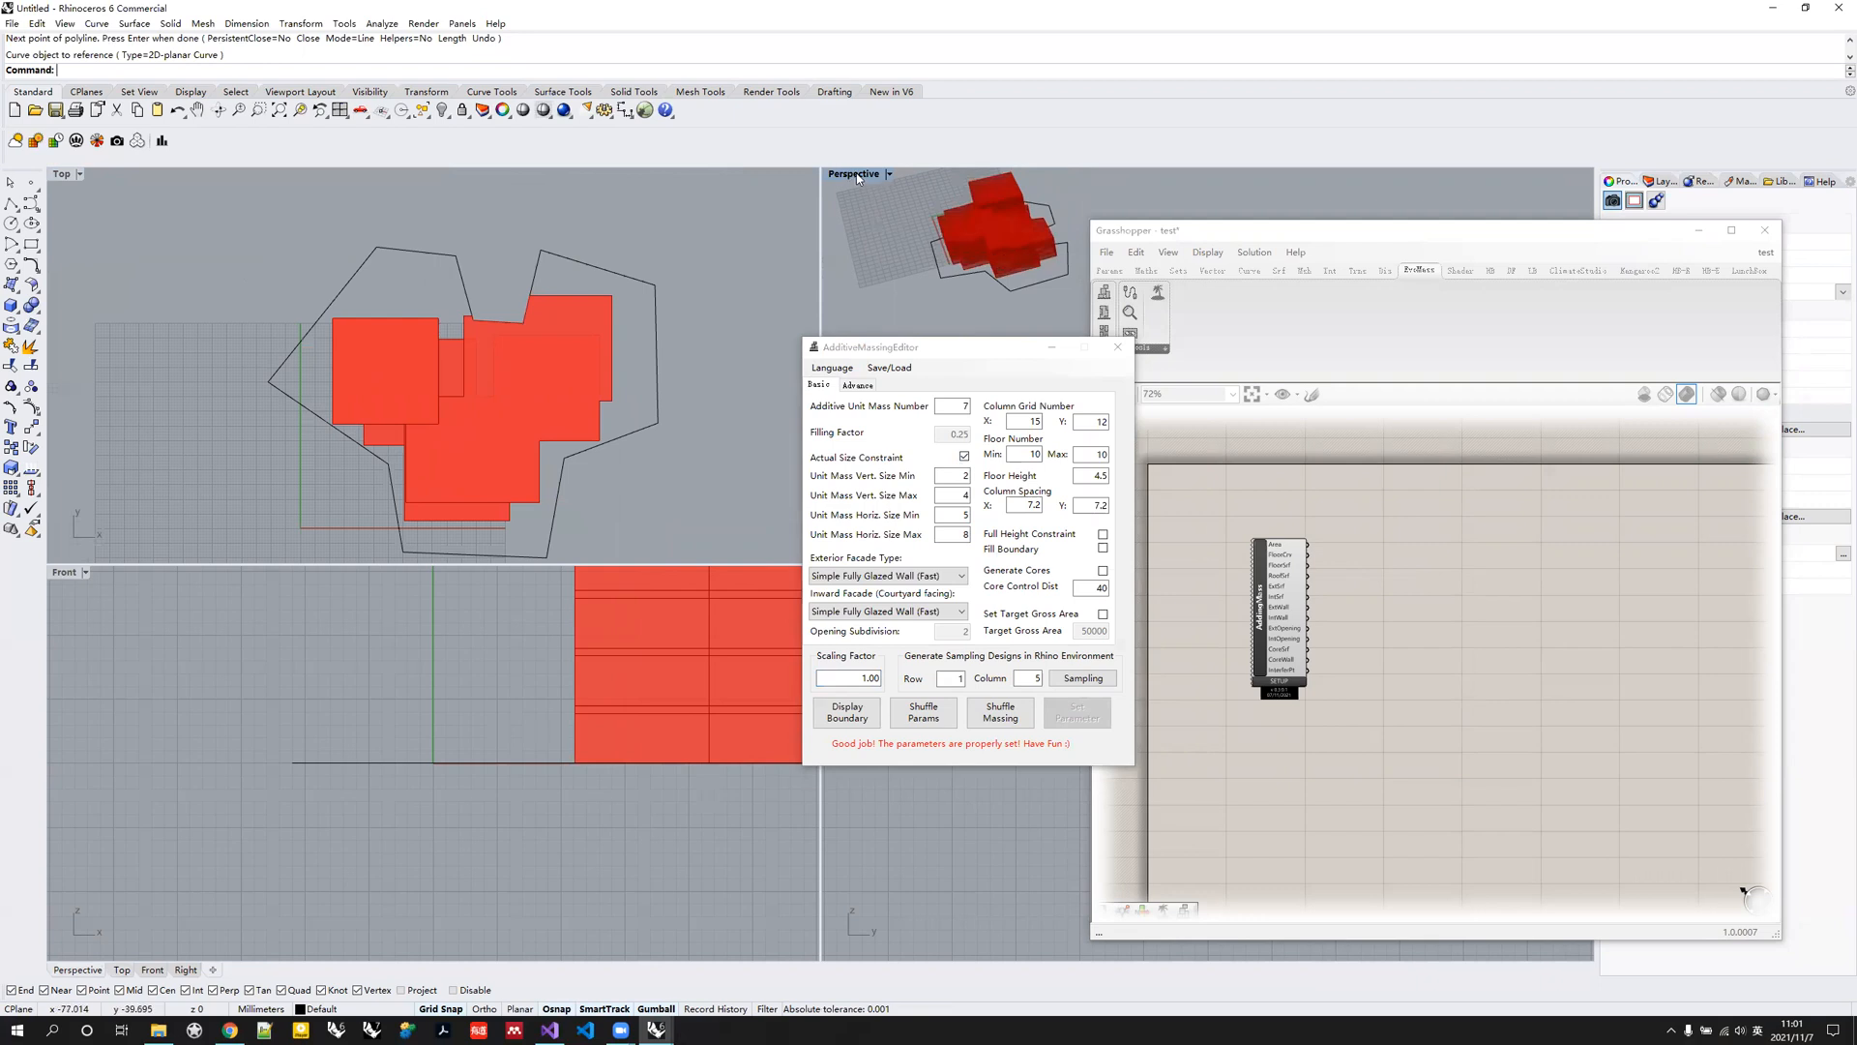
{"action": "double_click", "coordinate": [856, 178]}
{"action": "right_click_drag", "start_coordinate": [513, 371], "coordinate": [404, 453]}
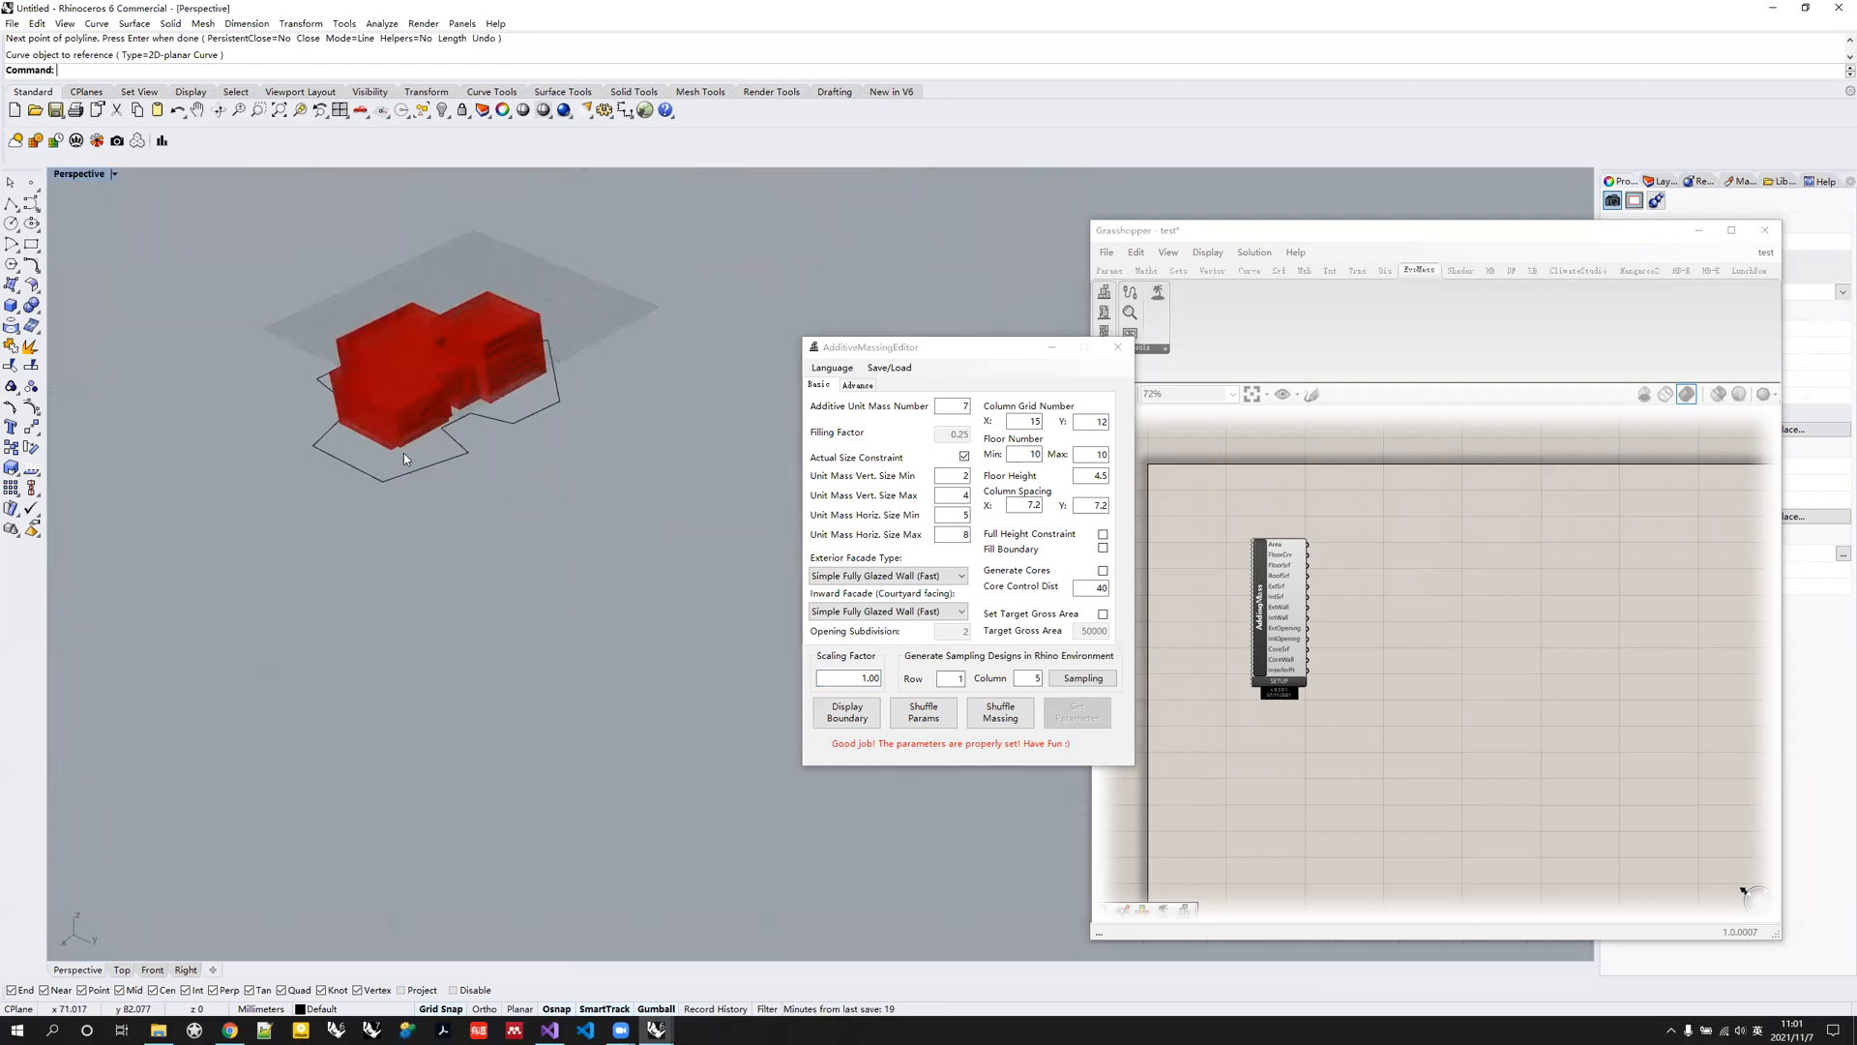
{"action": "scroll", "coordinate": [425, 445], "scroll_direction": "up", "scroll_amount": 6}
{"action": "right_click_drag", "start_coordinate": [526, 407], "coordinate": [578, 610]}
{"action": "left_click", "coordinate": [477, 657]}
{"action": "scroll", "coordinate": [478, 658], "scroll_direction": "down", "scroll_amount": 5}
{"action": "left_click", "coordinate": [579, 611]}
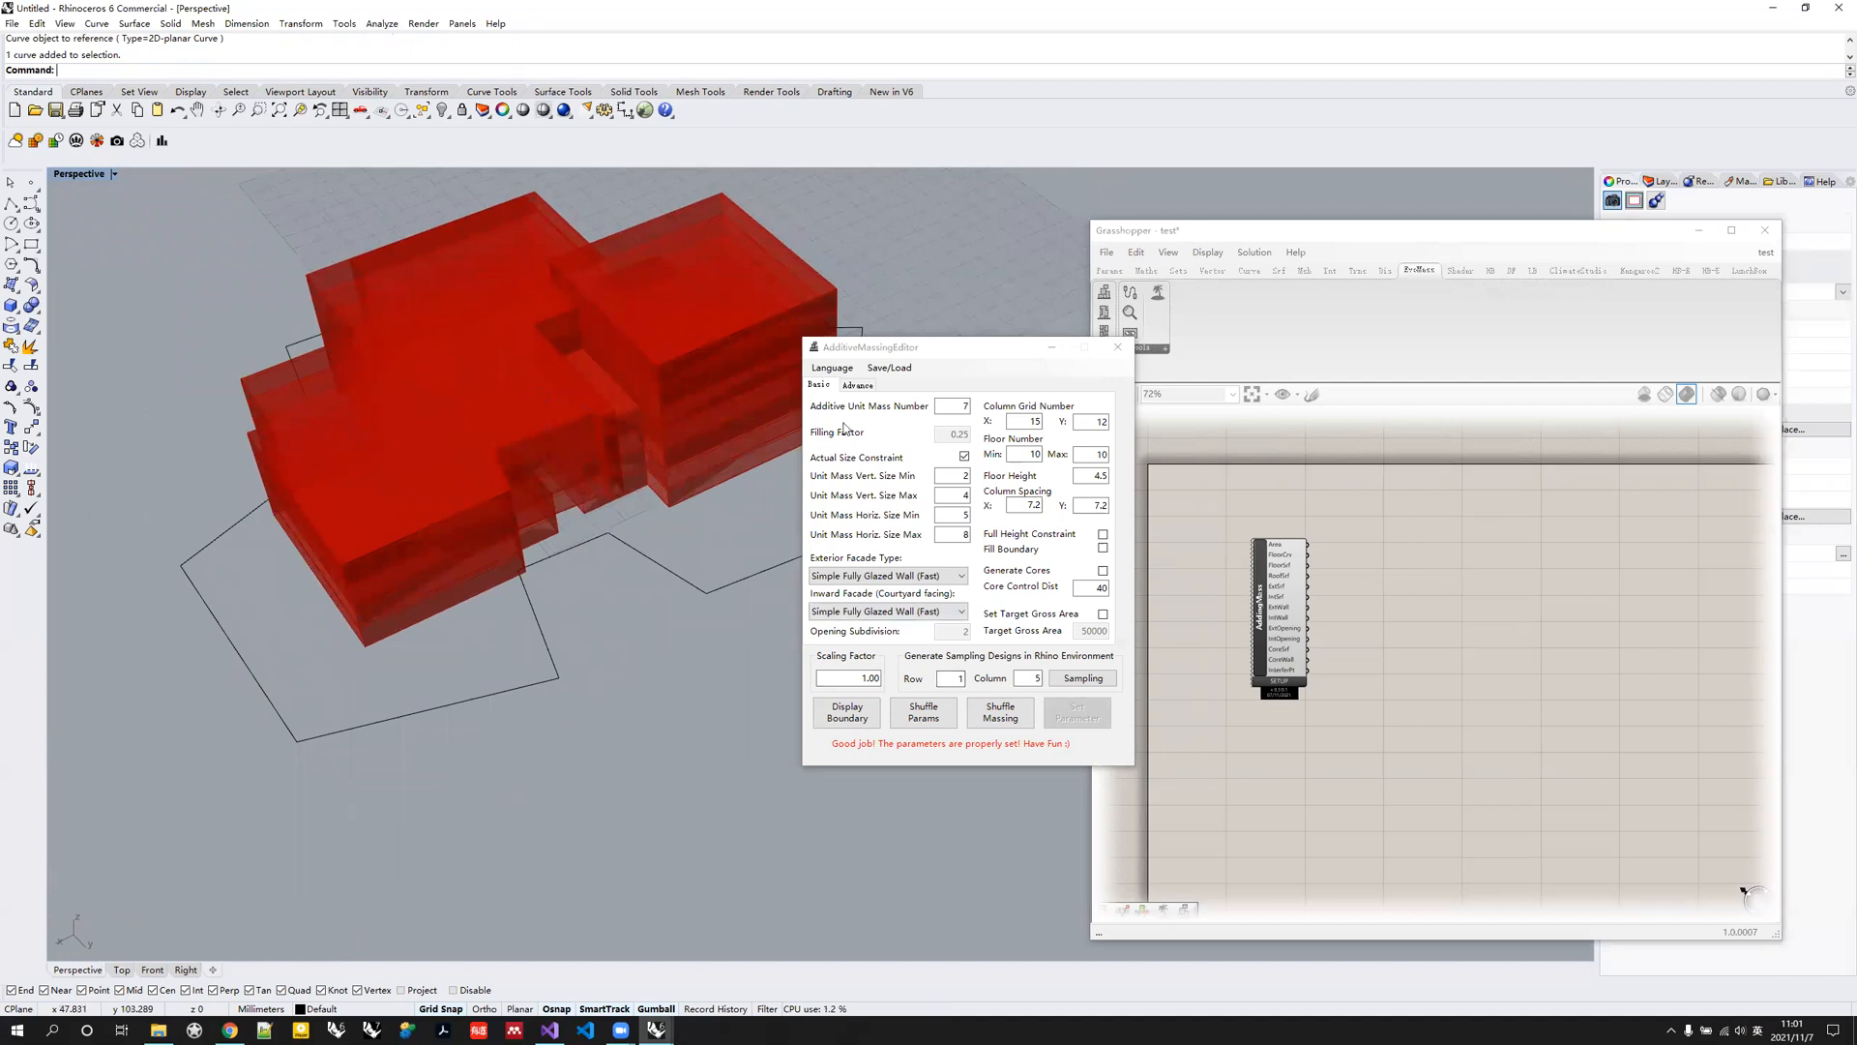
Set the exterior facade type to Window Opening (Slow), apply the parameters and inspect the generated facades.
{"action": "left_click", "coordinate": [890, 575]}
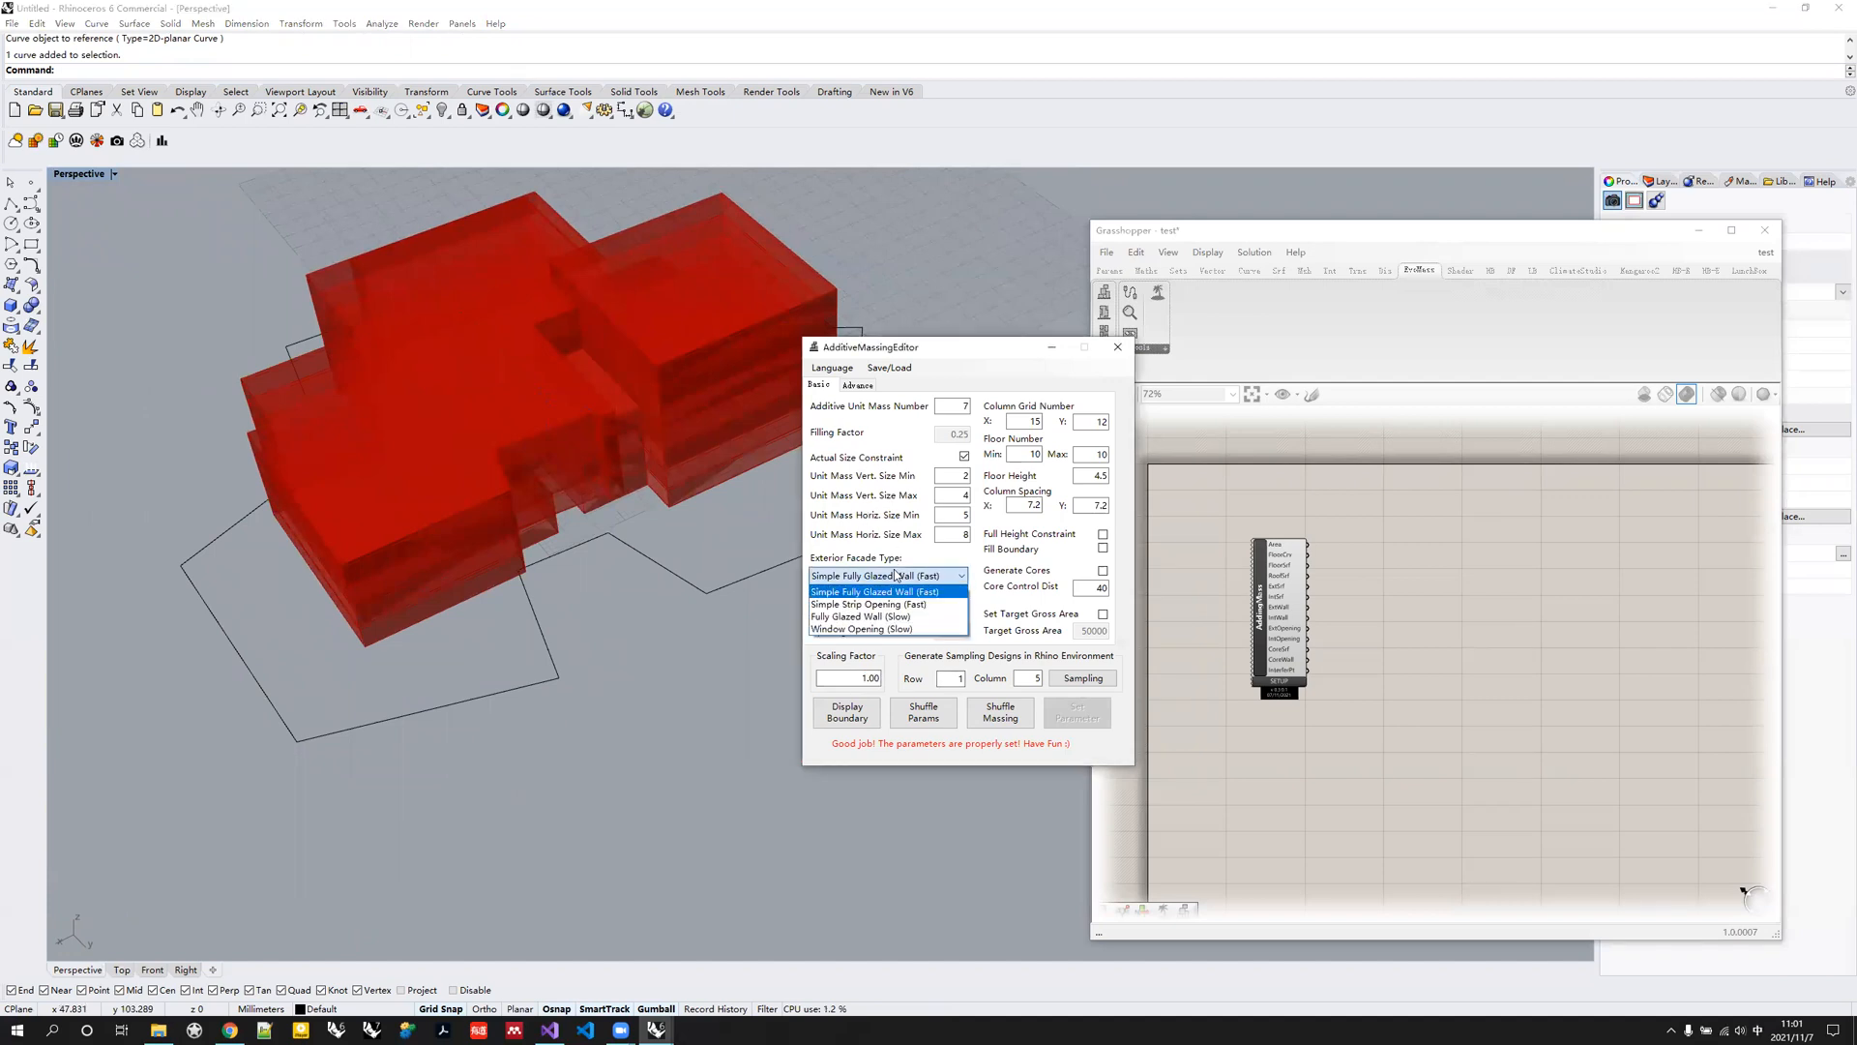
{"action": "left_click", "coordinate": [888, 630]}
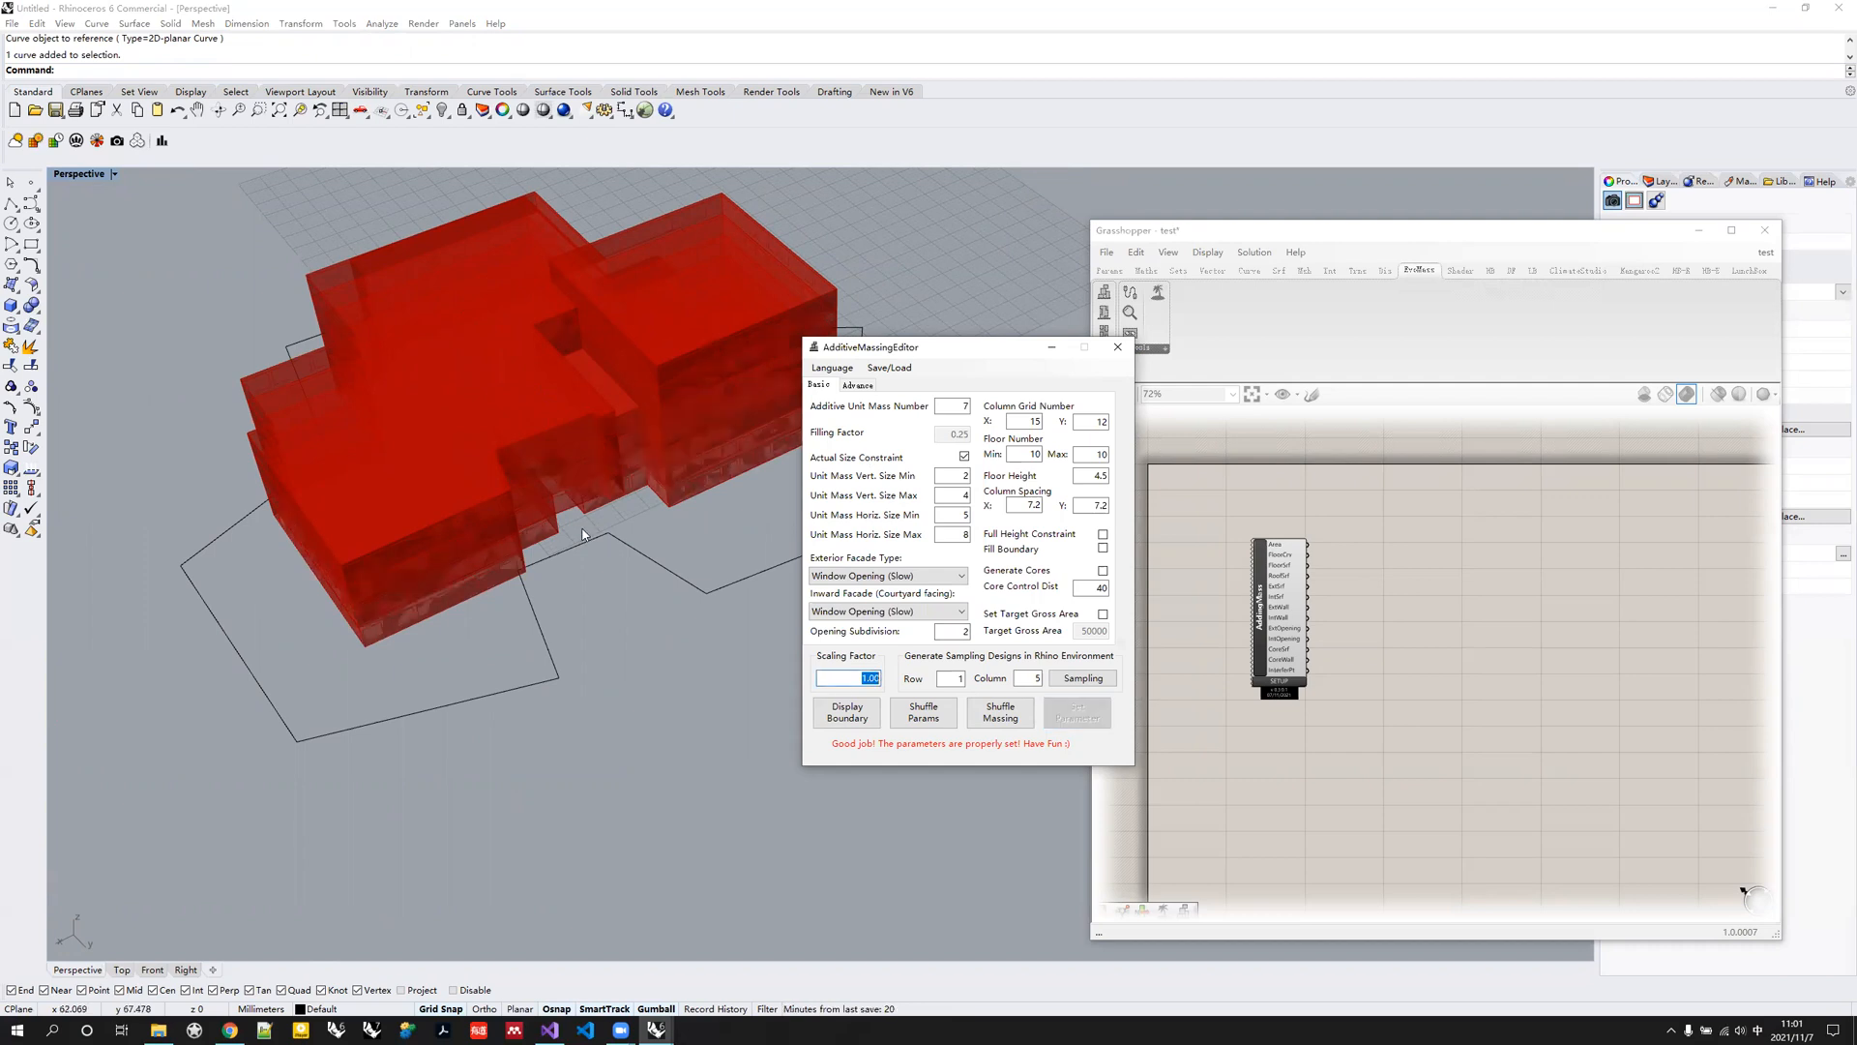
{"action": "scroll", "coordinate": [581, 532], "scroll_direction": "up", "scroll_amount": 5}
{"action": "scroll", "coordinate": [569, 508], "scroll_direction": "down", "scroll_amount": 3}
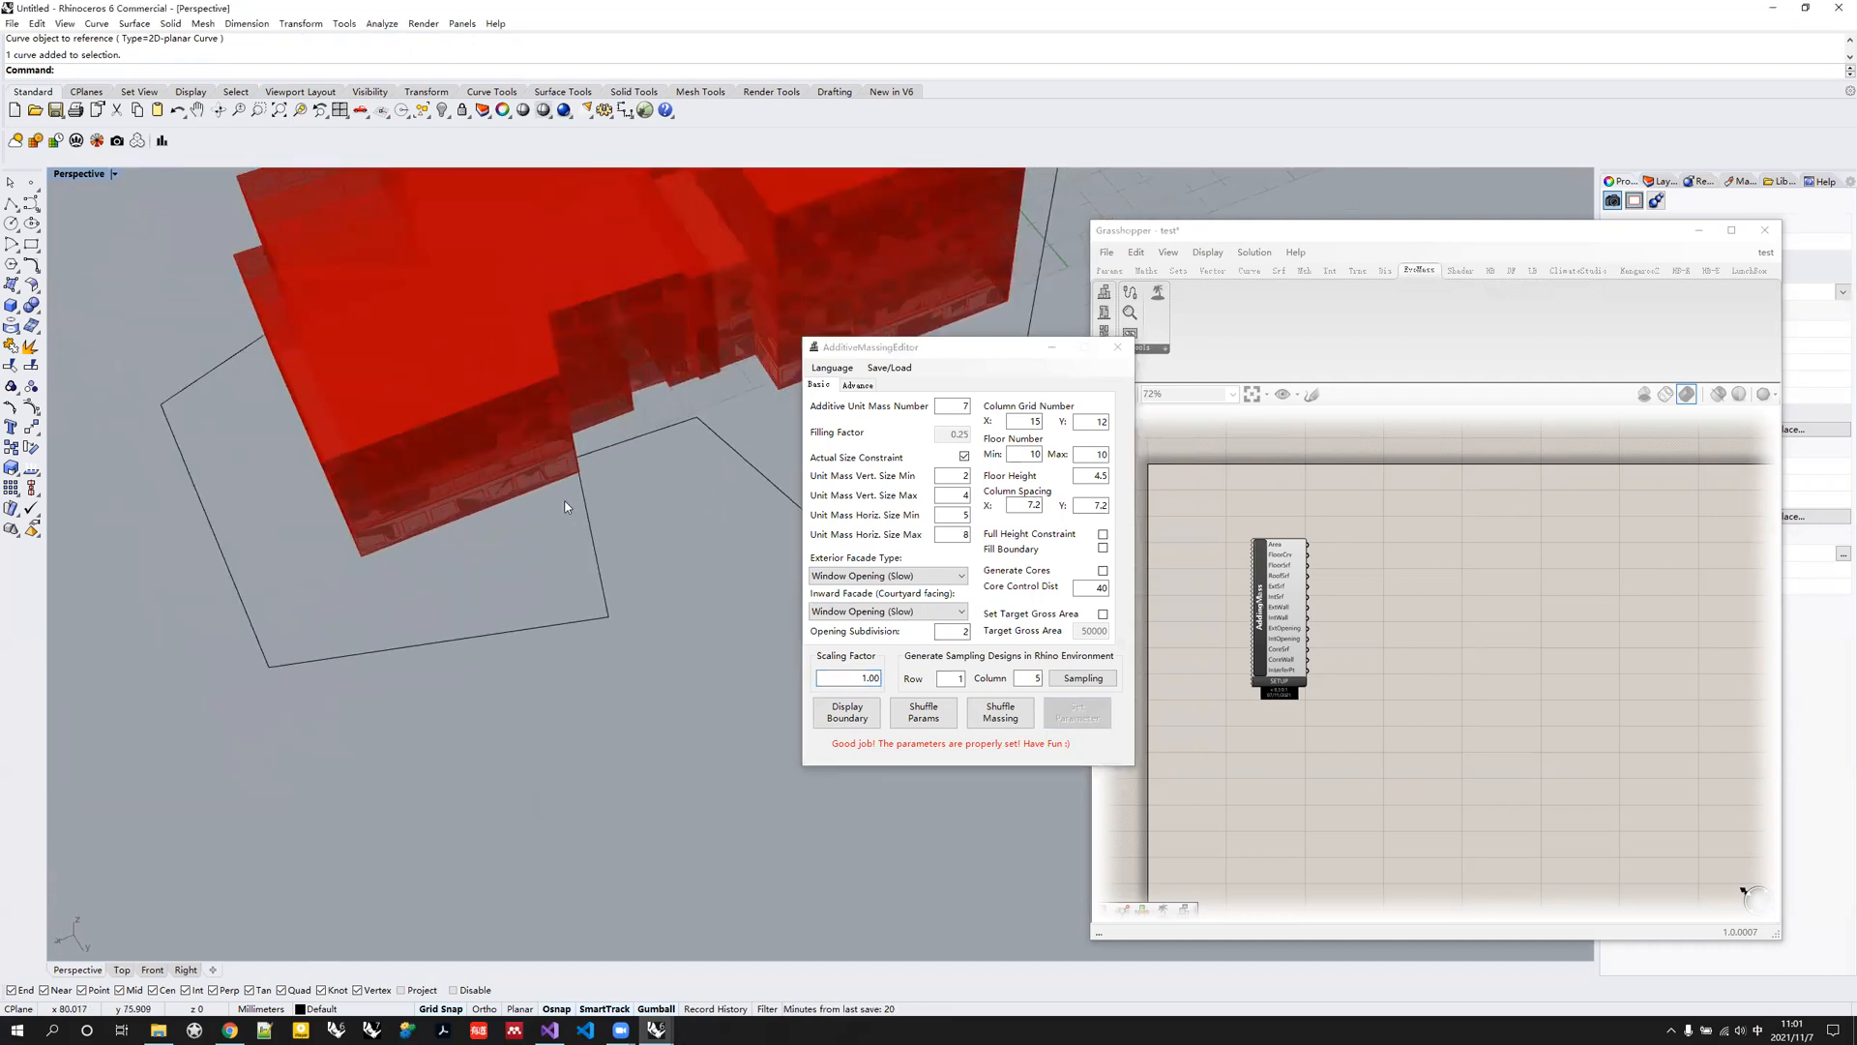
{"action": "scroll", "coordinate": [466, 424], "scroll_direction": "up", "scroll_amount": 5}
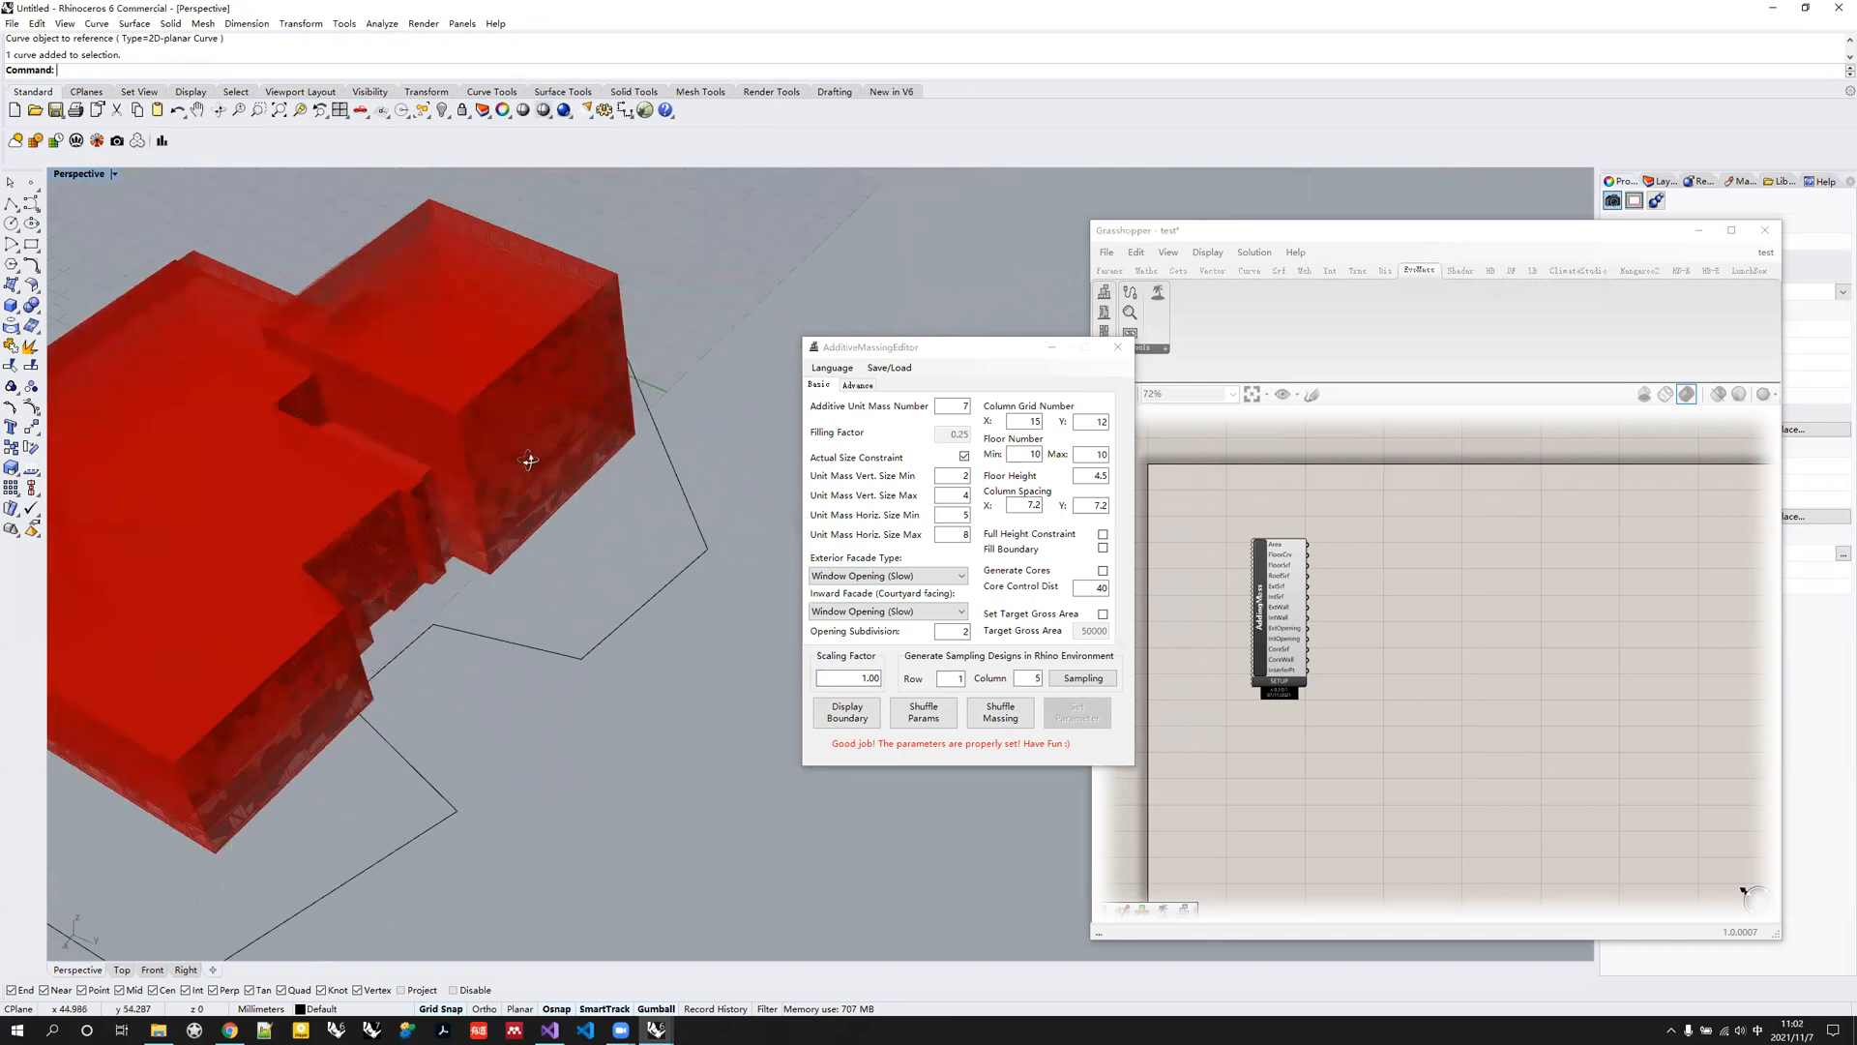
{"action": "scroll", "coordinate": [410, 508], "scroll_direction": "up", "scroll_amount": 5}
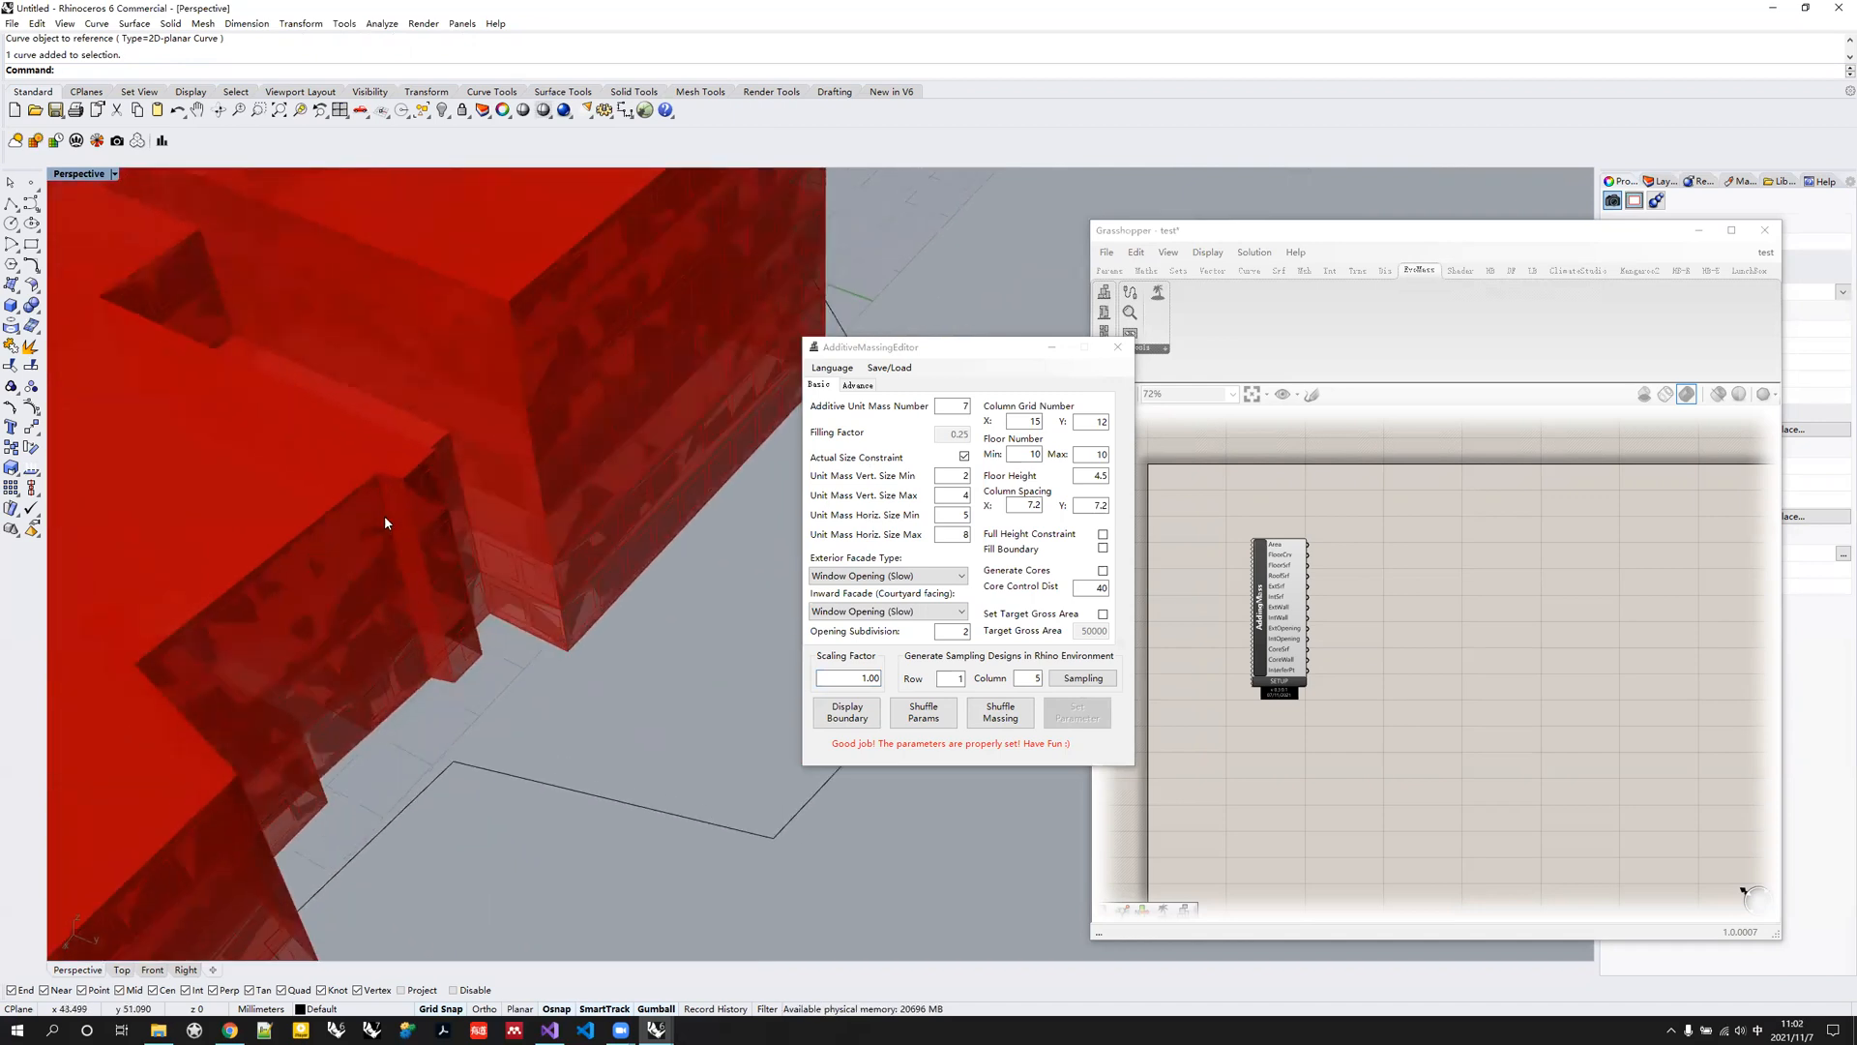
{"action": "scroll", "coordinate": [397, 509], "scroll_direction": "down", "scroll_amount": 8}
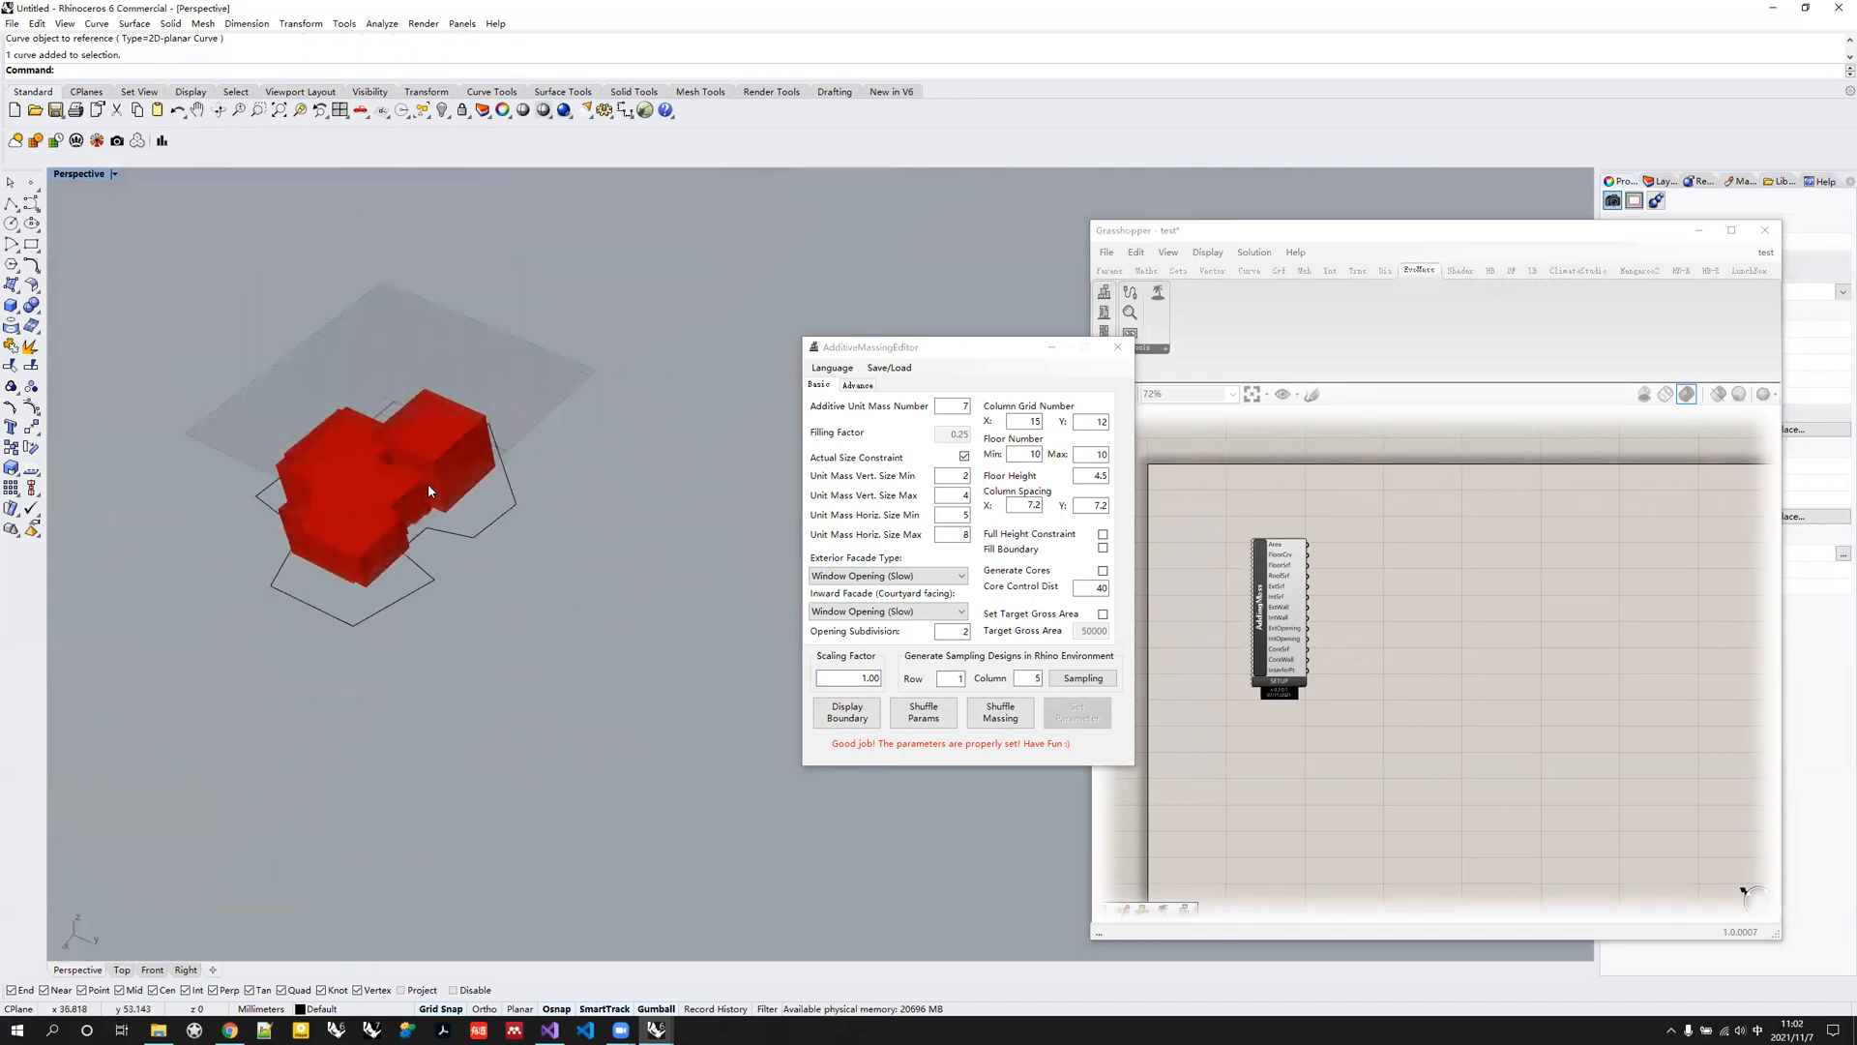
{"action": "scroll", "coordinate": [407, 739], "scroll_direction": "up", "scroll_amount": 6}
{"action": "right_click_drag", "start_coordinate": [421, 751], "coordinate": [416, 538], "text": "shift"}
{"action": "scroll", "coordinate": [450, 500], "scroll_direction": "down", "scroll_amount": 5}
Set the exterior facade type to Simple Fully Glazed Wall (Fast) and apply the parameters.
{"action": "left_click", "coordinate": [909, 579]}
{"action": "left_click", "coordinate": [900, 594]}
{"action": "left_click", "coordinate": [1074, 713]}
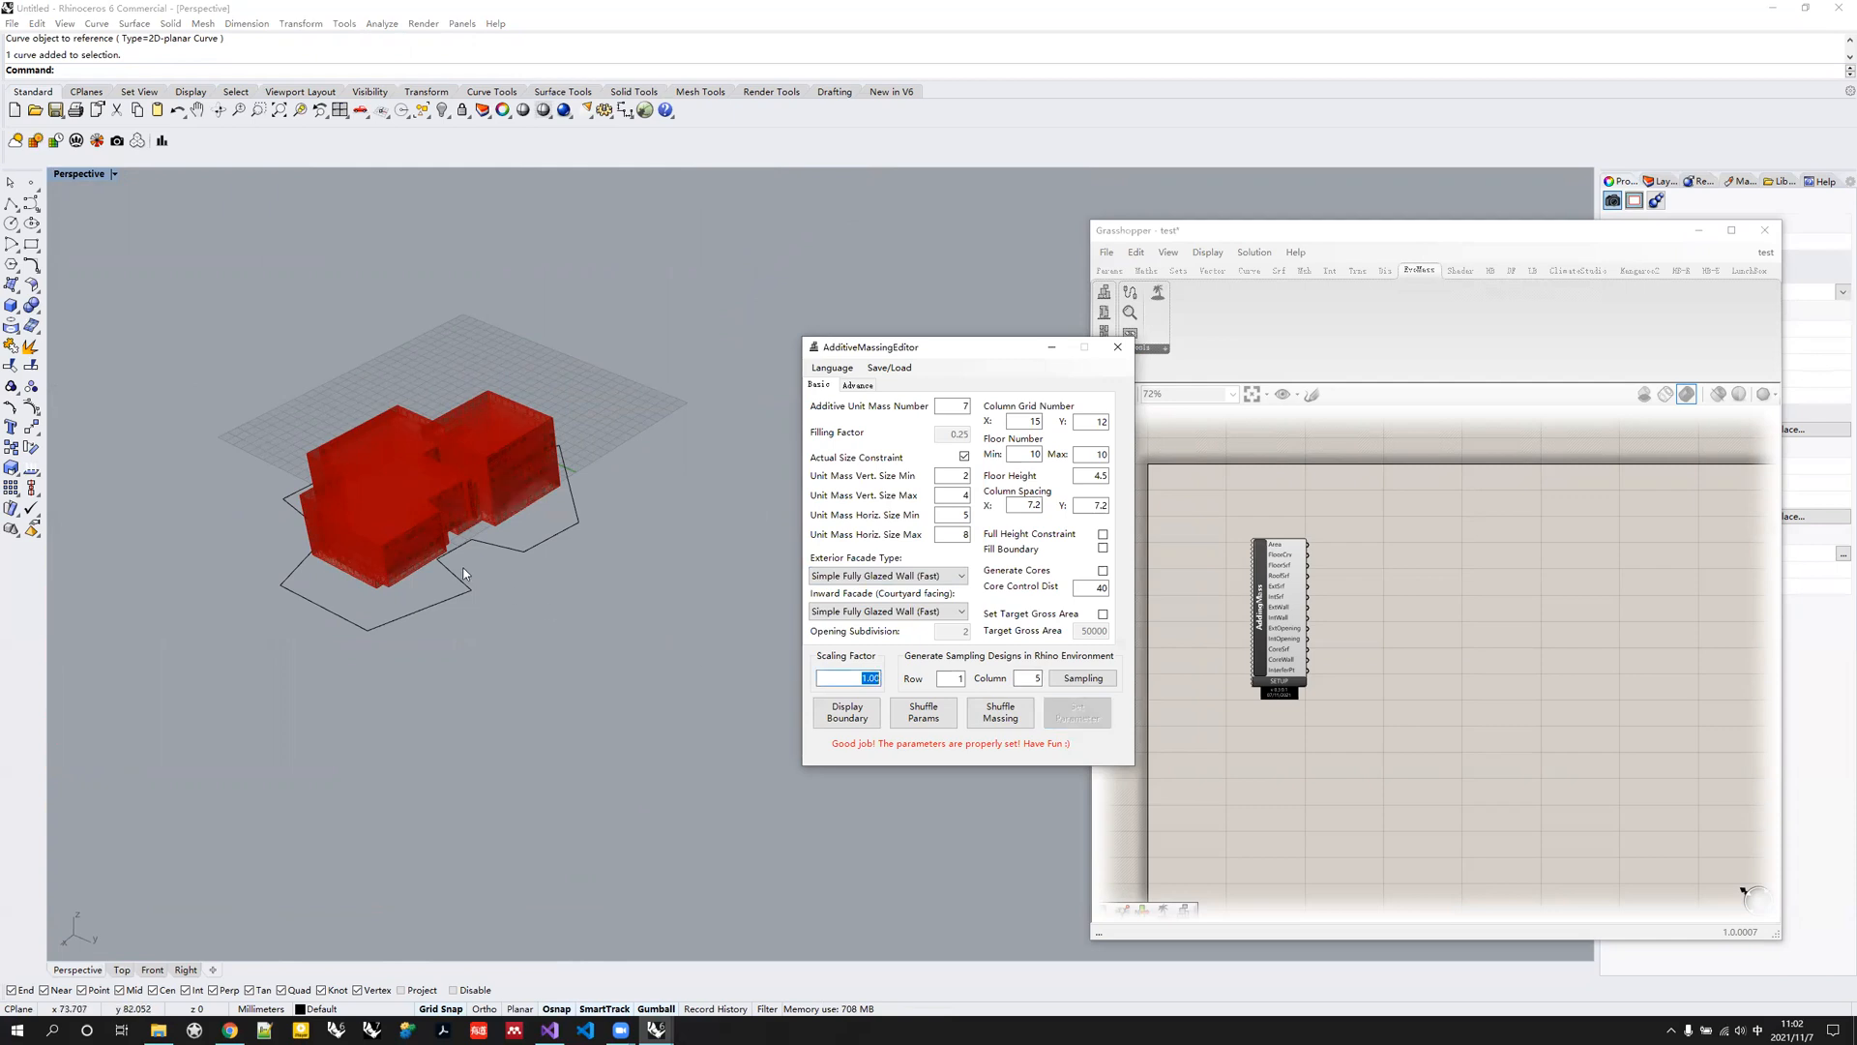
Shuffle the massing five times to compare variants inside the concave boundary.
{"action": "right_click_drag", "start_coordinate": [546, 611], "coordinate": [467, 609]}
{"action": "left_click", "coordinate": [1029, 724]}
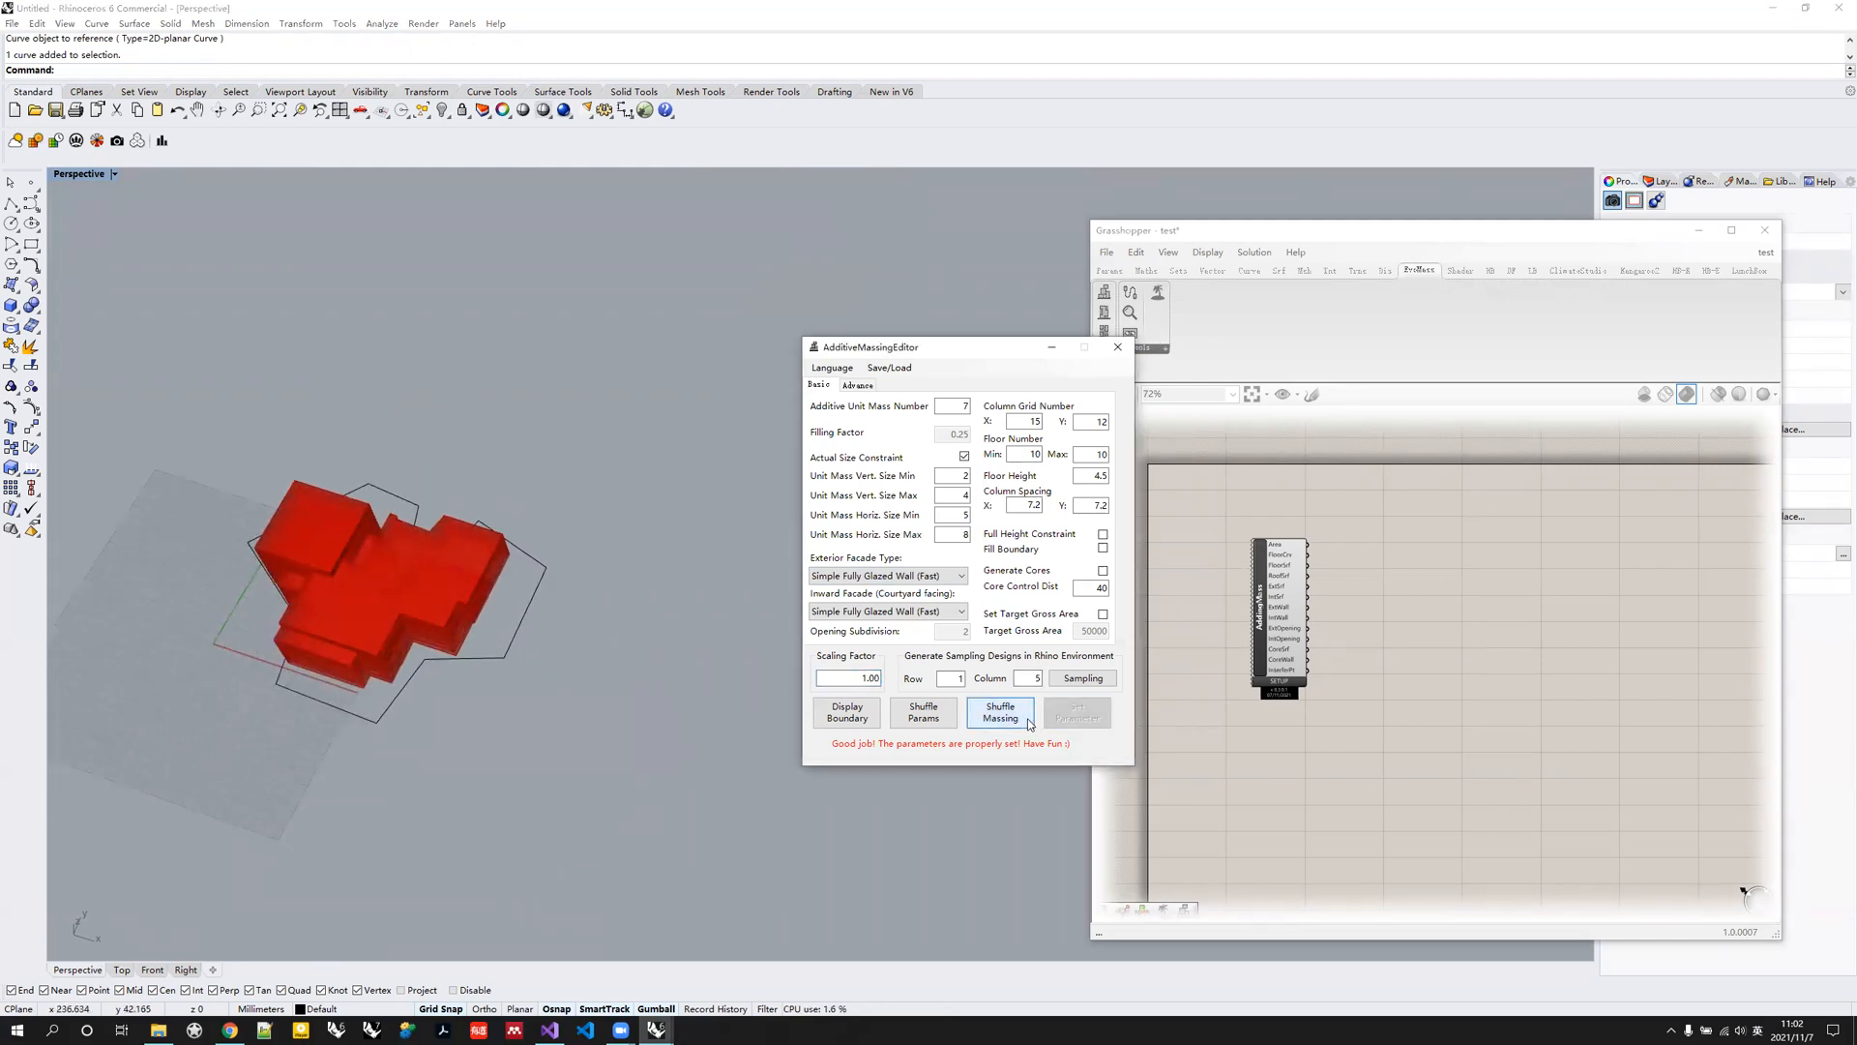
{"action": "right_click_drag", "start_coordinate": [444, 609], "coordinate": [490, 597]}
{"action": "left_click", "coordinate": [1006, 721]}
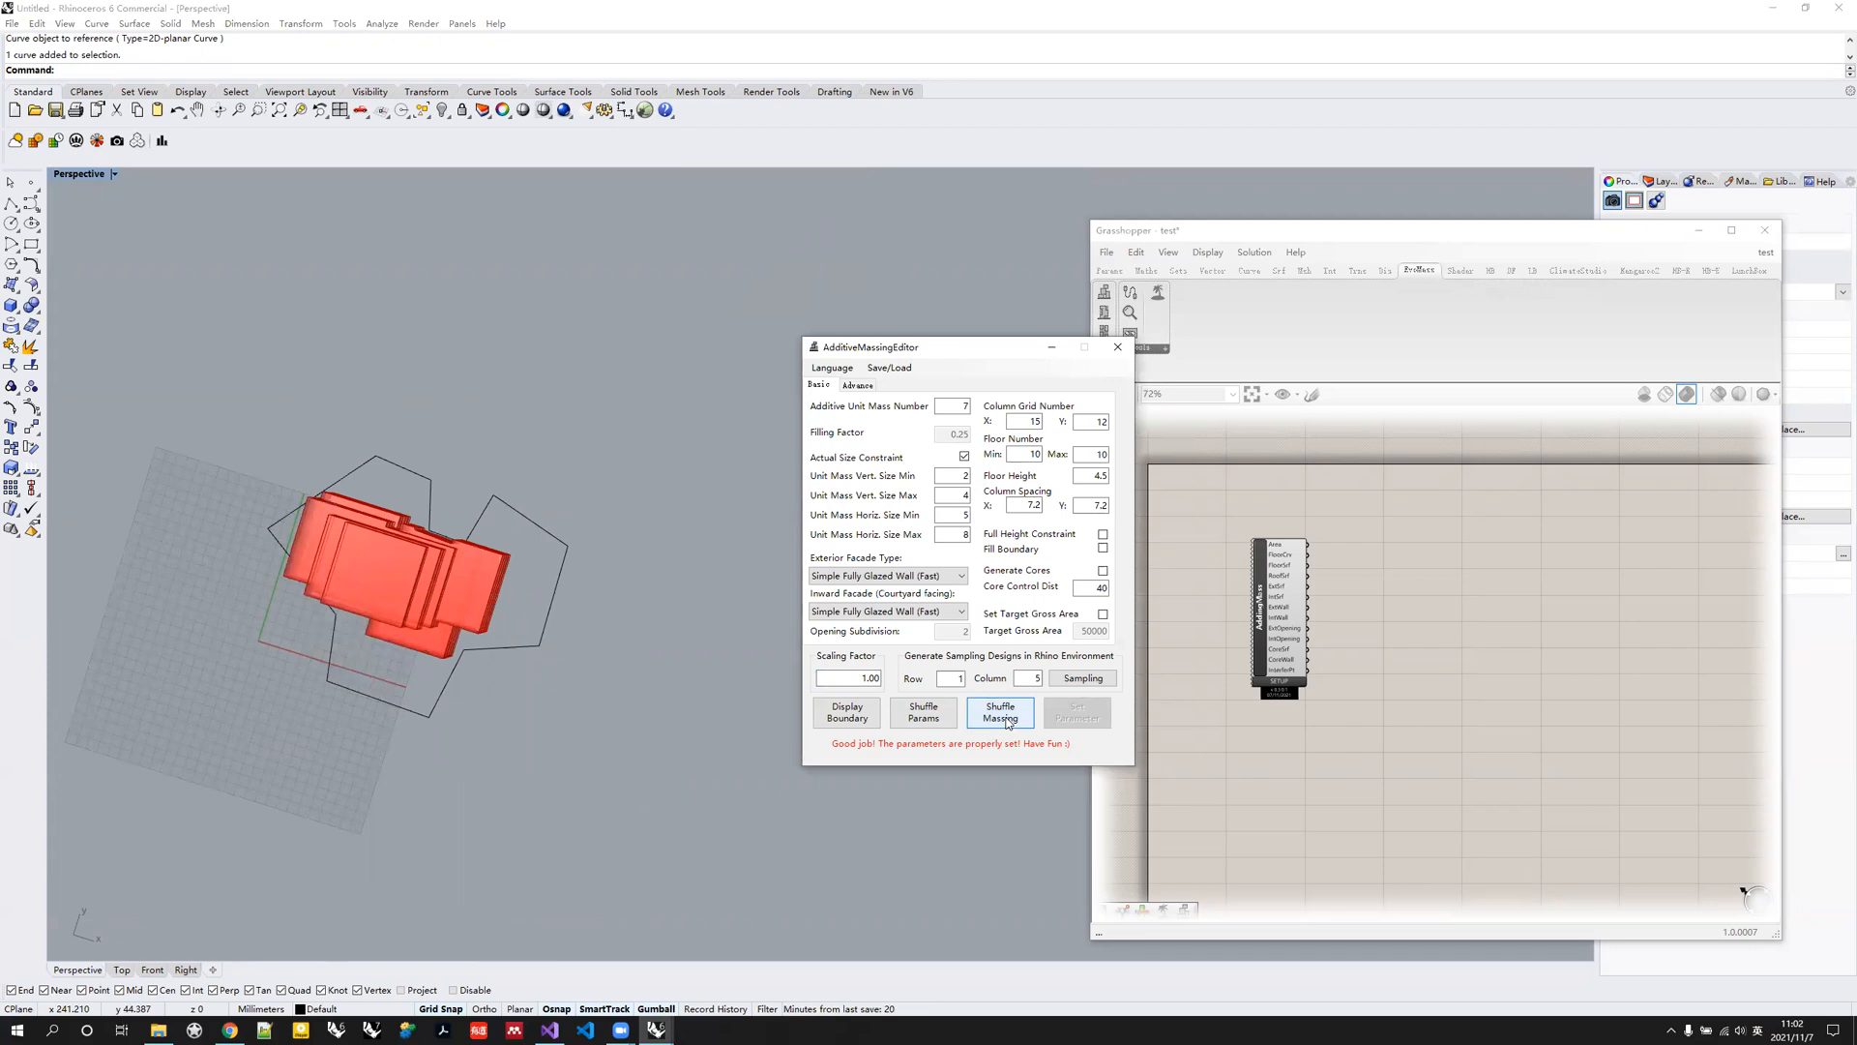
{"action": "left_click", "coordinate": [1006, 722]}
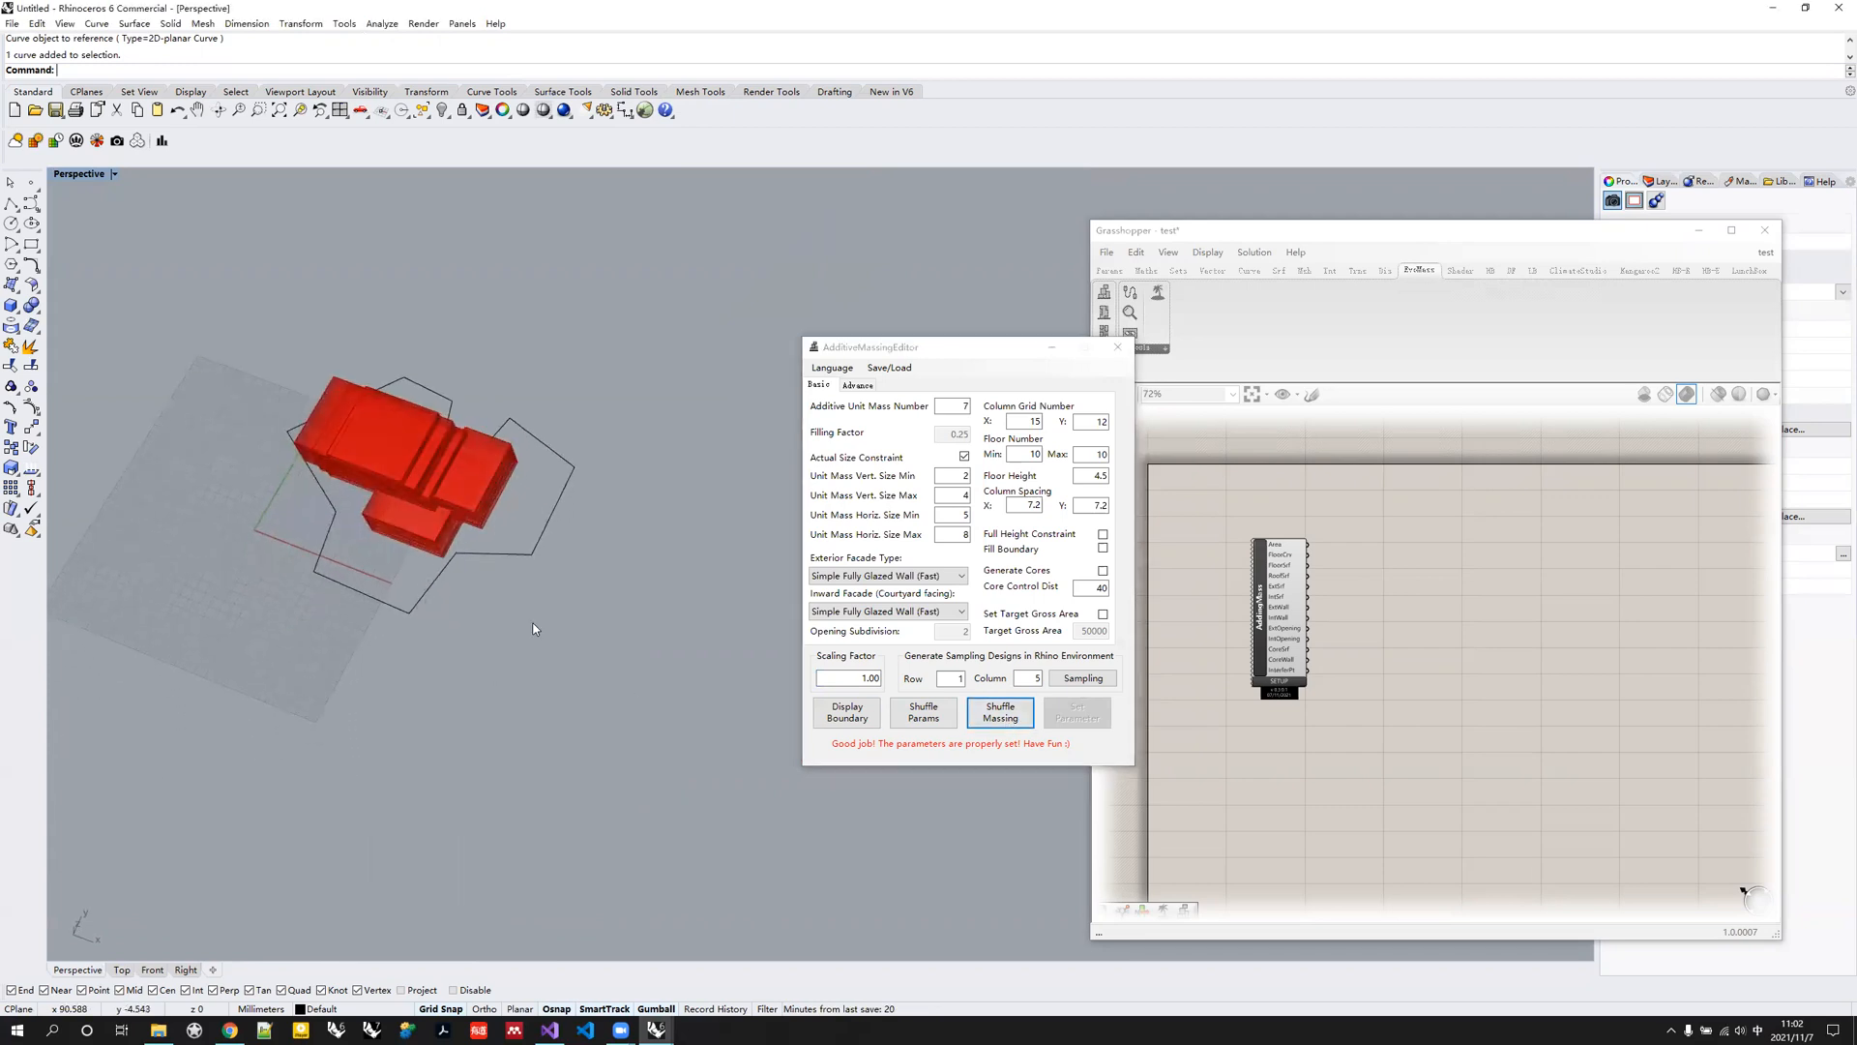
{"action": "left_click", "coordinate": [1004, 724]}
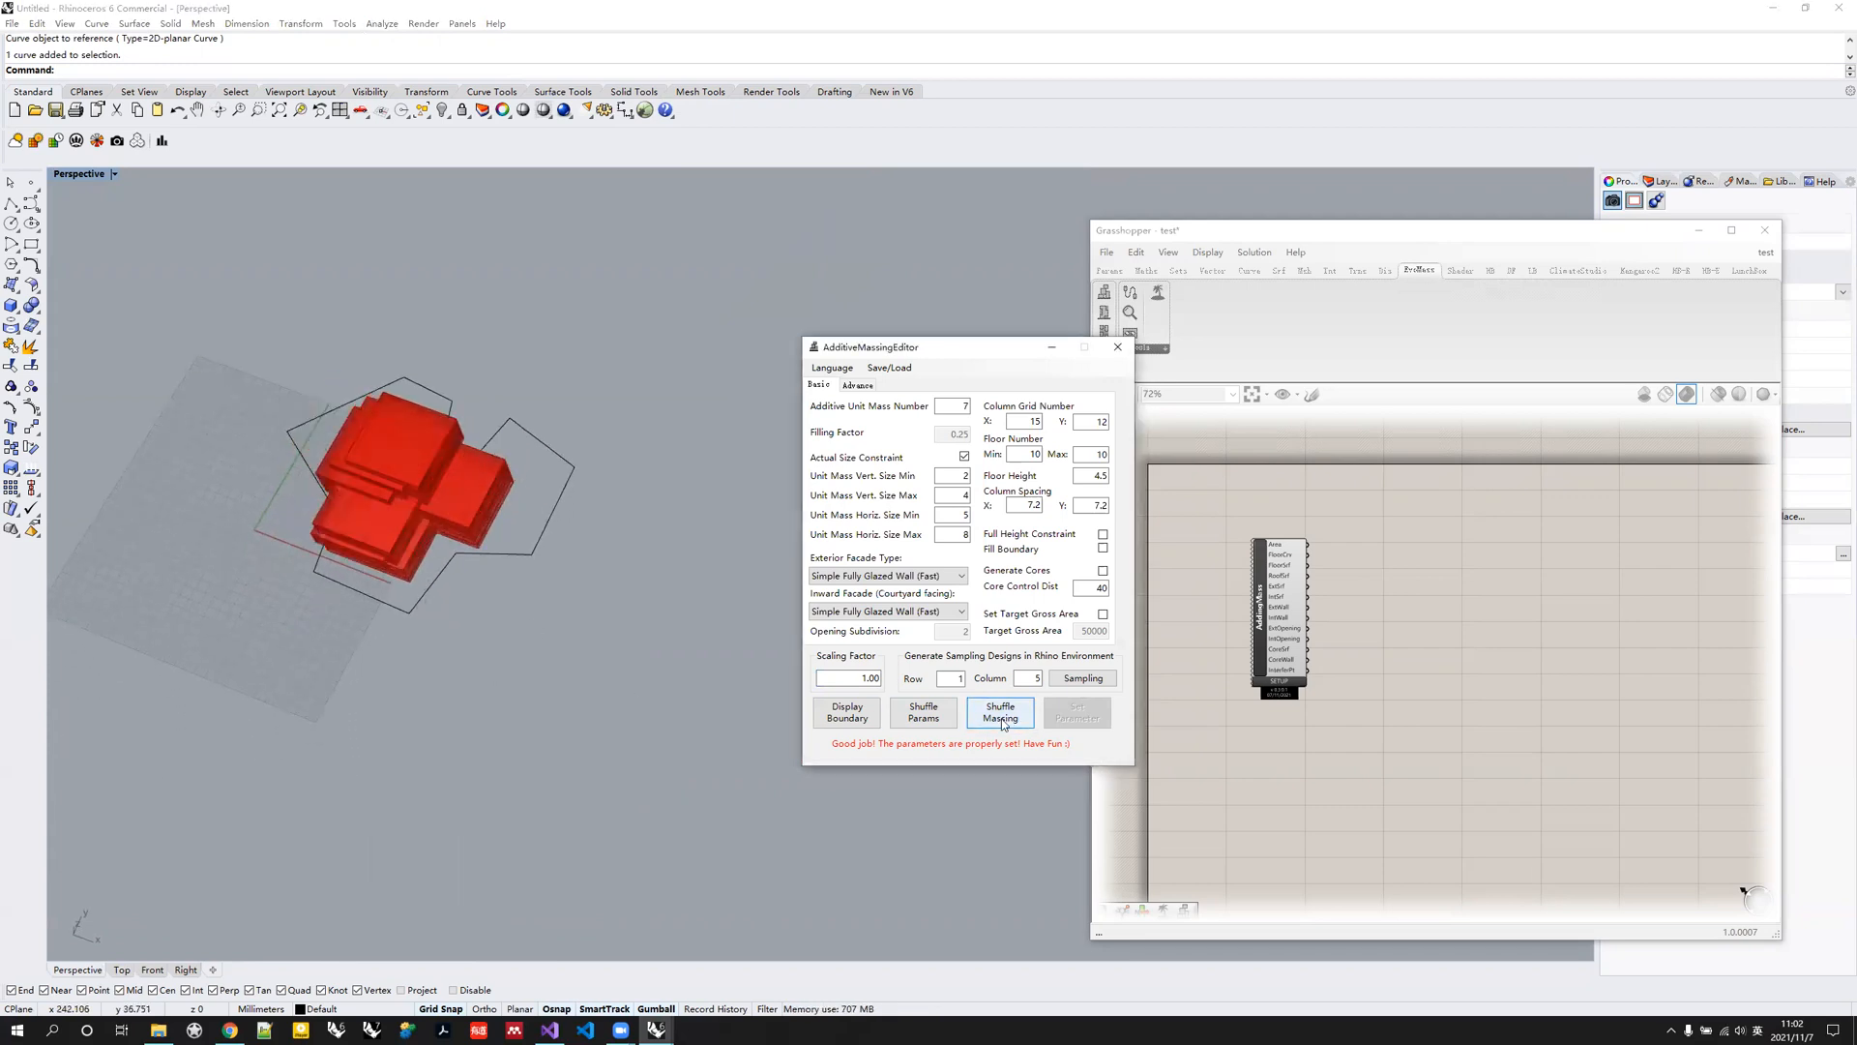
{"action": "left_click", "coordinate": [1007, 722]}
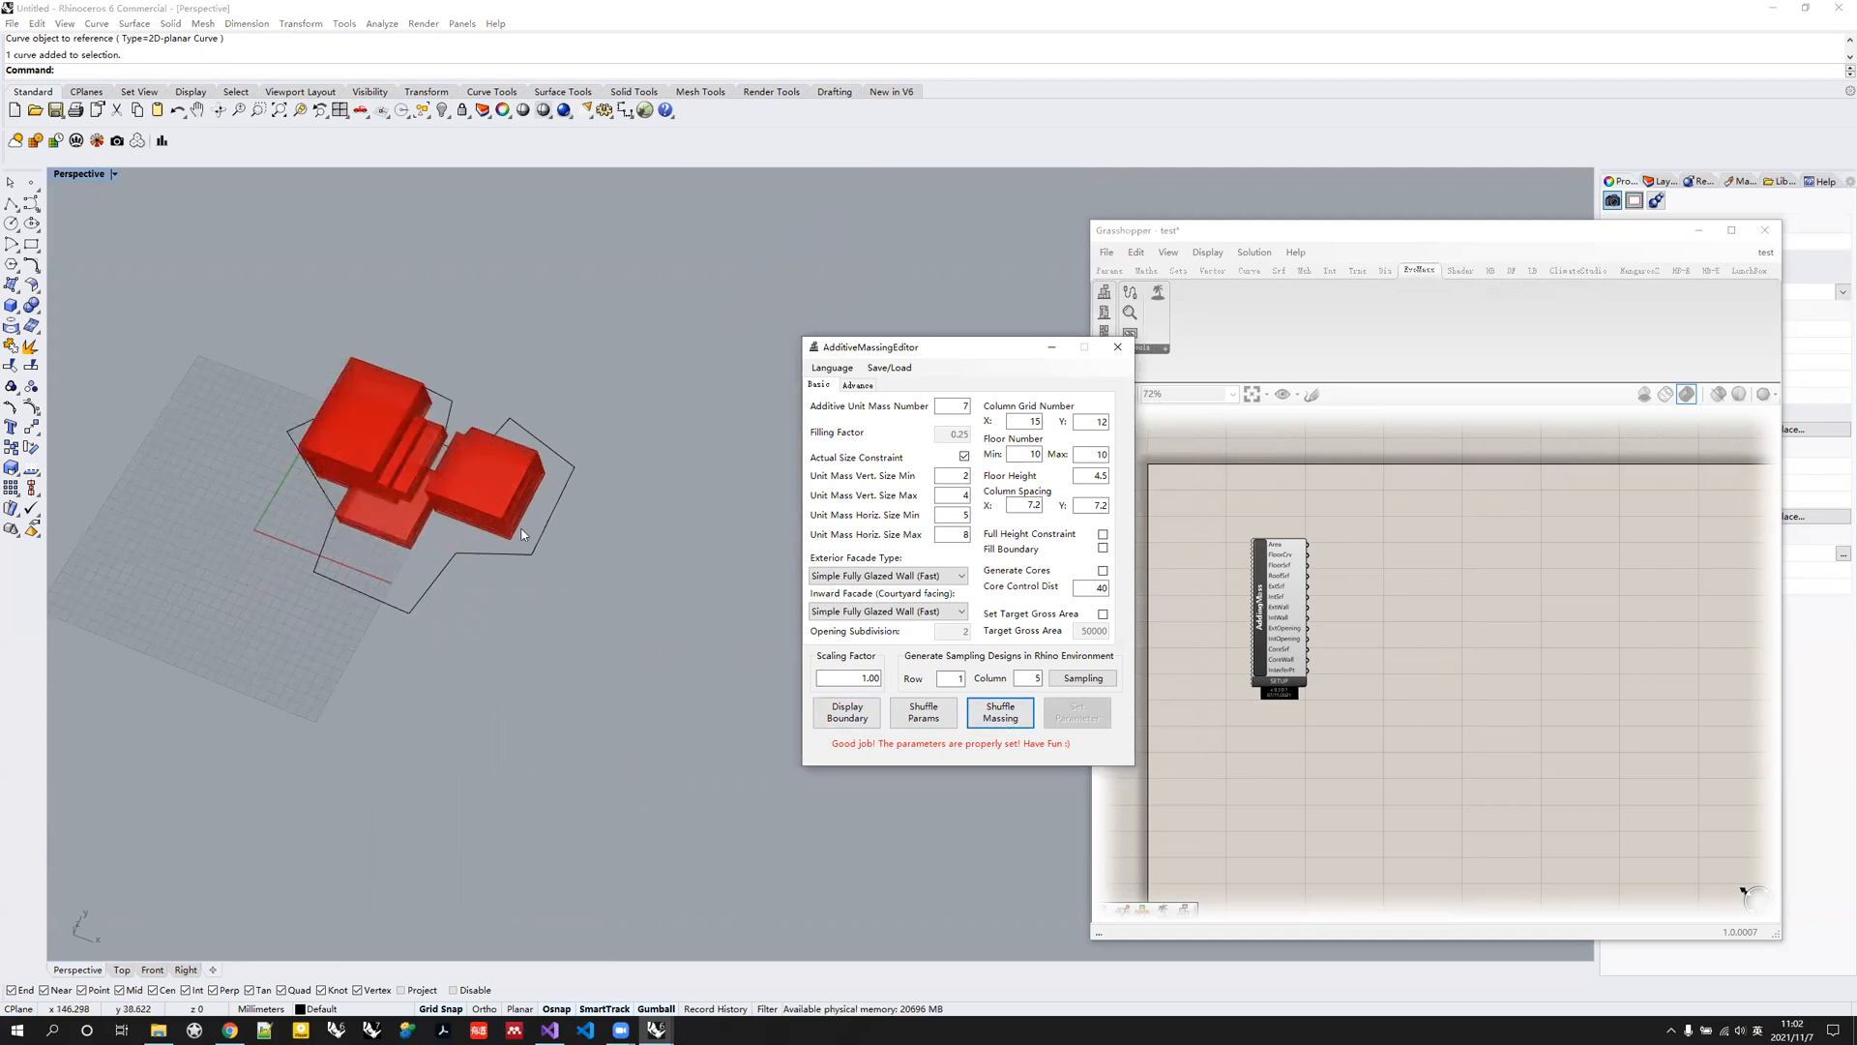
Display the concave design boundary volume and inspect it from above and from the side.
{"action": "left_click", "coordinate": [864, 724]}
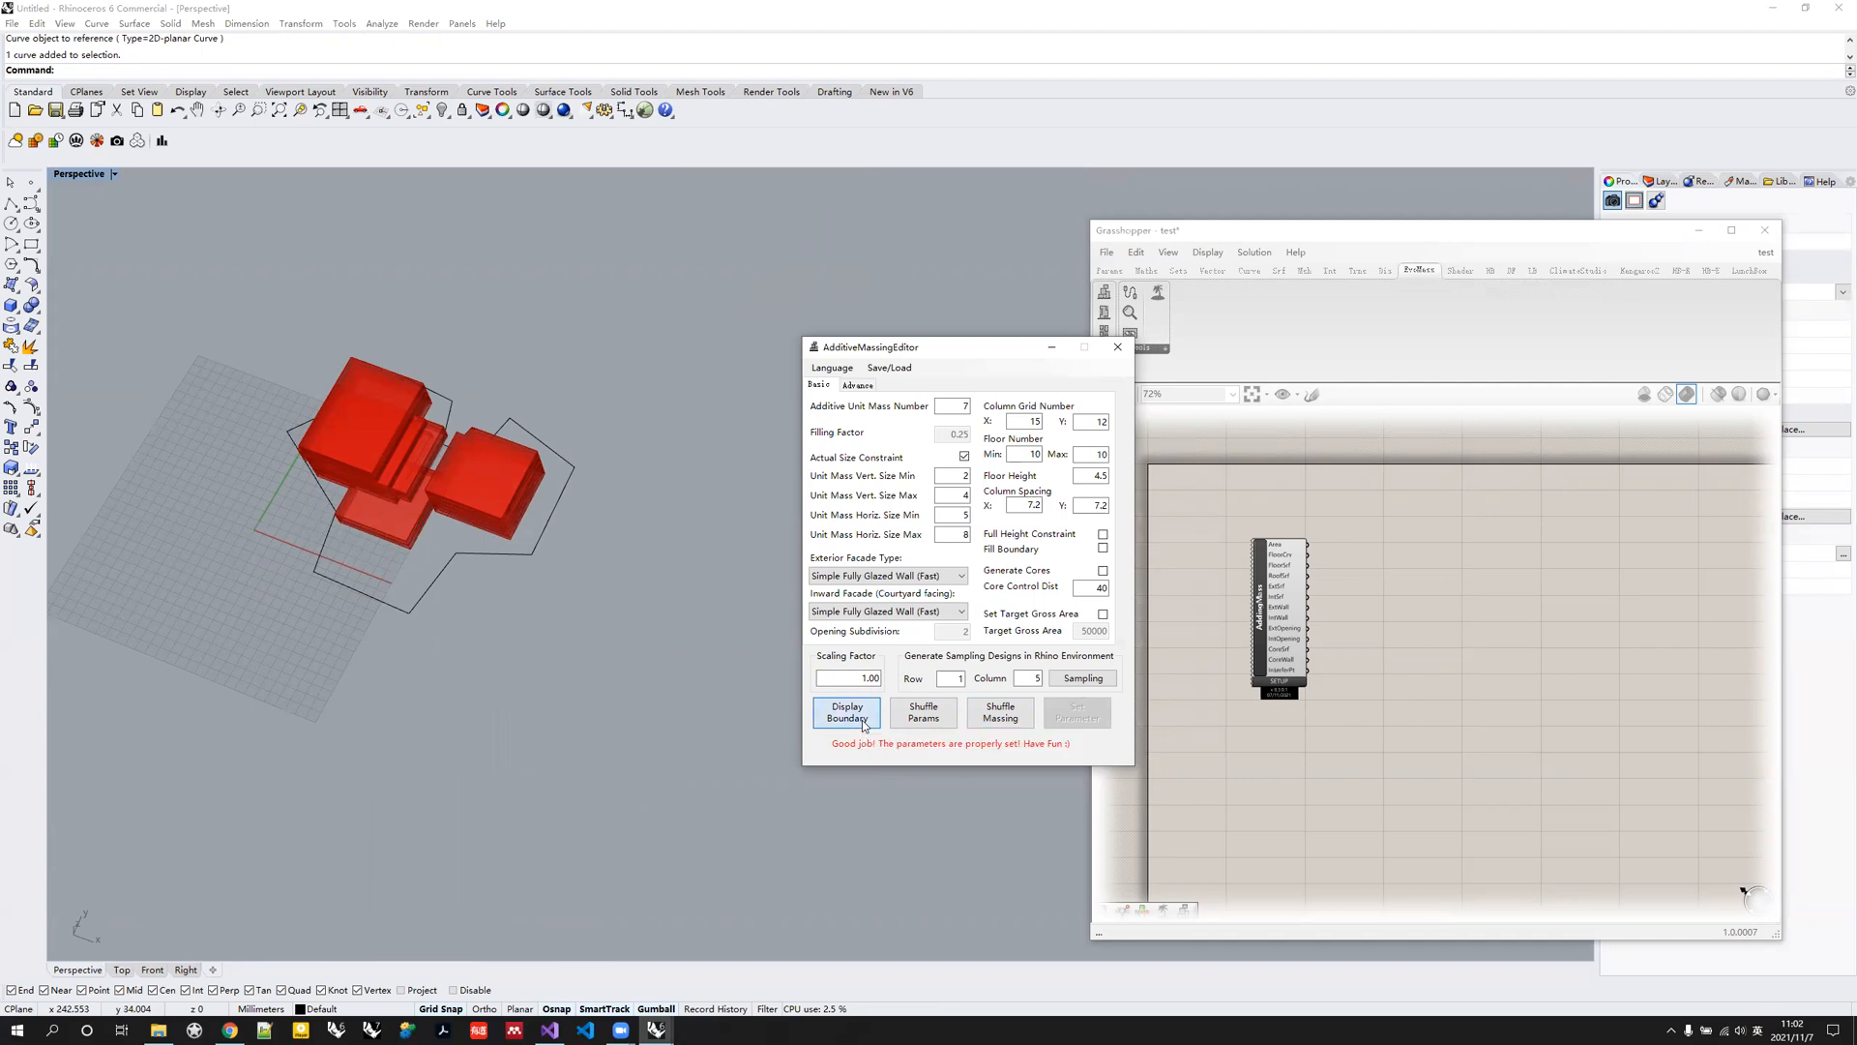
{"action": "right_click_drag", "start_coordinate": [406, 481], "coordinate": [571, 594]}
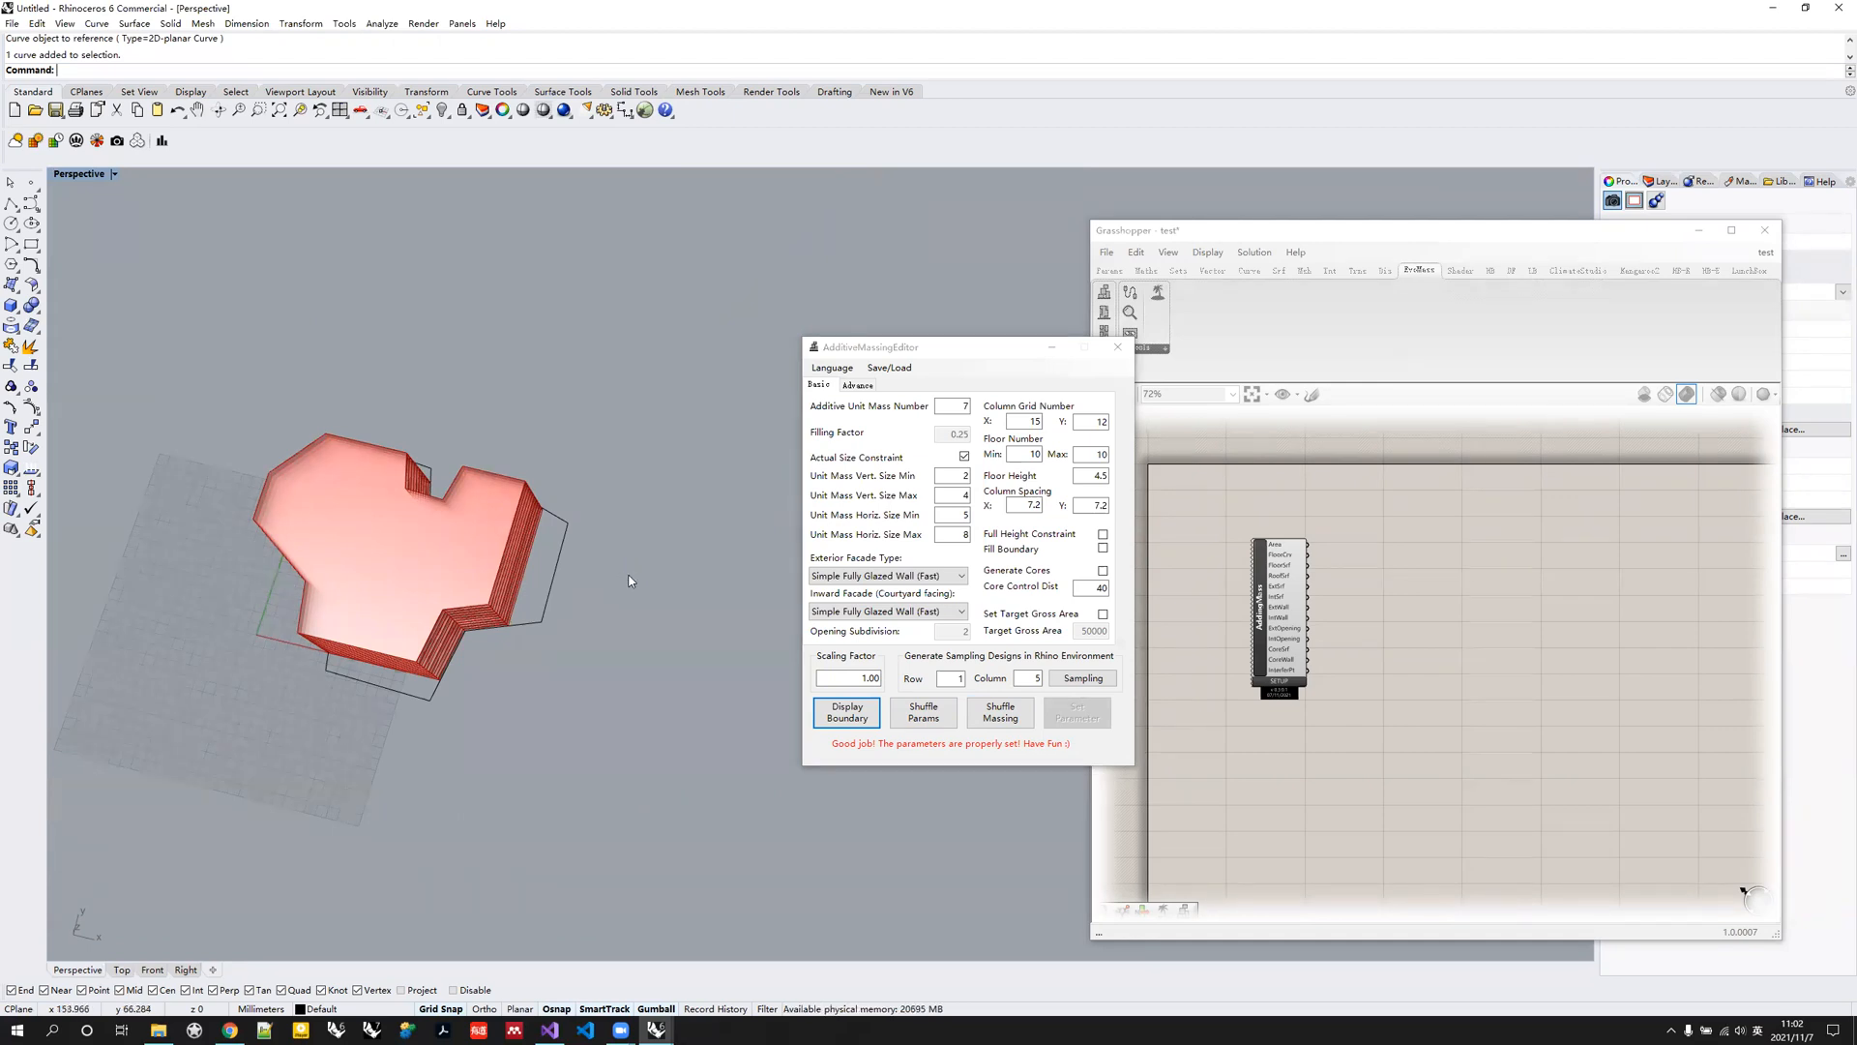
{"action": "right_click_drag", "start_coordinate": [531, 635], "coordinate": [538, 581]}
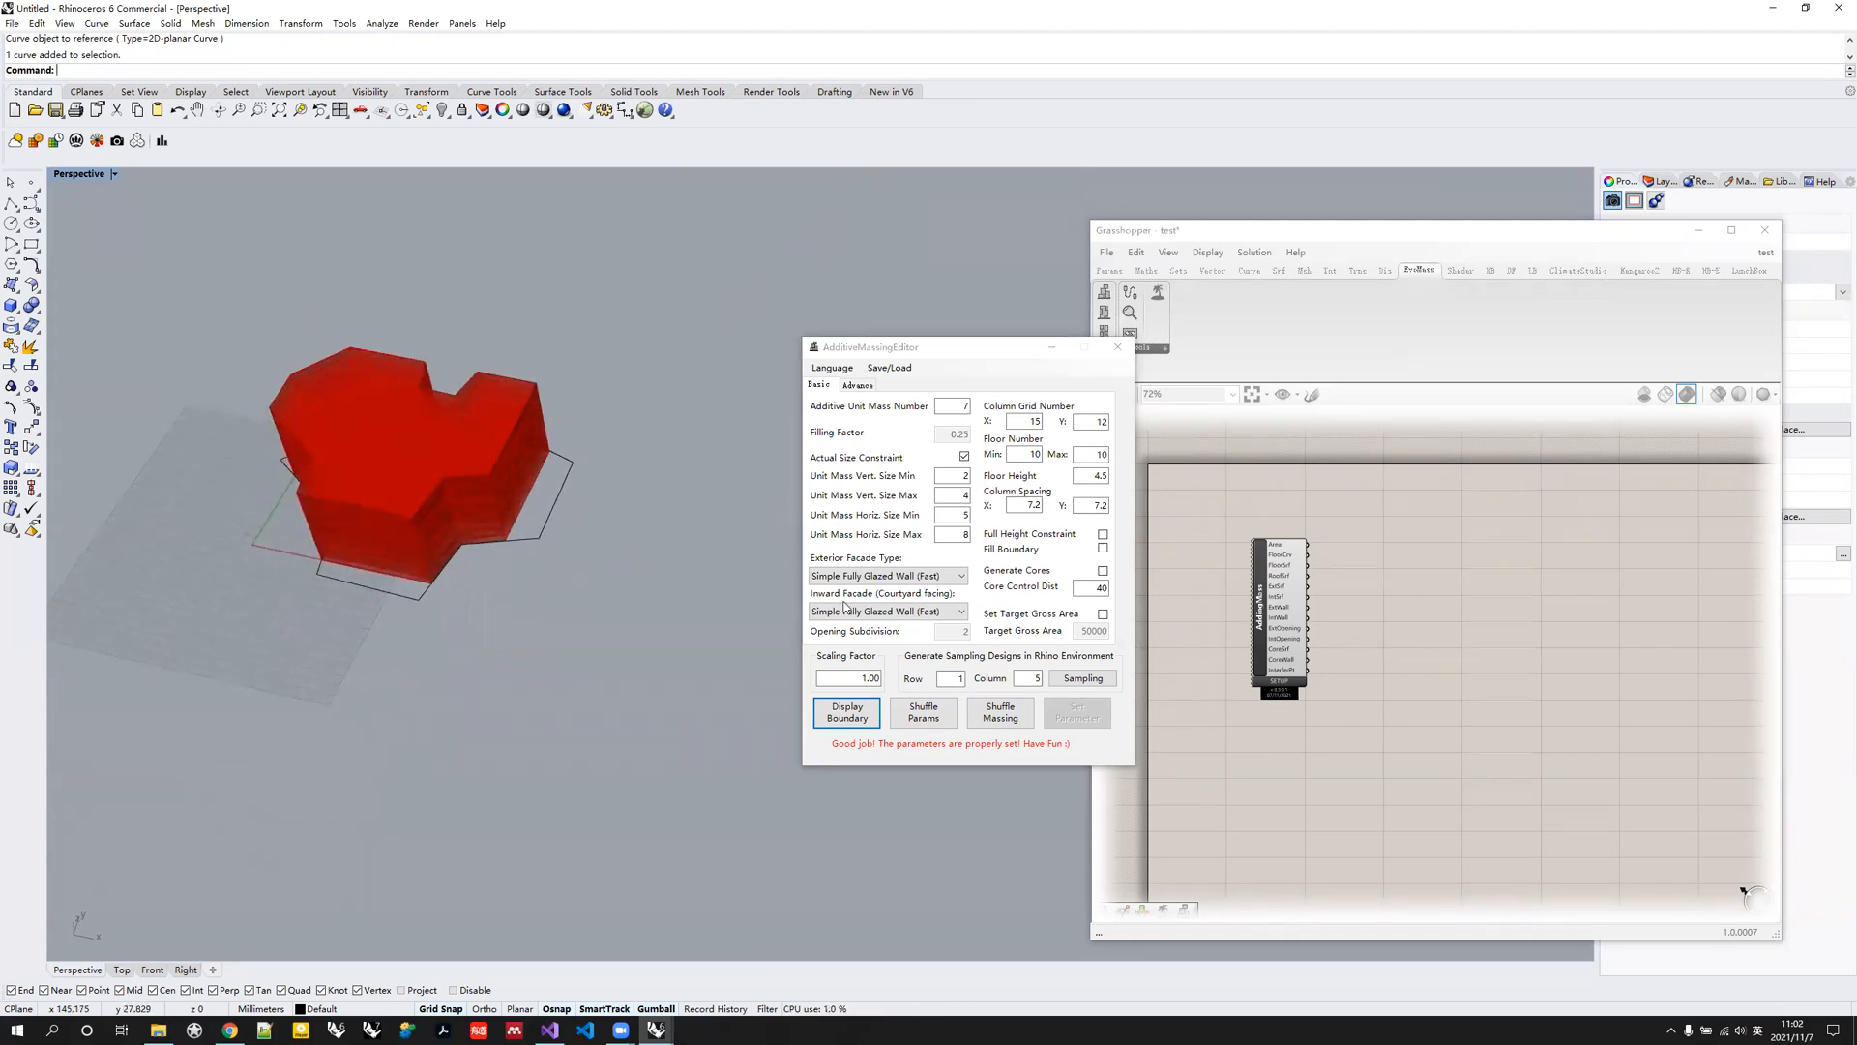
Clear the concave custom boundary, apply the parameters and inspect the regenerated massing.
{"action": "left_click", "coordinate": [861, 385]}
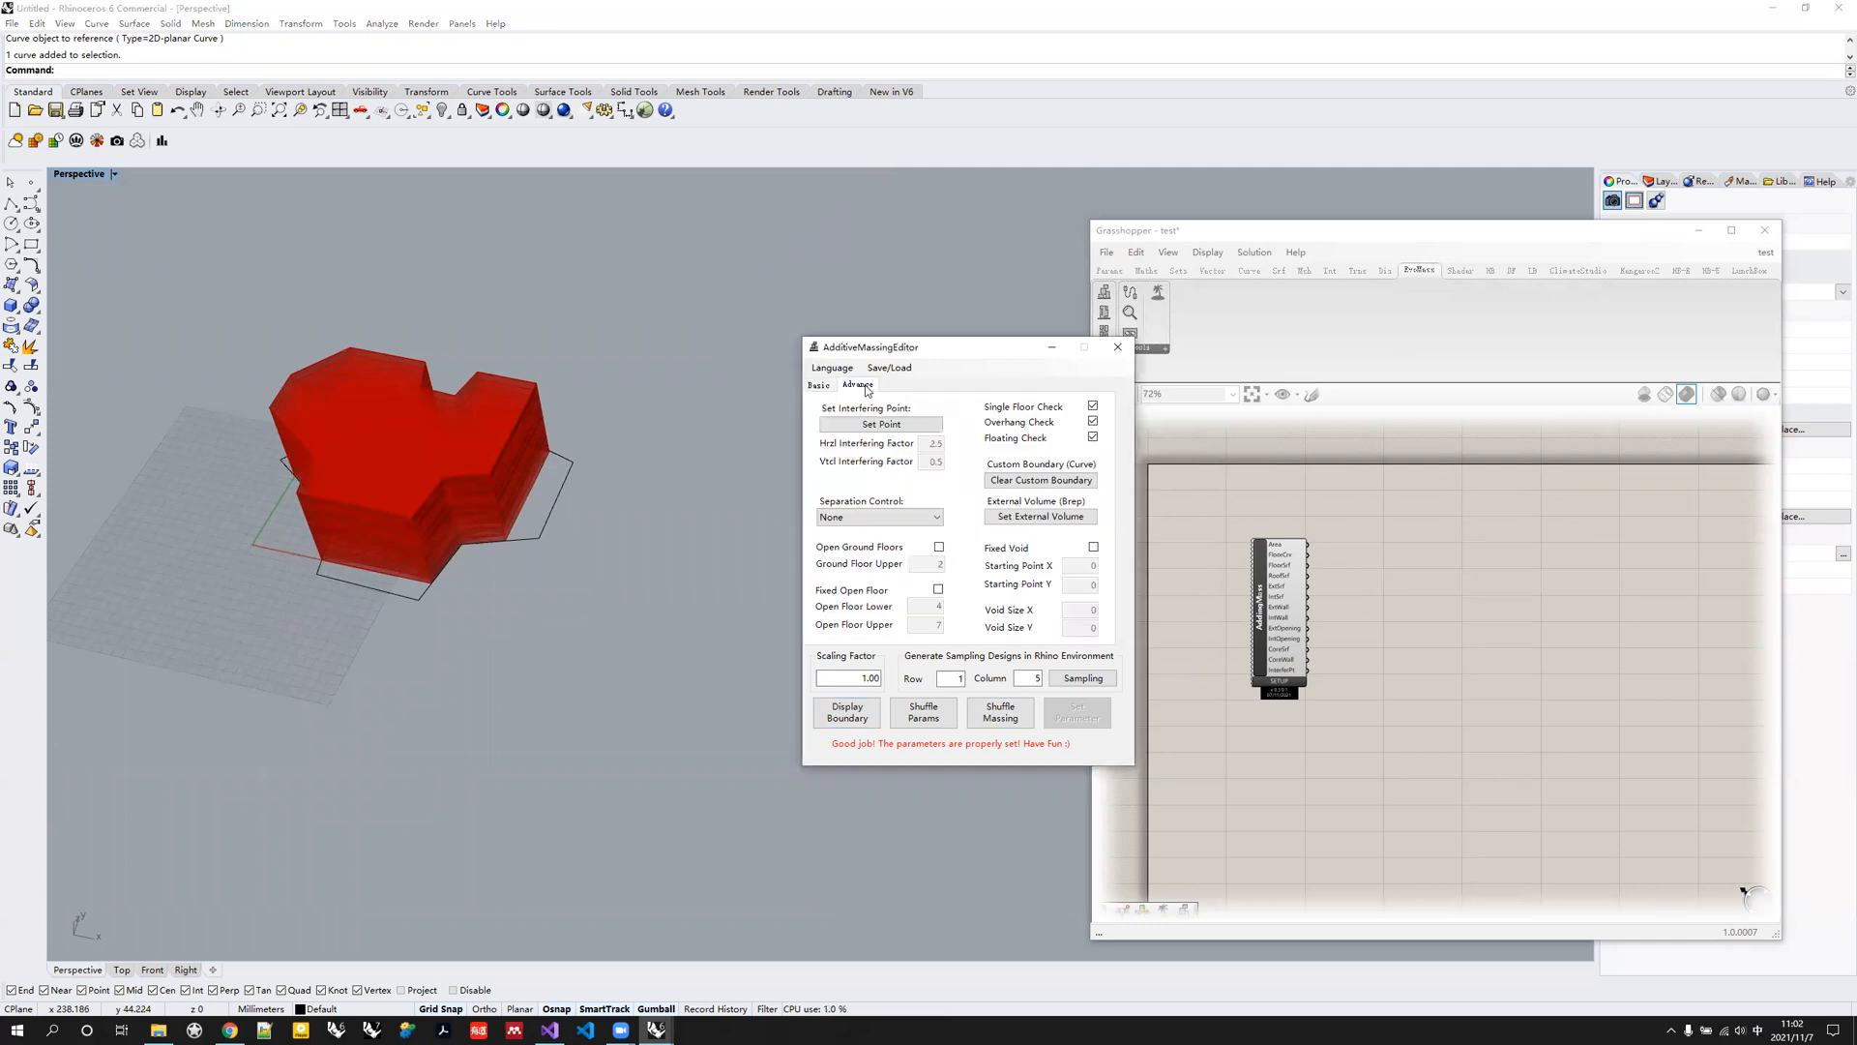
{"action": "left_click", "coordinate": [1039, 484]}
{"action": "left_click", "coordinate": [1080, 719]}
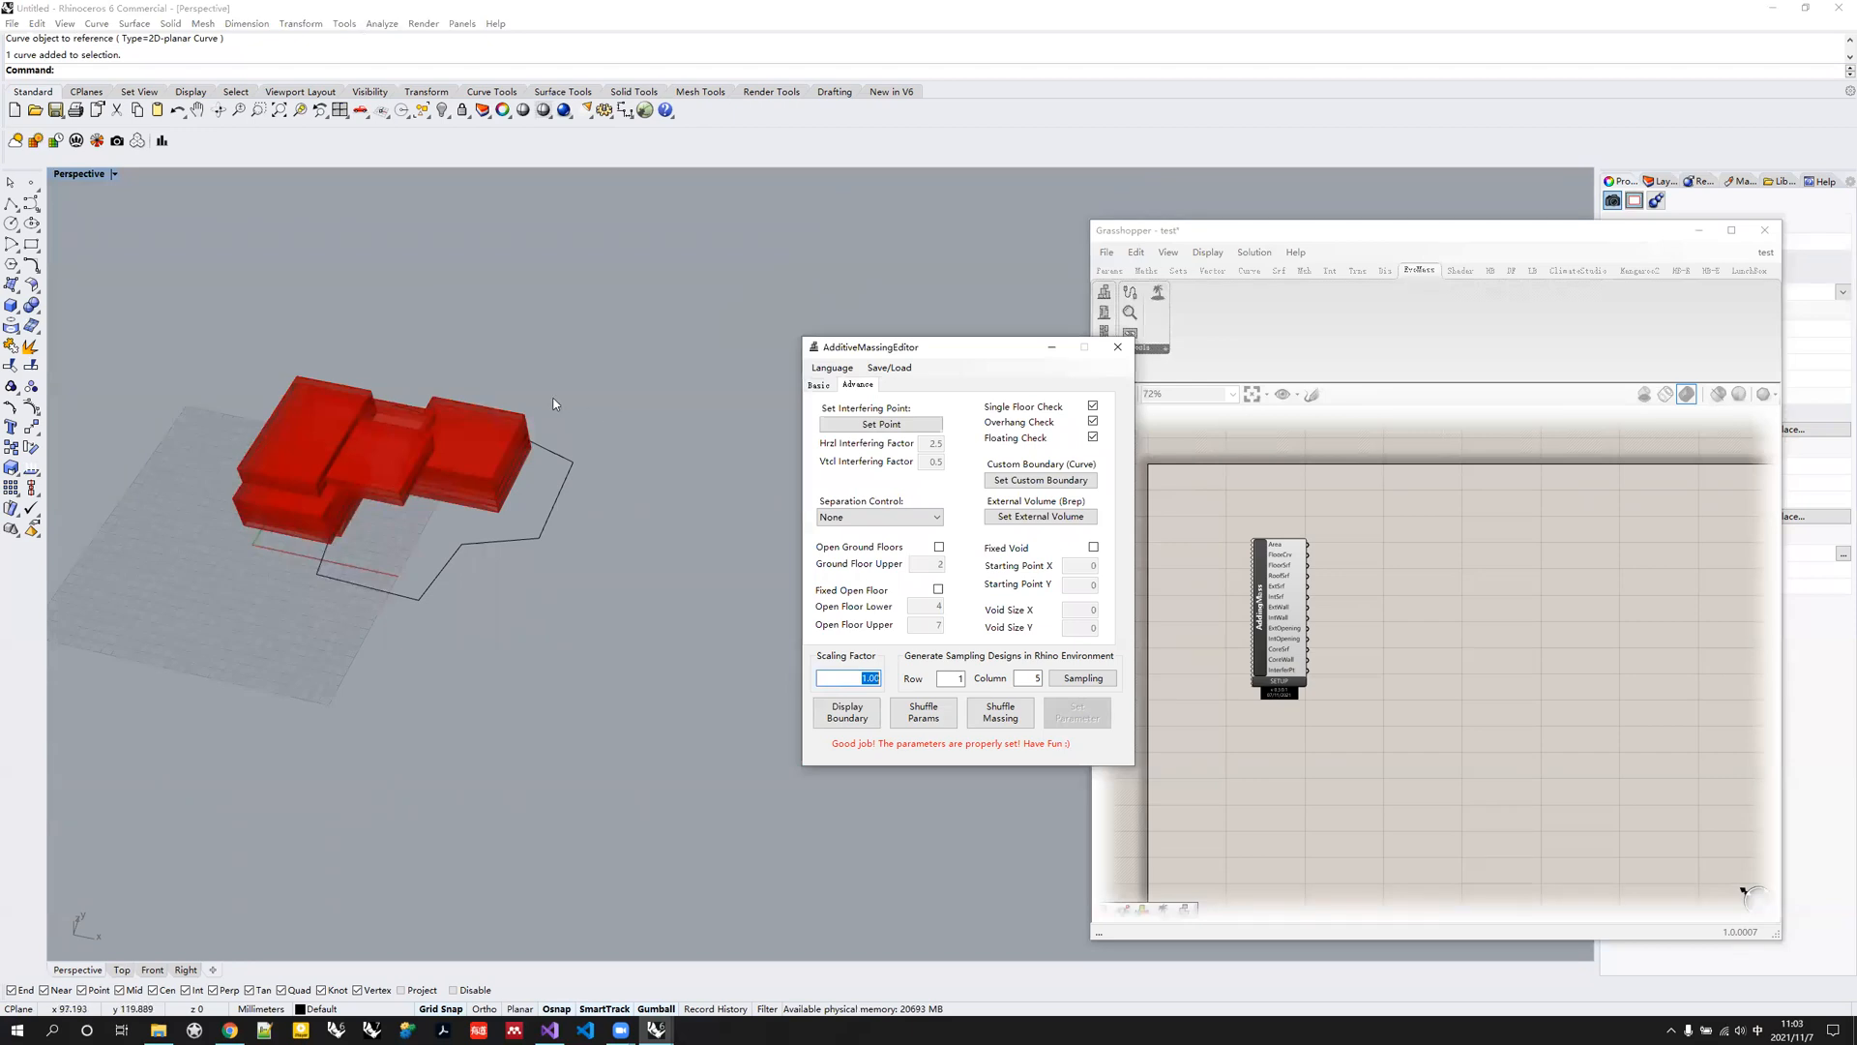
{"action": "right_click_drag", "start_coordinate": [512, 443], "coordinate": [440, 581]}
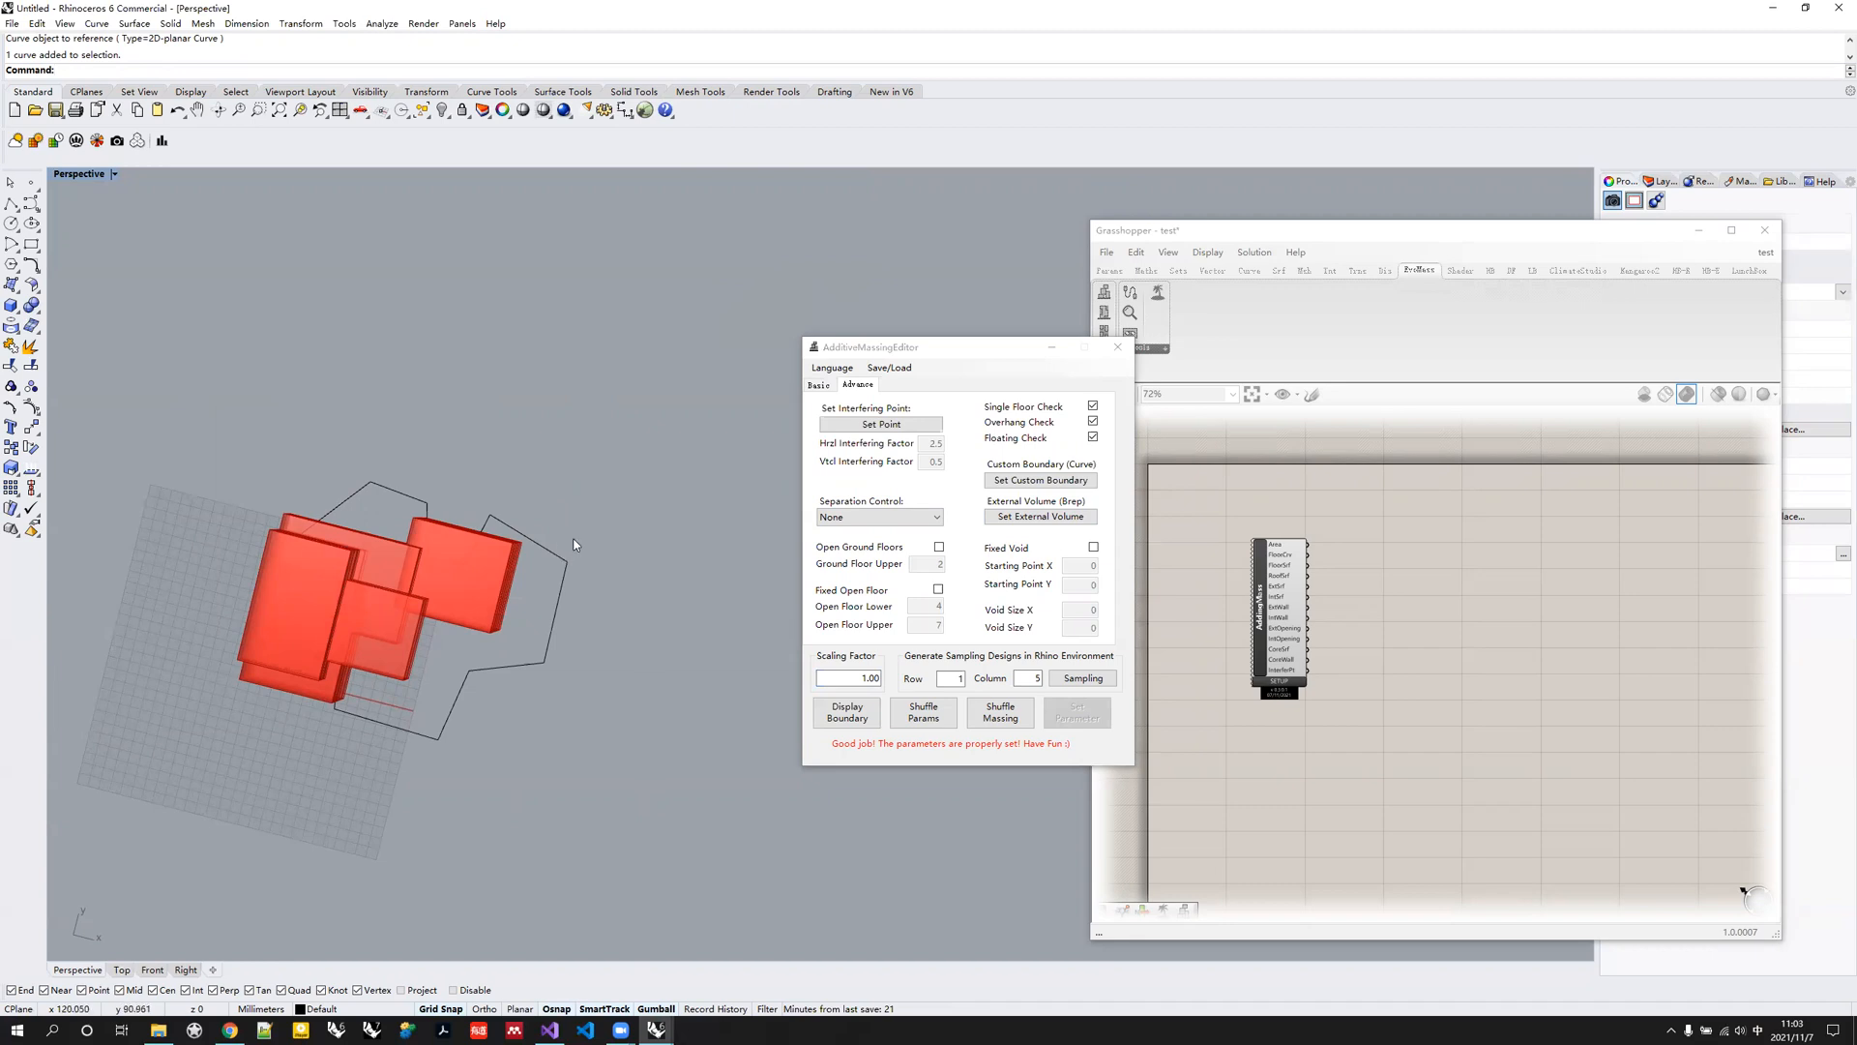
{"action": "right_click_drag", "start_coordinate": [573, 544], "coordinate": [538, 486]}
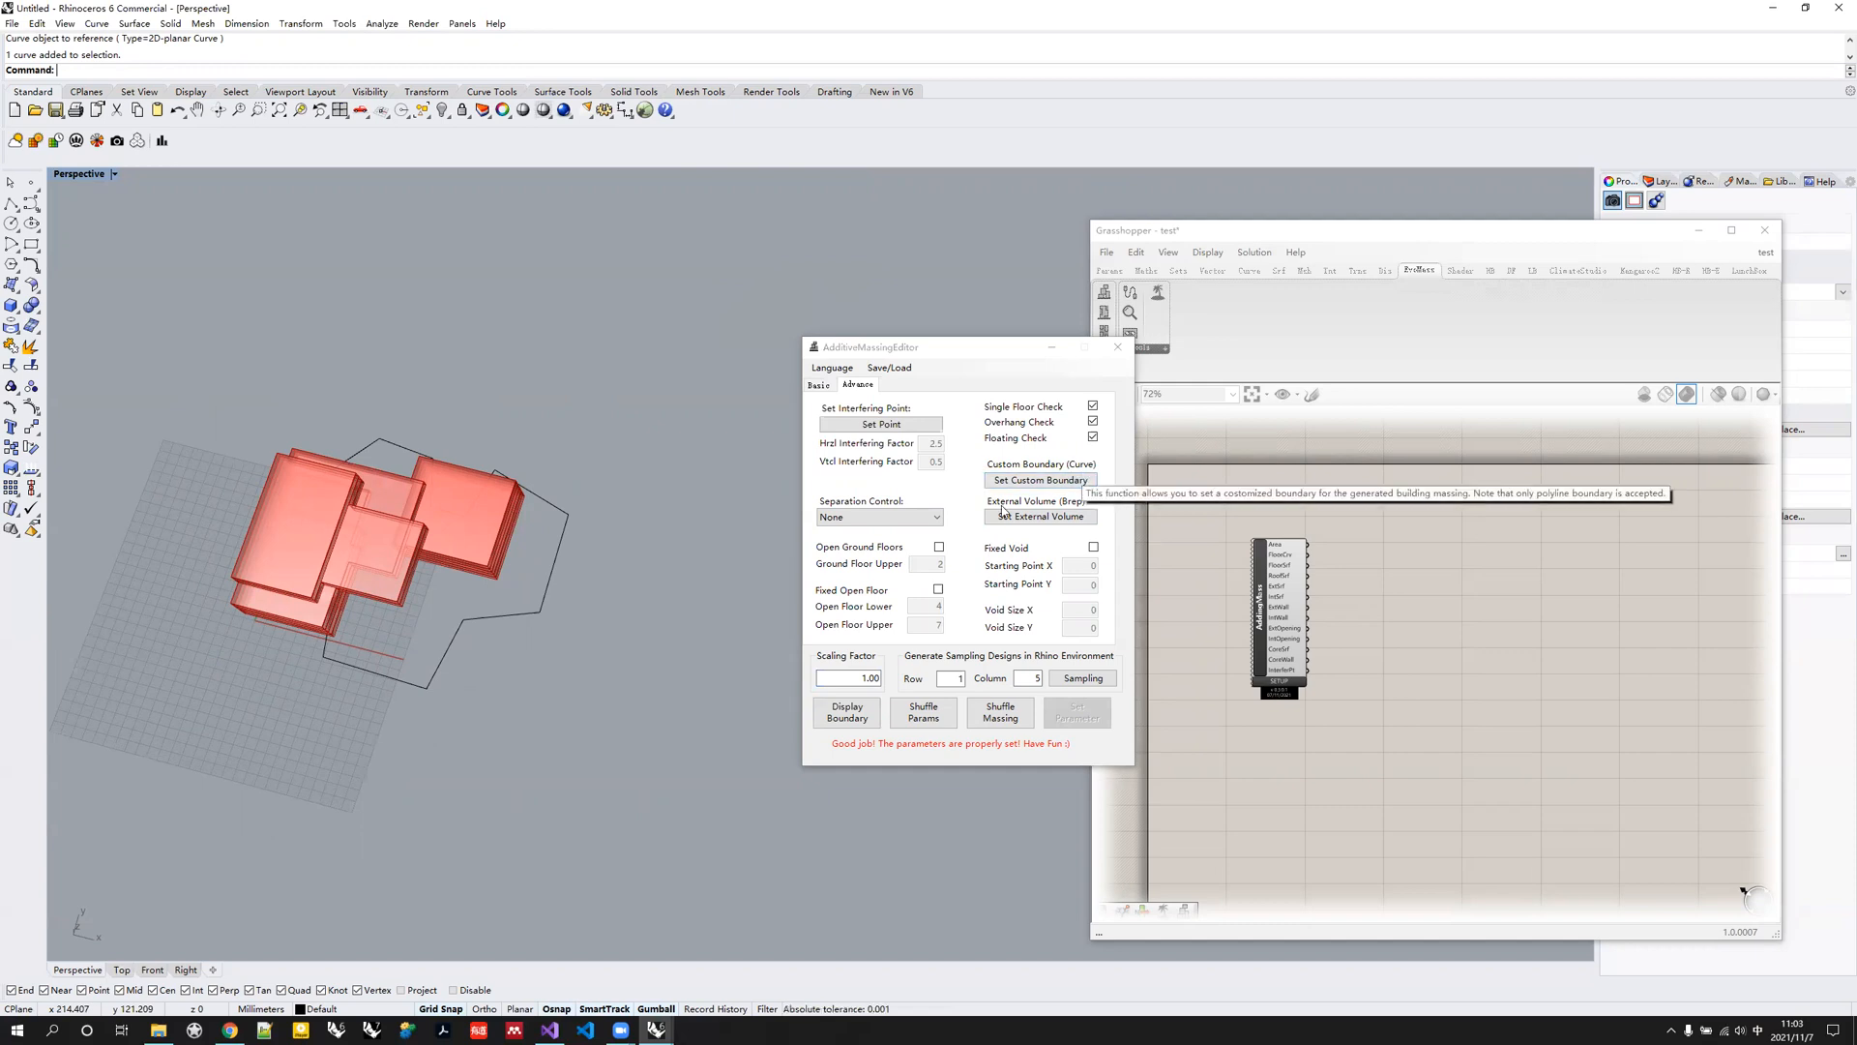
{"action": "right_click_drag", "start_coordinate": [554, 550], "coordinate": [555, 511]}
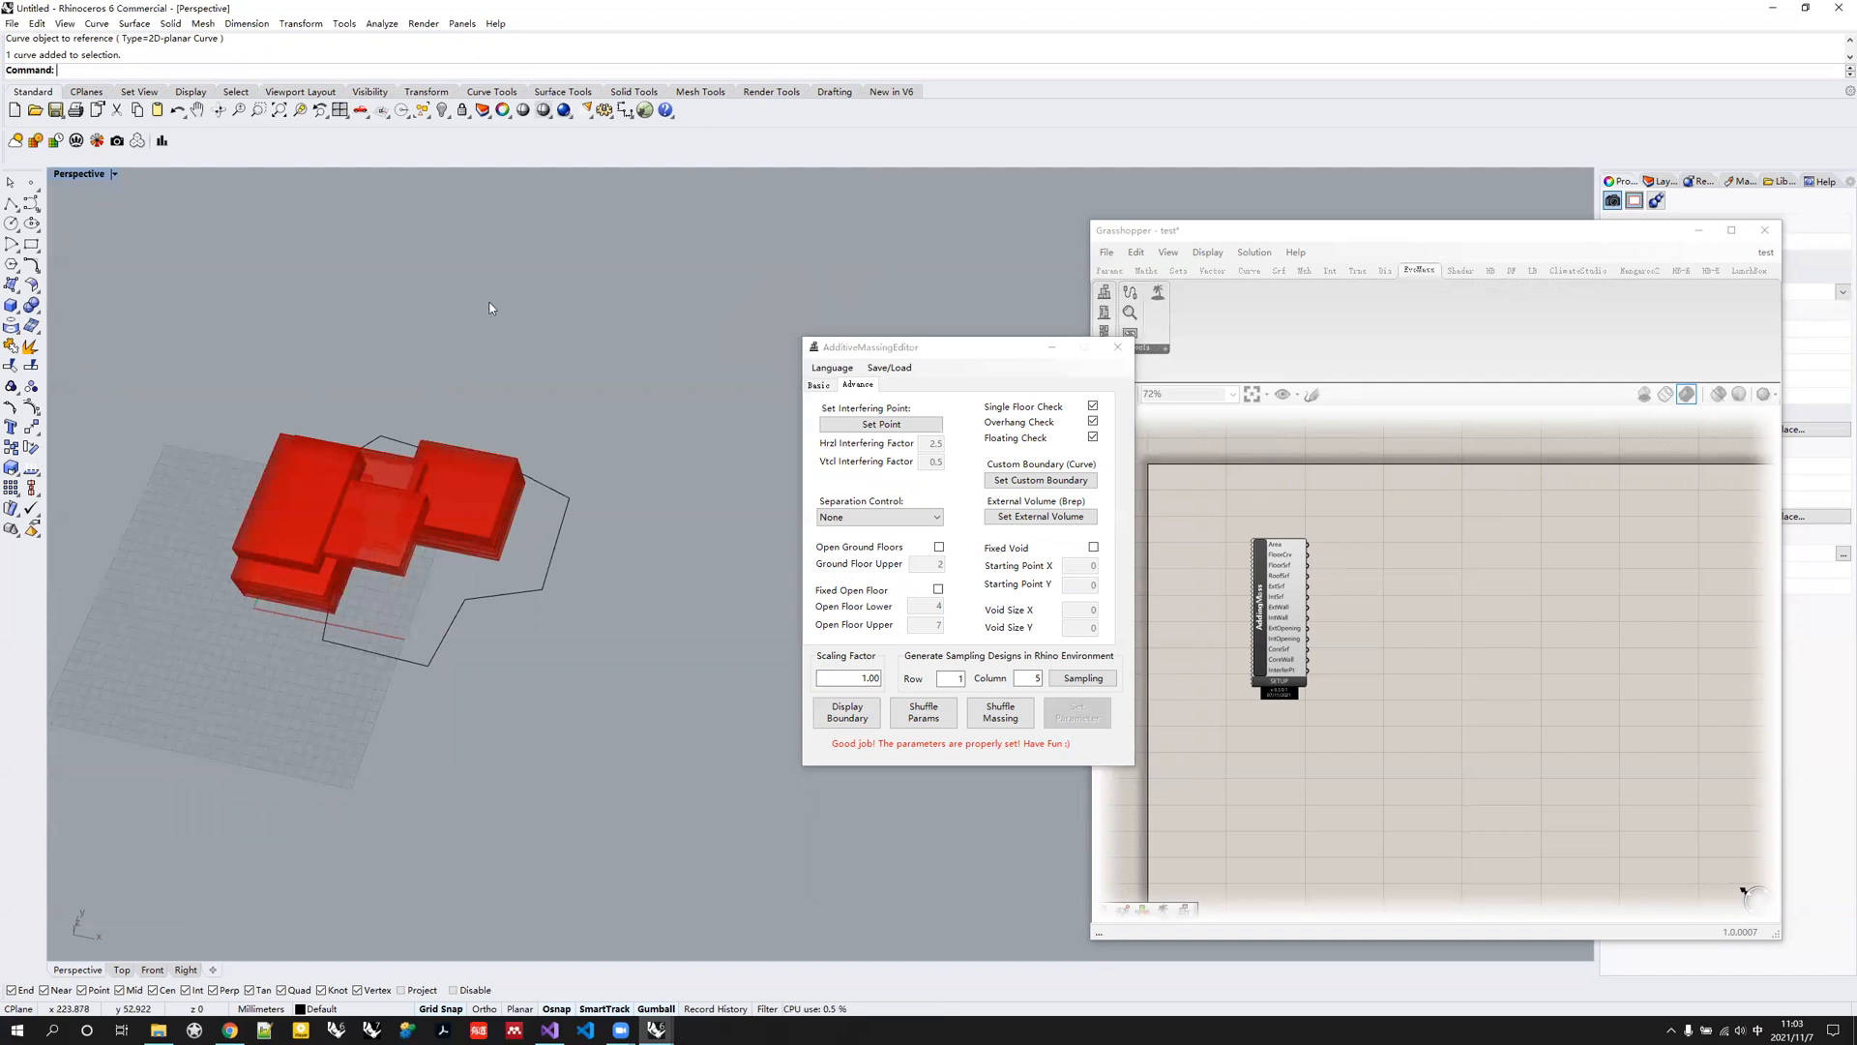
Delete the concave boundary polyline from the model.
{"action": "left_click", "coordinate": [9, 205]}
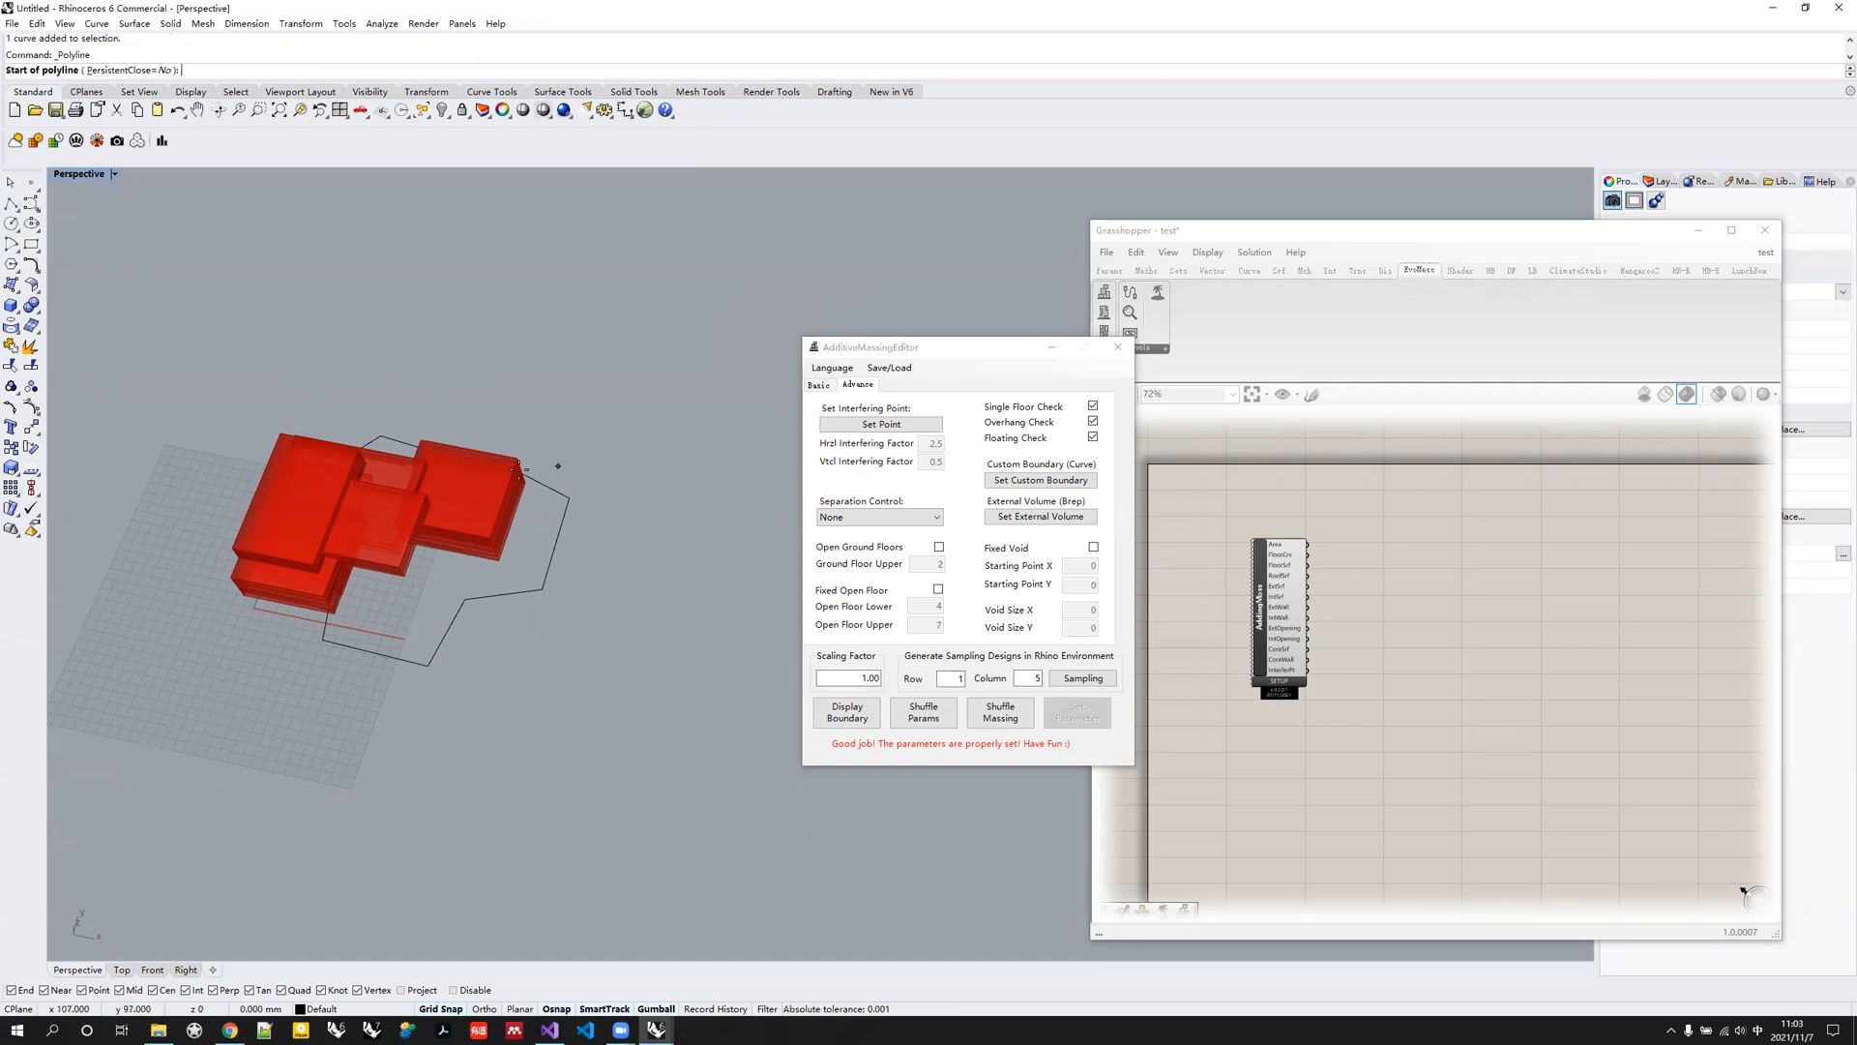
{"action": "key", "text": "Escape"}
{"action": "left_click", "coordinate": [536, 589]}
{"action": "key", "text": "Delete"}
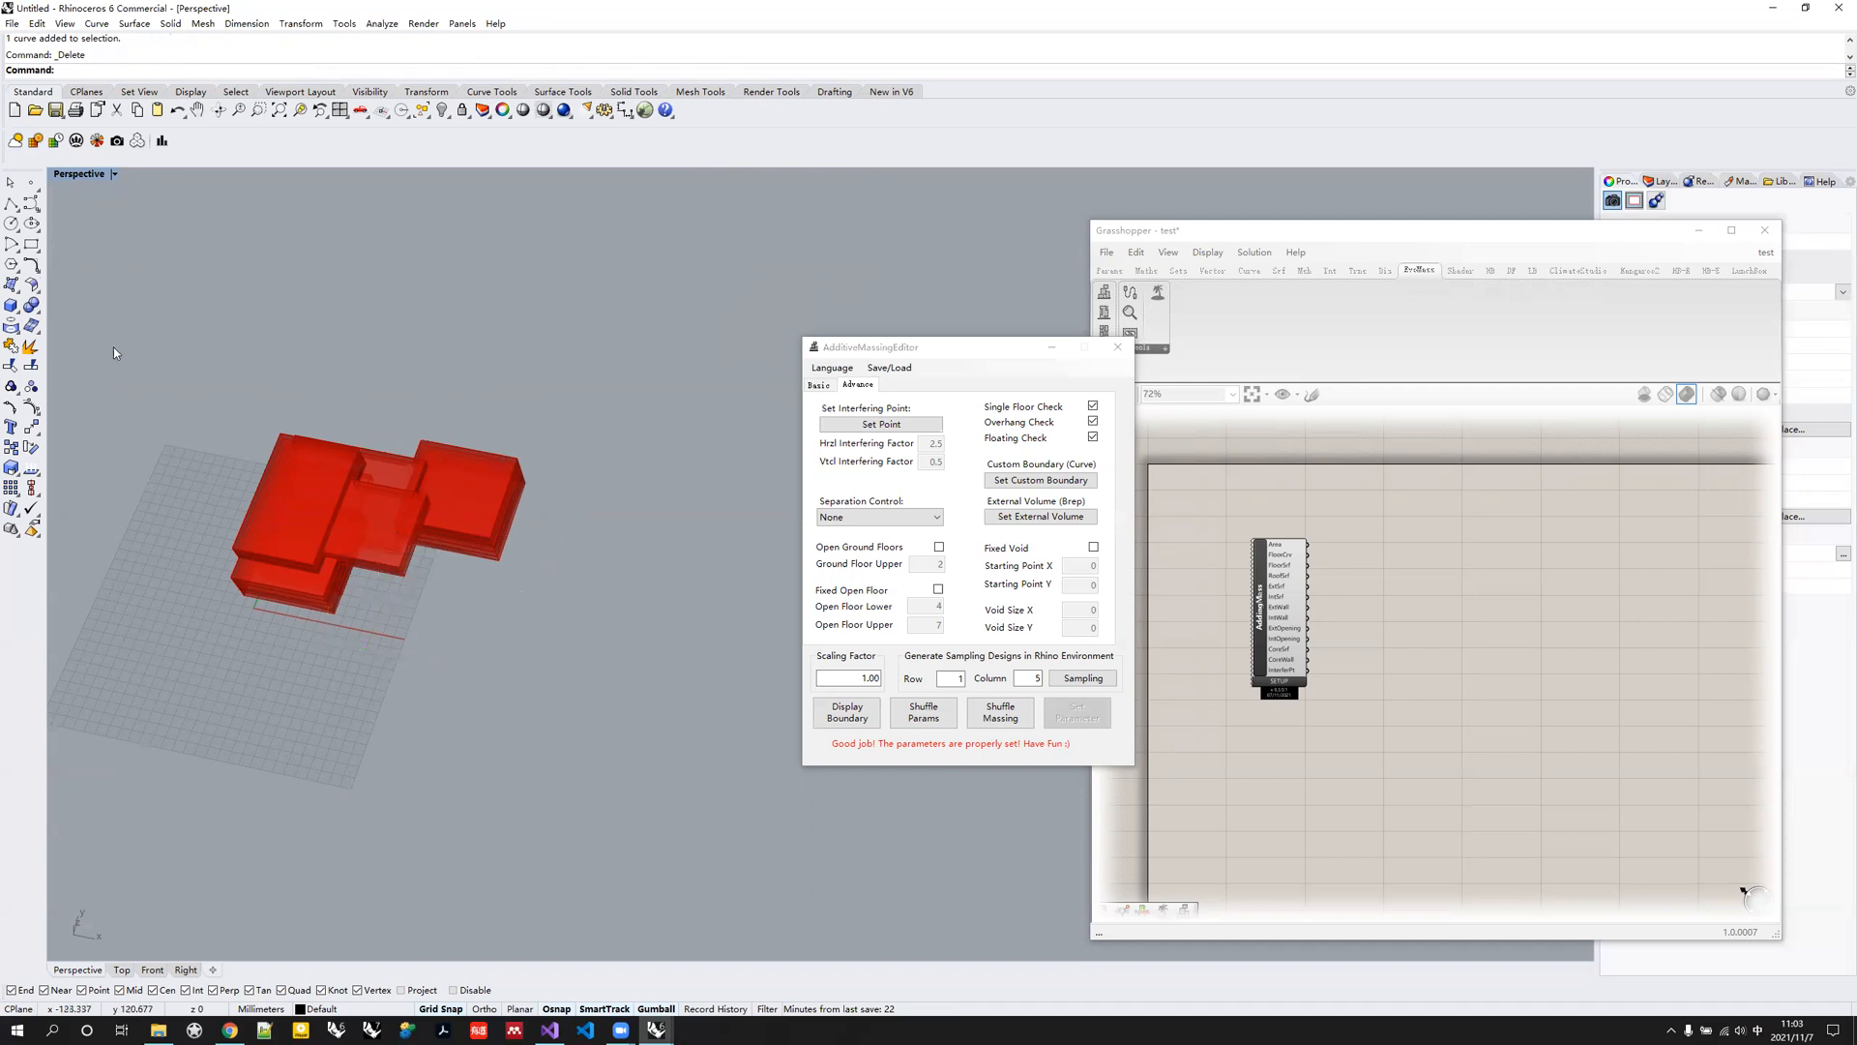
Draw a closed six-sided concave polyline in the Top view, starting inside the massing's outermost upper-right block.
{"action": "left_click", "coordinate": [10, 205]}
{"action": "scroll", "coordinate": [491, 461], "scroll_direction": "down", "scroll_amount": 3}
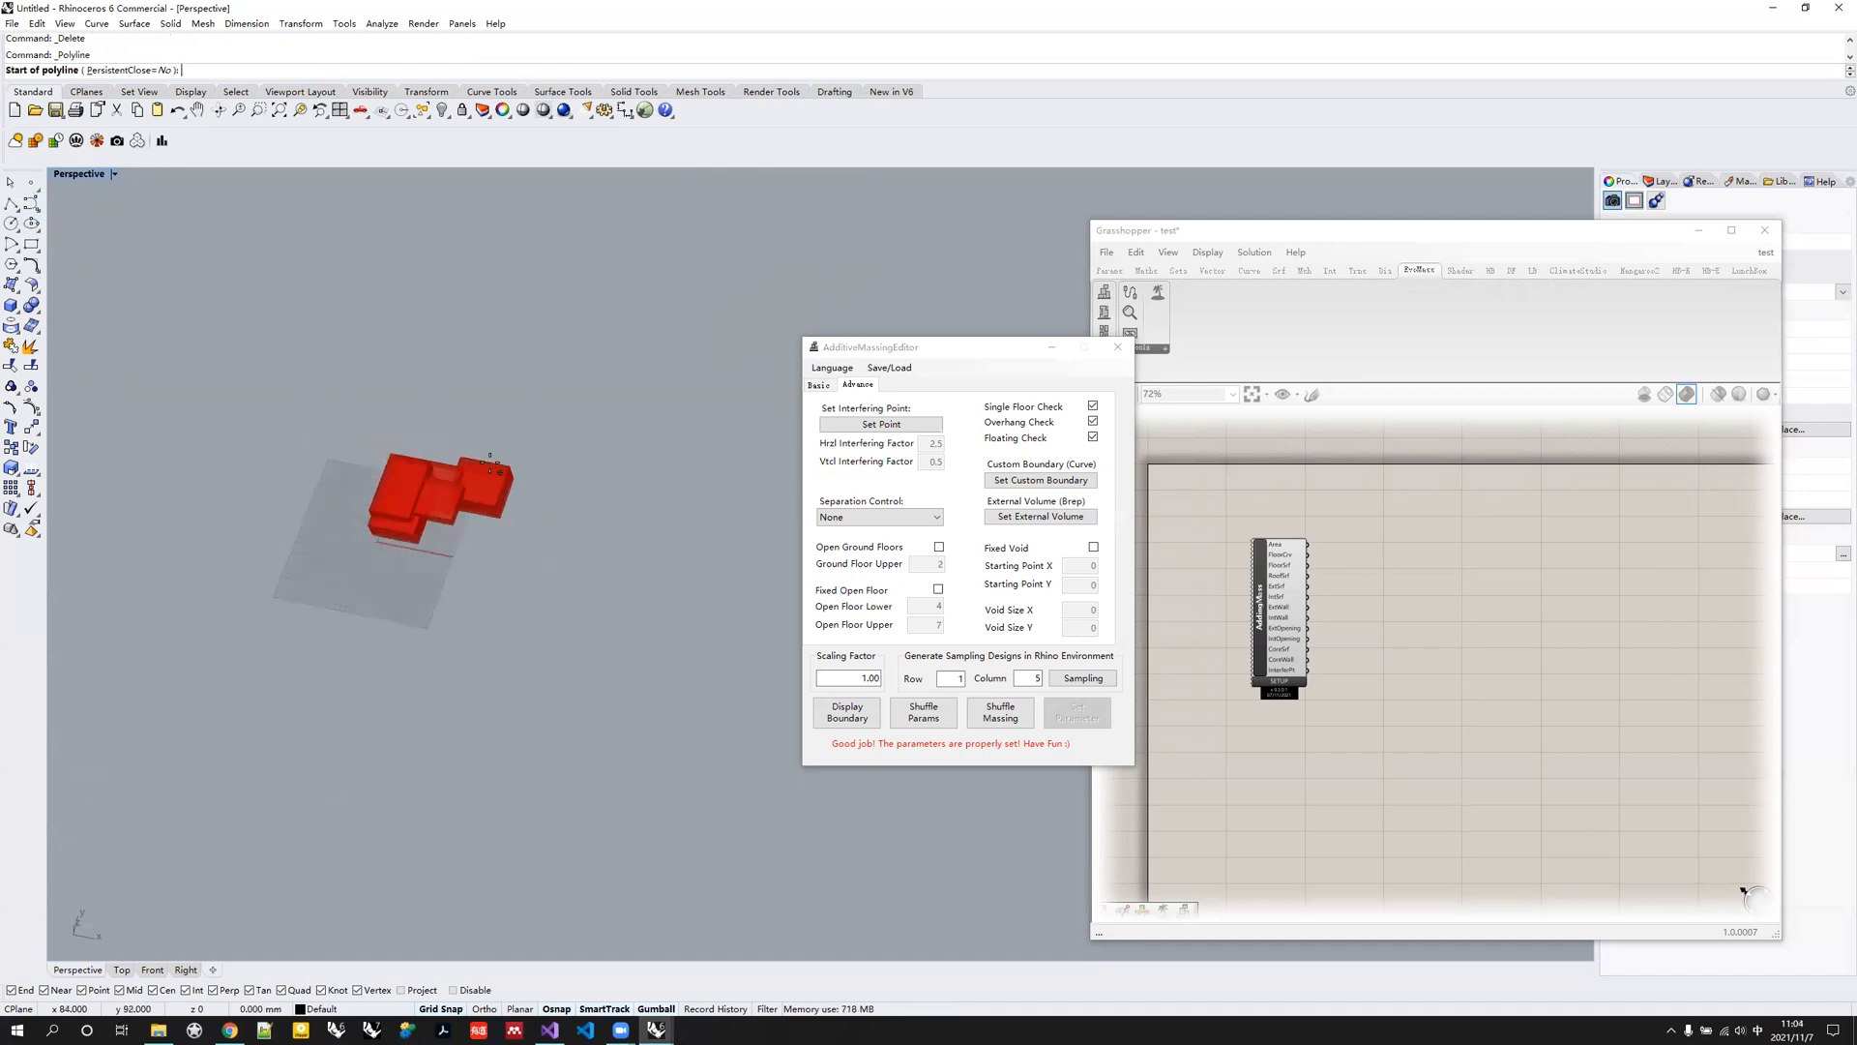
{"action": "right_click_drag", "start_coordinate": [490, 461], "coordinate": [259, 374]}
{"action": "double_click", "coordinate": [93, 176]}
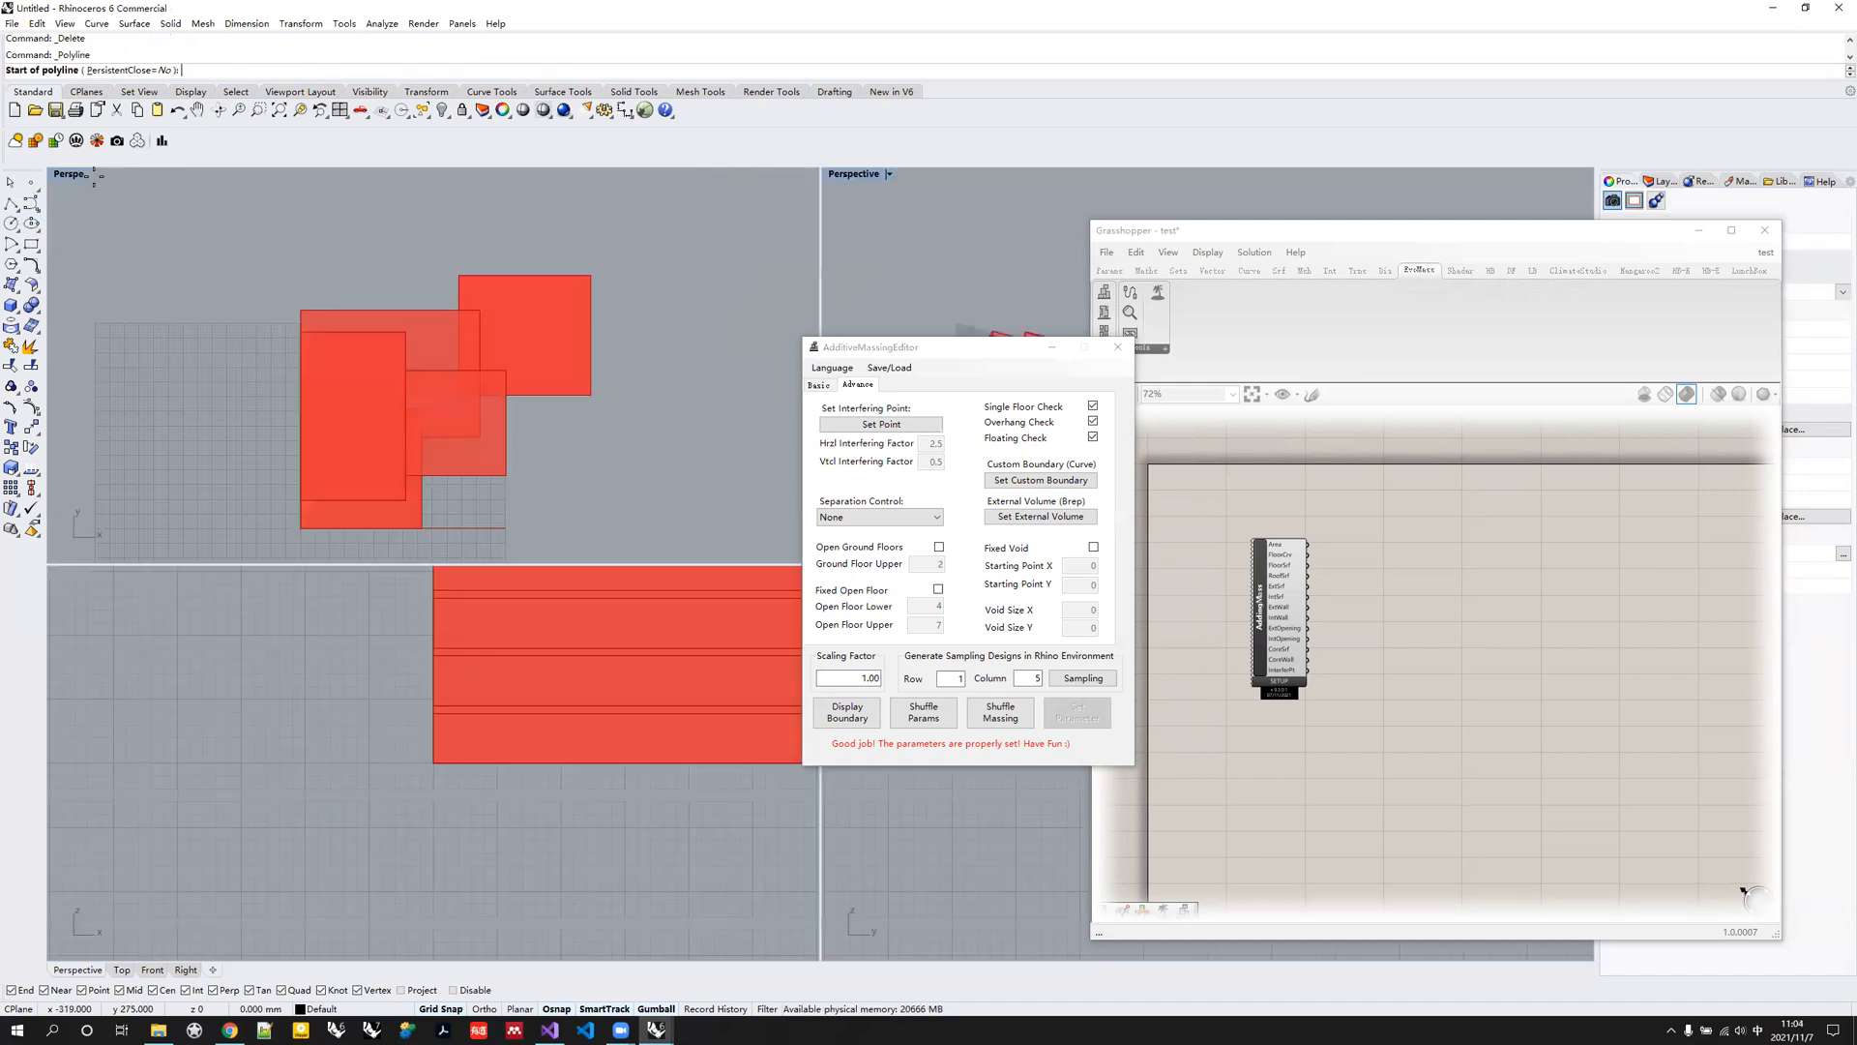
{"action": "scroll", "coordinate": [464, 387], "scroll_direction": "down", "scroll_amount": 3}
{"action": "right_click_drag", "start_coordinate": [529, 331], "coordinate": [503, 404]}
{"action": "left_click", "coordinate": [467, 425]}
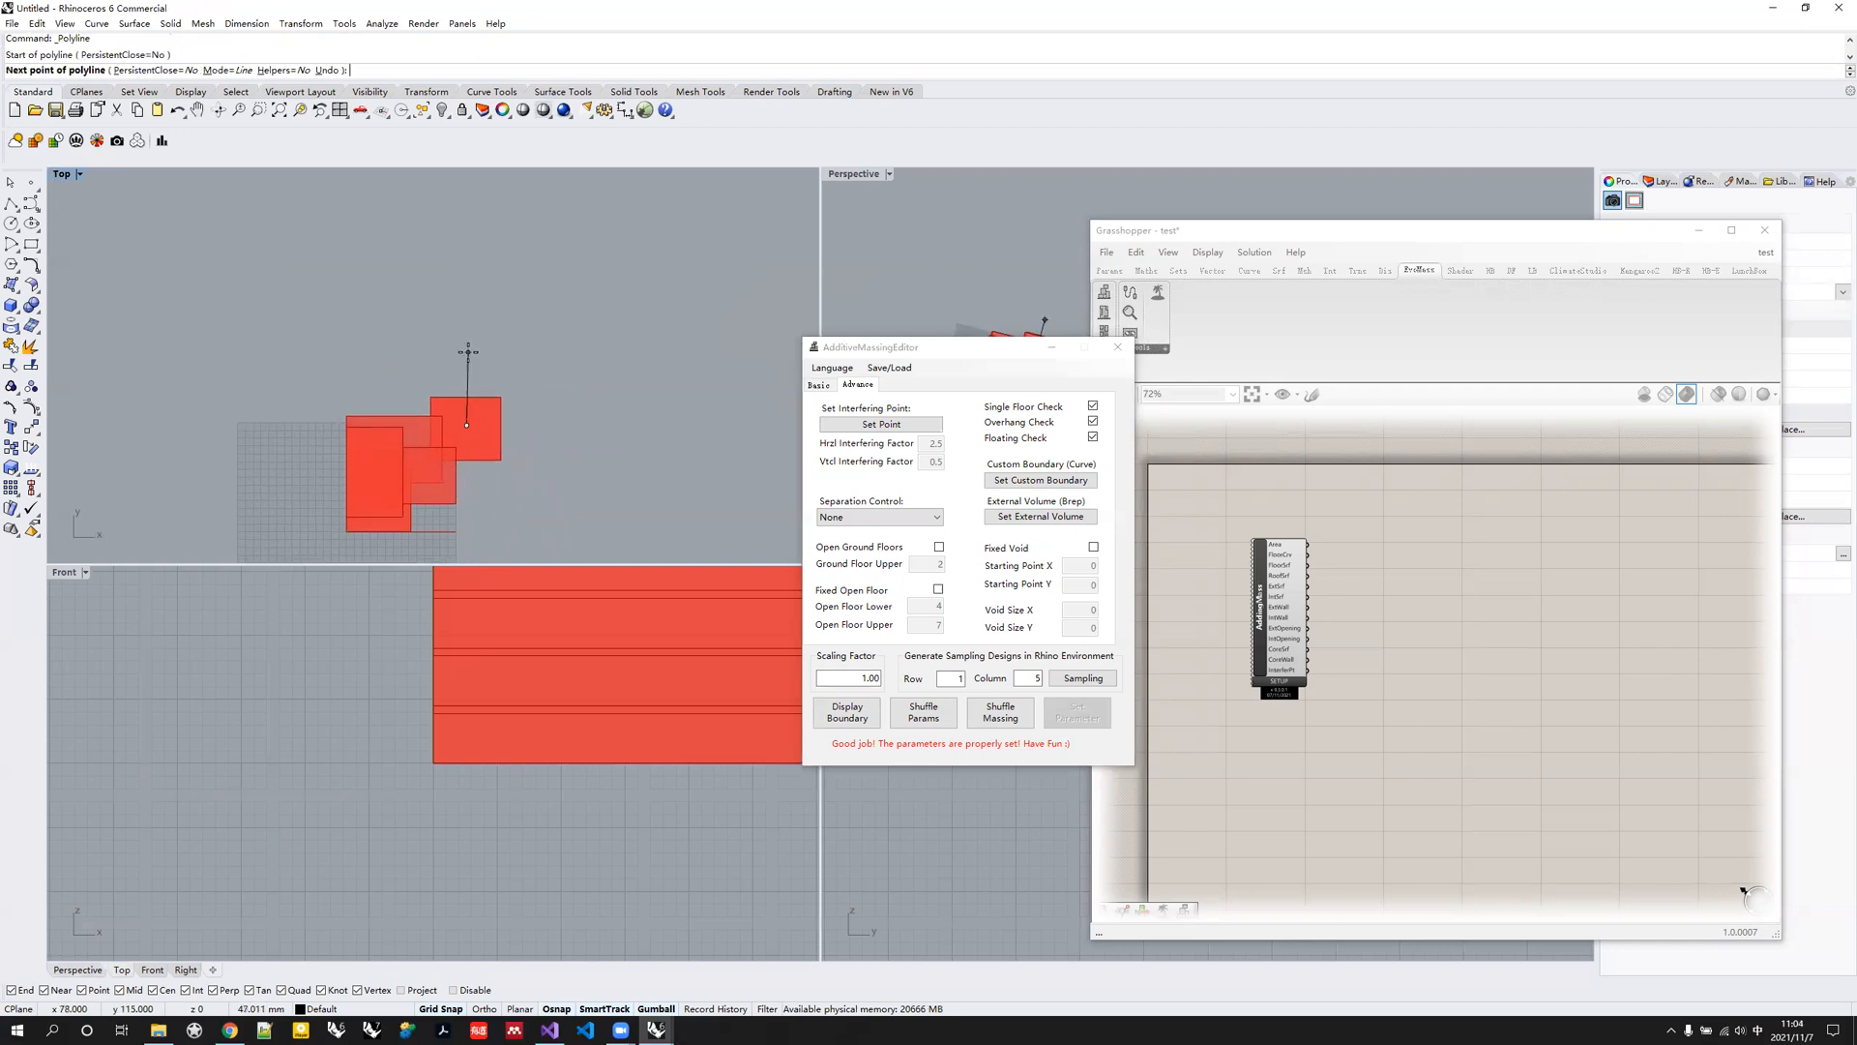
{"action": "left_click", "coordinate": [579, 350]}
{"action": "left_click", "coordinate": [601, 395]}
{"action": "left_click", "coordinate": [570, 419]}
{"action": "left_click", "coordinate": [570, 470]}
{"action": "left_click", "coordinate": [468, 425]}
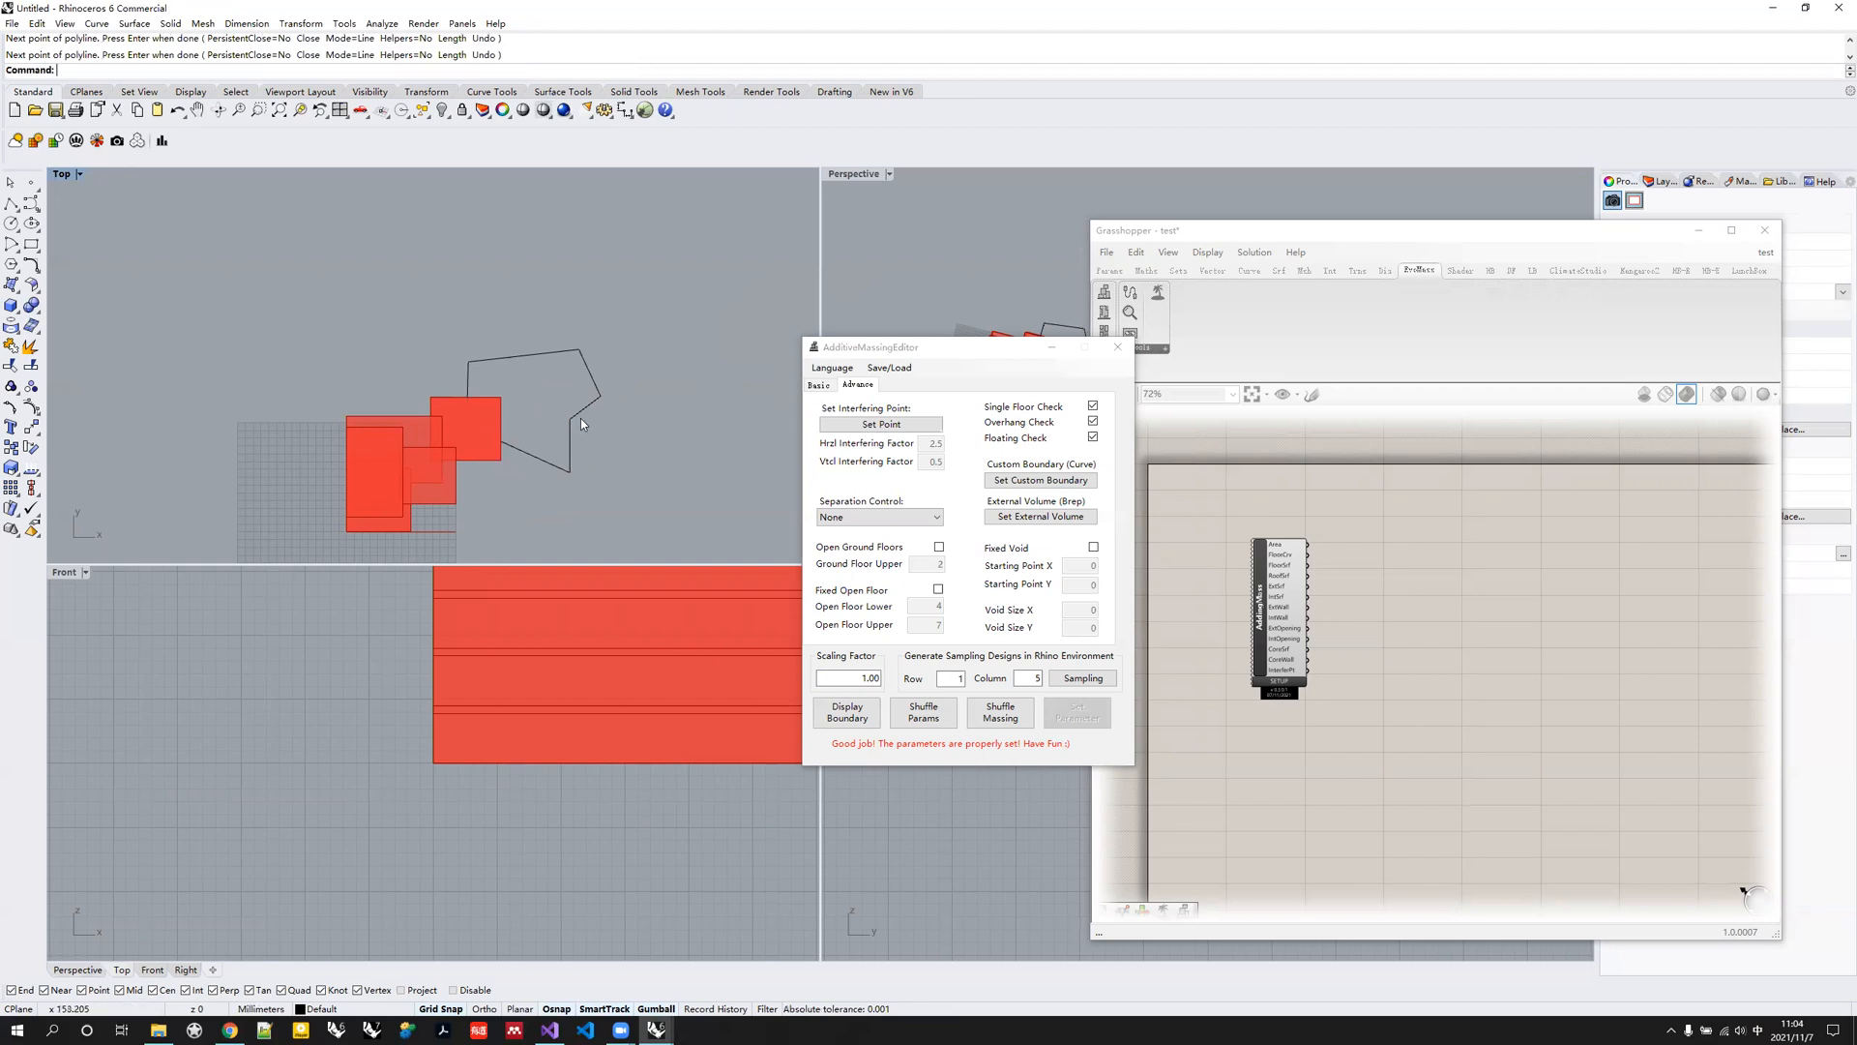
Extrude the new polyline vertically with ExtrudeCrv into a hollow tower much taller than the massing.
{"action": "double_click", "coordinate": [51, 174]}
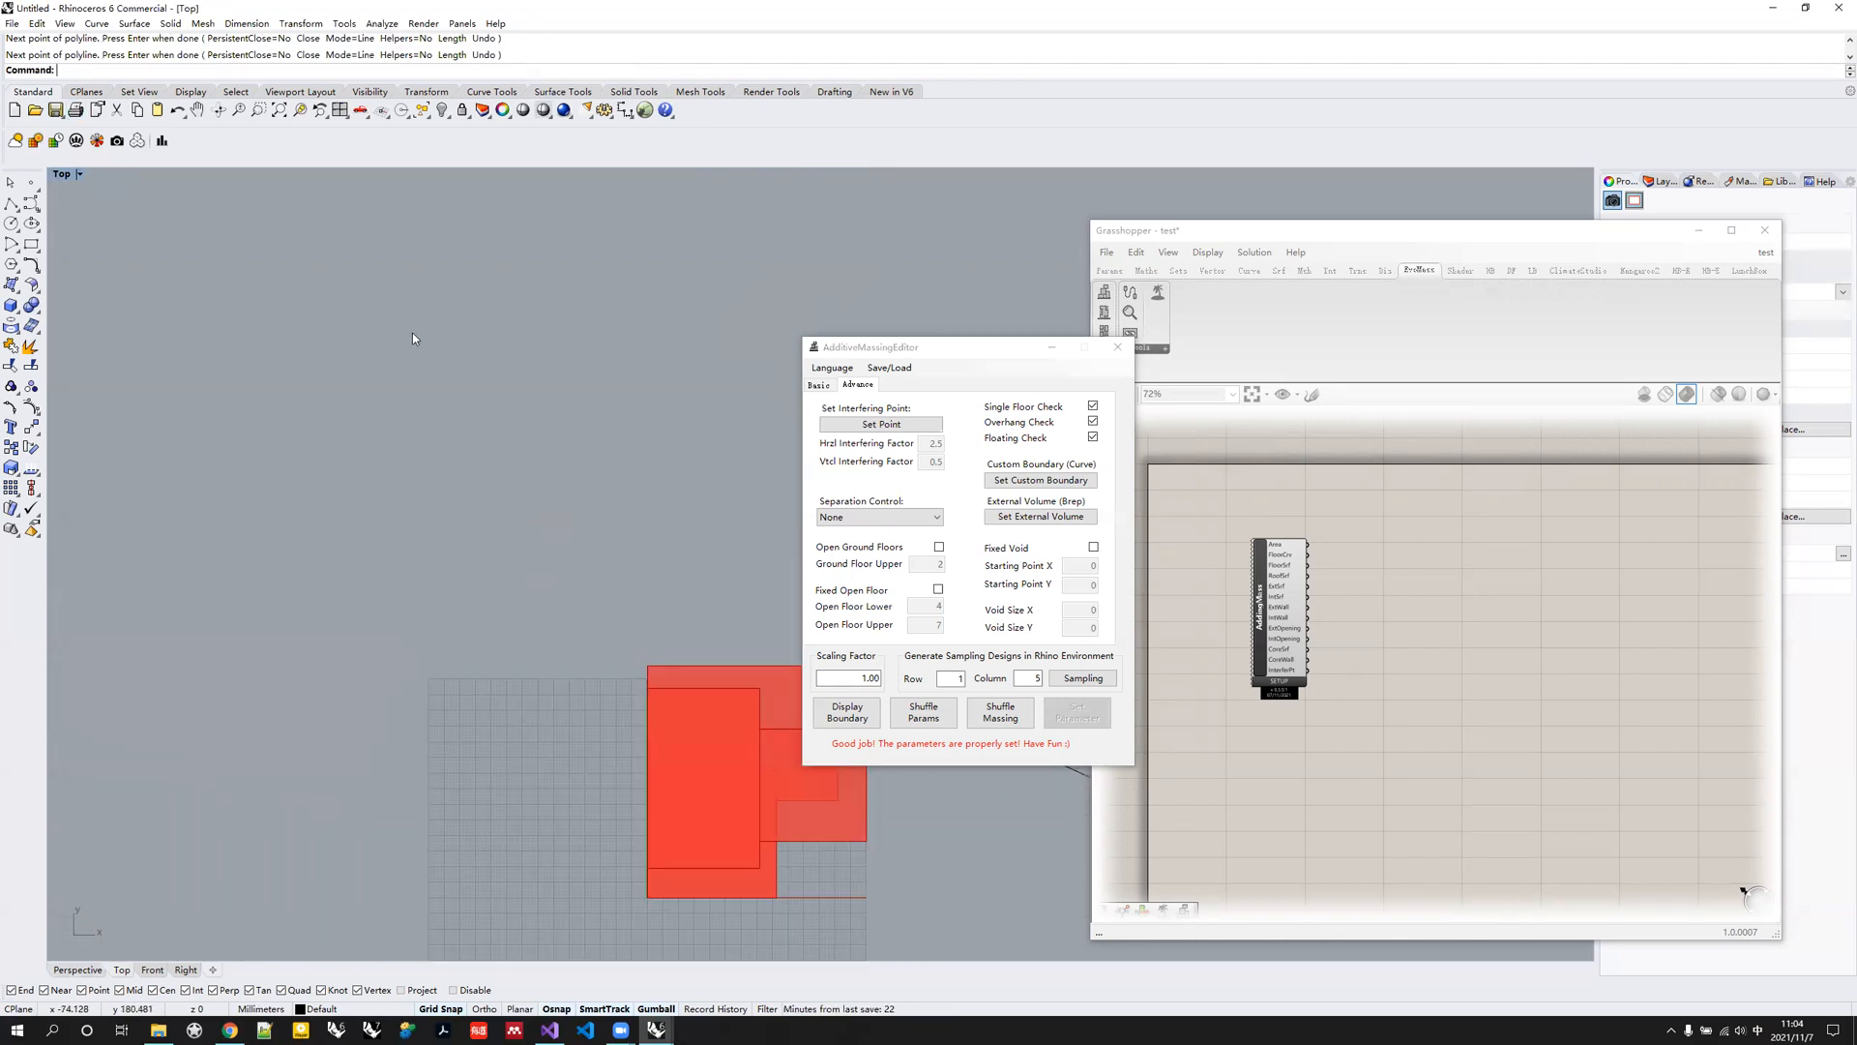
{"action": "double_click", "coordinate": [60, 174]}
{"action": "double_click", "coordinate": [856, 174]}
{"action": "right_click_drag", "start_coordinate": [562, 466], "coordinate": [517, 558]}
{"action": "left_click", "coordinate": [642, 380]}
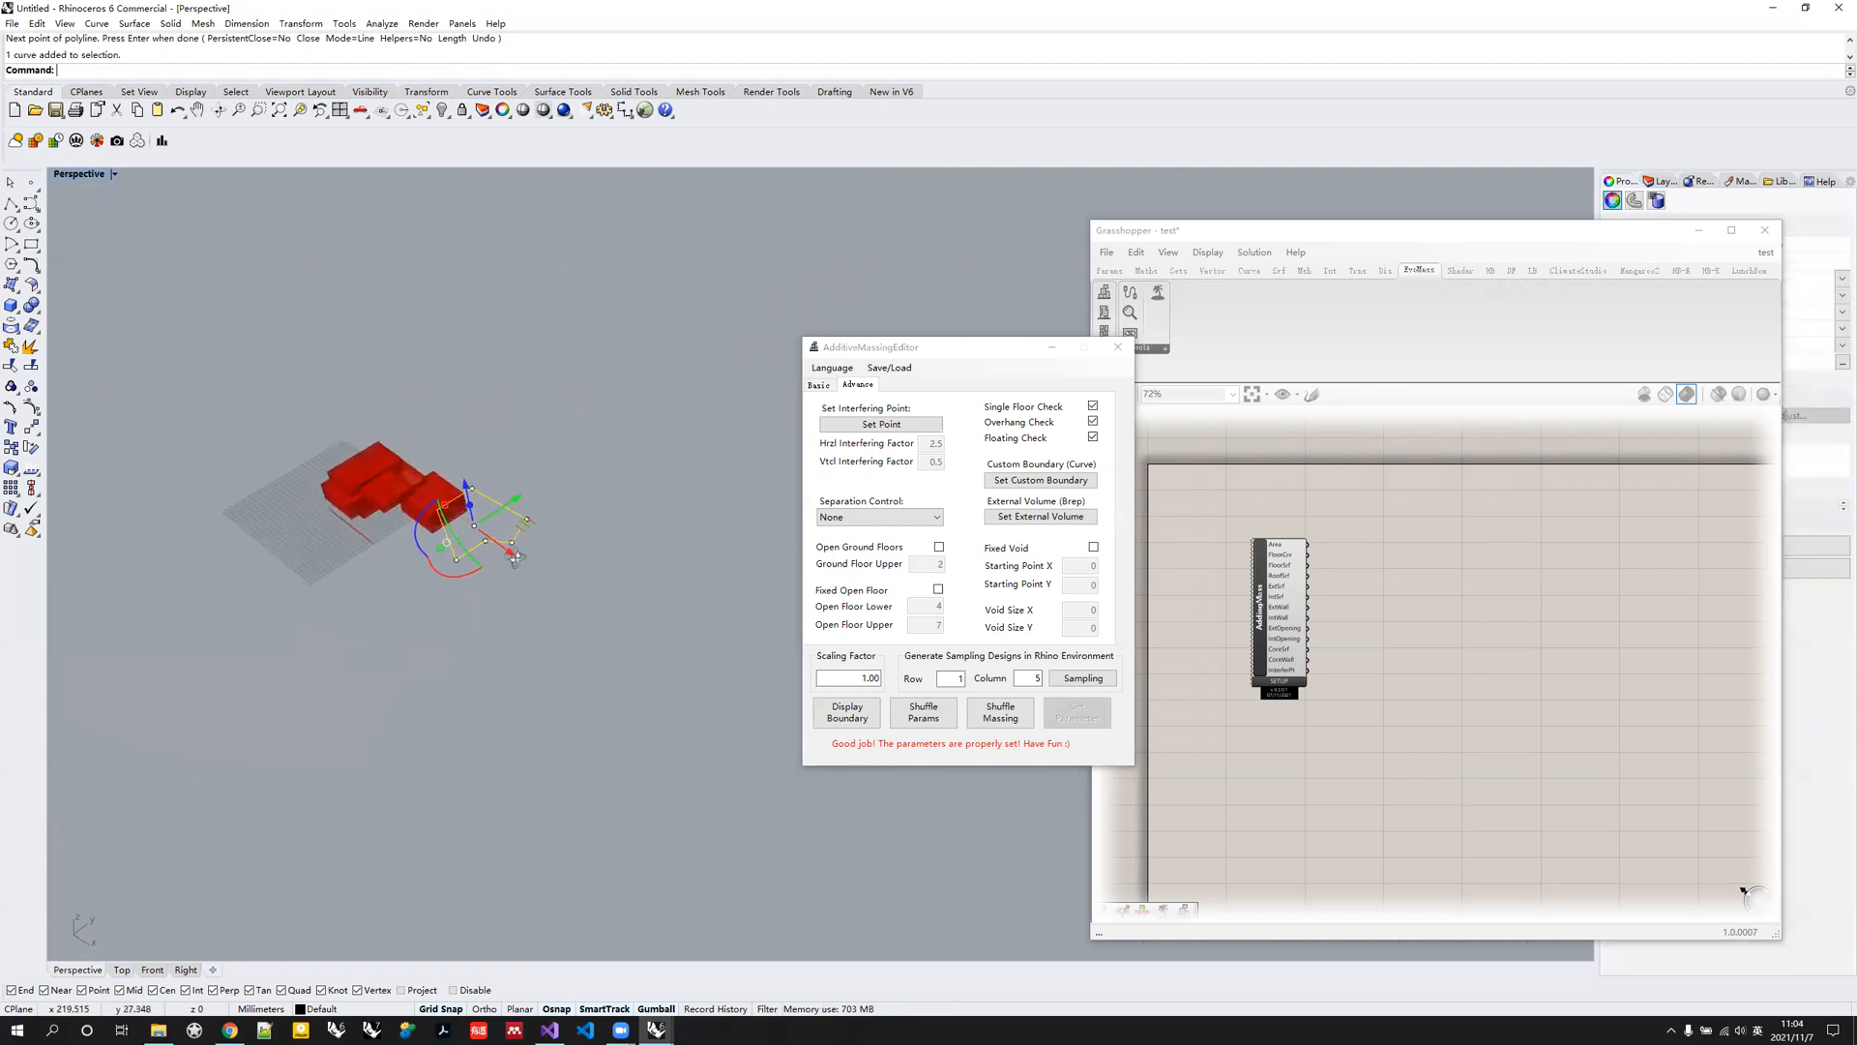
{"action": "type", "text": "ExtrudeCrv"}
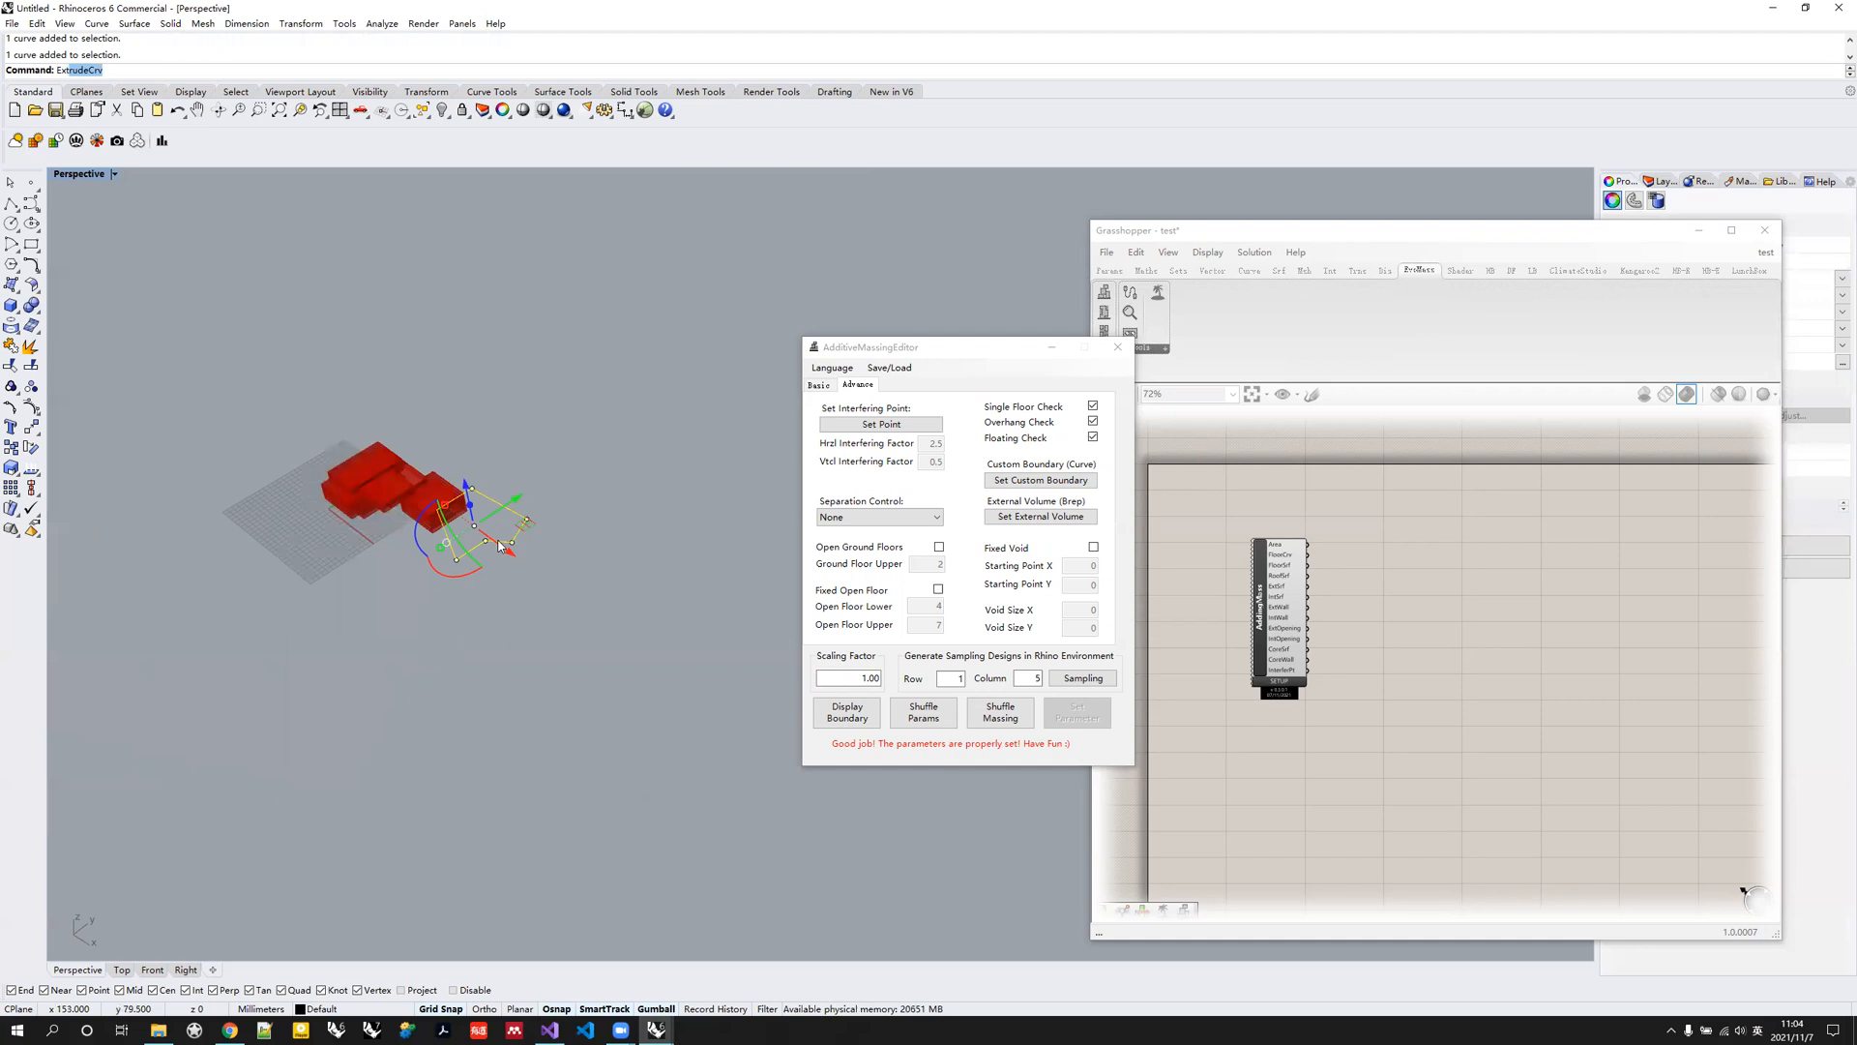
{"action": "key", "text": "Return"}
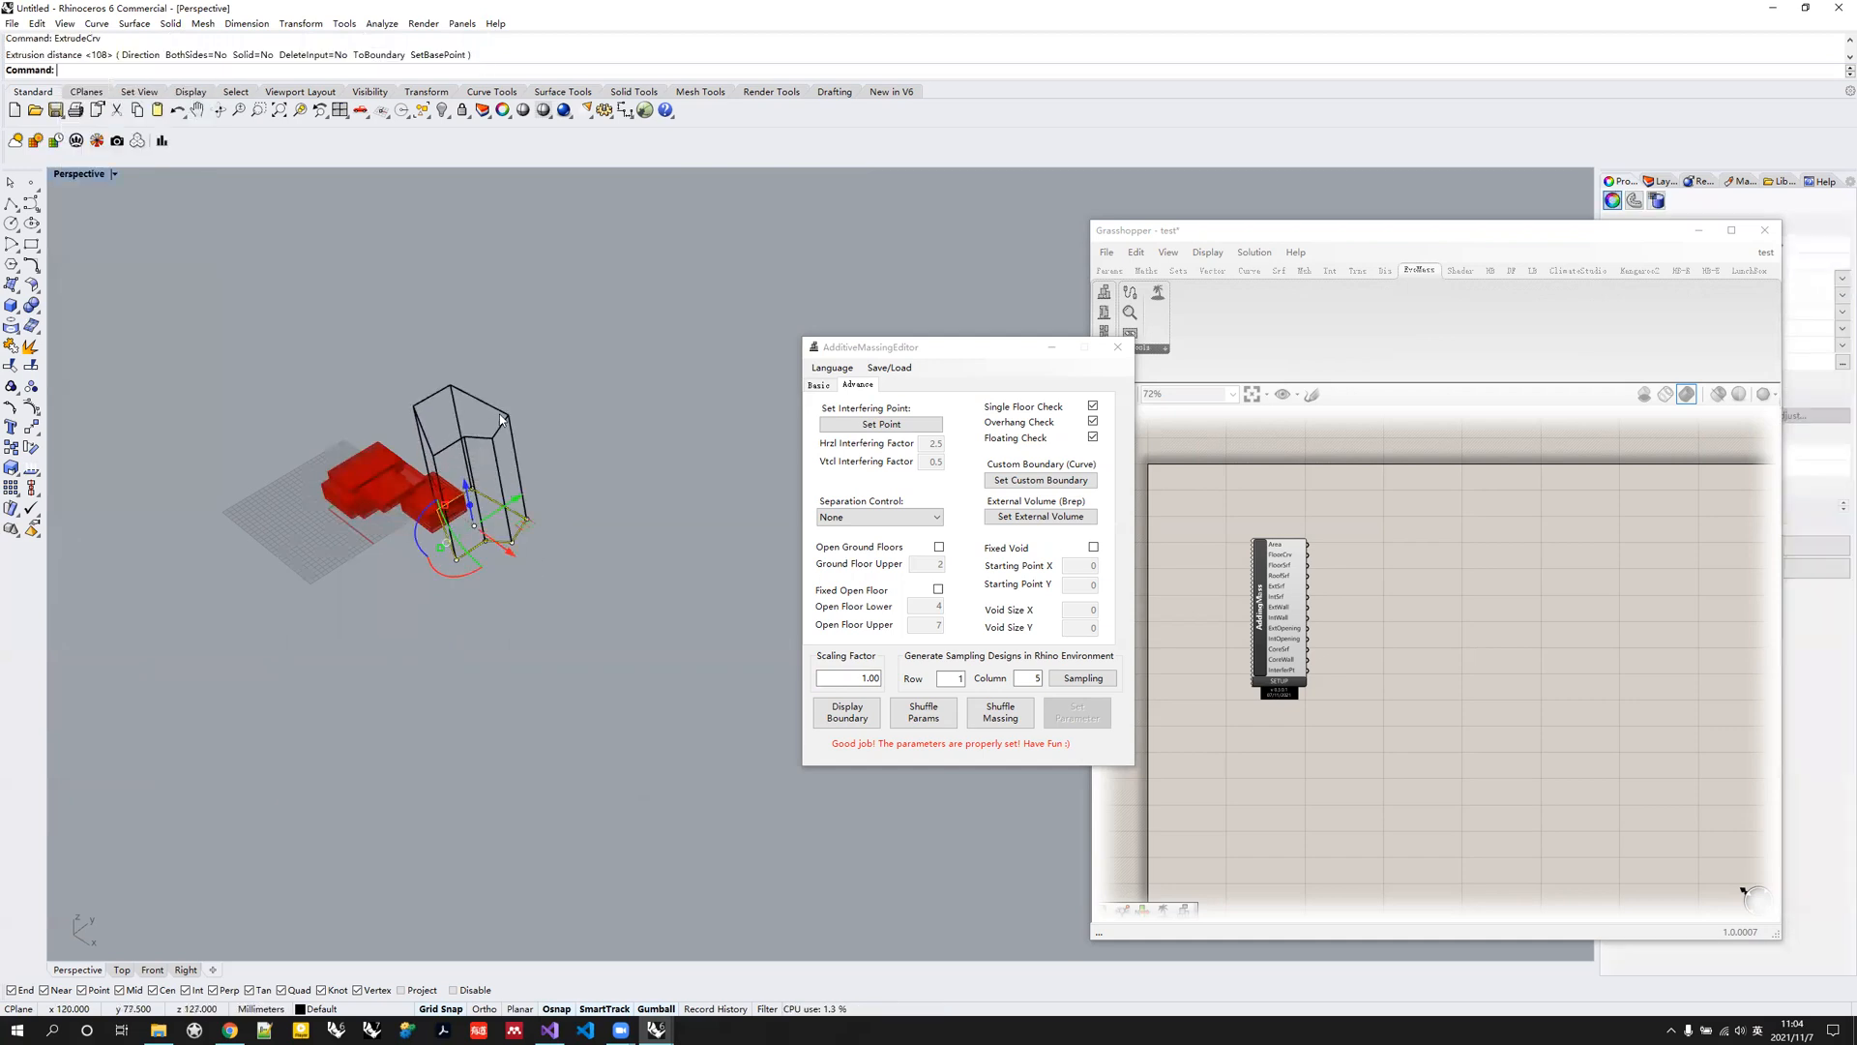
{"action": "left_click", "coordinate": [509, 440]}
Cap the extruded tower with the Cap command to make a closed polysurface.
{"action": "left_click", "coordinate": [499, 472]}
{"action": "type", "text": "Cap"}
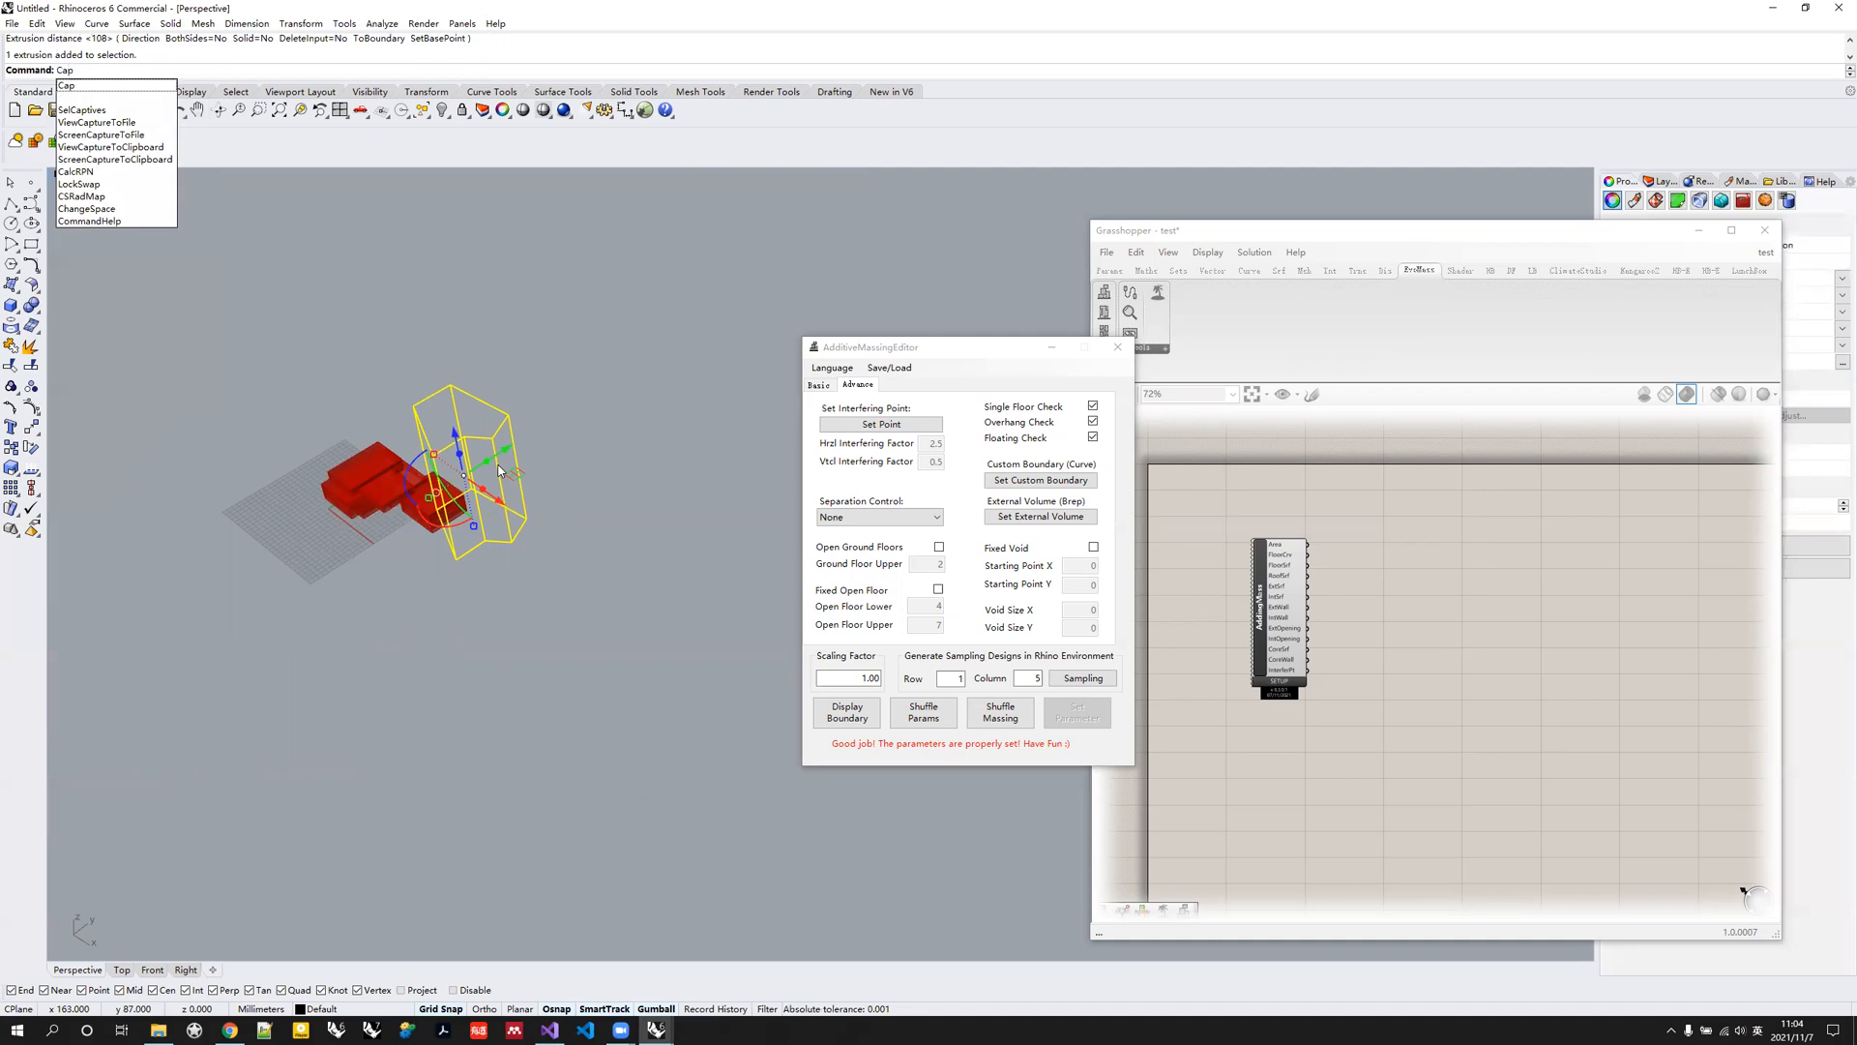
{"action": "key", "text": "Return"}
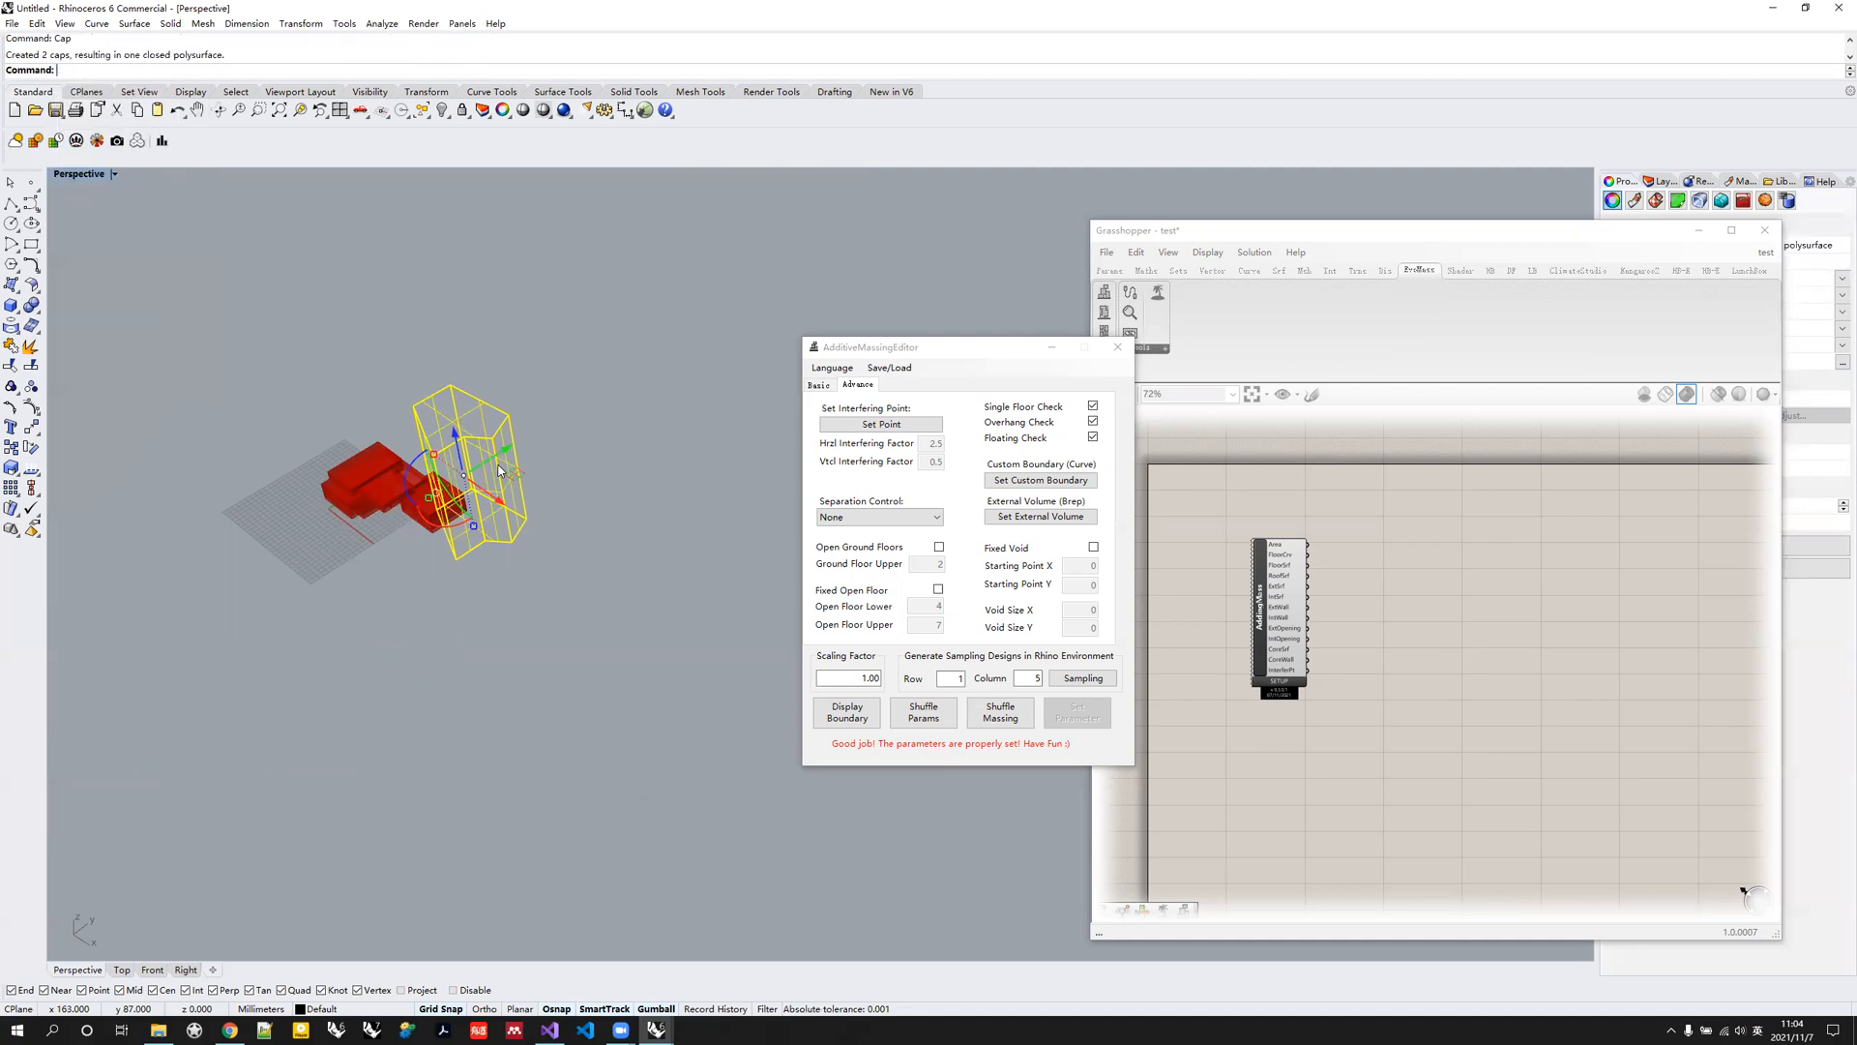
{"action": "left_click", "coordinate": [612, 456]}
Set the capped tower as the external volume, apply the parameters and inspect the combined massing down to the tower's base.
{"action": "left_click", "coordinate": [1040, 516]}
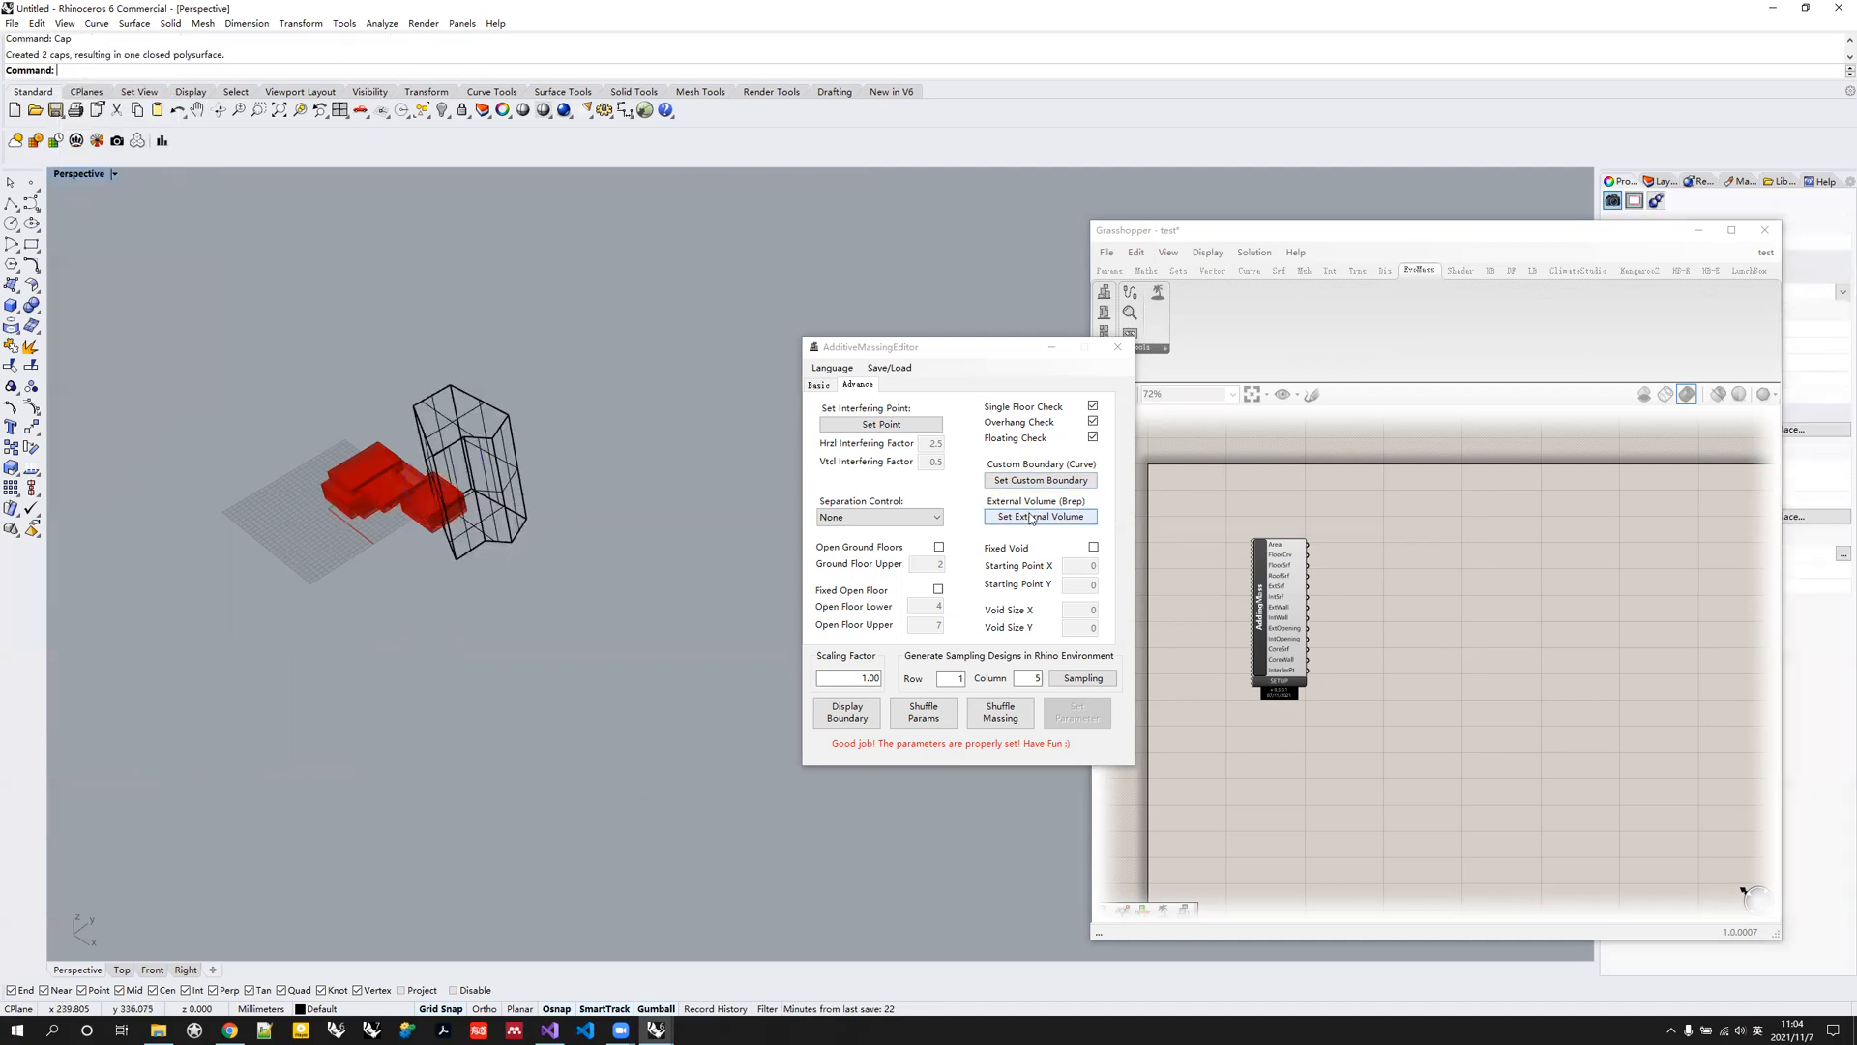
{"action": "left_click", "coordinate": [491, 444]}
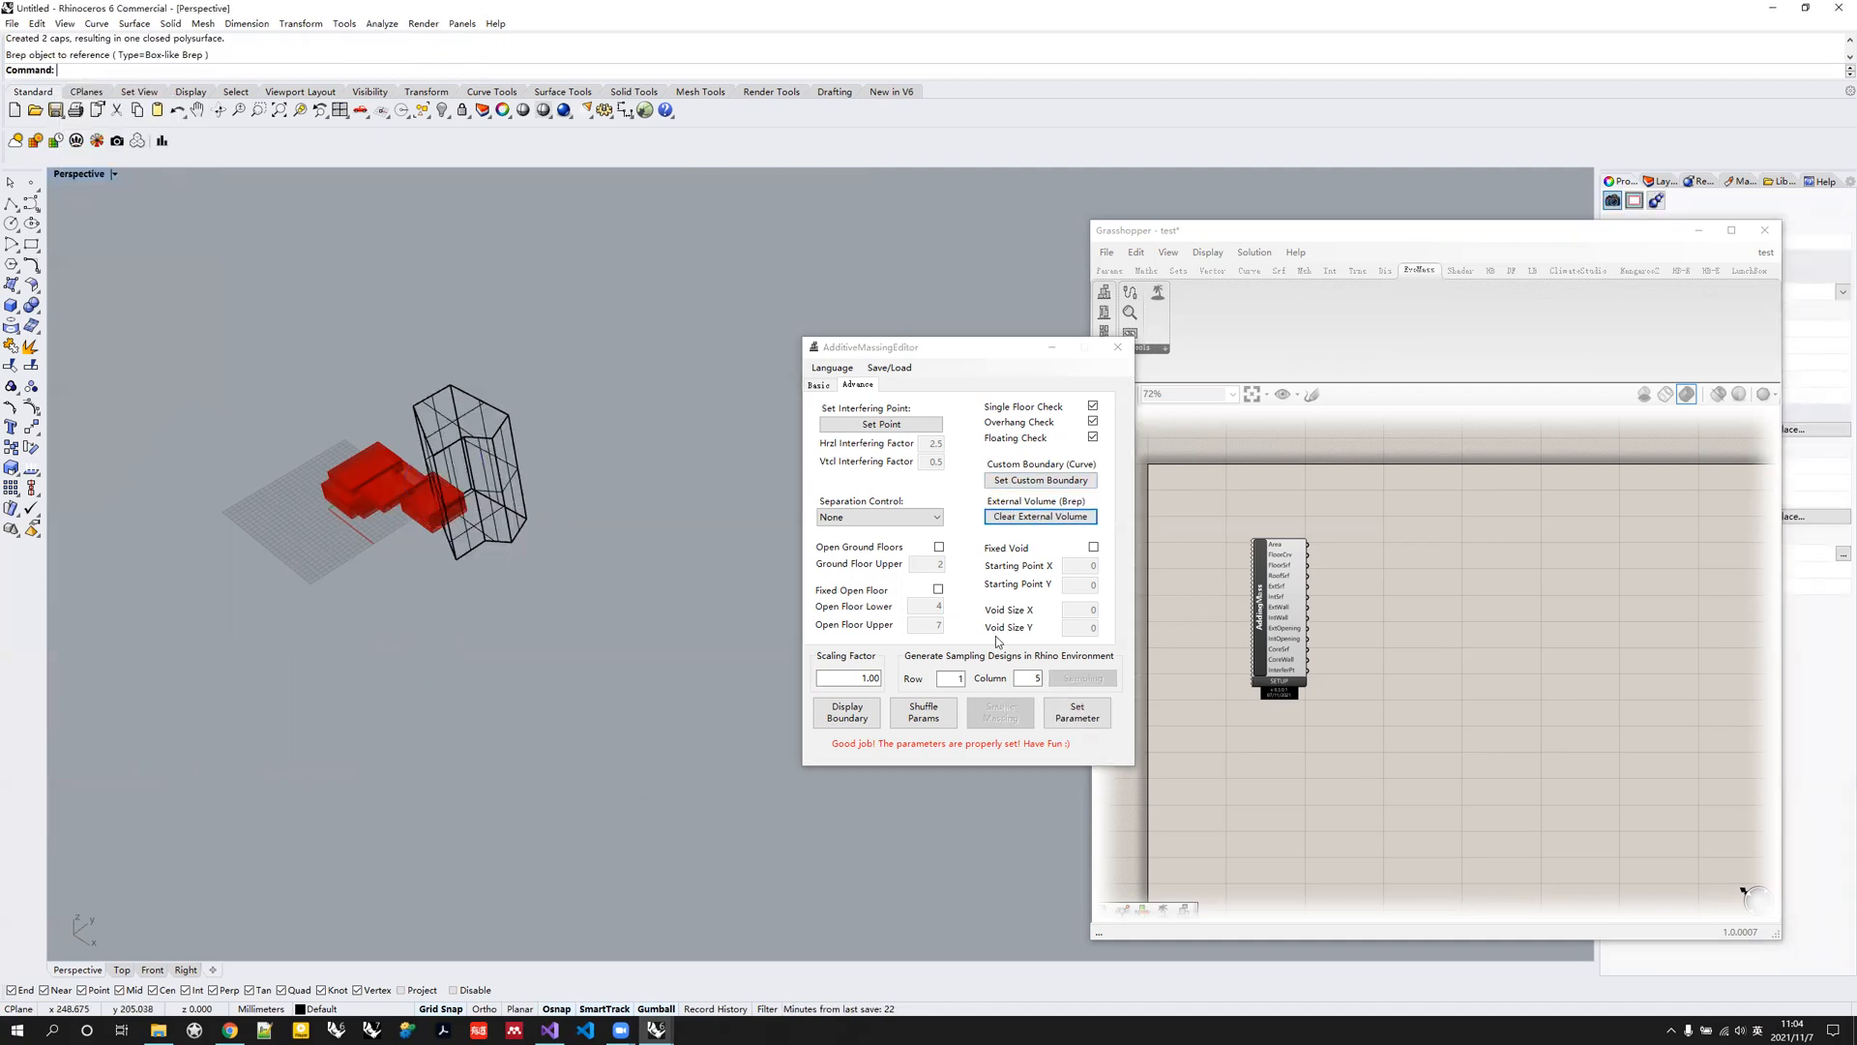
{"action": "left_click", "coordinate": [1063, 713]}
{"action": "scroll", "coordinate": [643, 614], "scroll_direction": "up", "scroll_amount": 5}
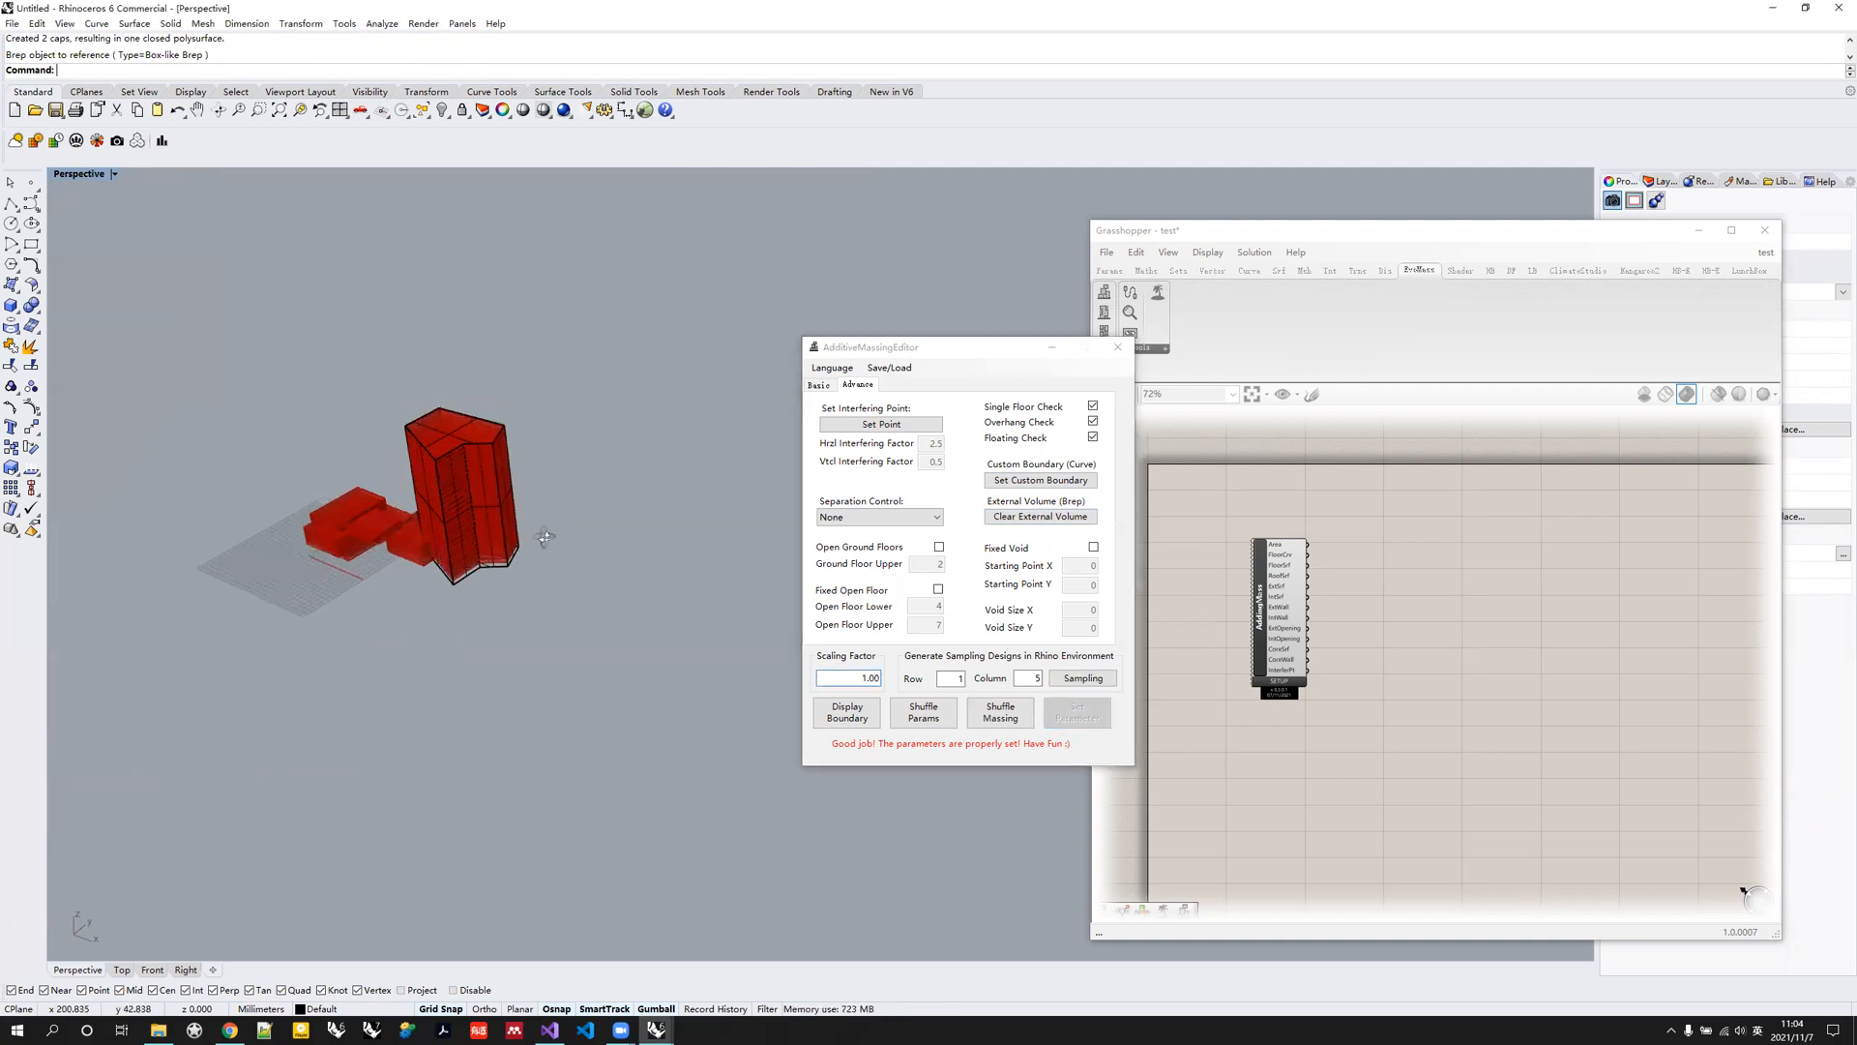
{"action": "right_click_drag", "start_coordinate": [550, 632], "coordinate": [393, 504]}
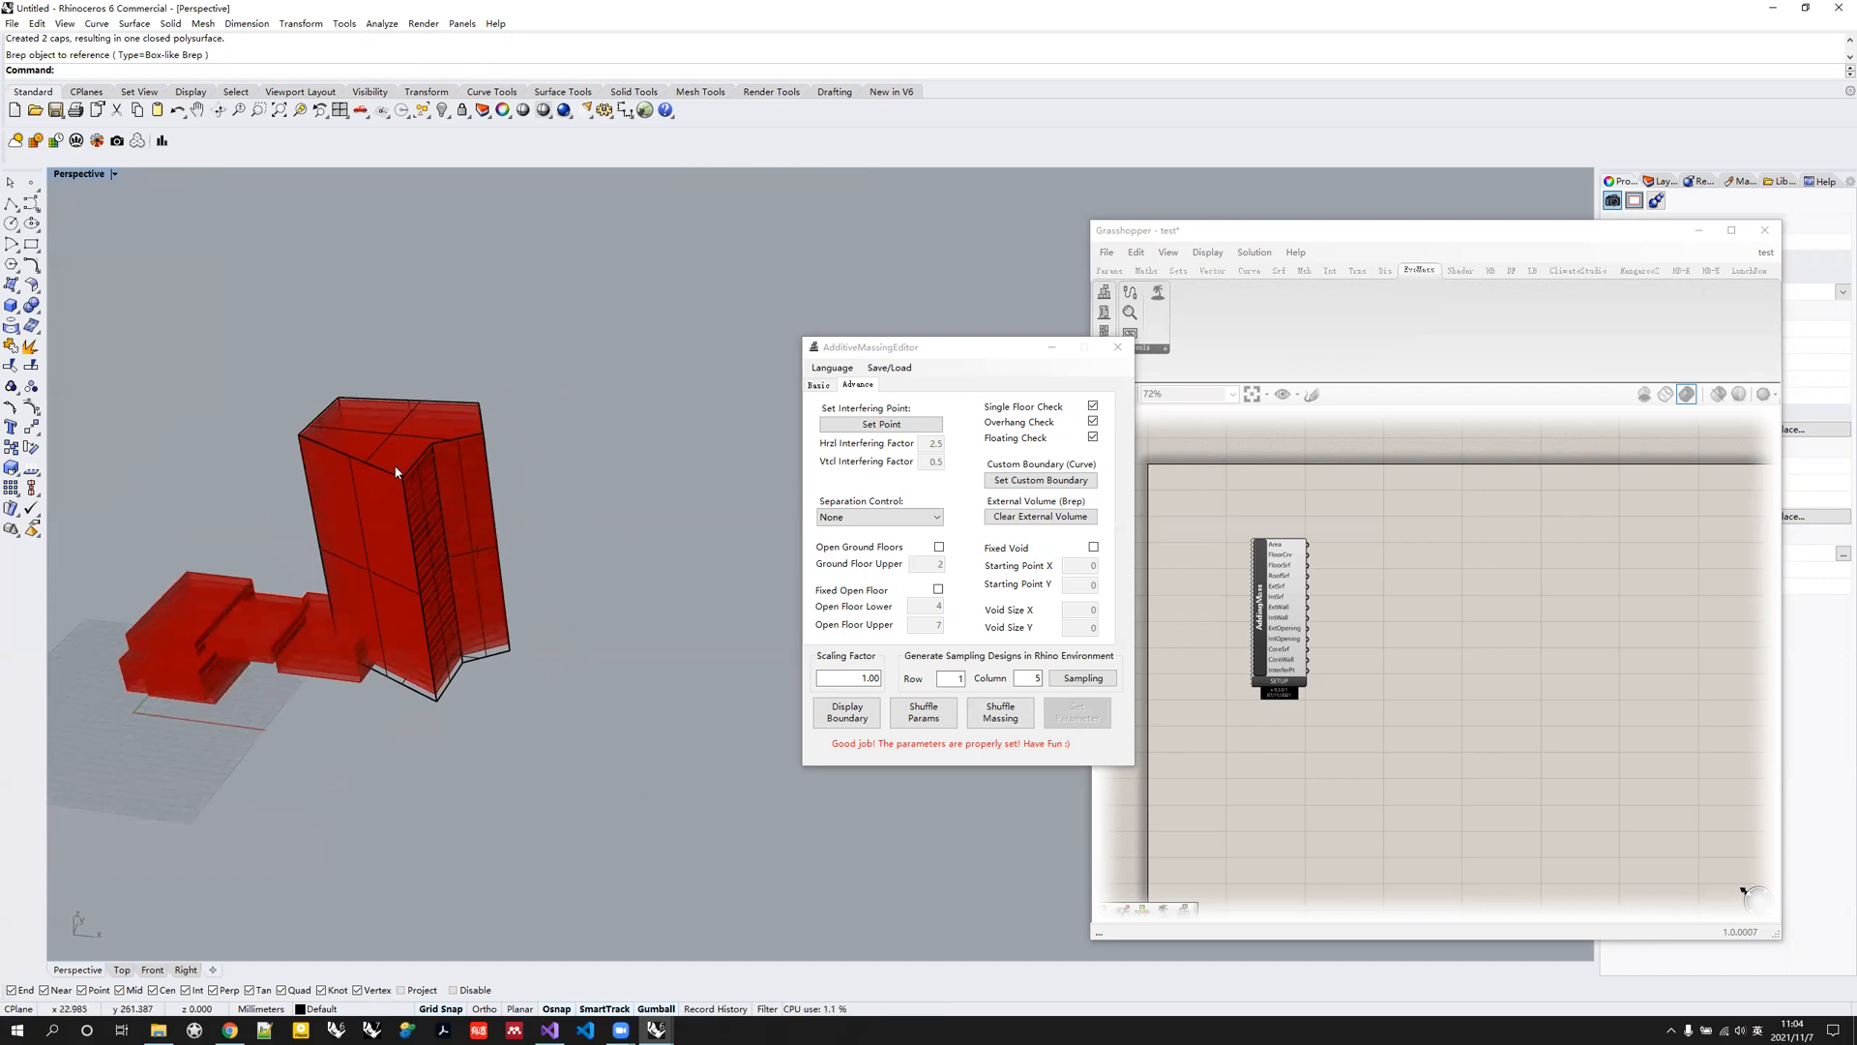
{"action": "right_click_drag", "start_coordinate": [475, 633], "coordinate": [484, 526]}
{"action": "mouse_move", "coordinate": [439, 394]}
{"action": "right_mouse_down"}
{"action": "mouse_move", "coordinate": [444, 497]}
{"action": "mouse_move", "coordinate": [405, 398]}
{"action": "right_mouse_up"}
{"action": "scroll", "coordinate": [405, 398], "scroll_direction": "up", "scroll_amount": 3}
{"action": "right_click_drag", "start_coordinate": [388, 550], "coordinate": [346, 499]}
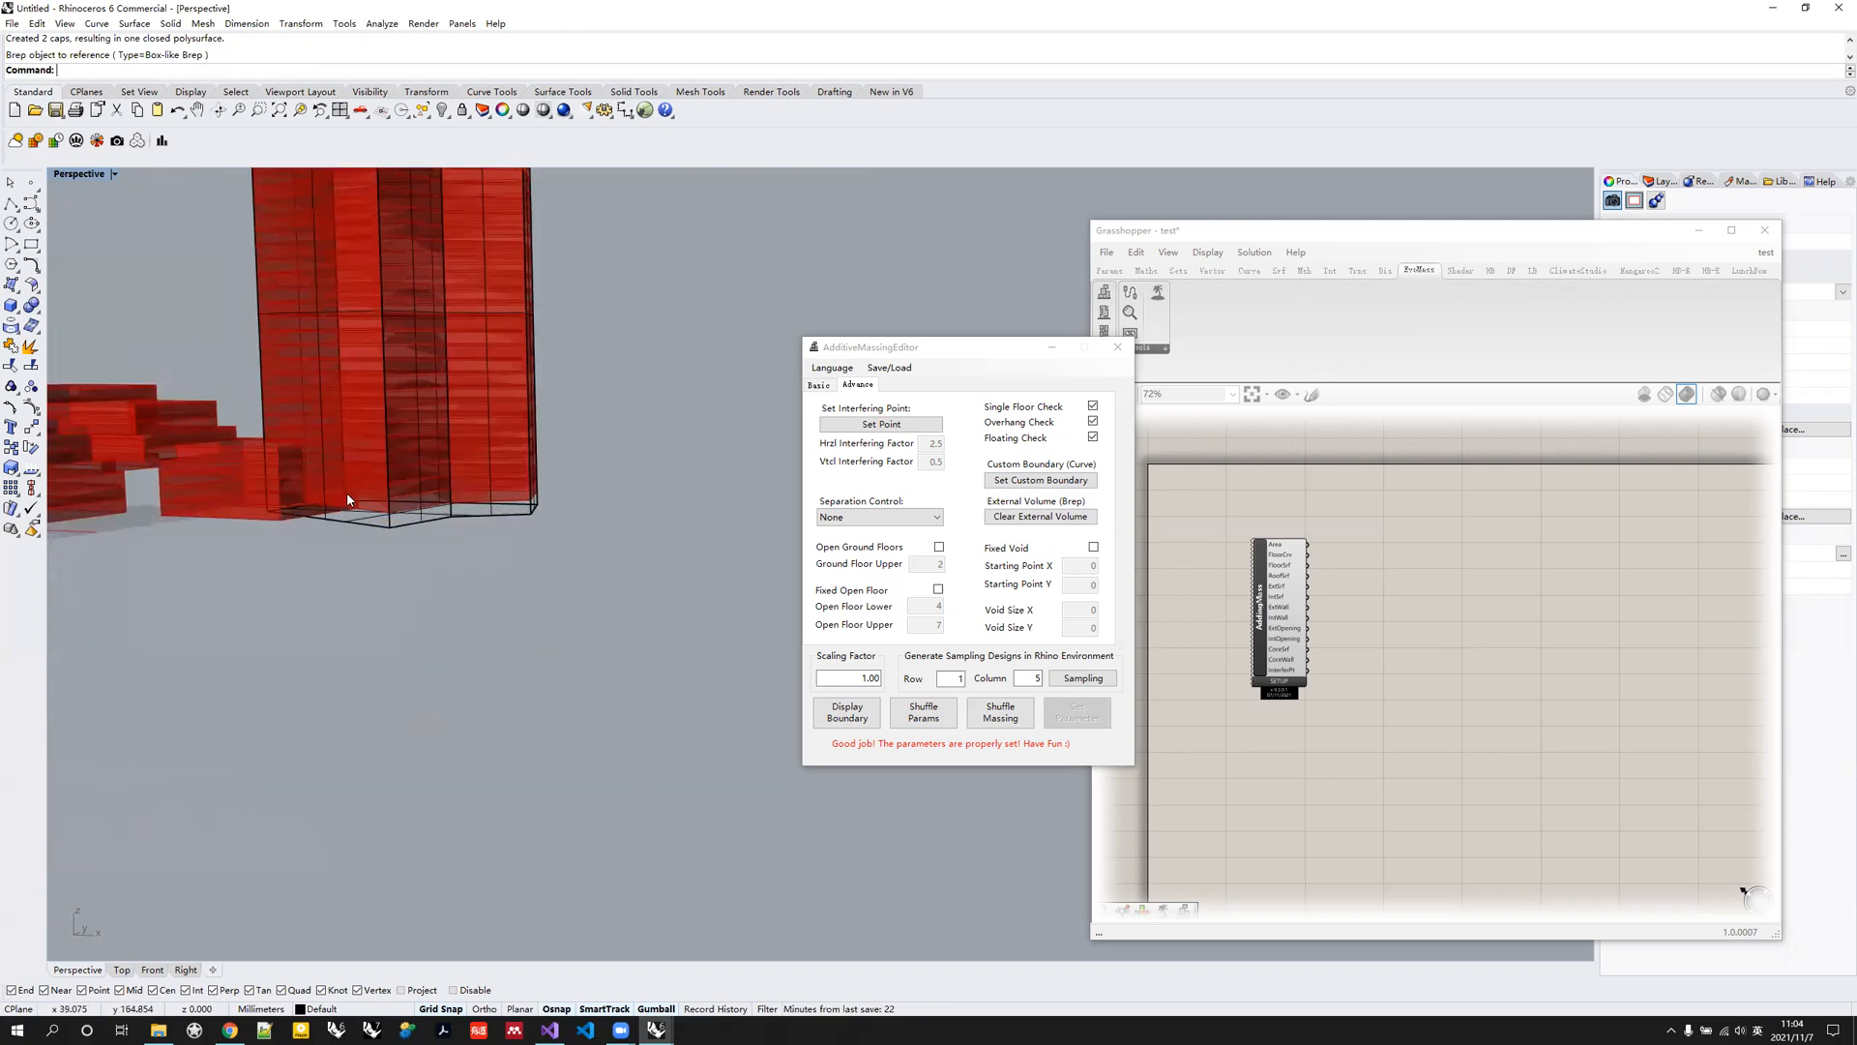
Select the tower polysurface rather than its base curve and move it slightly downwards.
{"action": "left_click", "coordinate": [364, 522]}
{"action": "left_click", "coordinate": [416, 573]}
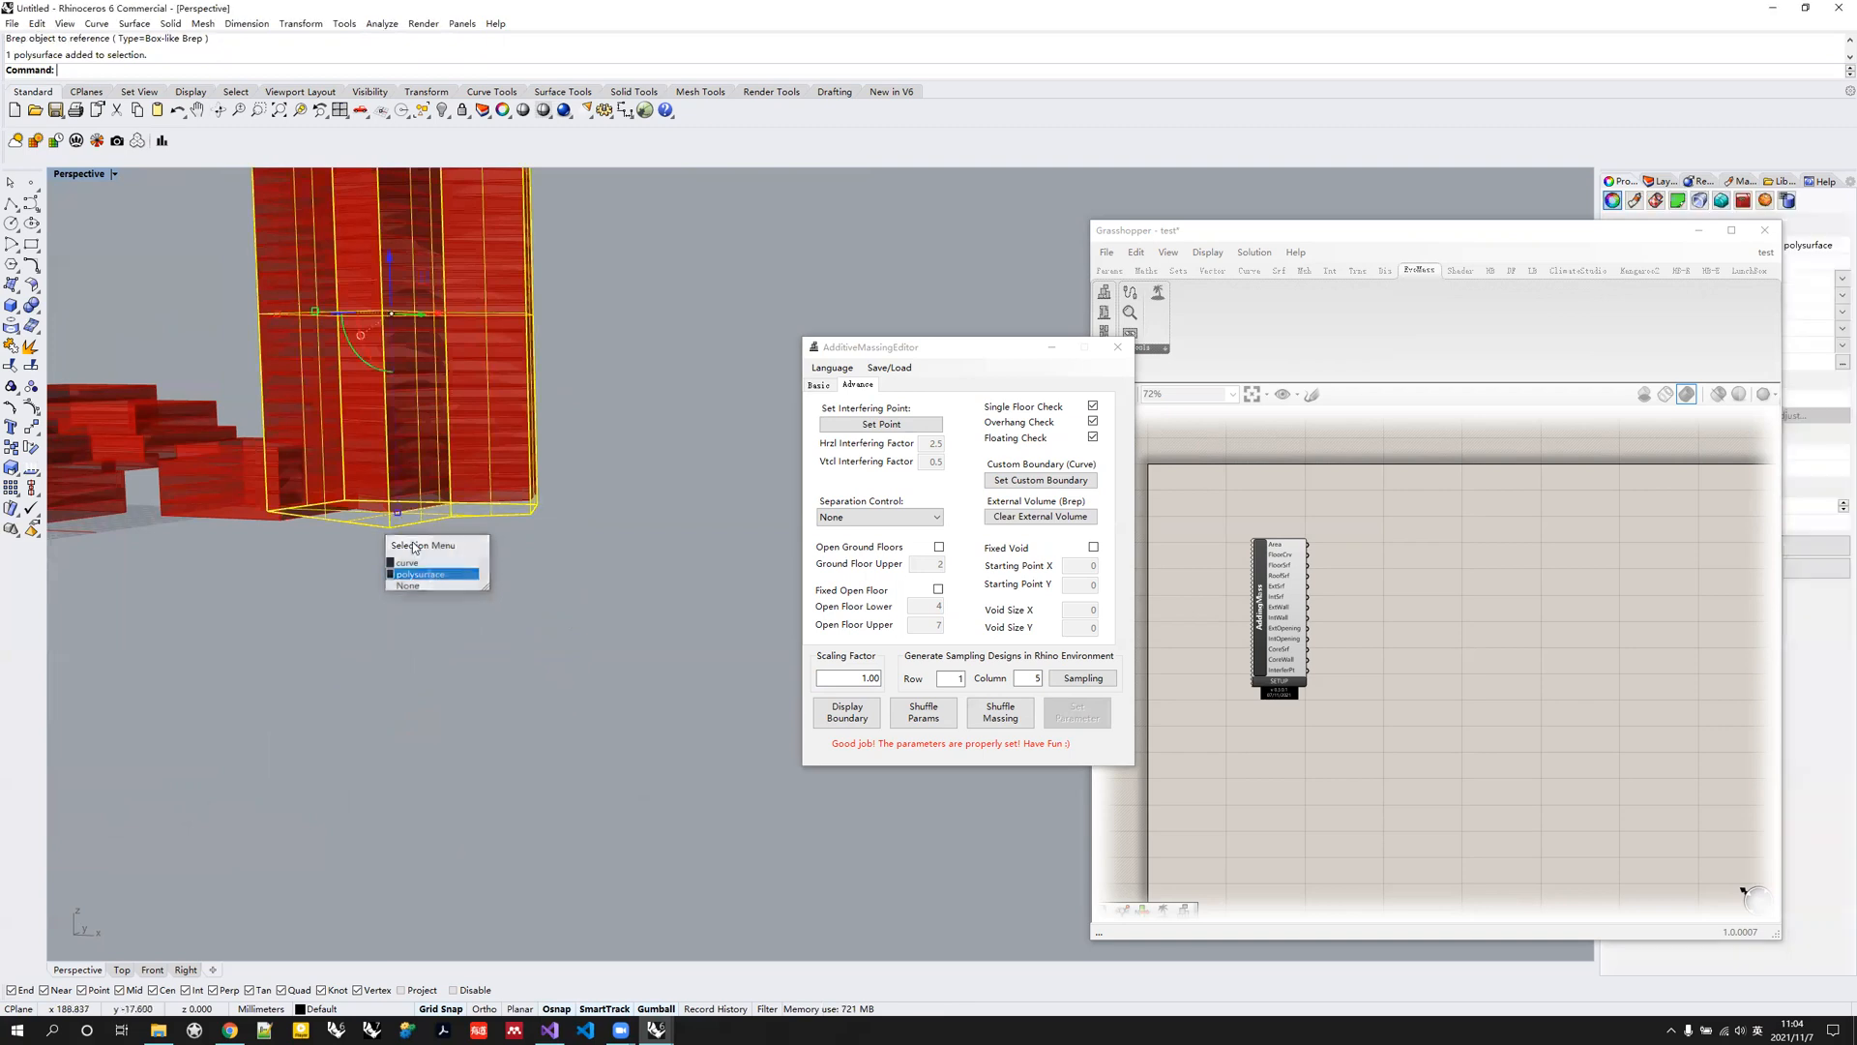
{"action": "scroll", "coordinate": [411, 550], "scroll_direction": "down", "scroll_amount": 5}
{"action": "scroll", "coordinate": [397, 408], "scroll_direction": "up", "scroll_amount": 3}
{"action": "left_click_drag", "start_coordinate": [399, 353], "coordinate": [403, 361]}
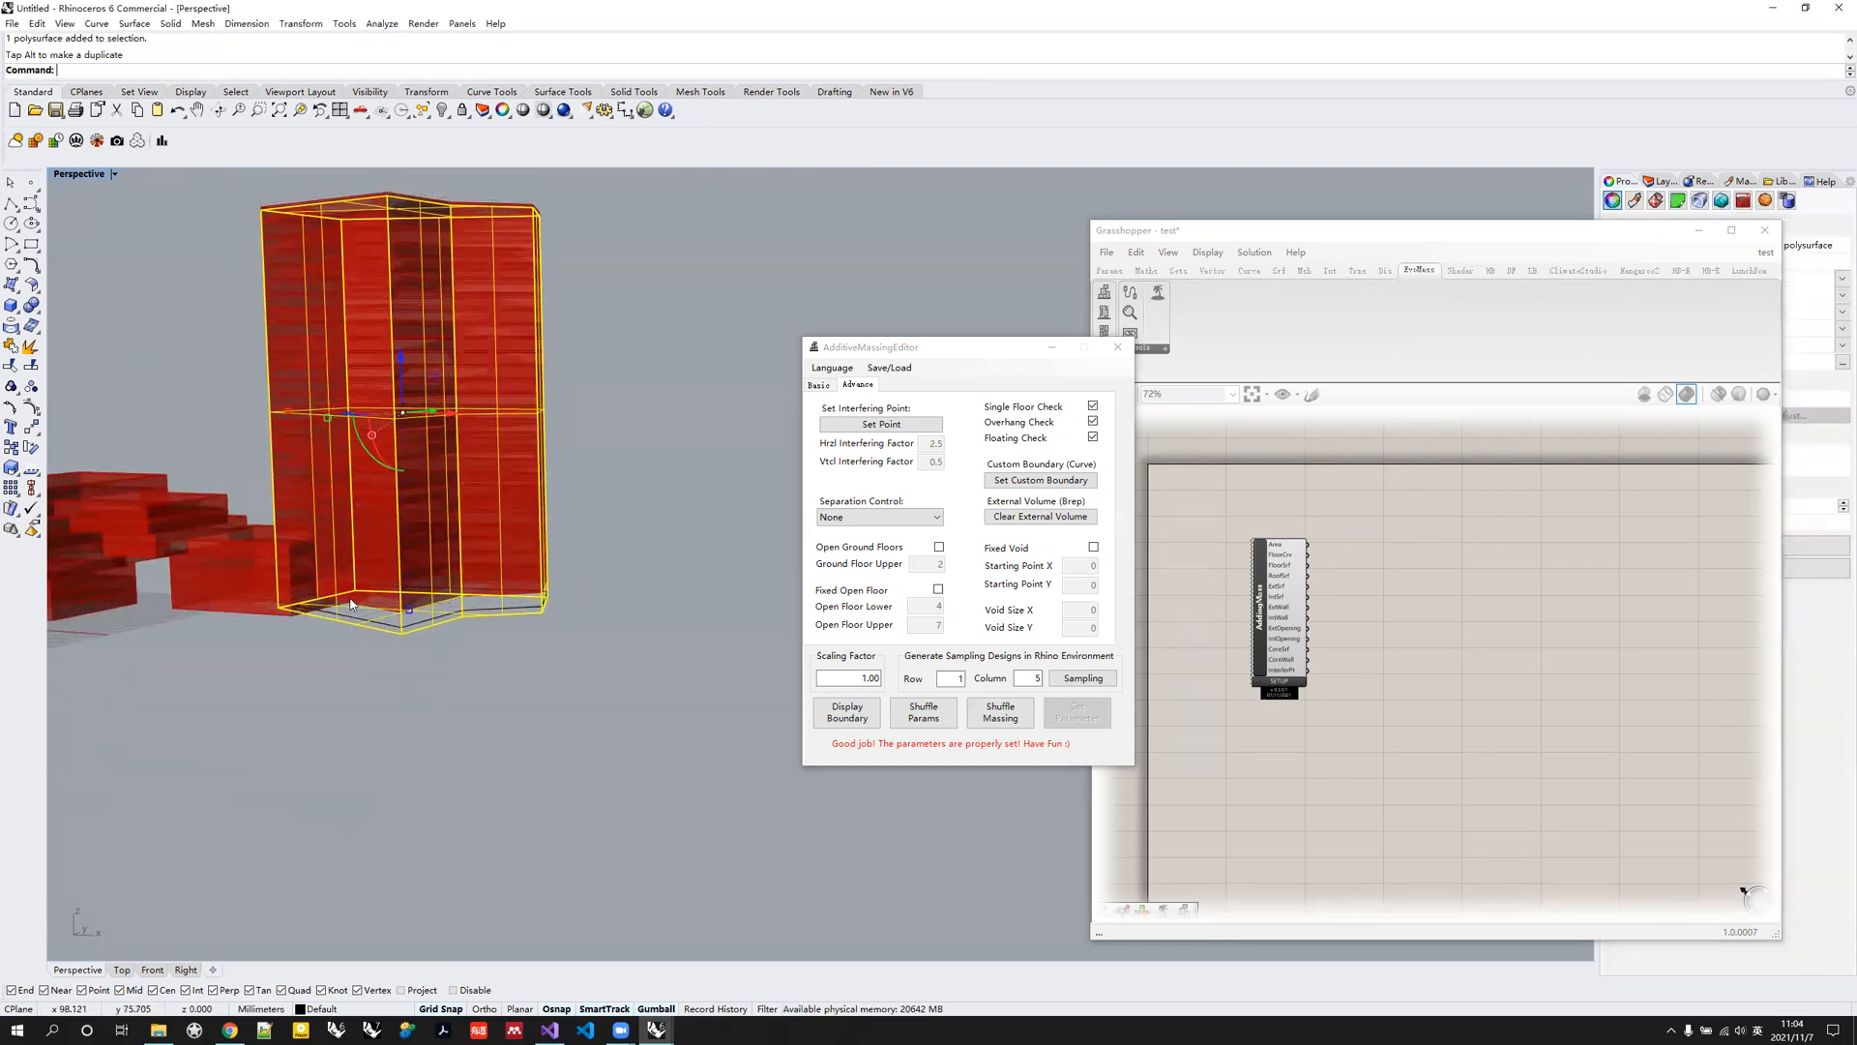
{"action": "left_click", "coordinate": [531, 665]}
Clear the external volume, reassign the lowered tower polysurface with the parameters applied, and inspect the regenerated massing.
{"action": "left_click", "coordinate": [1041, 516]}
{"action": "left_click", "coordinate": [1077, 712]}
{"action": "left_click", "coordinate": [1041, 515]}
{"action": "left_click", "coordinate": [454, 492]}
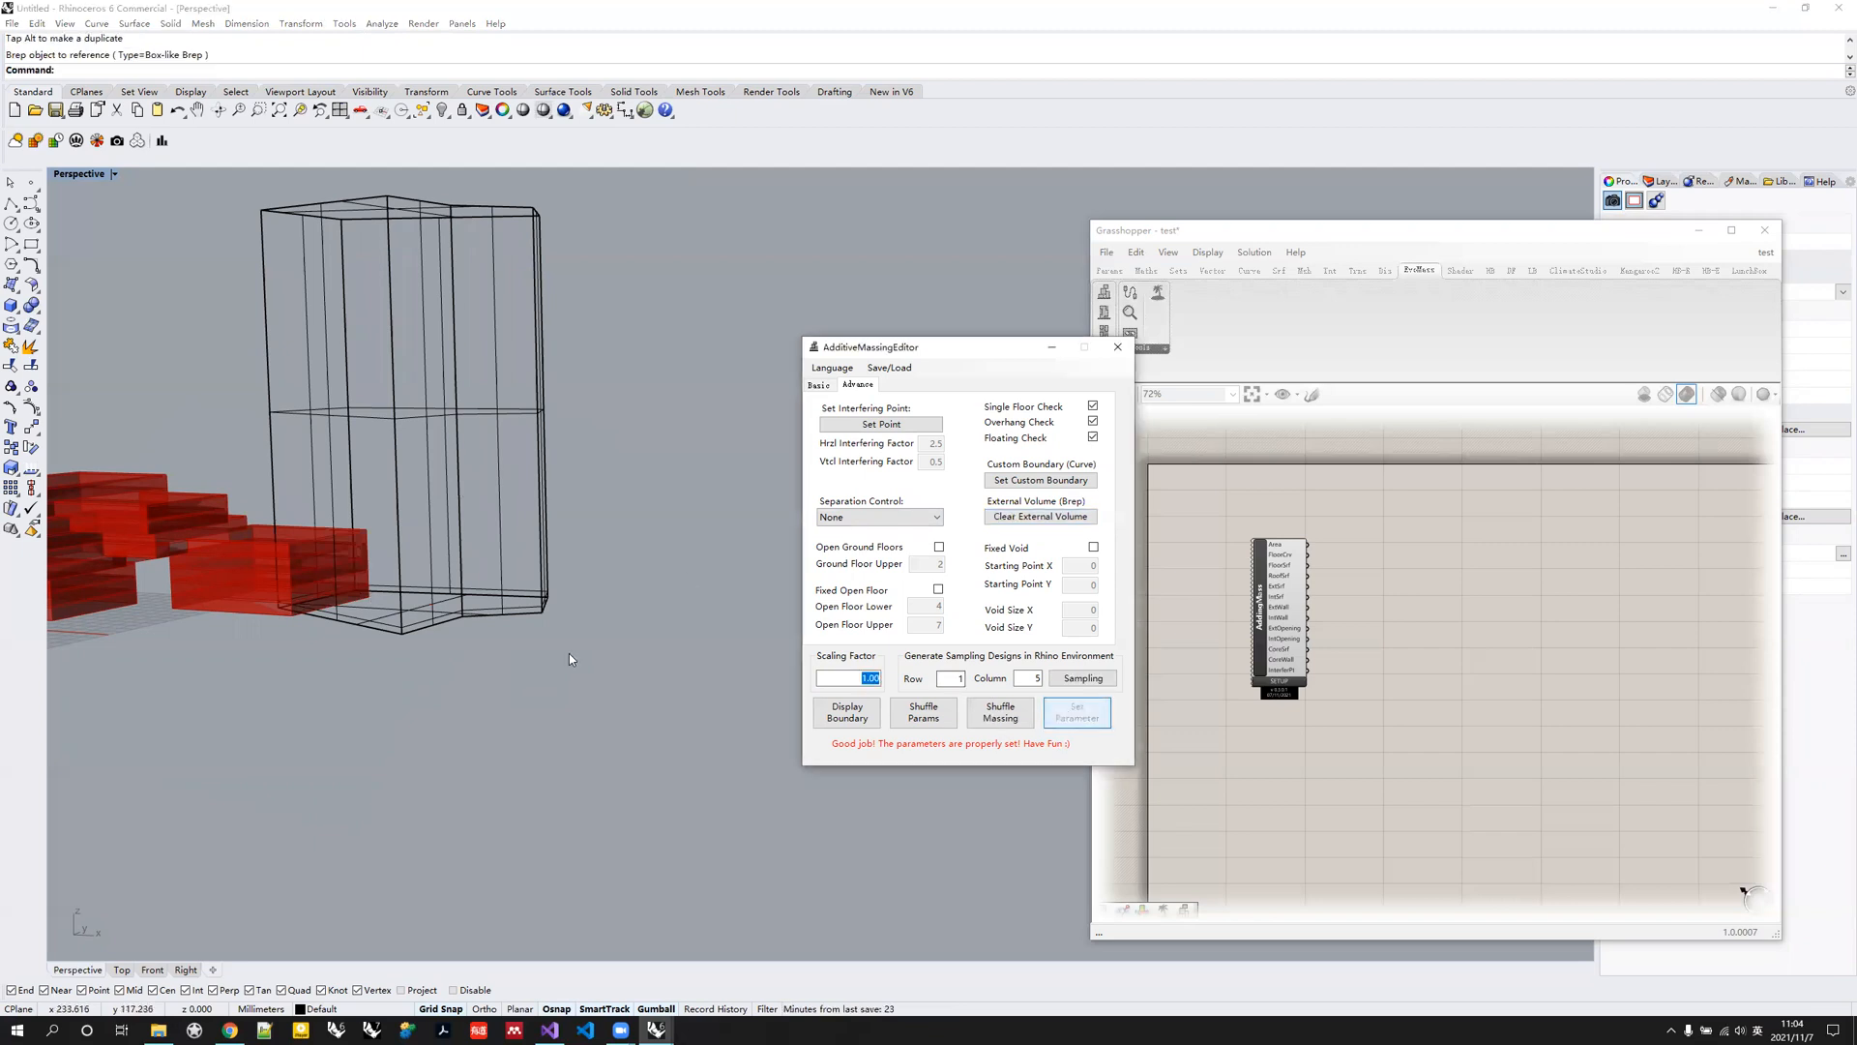
{"action": "right_click_drag", "start_coordinate": [494, 630], "coordinate": [542, 642]}
{"action": "scroll", "coordinate": [542, 642], "scroll_direction": "down", "scroll_amount": 4}
{"action": "right_click_drag", "start_coordinate": [581, 569], "coordinate": [545, 633]}
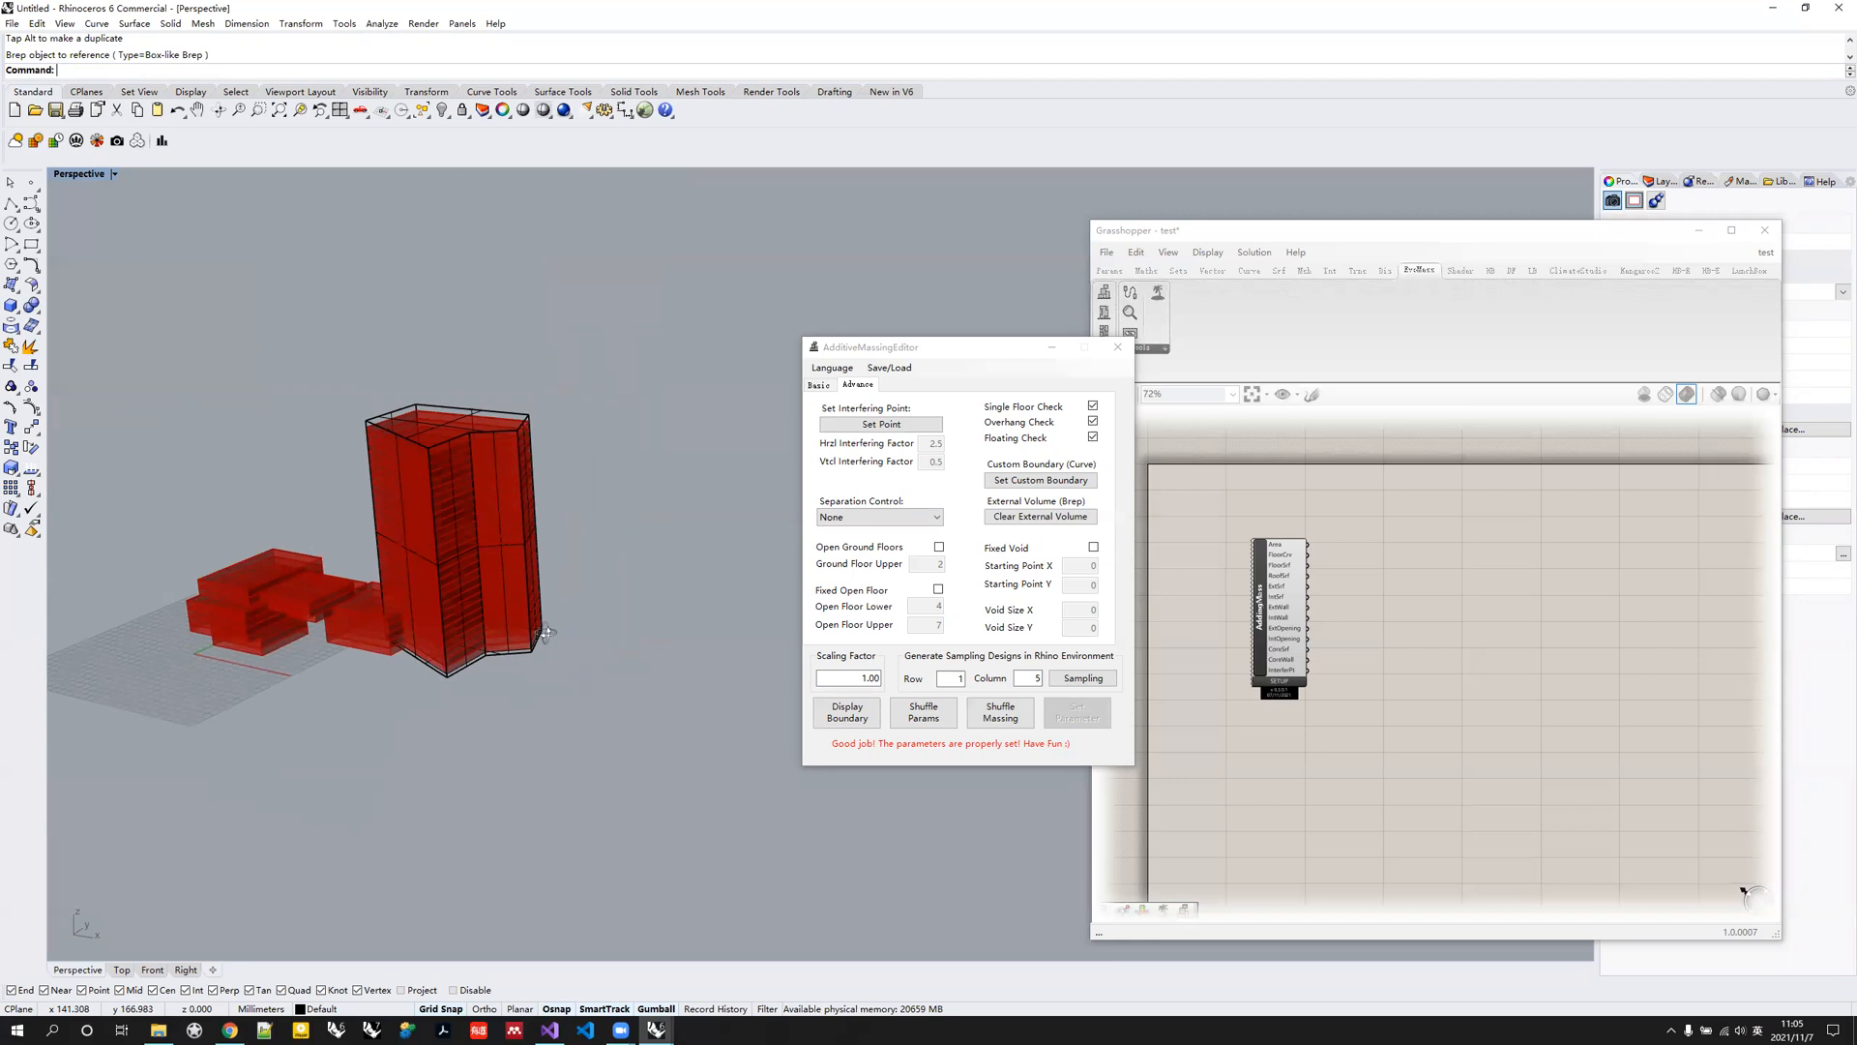
{"action": "right_click_drag", "start_coordinate": [545, 633], "coordinate": [547, 638]}
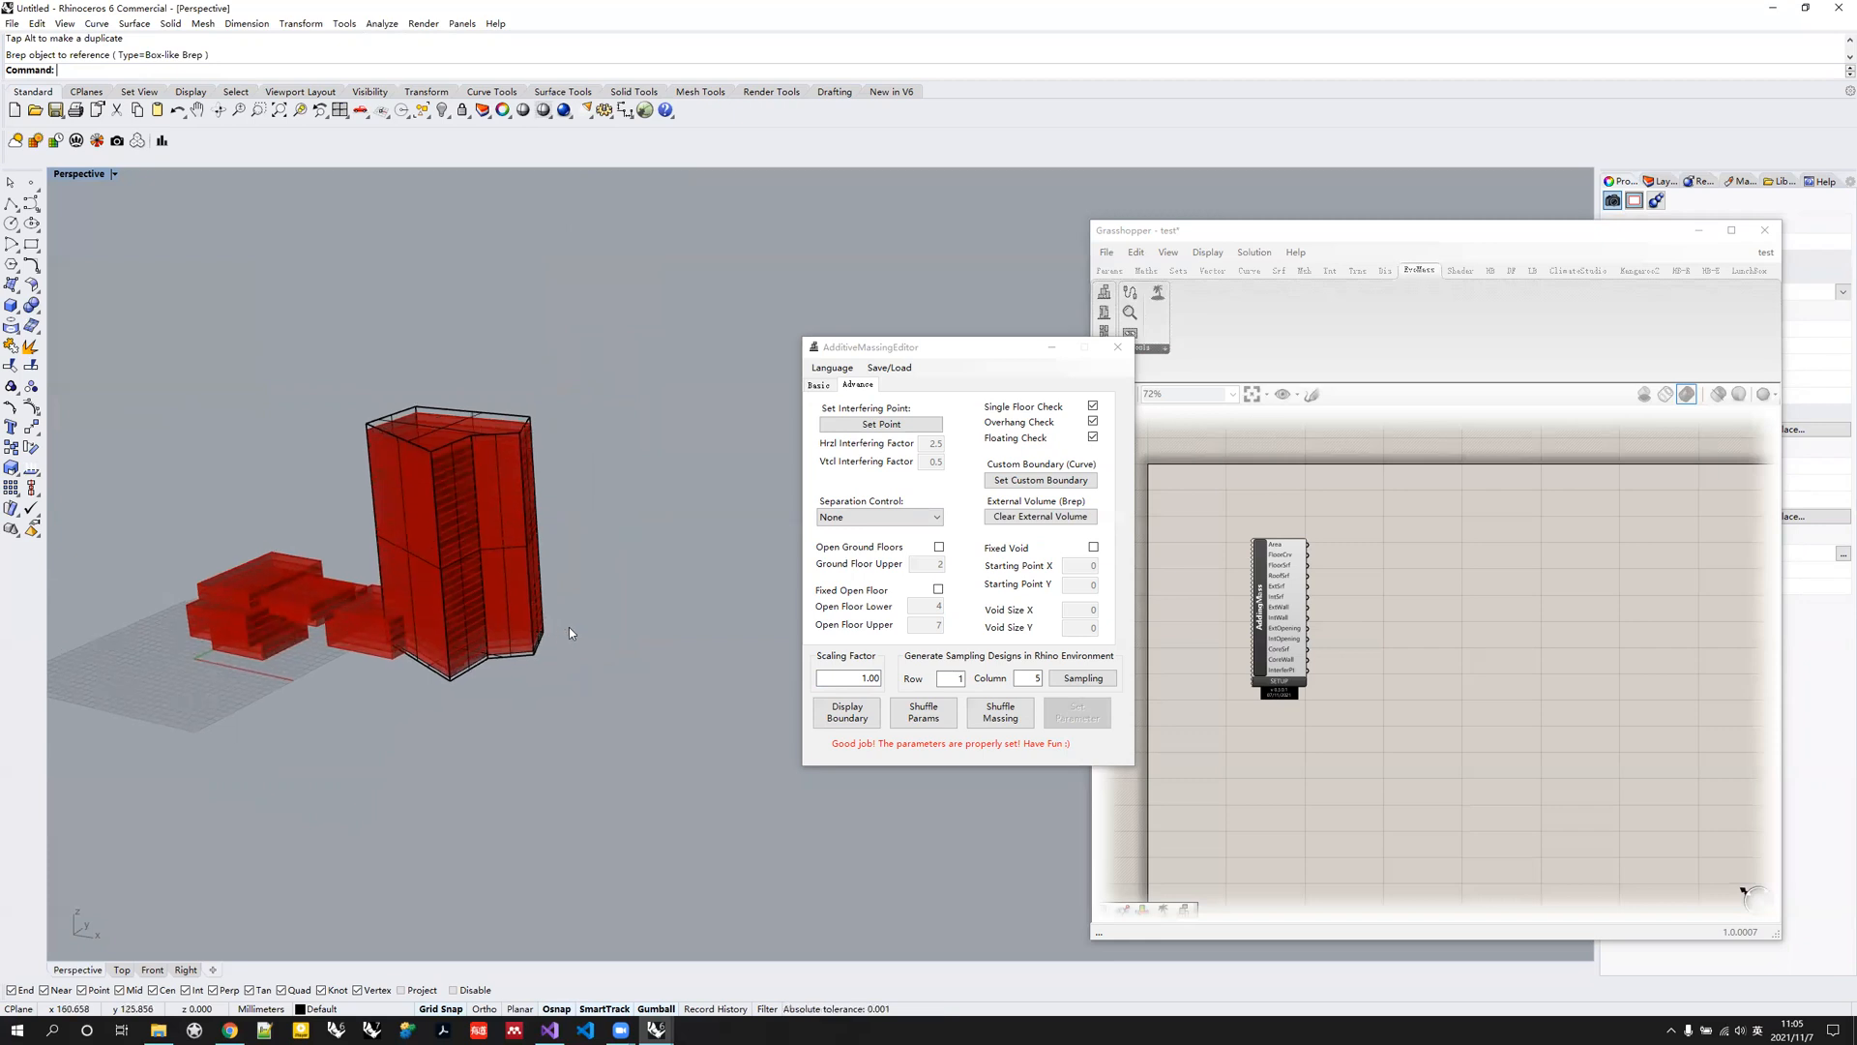
Close the additive massing editor and delete the curve, the tower polysurface and the additive massing component.
{"action": "left_click", "coordinate": [1128, 350]}
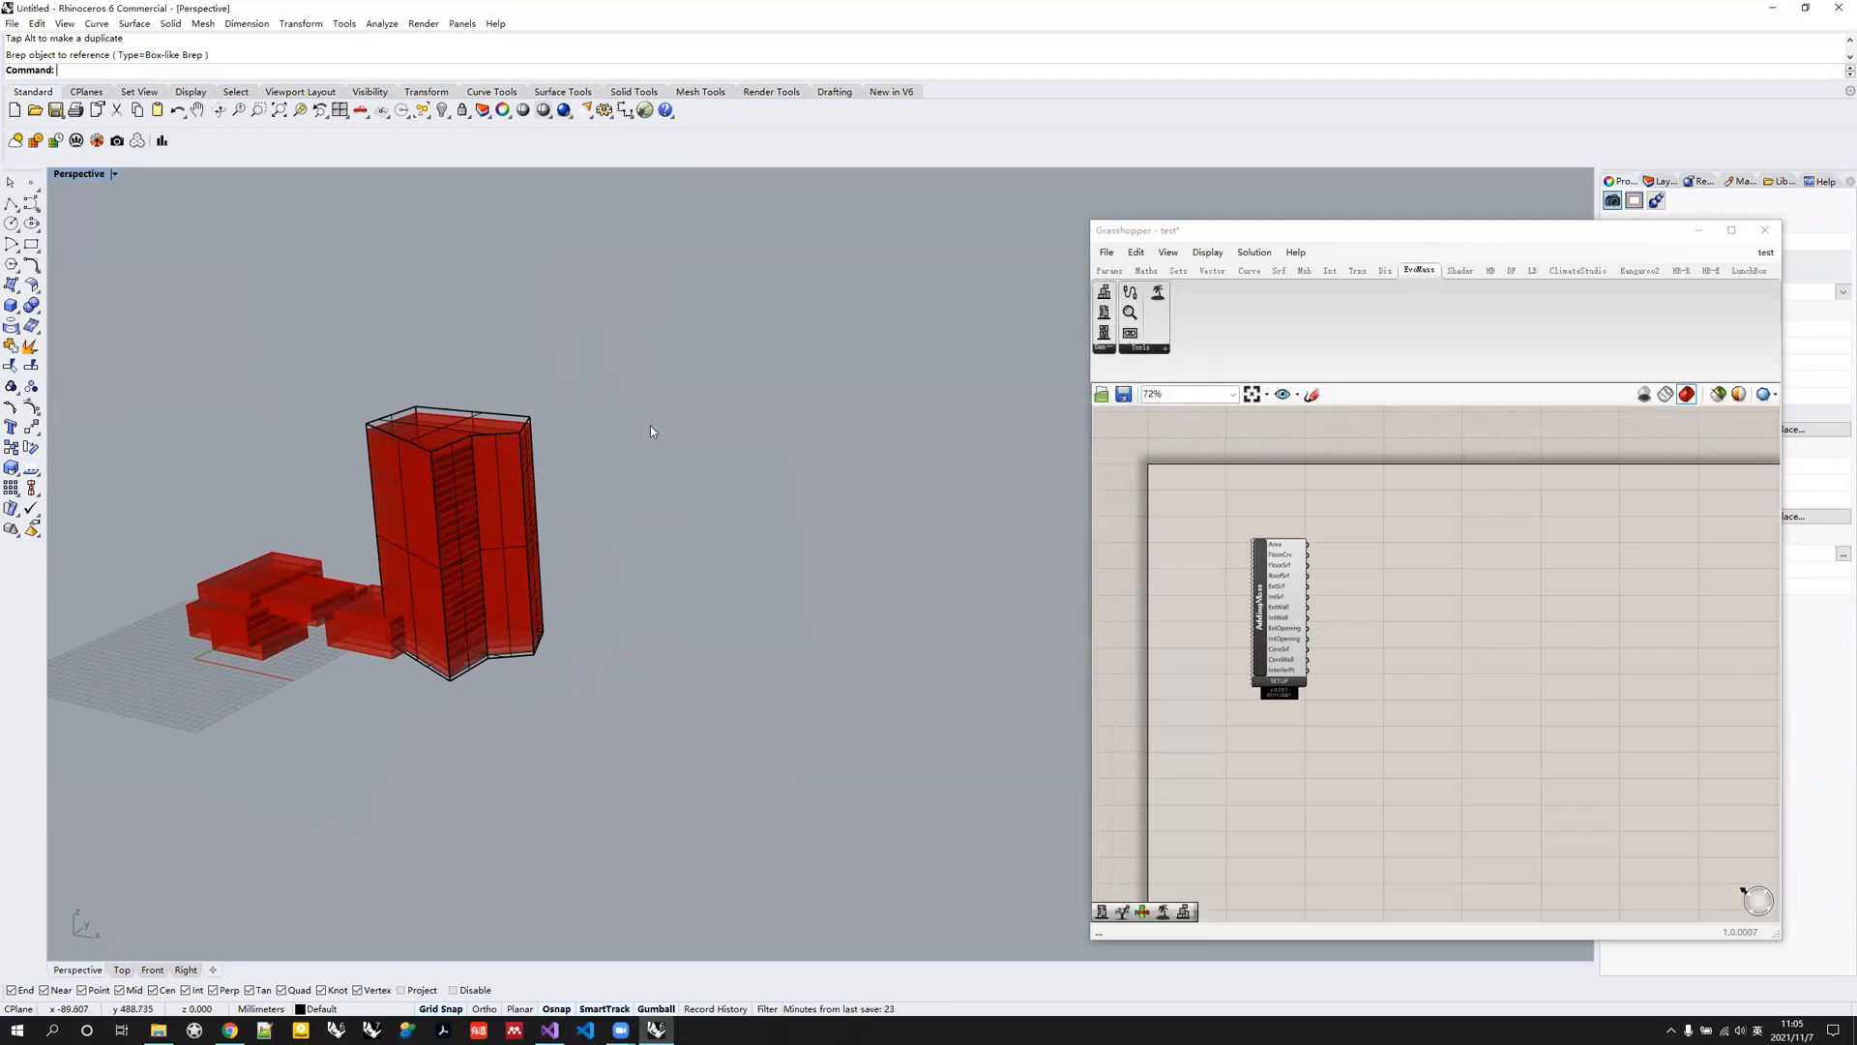
{"action": "left_click_drag", "start_coordinate": [146, 334], "coordinate": [714, 757]}
{"action": "key", "text": "Delete"}
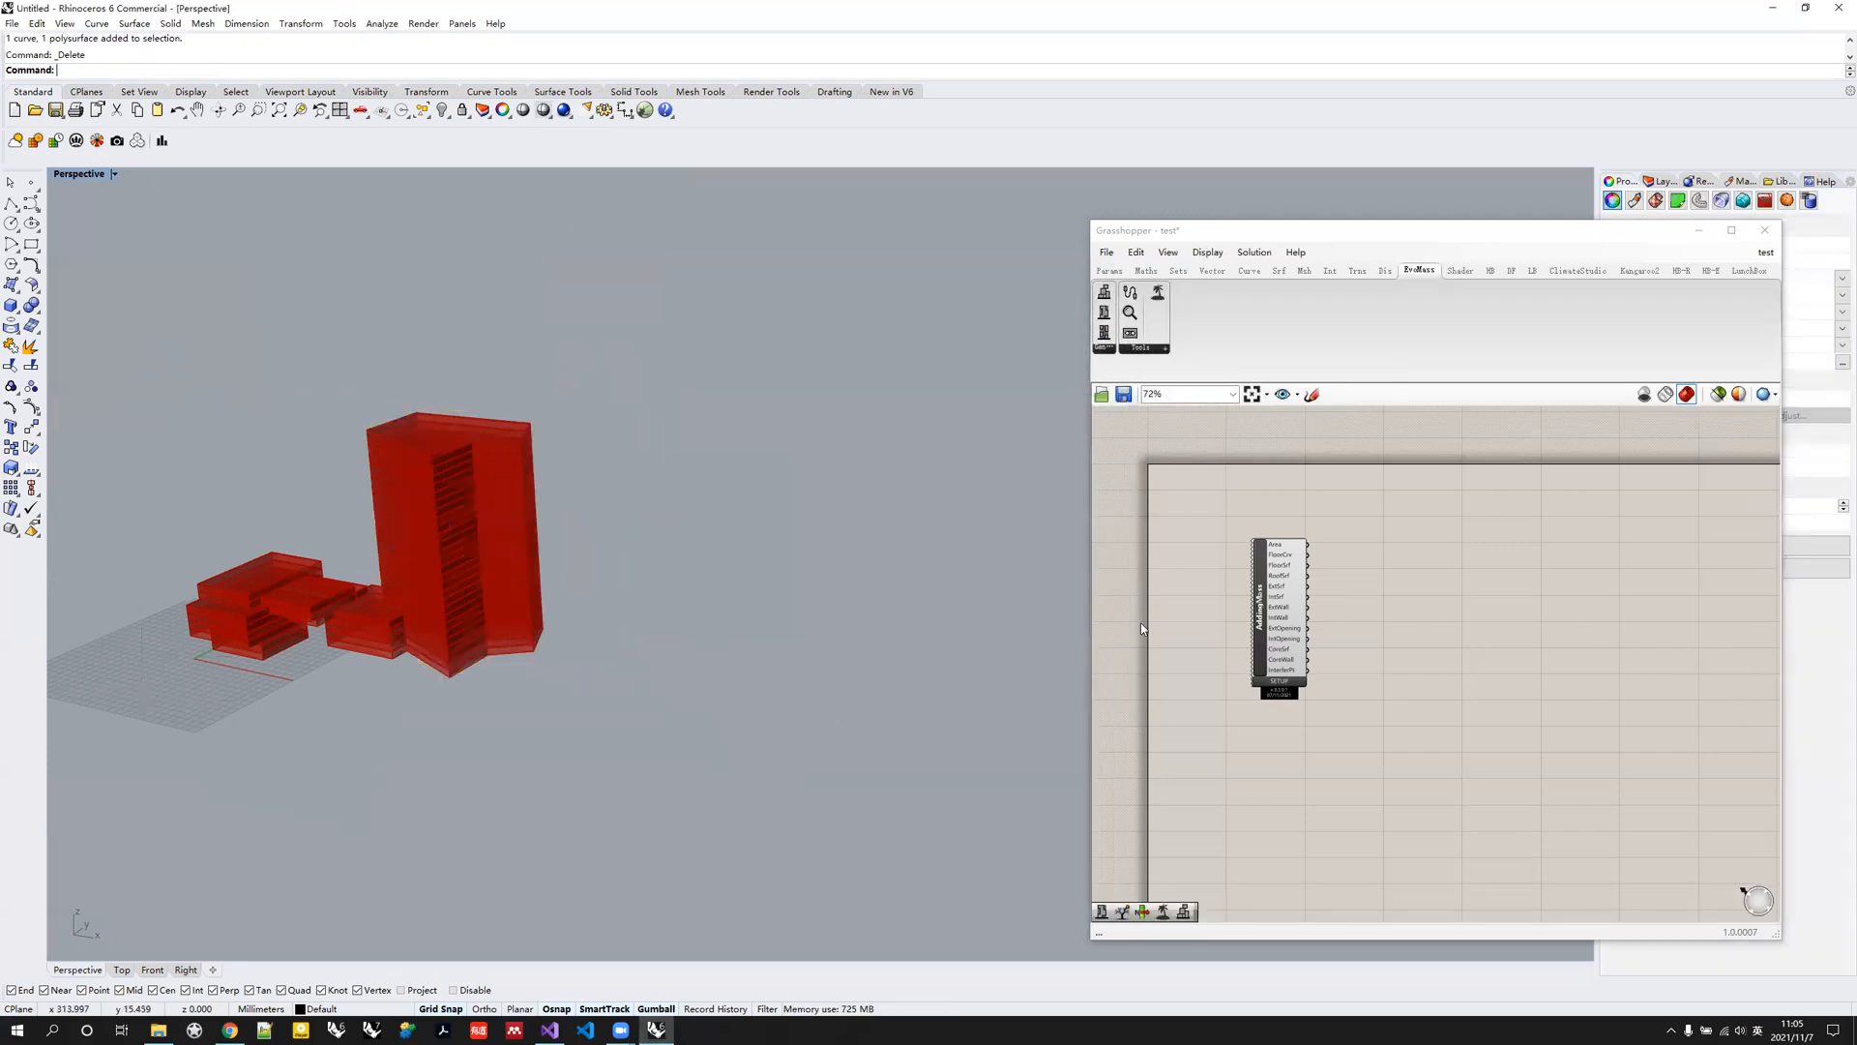
{"action": "left_click", "coordinate": [1277, 613]}
{"action": "key", "text": "Delete"}
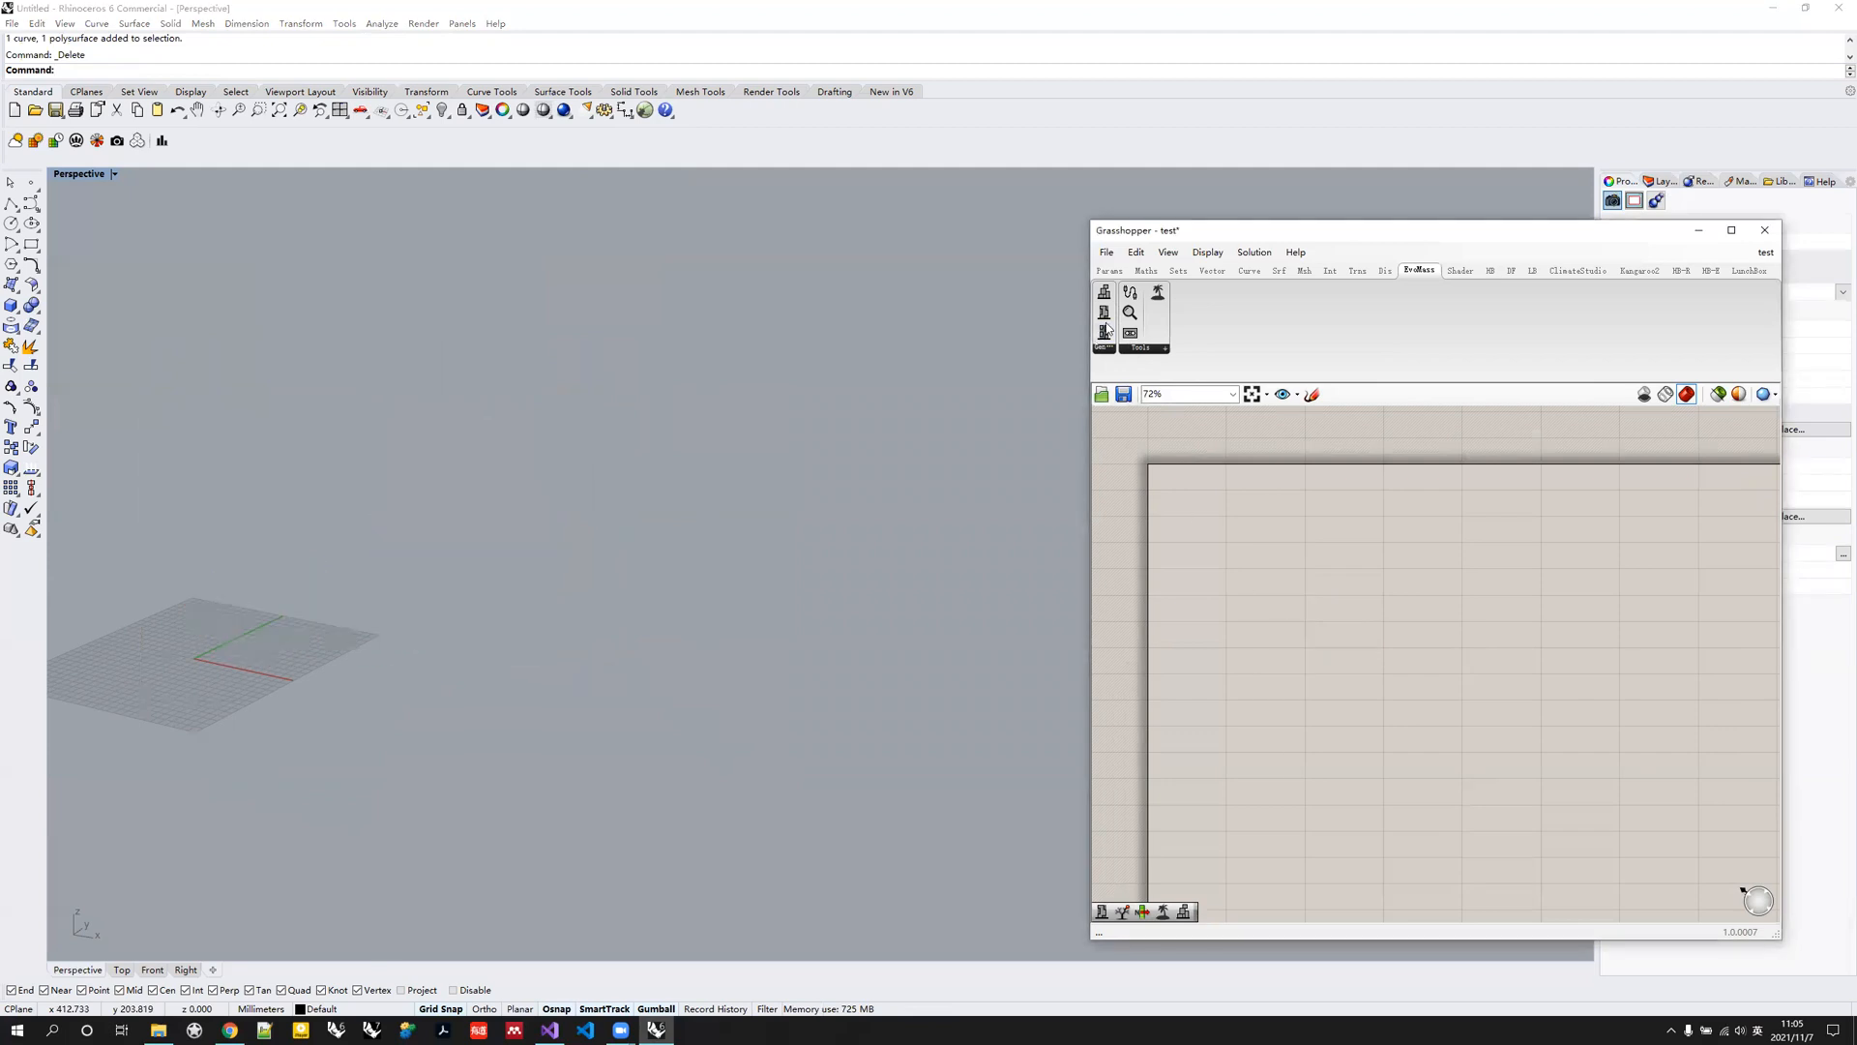
Place a subtractive massing component on the empty Grasshopper canvas and open its setup editor clear of the model.
{"action": "left_click_drag", "start_coordinate": [1108, 321], "coordinate": [1275, 614]}
{"action": "right_click_drag", "start_coordinate": [296, 607], "coordinate": [542, 554], "text": "shift"}
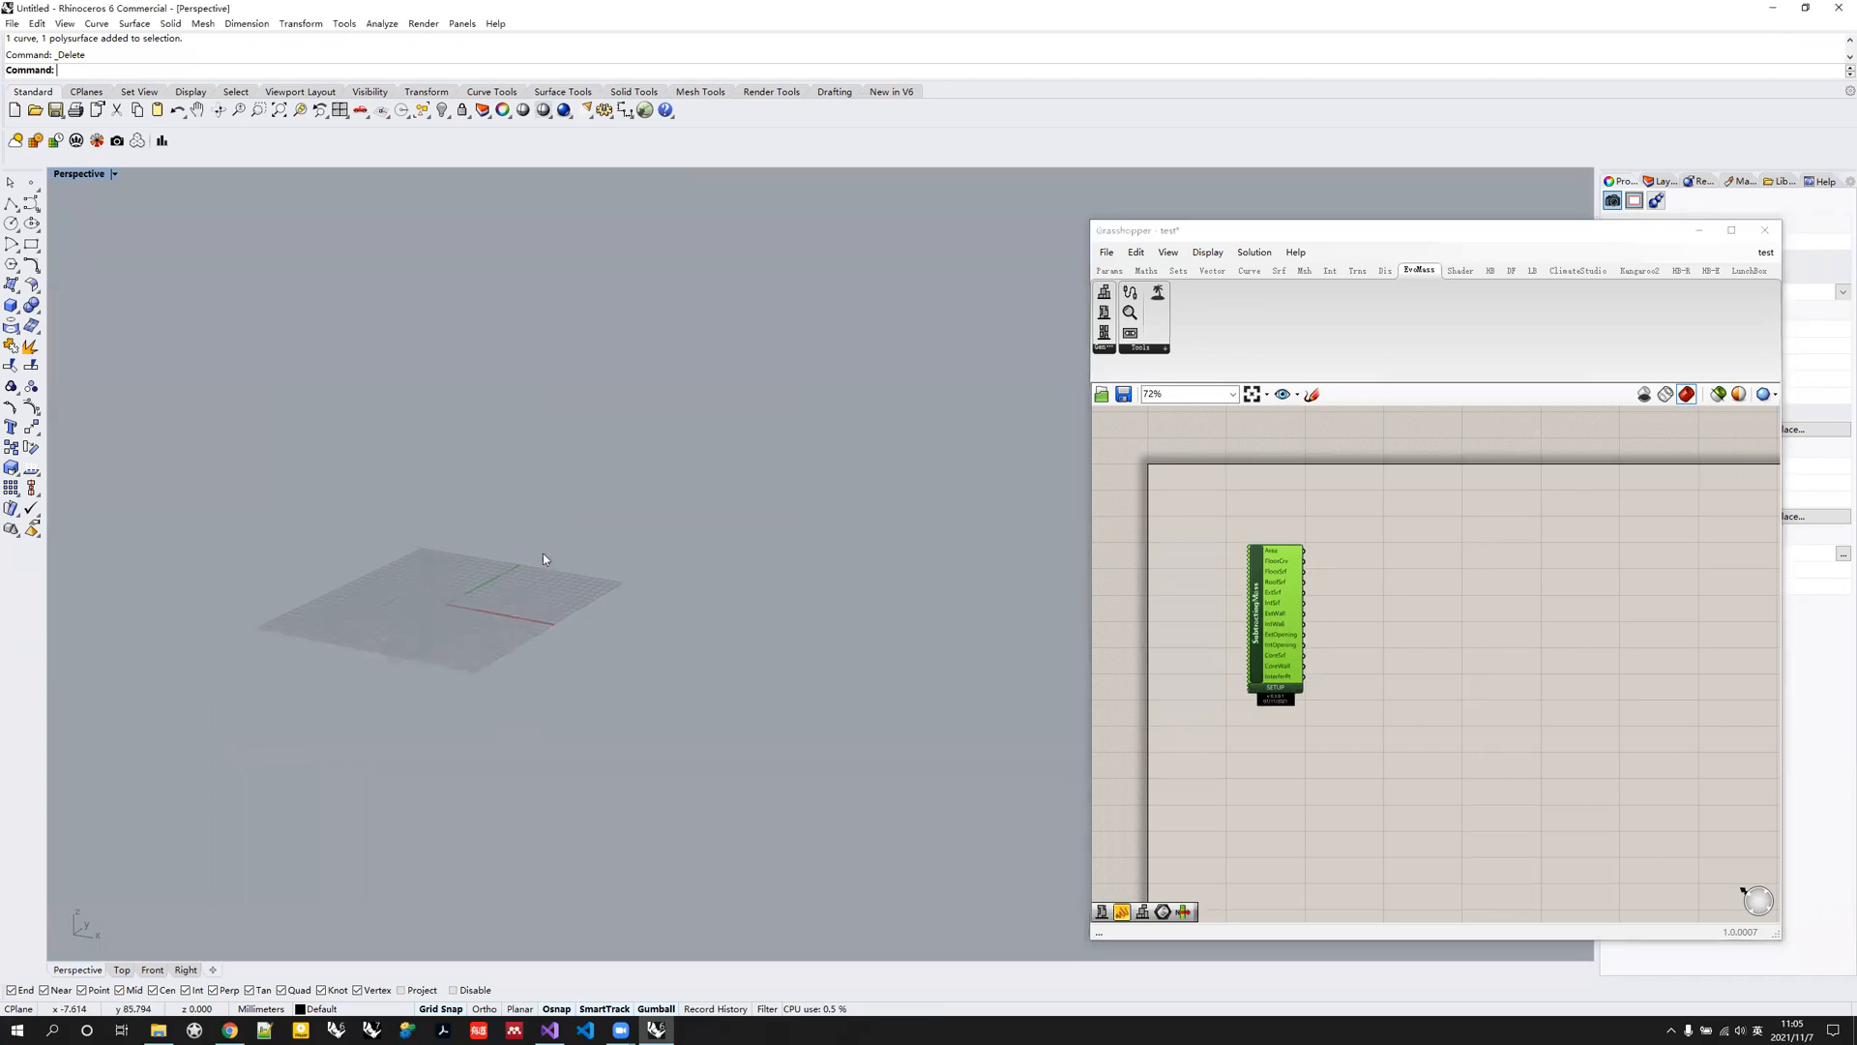
{"action": "left_click", "coordinate": [1275, 687]}
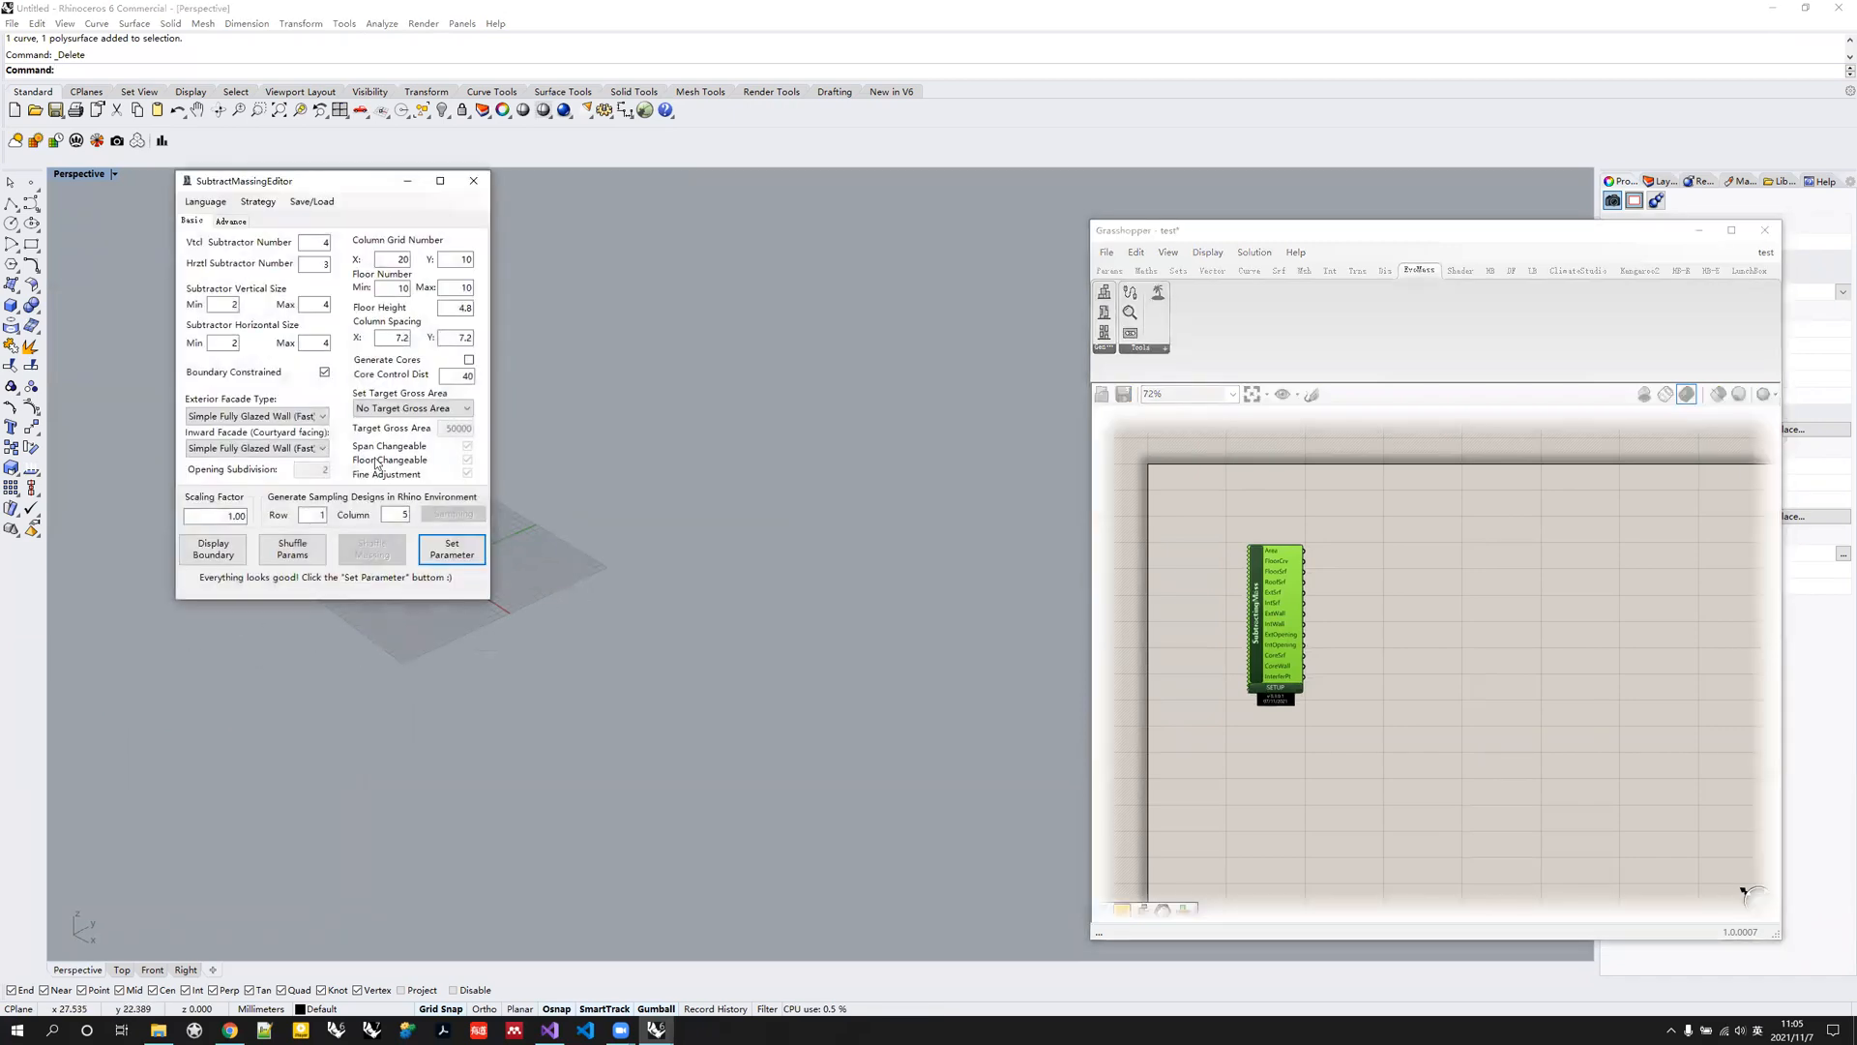
{"action": "left_click_drag", "start_coordinate": [445, 196], "coordinate": [1242, 301]}
Apply the default subtractive parameters to generate the massing and bring it into clear view beside the editor.
{"action": "left_click", "coordinate": [1249, 653]}
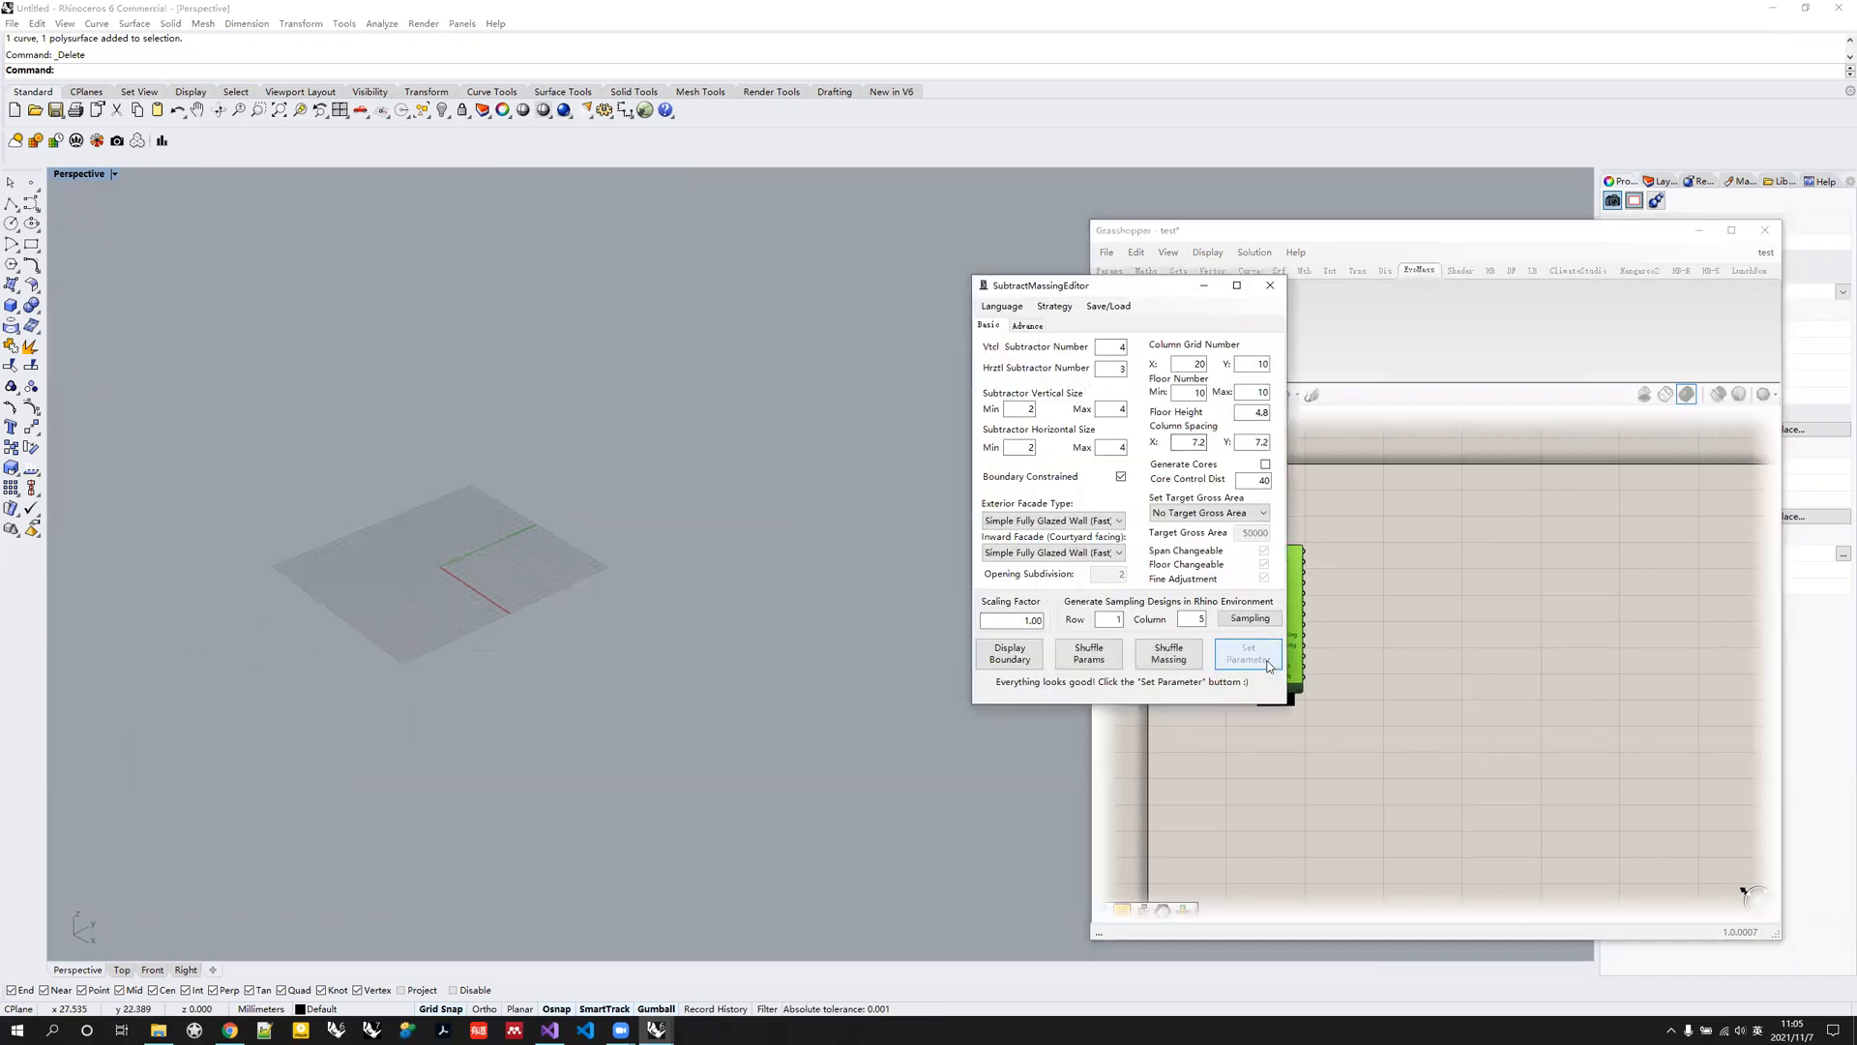
{"action": "right_click_drag", "start_coordinate": [633, 551], "coordinate": [692, 595]}
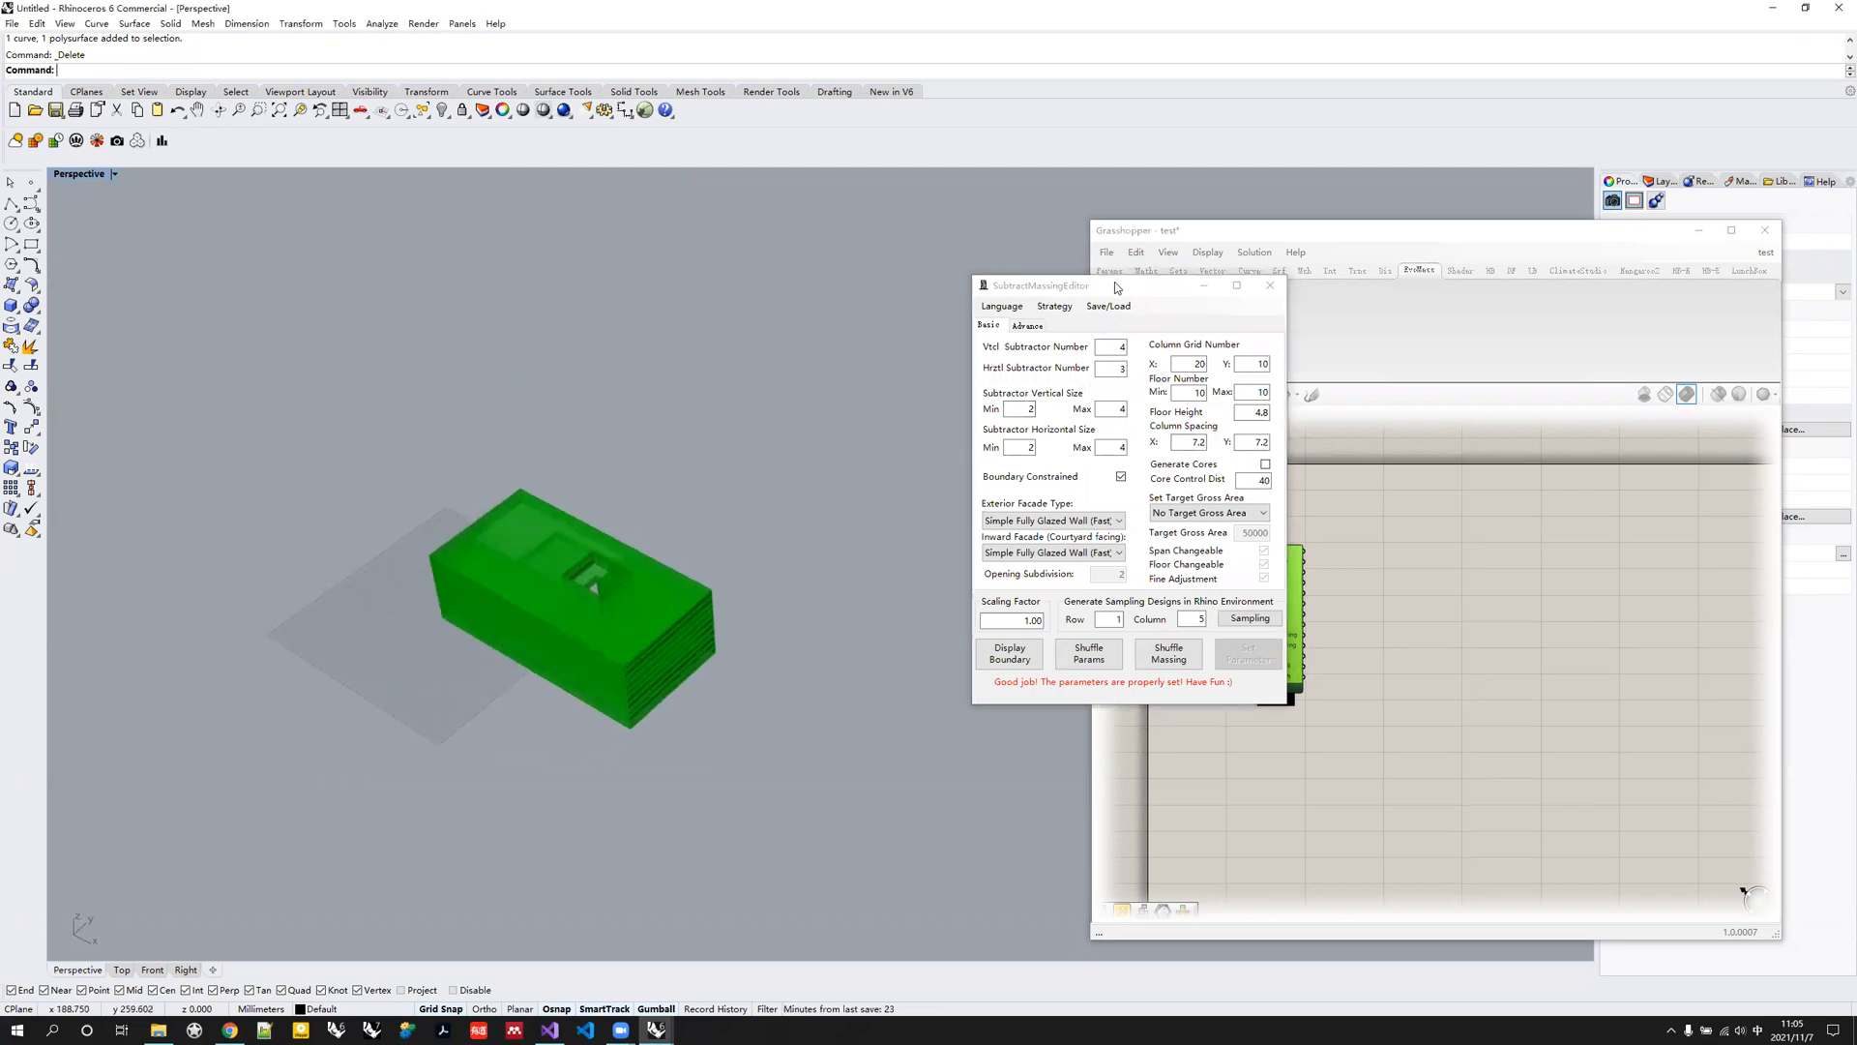
{"action": "left_click_drag", "start_coordinate": [1115, 281], "coordinate": [1048, 271]}
{"action": "left_click", "coordinate": [1470, 625]}
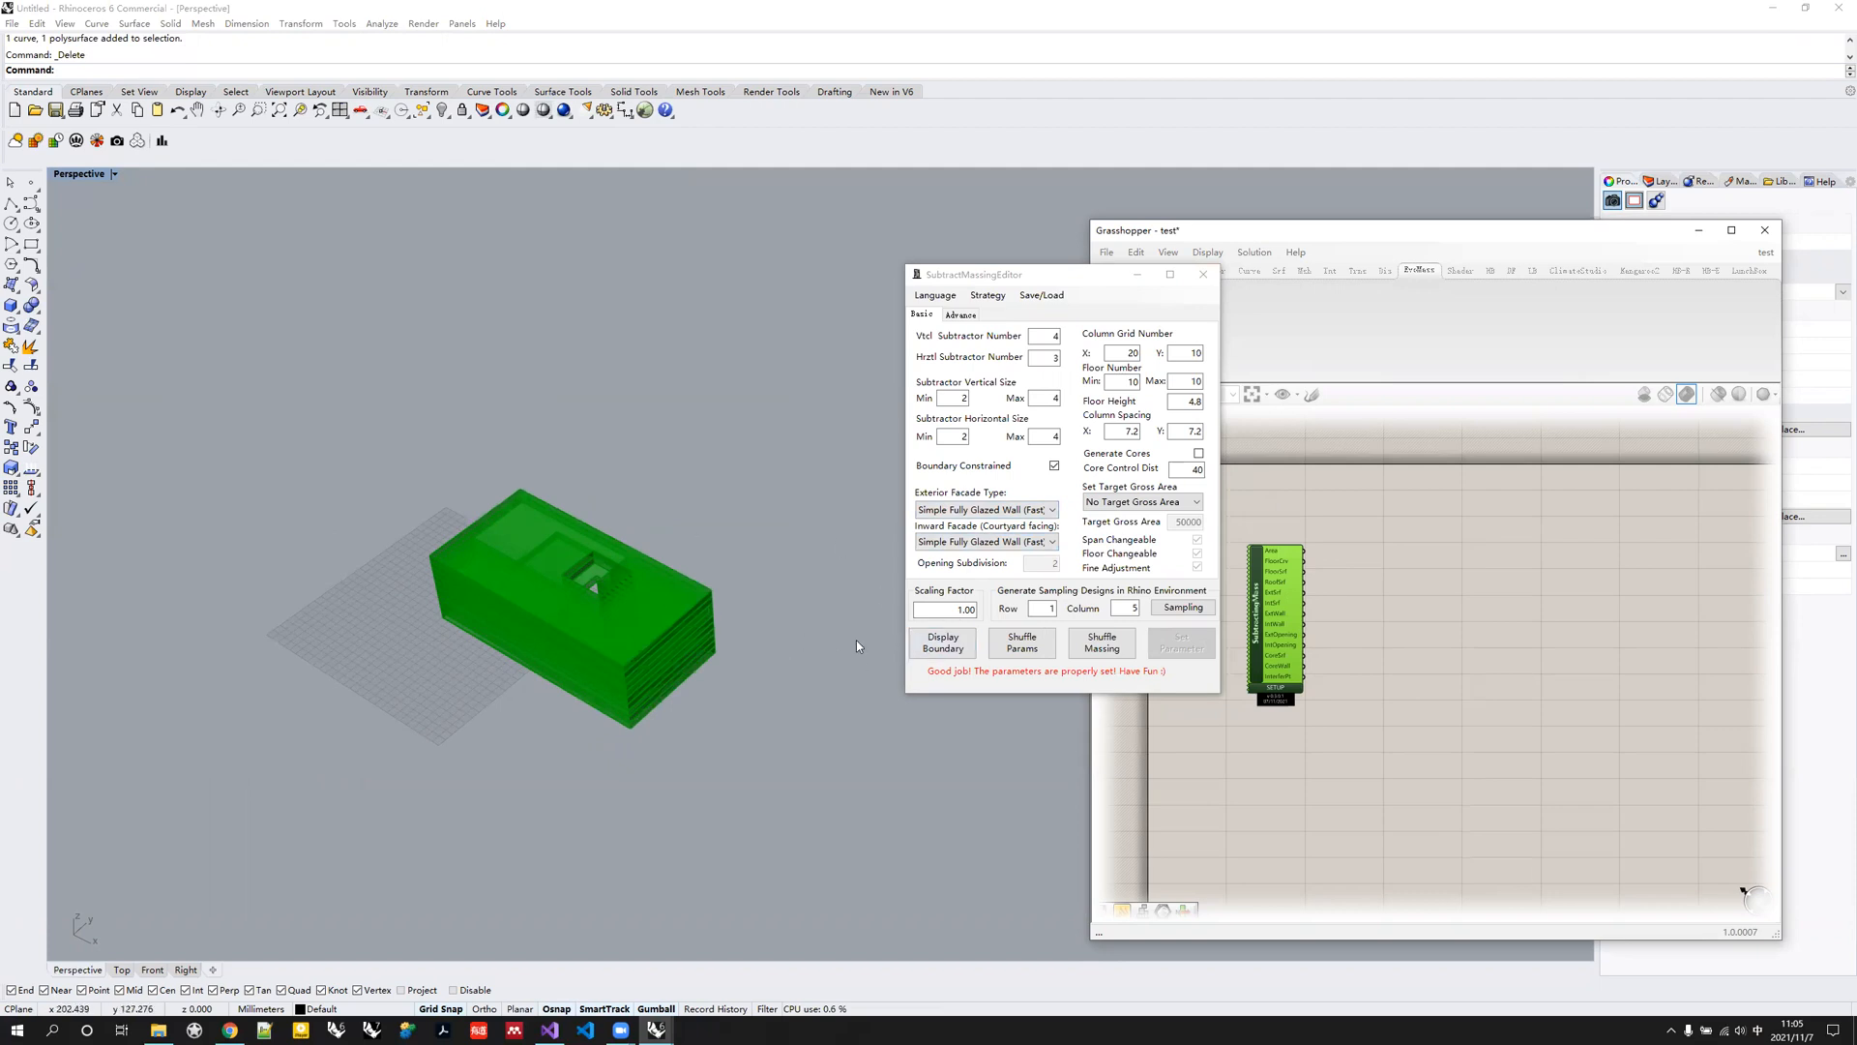
Display the maximal boundary volume of the subtractive massing and shuffle the massing twice.
{"action": "left_click", "coordinate": [948, 651]}
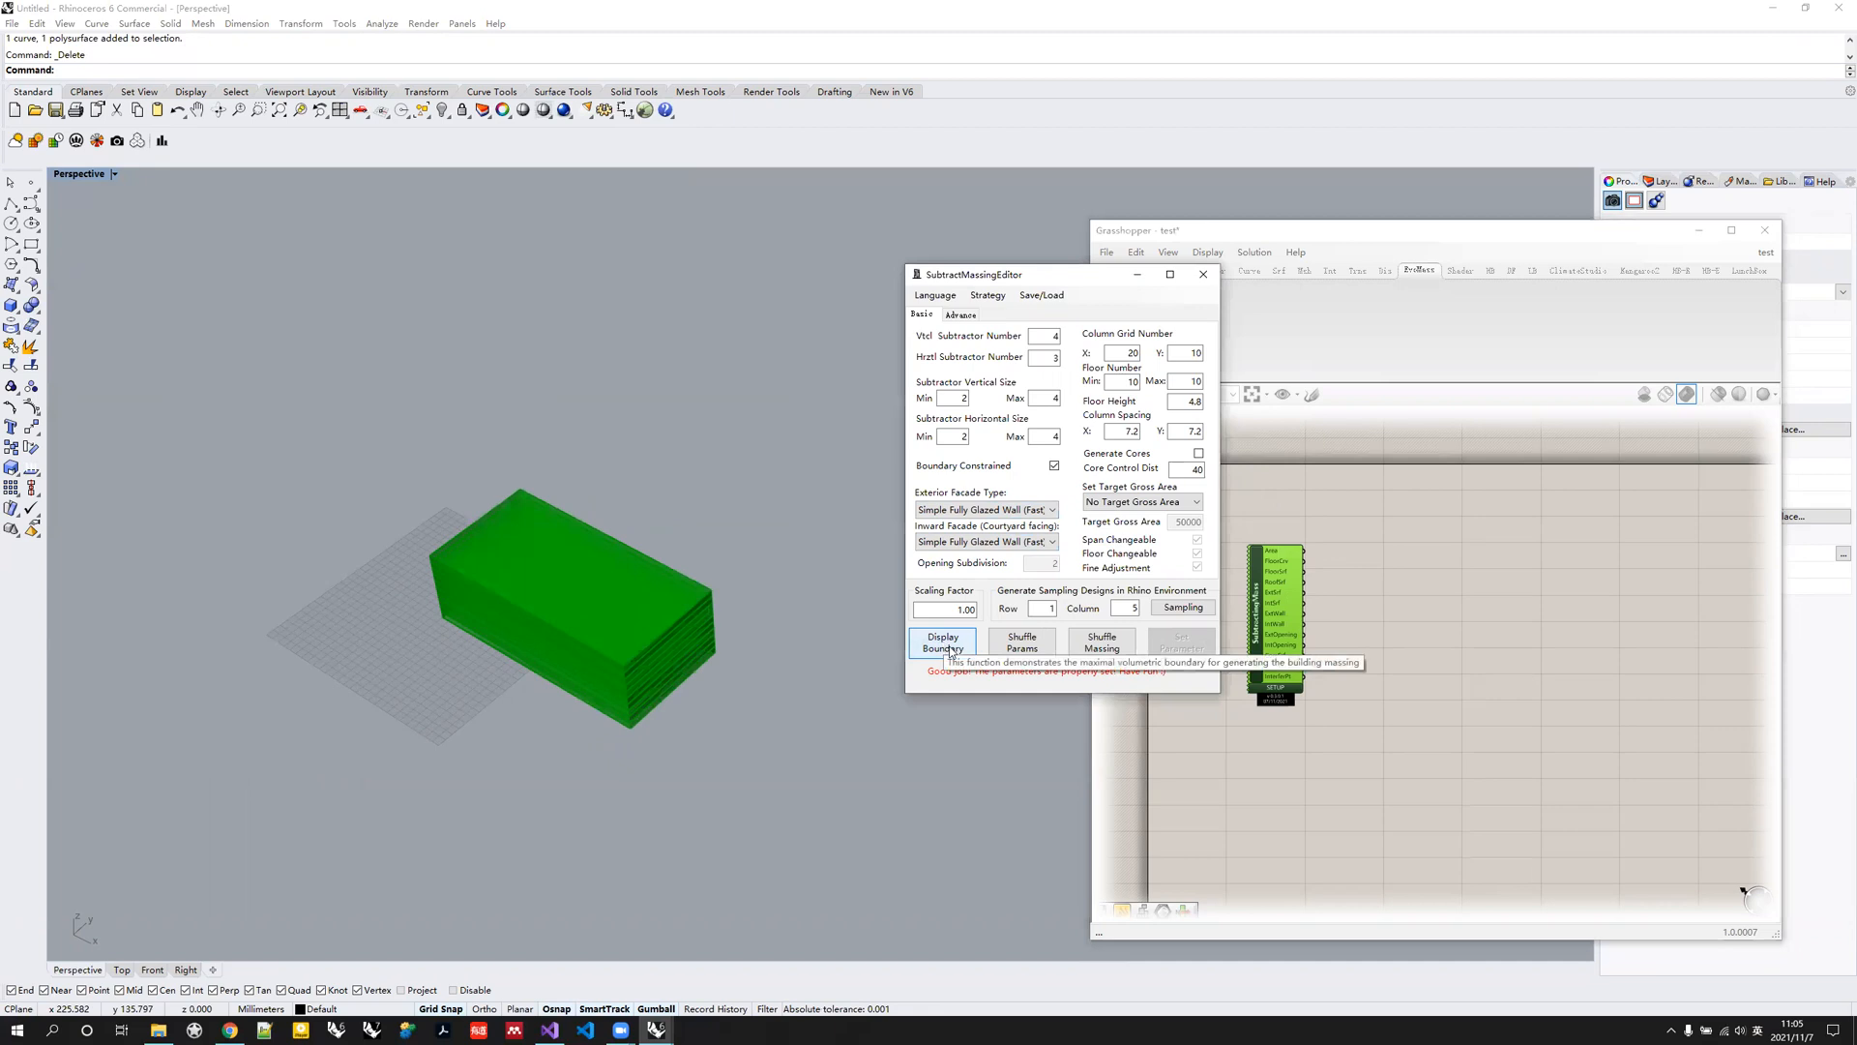
{"action": "left_click", "coordinate": [1103, 644]}
{"action": "left_click", "coordinate": [1103, 654]}
Try a scaling factor of 3 on the subtractive massing and restore the factor to 1.
{"action": "double_click", "coordinate": [968, 610]}
{"action": "type", "text": "3"}
{"action": "left_click", "coordinate": [1177, 650]}
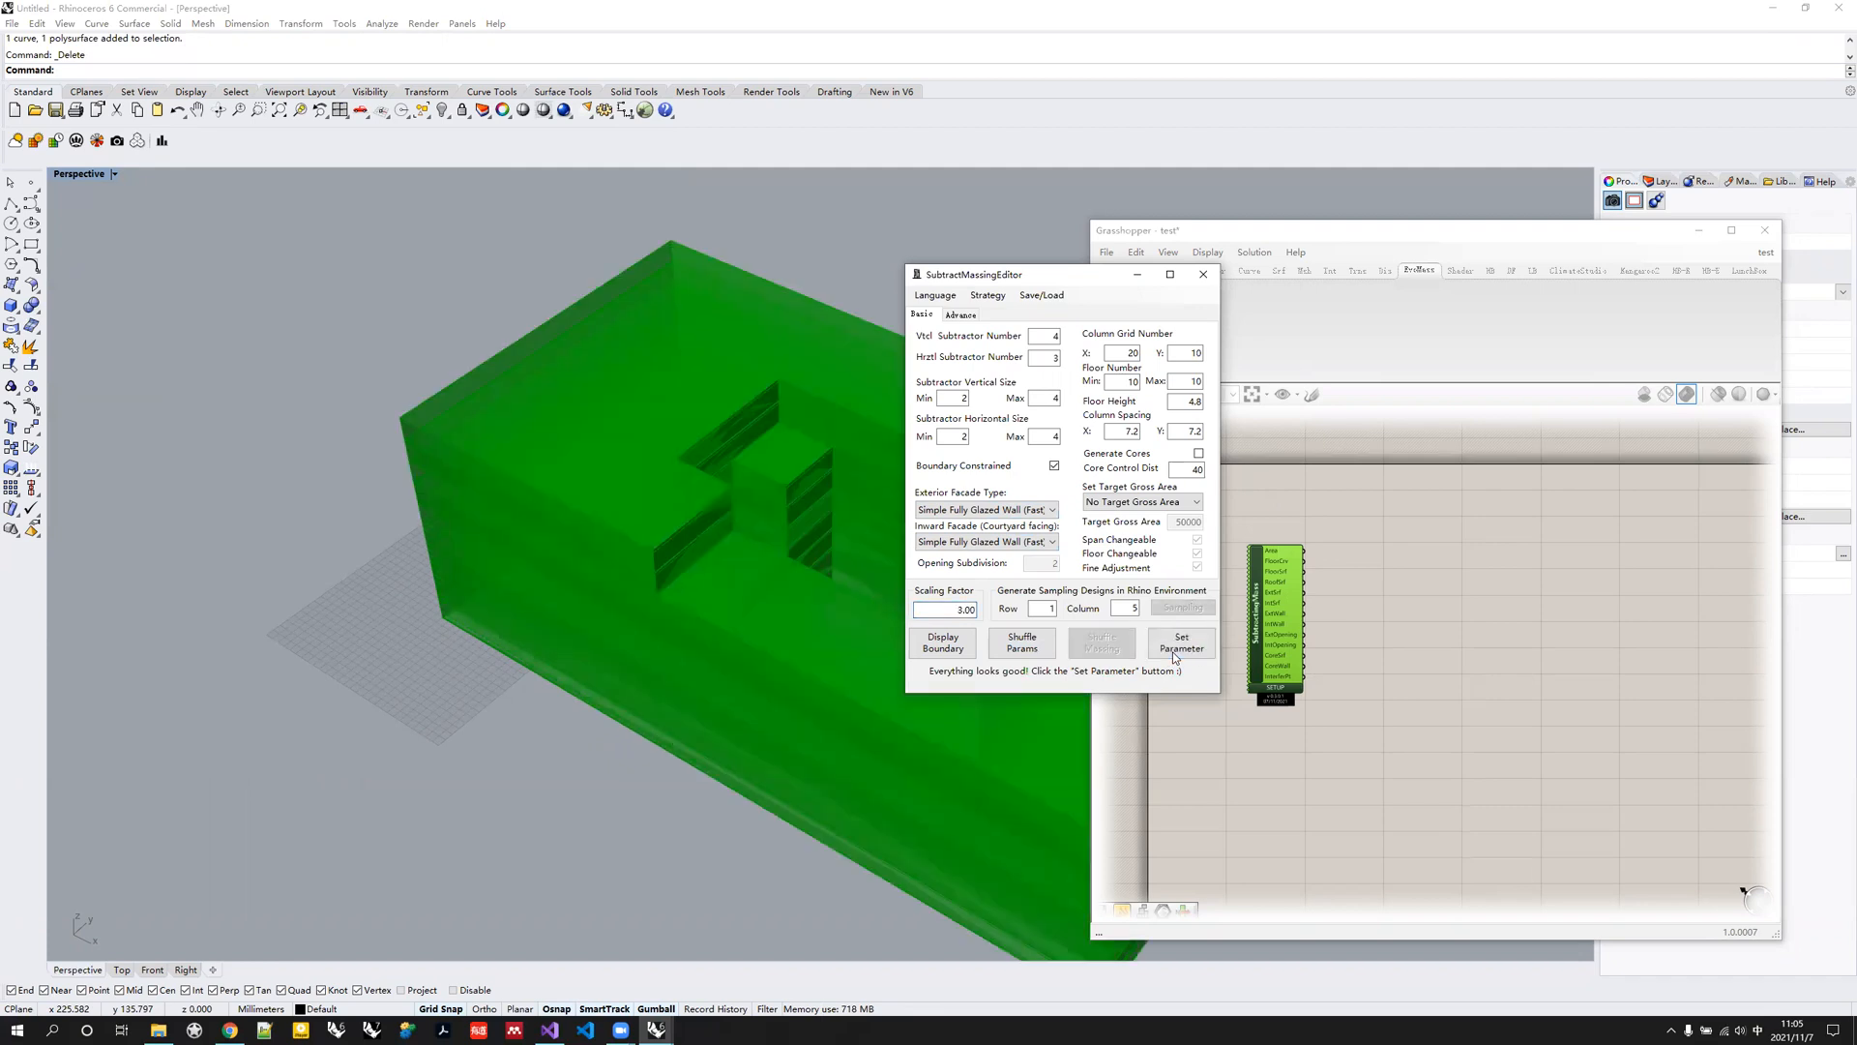
{"action": "double_click", "coordinate": [968, 610]}
{"action": "type", "text": "1"}
{"action": "left_click", "coordinate": [1179, 650]}
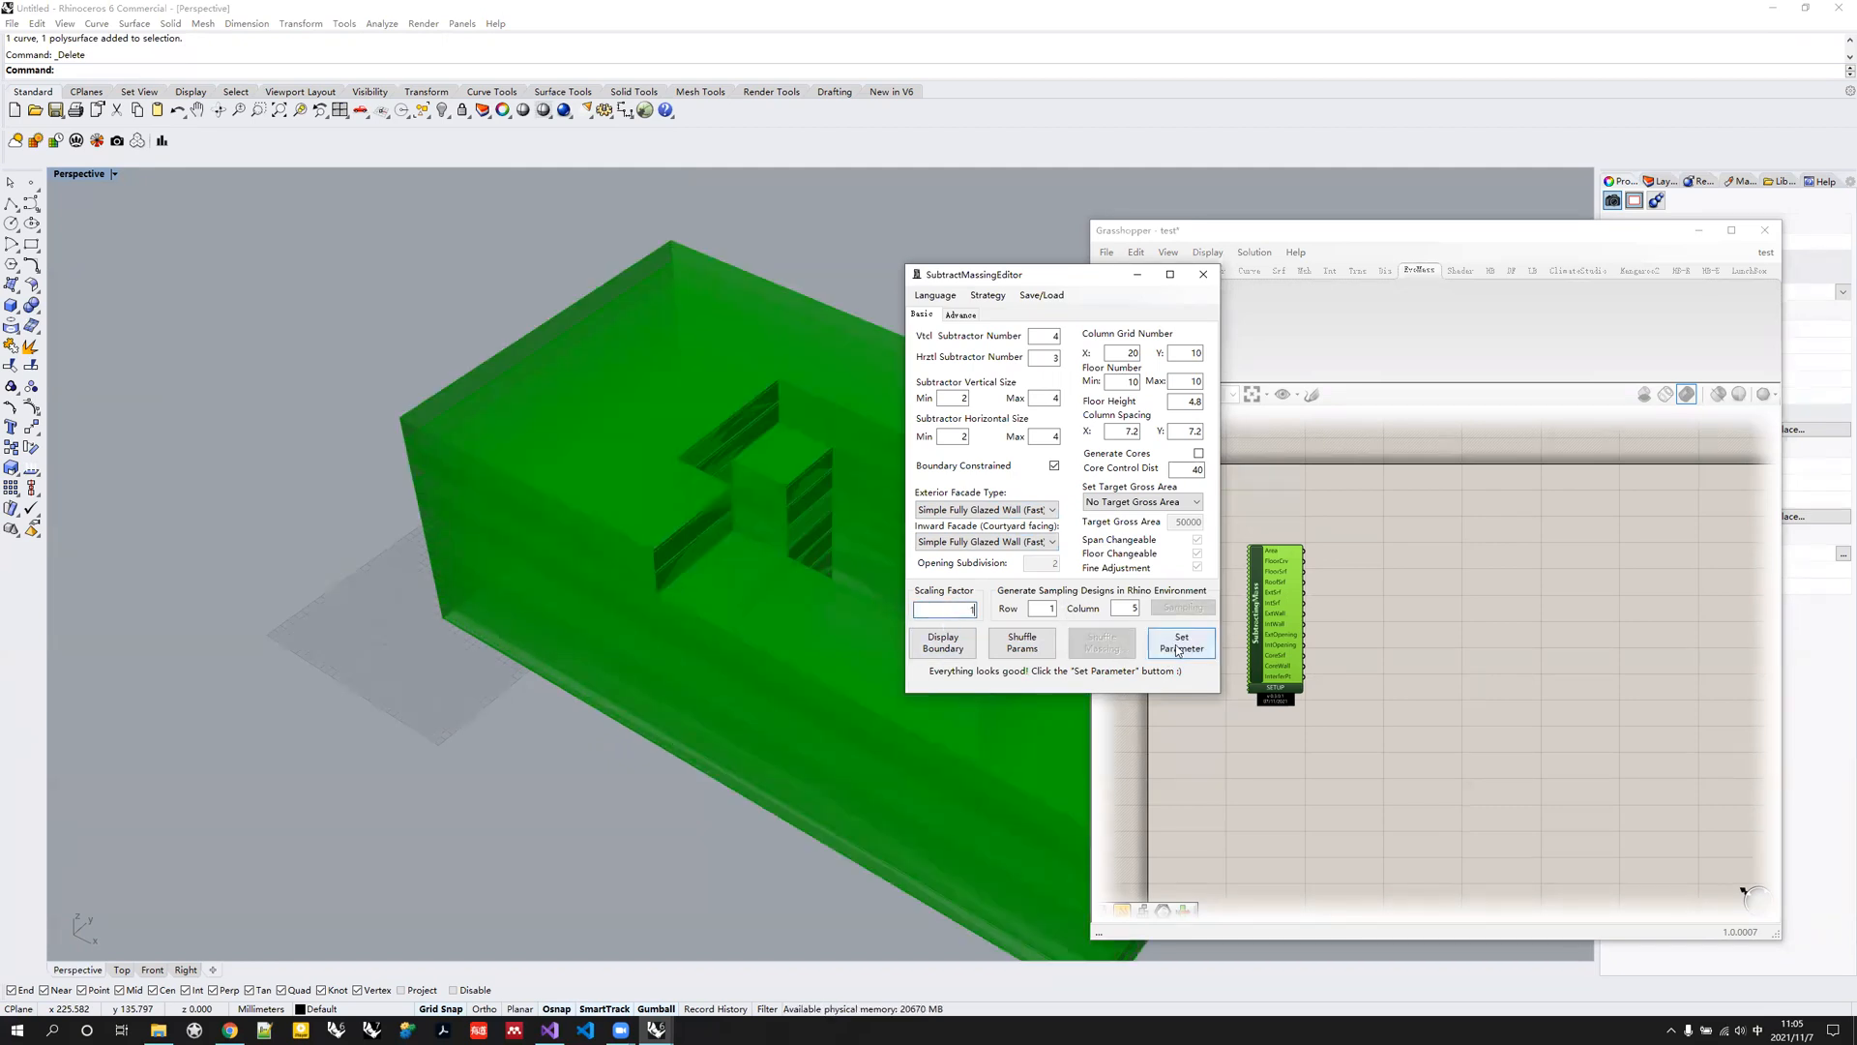
Enable core generation, set the core control distance to 30 and apply the parameters.
{"action": "mouse_move", "coordinate": [1106, 475]}
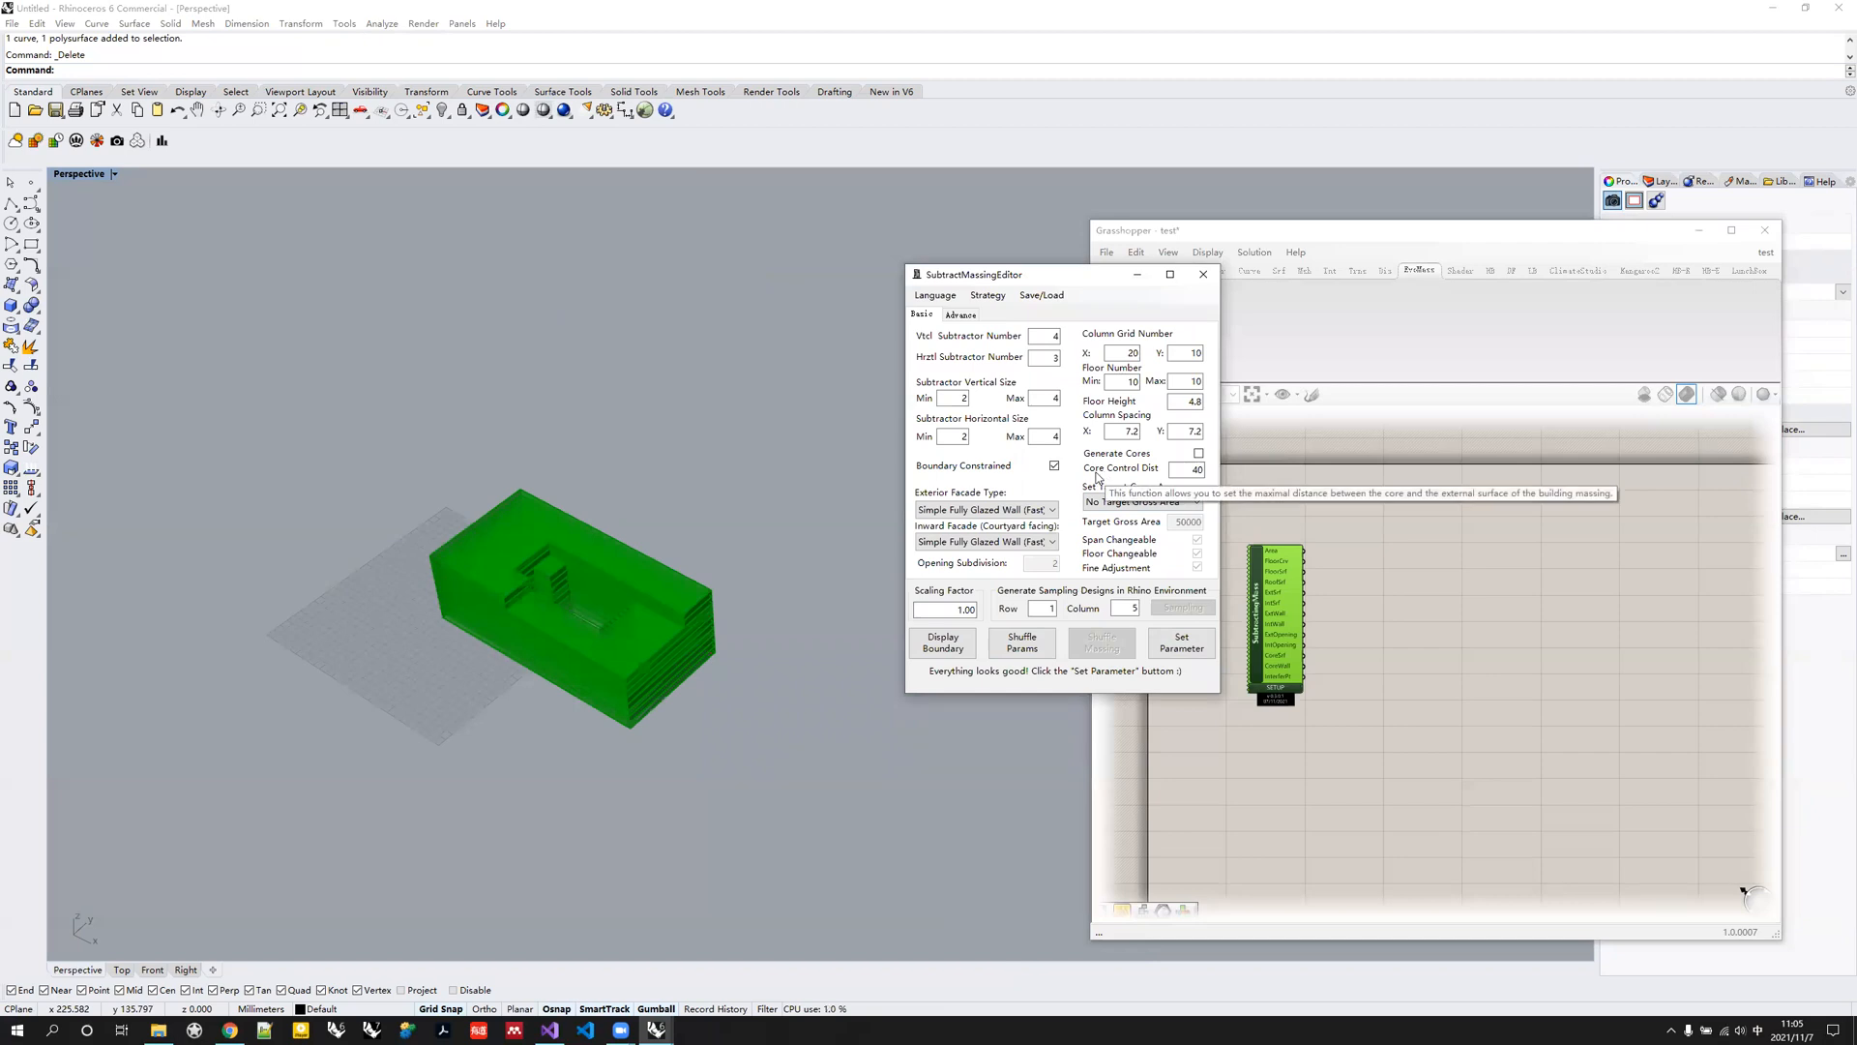
{"action": "left_click", "coordinate": [1199, 453]}
{"action": "left_click", "coordinate": [1190, 660]}
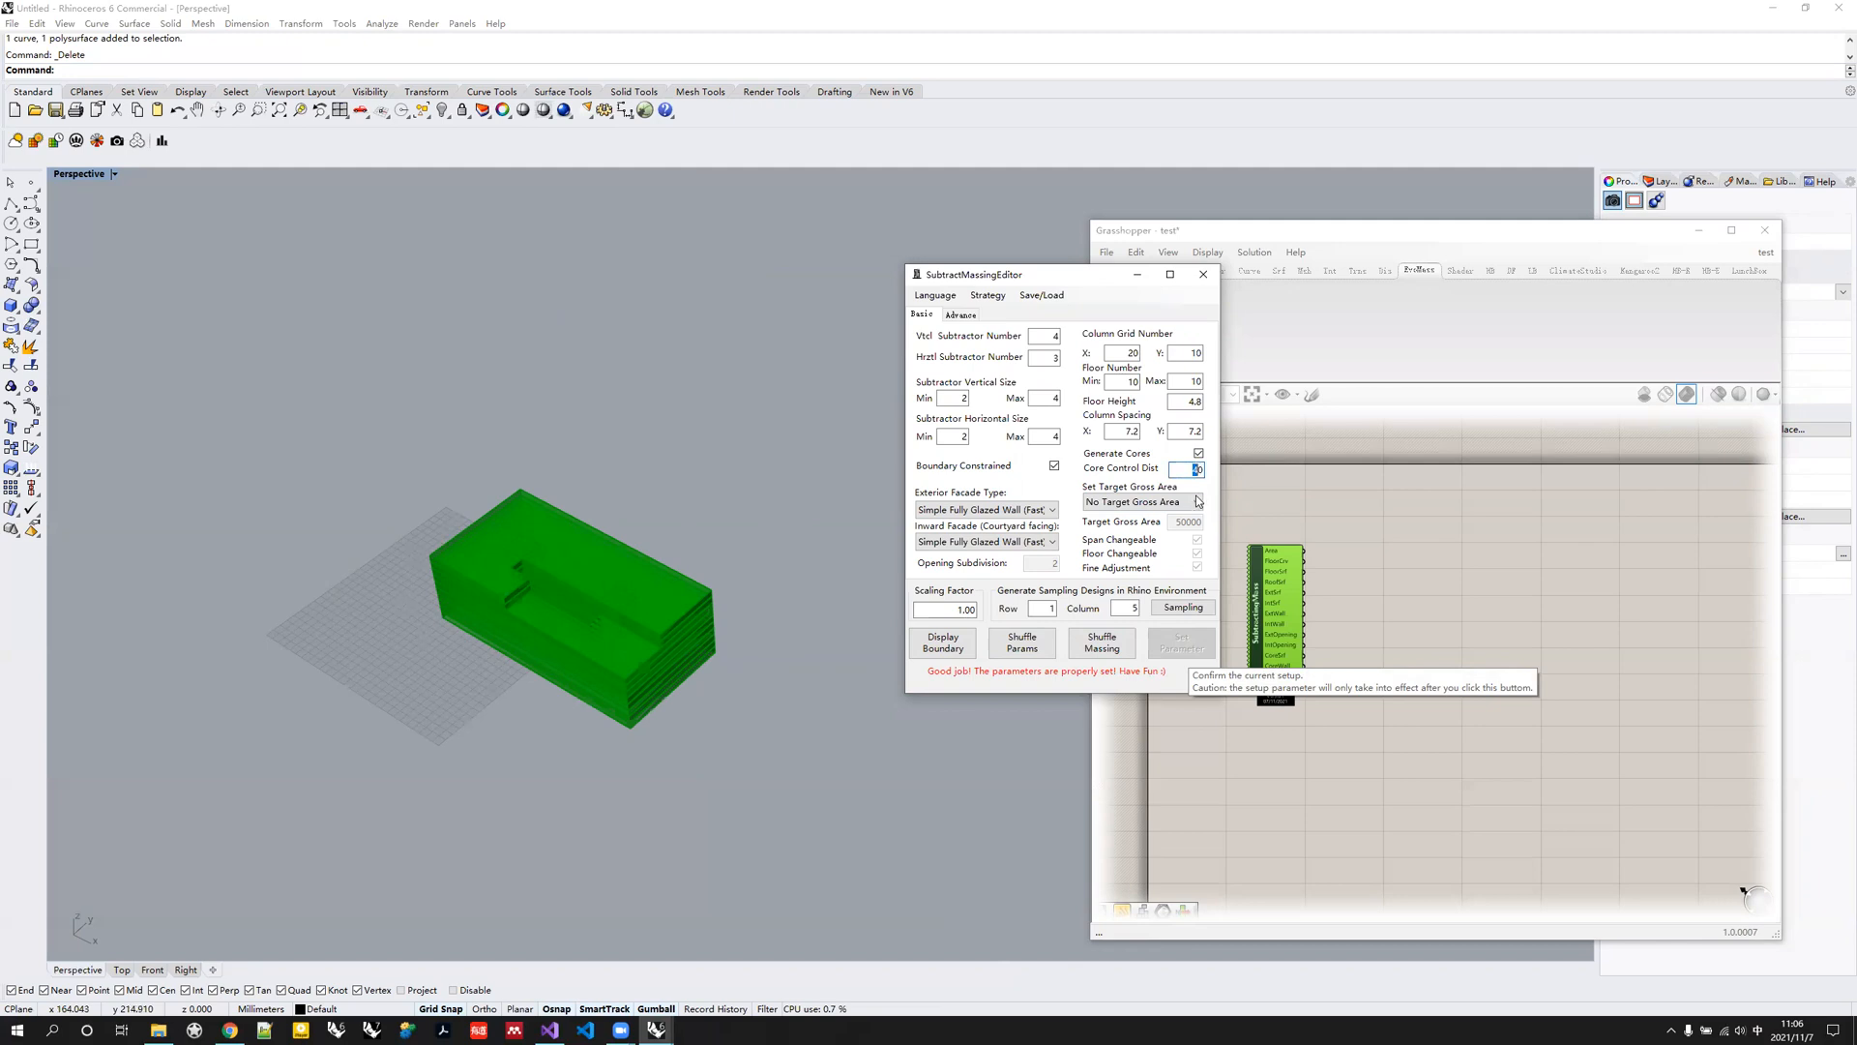
{"action": "type", "text": "3"}
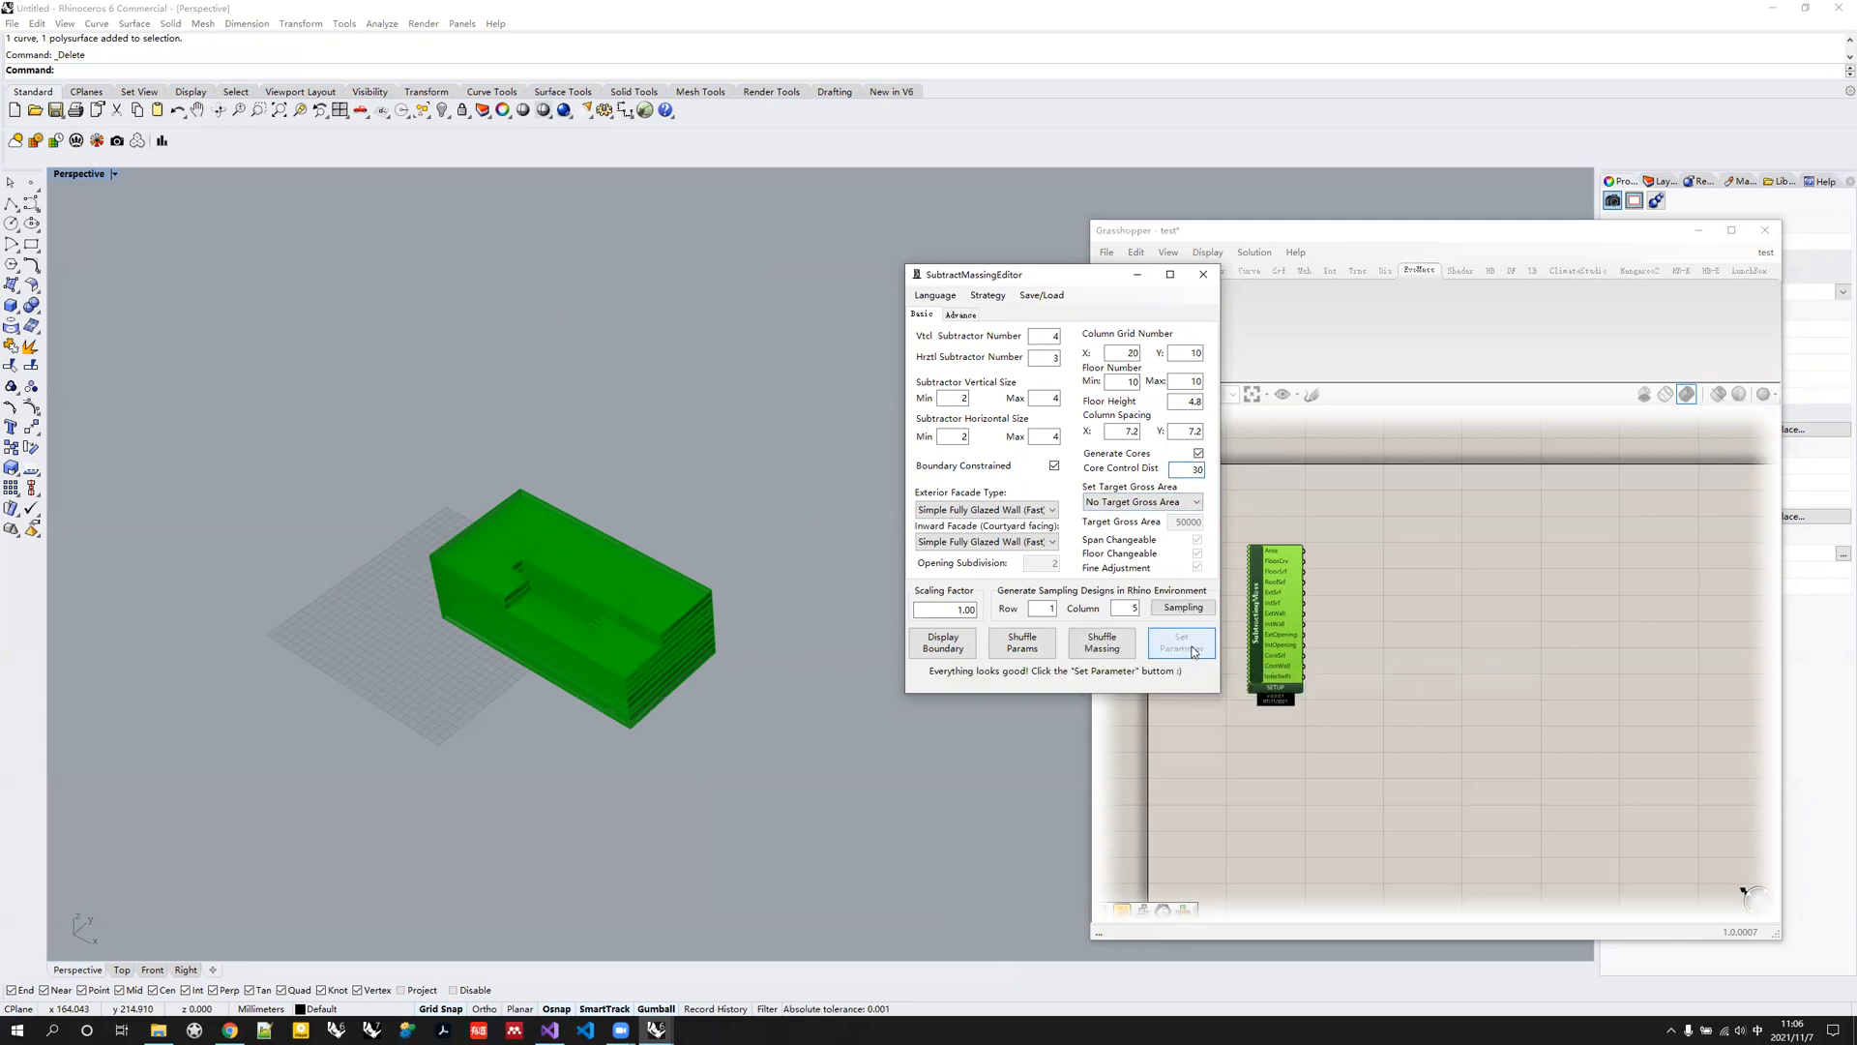
{"action": "left_click", "coordinate": [1192, 647]}
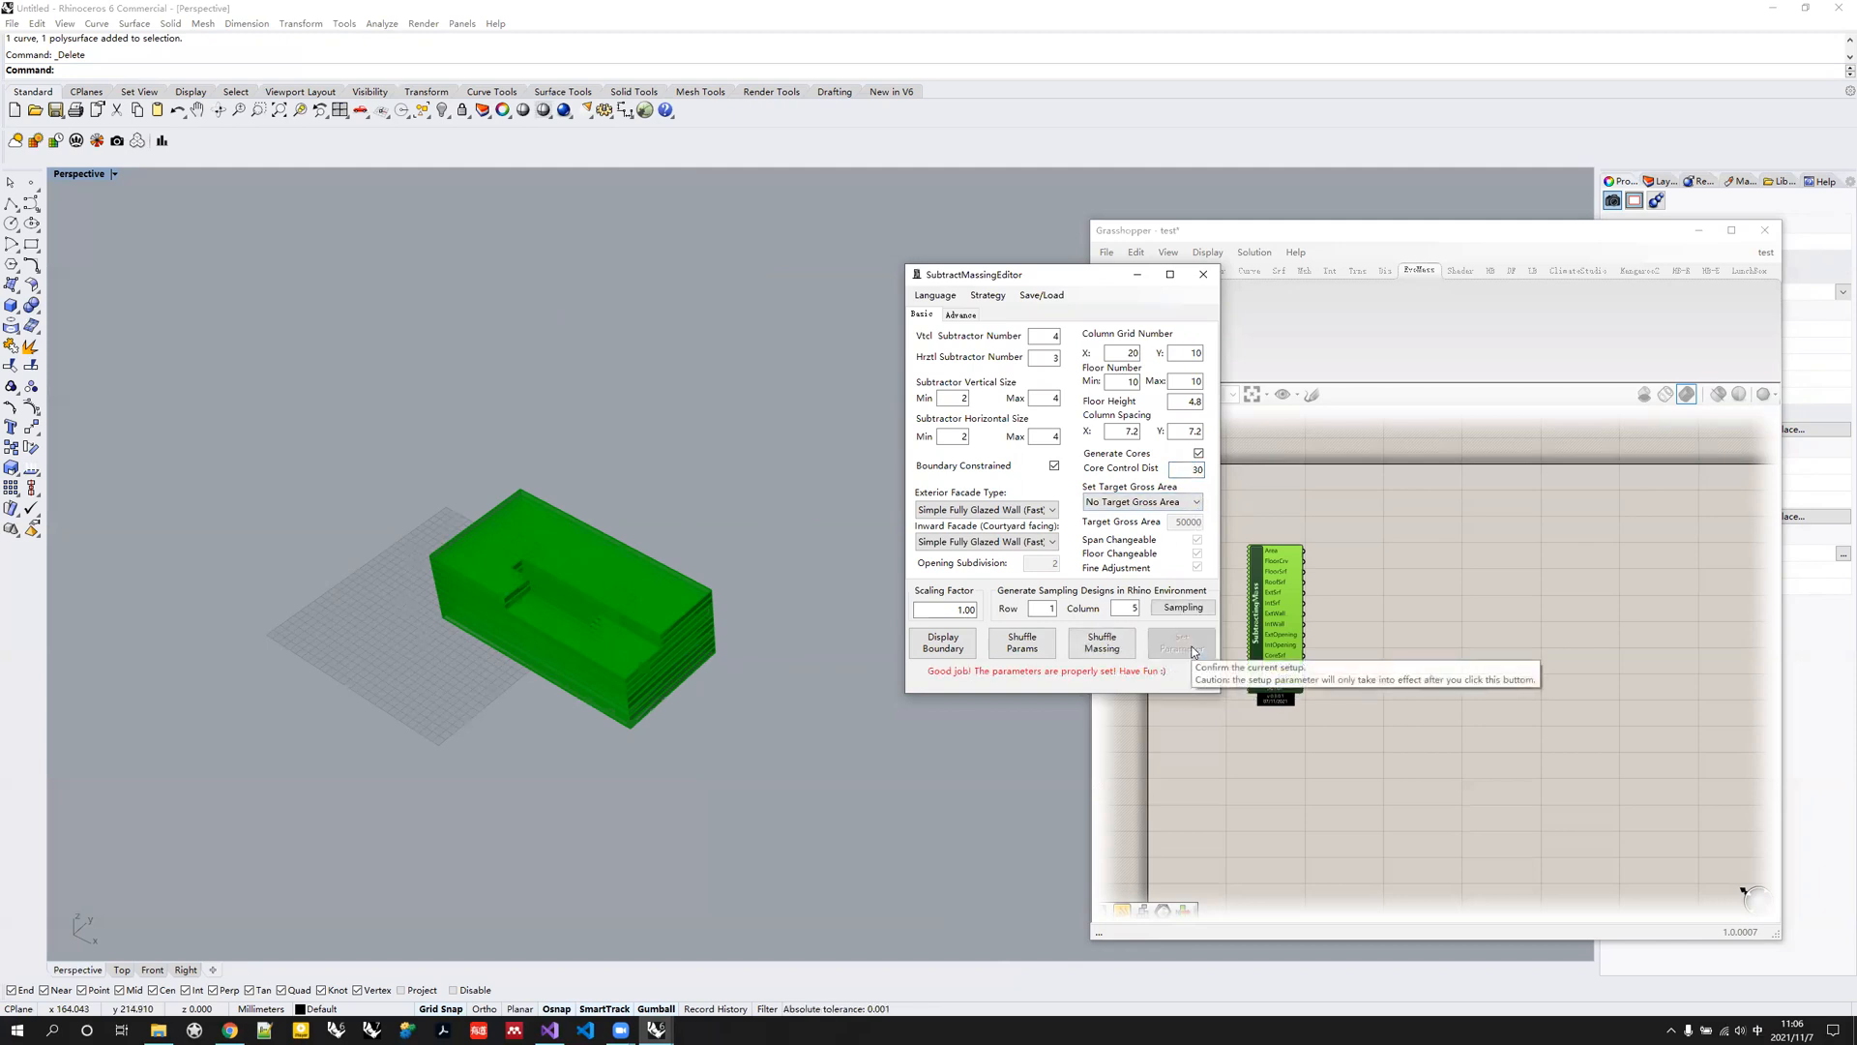
Set the core control distance to 20, apply it and shuffle the massing twice.
{"action": "double_click", "coordinate": [1190, 470]}
{"action": "type", "text": "20"}
{"action": "left_click", "coordinate": [1184, 645]}
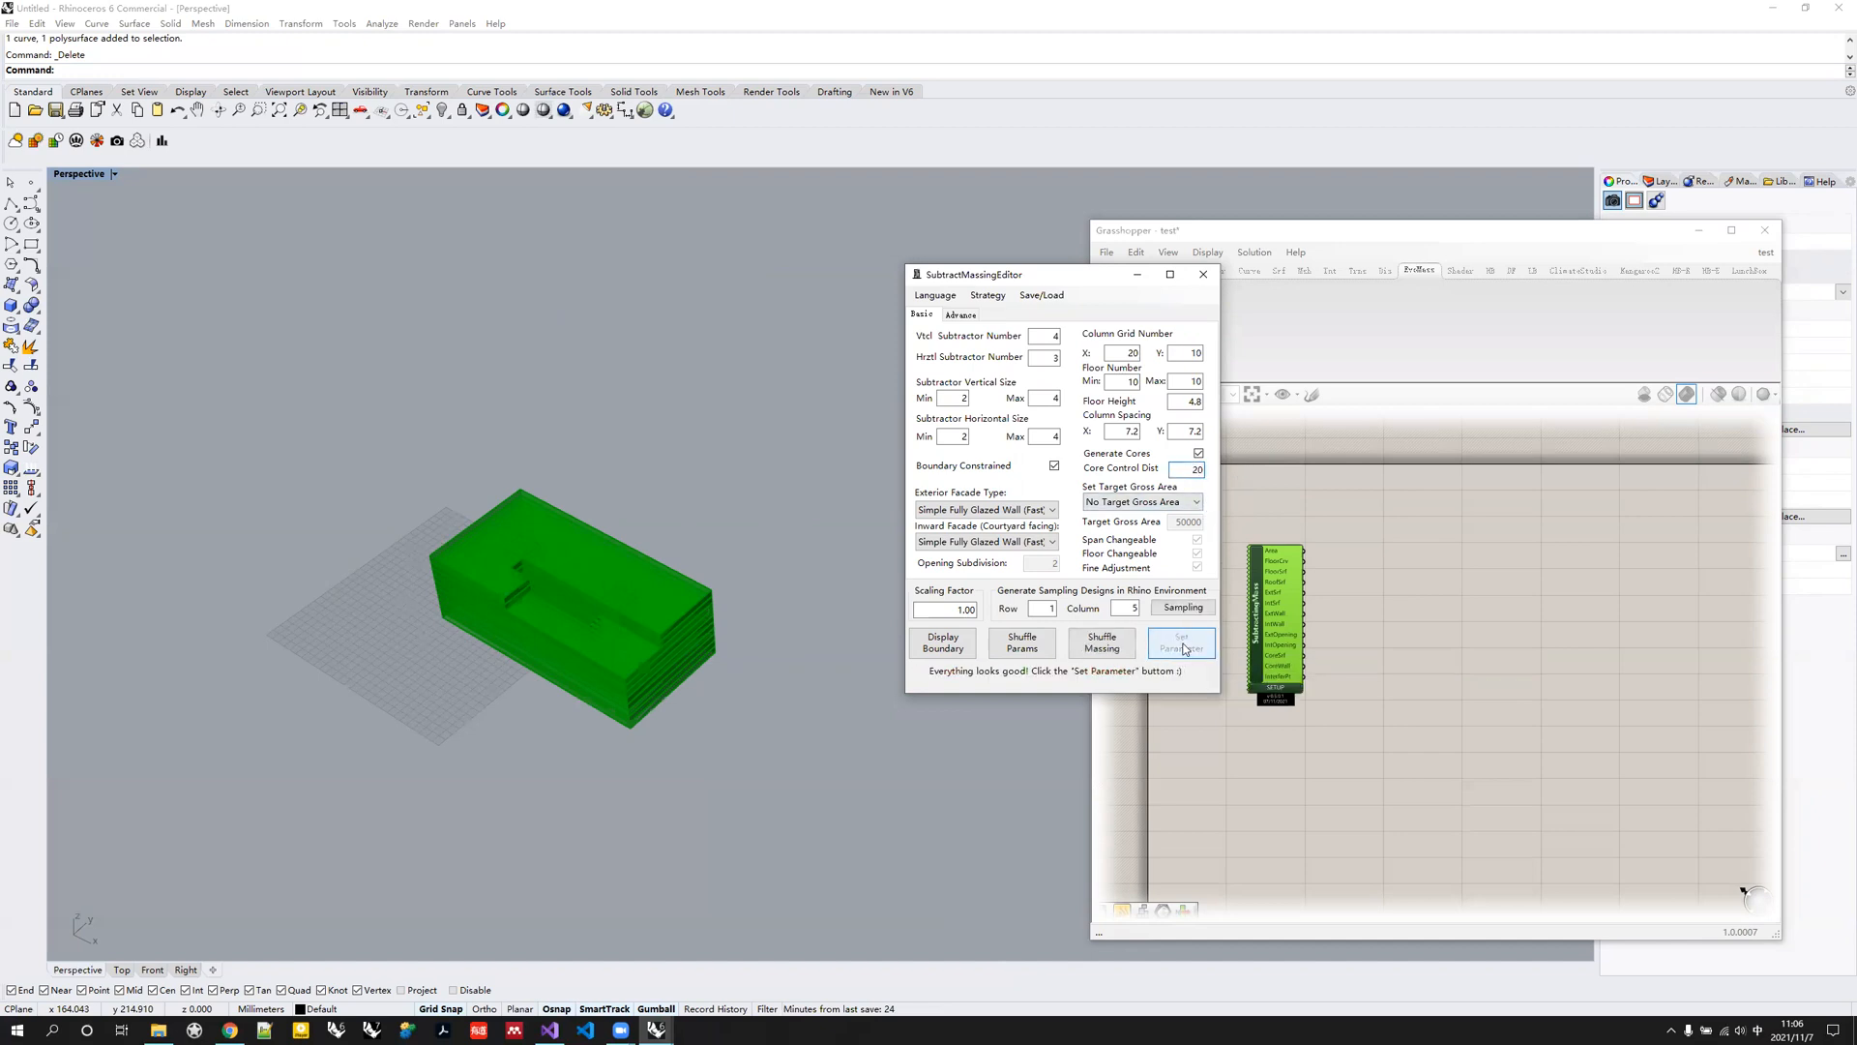
{"action": "left_click", "coordinate": [1093, 648]}
{"action": "left_click", "coordinate": [1094, 649]}
{"action": "right_click_drag", "start_coordinate": [570, 600], "coordinate": [627, 714]}
Set the core control distance to 50 and apply the parameters to regenerate the cores.
{"action": "left_click_drag", "start_coordinate": [1188, 469], "coordinate": [1223, 471]}
{"action": "type", "text": "50"}
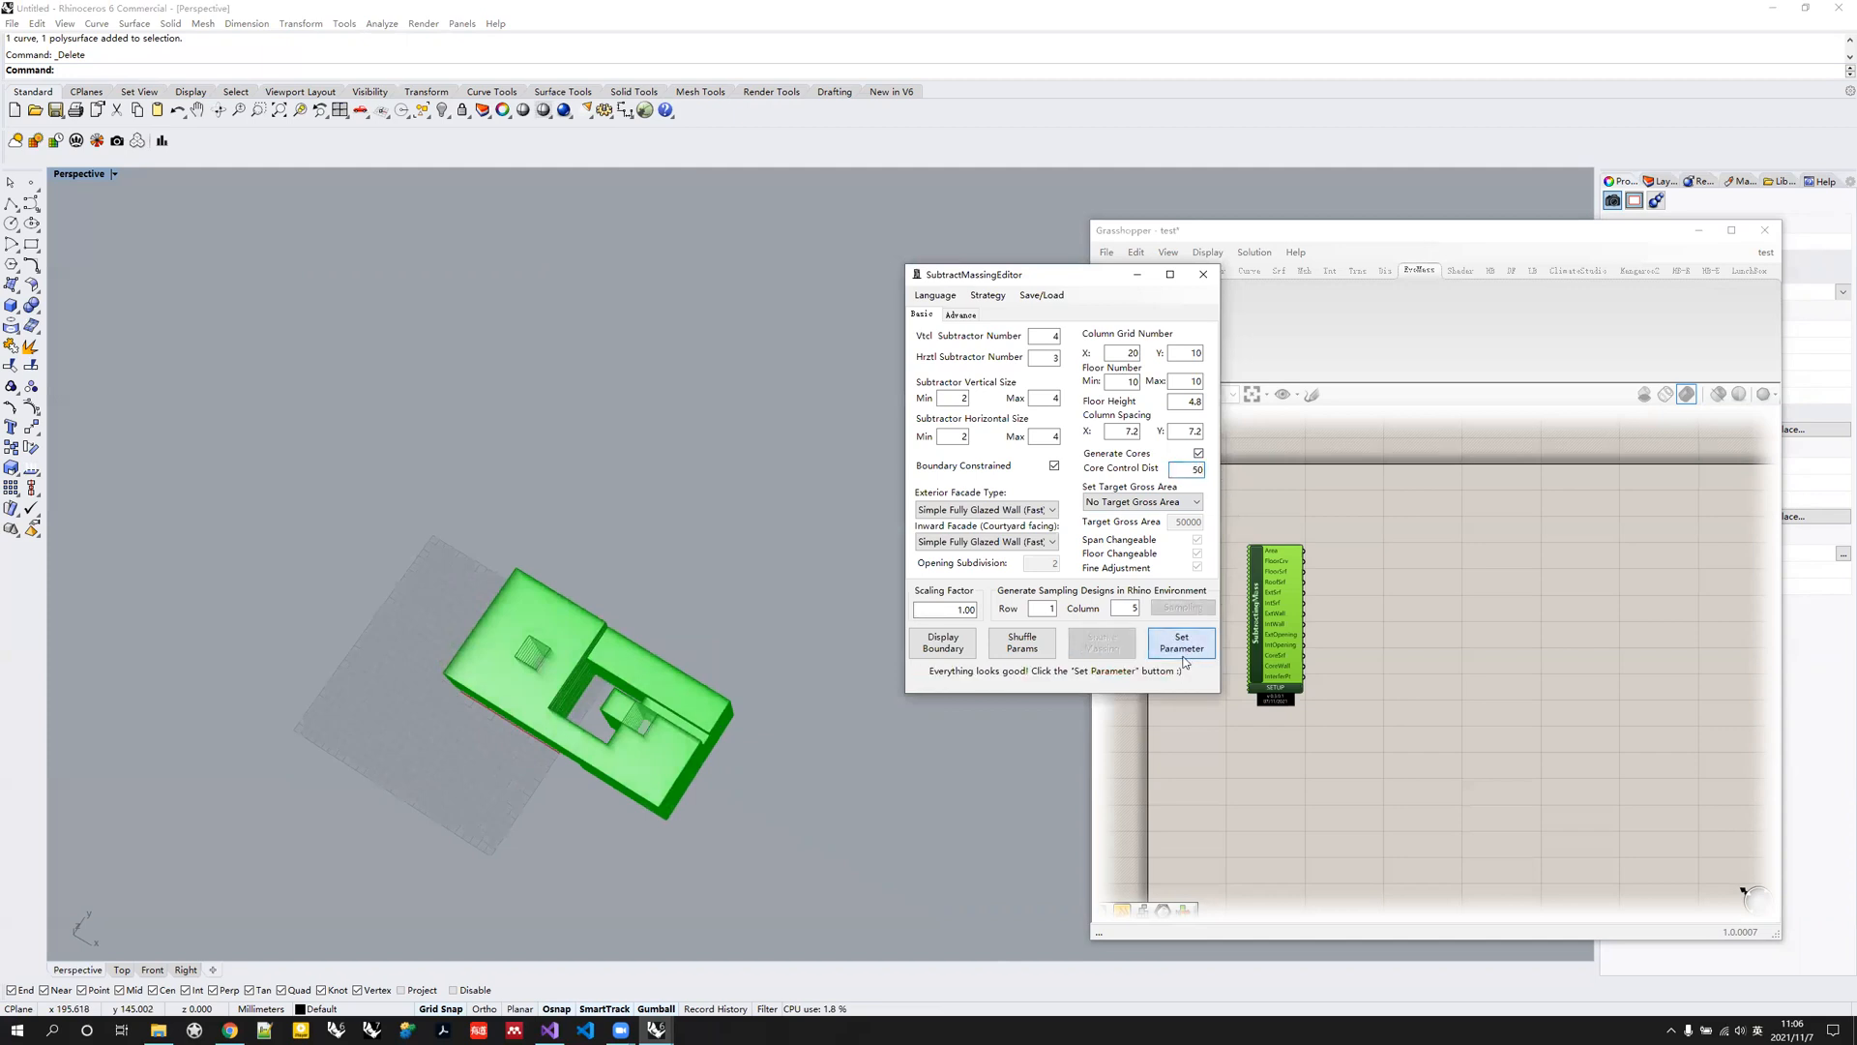
{"action": "left_click", "coordinate": [1183, 657]}
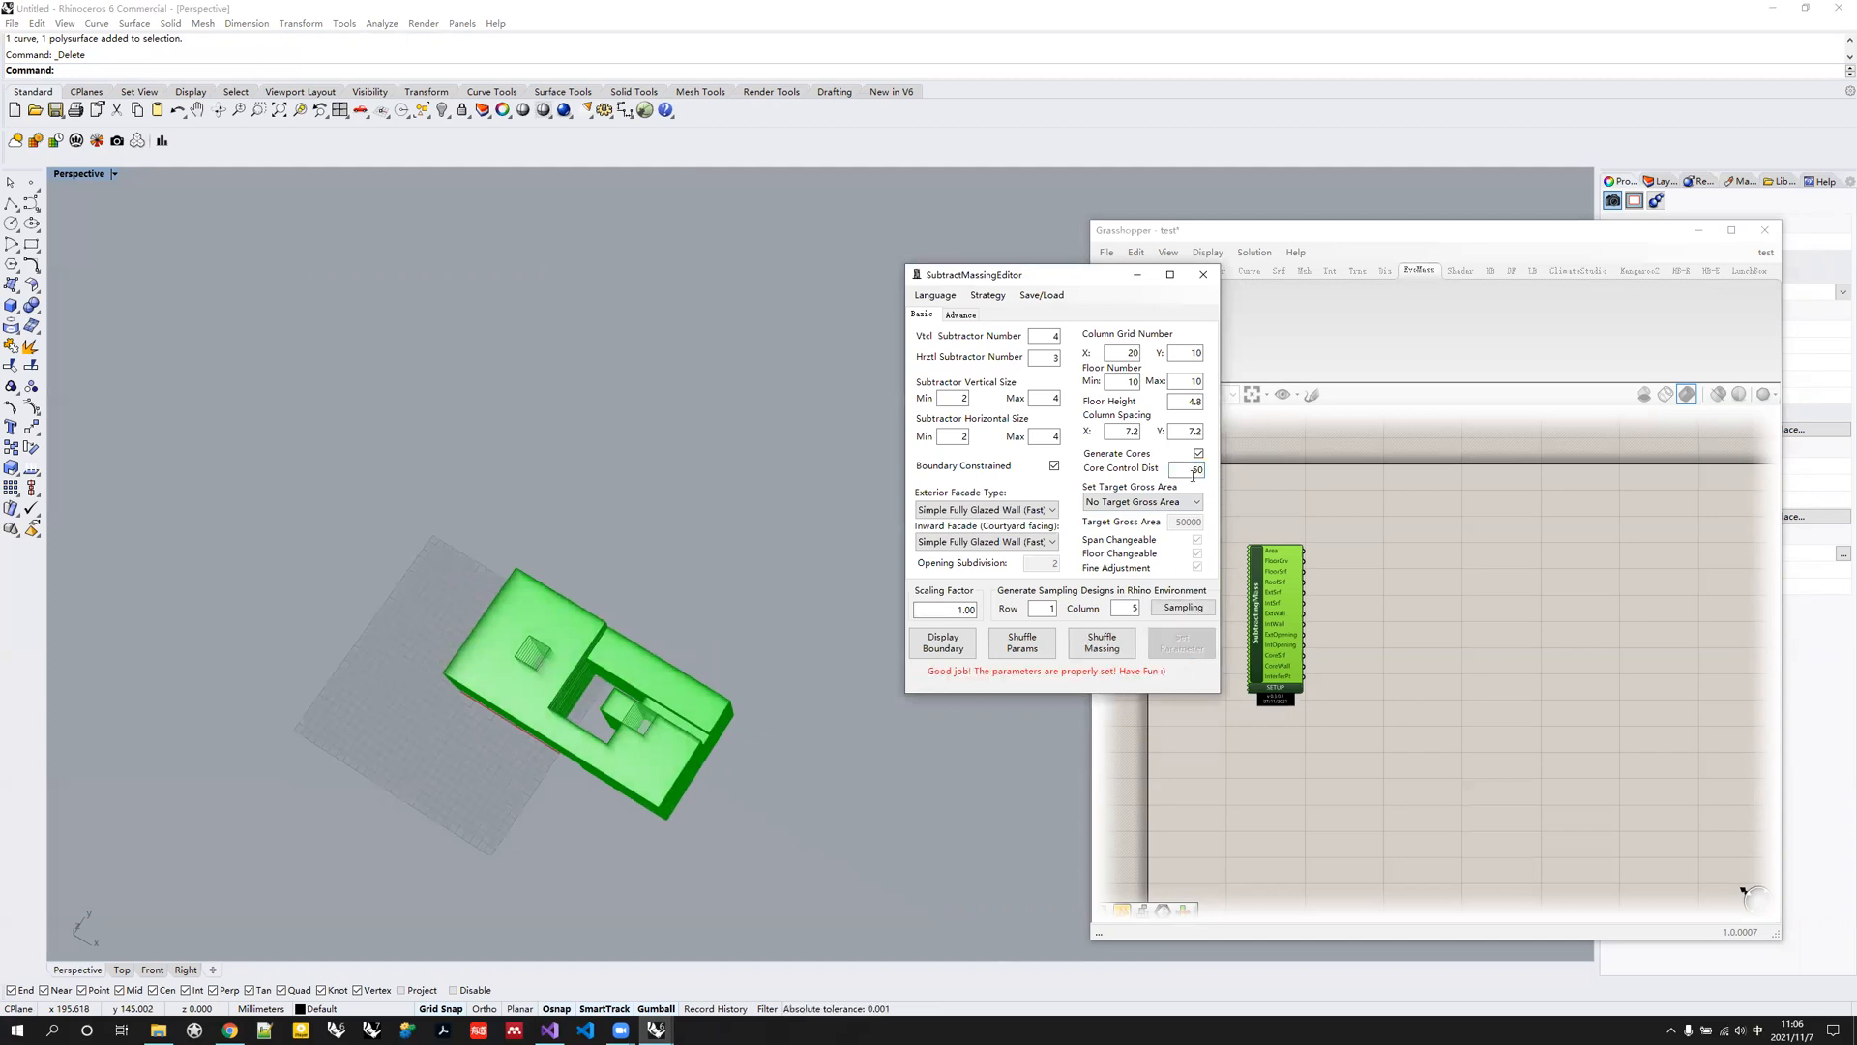
{"action": "key", "text": "BackSpace"}
{"action": "type", "text": "50"}
{"action": "left_click", "coordinate": [1193, 649]}
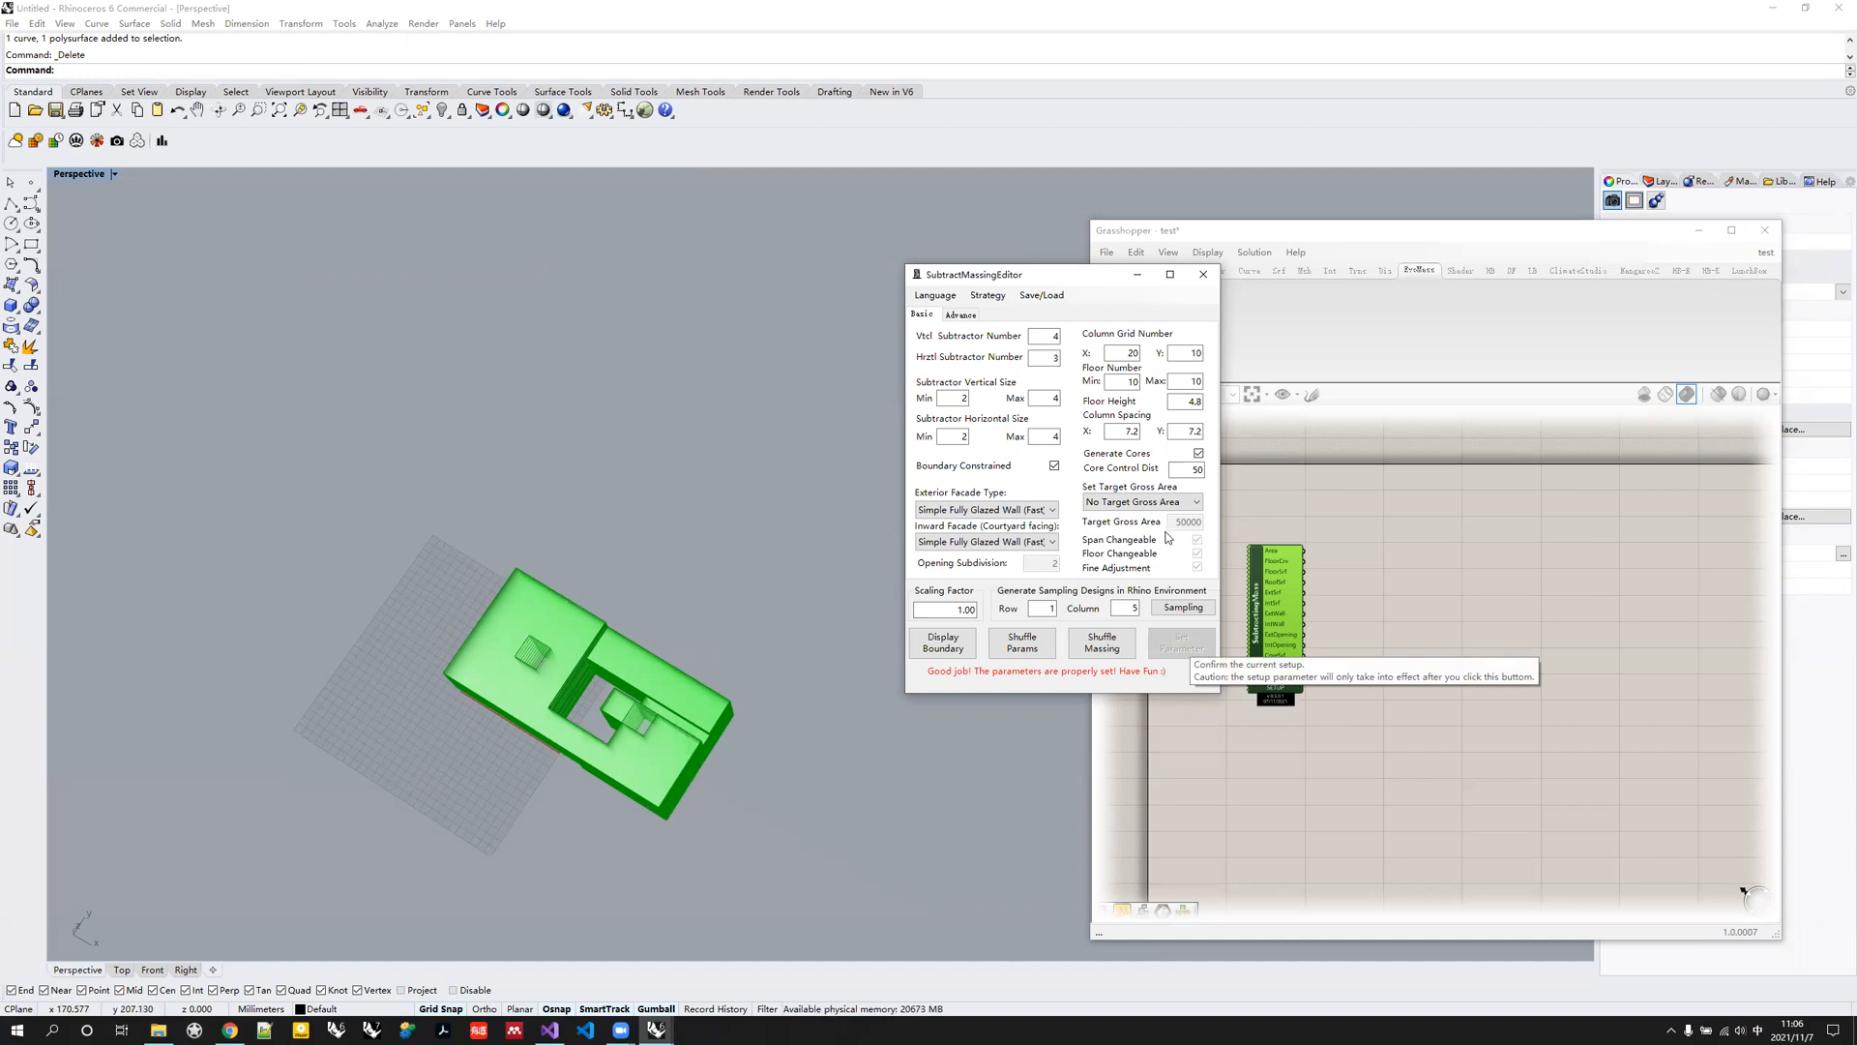
{"action": "right_click_drag", "start_coordinate": [651, 769], "coordinate": [665, 704]}
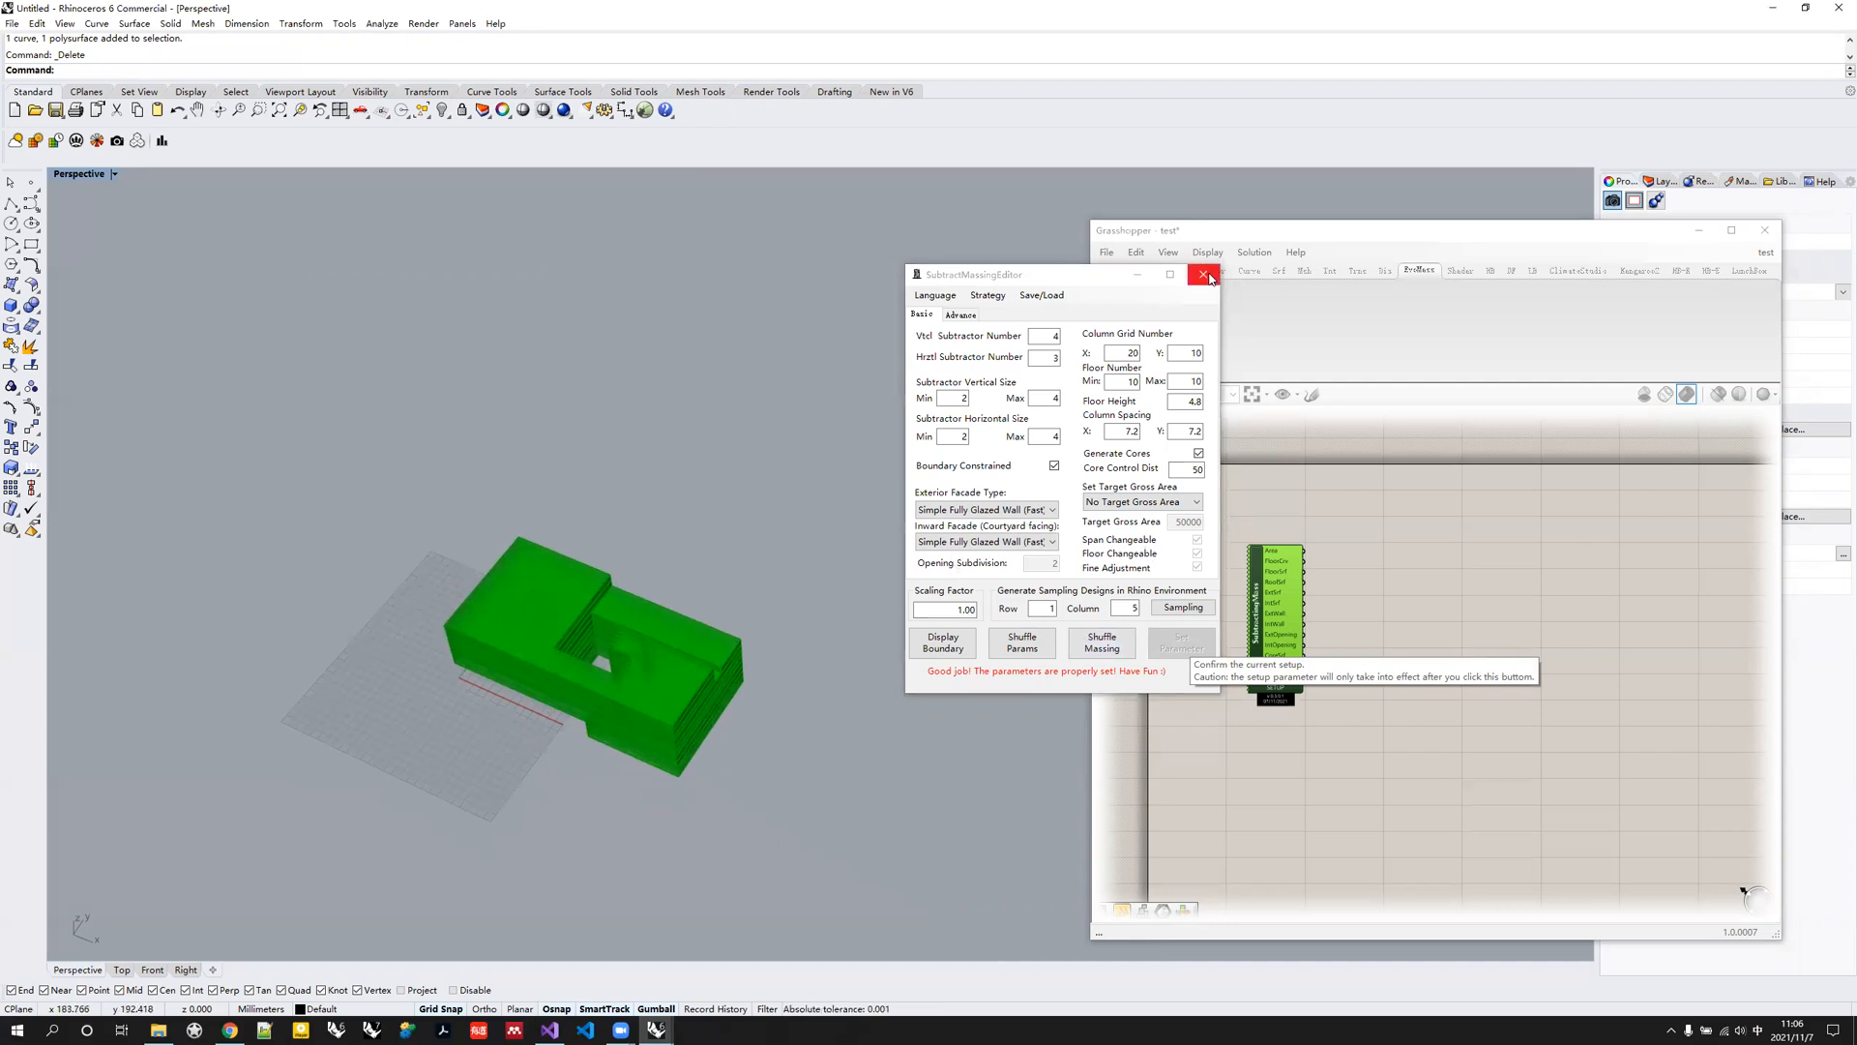
Close the massing editor and draw a closed nine-sided polyline around the massing footprint in the Top view.
{"action": "left_click", "coordinate": [958, 315]}
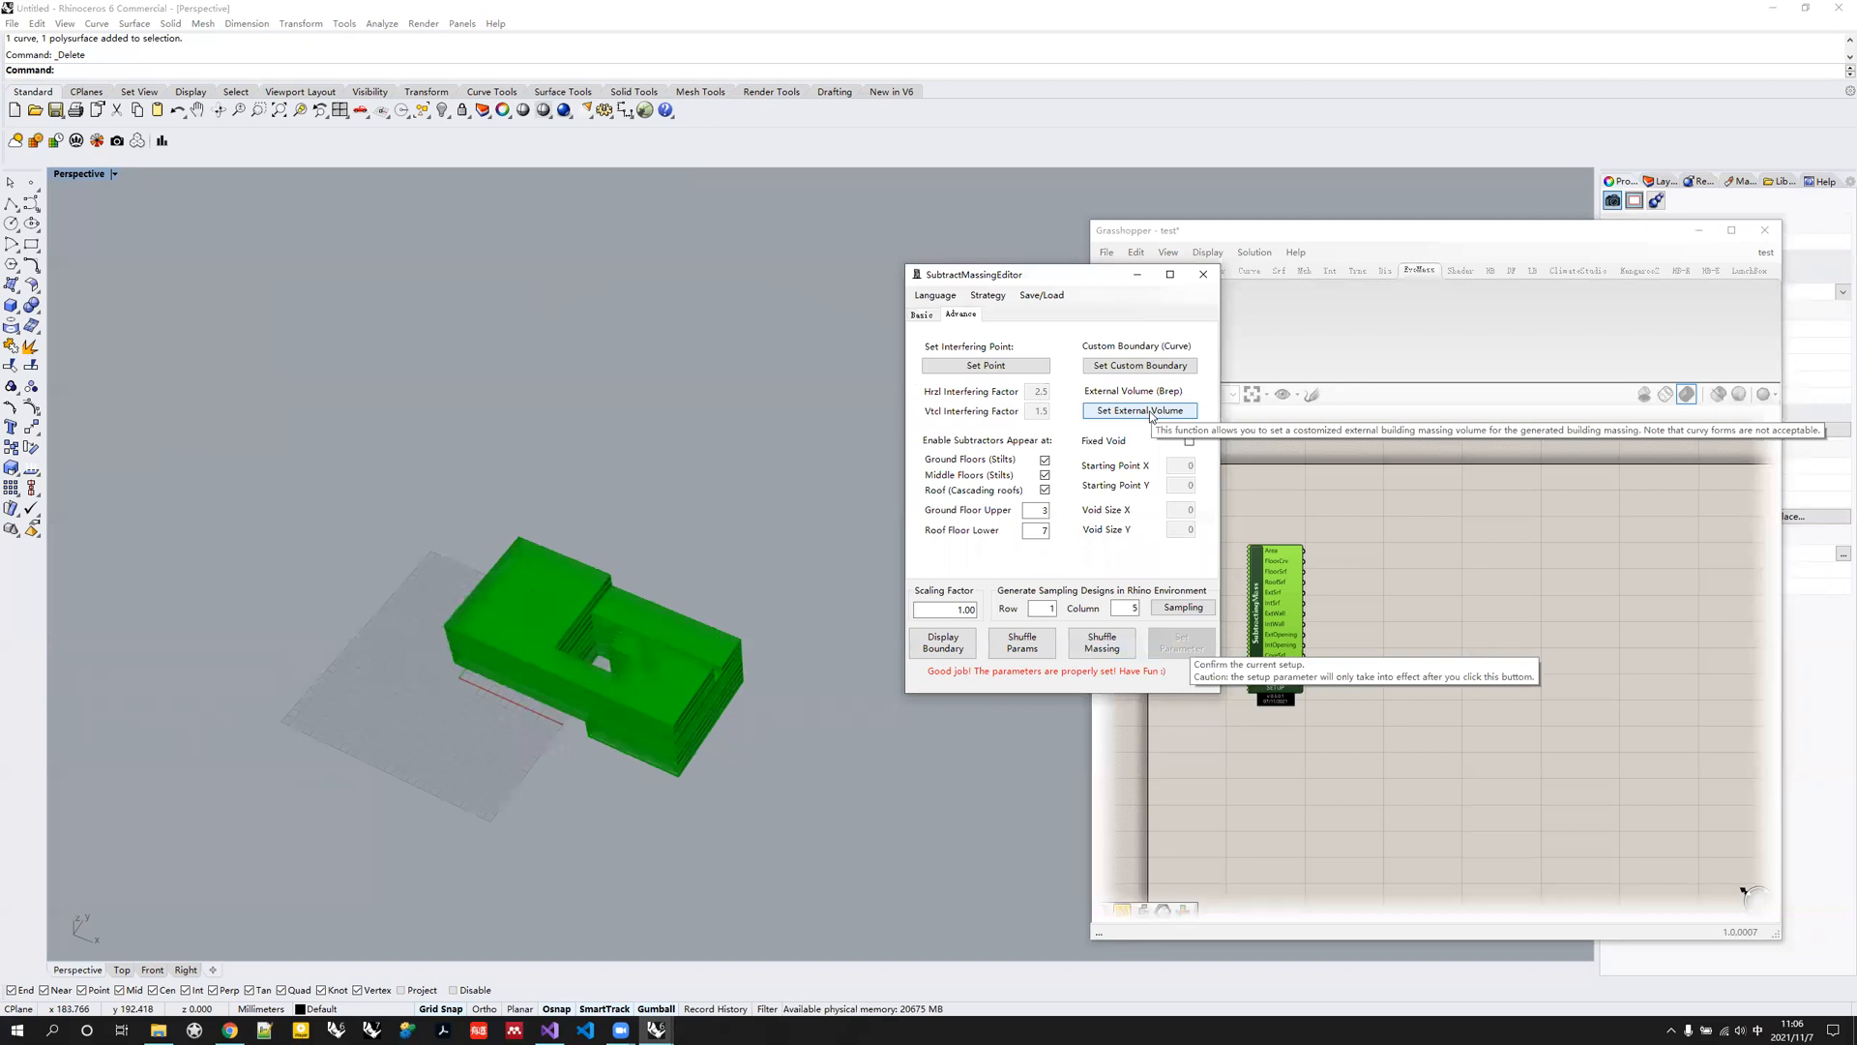
{"action": "left_click", "coordinate": [1123, 366]}
{"action": "scroll", "coordinate": [447, 443], "scroll_direction": "down", "scroll_amount": 3}
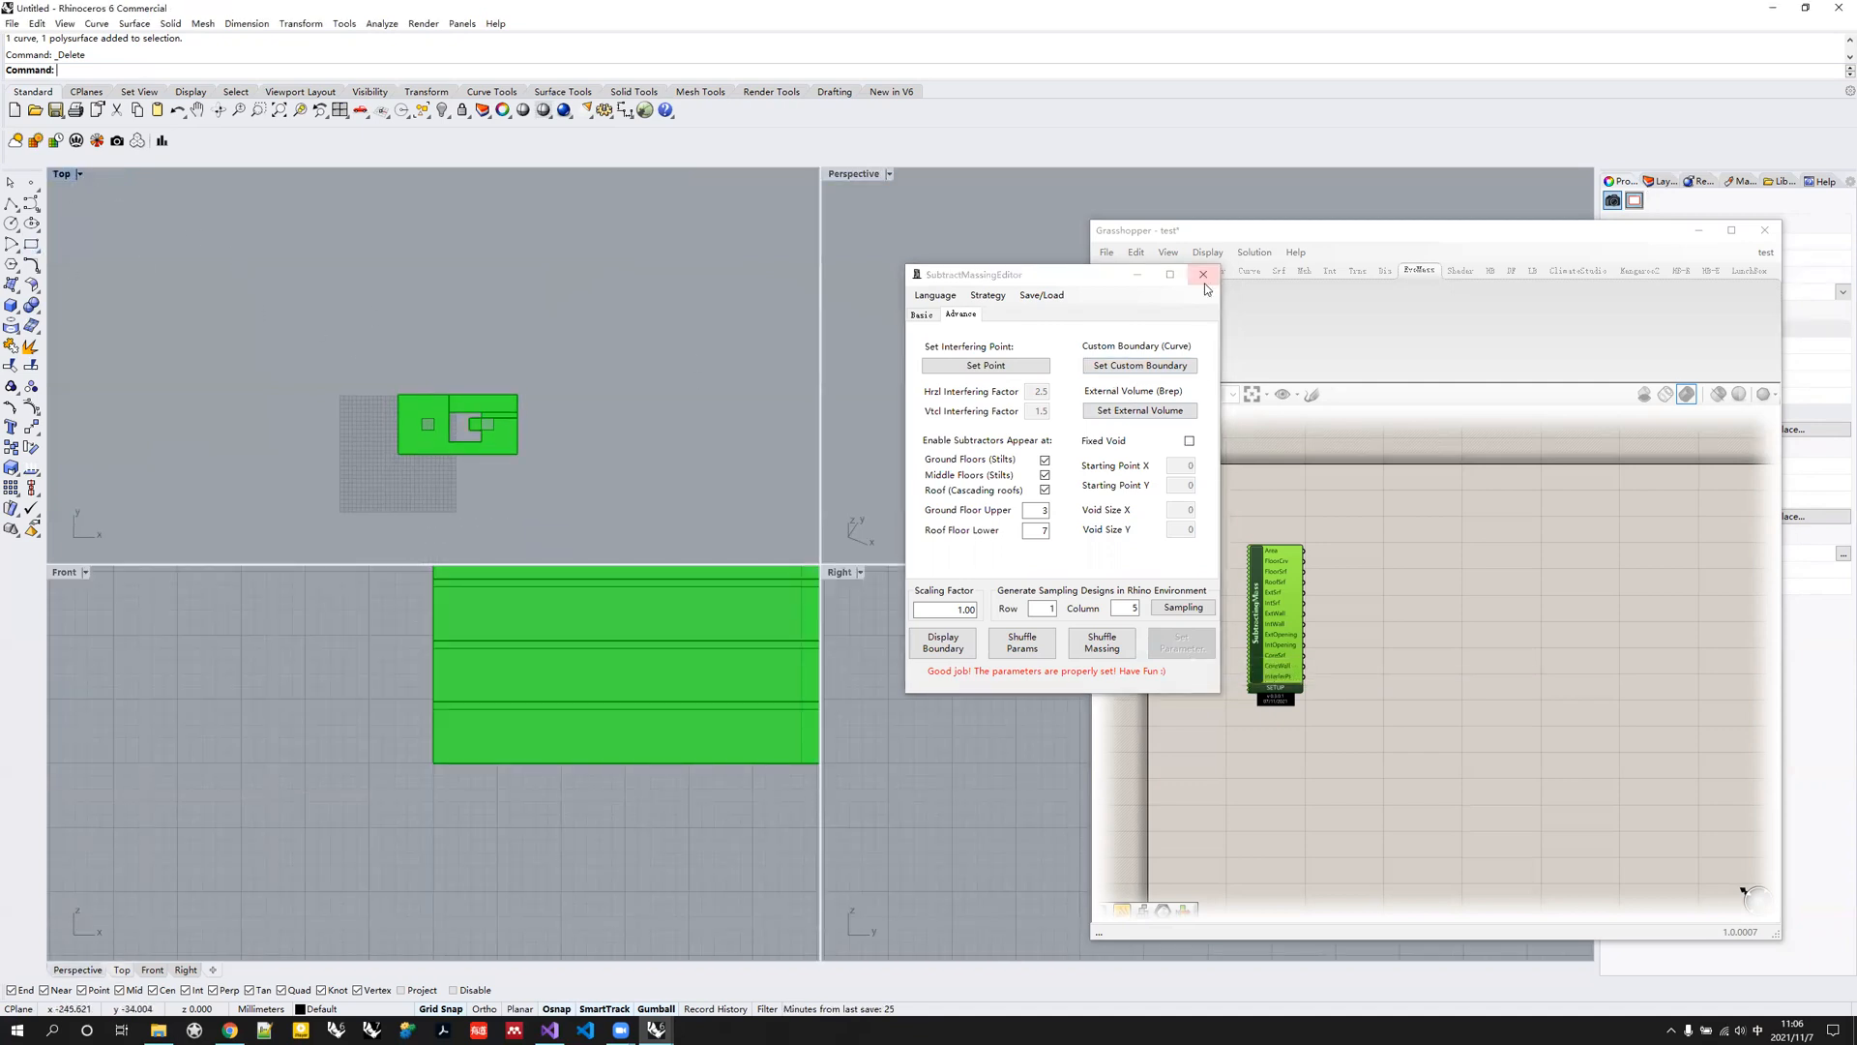
{"action": "left_click", "coordinate": [1204, 280]}
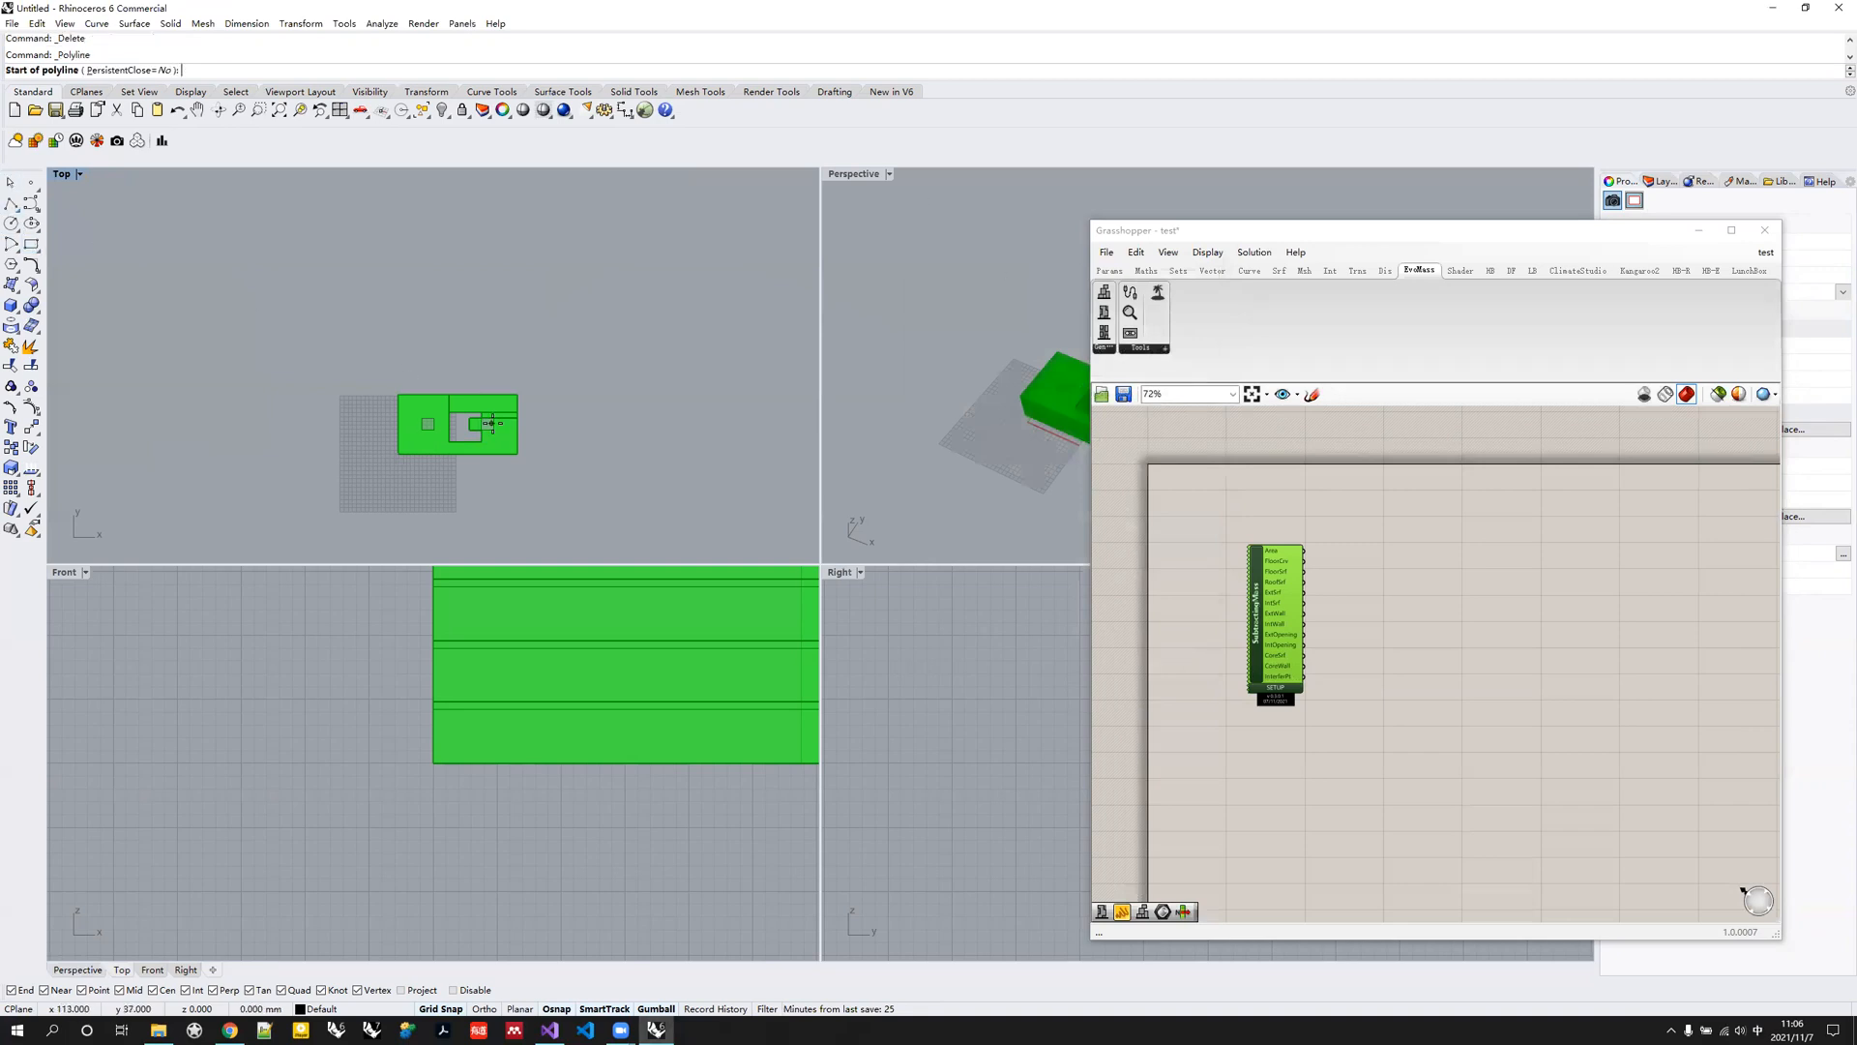
{"action": "scroll", "coordinate": [492, 423], "scroll_direction": "up", "scroll_amount": 3}
{"action": "left_click", "coordinate": [298, 421]}
{"action": "left_click", "coordinate": [342, 349]}
{"action": "left_click", "coordinate": [469, 349]}
{"action": "left_click", "coordinate": [504, 402]}
{"action": "left_click", "coordinate": [564, 417]}
{"action": "left_click", "coordinate": [565, 448]}
{"action": "left_click", "coordinate": [509, 455]}
{"action": "left_click", "coordinate": [503, 496]}
{"action": "left_click", "coordinate": [358, 500]}
{"action": "left_click", "coordinate": [297, 420]}
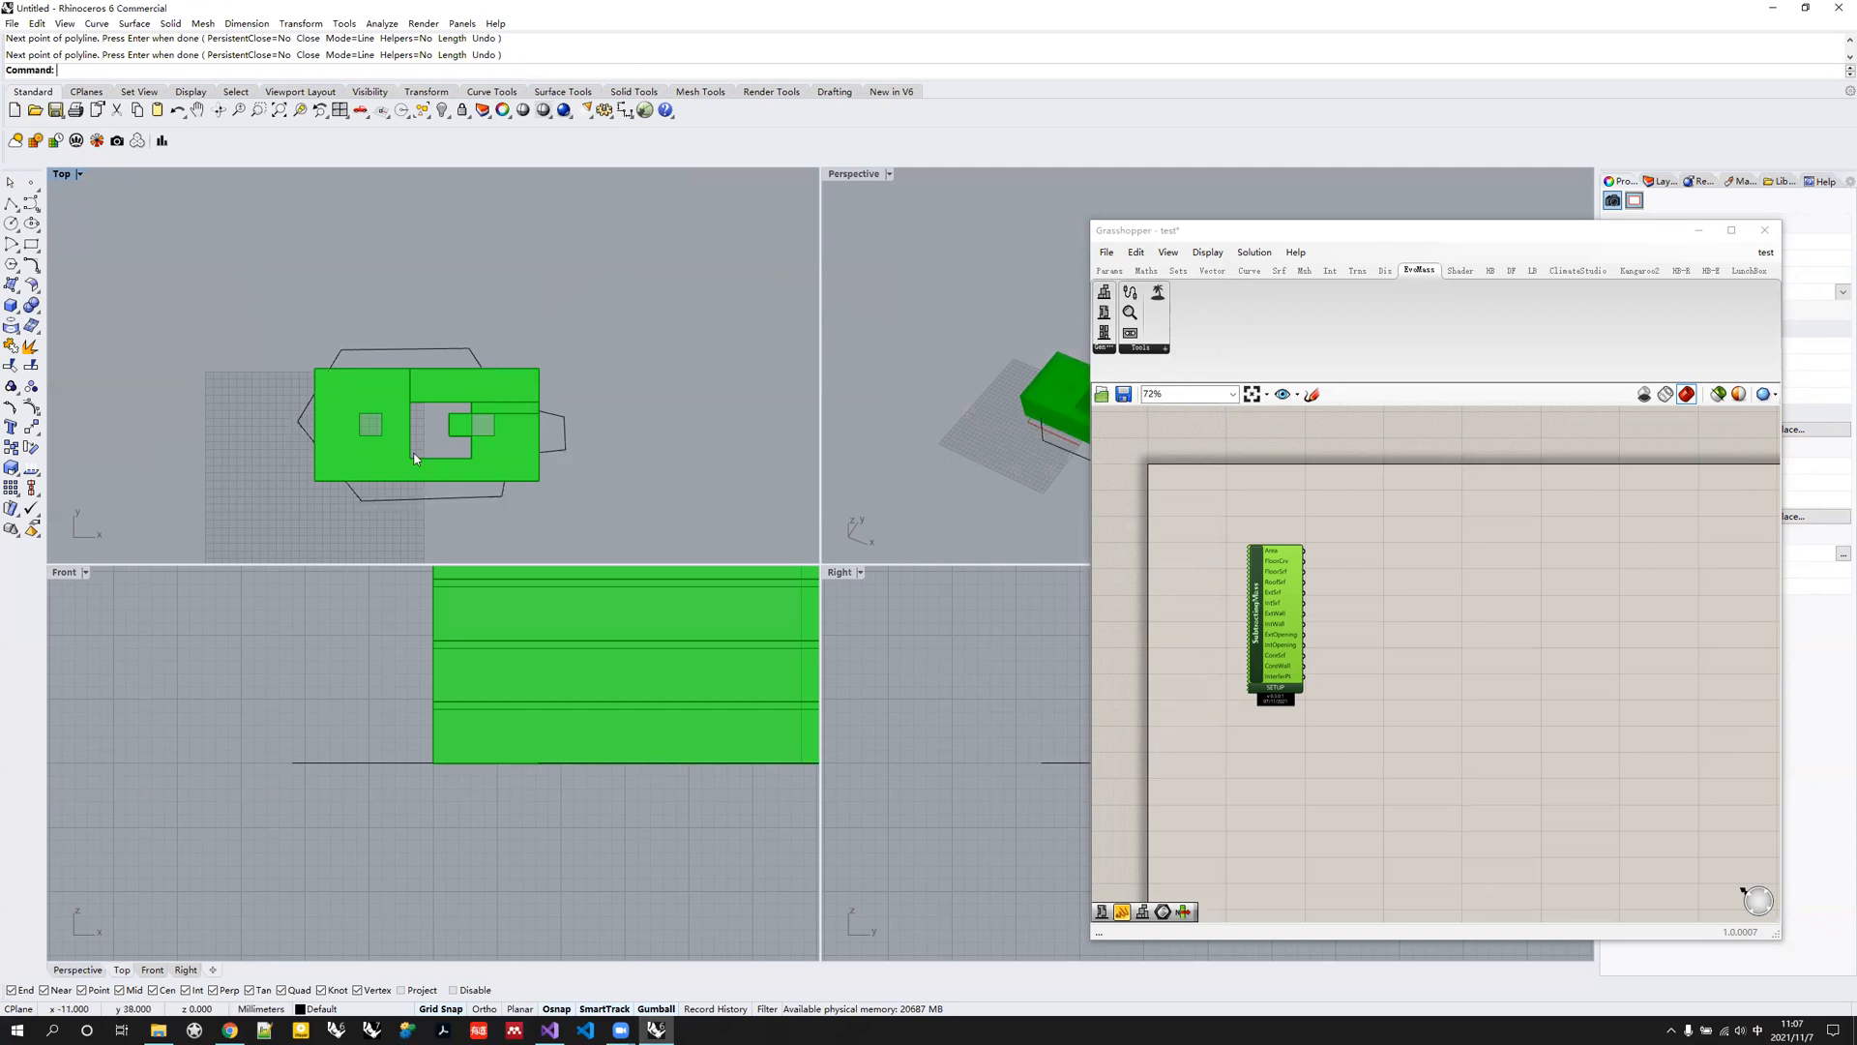
Reopen the subtractive massing editor, disable core generation and apply the parameters.
{"action": "double_click", "coordinate": [1250, 693]}
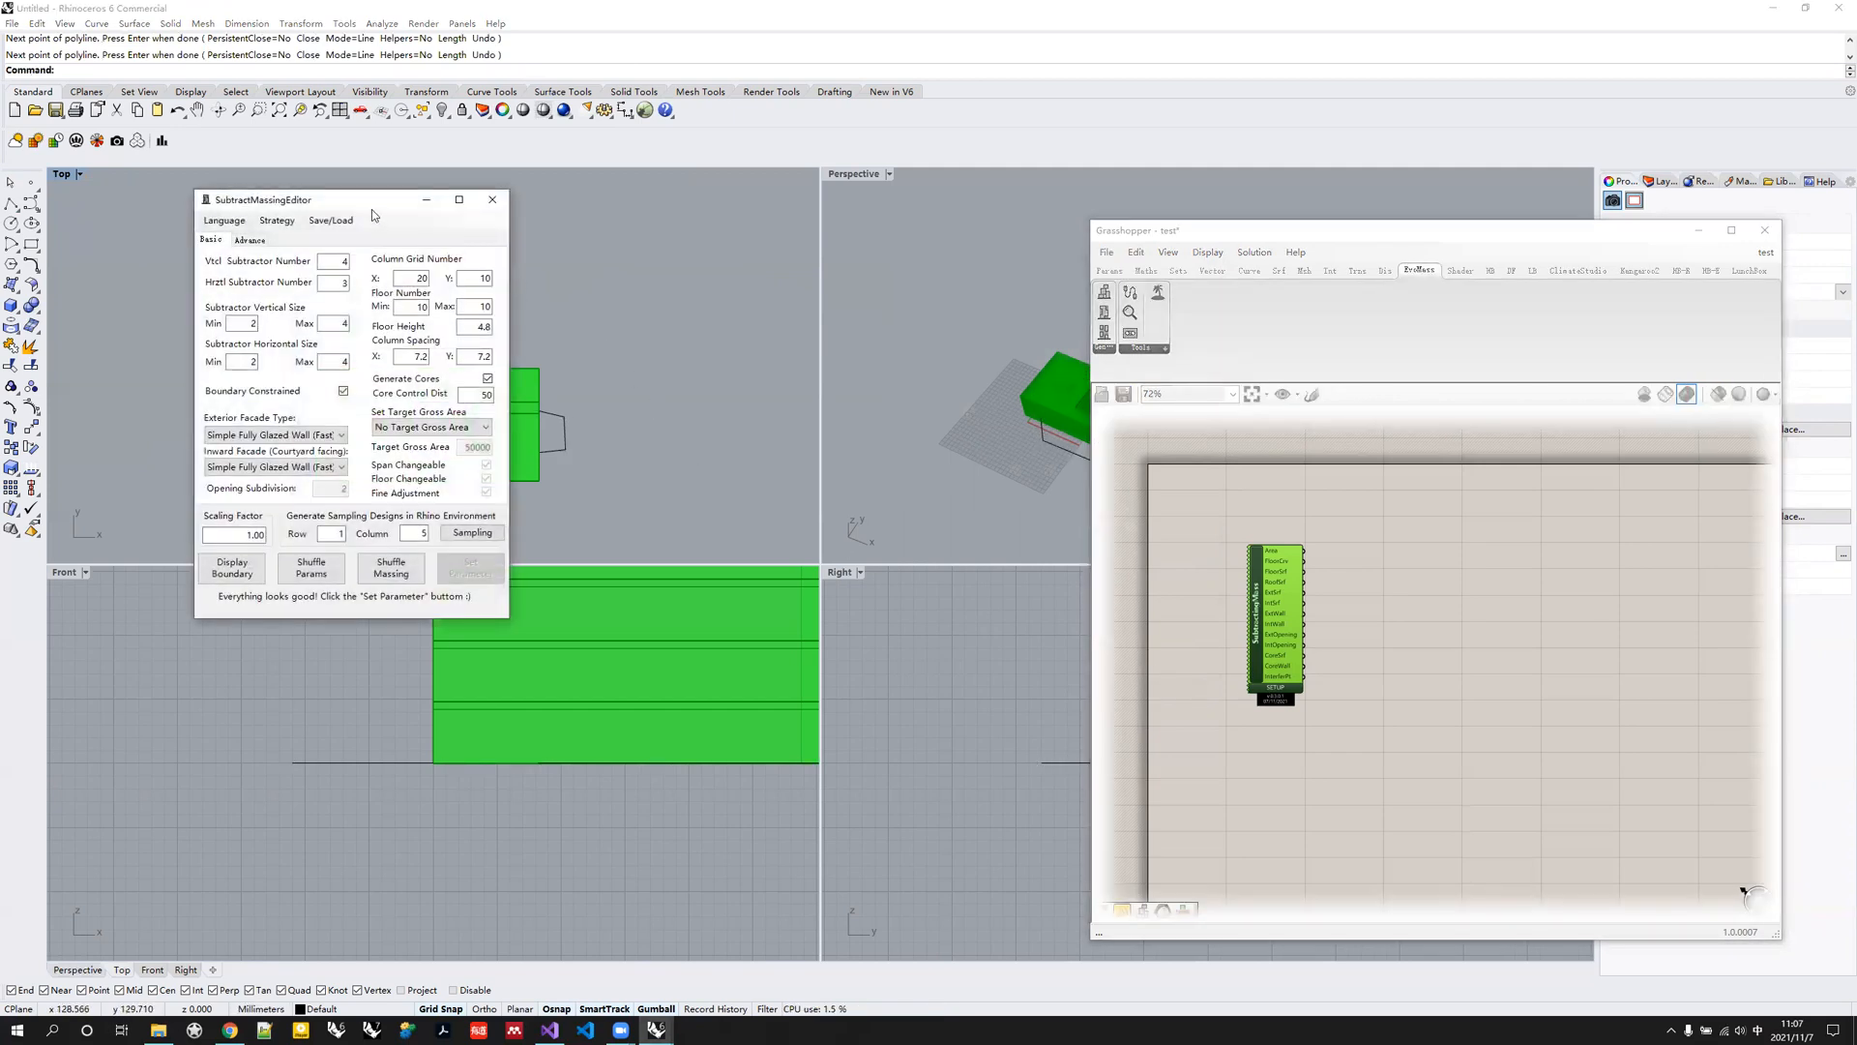
{"action": "left_click_drag", "start_coordinate": [385, 211], "coordinate": [1196, 423]}
{"action": "left_click", "coordinate": [1299, 591]}
{"action": "left_click", "coordinate": [1286, 782]}
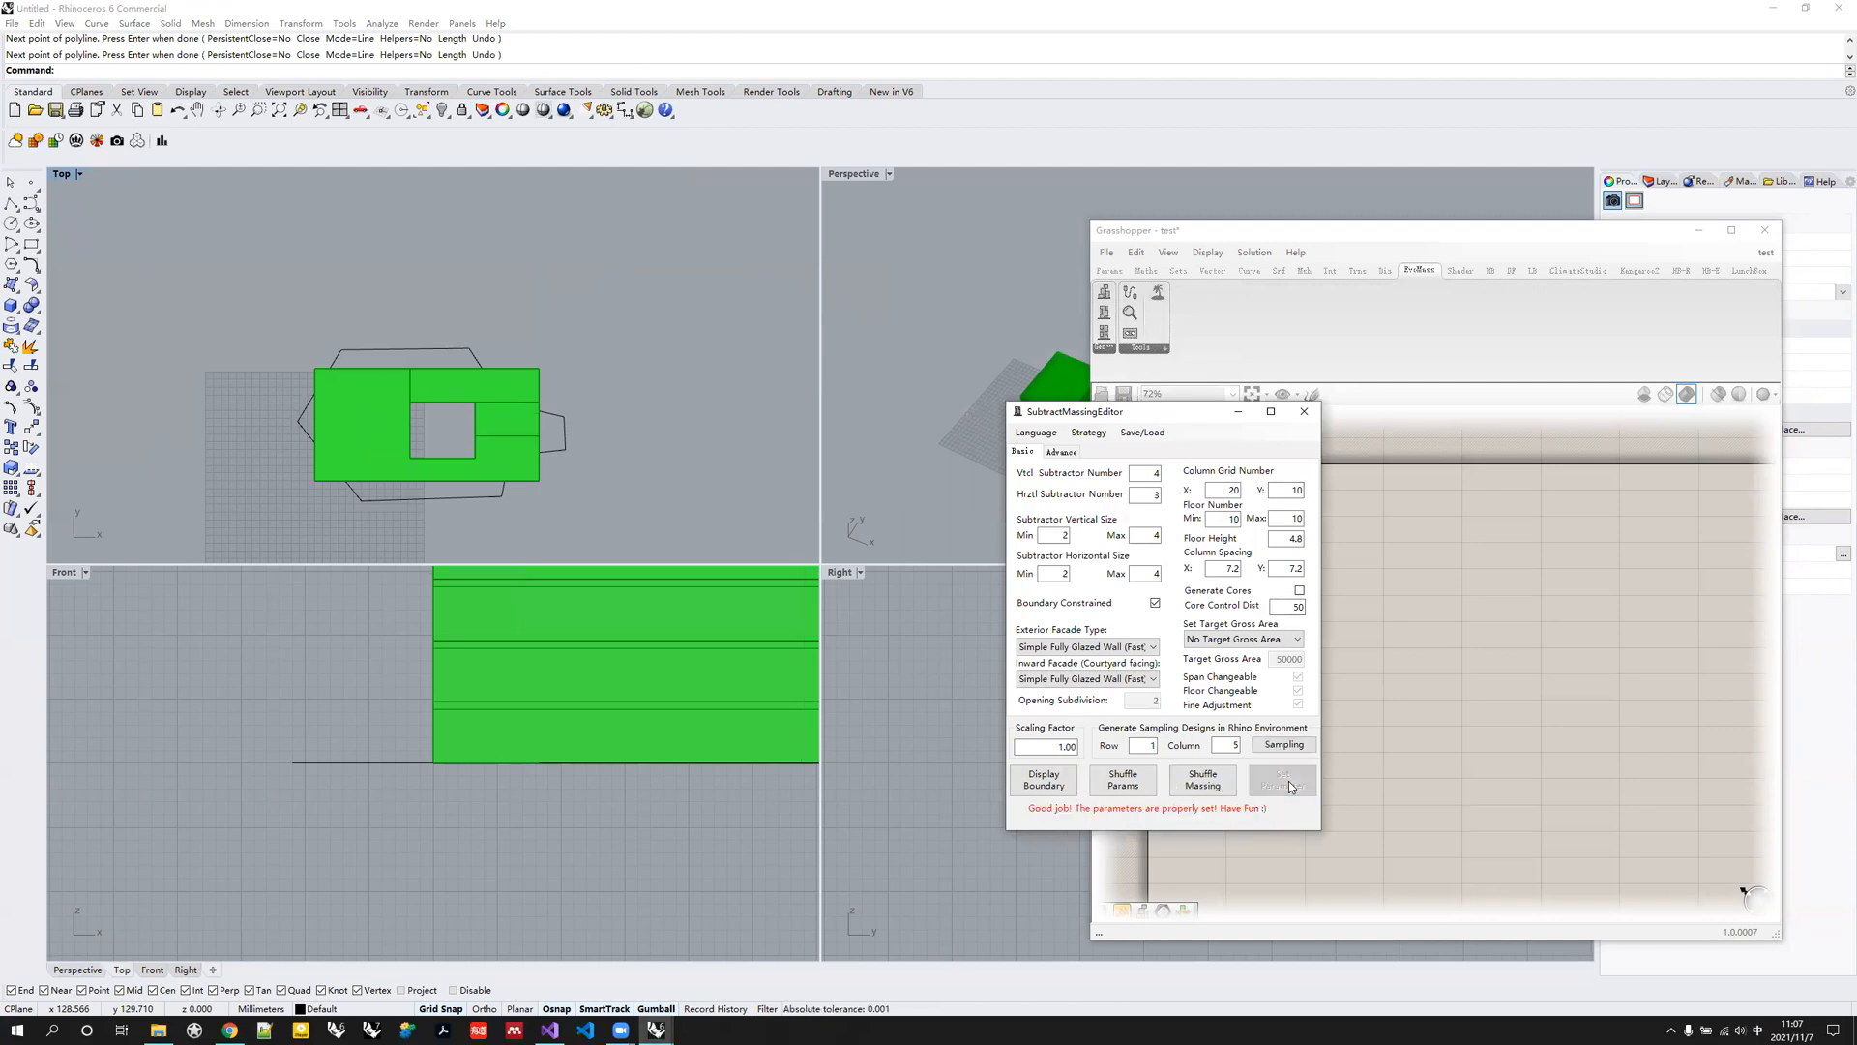
Set the nine-sided polyline as the custom boundary of the subtractive massing and apply the parameters.
{"action": "left_click", "coordinate": [1061, 453]}
{"action": "left_click", "coordinate": [1241, 502]}
{"action": "left_click", "coordinate": [467, 497]}
{"action": "left_click", "coordinate": [1295, 788]}
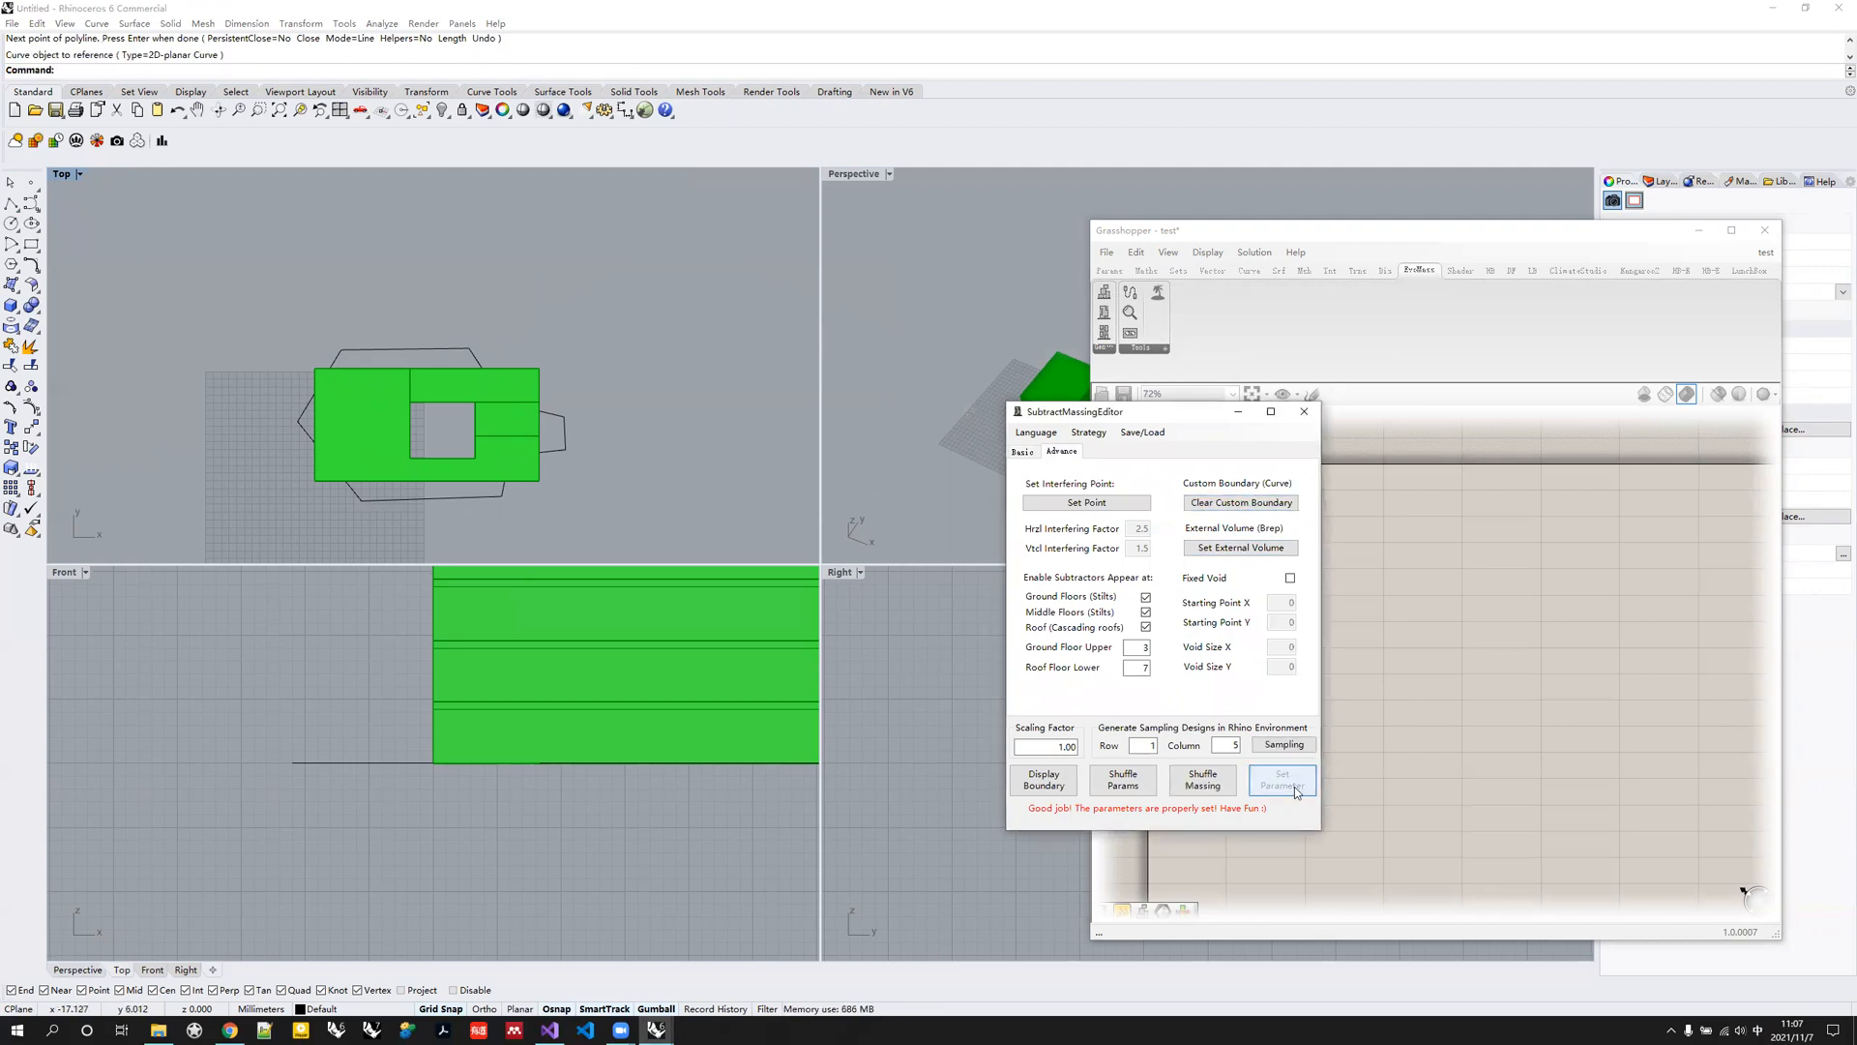
Shuffle the massing repeatedly to generate design variants within the custom boundary.
{"action": "left_click", "coordinate": [1208, 784]}
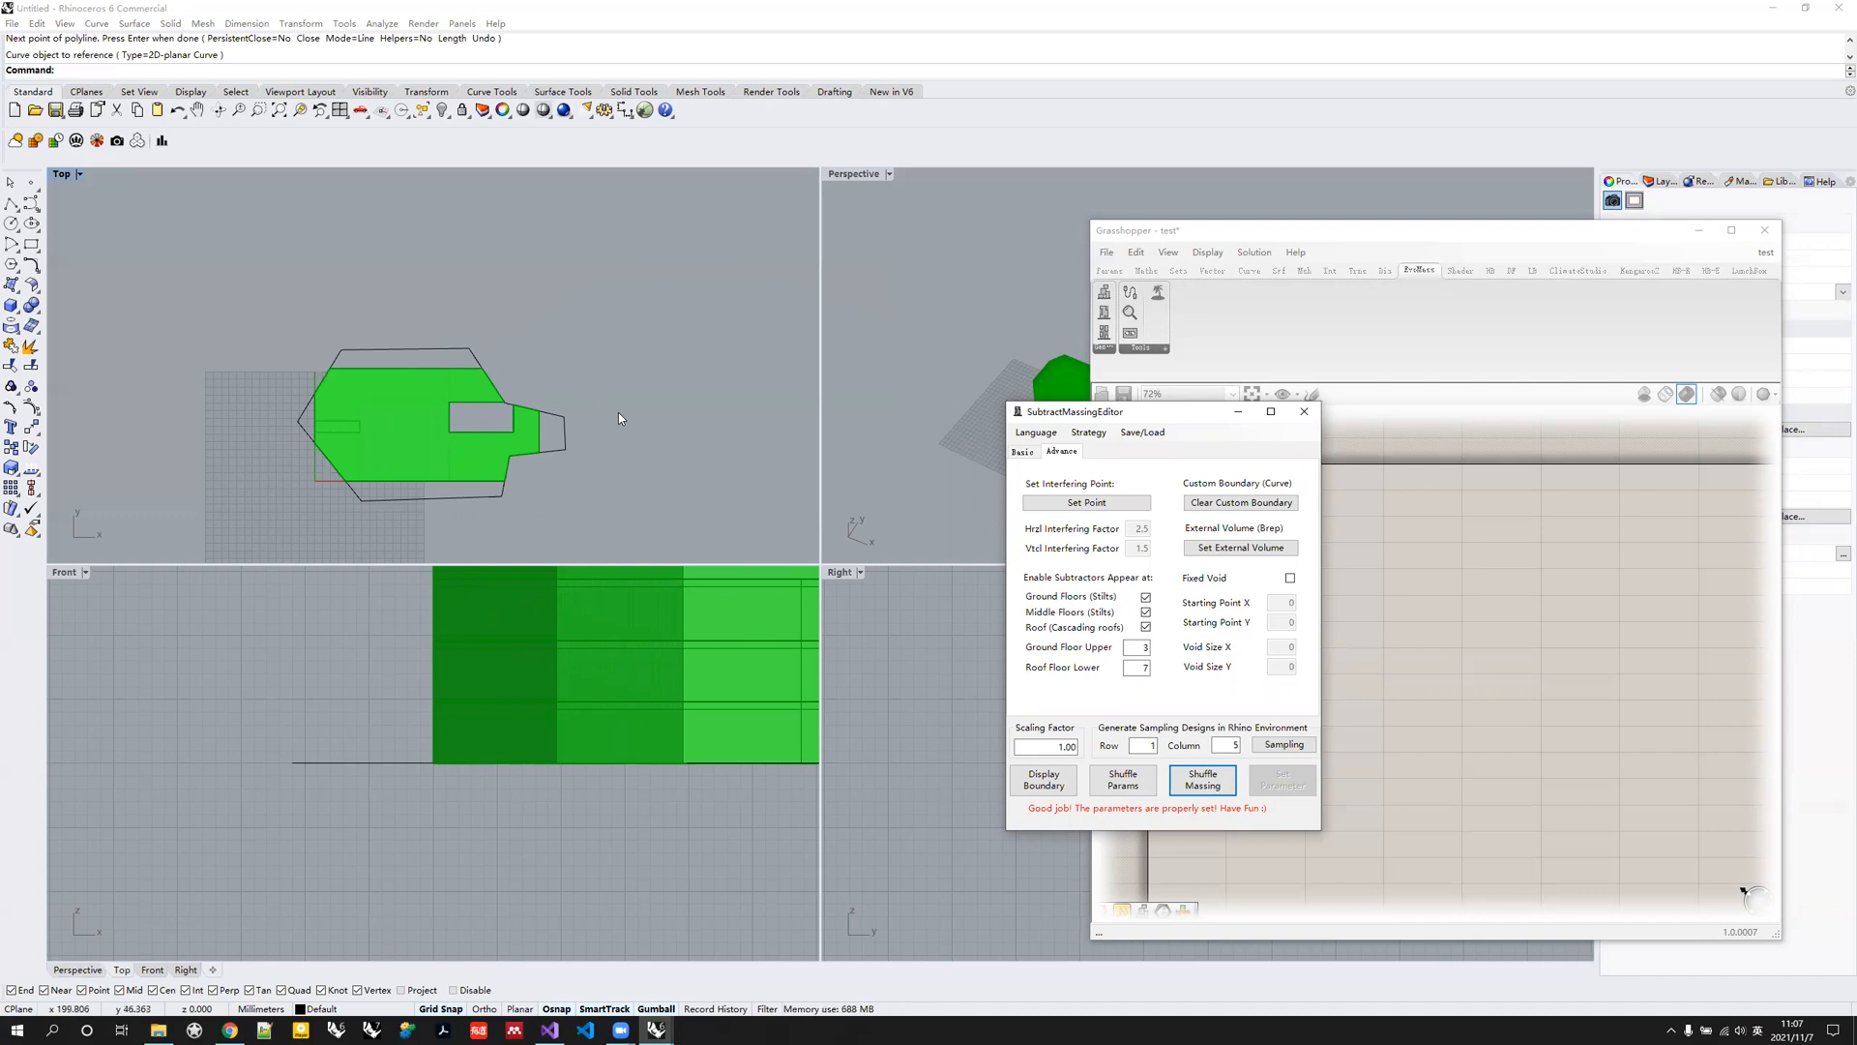
{"action": "left_click", "coordinate": [1186, 779]}
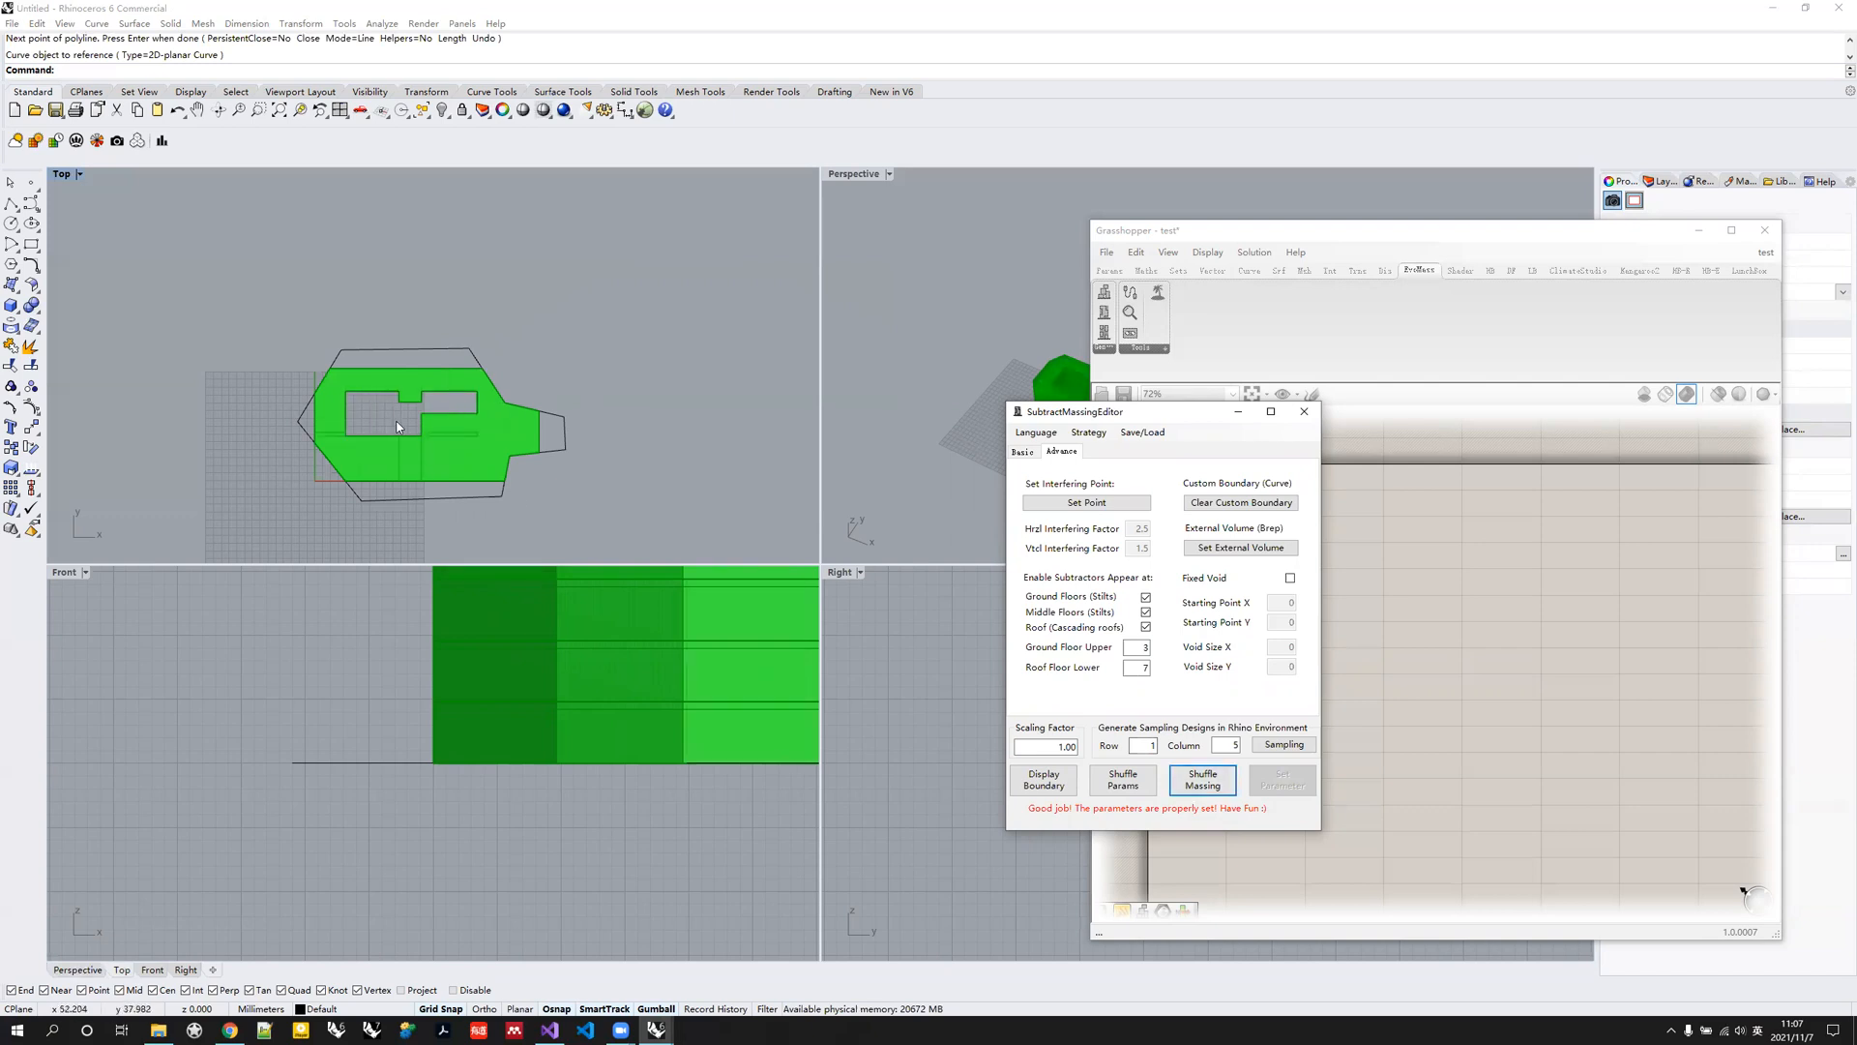
{"action": "left_click", "coordinate": [1201, 781]}
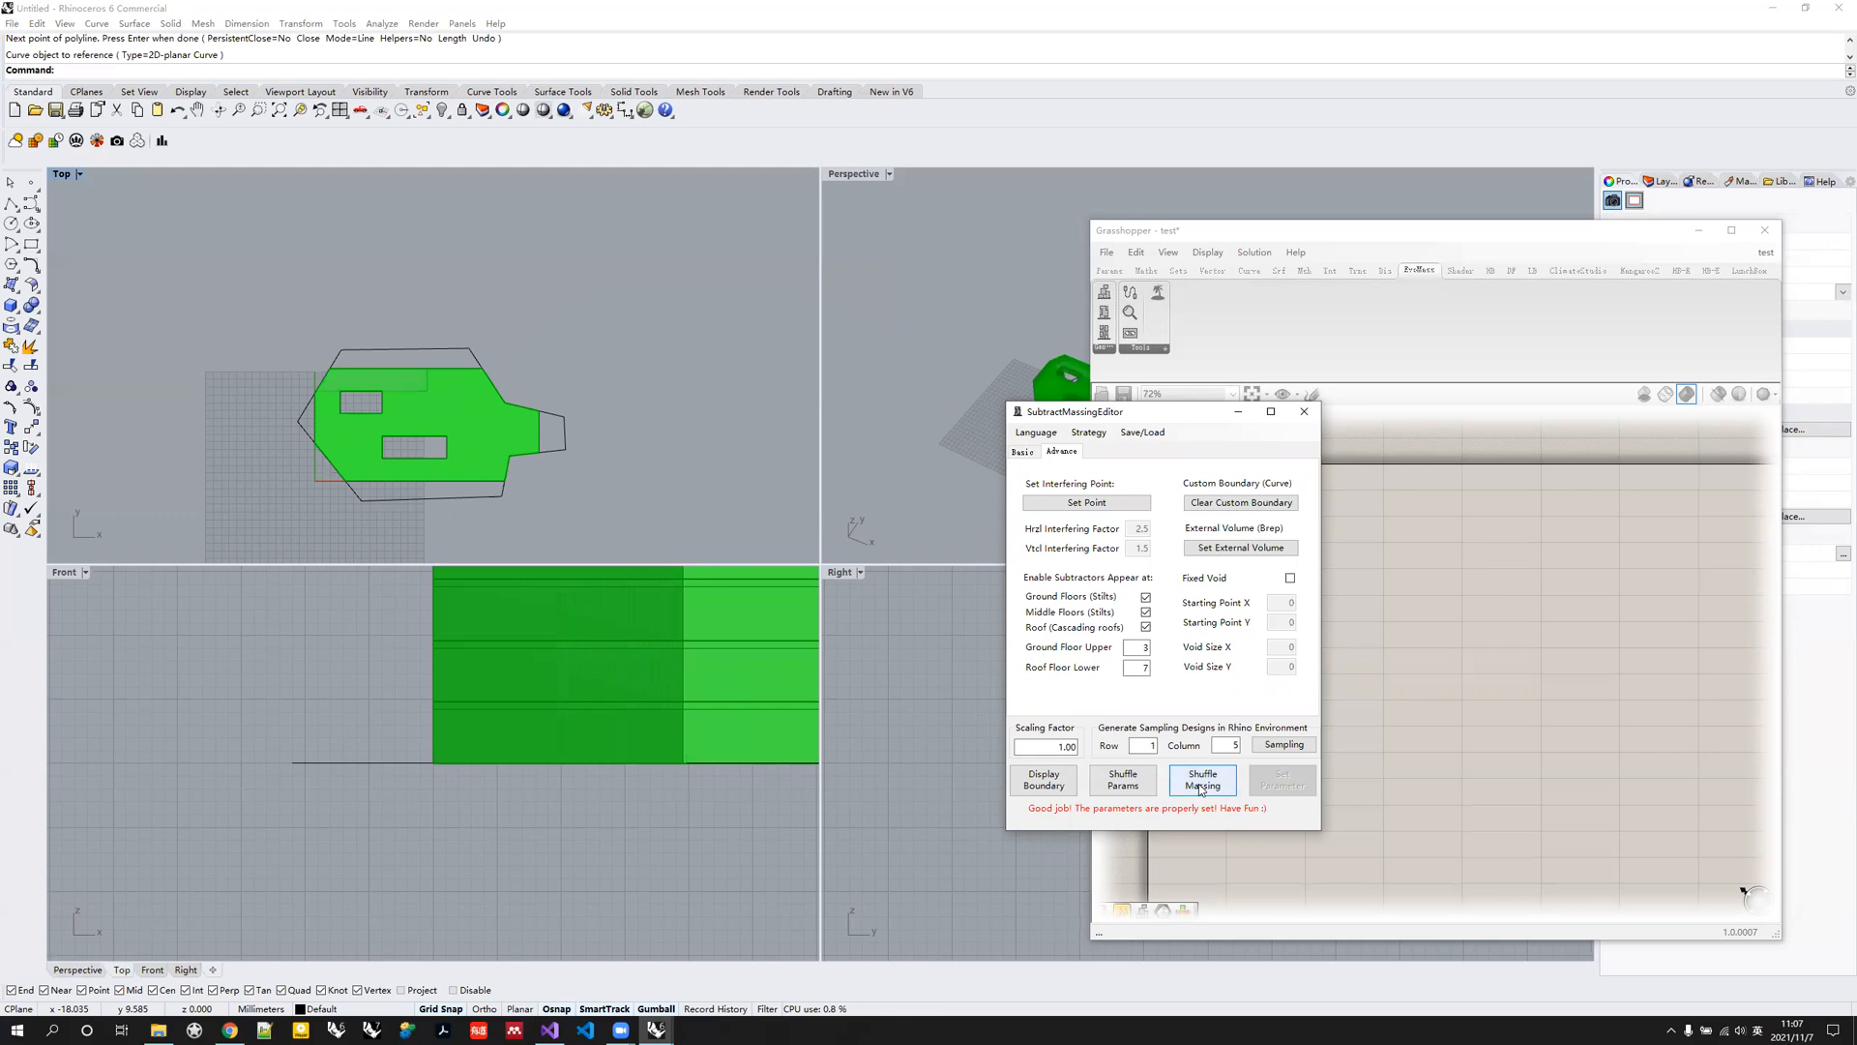
{"action": "left_click", "coordinate": [1200, 782]}
{"action": "left_click", "coordinate": [1200, 784]}
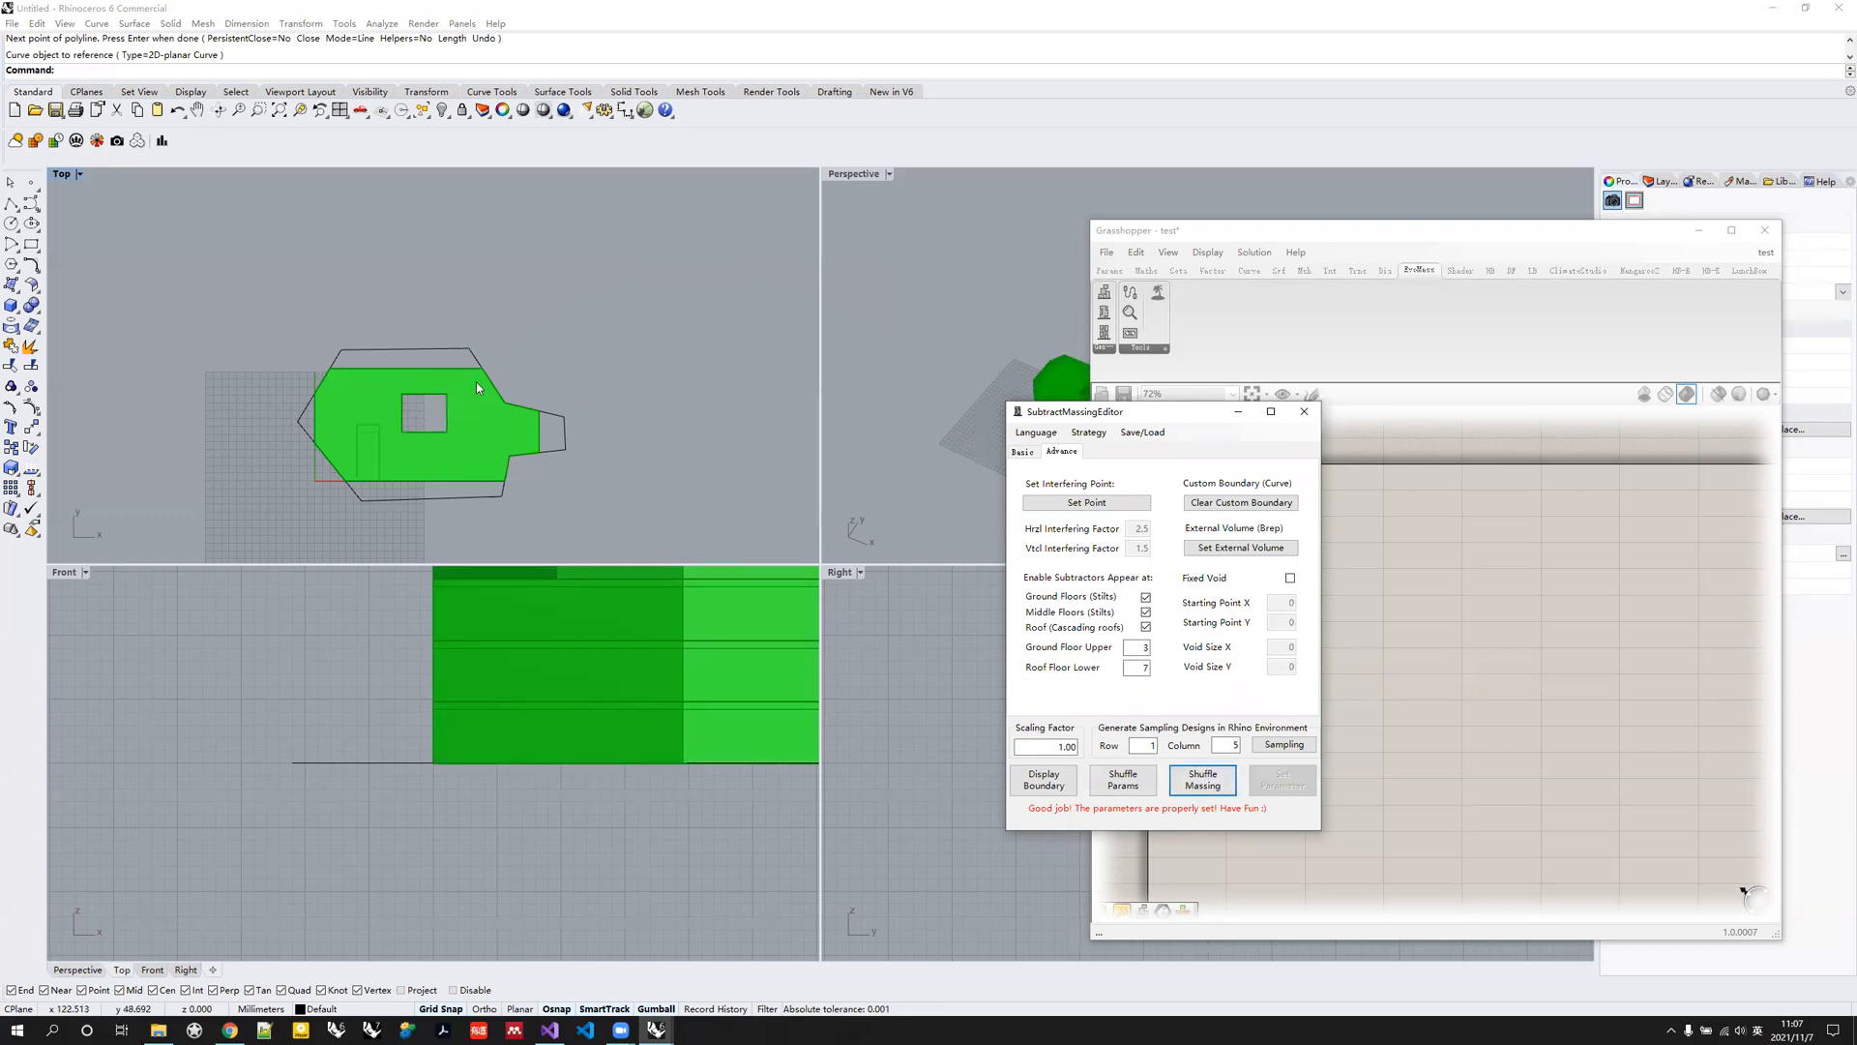
{"action": "left_click", "coordinate": [1198, 791]}
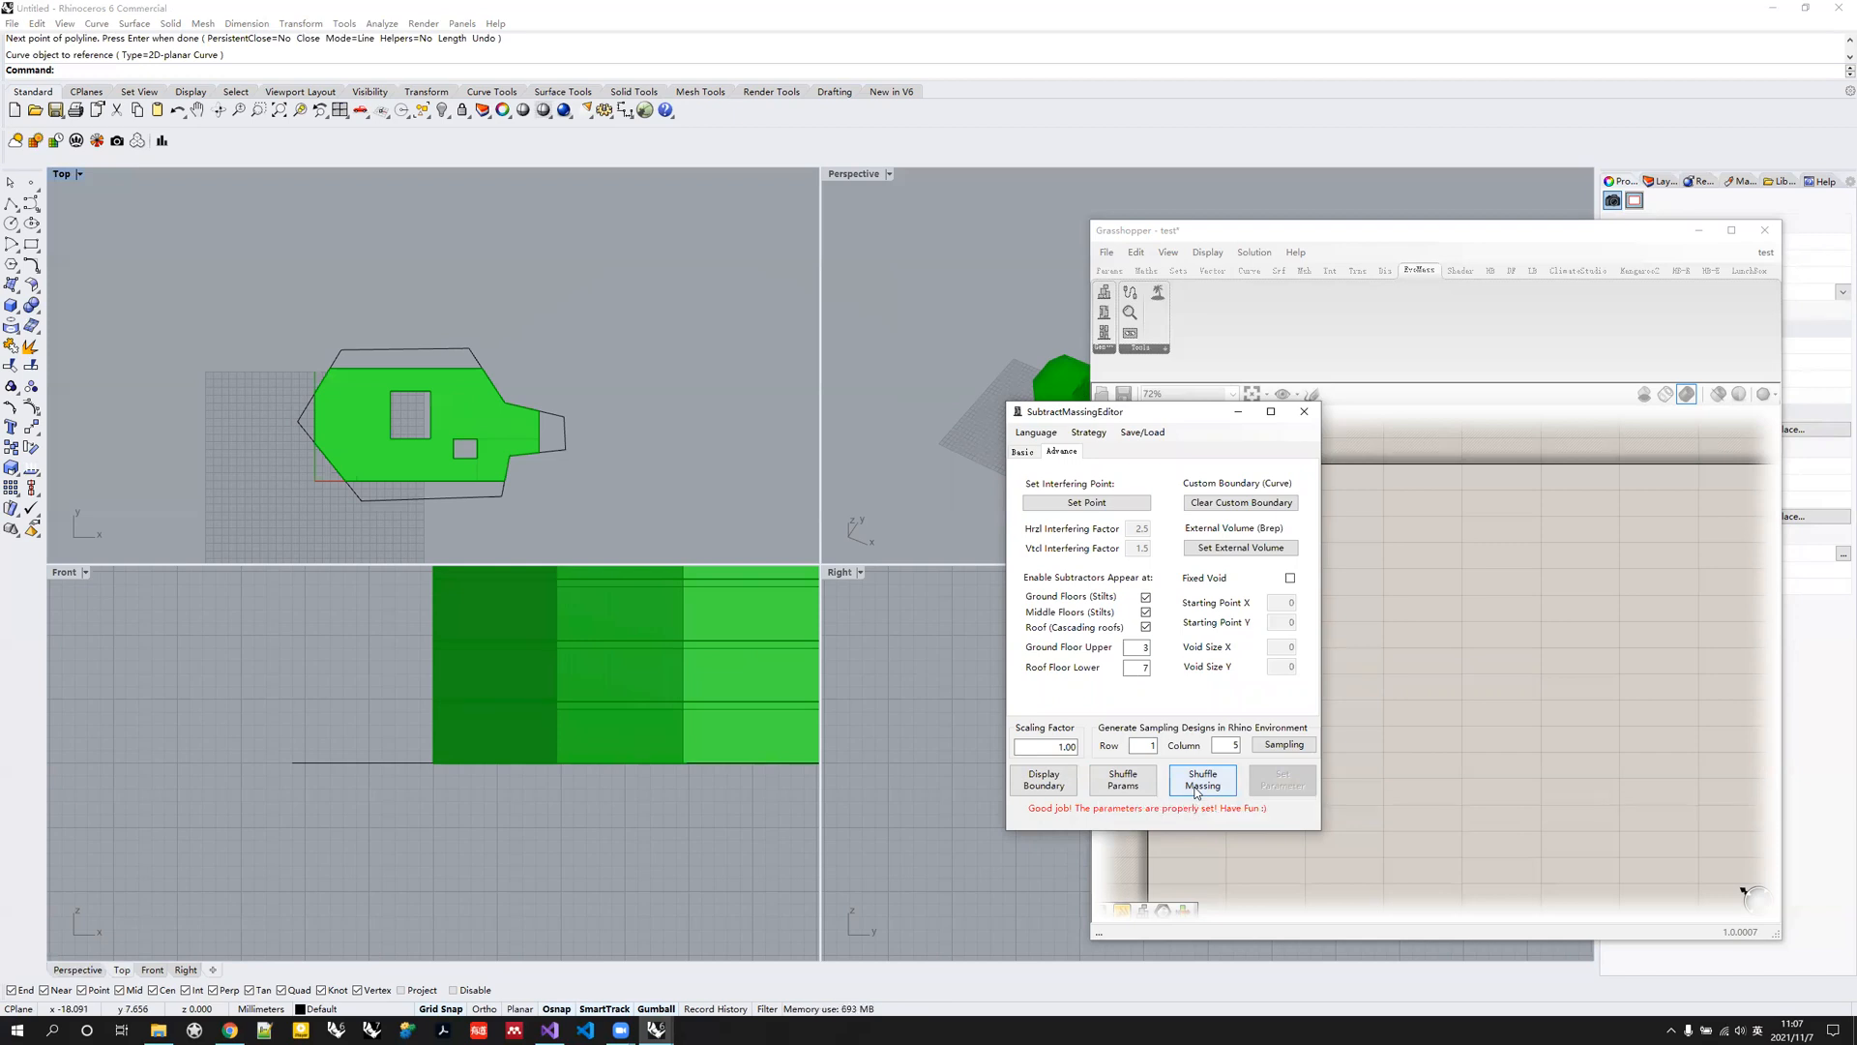
{"action": "left_click", "coordinate": [1198, 792]}
Turn off the Boundary Constrained option and apply the parameters.
{"action": "left_click", "coordinate": [1021, 451]}
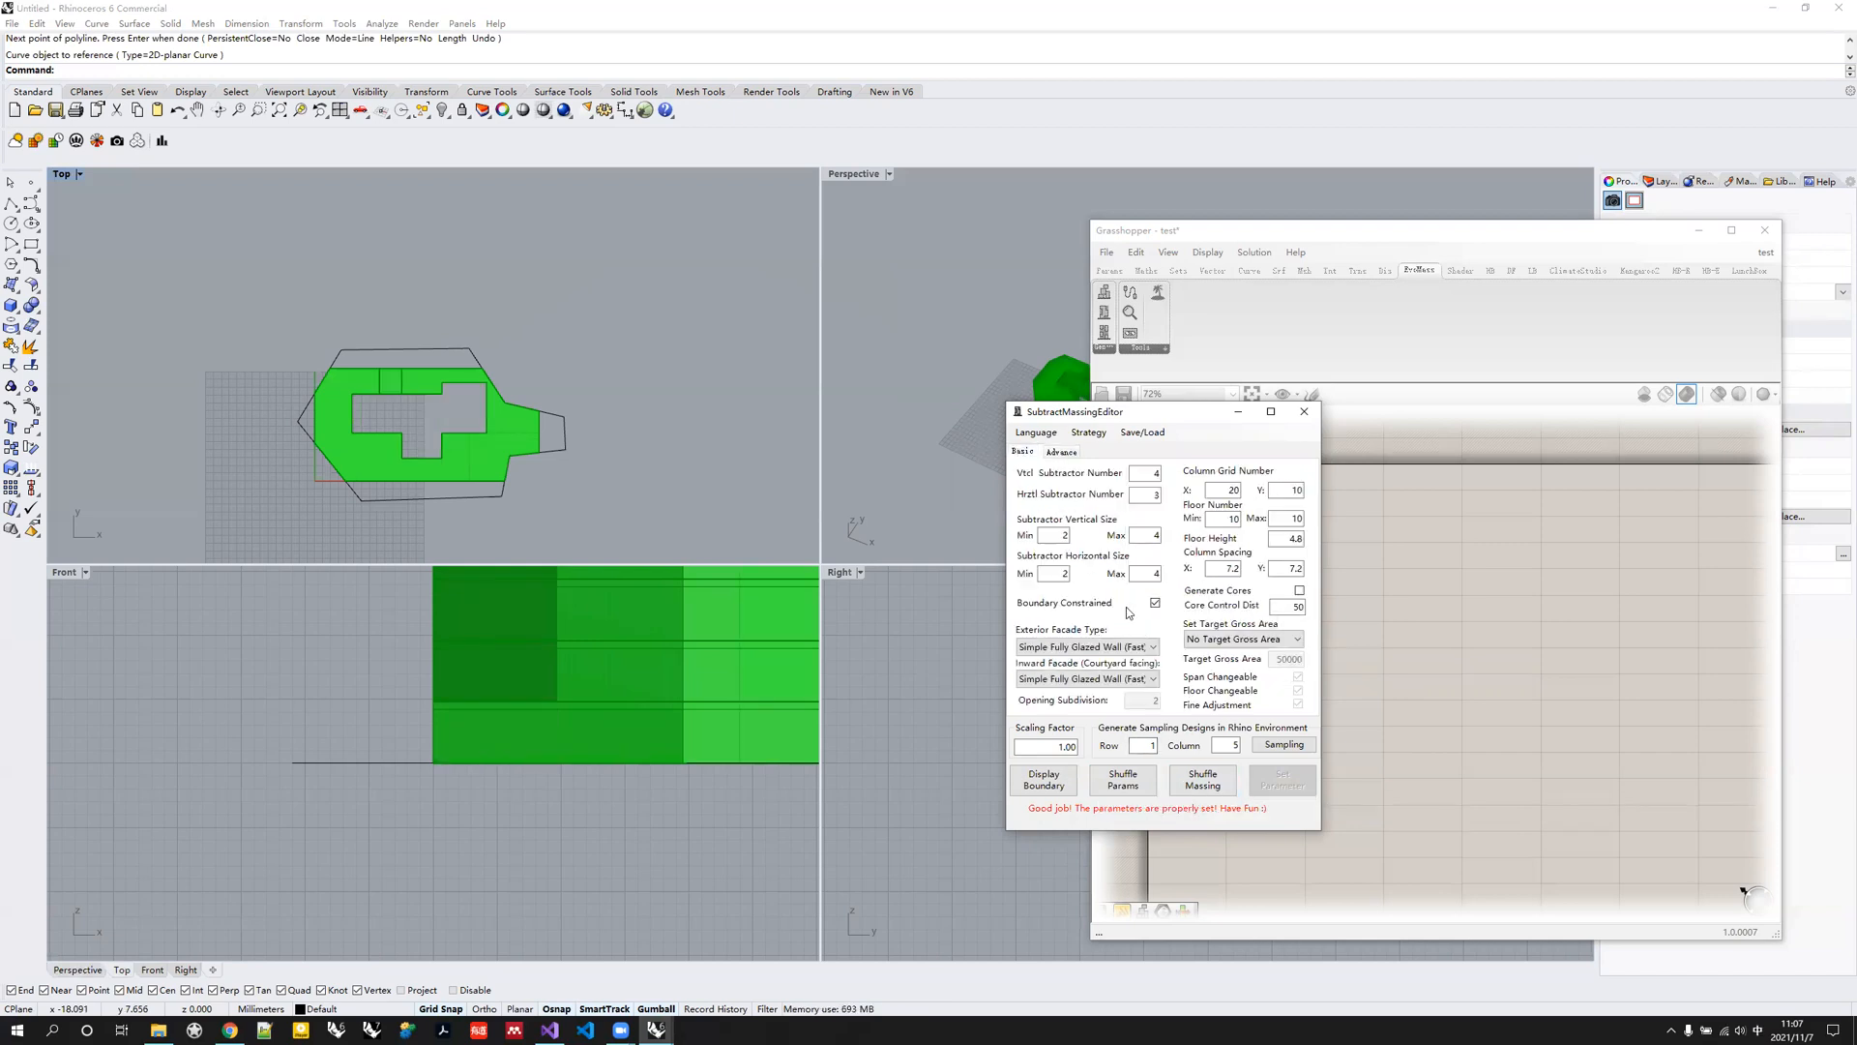
{"action": "left_click", "coordinate": [1154, 605]}
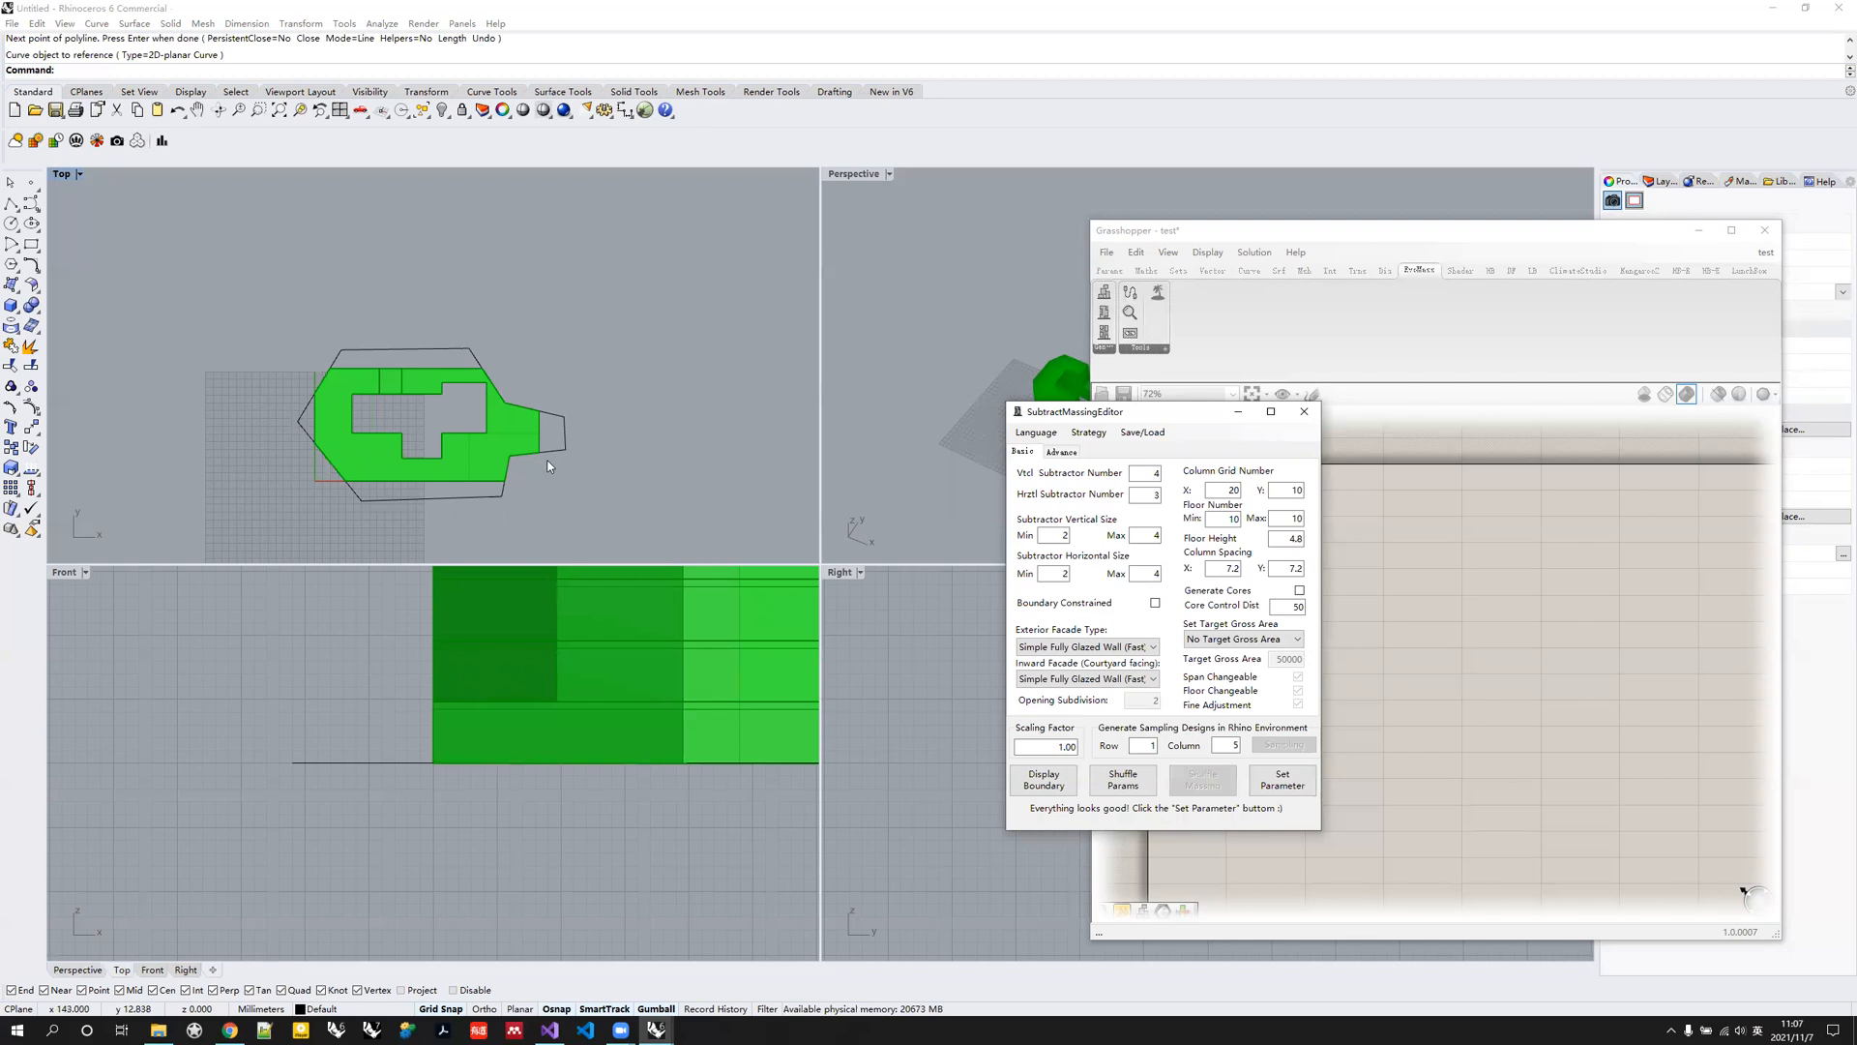
{"action": "left_click", "coordinate": [1280, 781]}
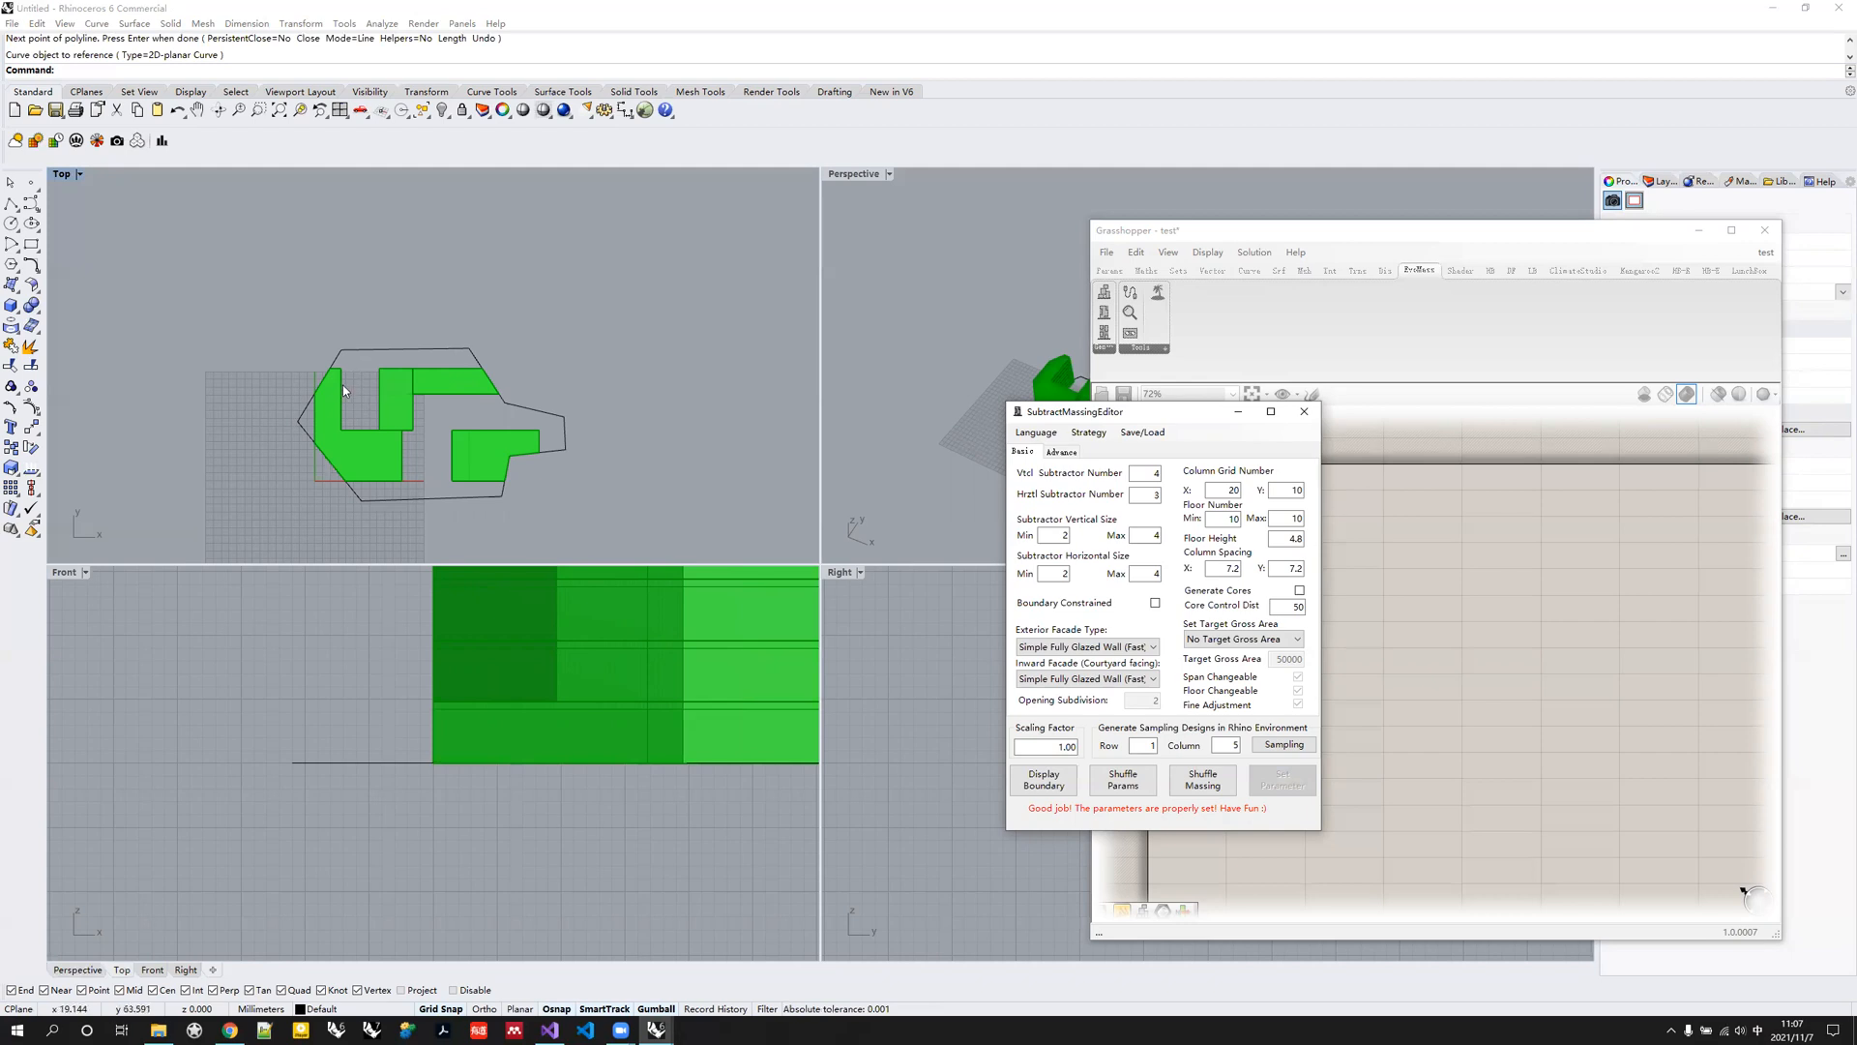
Shuffle the unconstrained massing several times, then close the editor and inspect the variant in the Perspective view.
{"action": "left_click", "coordinate": [1218, 780]}
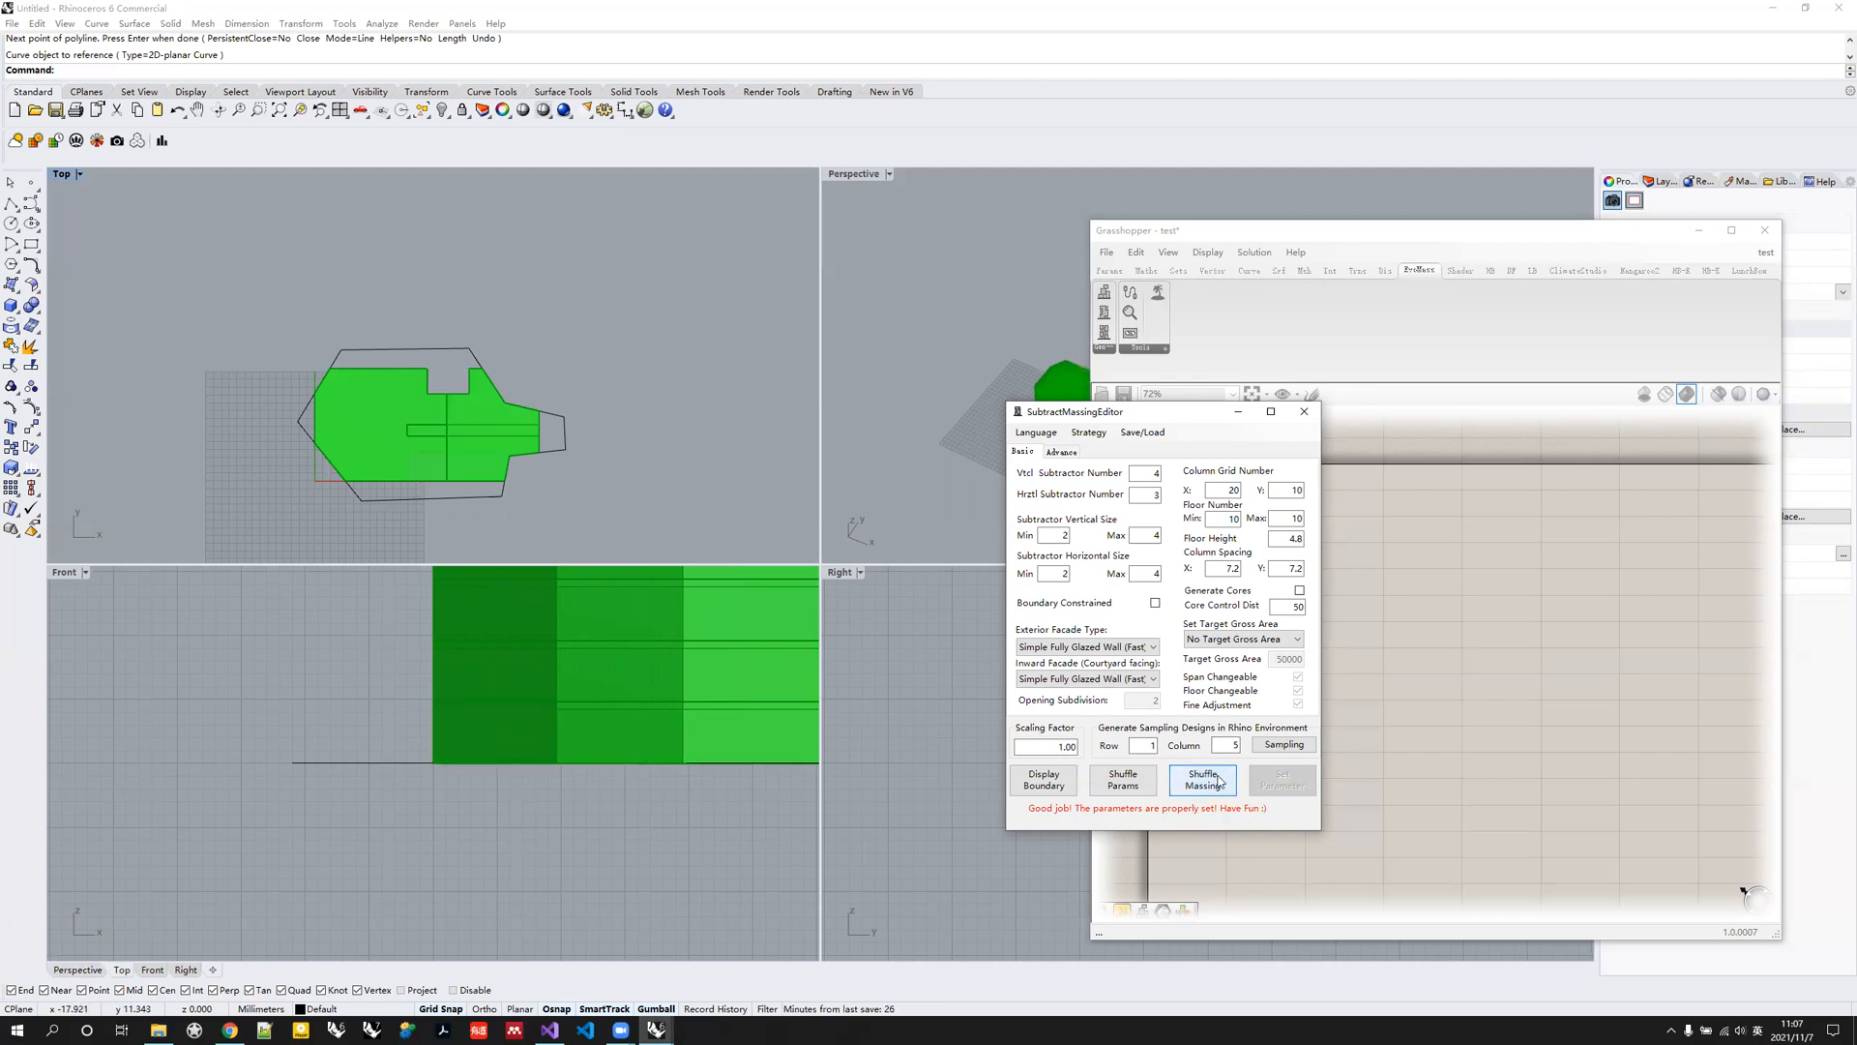
{"action": "left_click", "coordinate": [1218, 780]}
{"action": "left_click", "coordinate": [1218, 780]}
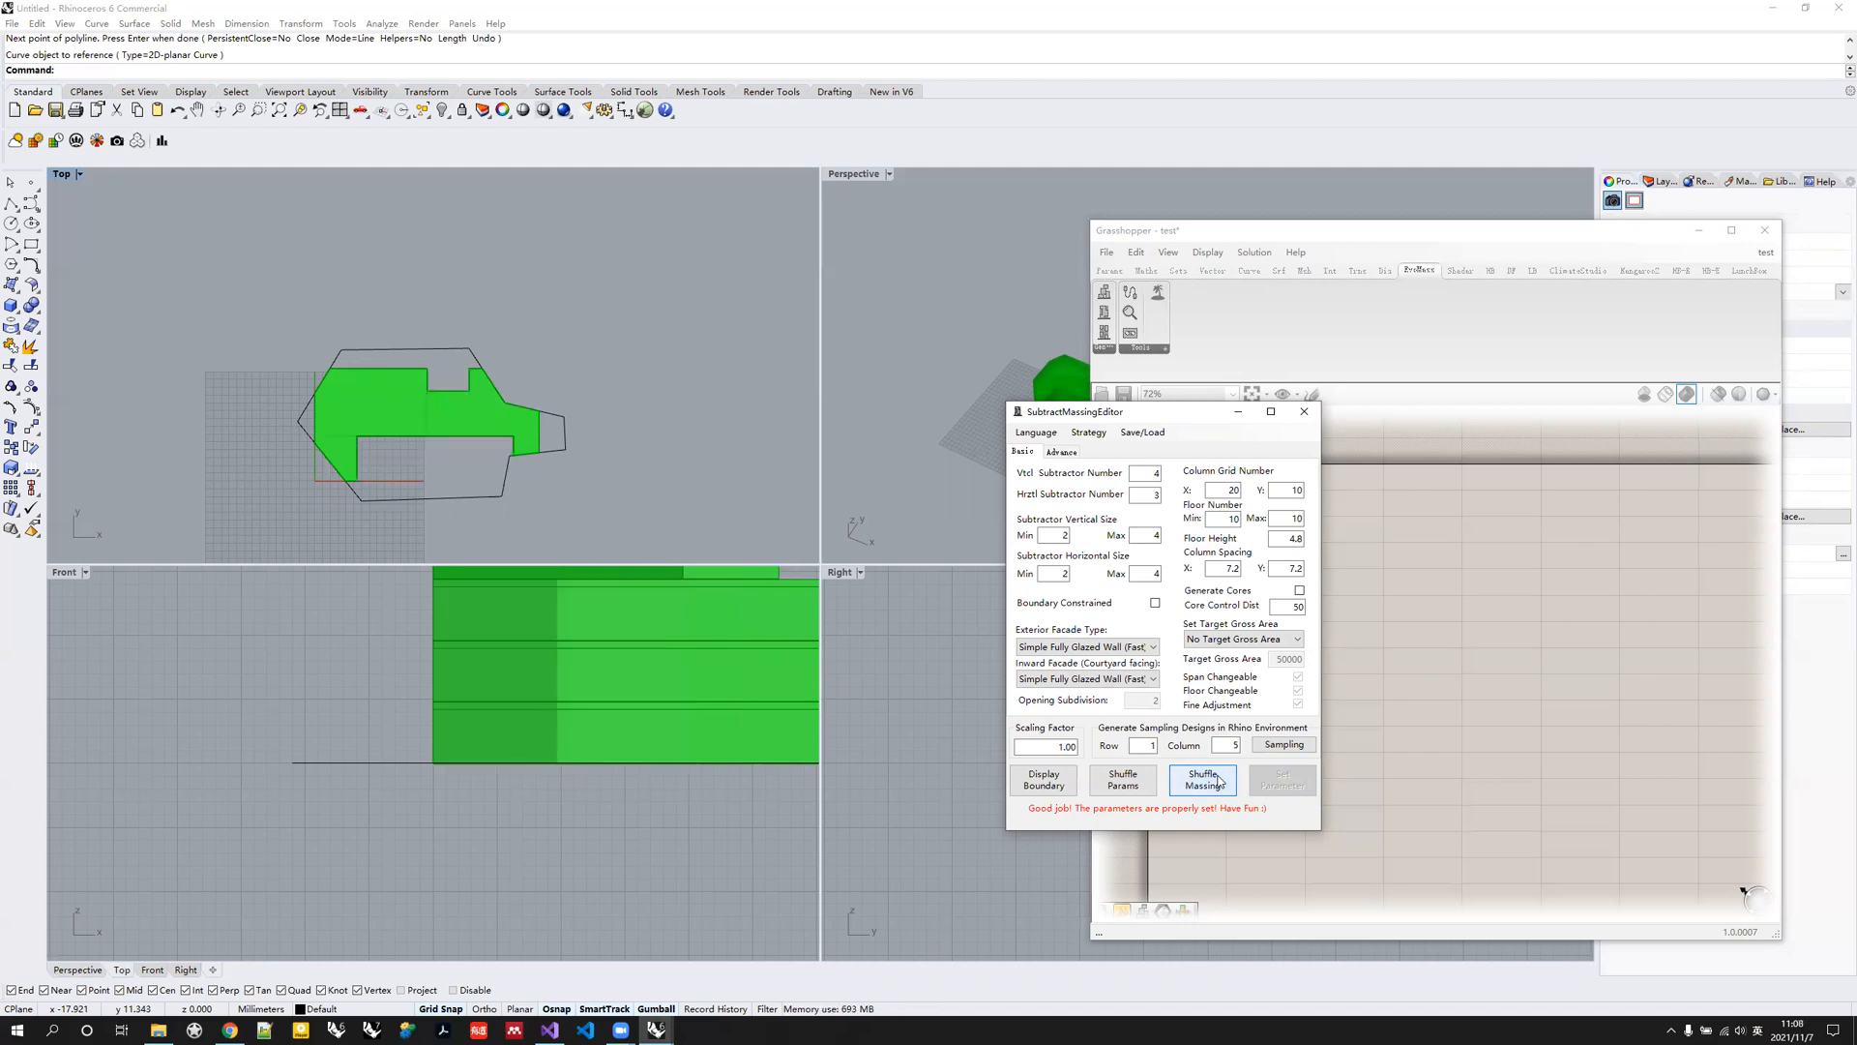
{"action": "left_click", "coordinate": [1218, 780]}
{"action": "left_click", "coordinate": [1218, 780]}
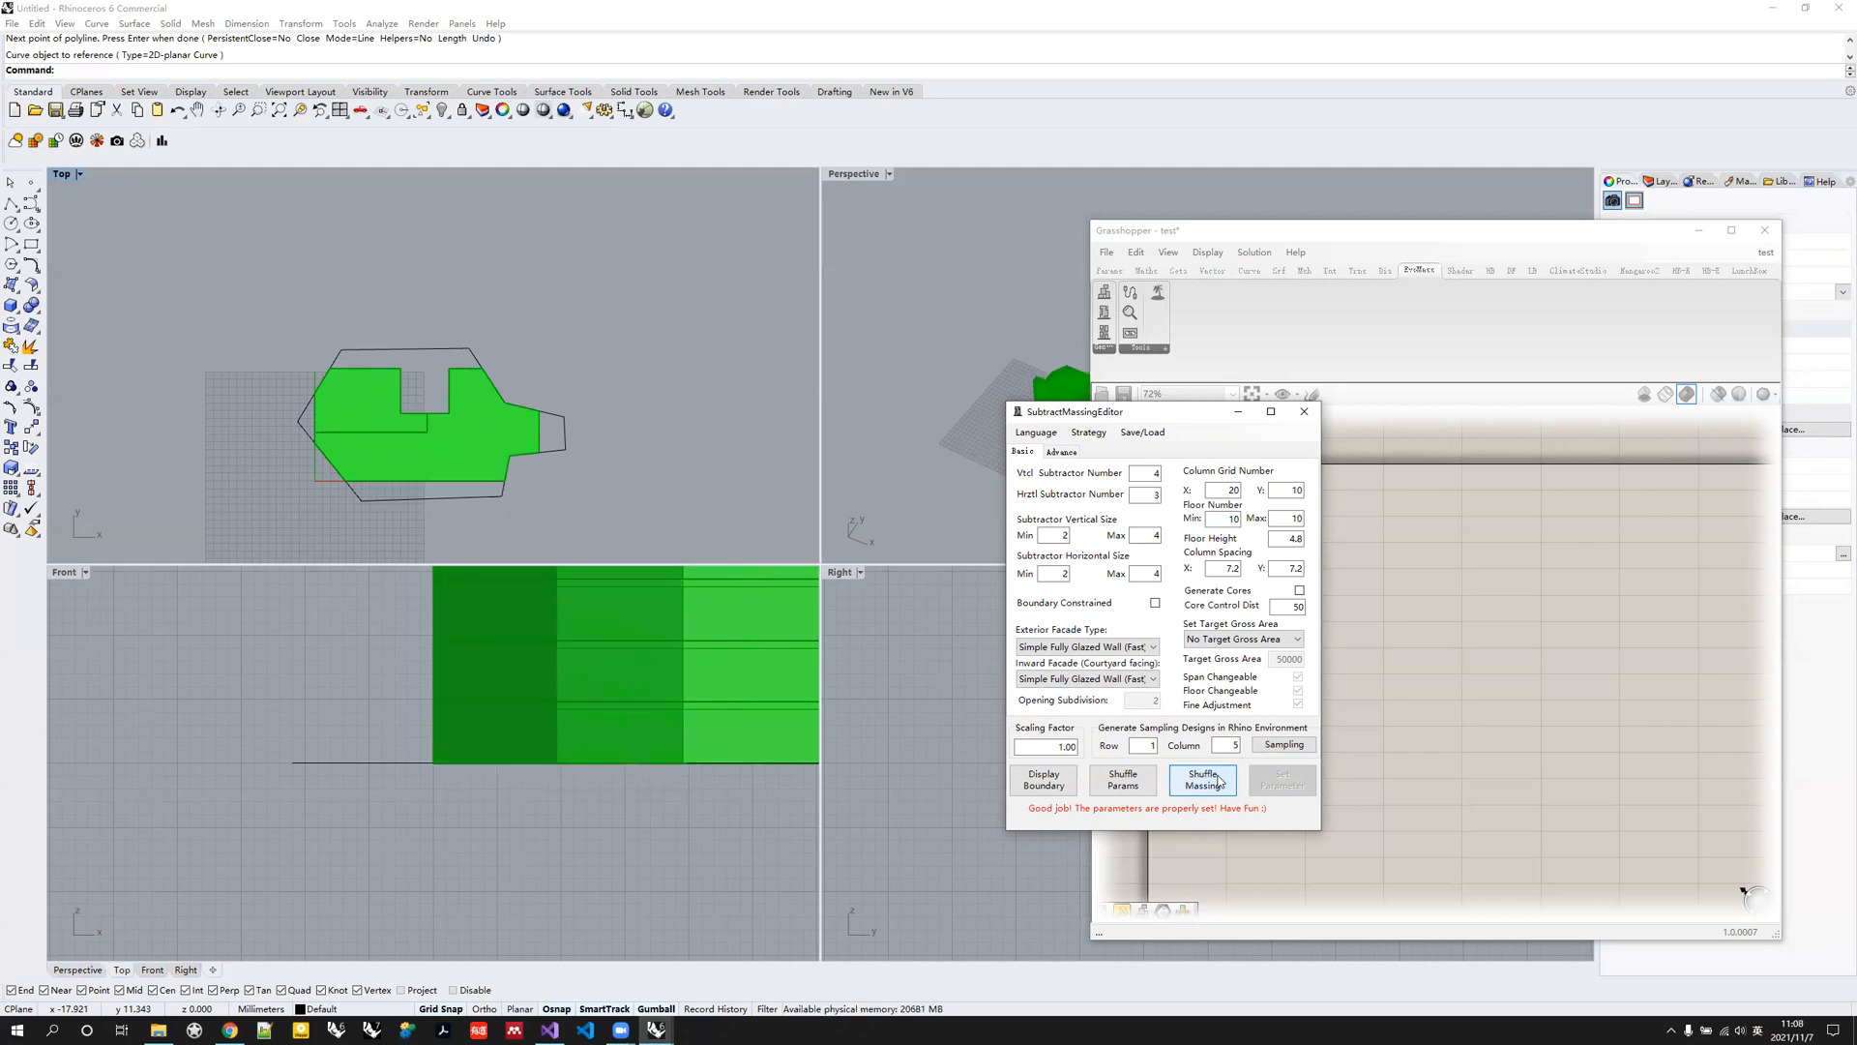
{"action": "left_click", "coordinate": [1218, 779]}
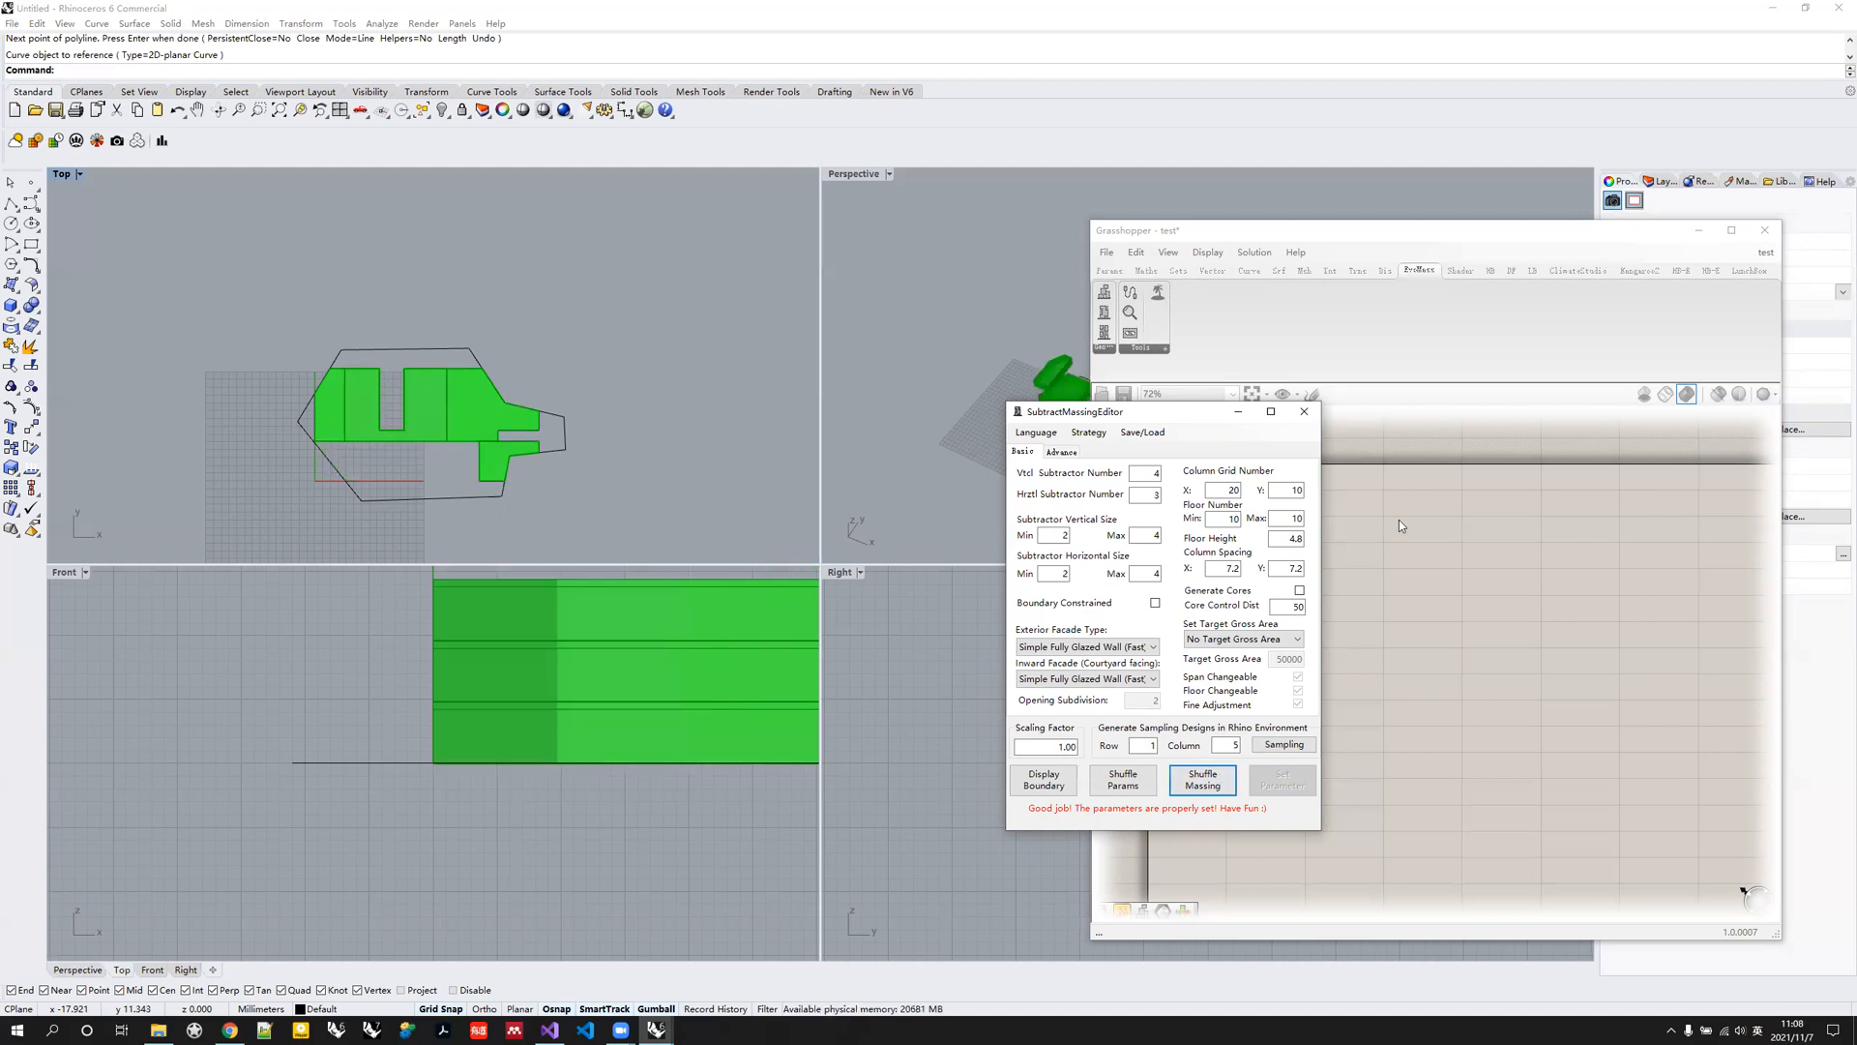
{"action": "left_click", "coordinate": [1303, 414]}
{"action": "right_click_drag", "start_coordinate": [1003, 455], "coordinate": [1207, 505]}
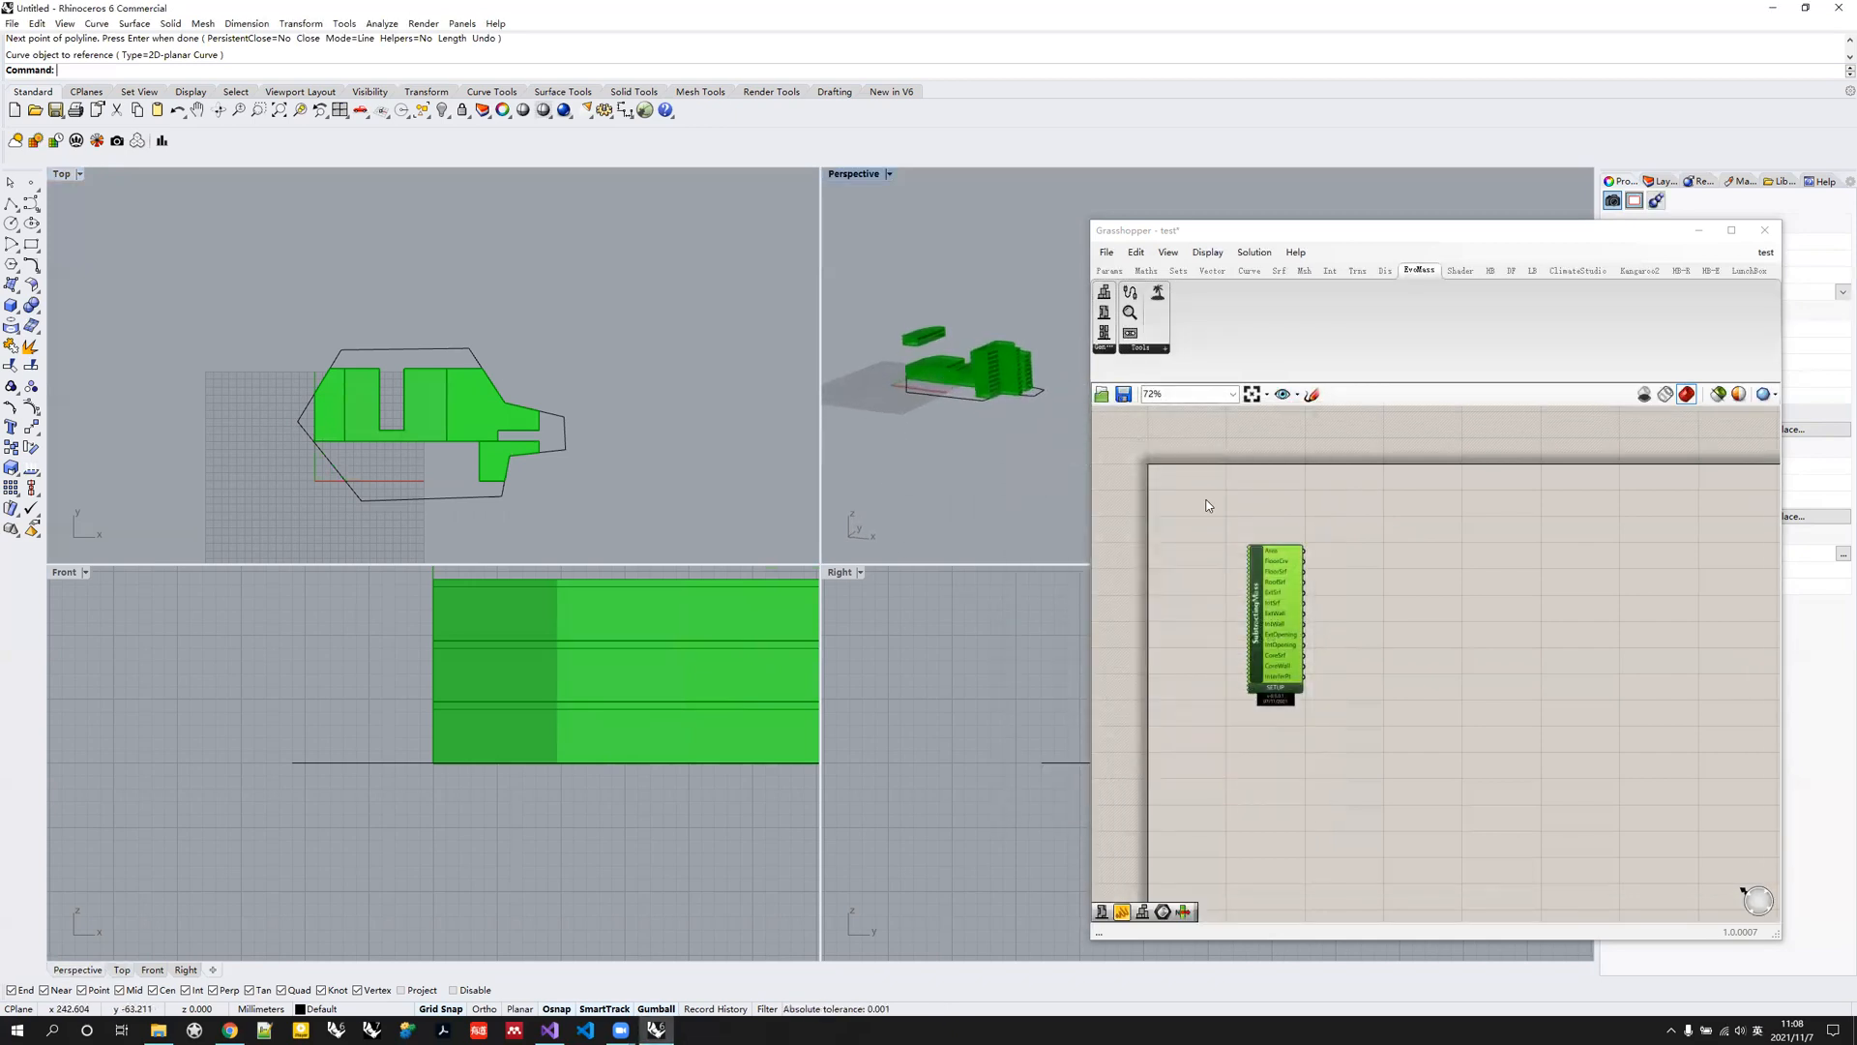